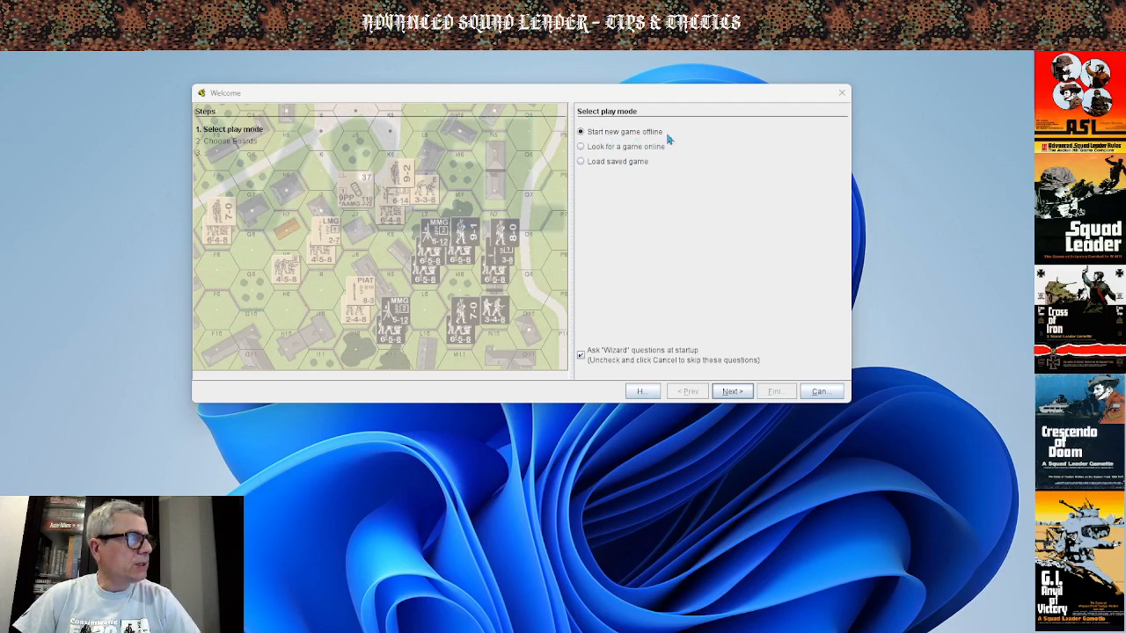
Start a new offline game and choose board u as the first map board.
left_click(733, 392)
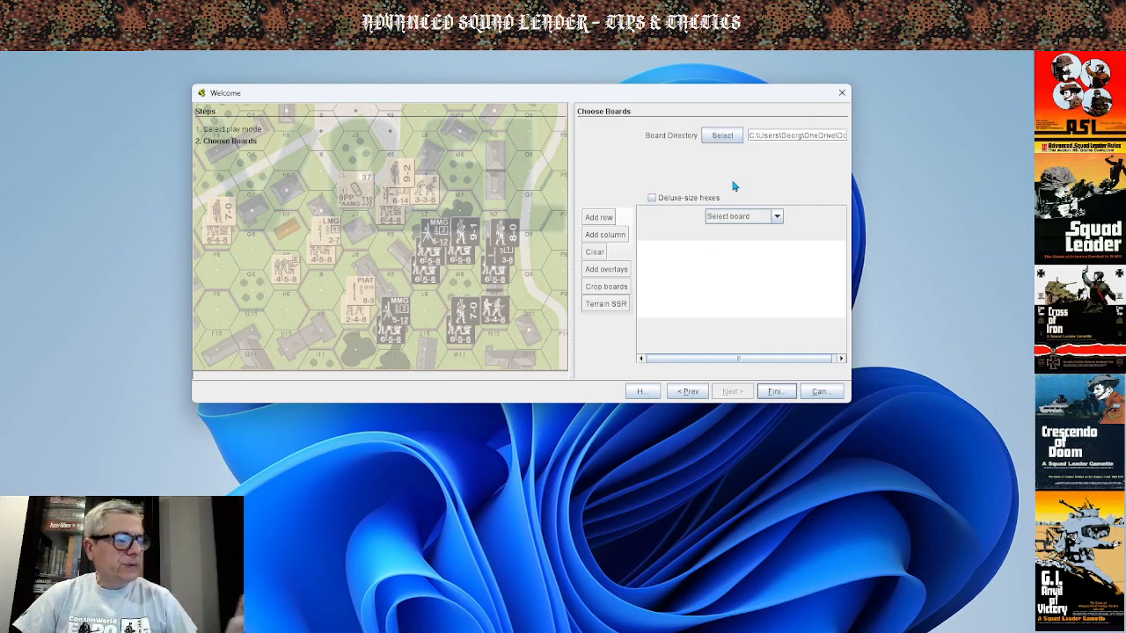
left_click(776, 219)
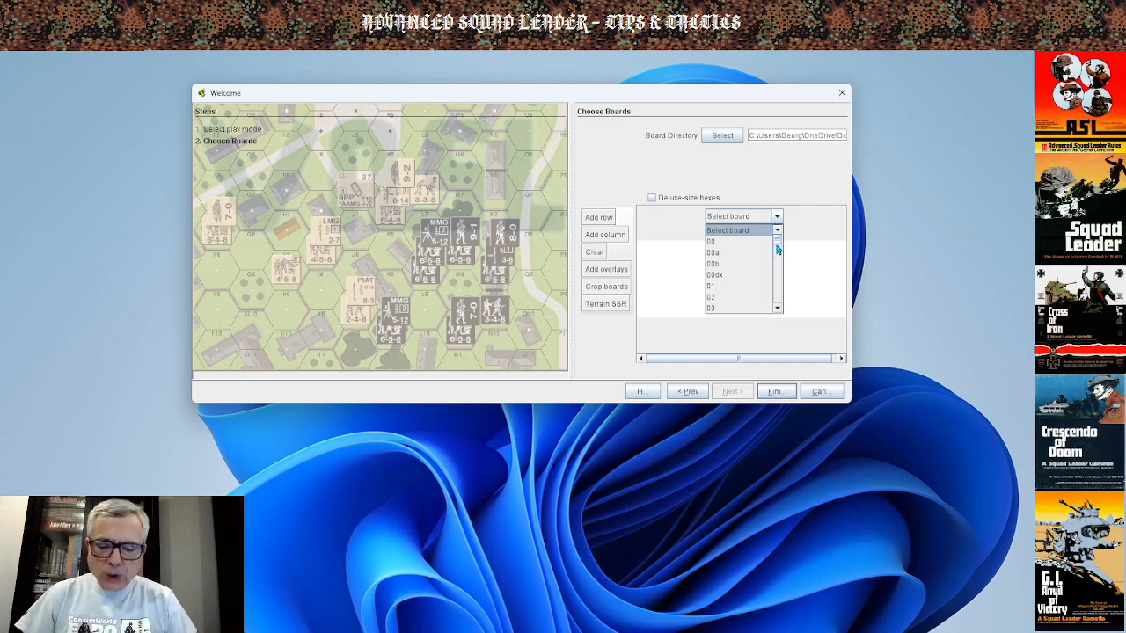
left_click_drag(777, 240, 778, 310)
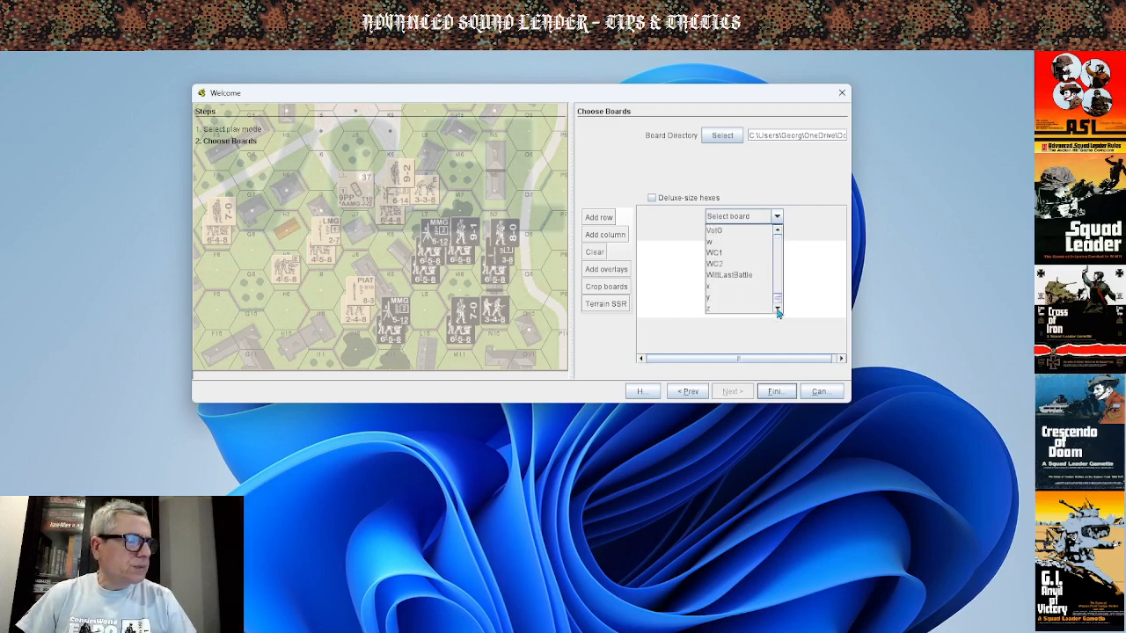
left_click(777, 231)
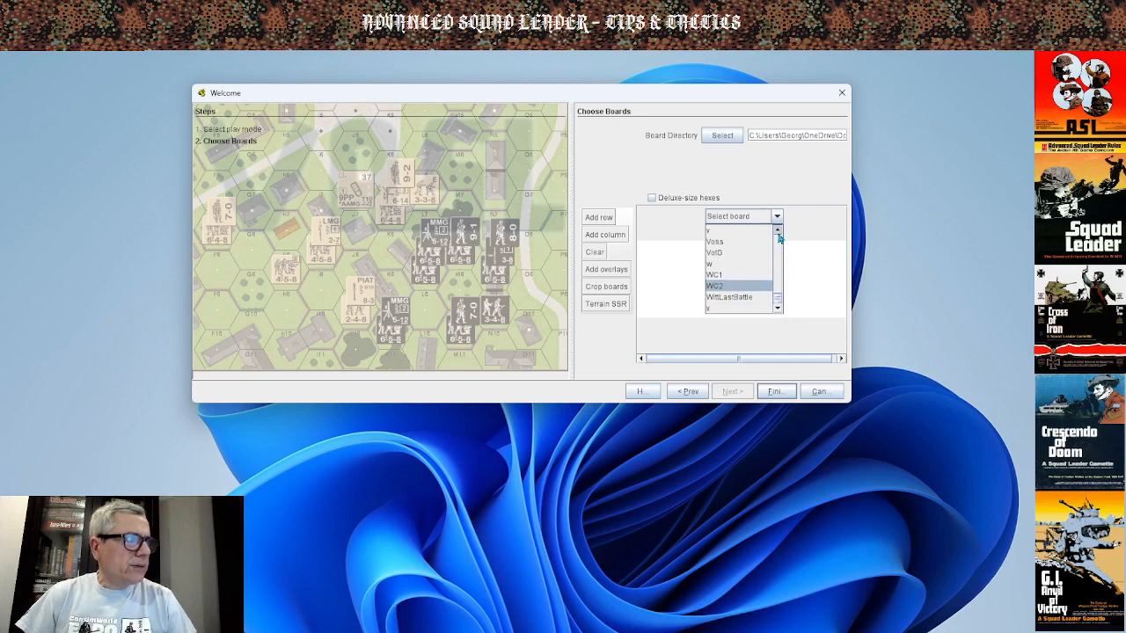
left_click(730, 234)
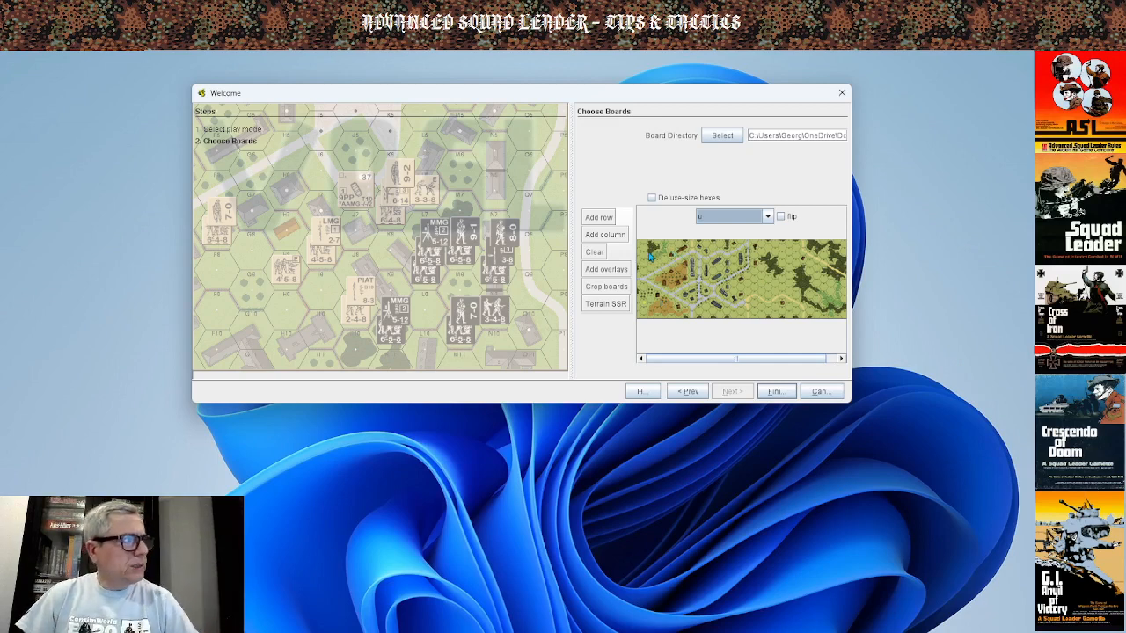
Add a second board column, choose board v for it and flip that board.
left_click(623, 237)
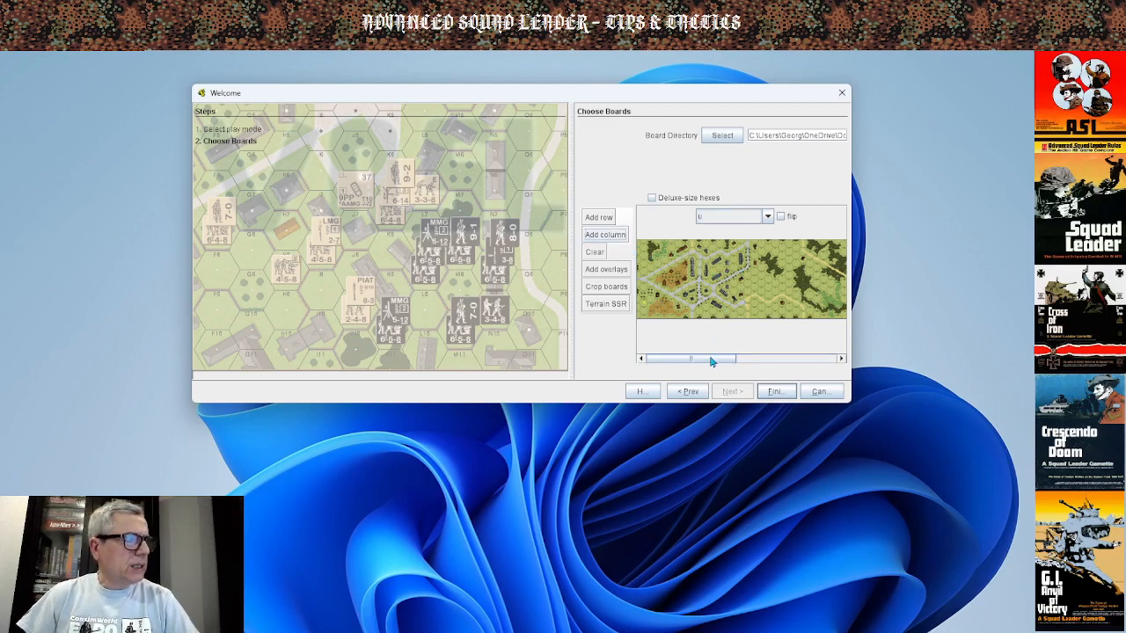
left_click_drag(713, 362, 804, 372)
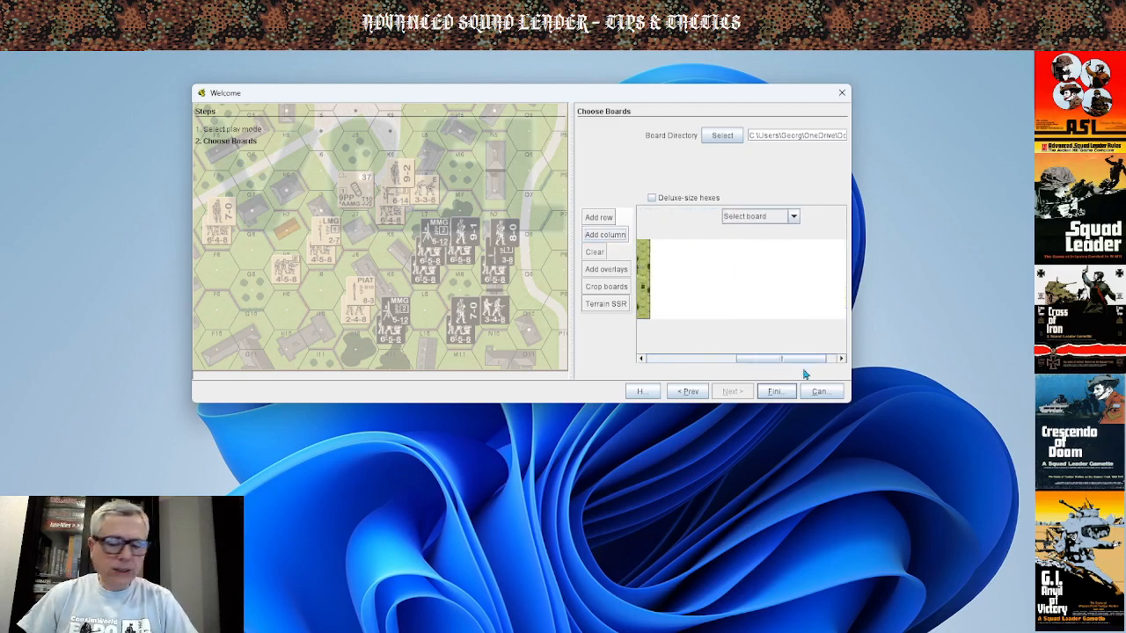
left_click(793, 217)
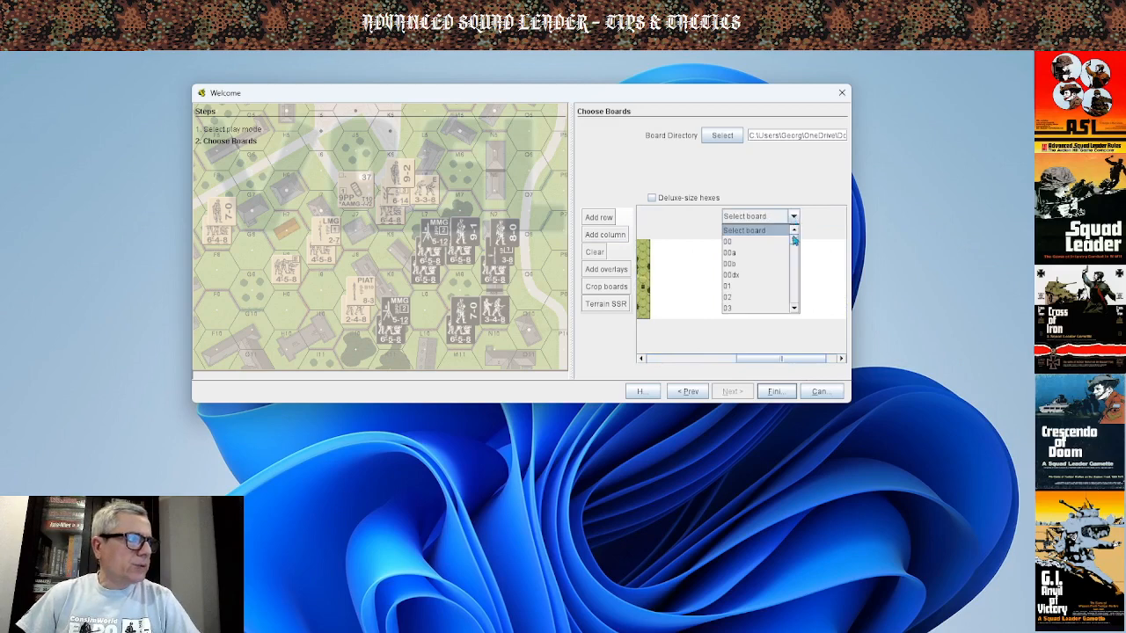
left_click_drag(794, 244, 794, 310)
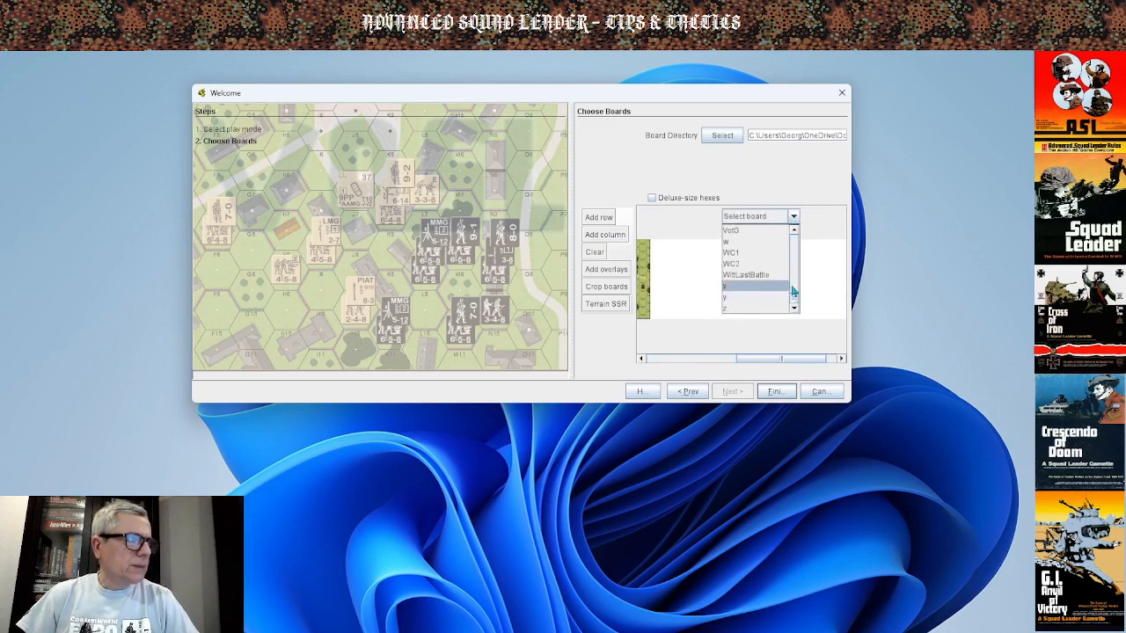
left_click(794, 233)
left_click(793, 232)
left_click(793, 231)
left_click(745, 244)
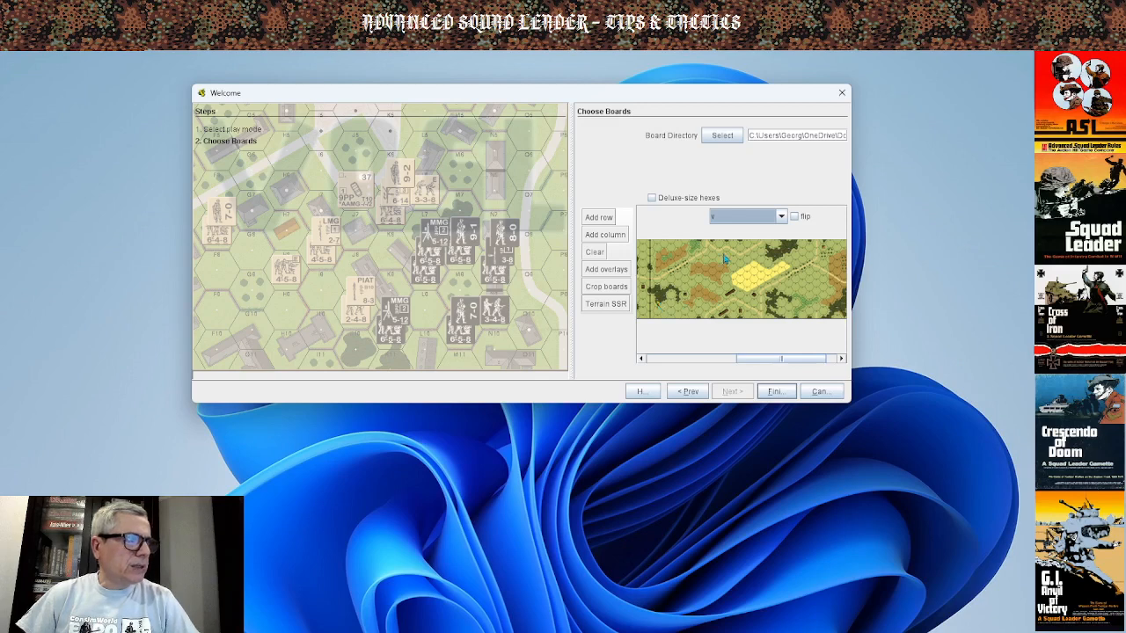
left_click(794, 215)
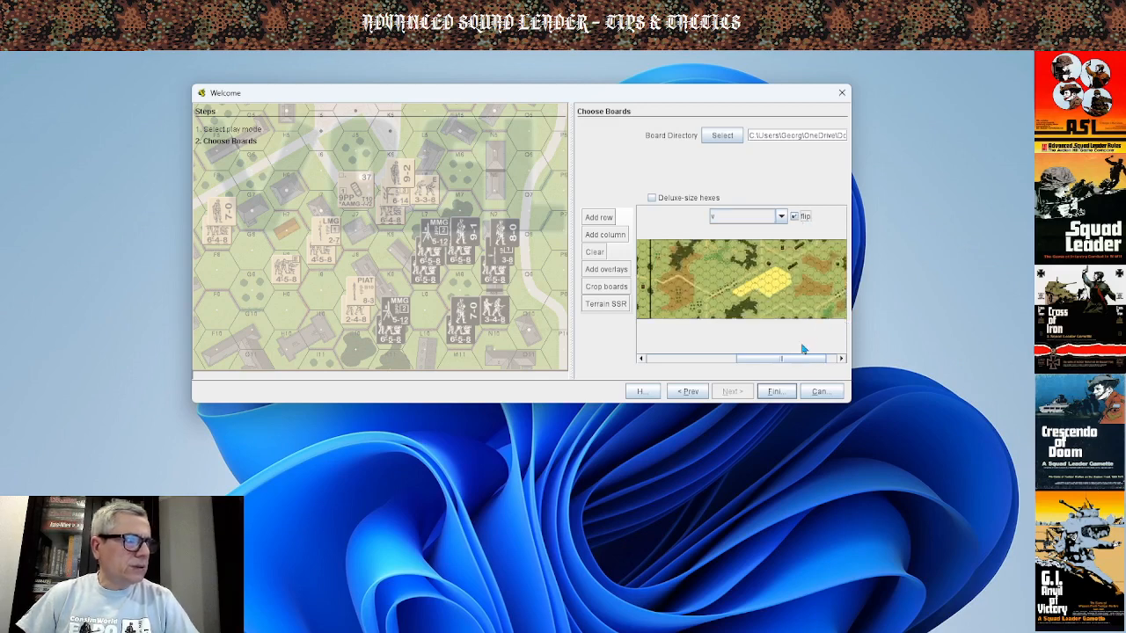
left_click(836, 359)
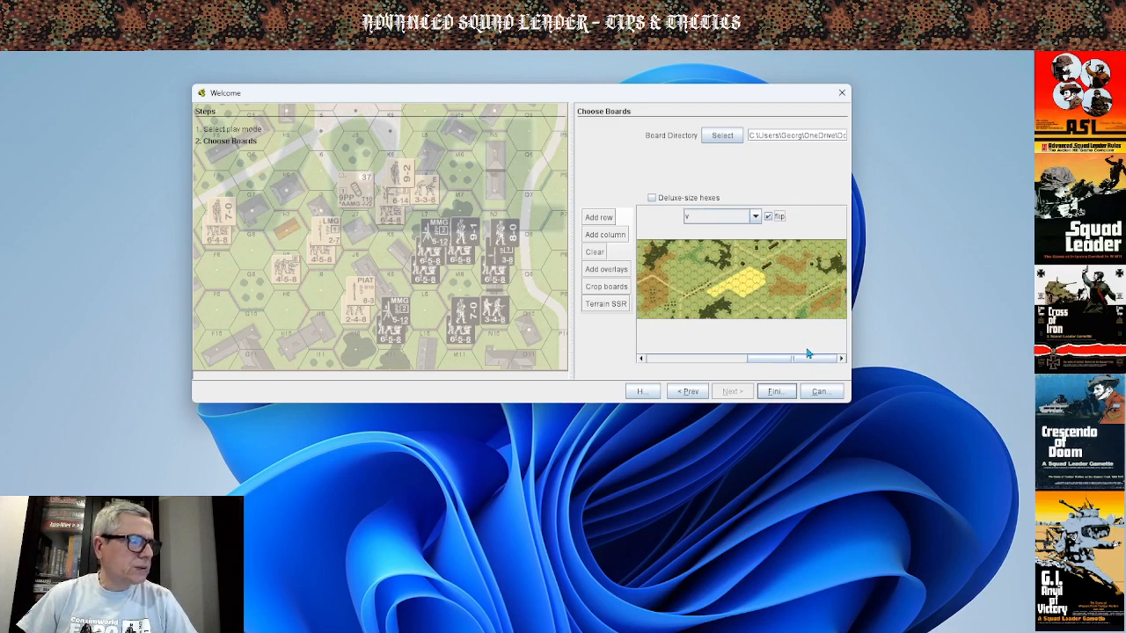
left_click_drag(804, 359, 763, 362)
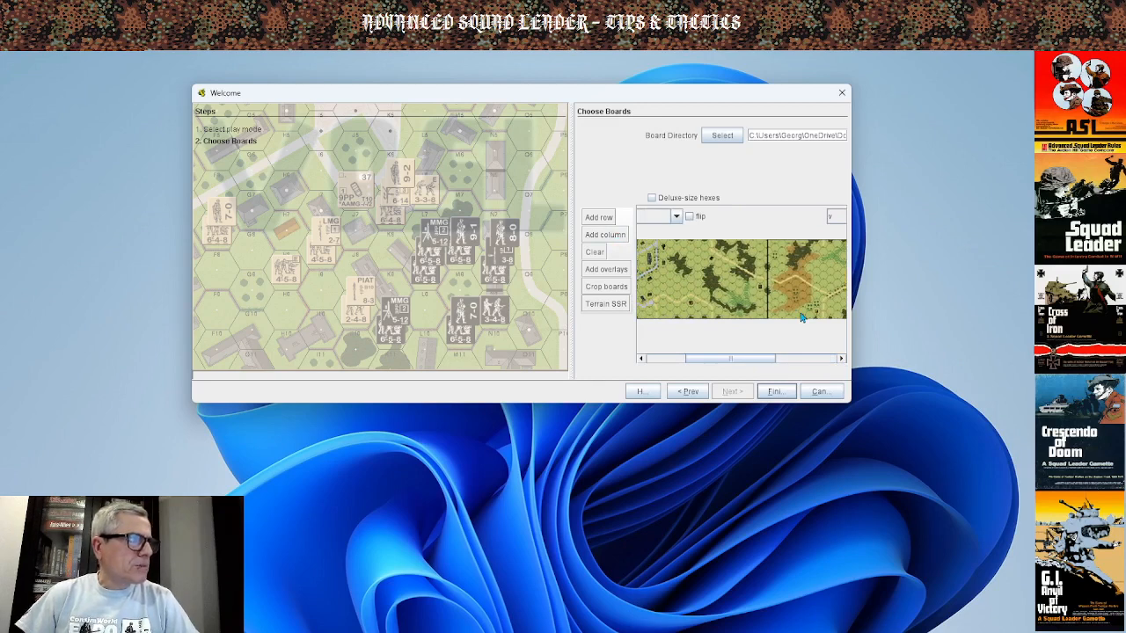
Set the month to August in the terrain transformations, apply it to all boards and close the dialog.
left_click(605, 305)
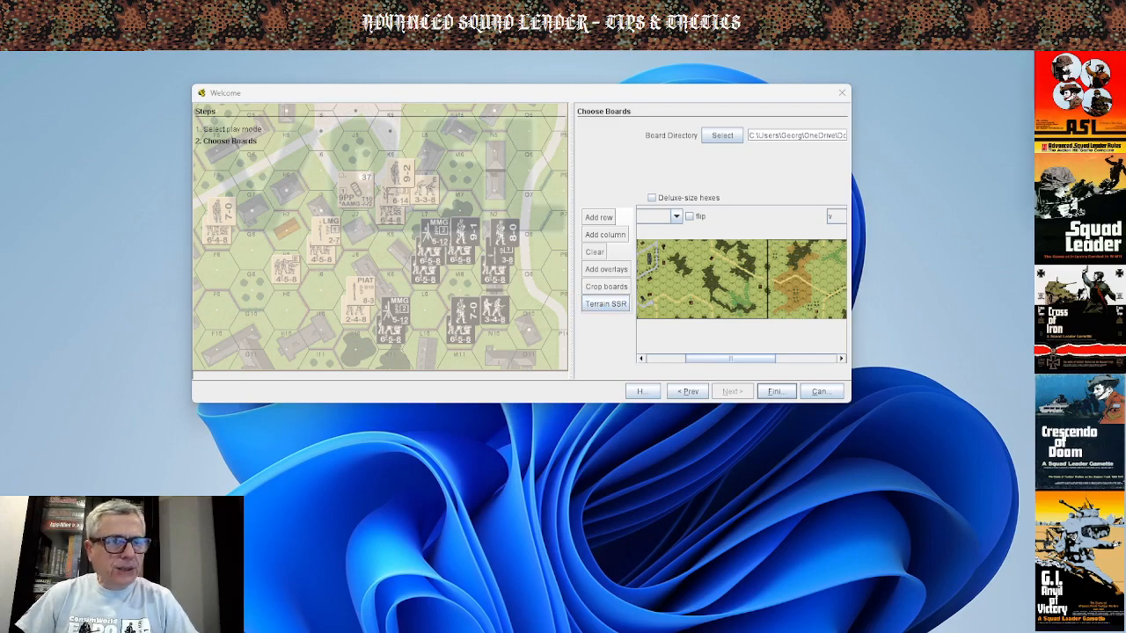
left_click_drag(831, 90, 649, 94)
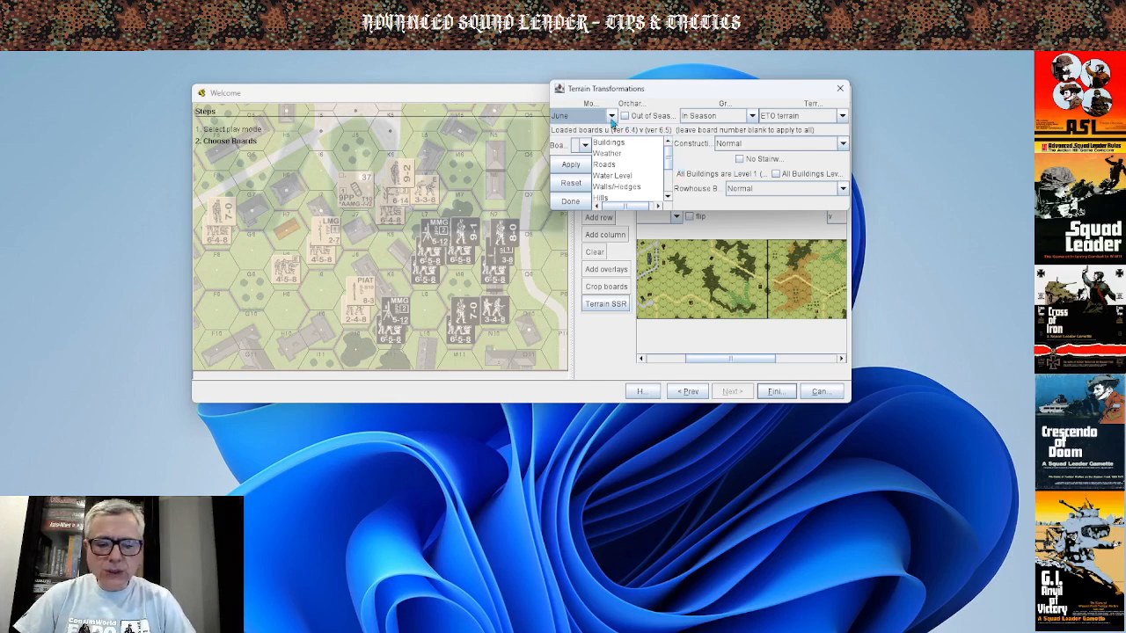
left_click(612, 118)
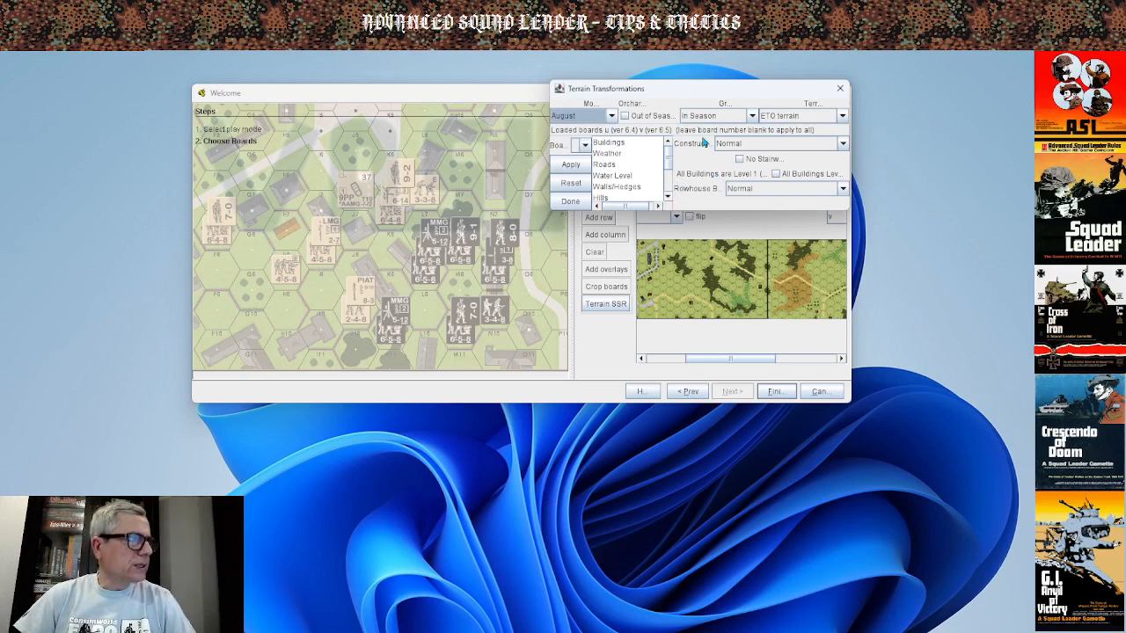
left_click(570, 164)
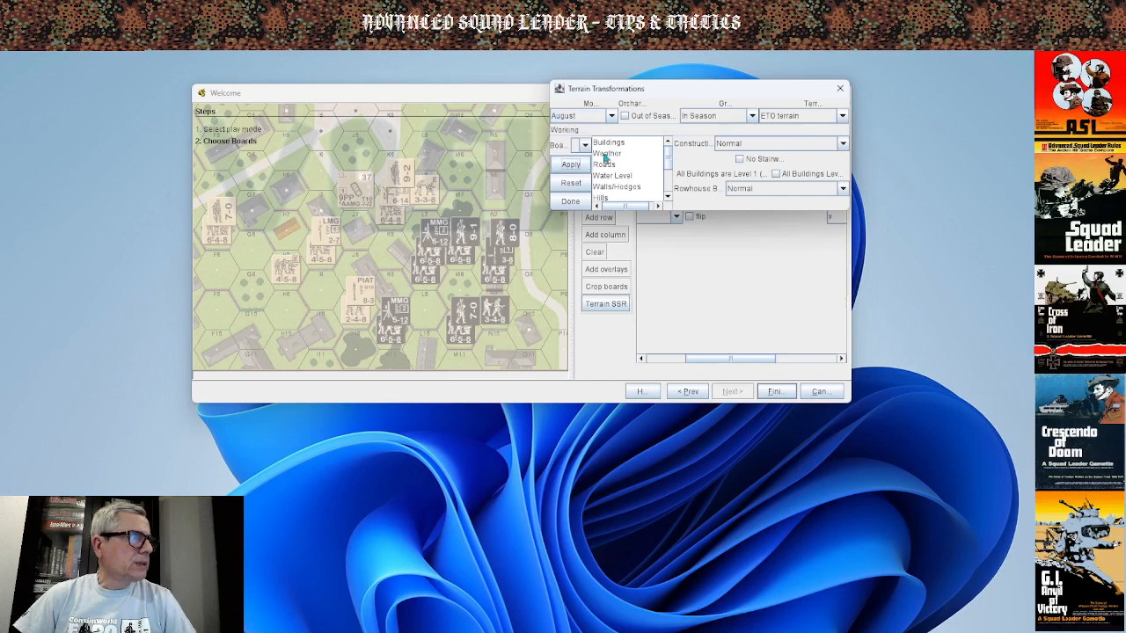
left_click(841, 91)
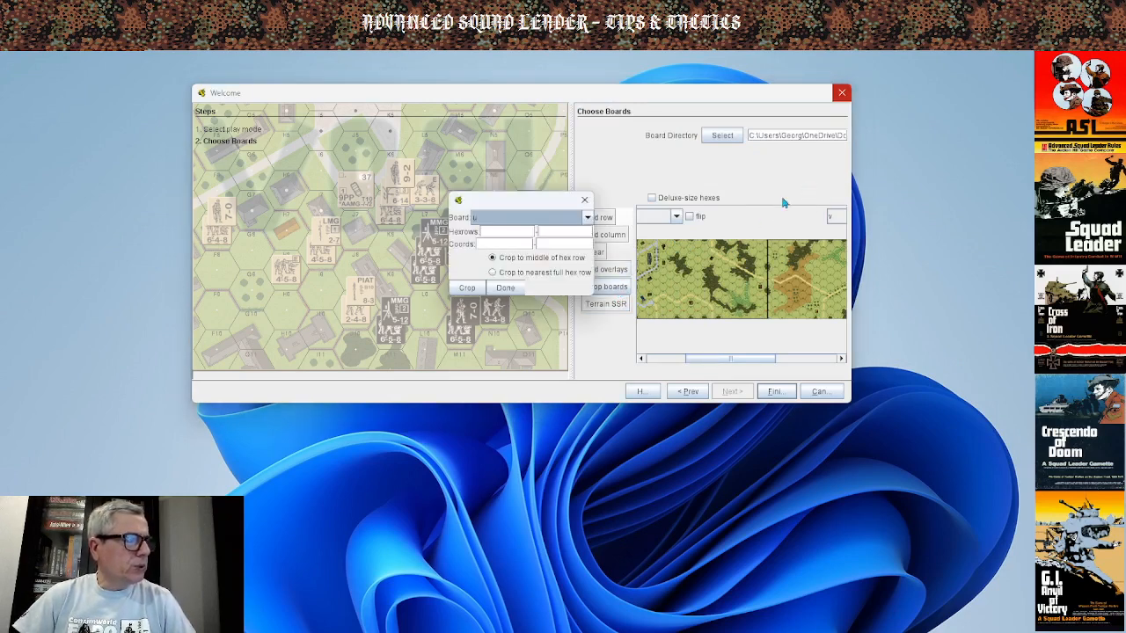
Crop board u to hexrows W through GG, using the nearest full hex row.
left_click_drag(536, 202, 775, 179)
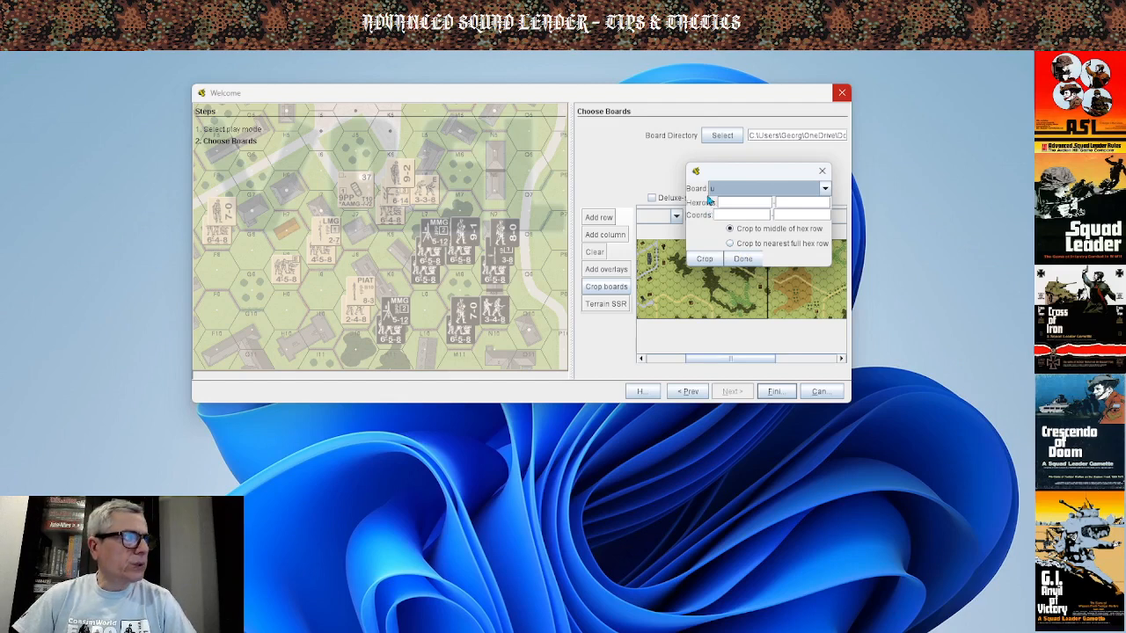
left_click(739, 206)
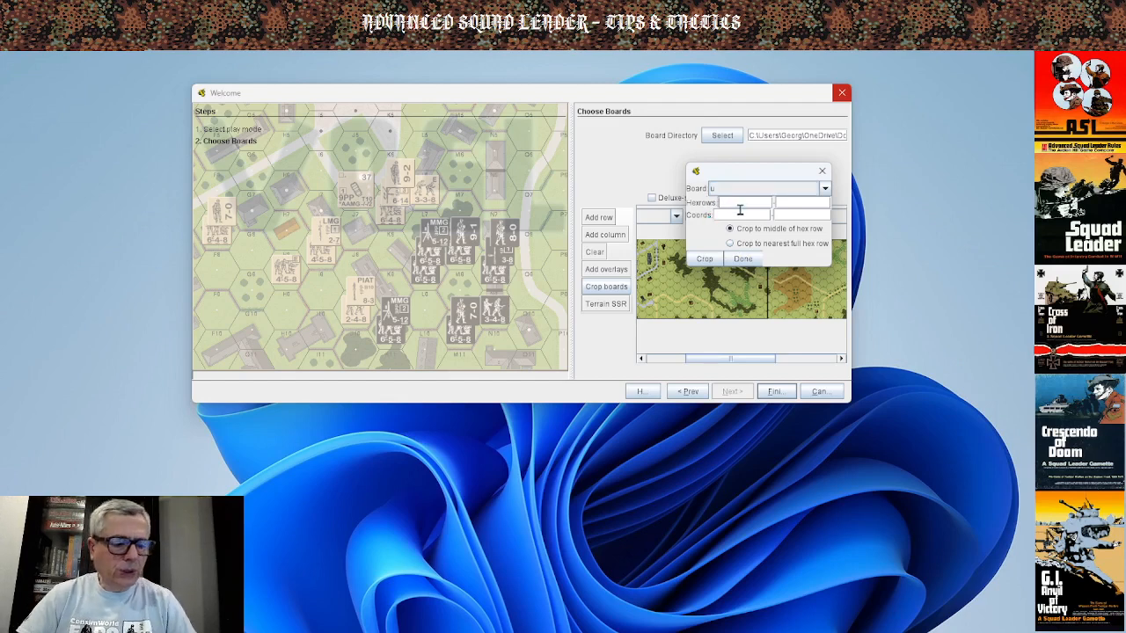
type("W")
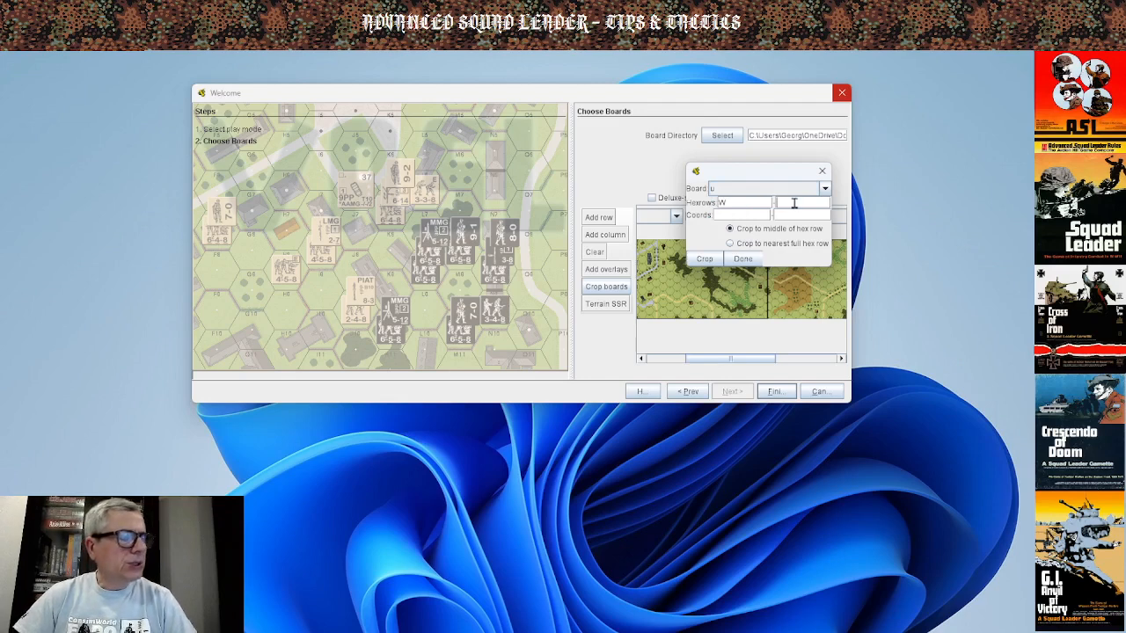
type("GG")
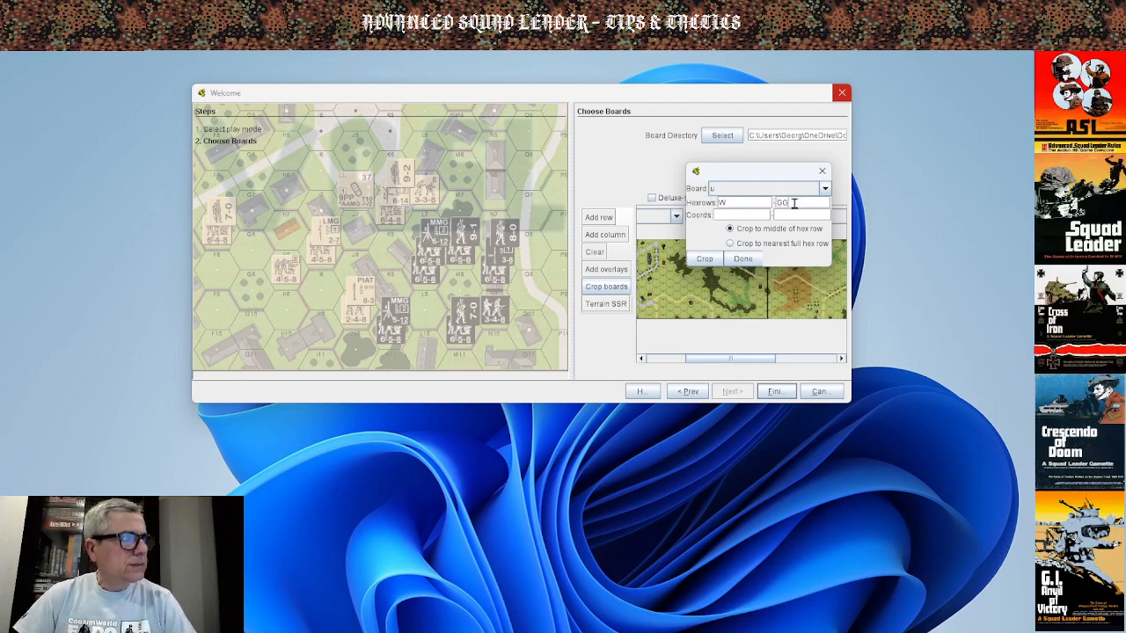
left_click(729, 244)
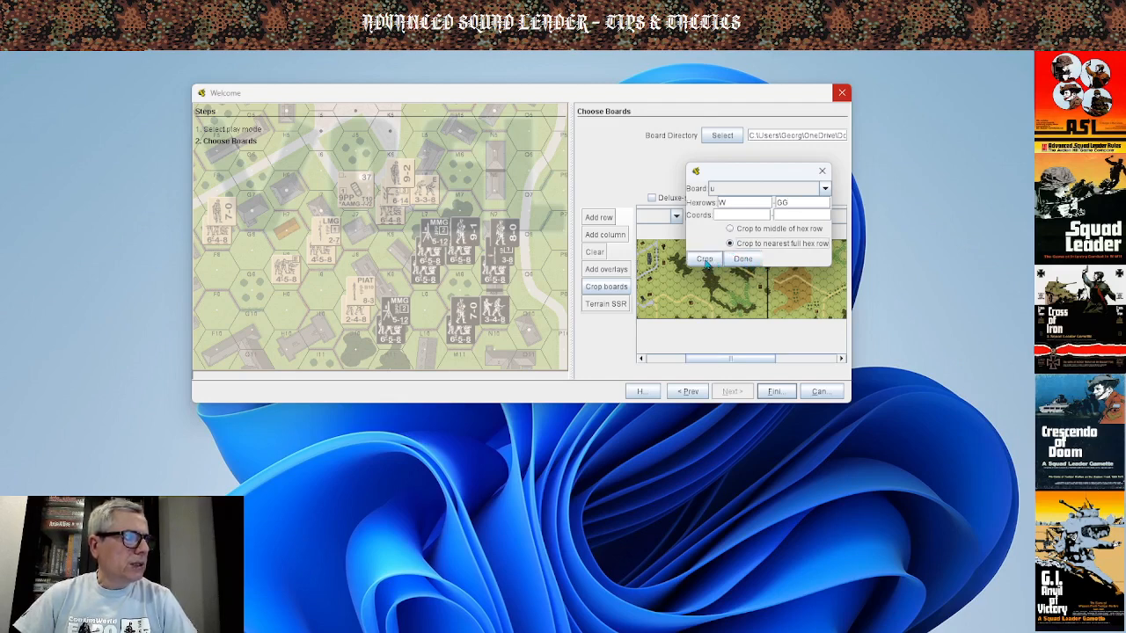
left_click(704, 259)
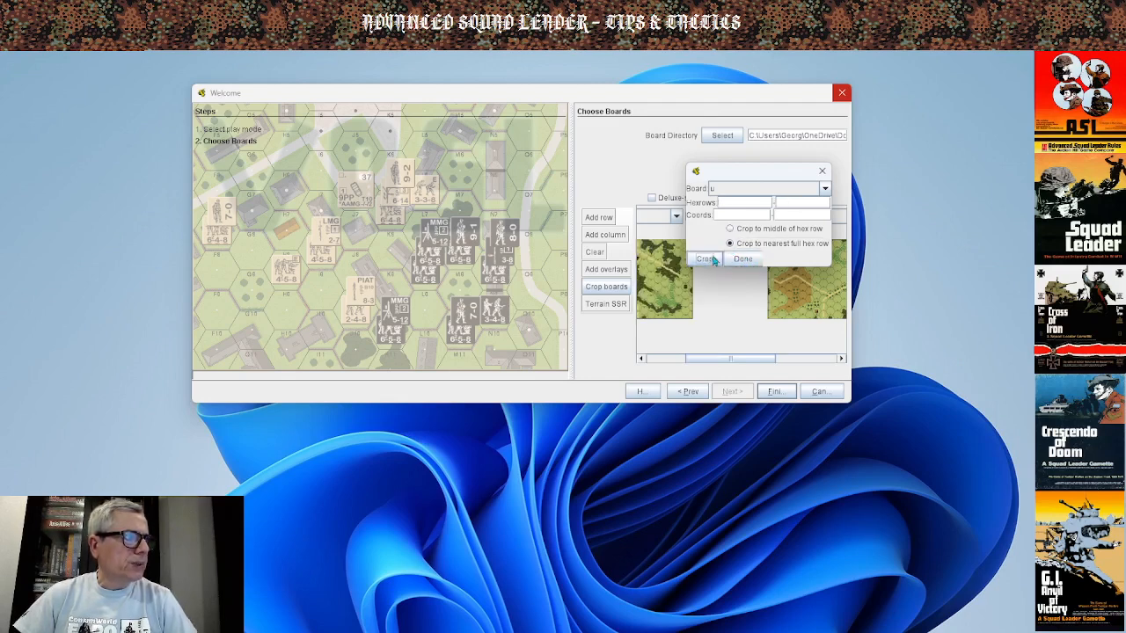
Crop board v to hexrows R through GG at the nearest full hex row and finish cropping.
left_click(824, 192)
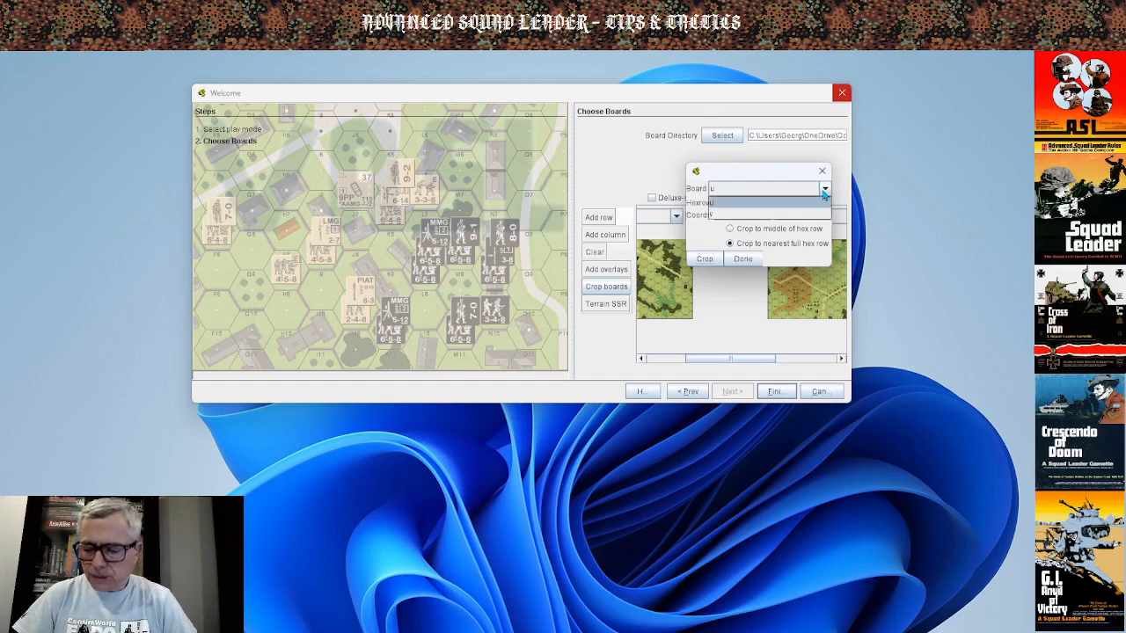
left_click(721, 217)
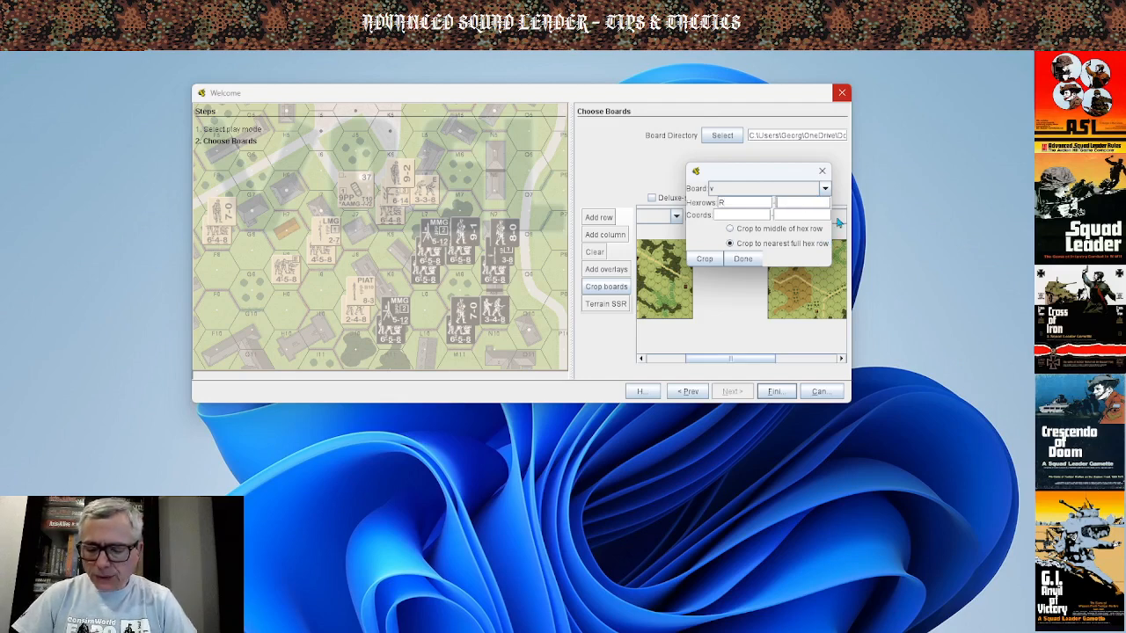
type("G")
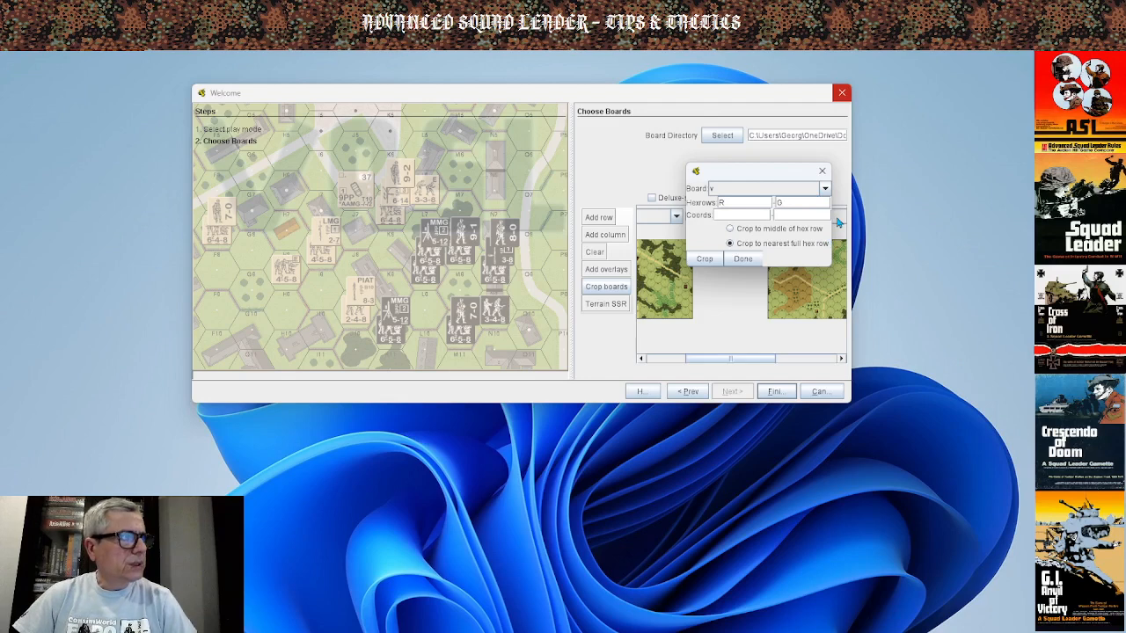
type("G")
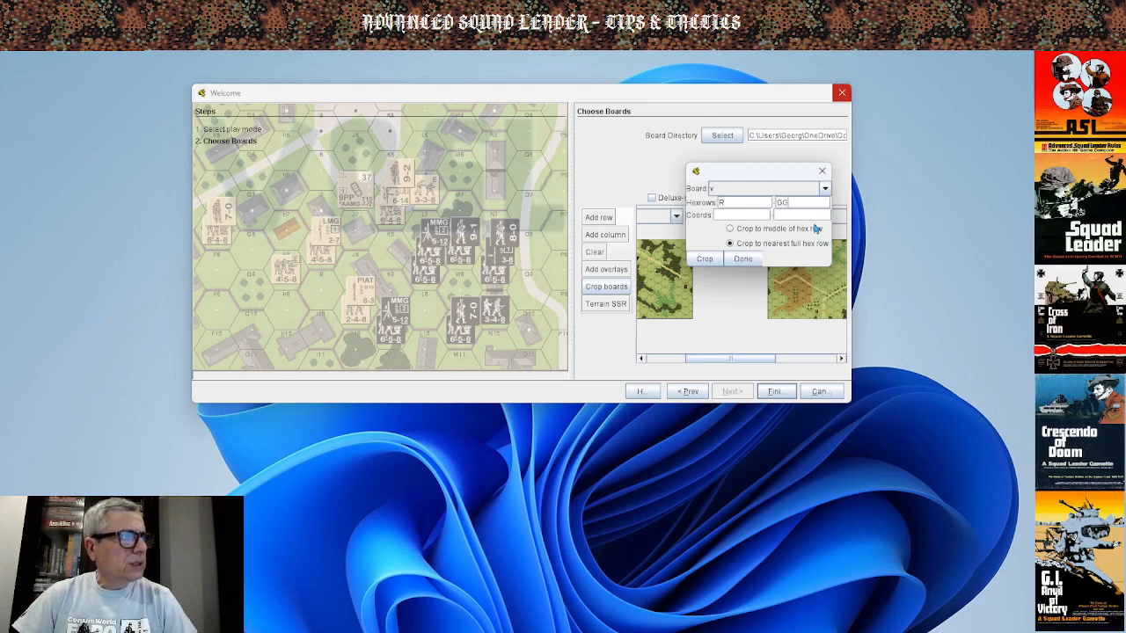
left_click(703, 265)
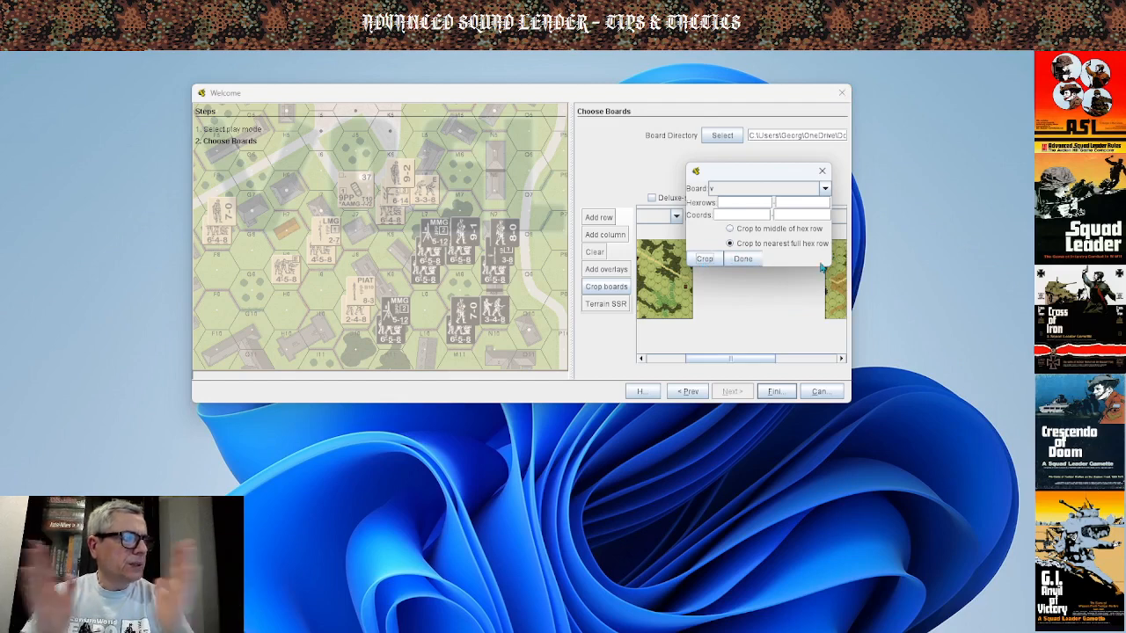
left_click(745, 261)
Finish the board setup to load the map, and enlarge the map view.
left_click_drag(759, 361, 700, 363)
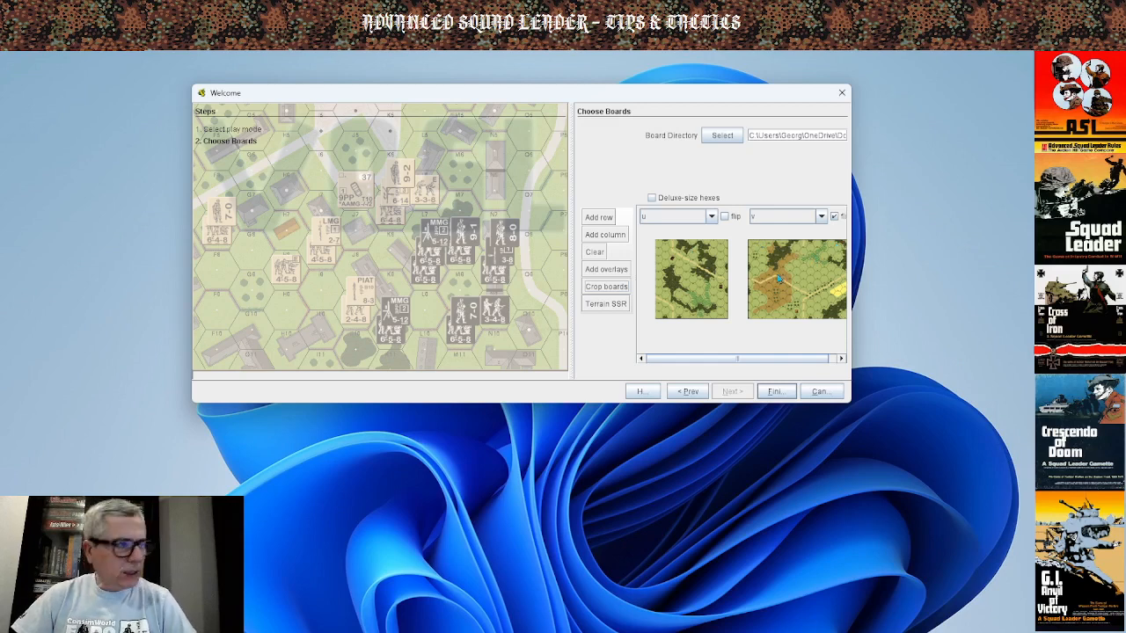
left_click(777, 395)
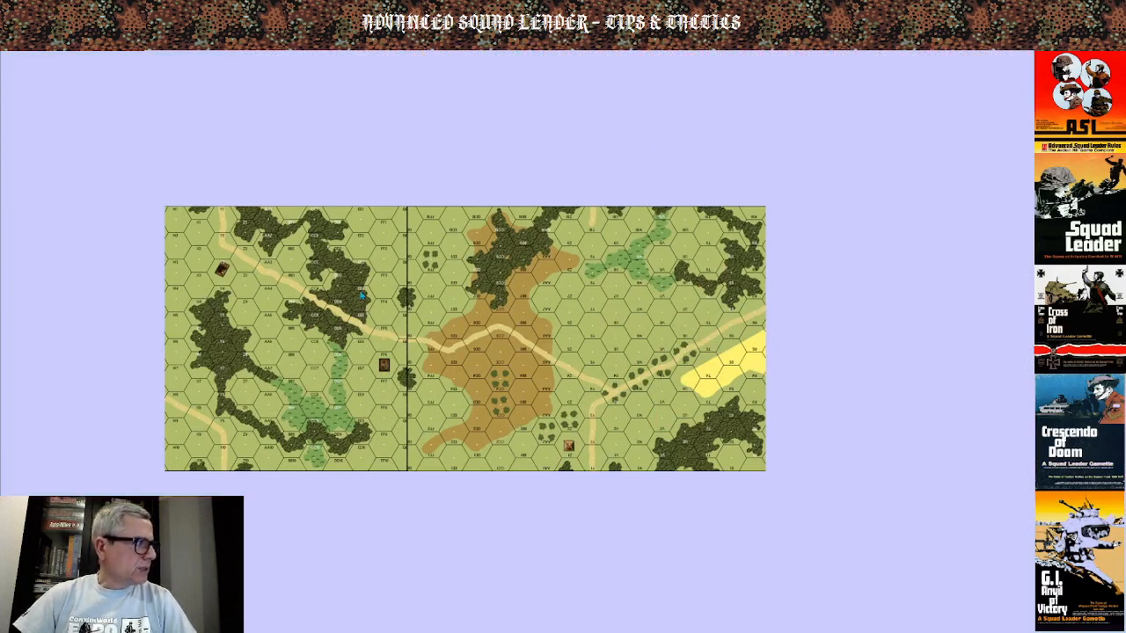
left_click(145, 43)
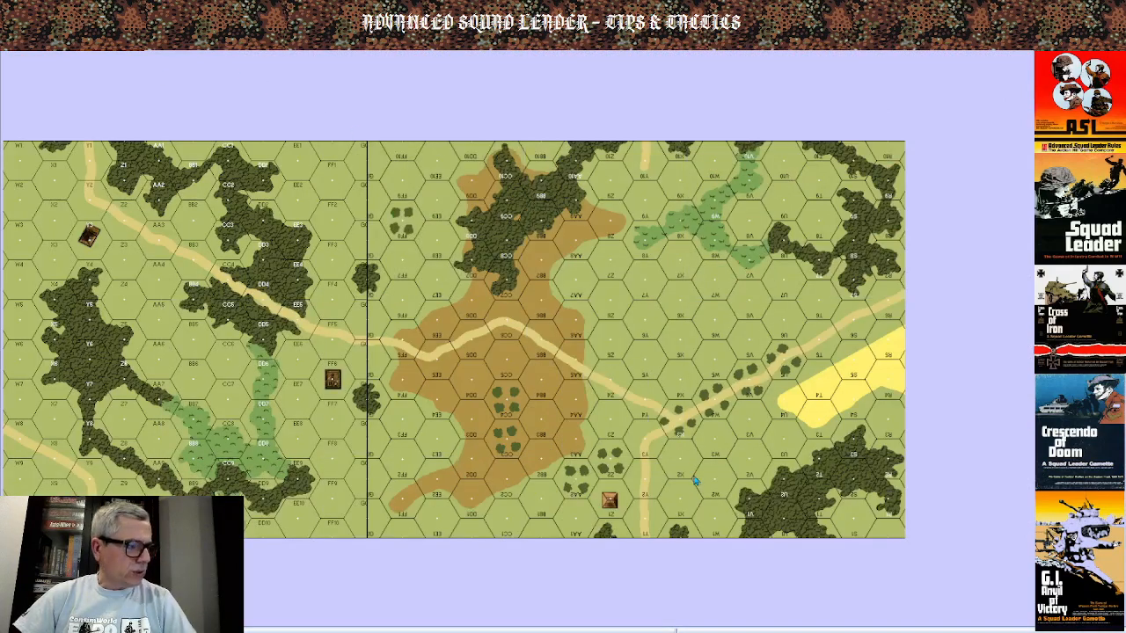
left_click_drag(710, 629, 558, 630)
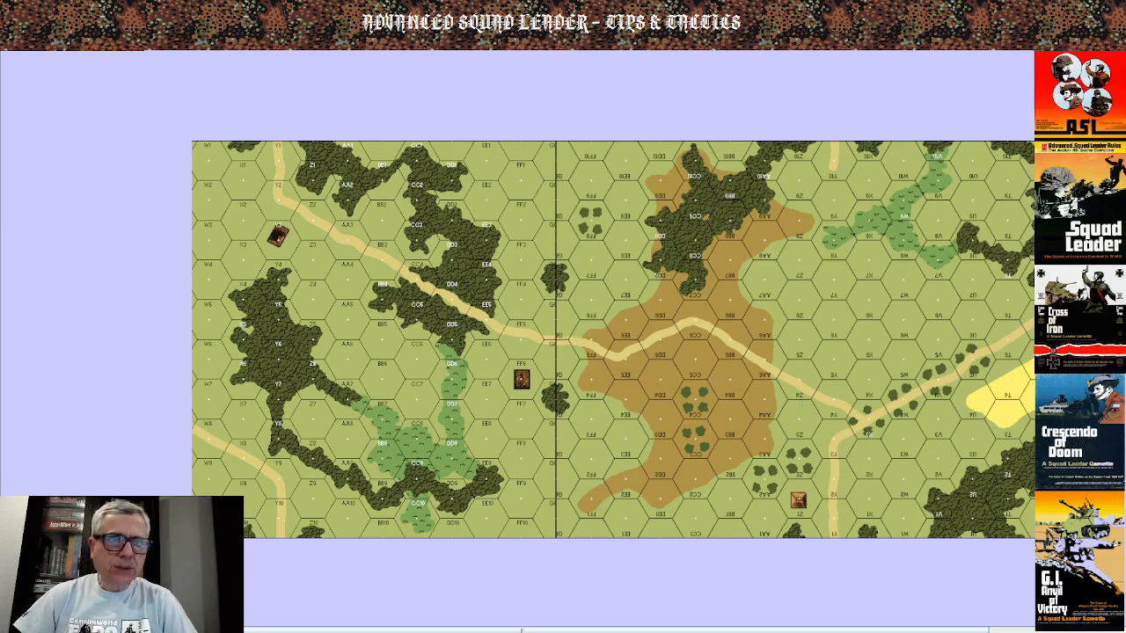
Bring the main VASL window over the map to view its log and controls, and move it back off the map.
left_click_drag(1125, 78, 768, 94)
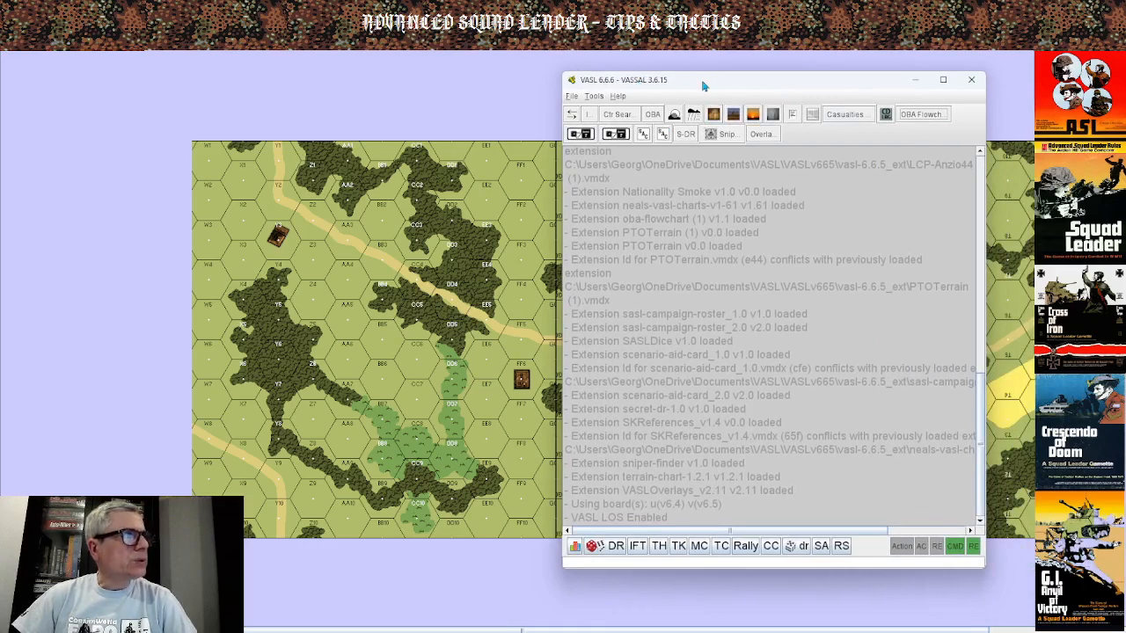
left_click_drag(704, 86, 1125, 95)
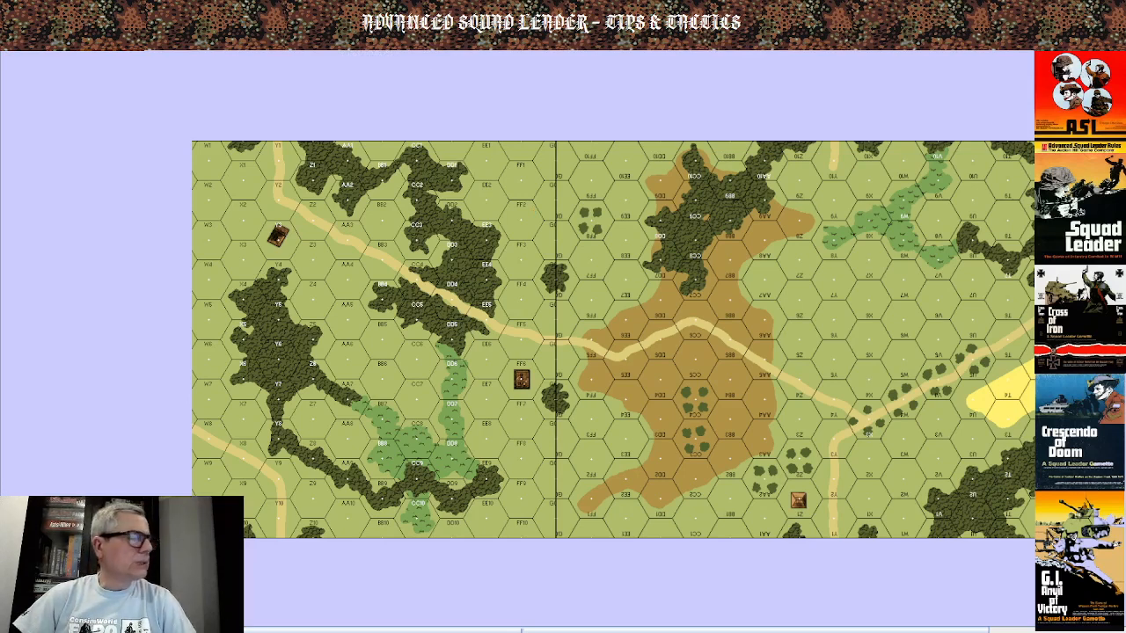
Place a bold two-line text label with a background from the draggable label overlays onto the map.
left_click_drag(1125, 91, 825, 134)
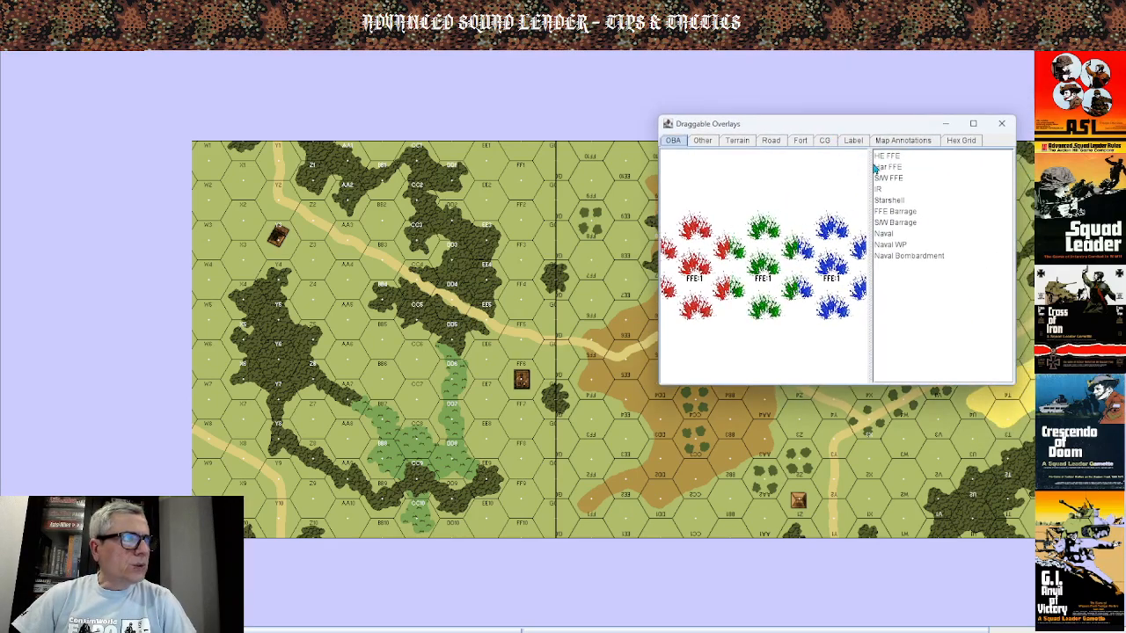
left_click(852, 141)
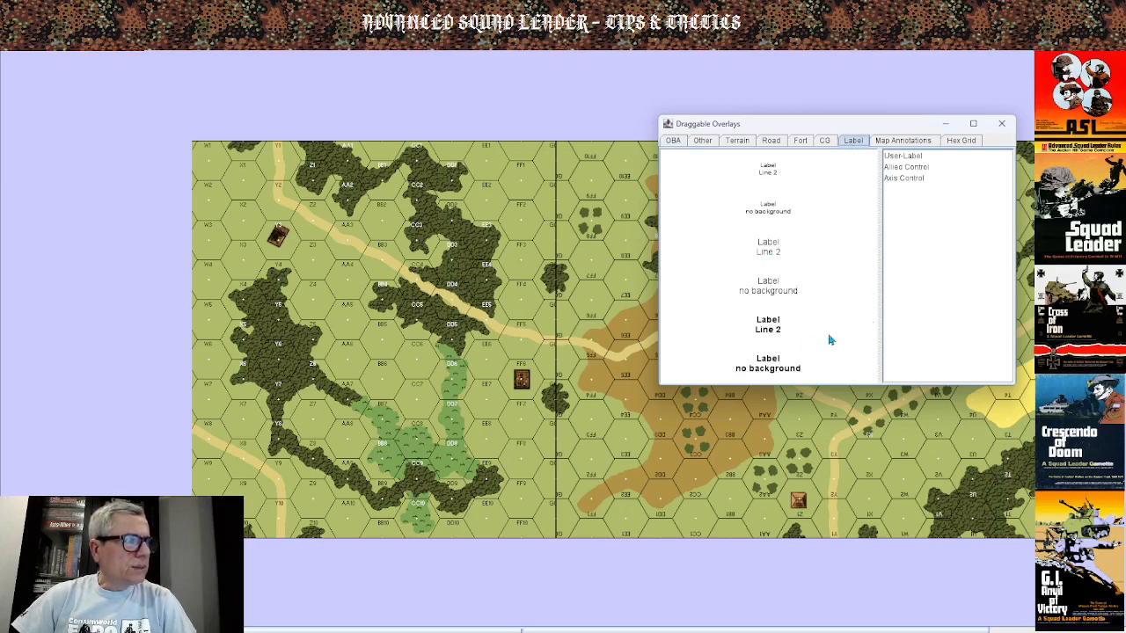
left_click(763, 335)
left_click_drag(779, 332, 527, 275)
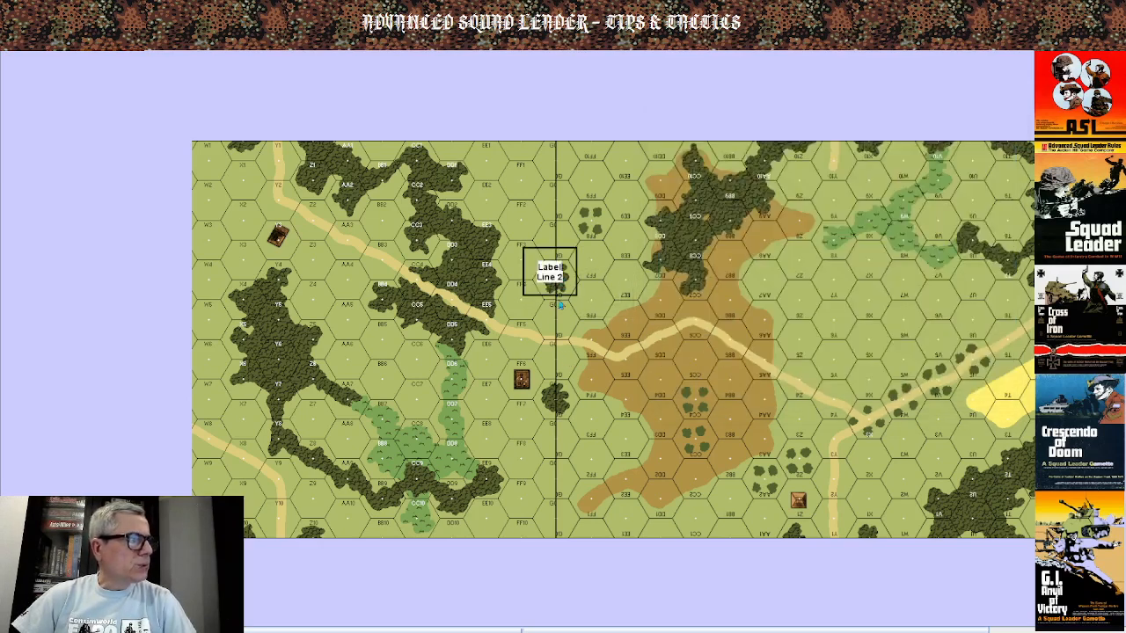
Move the label into the empty area below board u, clone it, and place the copy below board v.
scroll(693, 243, "down", 2)
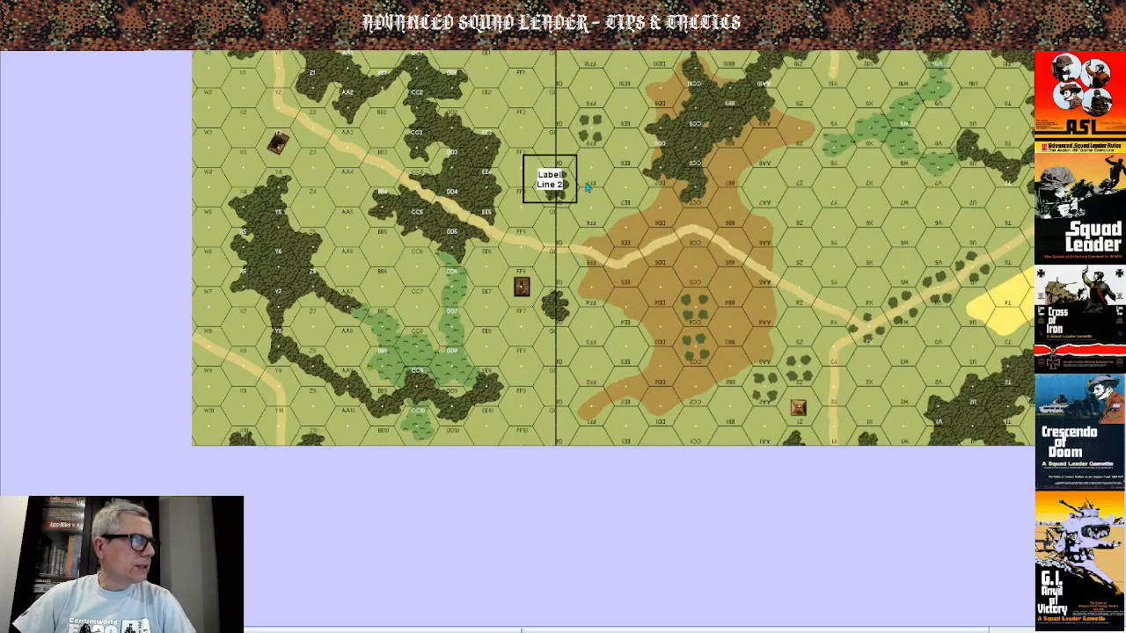
left_click_drag(550, 186, 423, 495)
left_click_drag(416, 489, 864, 491)
right_click(430, 480)
left_click(457, 525)
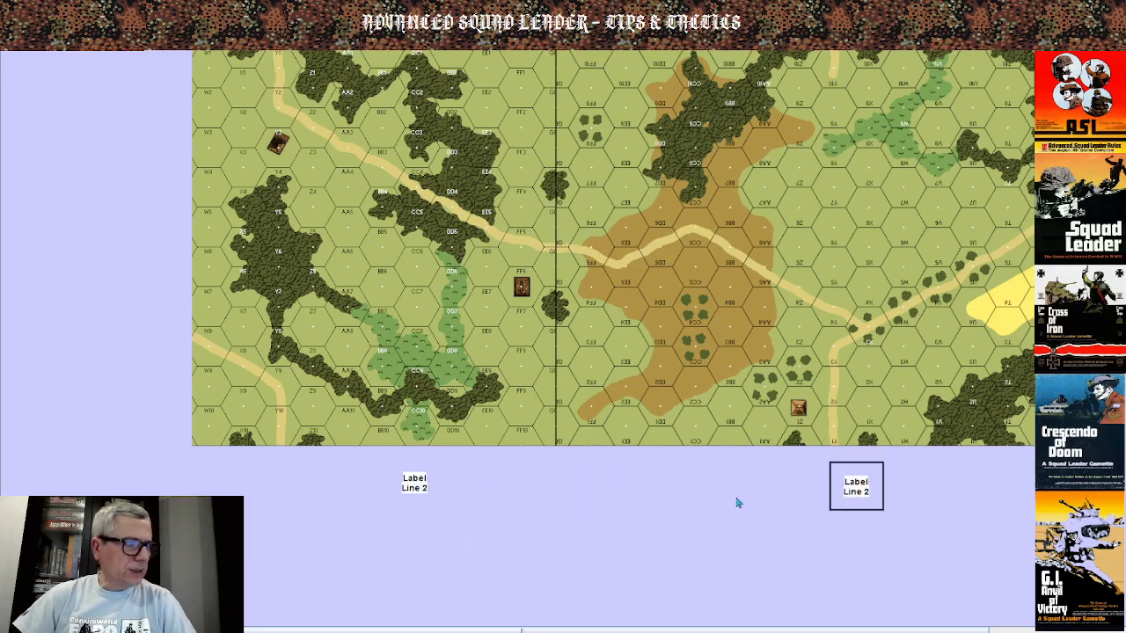
right_click(857, 494)
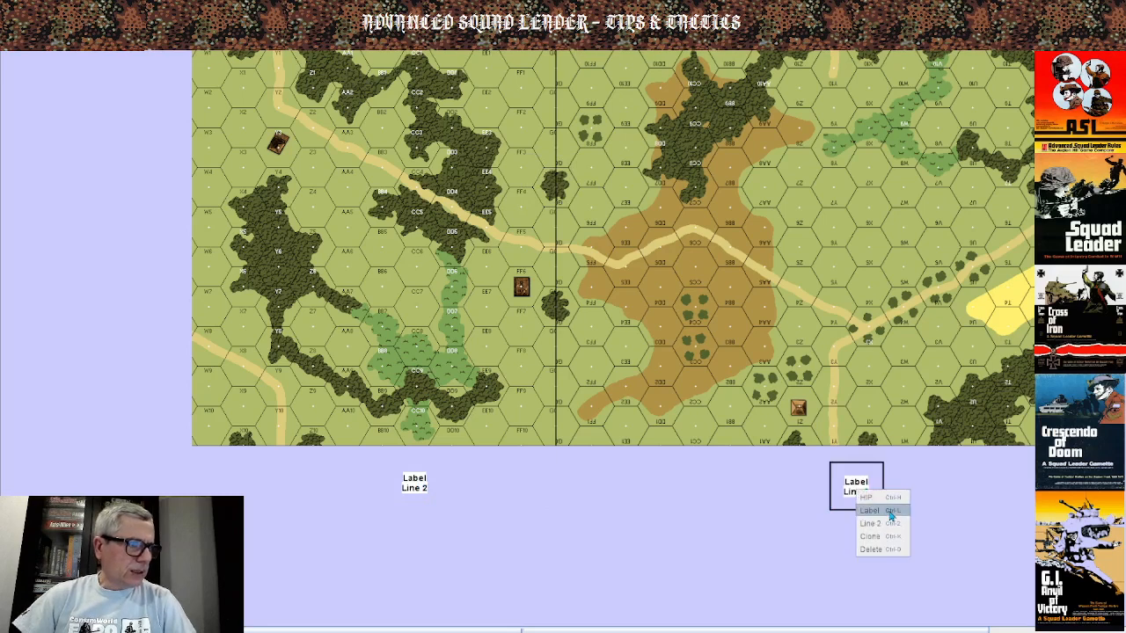
left_click(891, 515)
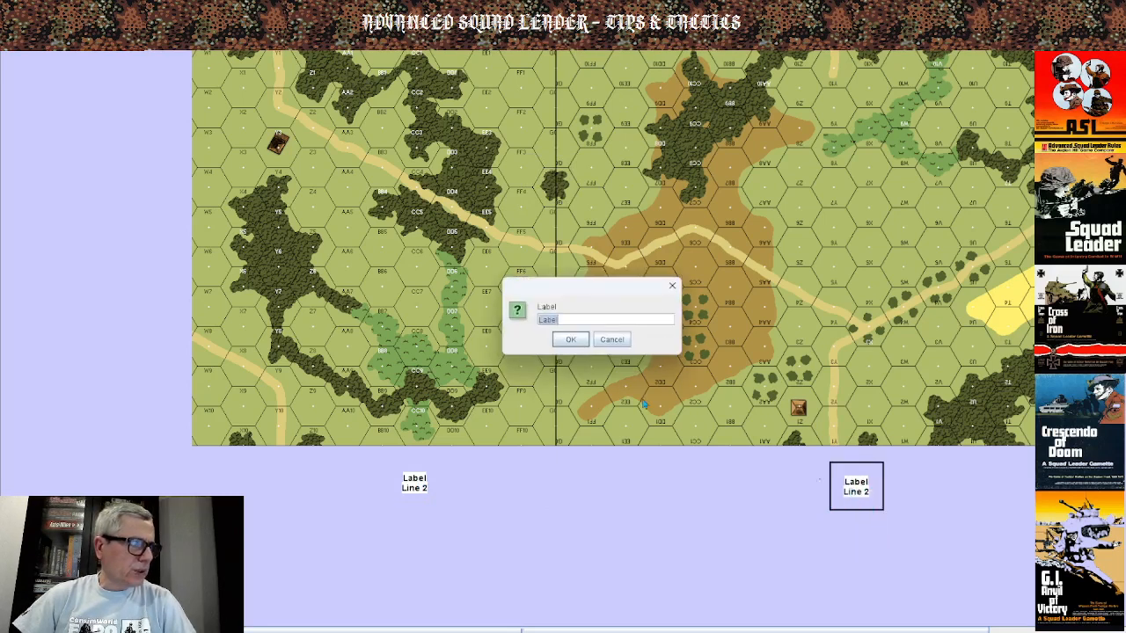
left_click(612, 339)
right_click(867, 489)
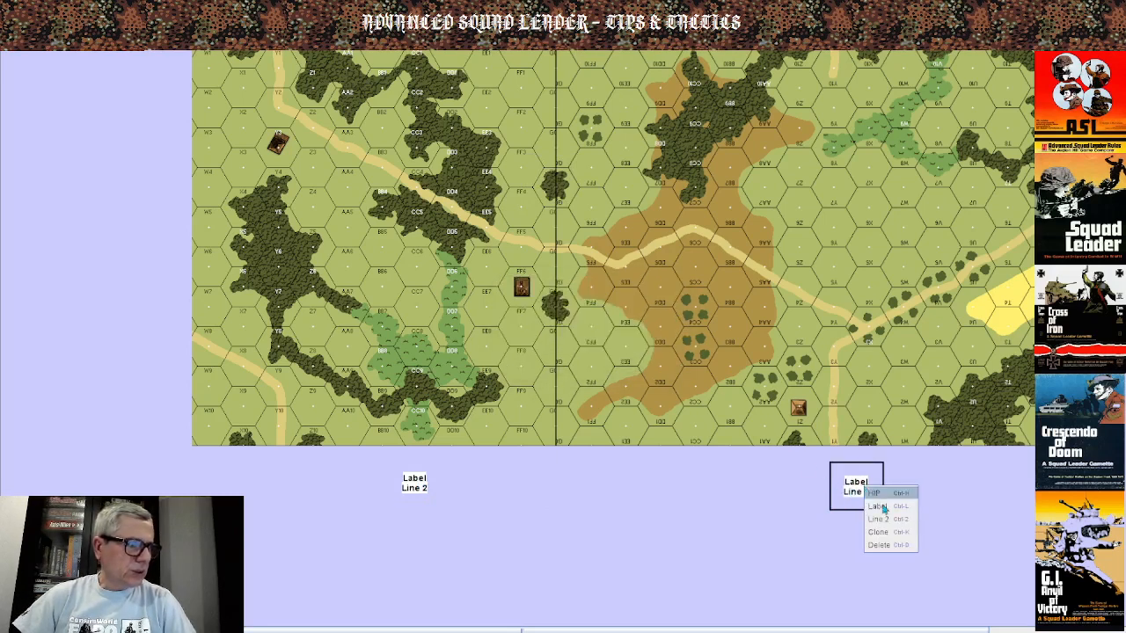
left_click(876, 520)
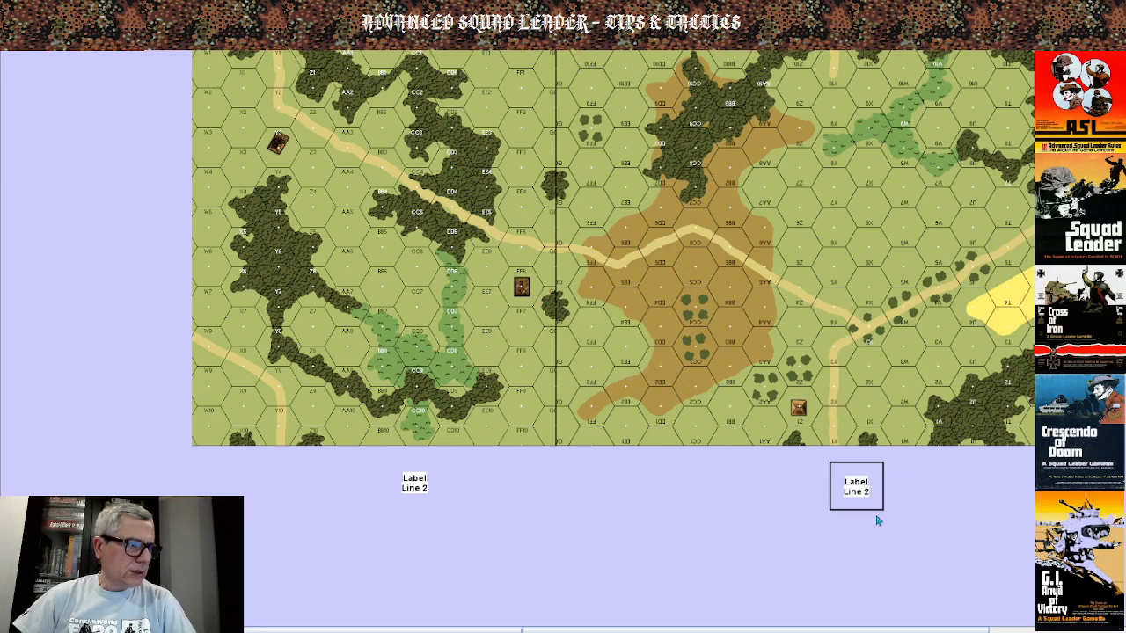
left_click(670, 486)
key("Delete")
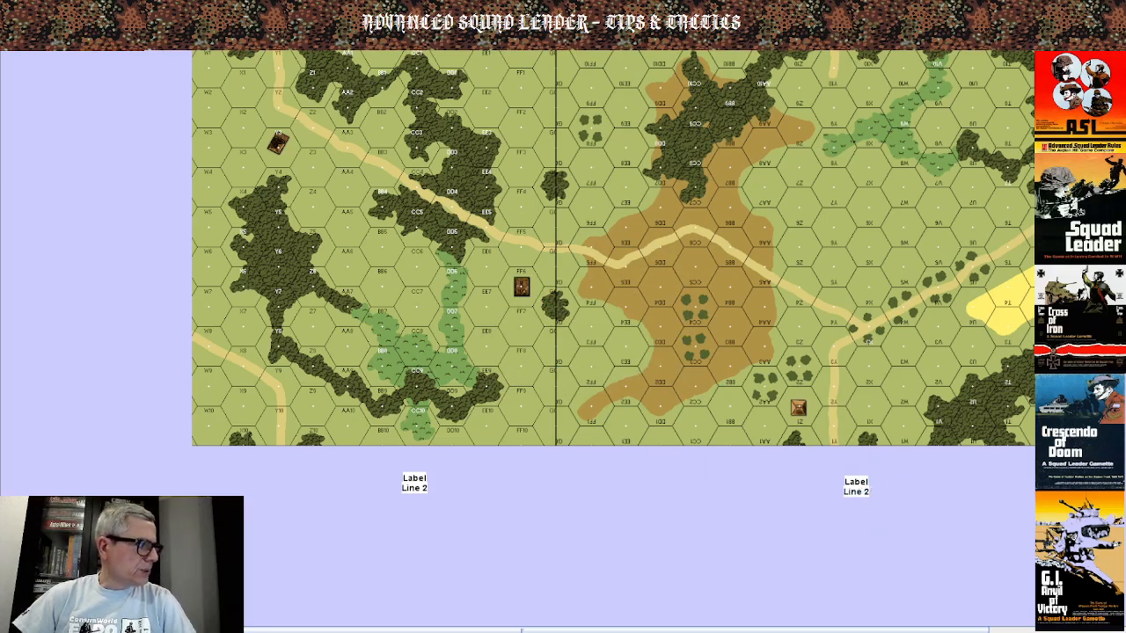
Clone the label below board v and place the copy lower down, between the two existing labels.
left_click(862, 495)
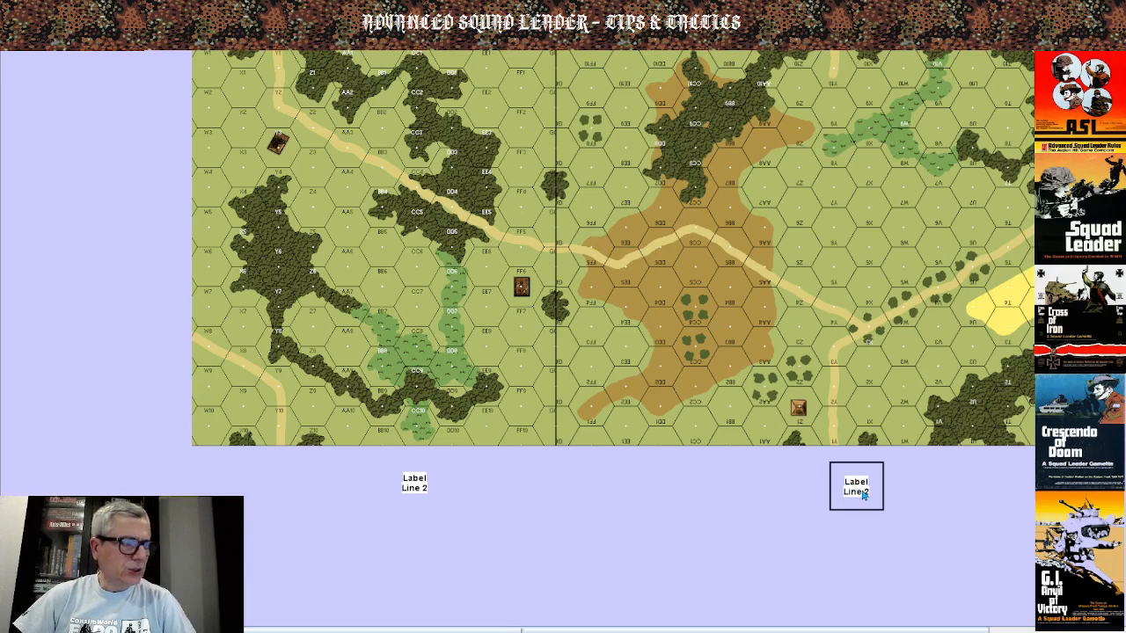
right_click(864, 495)
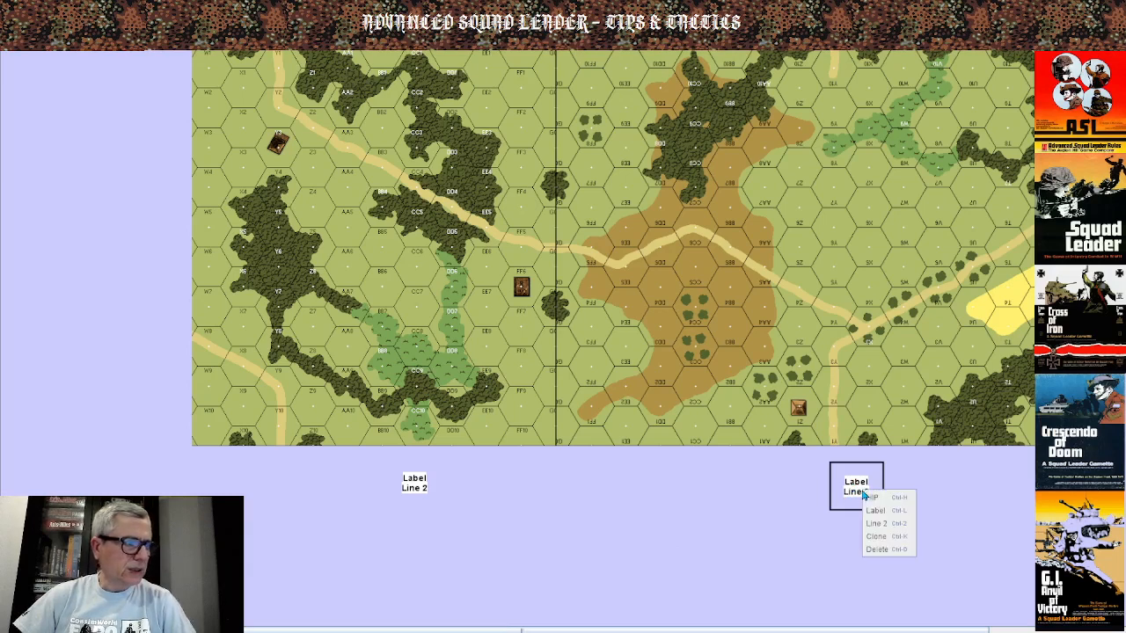
left_click(877, 536)
left_click_drag(862, 496, 715, 566)
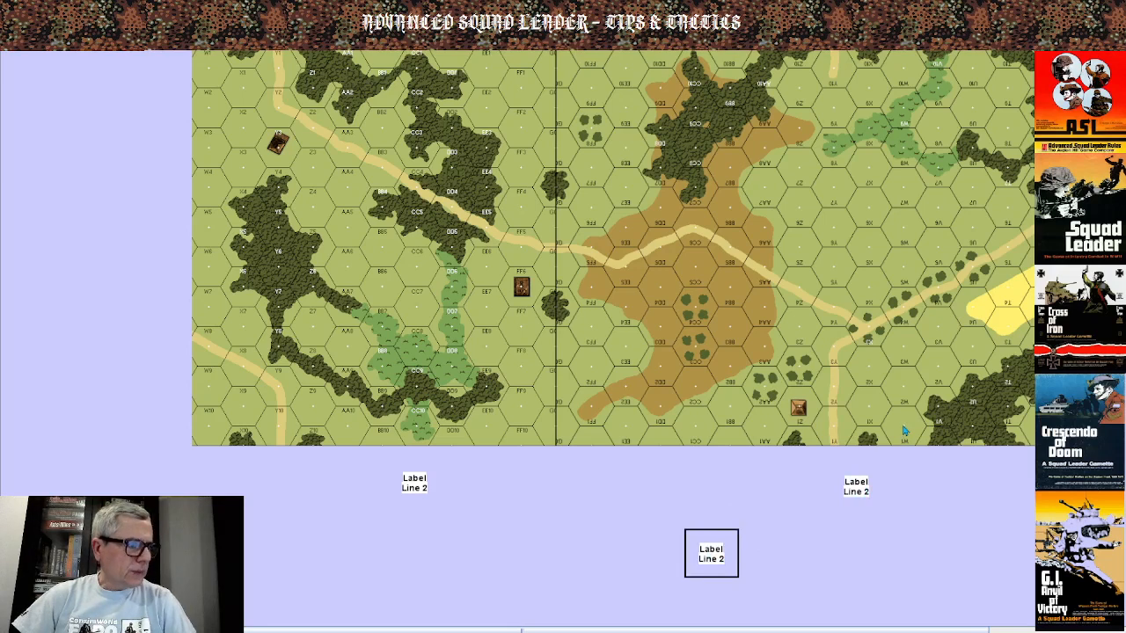
Clone the lowest label and place the copy at the same height below the map's right end.
left_click_drag(779, 631, 823, 629)
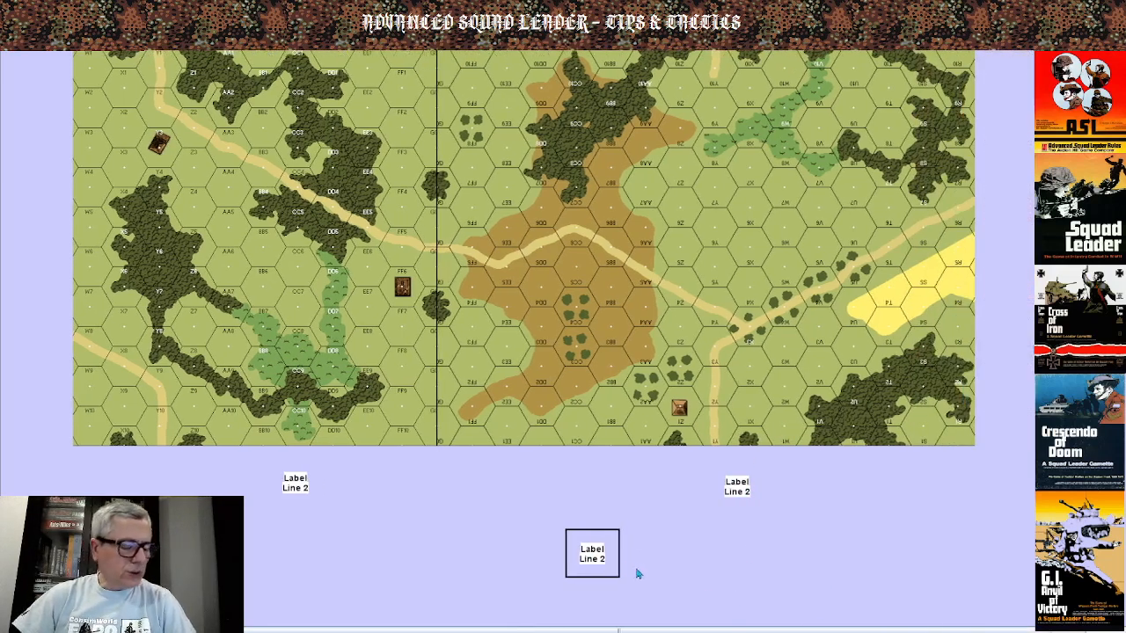
right_click(601, 560)
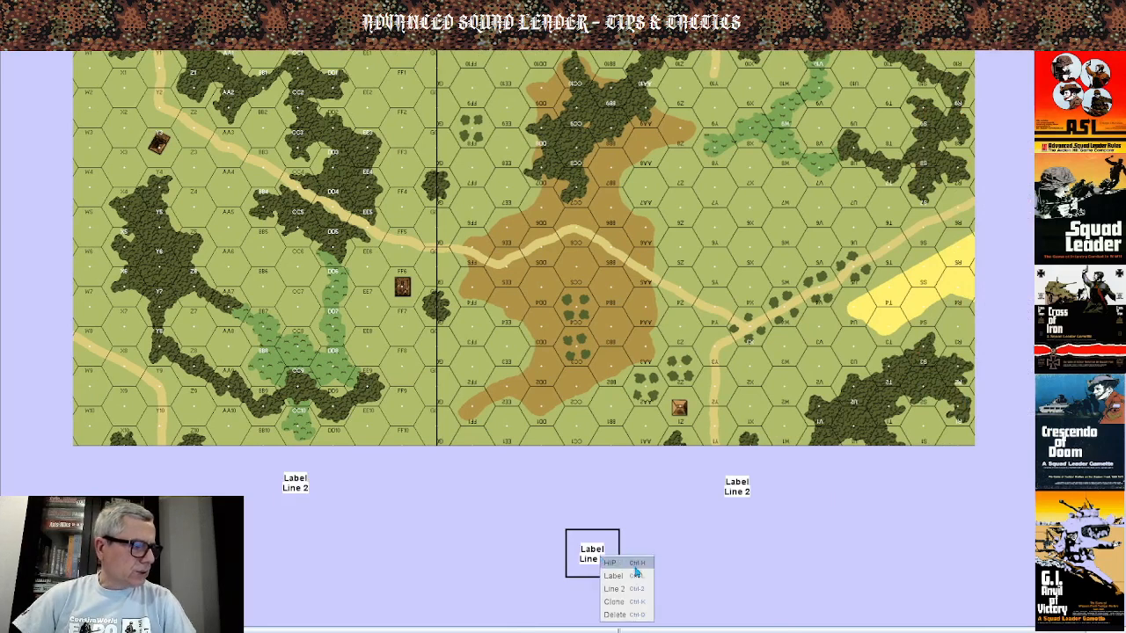
left_click(632, 603)
mouse_move(606, 562)
left_mouse_down()
mouse_move(857, 548)
mouse_move(908, 568)
left_mouse_up()
Make two more label copies, placing one below the map's left end and one in the empty area above the map.
right_click(905, 563)
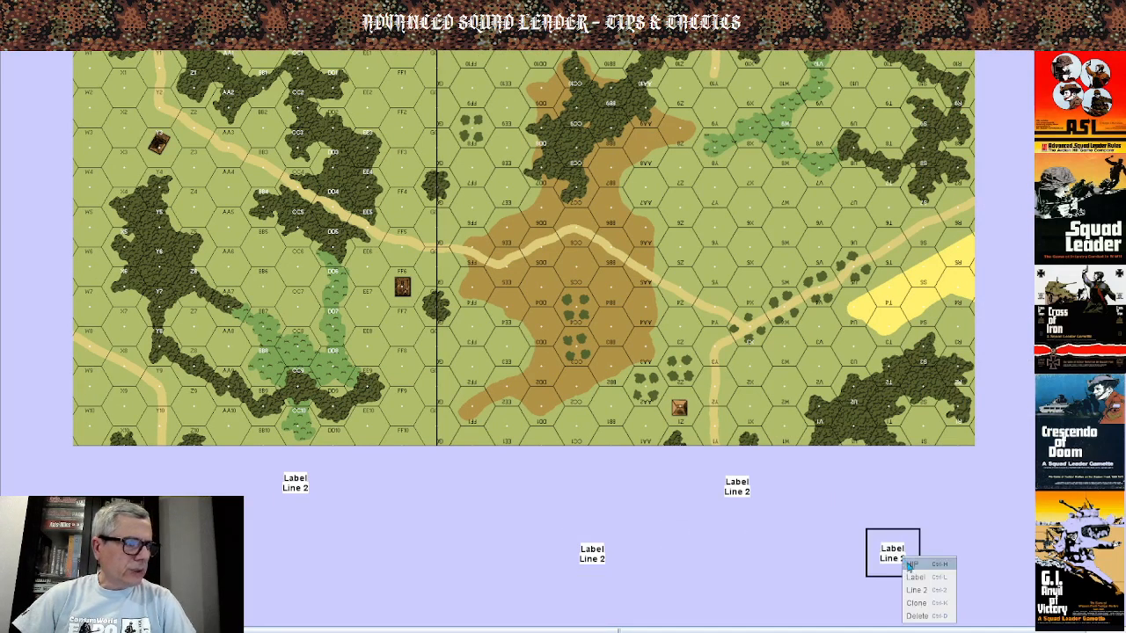
left_click(920, 607)
left_click_drag(905, 565, 710, 301)
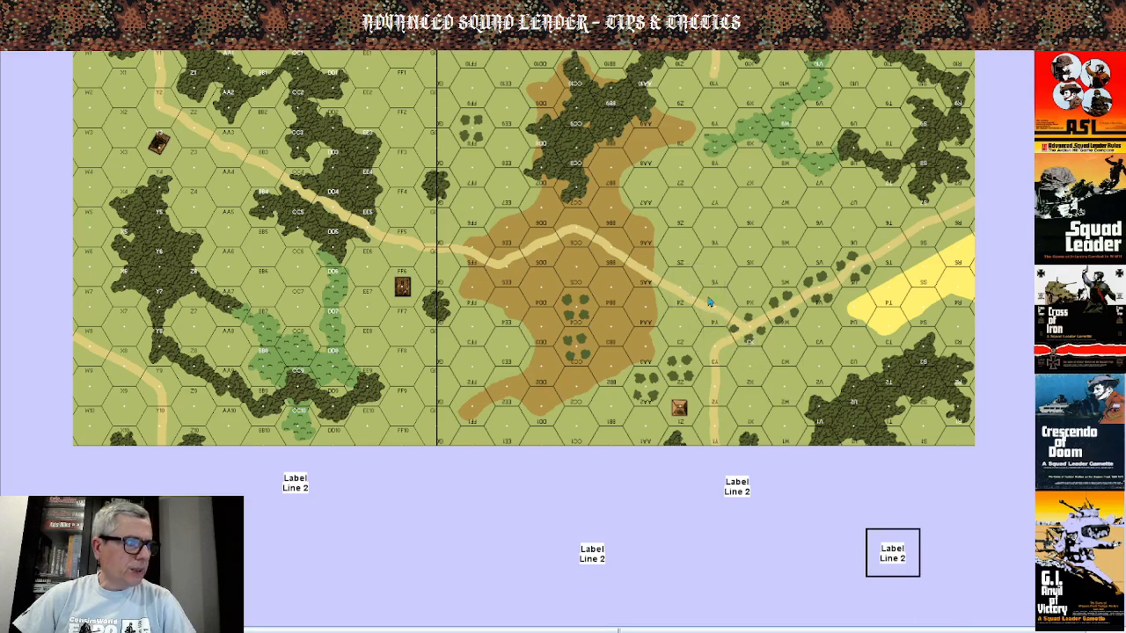
scroll(781, 399, "up", 5)
left_click_drag(713, 521, 419, 173)
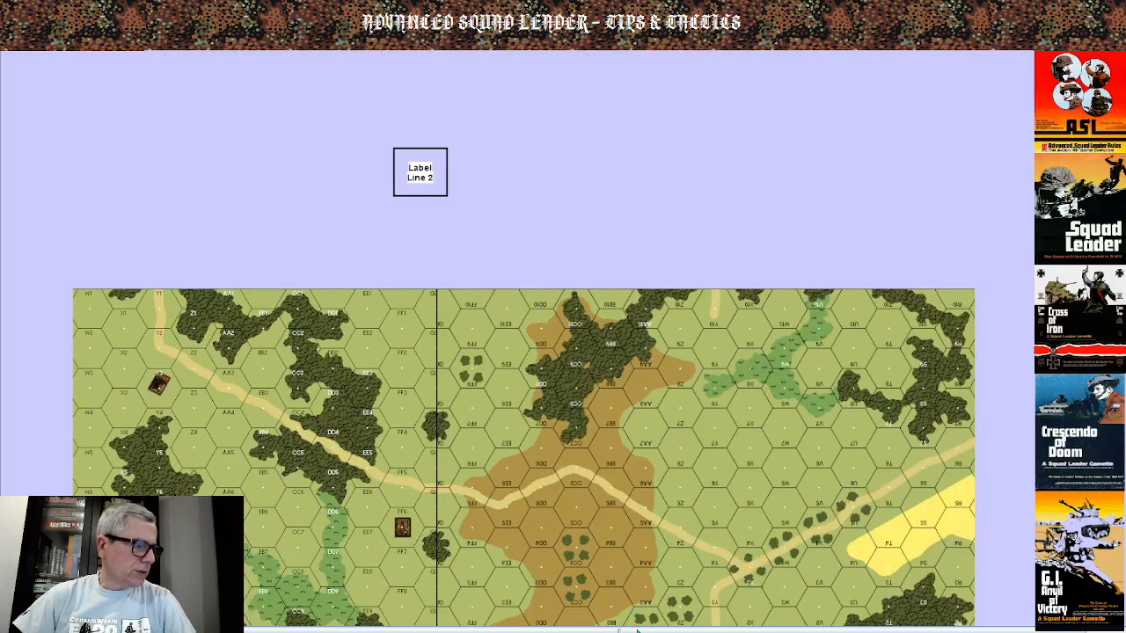
Look over the labels placed below and above the map.
left_click_drag(638, 630, 536, 630)
scroll(621, 445, "down", 5)
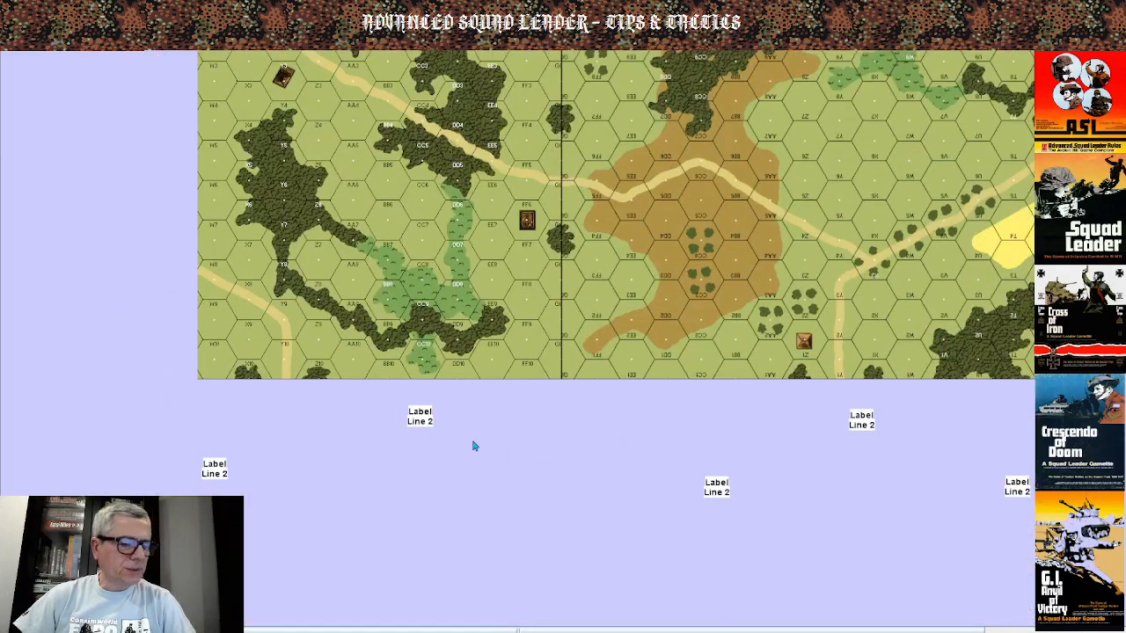
left_click(430, 427)
left_click(864, 432)
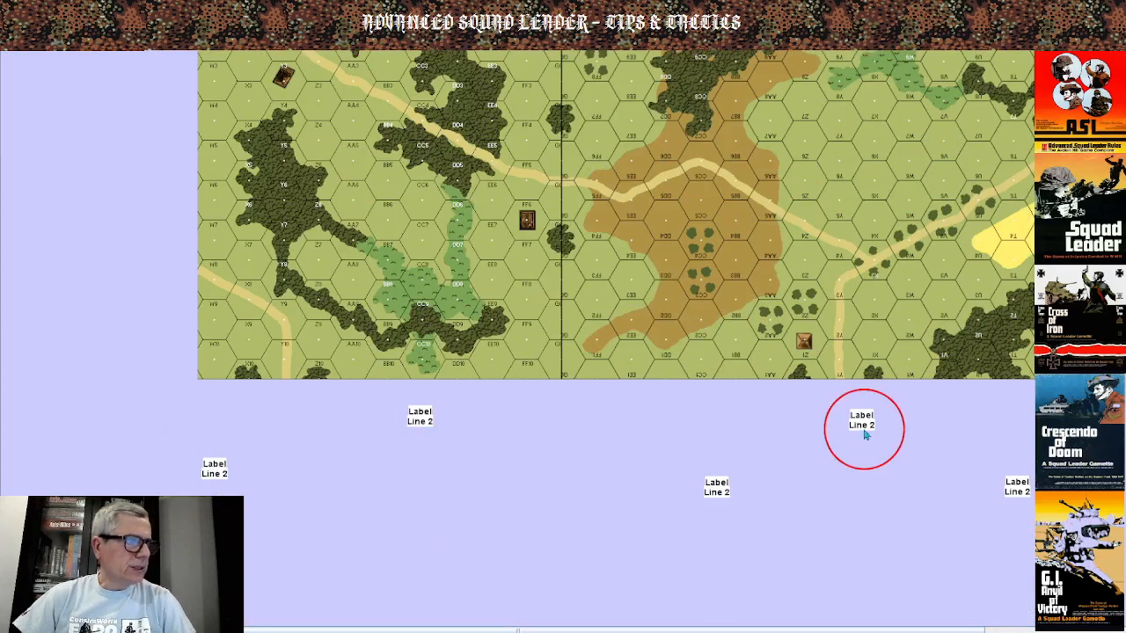
scroll(862, 429, "up", 5)
left_click(545, 172)
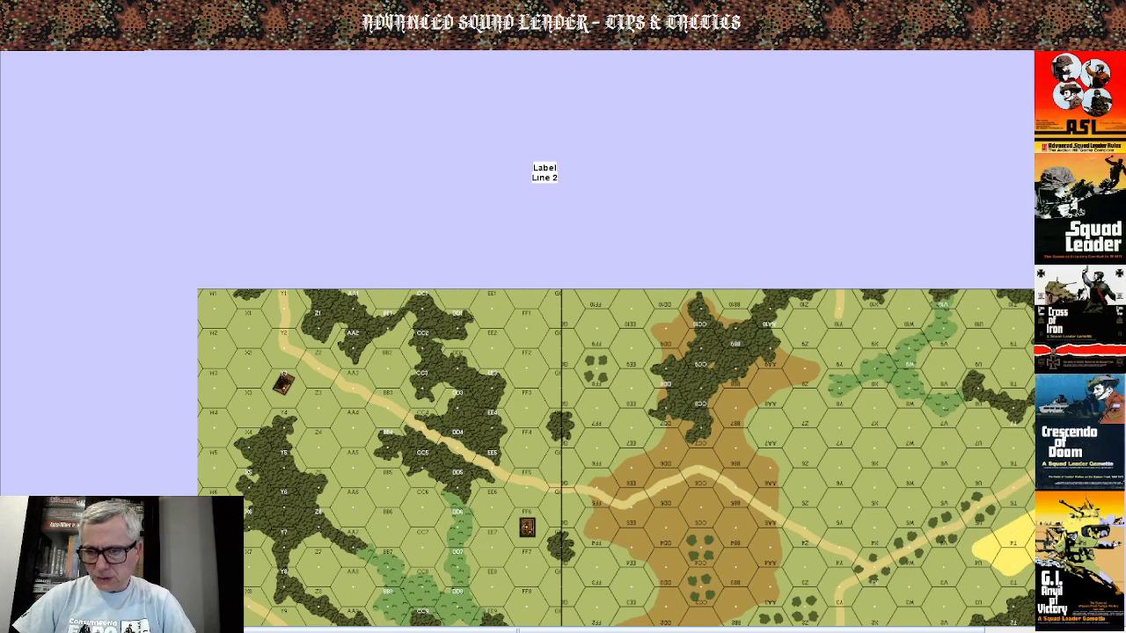
Switch to the ASL-Players.net VASL information table page, choose the Compact Horiz layout, and keep the Arial display font.
key("alt+Tab")
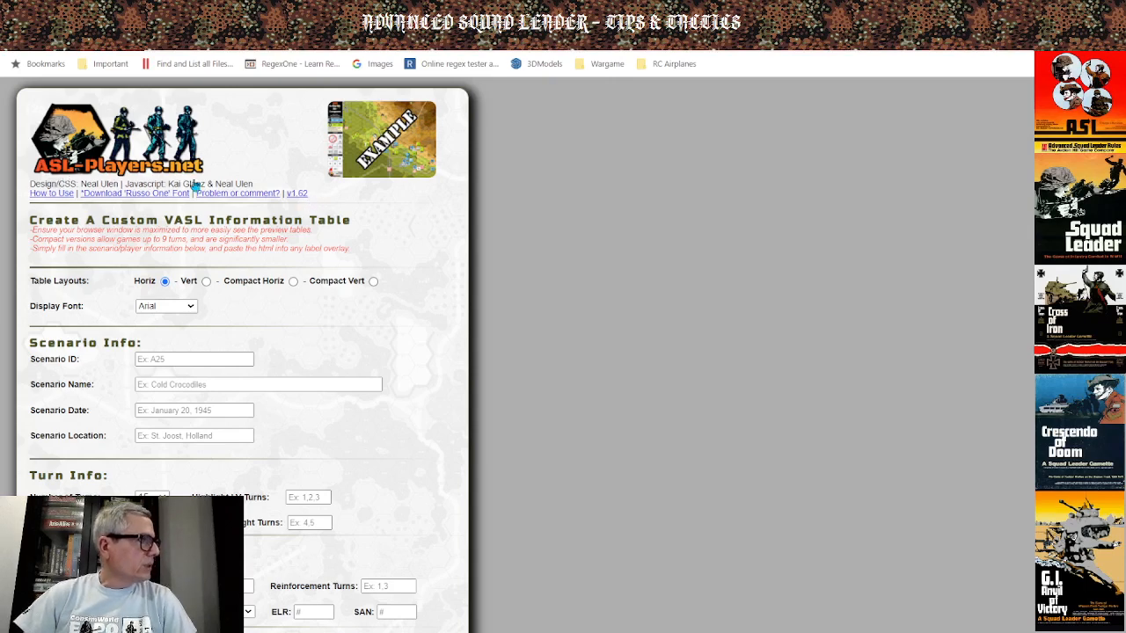
scroll(226, 237, "down", 1)
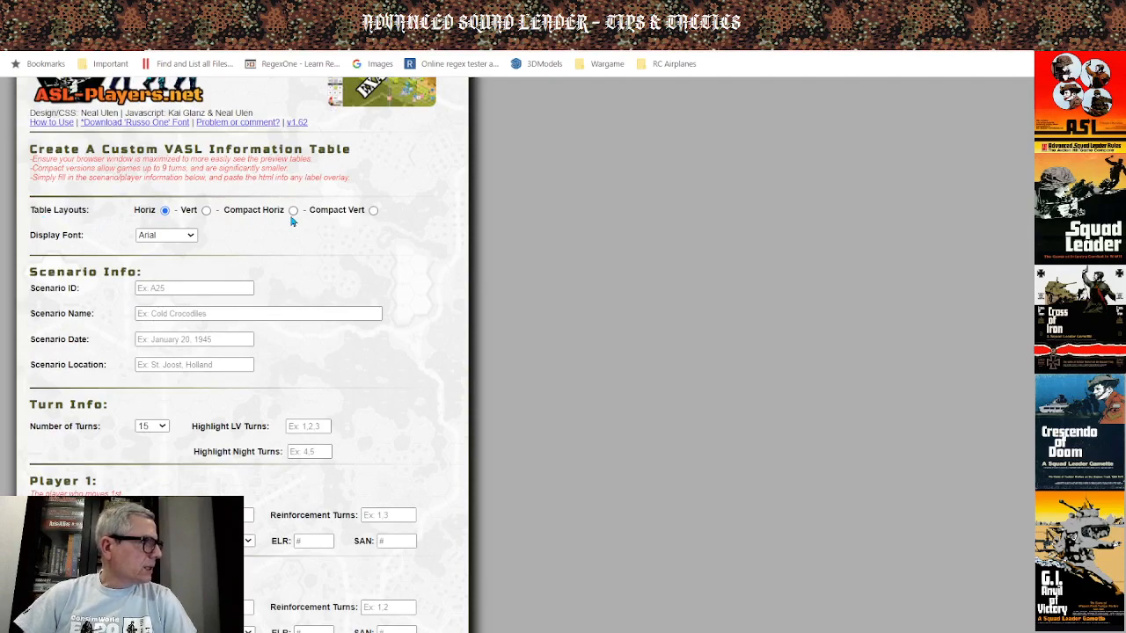
left_click(293, 211)
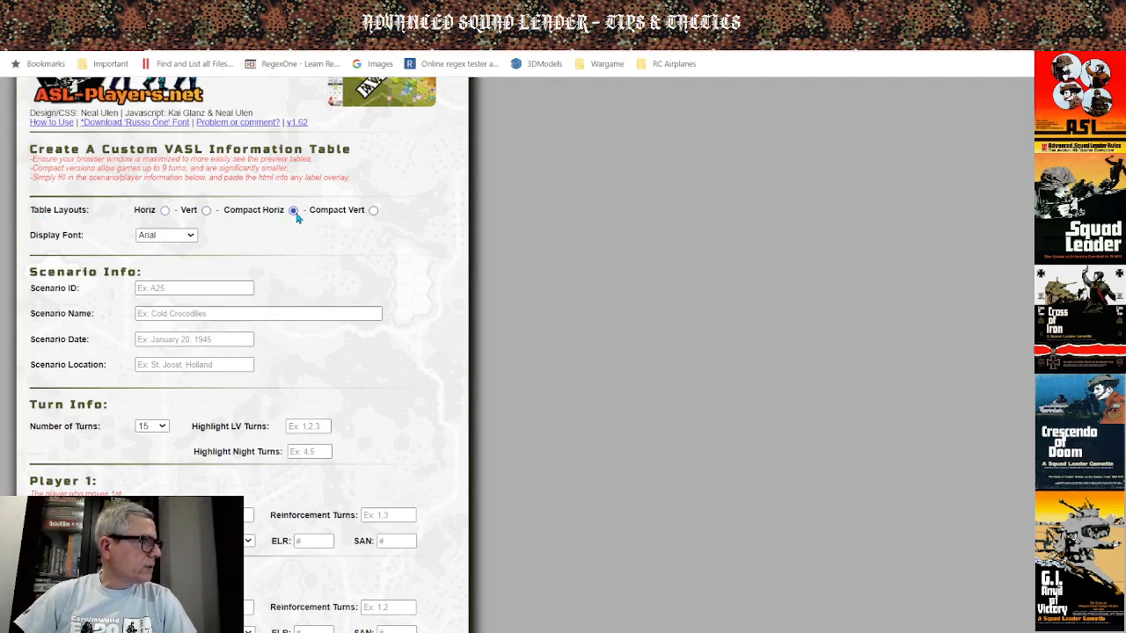
left_click(159, 235)
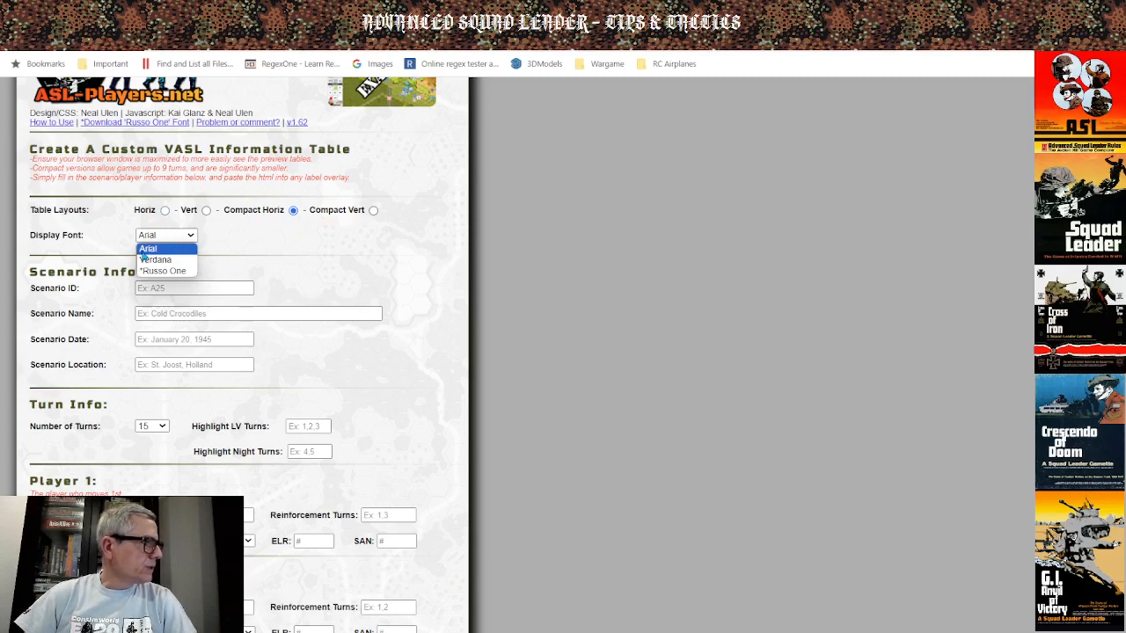
left_click(220, 242)
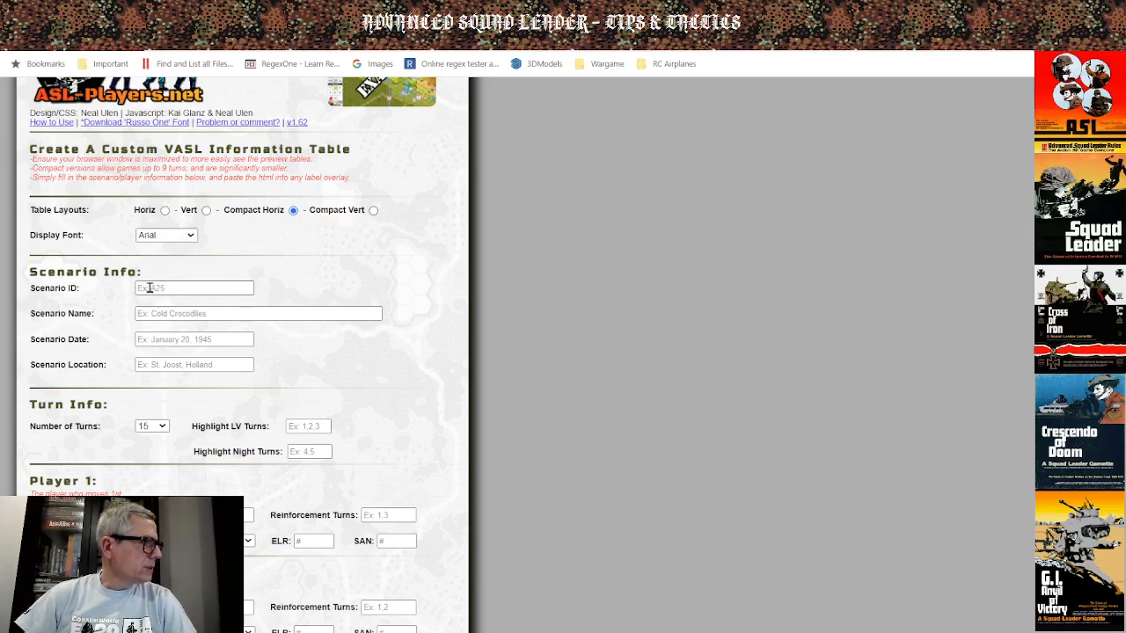
Enter S20 as the scenario ID and "Joseph 351" as the scenario name.
scroll(181, 242, "down", 1)
left_click(173, 216)
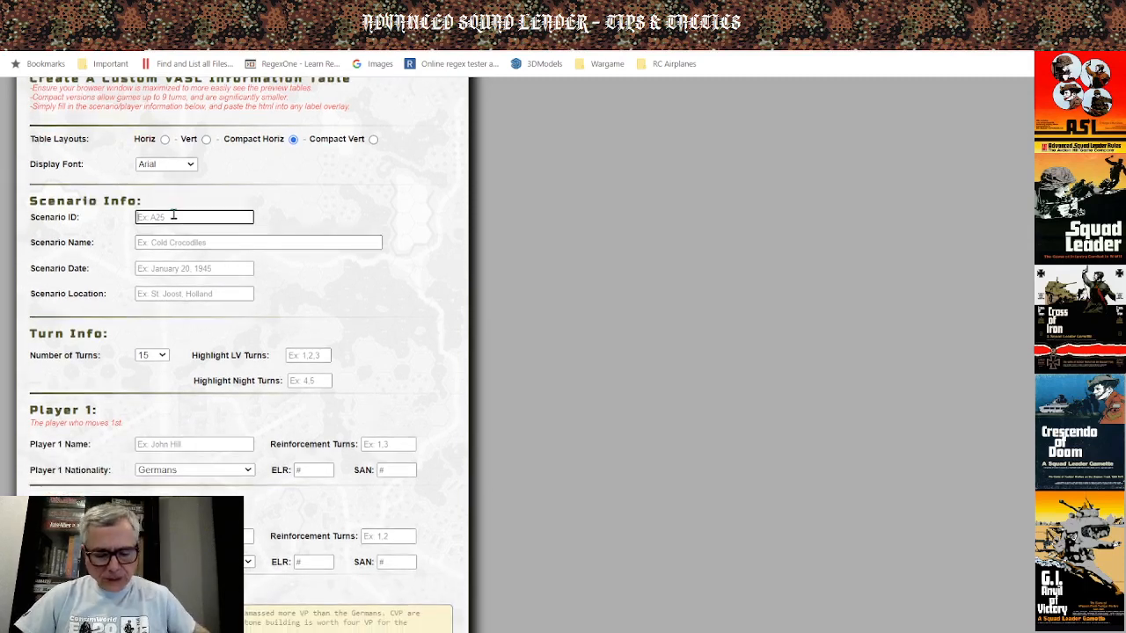
type("S20")
key("Tab")
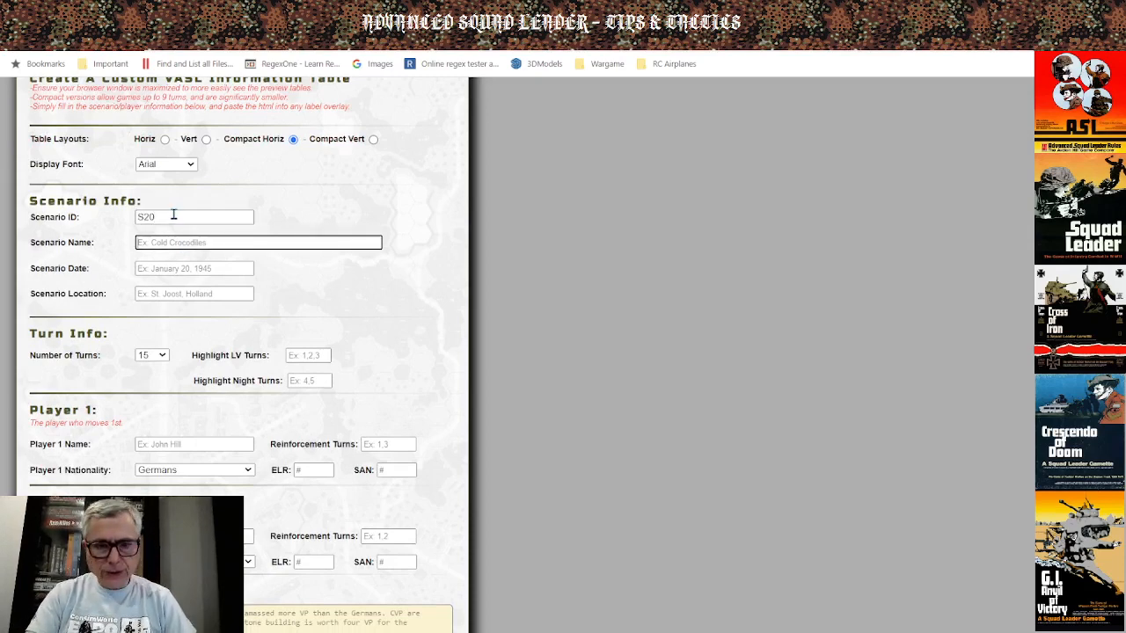
type("Josep")
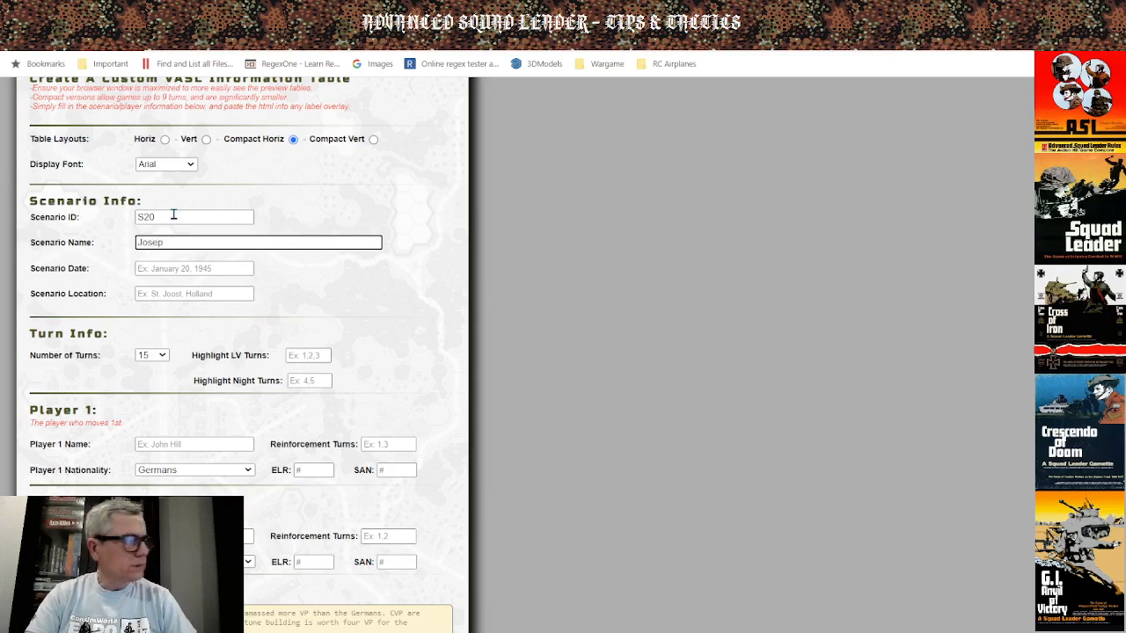
type("h 3")
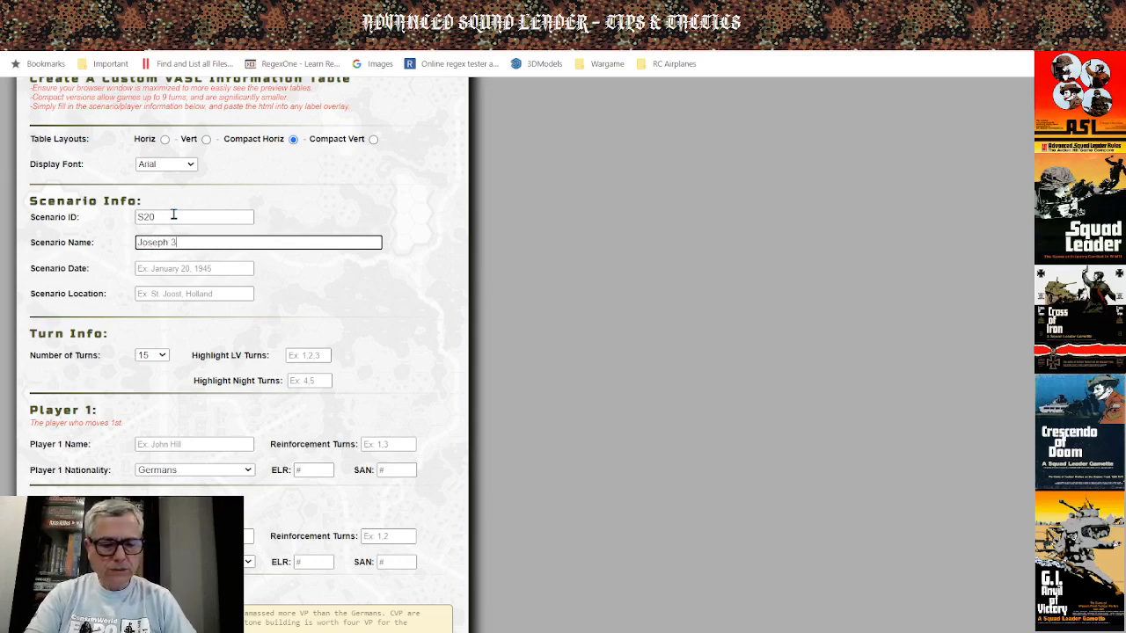
type("51")
key("Tab")
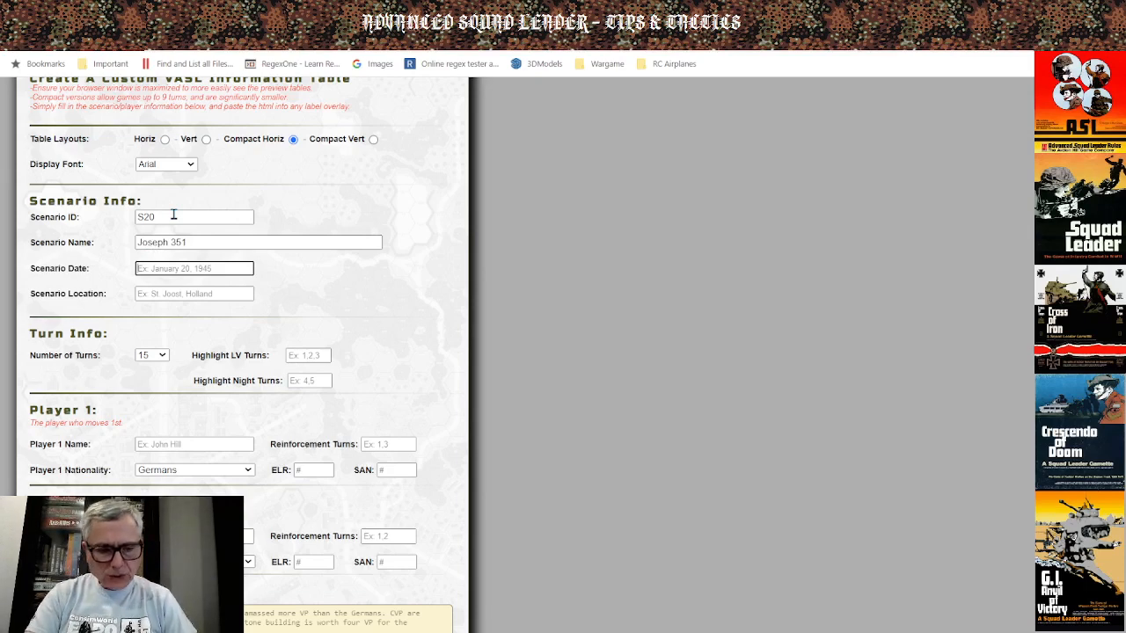
Enter 28 August 1944 as the scenario date.
type("28")
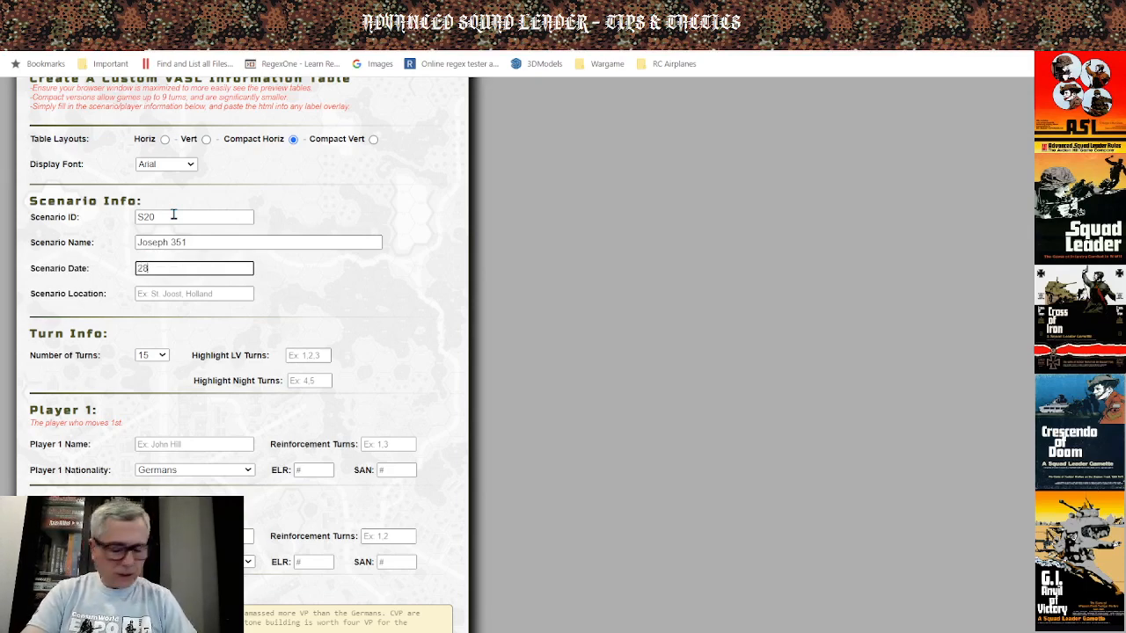
type(" Aug")
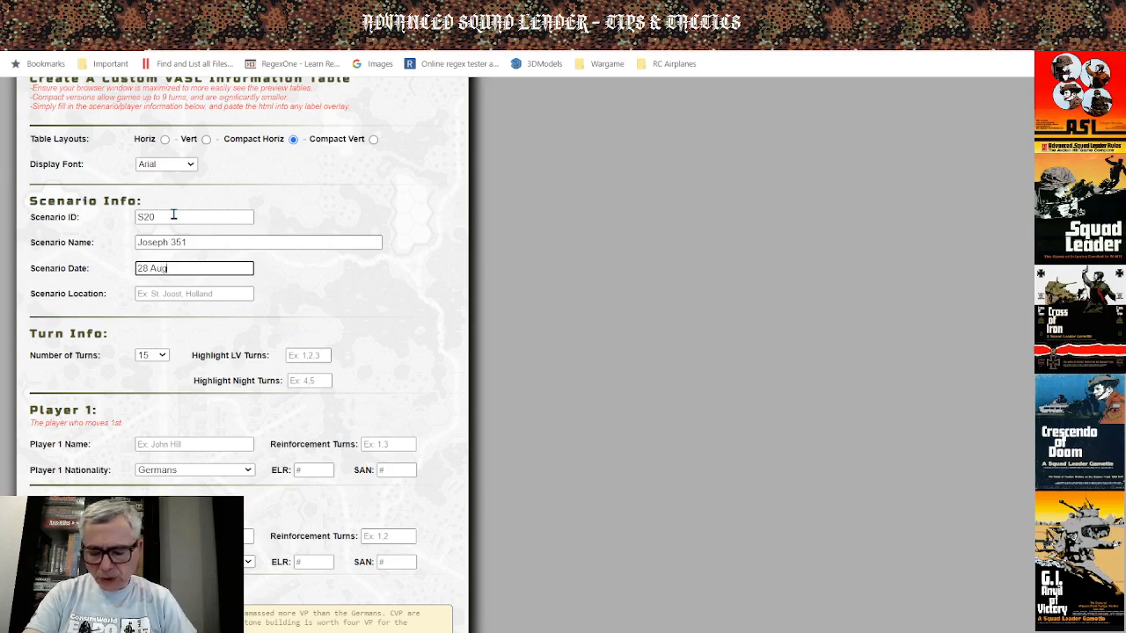
type("us")
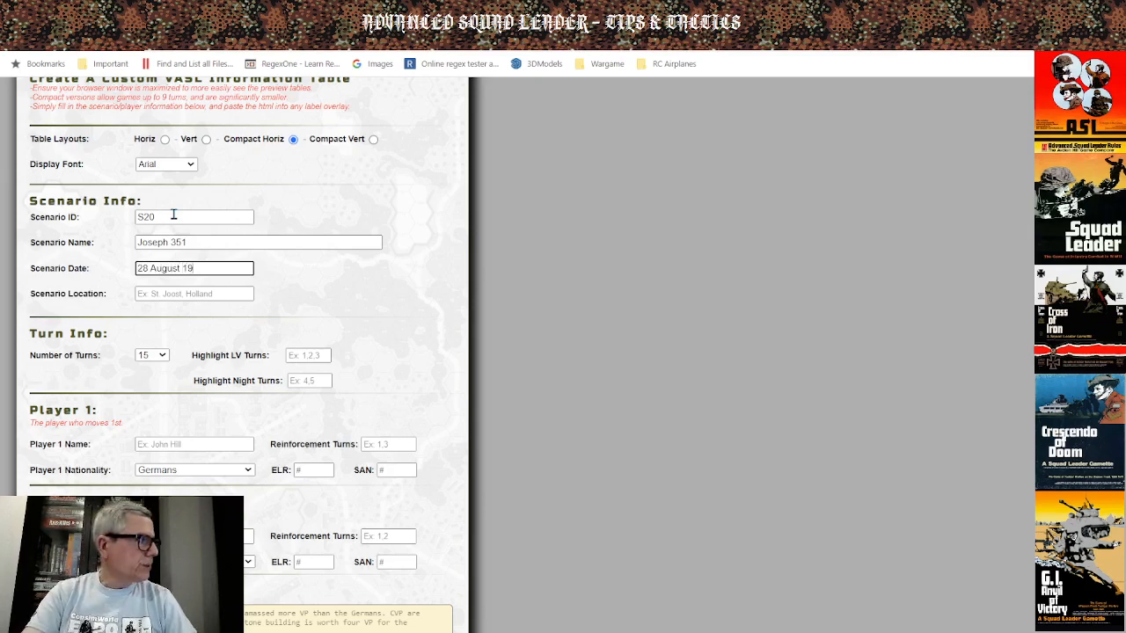
type("t 1944")
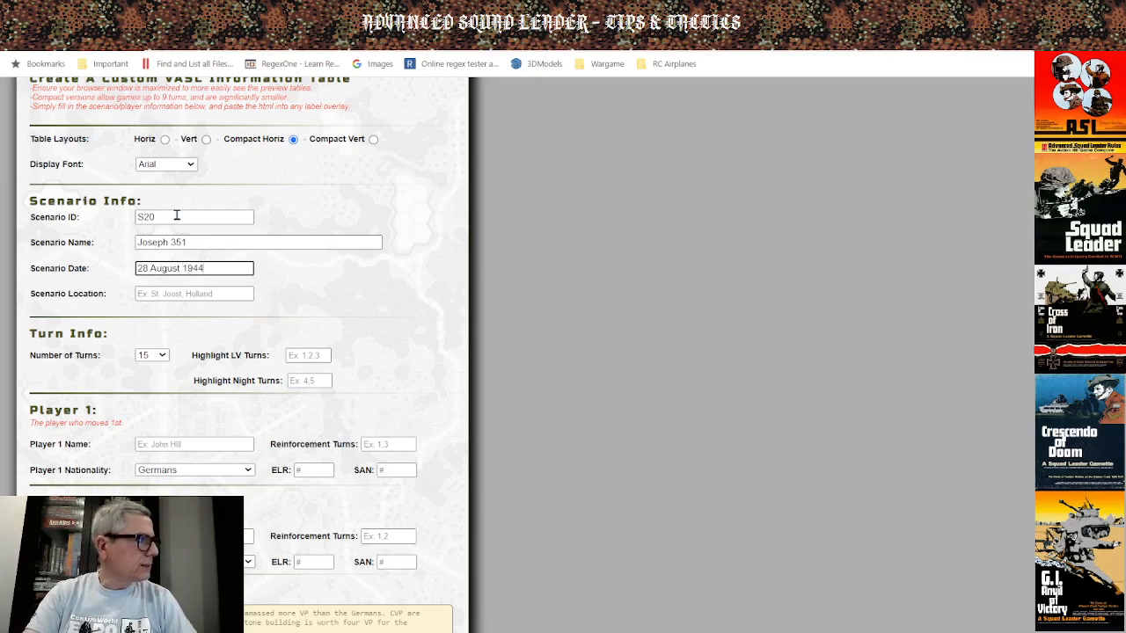
Enter "Pointe de Corsen, France" as the scenario location.
key("Tab")
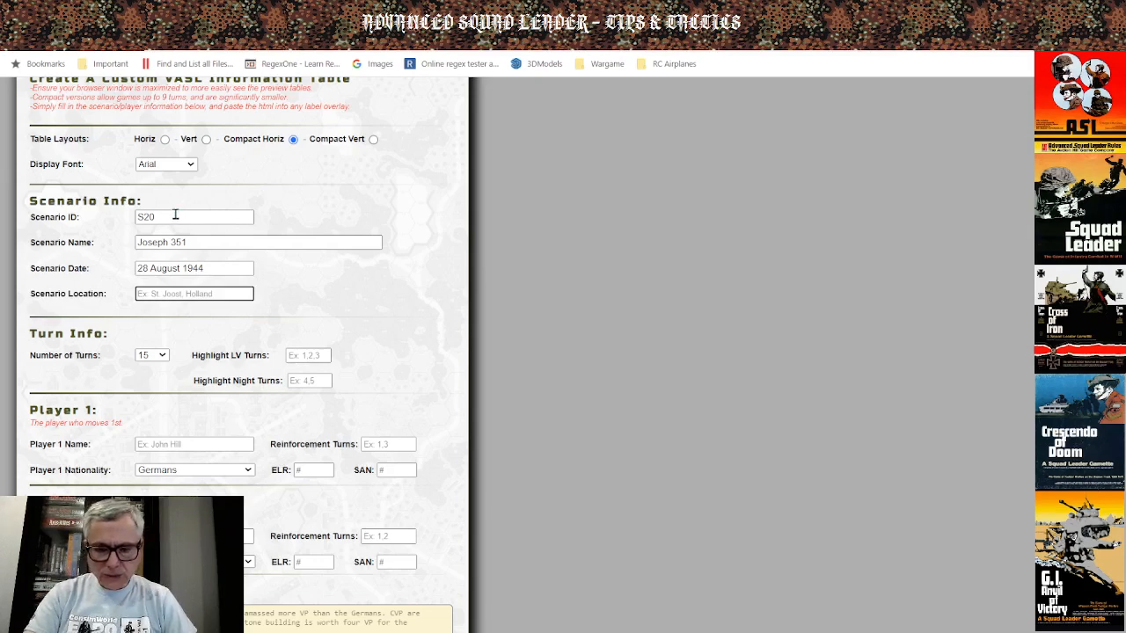
type("Poin")
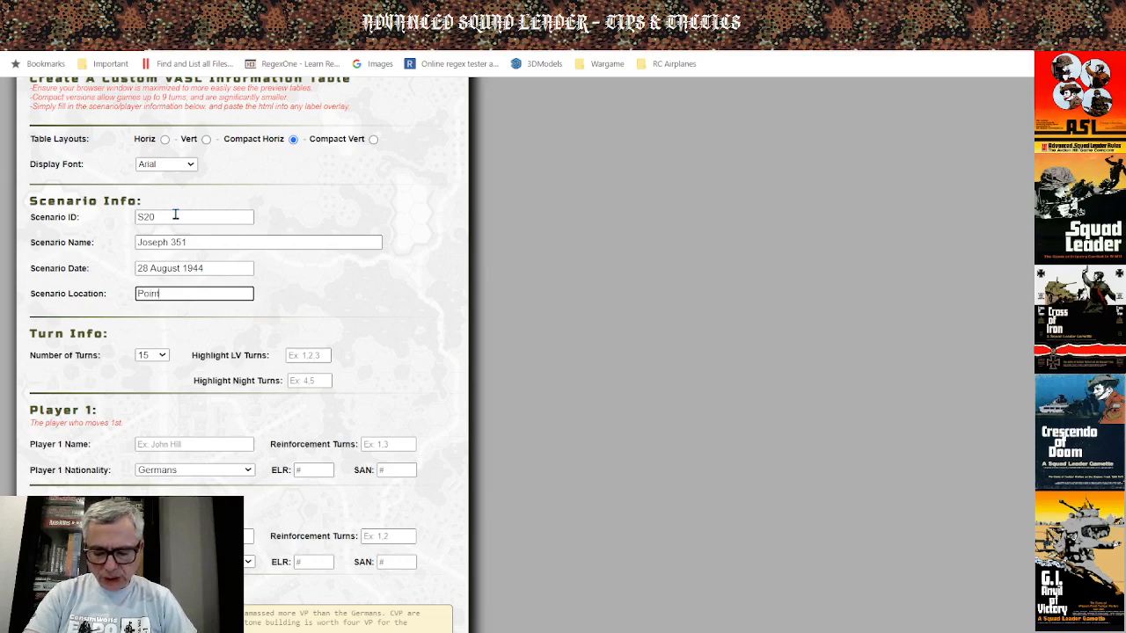
type("t de Cor")
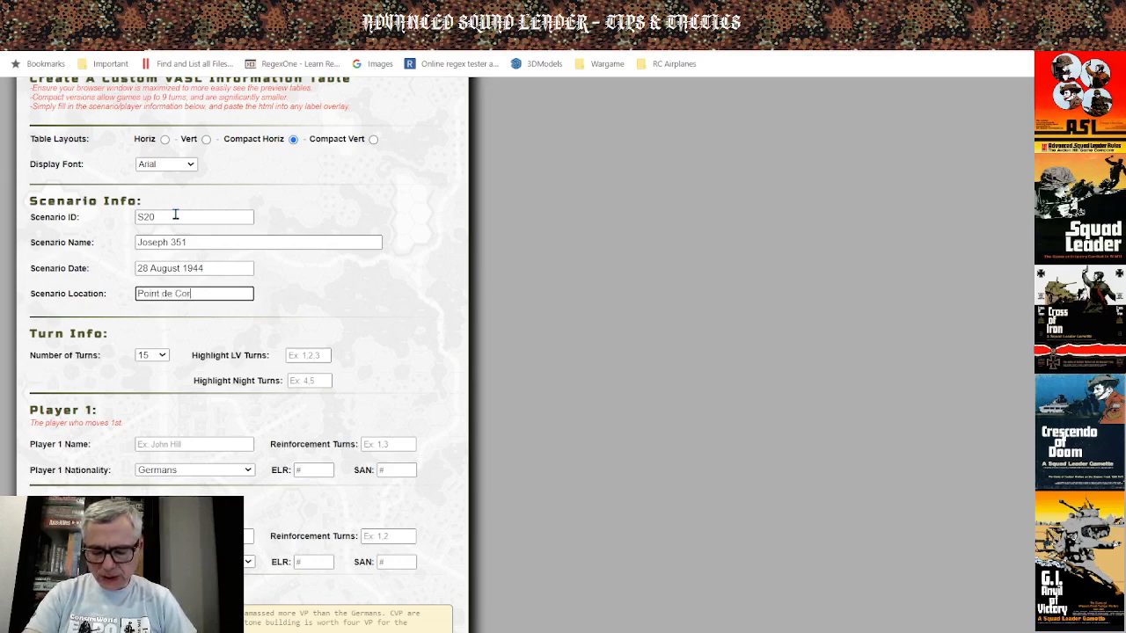
type("sen")
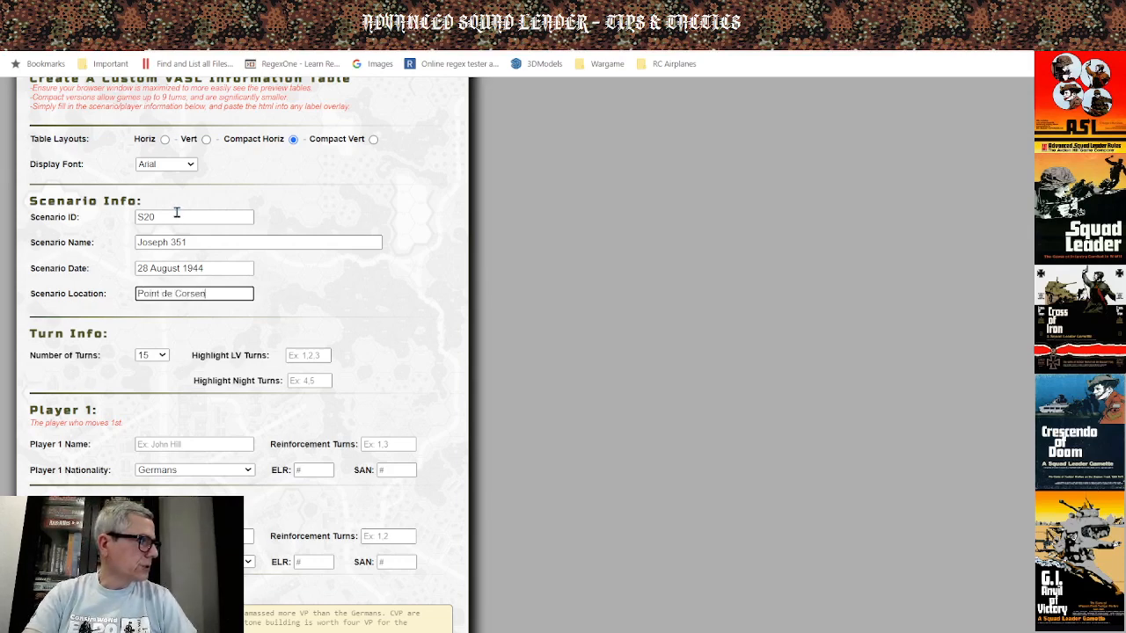
type(", France")
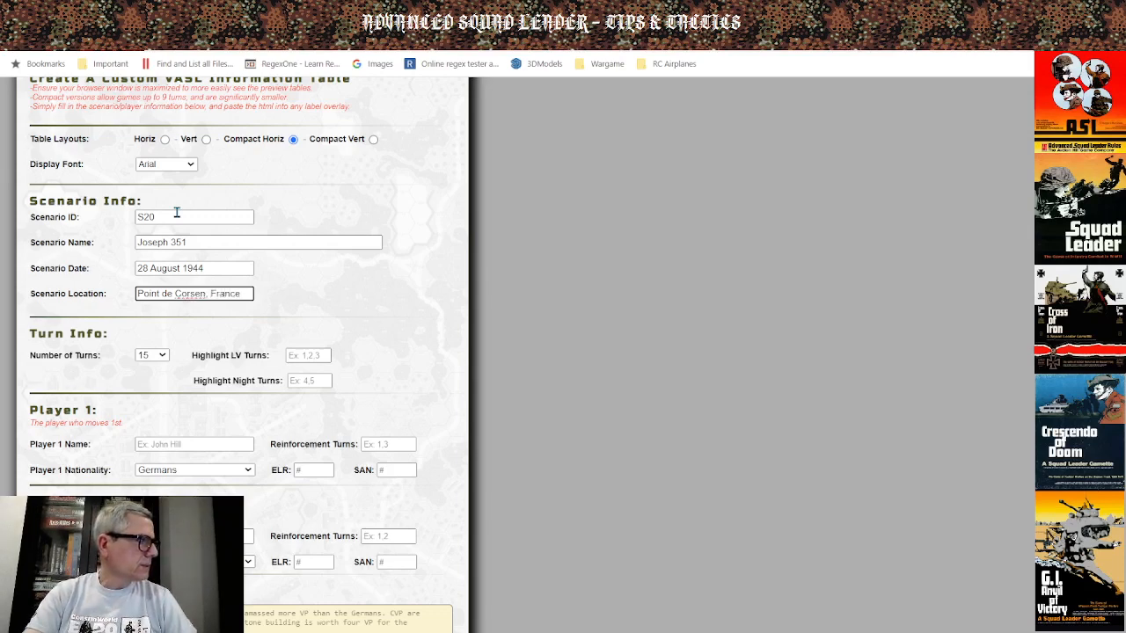
key("Tab")
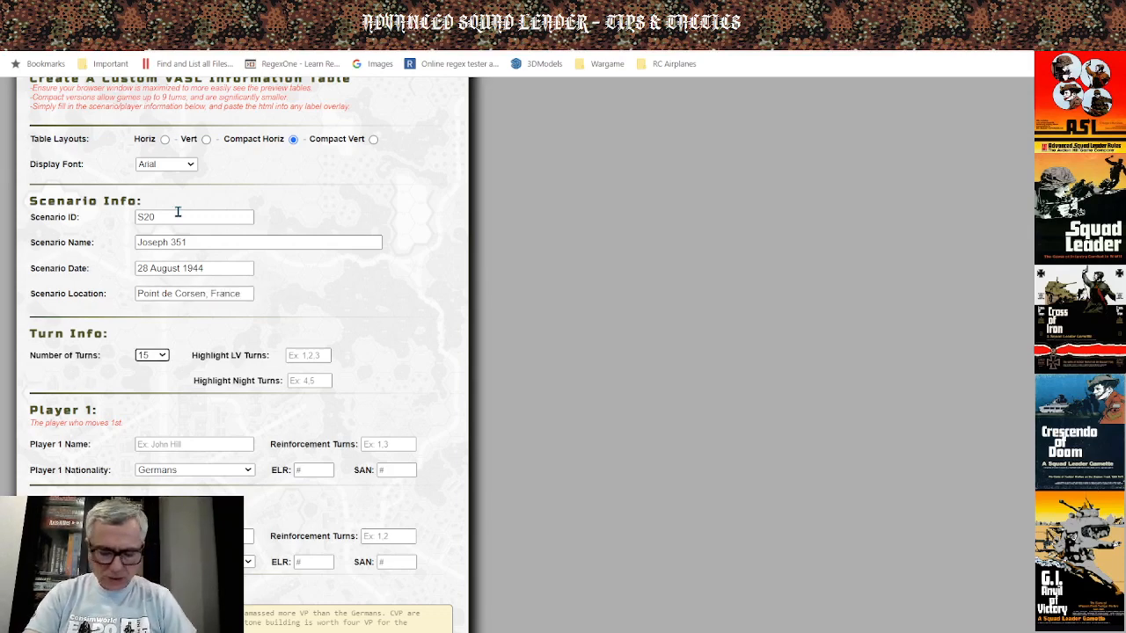
left_click(158, 293)
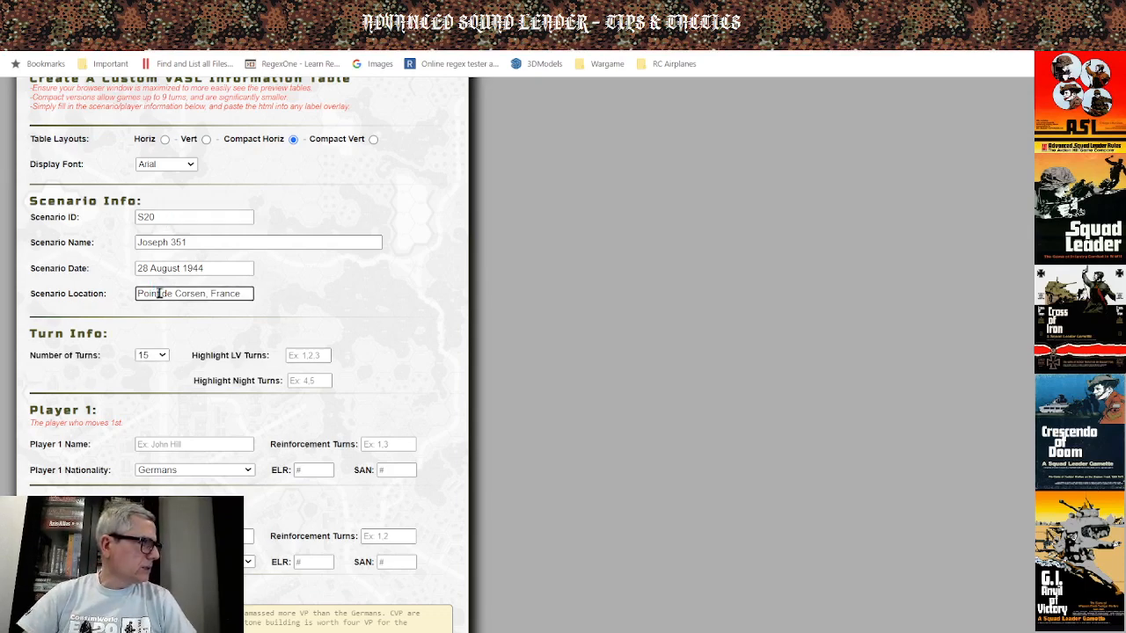
type("e")
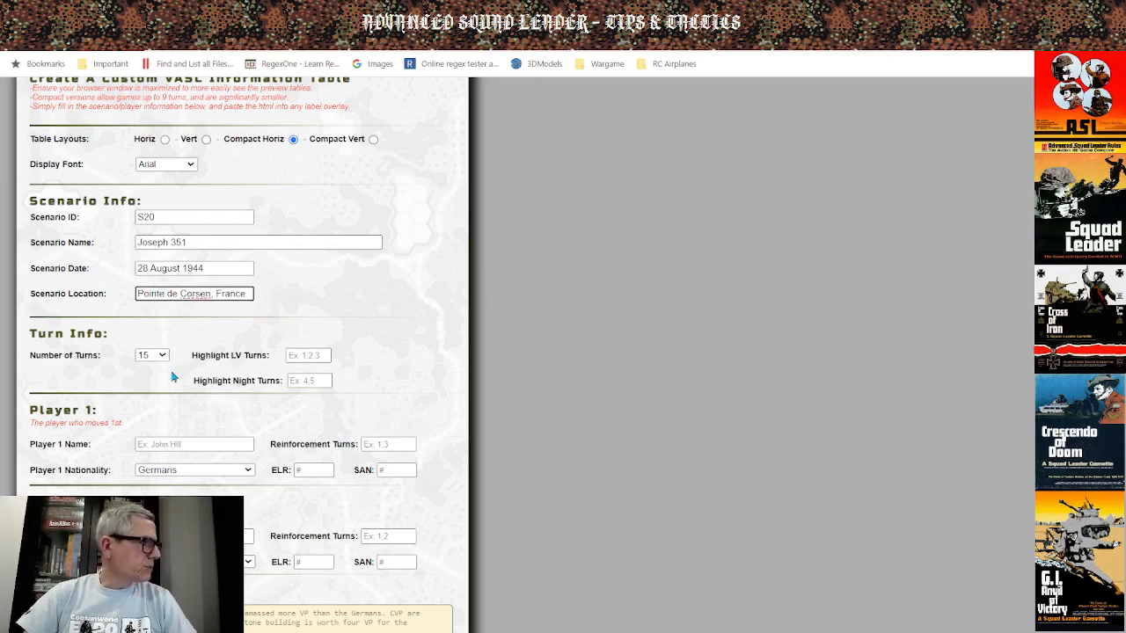
Set the number of turns to 7.
left_click(162, 356)
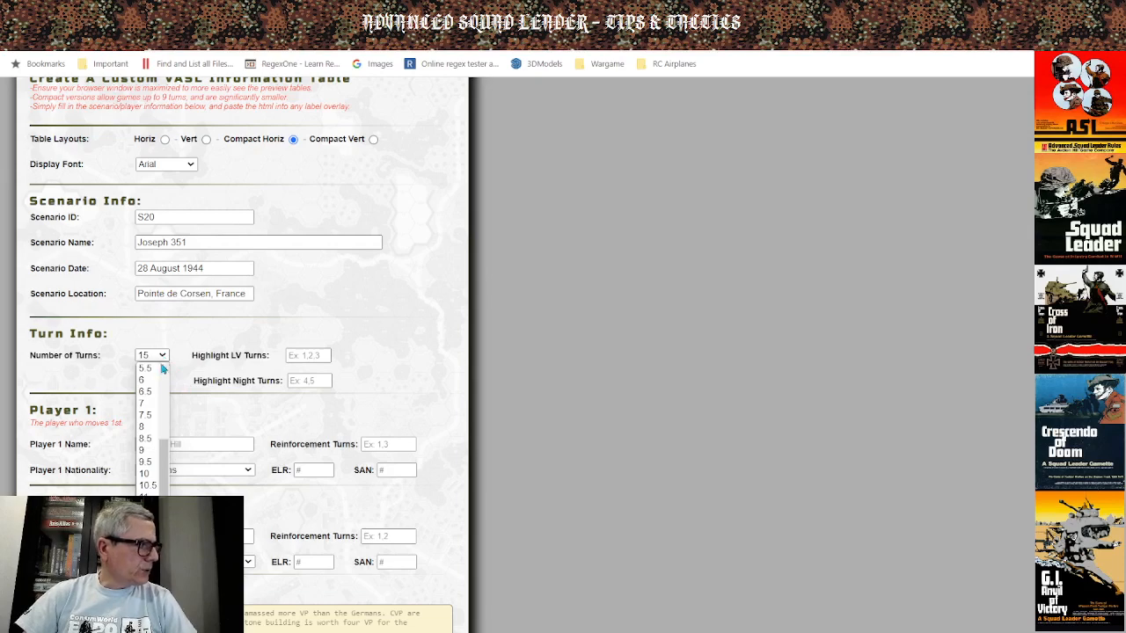
left_click(154, 402)
left_click(158, 355)
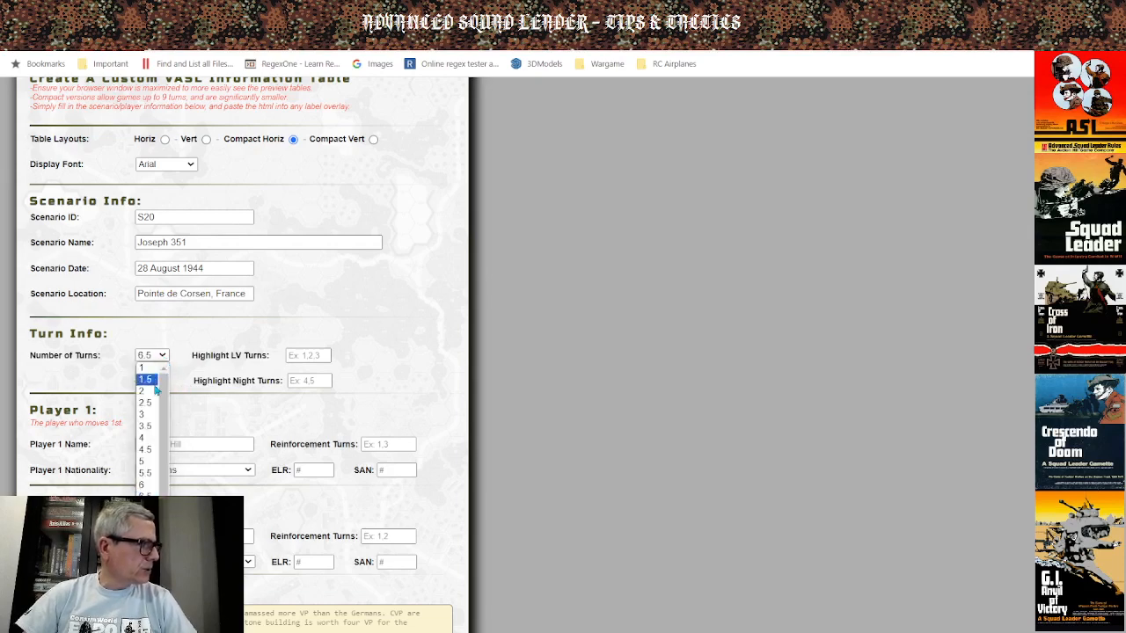
left_click(148, 508)
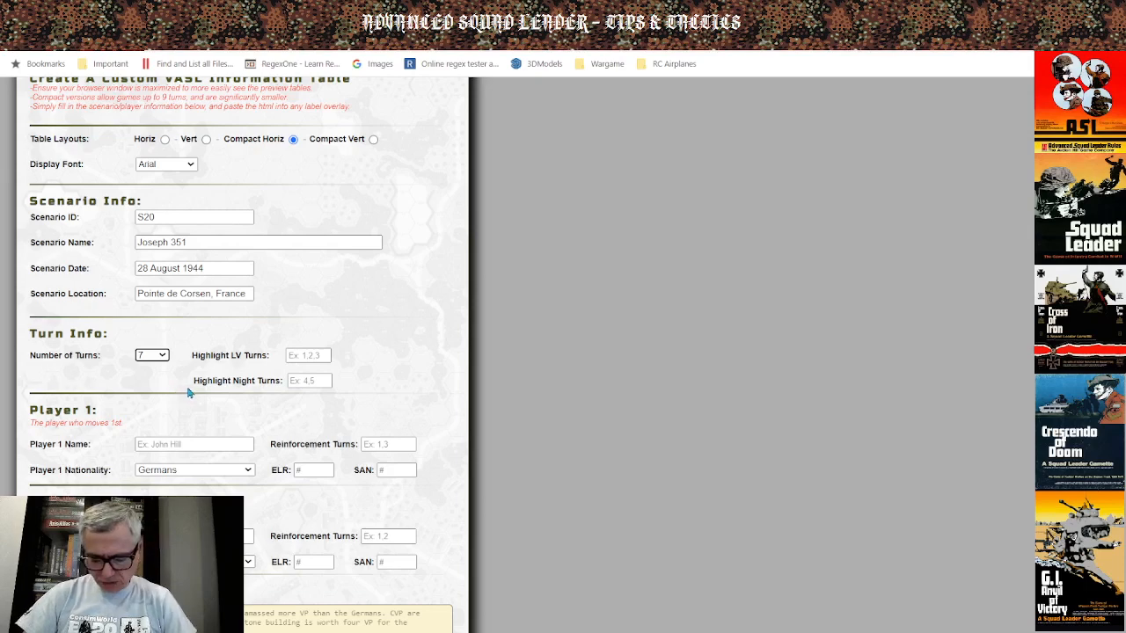
Enter an anonymous nickname as the Player 1 name and set the German ELR to 2.
scroll(245, 420, "down", 1)
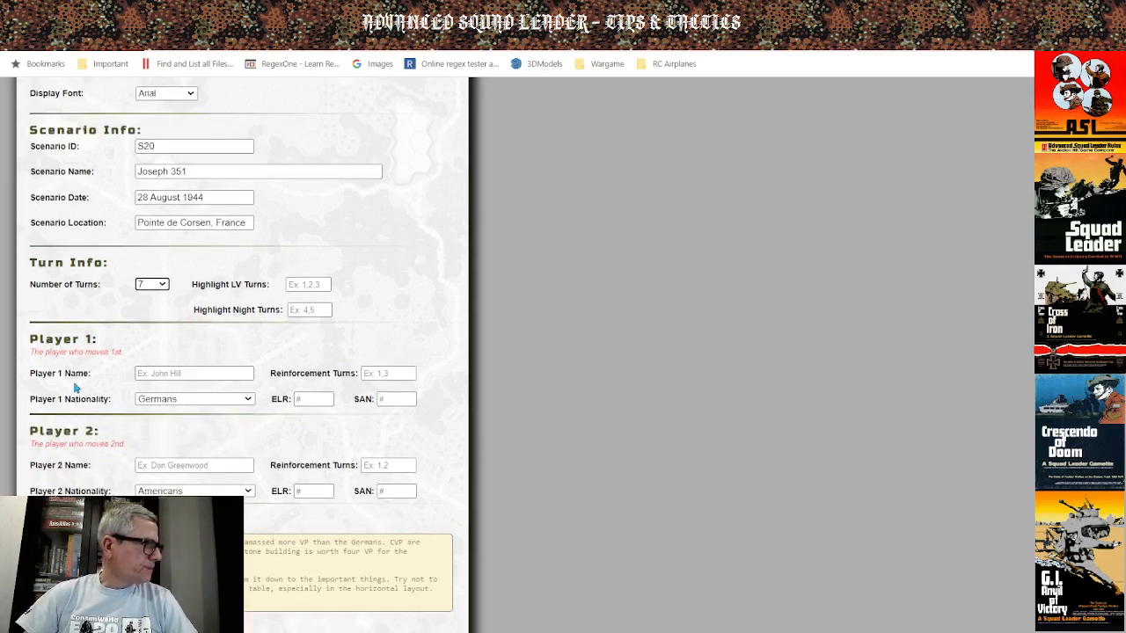
left_click(184, 373)
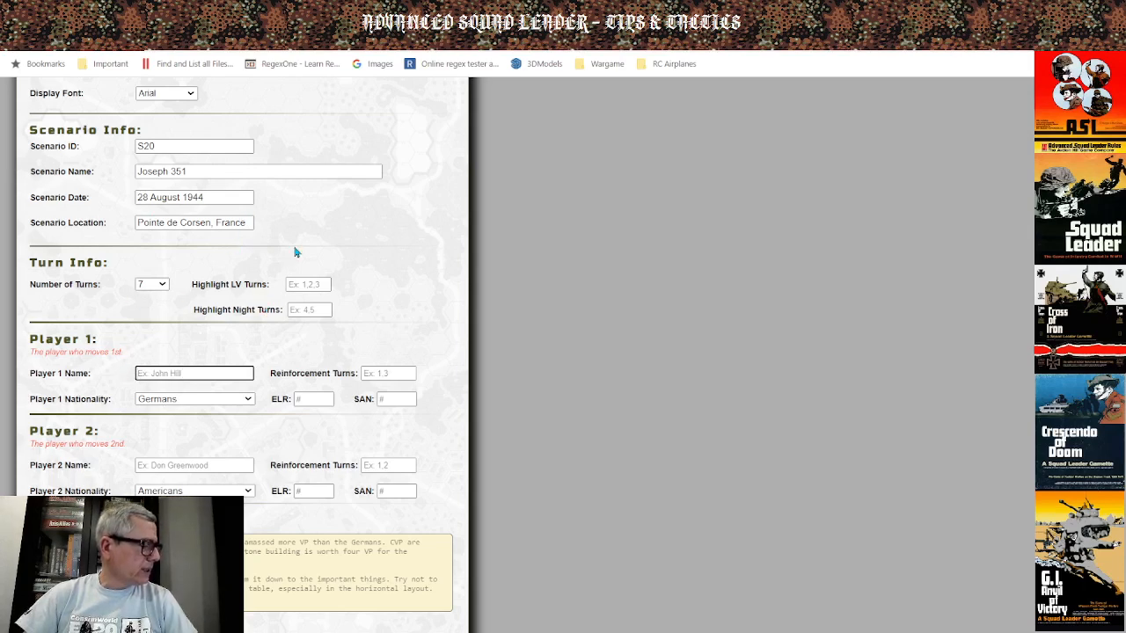
type("An")
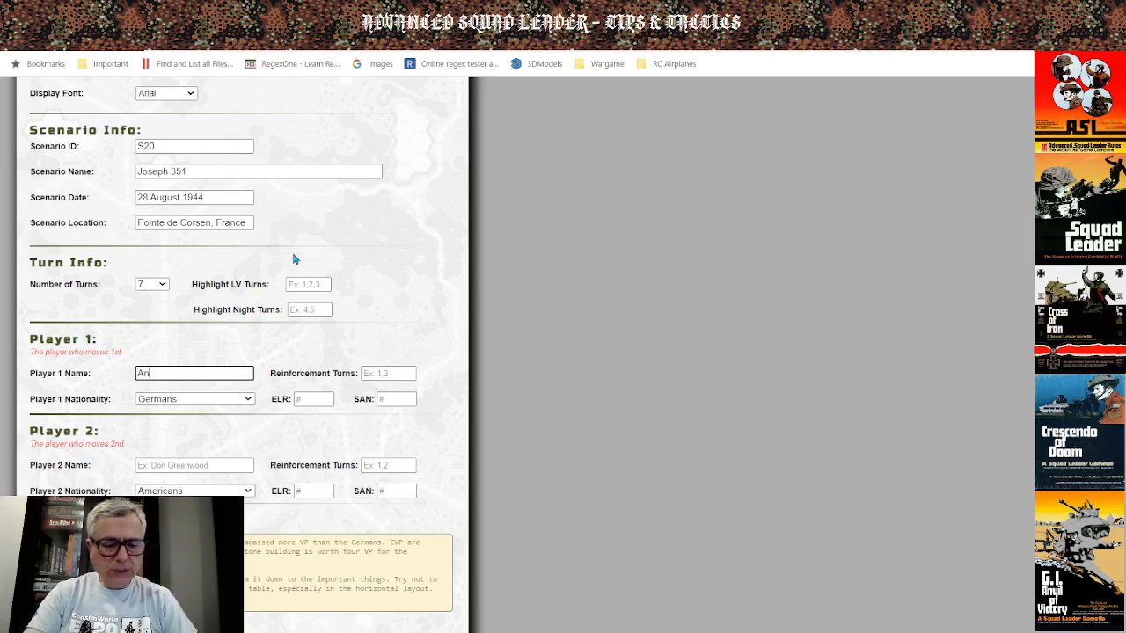
type("onymouz -")
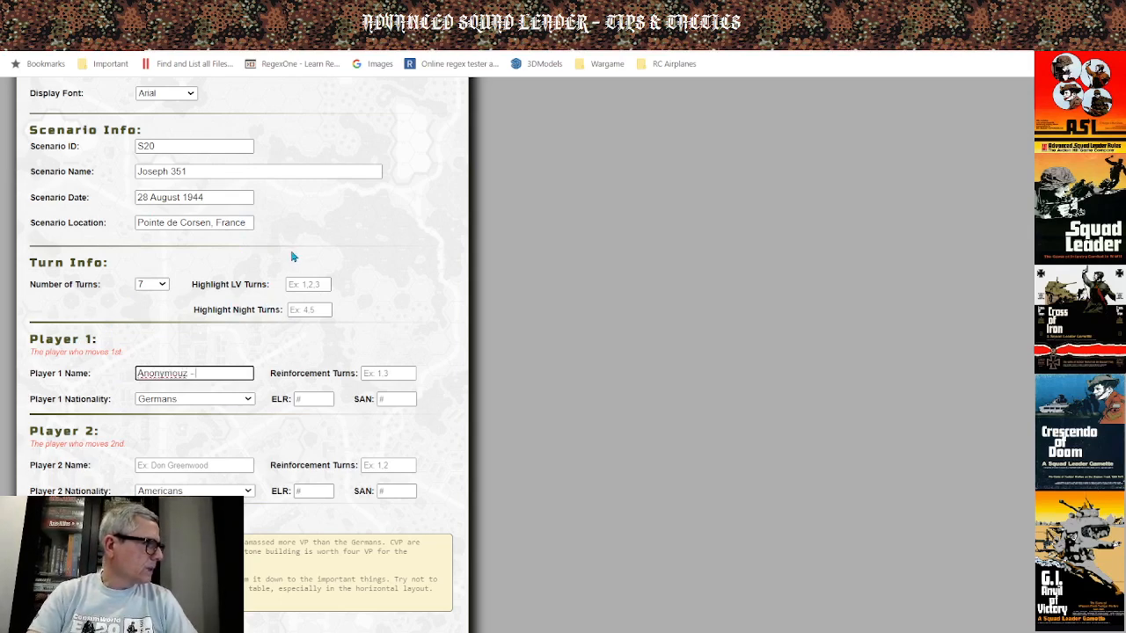
right_click(177, 375)
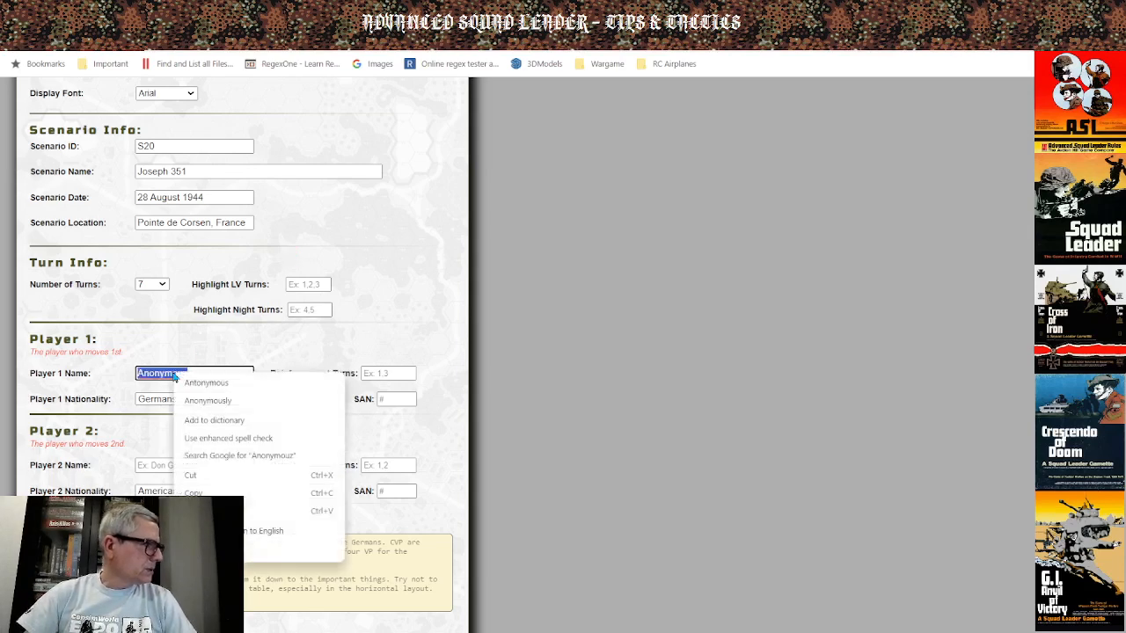
left_click(187, 383)
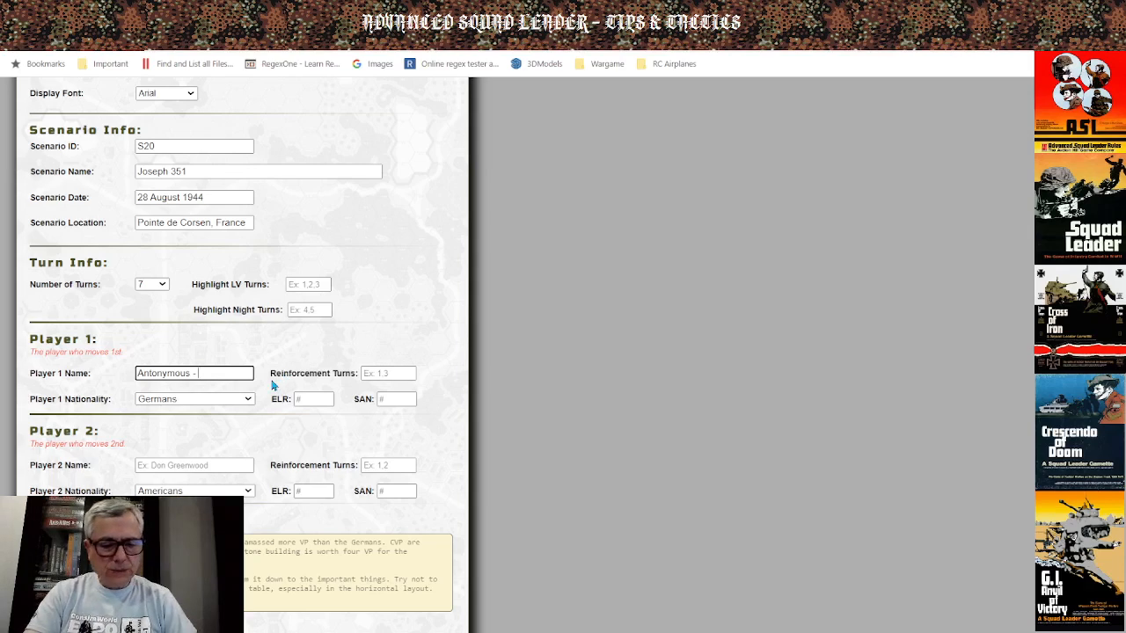
type("Fritz")
key("Tab")
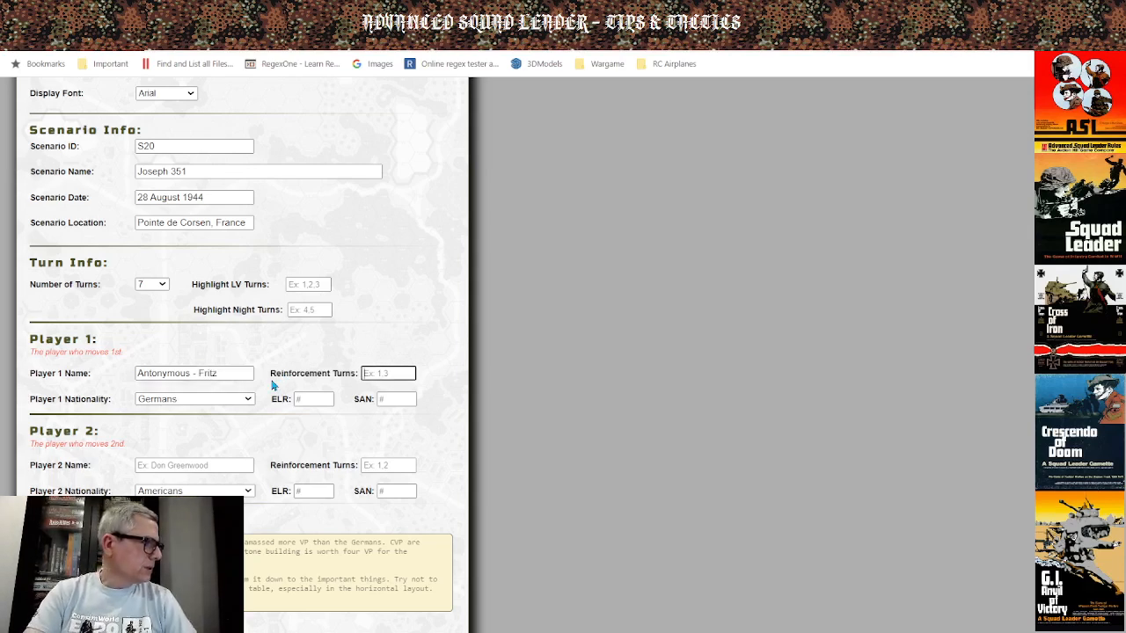
left_click(299, 398)
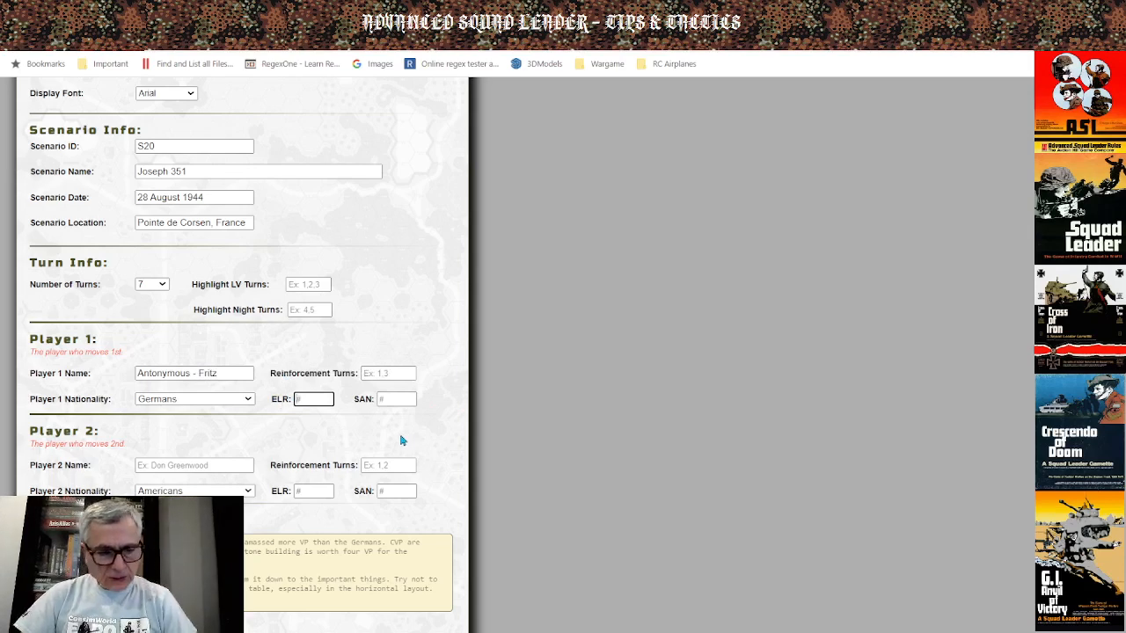
type("2")
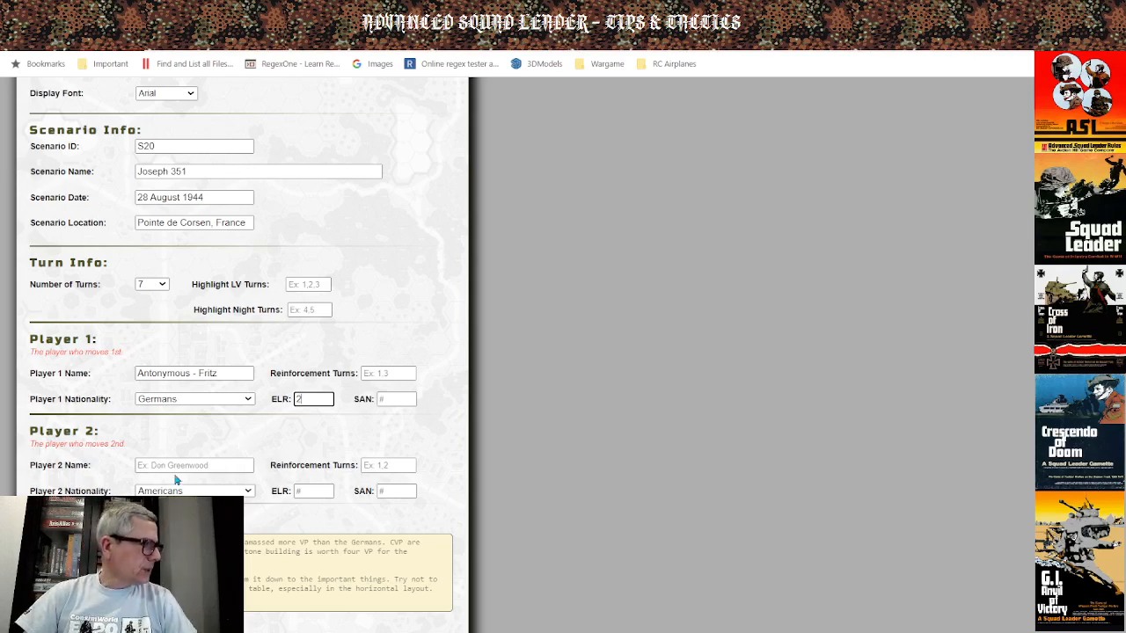
Try to correct the spelling of the Player 1 name and begin a matching anonymous name for Player 2.
left_click(233, 463)
type("Ano")
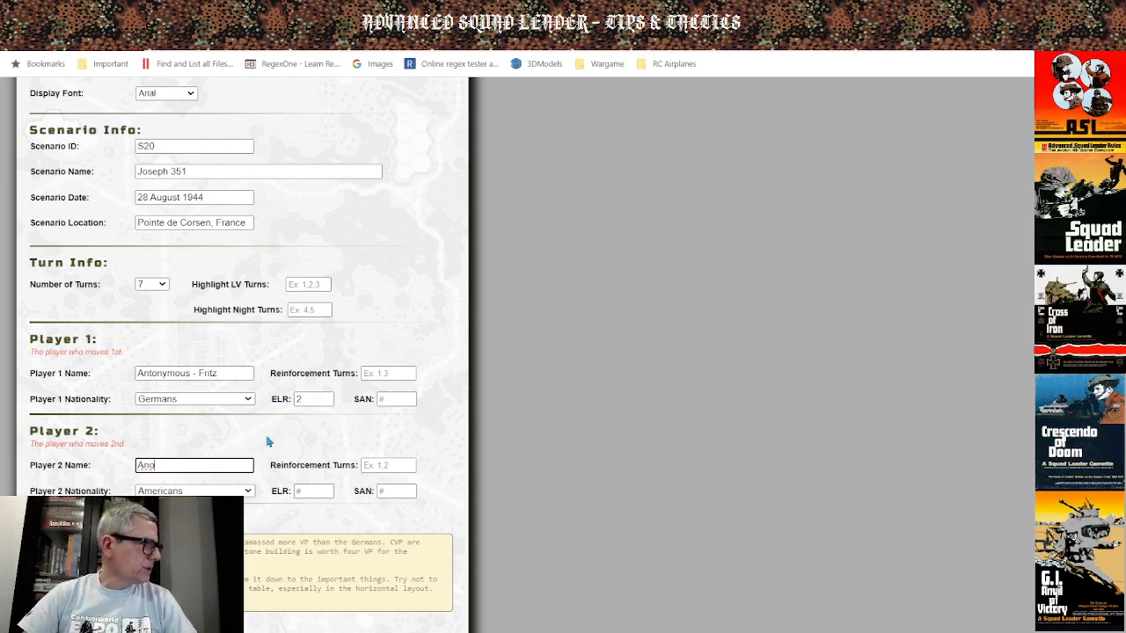
left_click(155, 376)
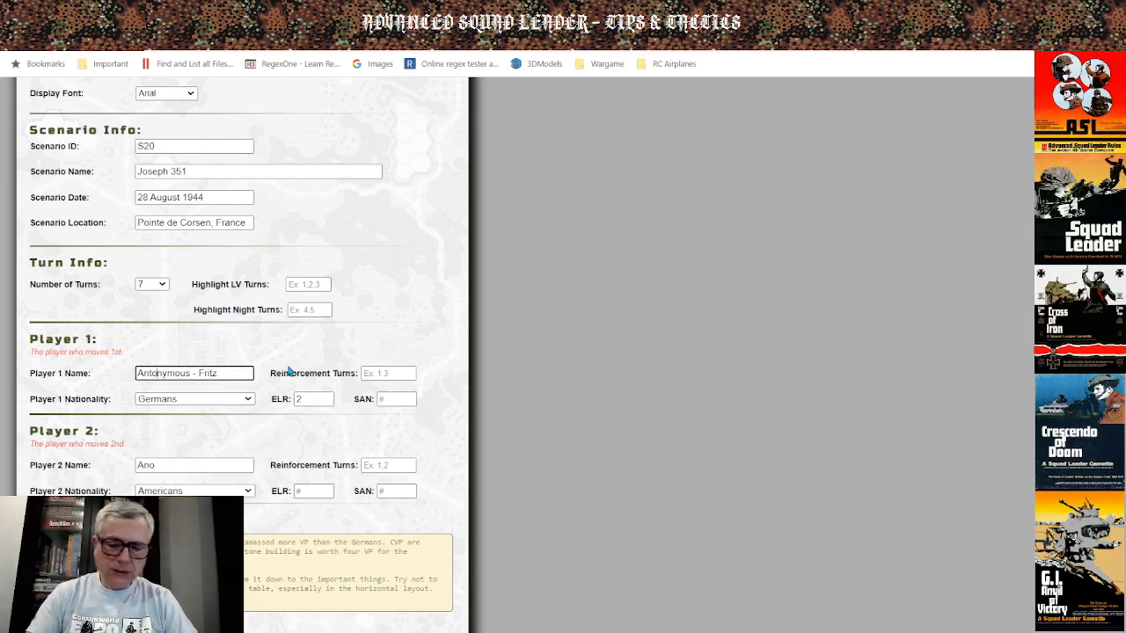
key("BackSpace")
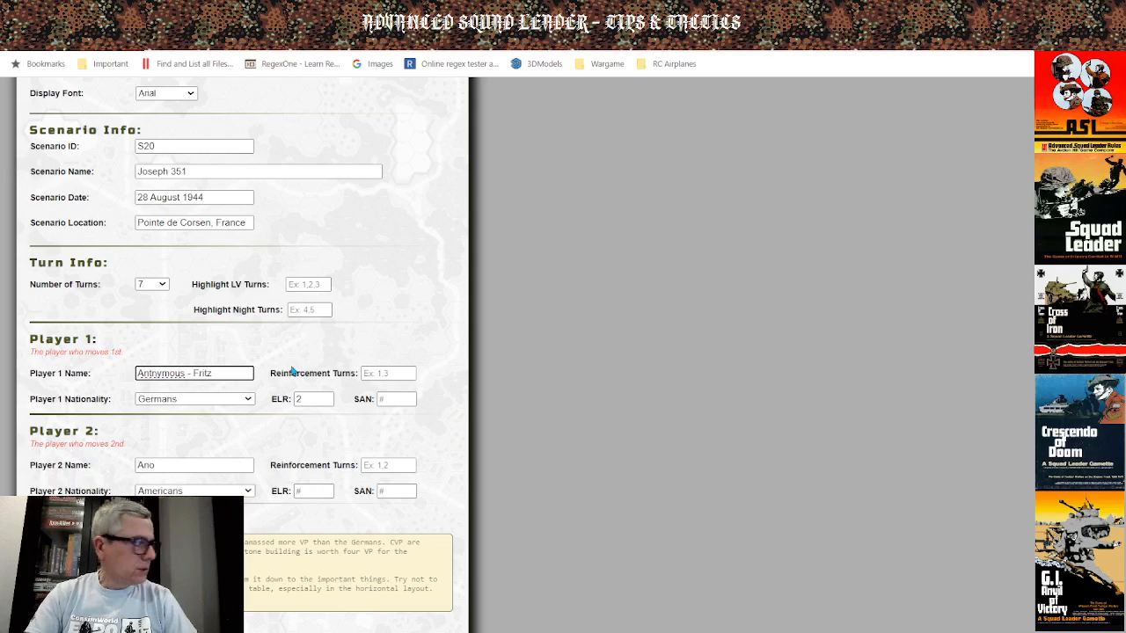
key("BackSpace")
key("BackSpace")
type("o")
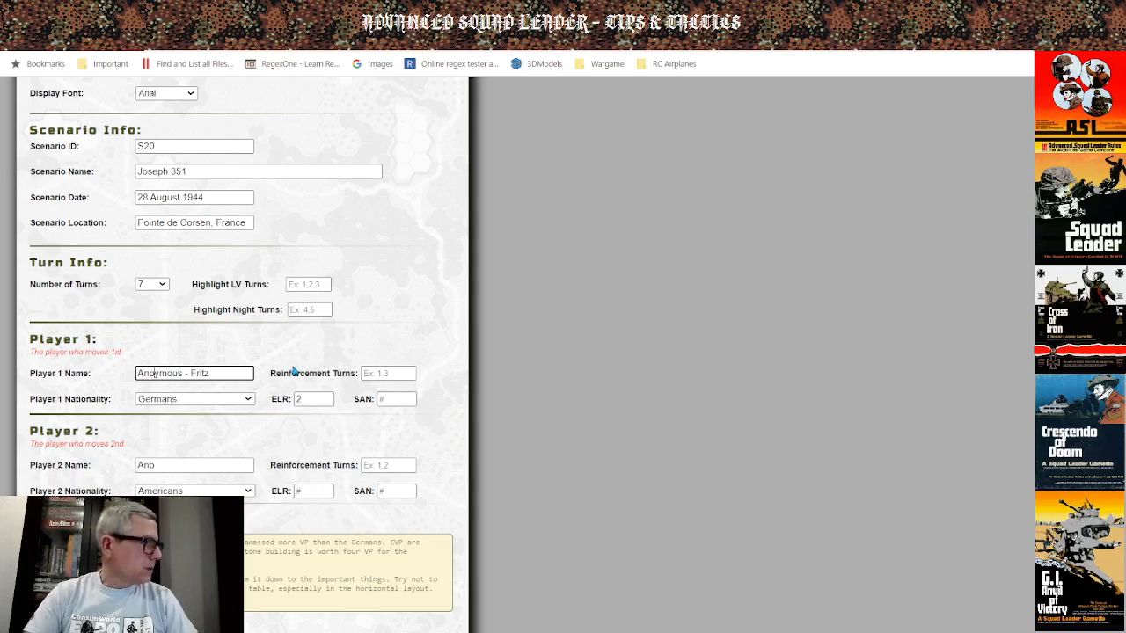
left_click(174, 464)
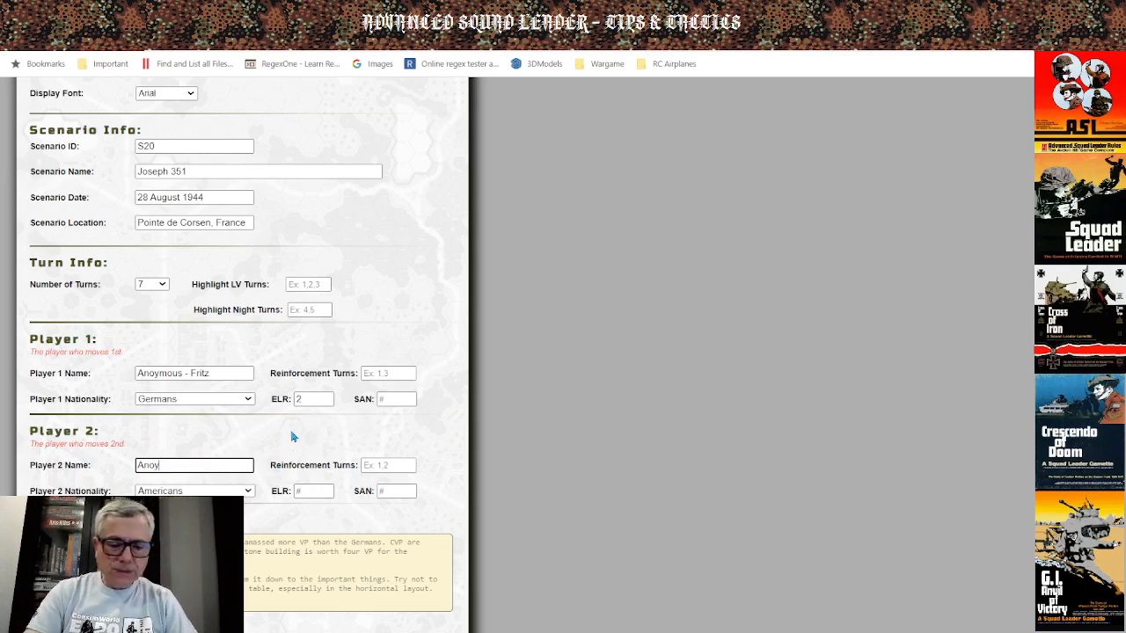
type("us")
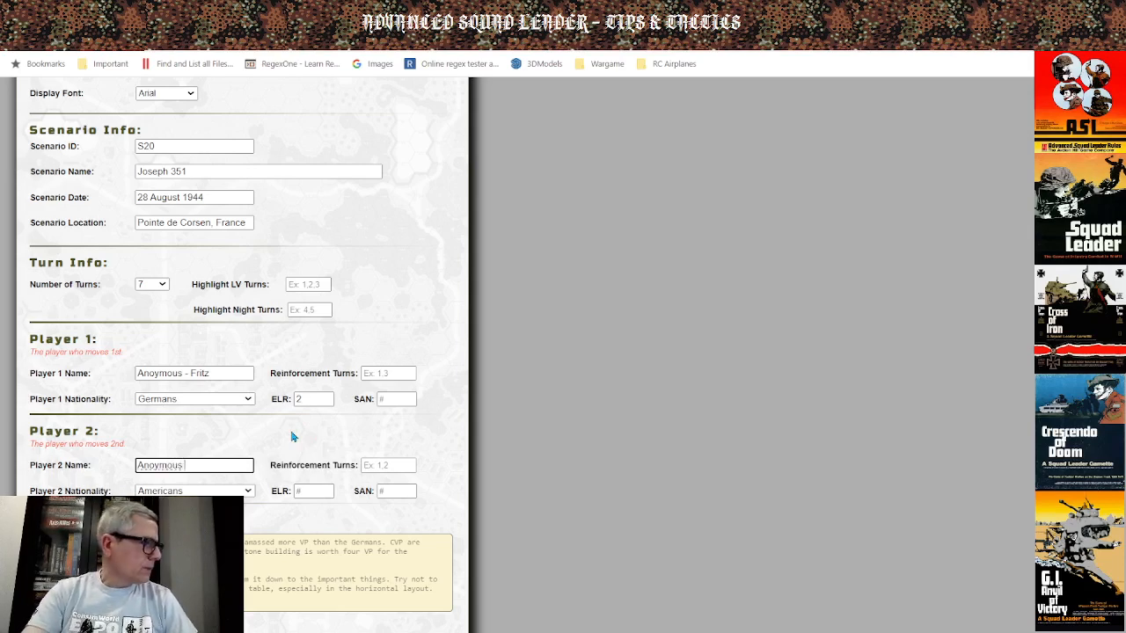
key("BackSpace")
key("BackSpace")
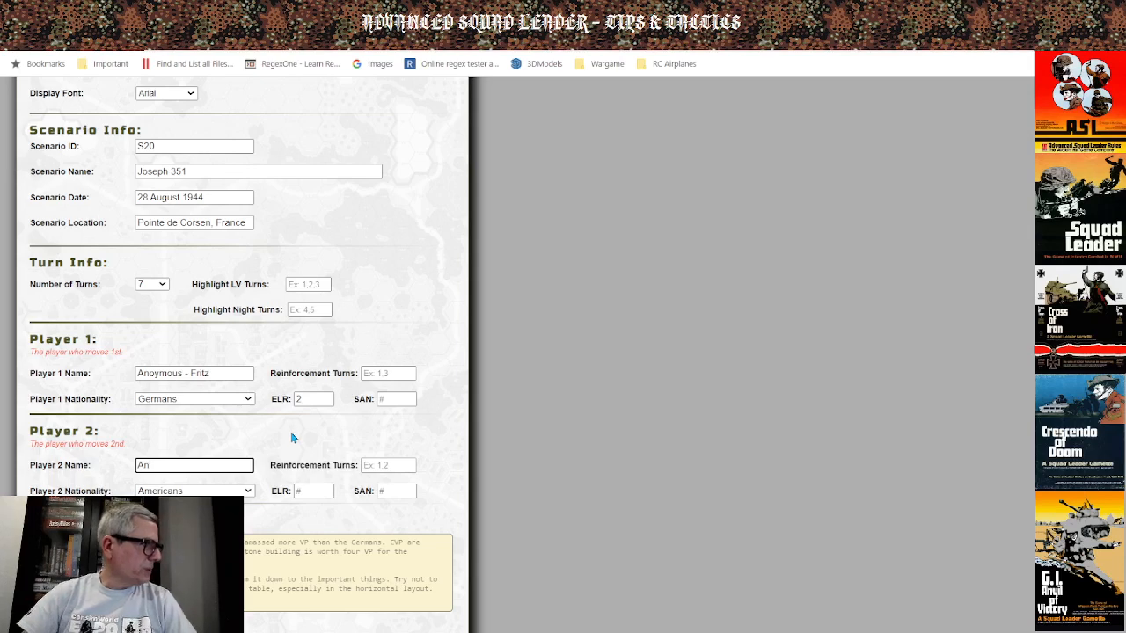
Replace the first word of the Player 1 name with "Anon", keeping the nickname after the dash.
left_click(172, 378)
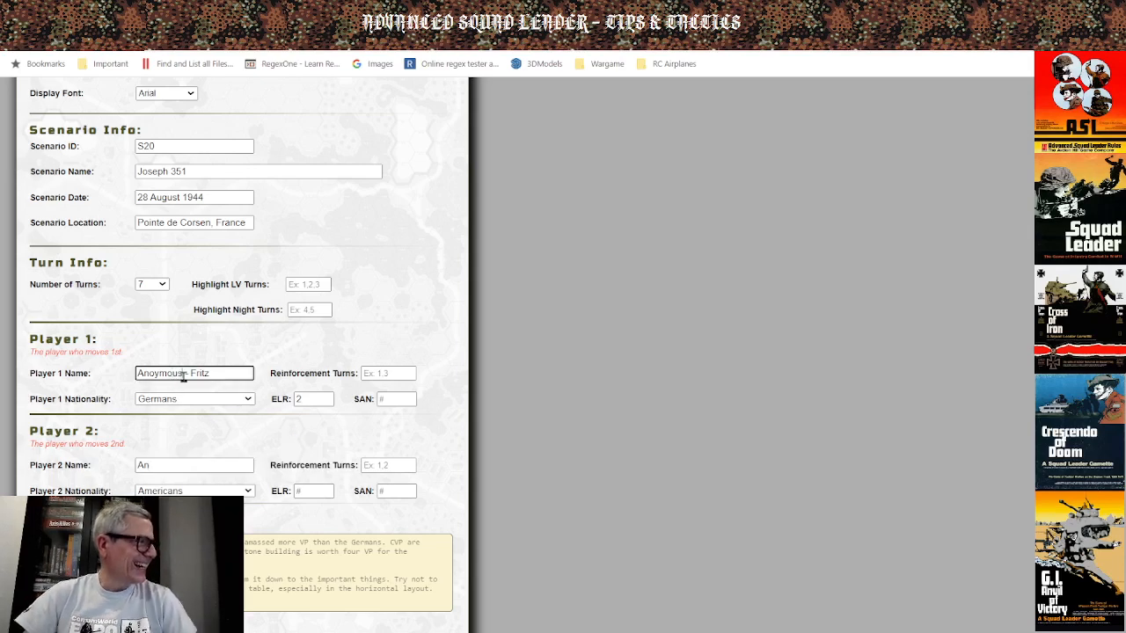
left_click_drag(183, 378, 100, 381)
type("Anon")
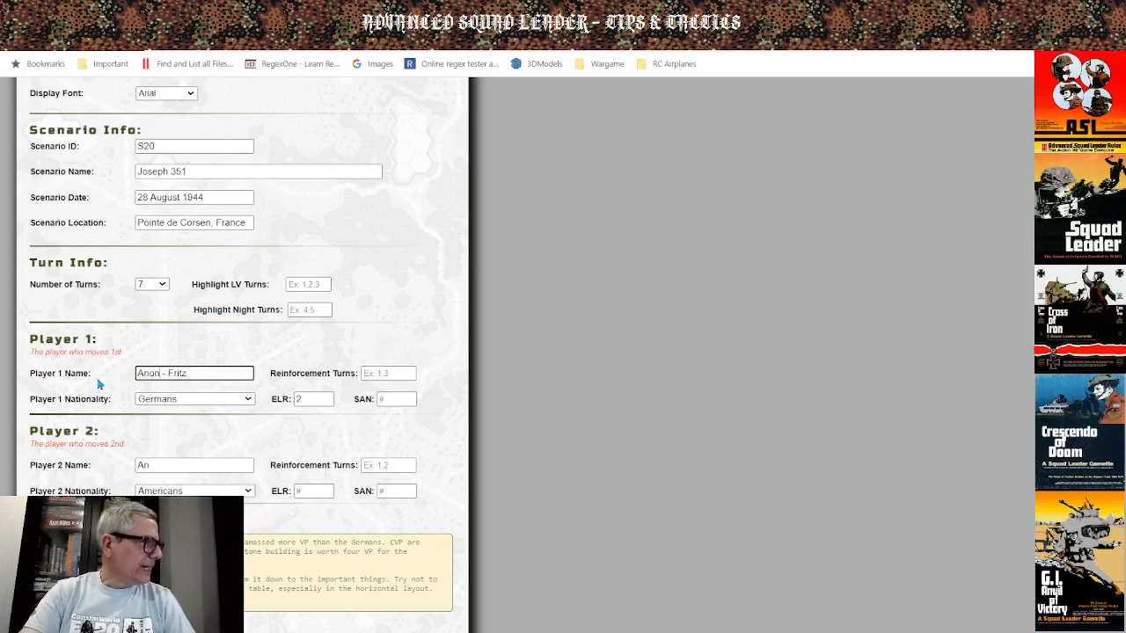
Complete the Player 2 name as "Anon" plus a nickname after a dash, and set the American ELR to 5.
left_click(189, 465)
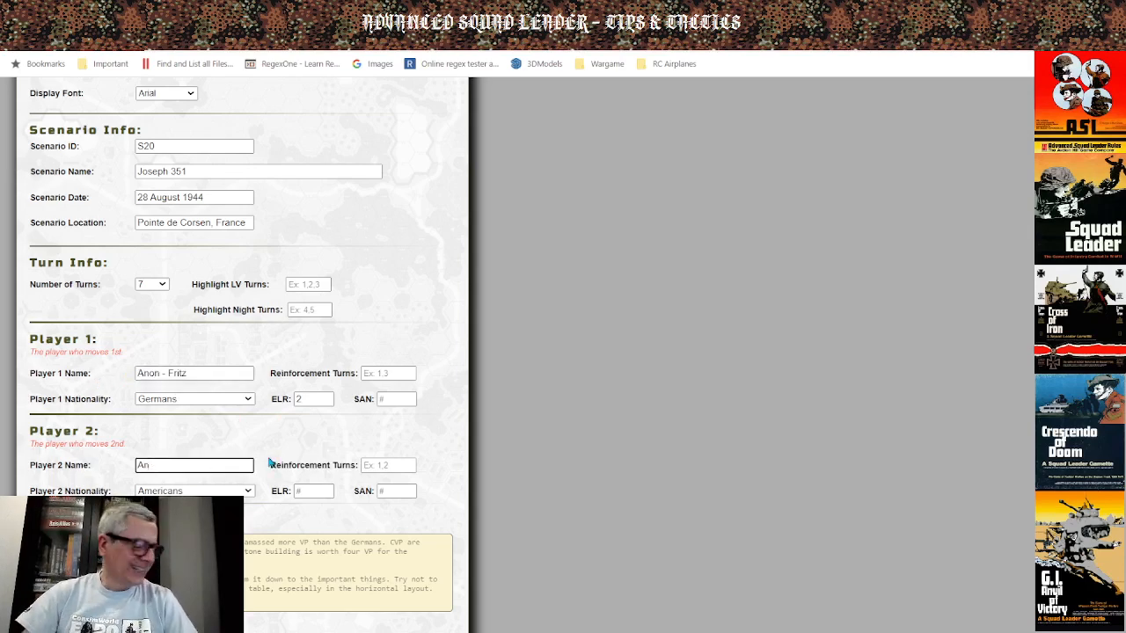
type("on - ")
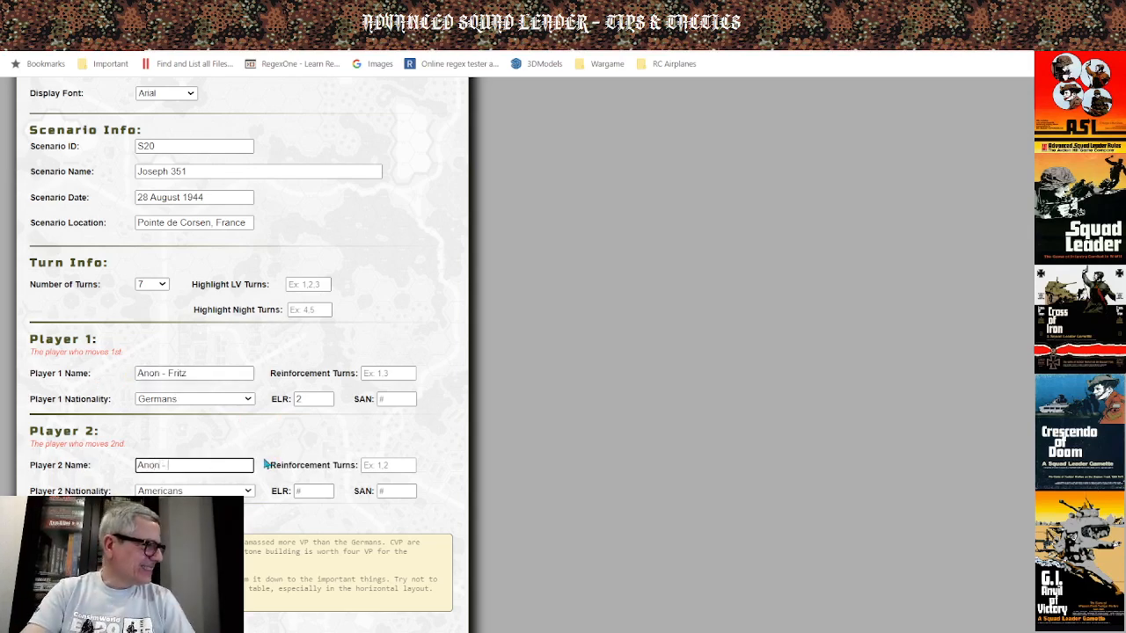
type("Joe")
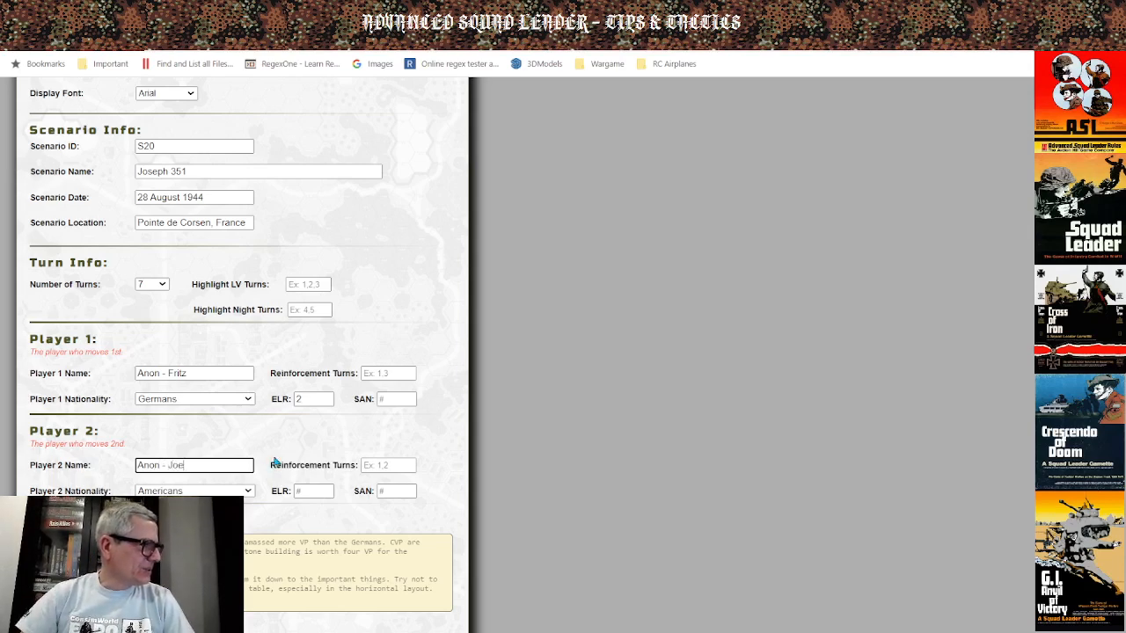
left_click(308, 495)
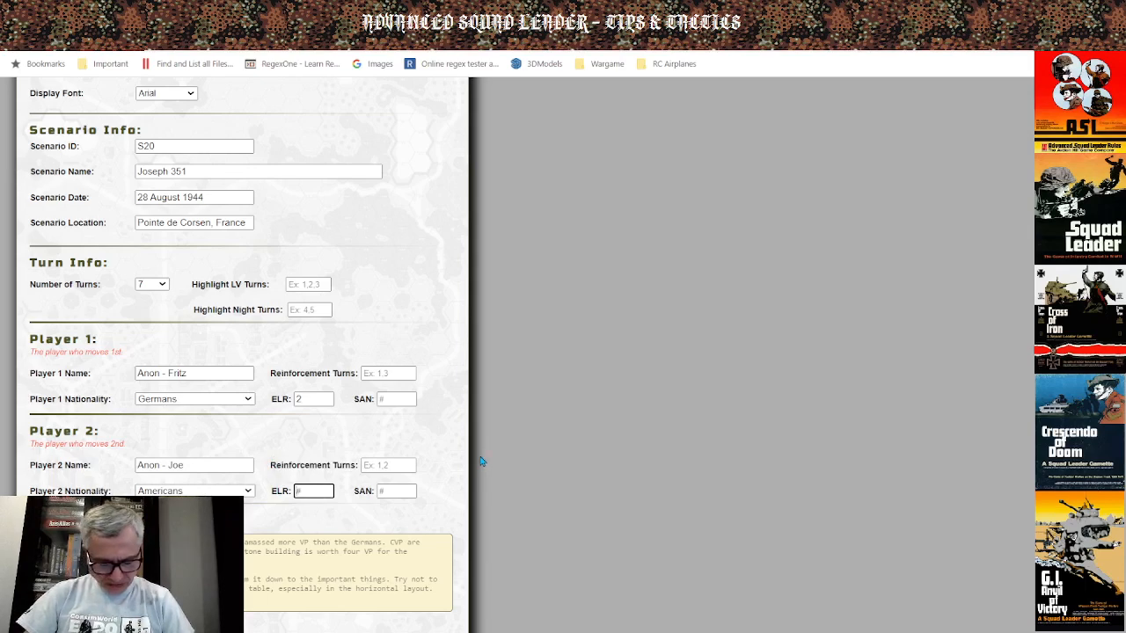
type("5")
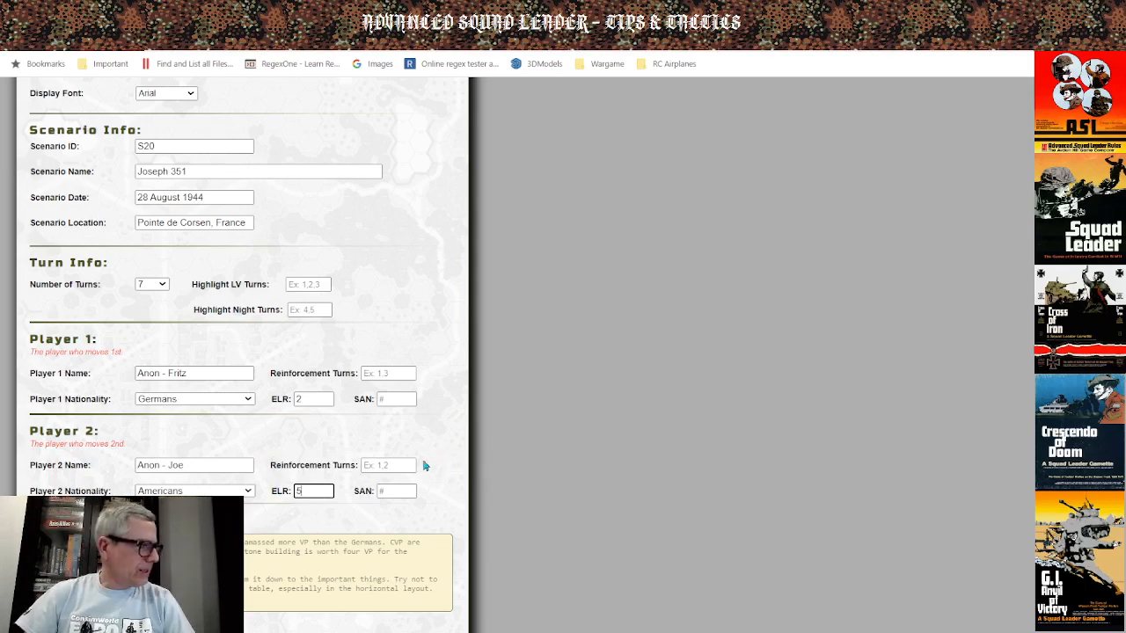
Begin the Victory Conditions text with "The Allies win at game end by amassing >=".
scroll(193, 481, "down", 3)
left_click(140, 423)
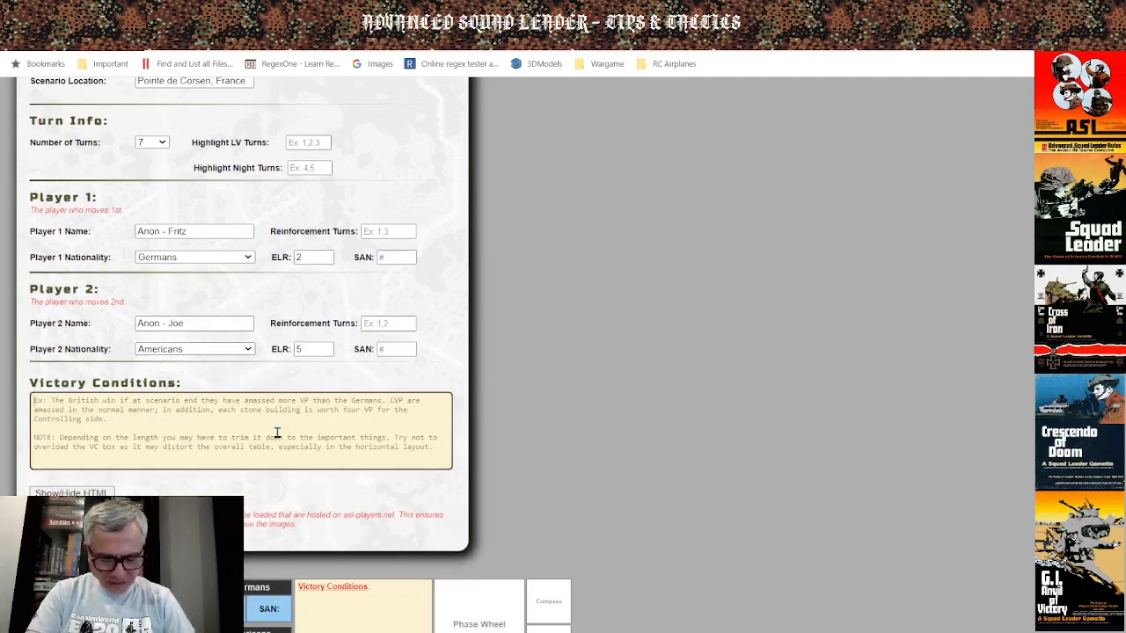
type("The")
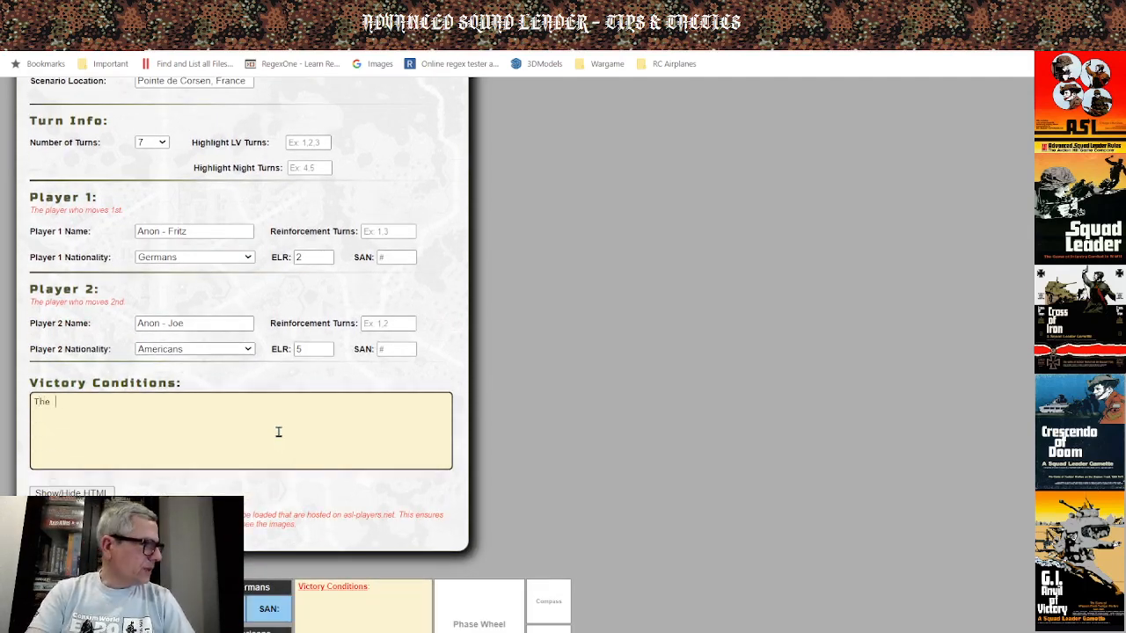
type(" A")
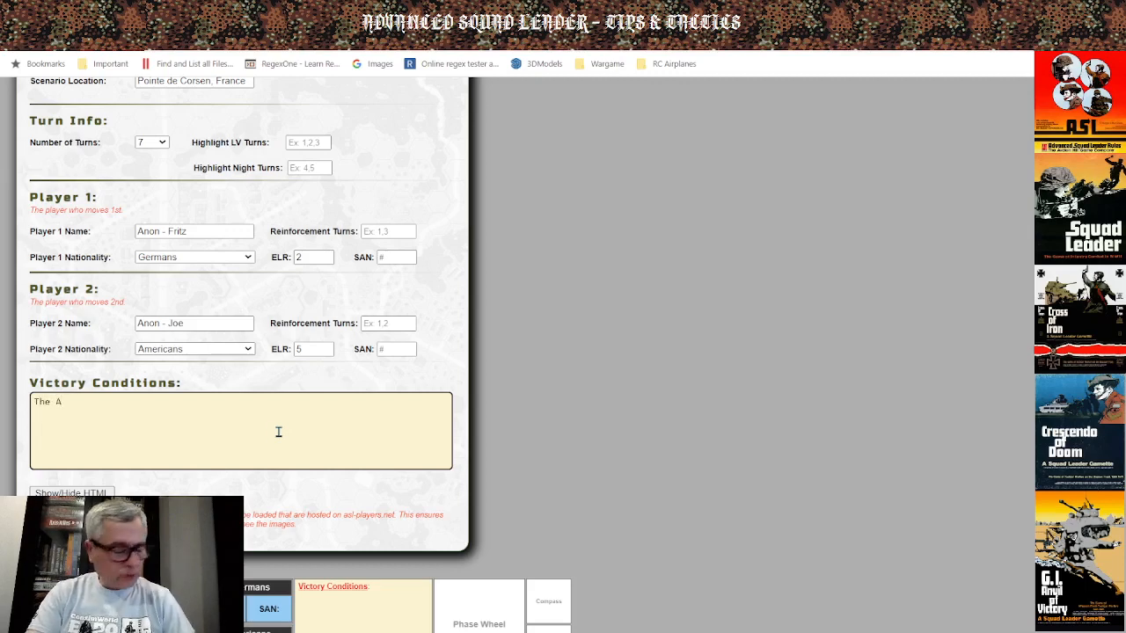
type("llie")
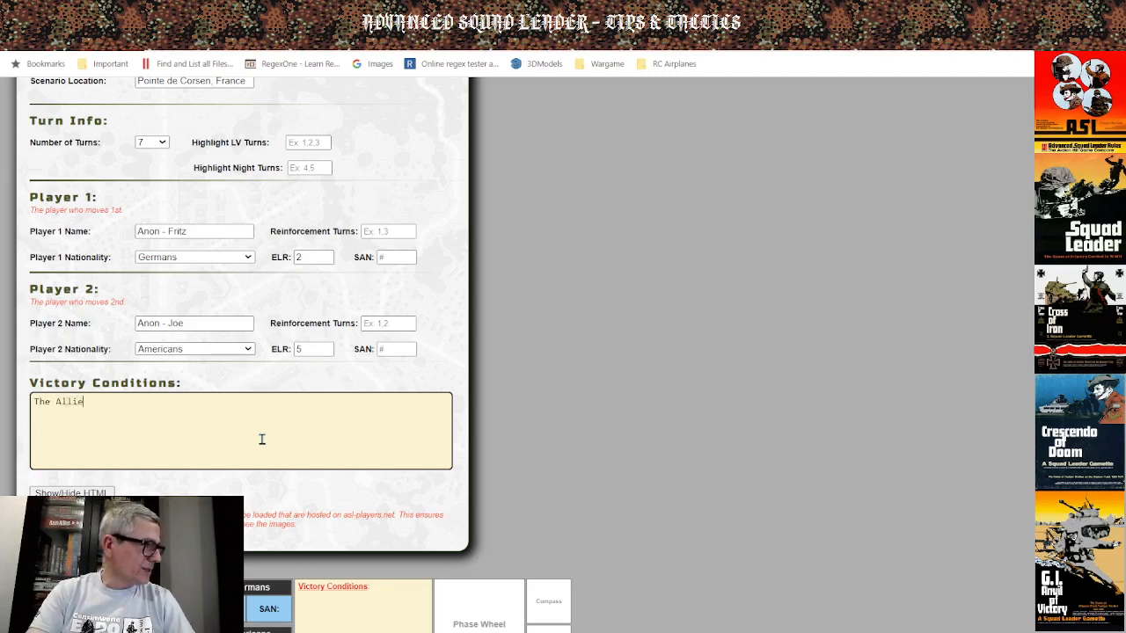
type("s wi")
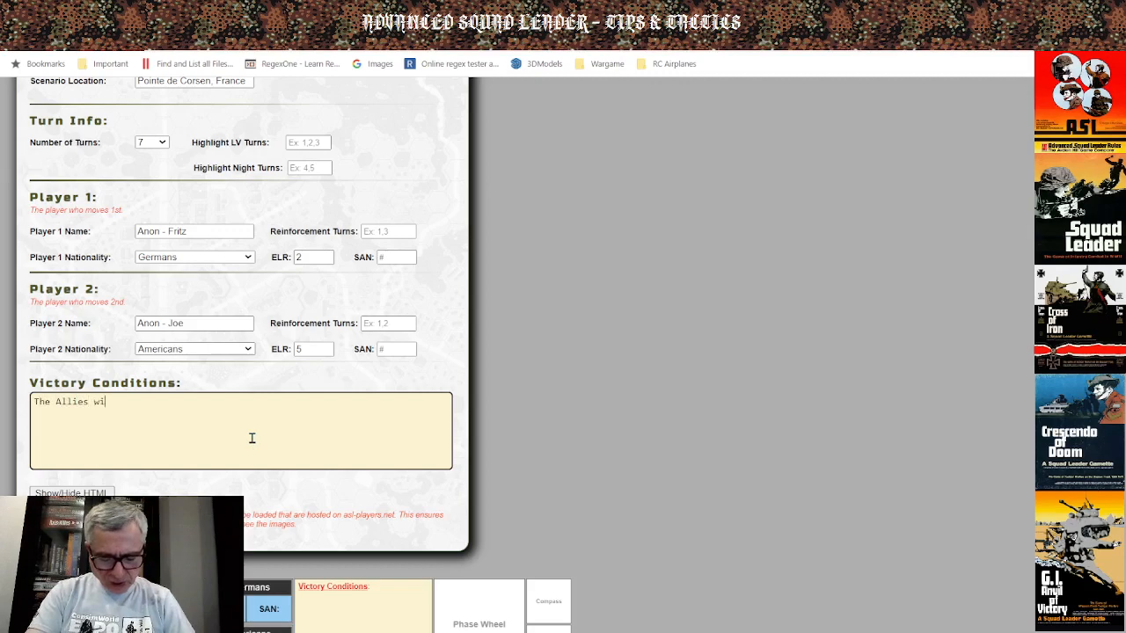
type("n at game en")
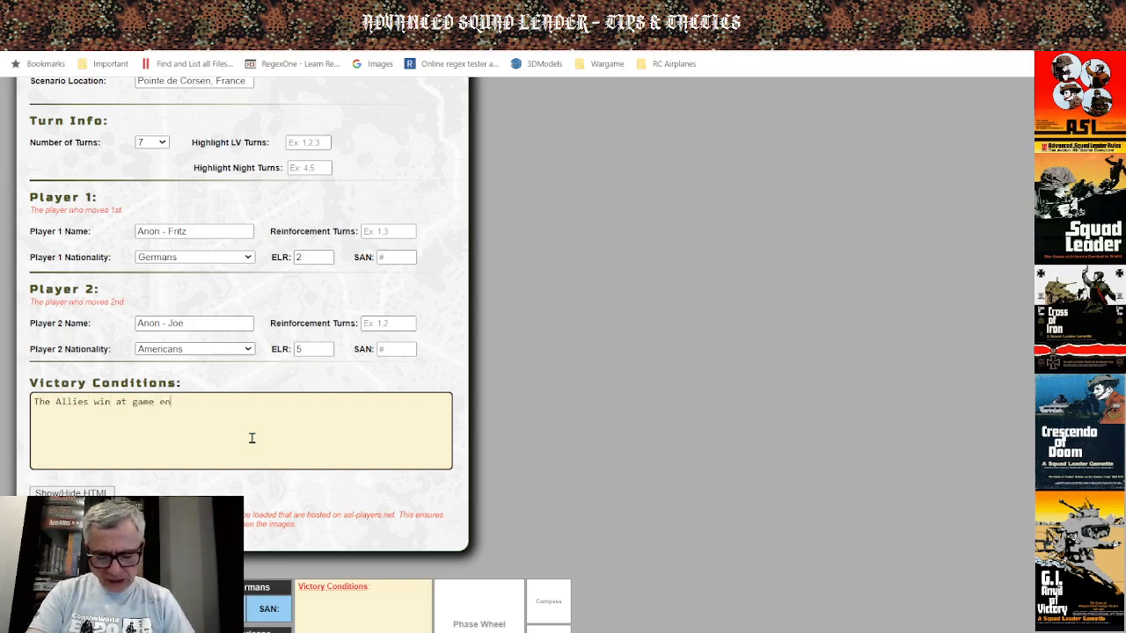
type("d by ams")
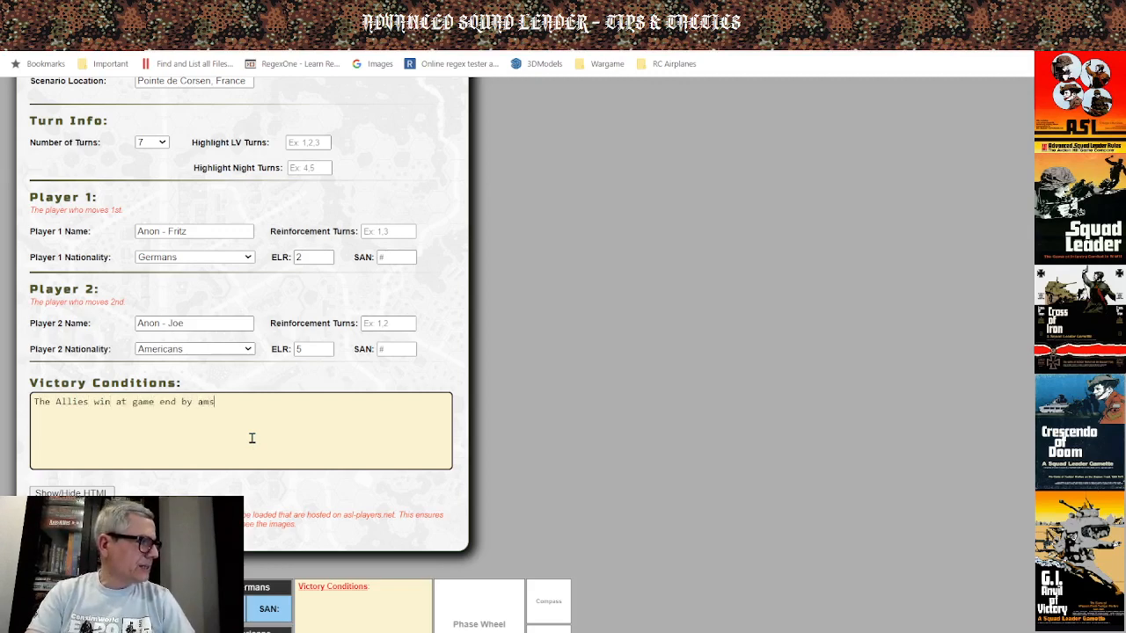
key("BackSpace")
type("assing ")
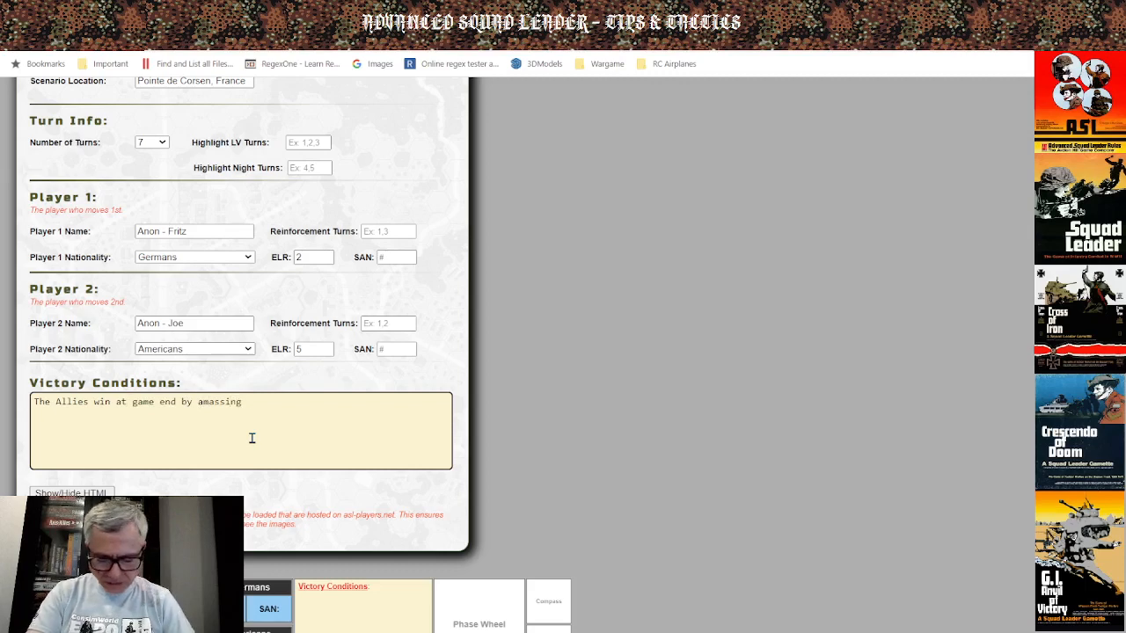
type(">")
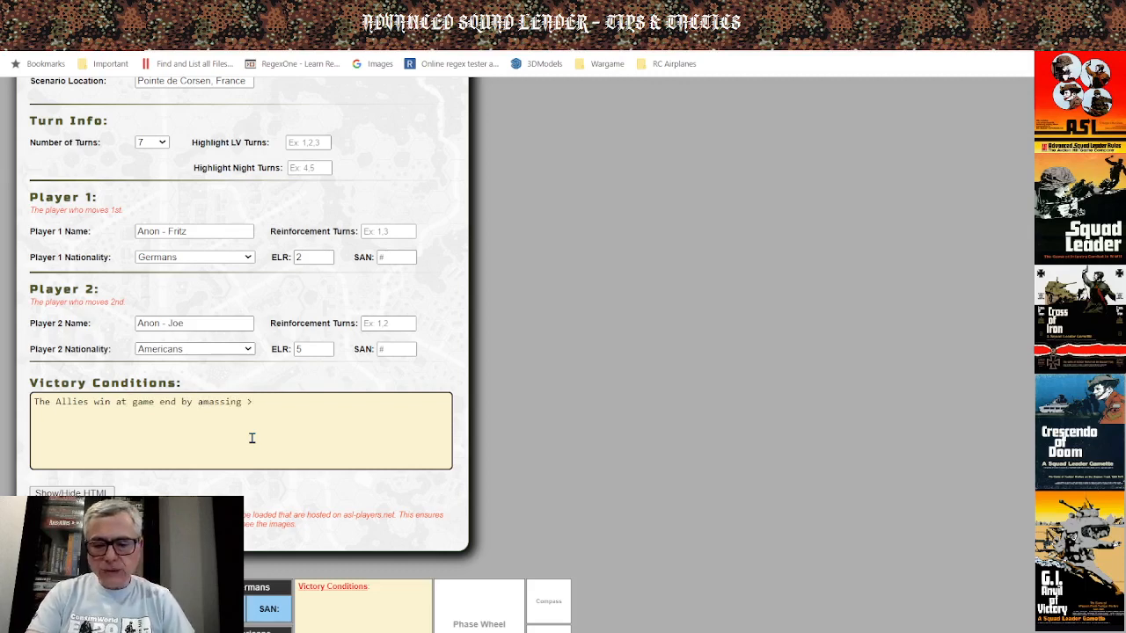
type("=5")
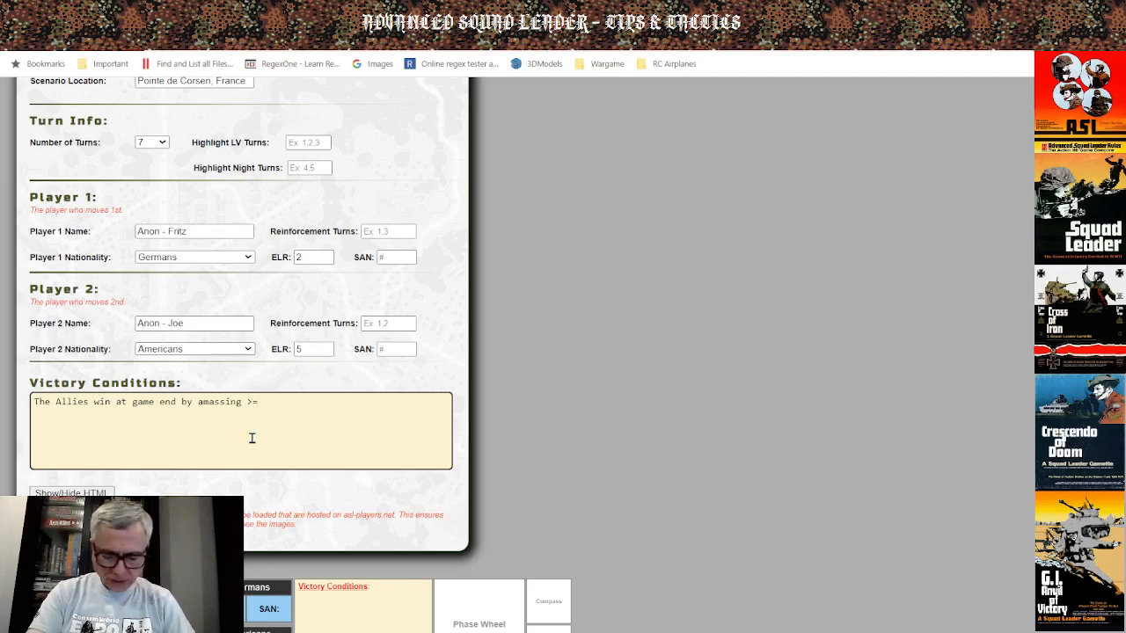
Complete the first Victory Conditions sentence with "the Victory Points Prescribed by SSR 1.".
type("the V")
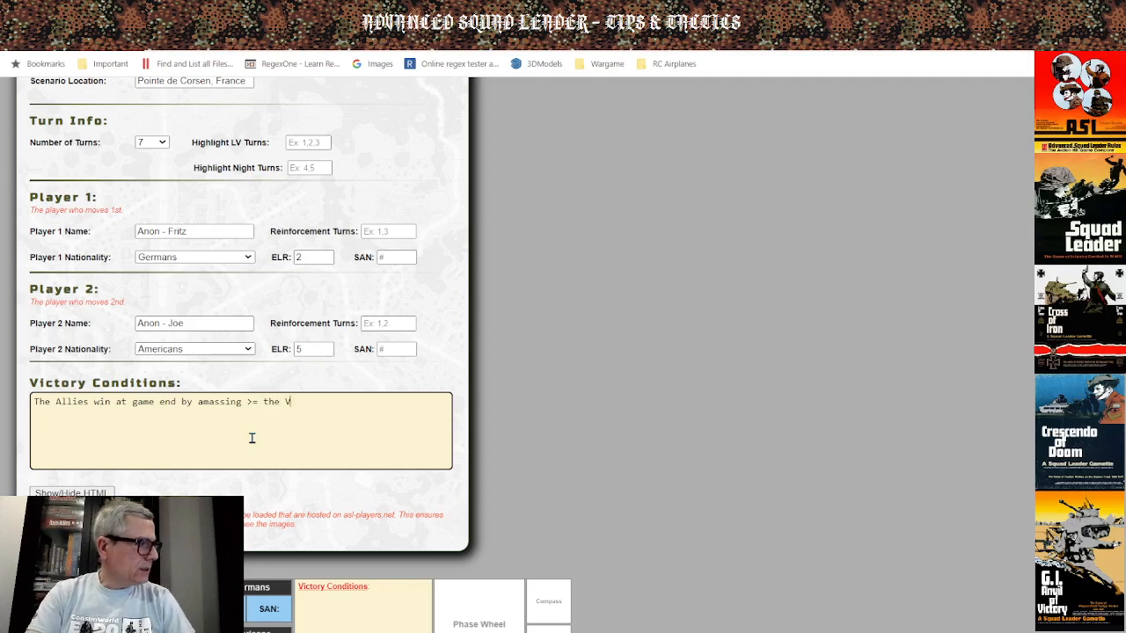
type("ictory")
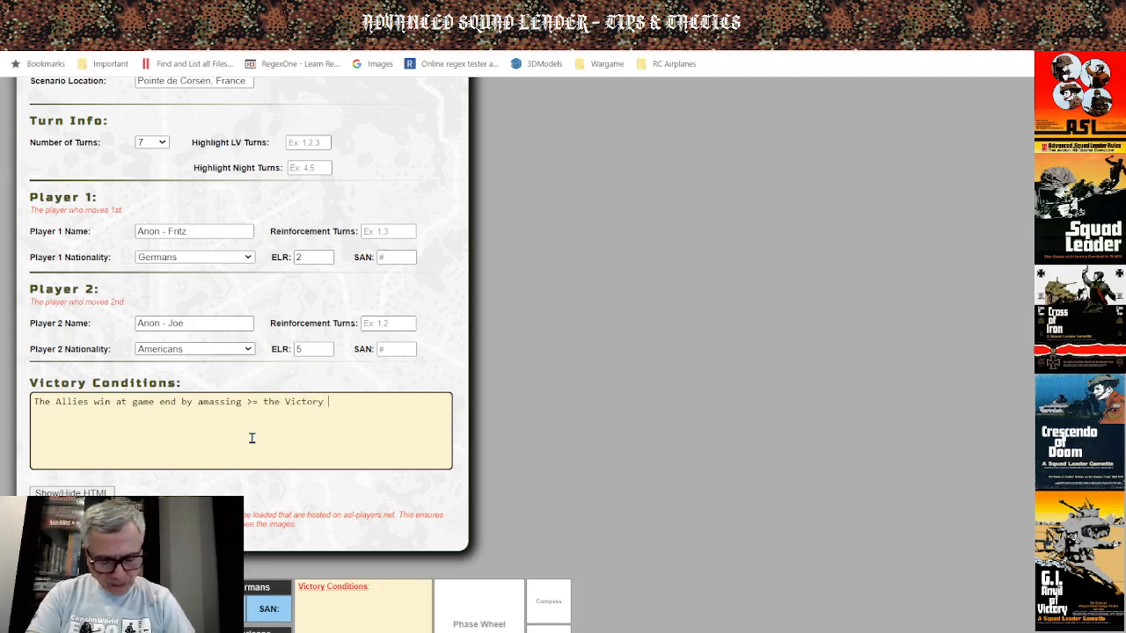
type(" Points")
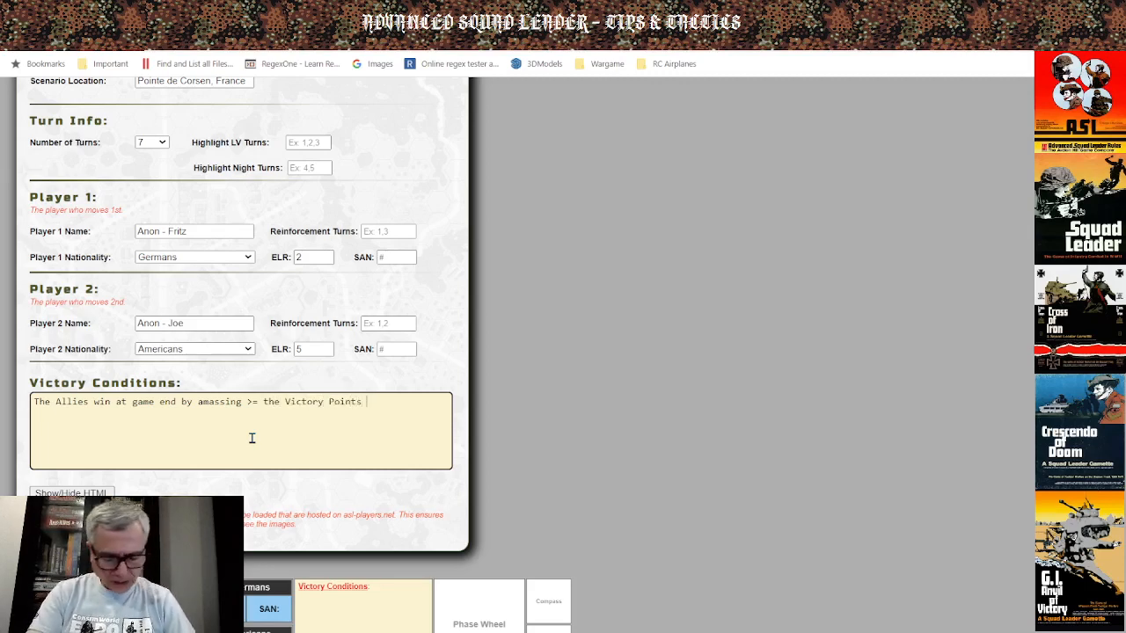
type(" Pre")
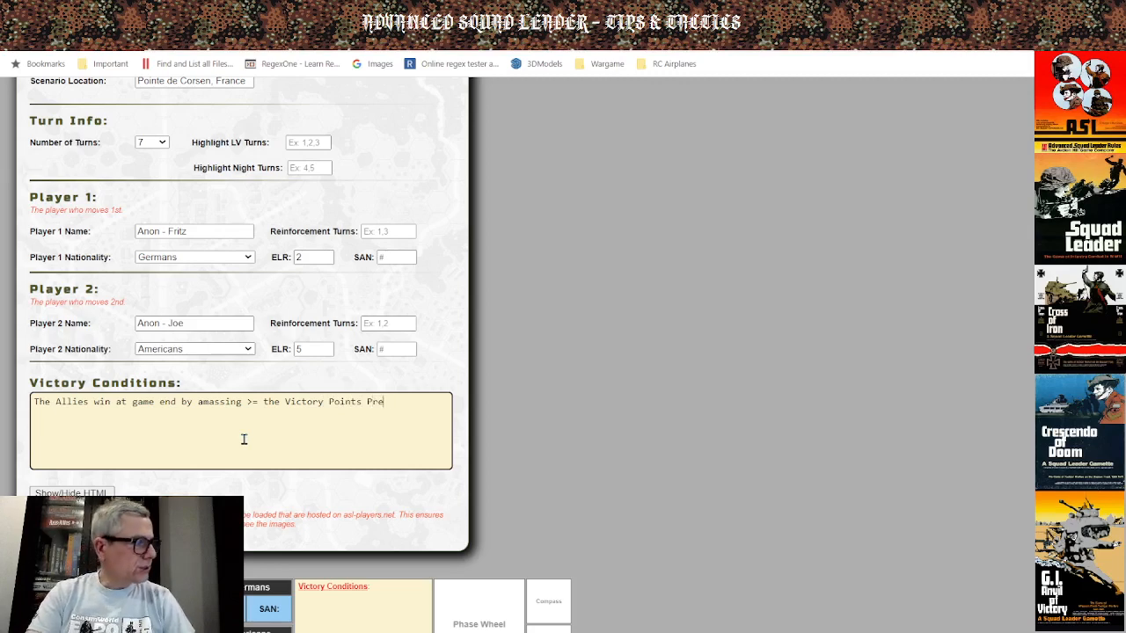
type("scribed")
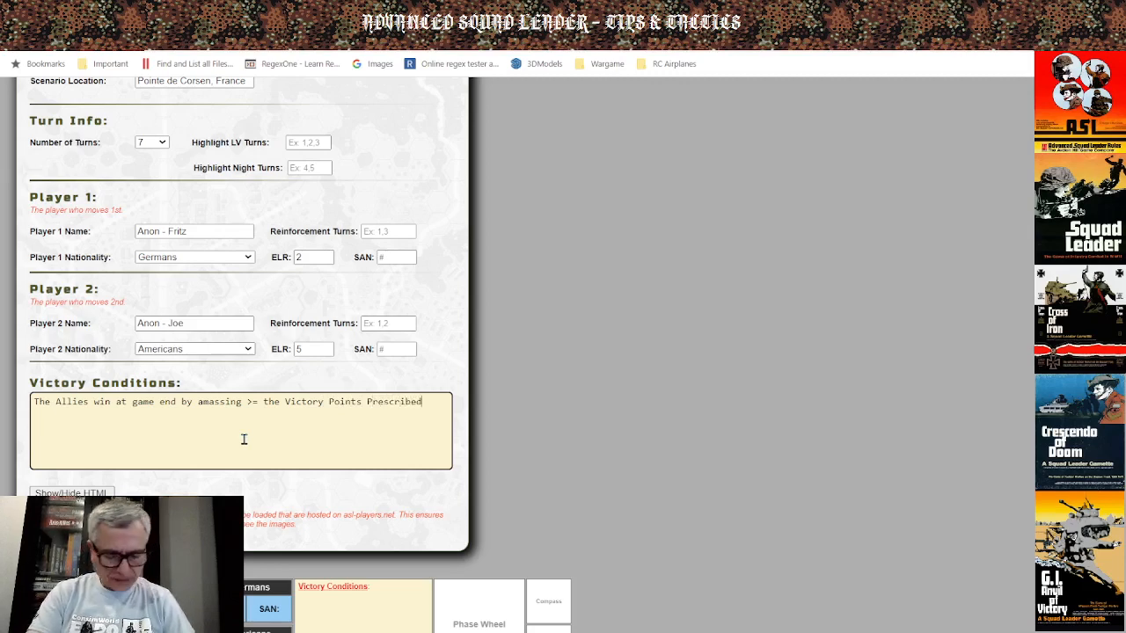
type(" by SS")
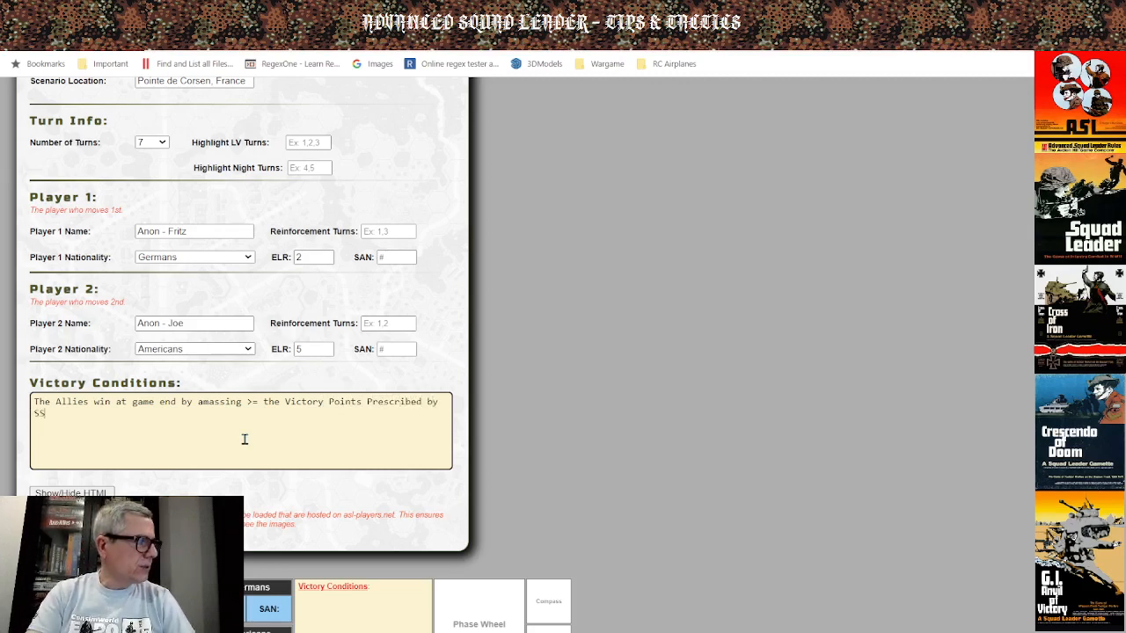
type("R 1.")
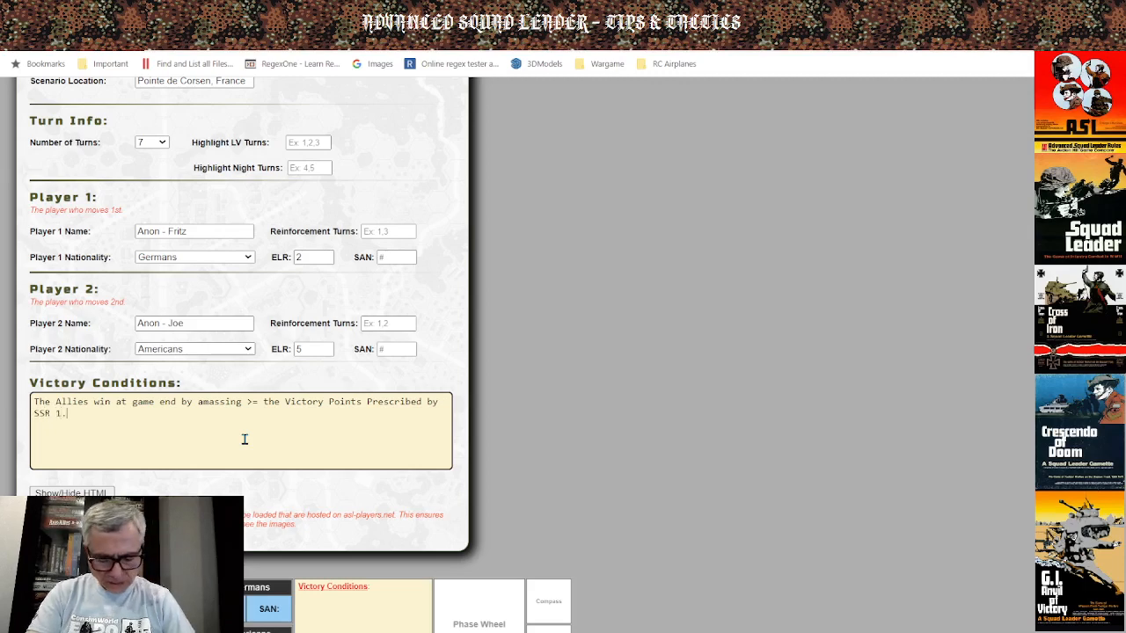
Start a second Victory Conditions sentence reading "Each German squad eliminated".
type(" Each Ger")
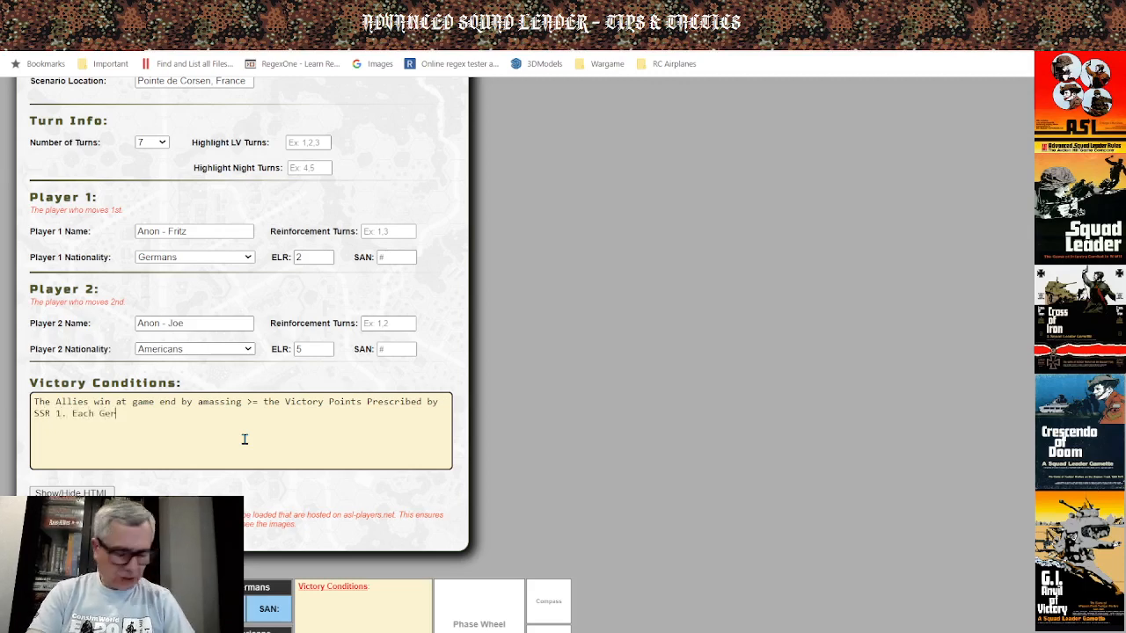
type("man suqa")
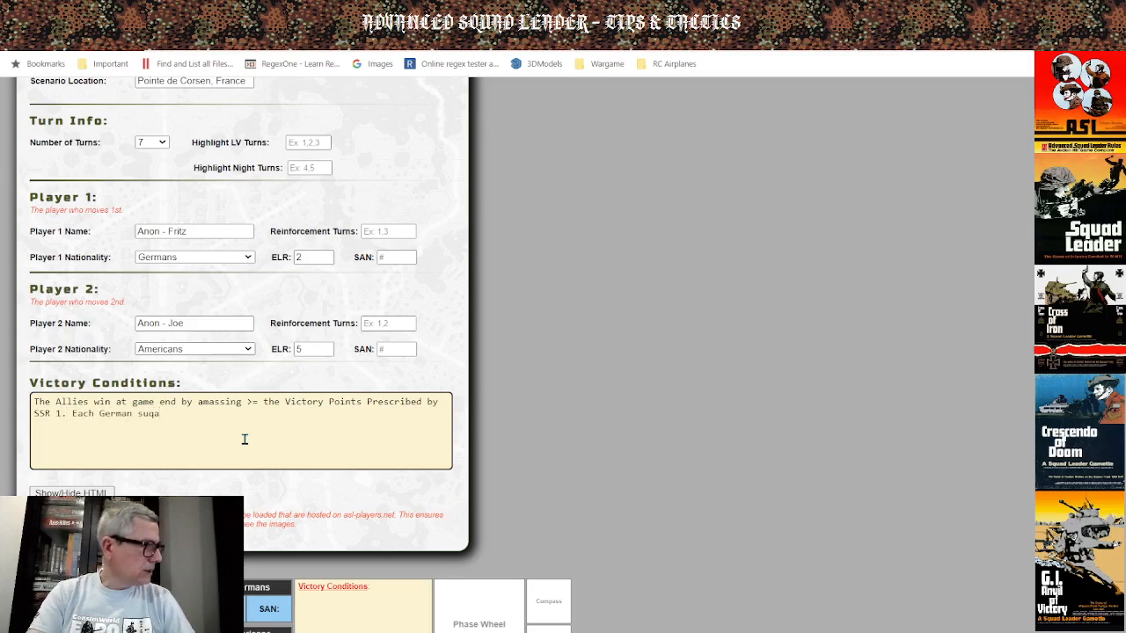
key("BackSpace")
key("BackSpace")
key("BackSpace")
type("quad ")
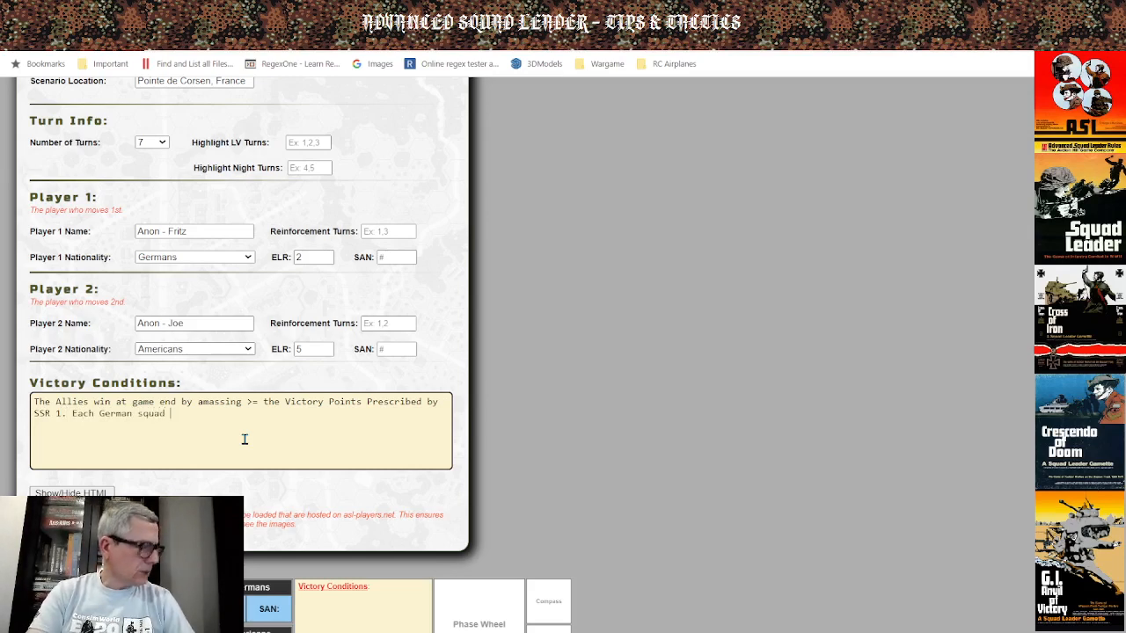
type("elib")
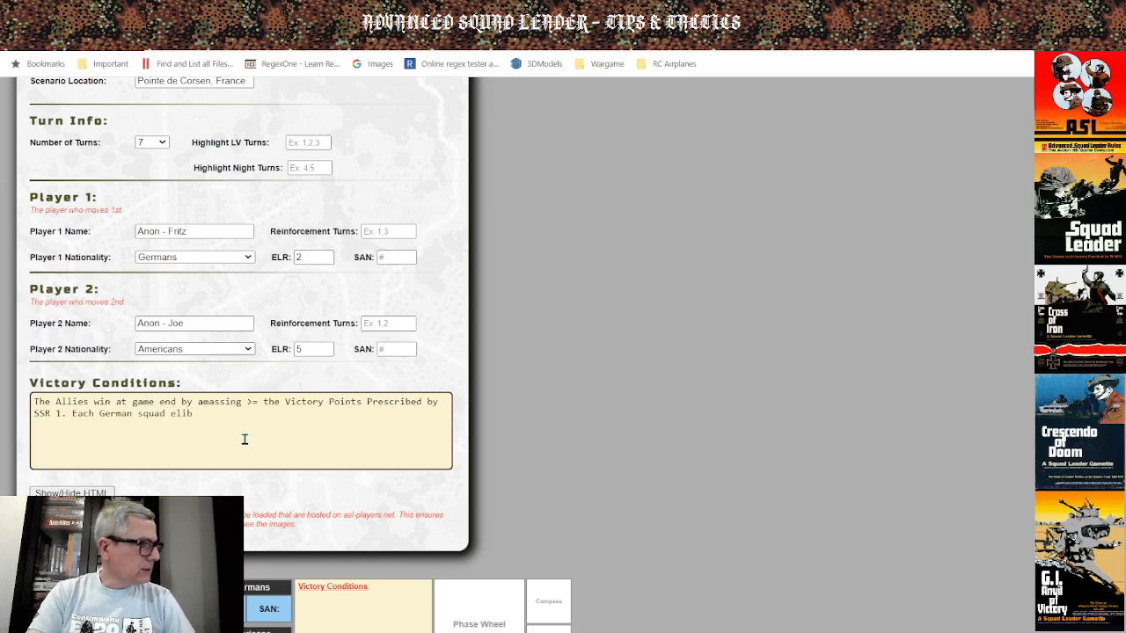
key("BackSpace")
type("minated")
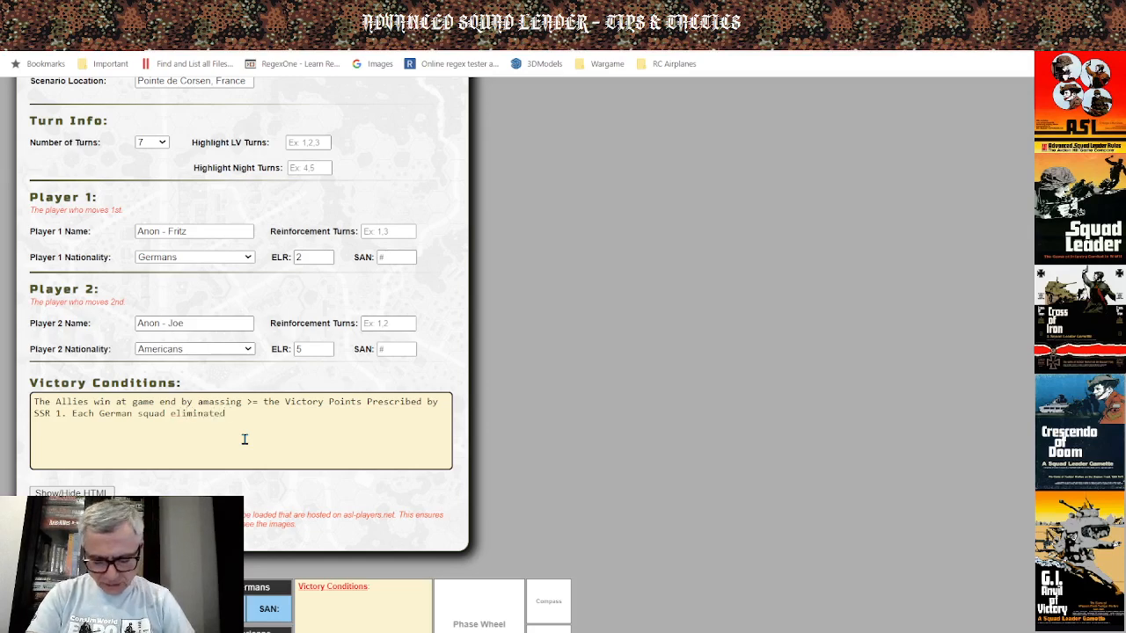
Continue the German squad clause in the Victory Conditions with "is worth 2 VP," and begin the word "each".
type(" is woth")
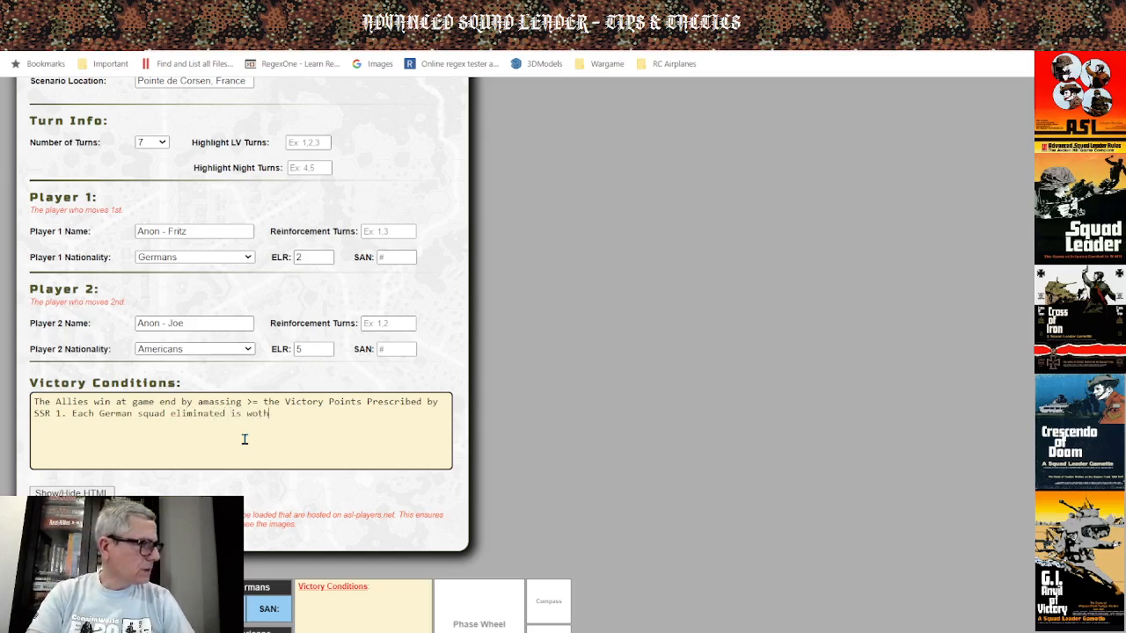
type("th 2")
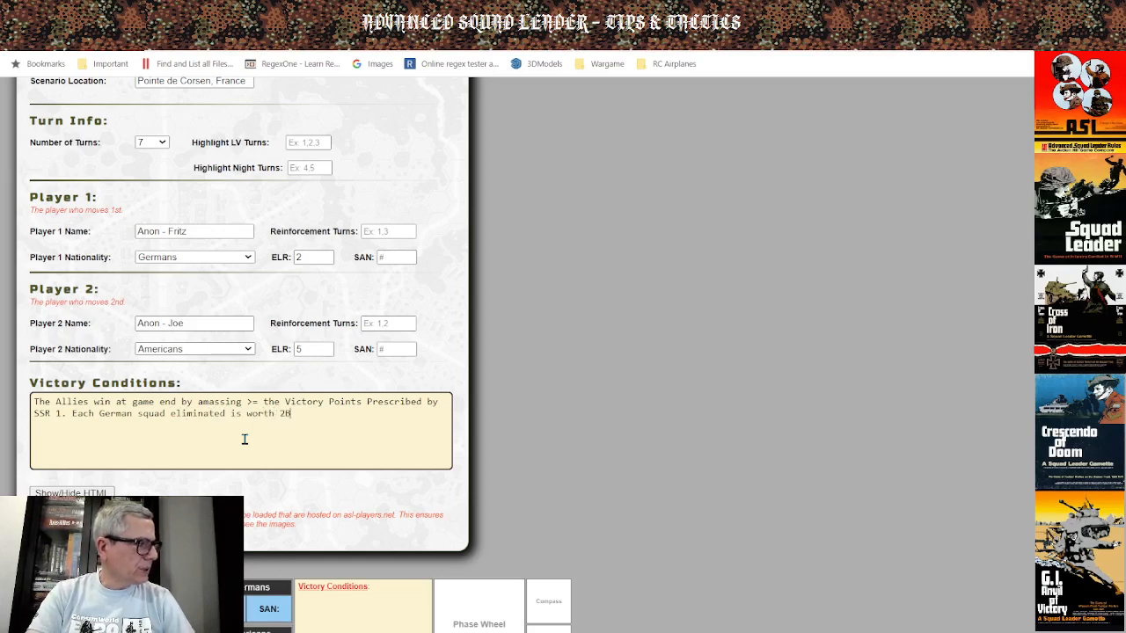
key("BackSpace")
type("VP")
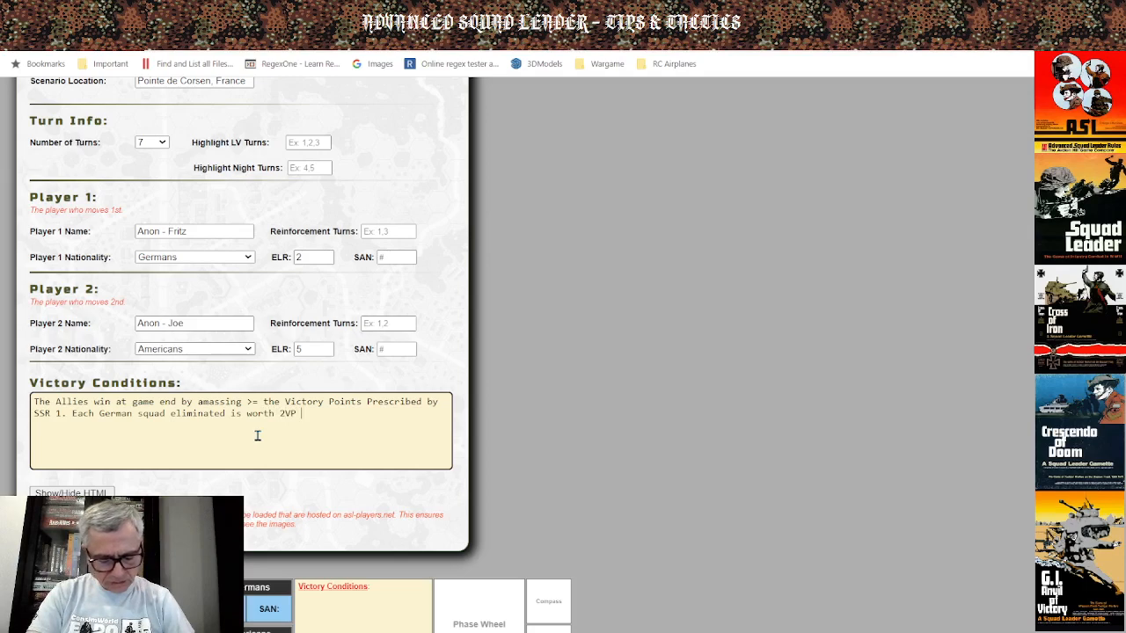
key("BackSpace")
key("BackSpace")
key("BackSpace")
type("V")
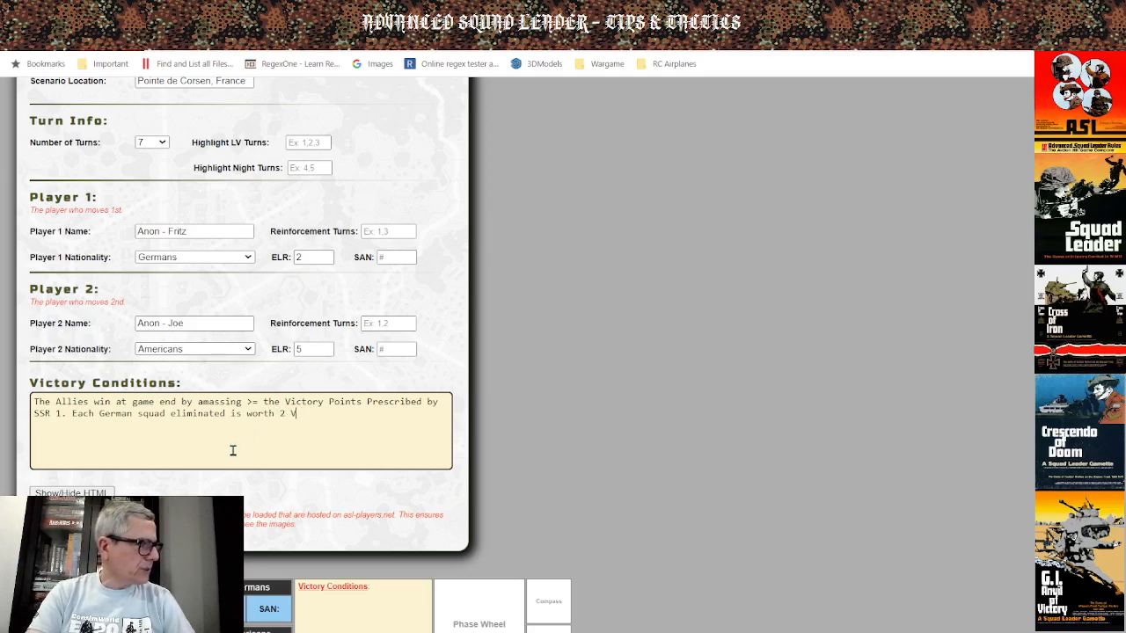
type("P, ea")
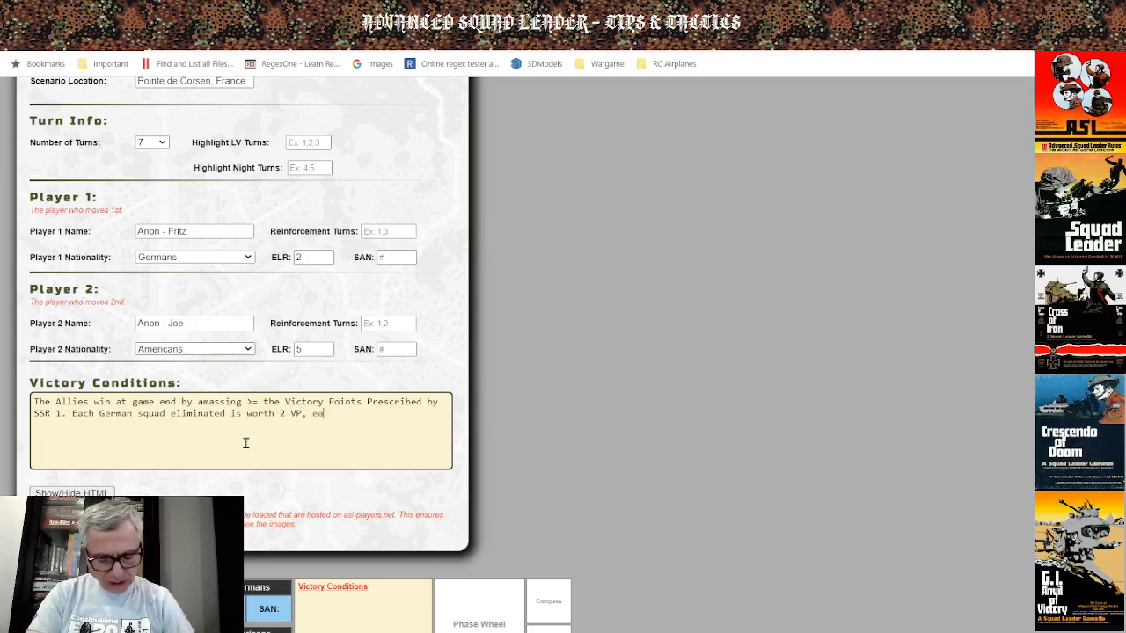
Add the half-squad value to the Victory Conditions as "each HS is worth 1 VP, and".
type("ch HS")
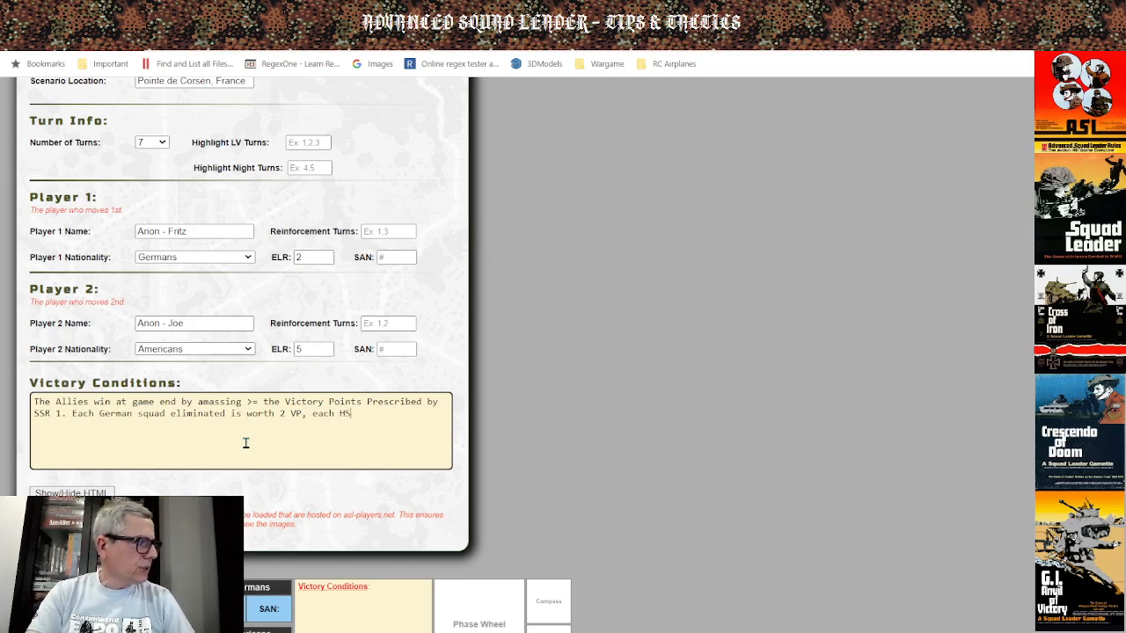
type(" is wor")
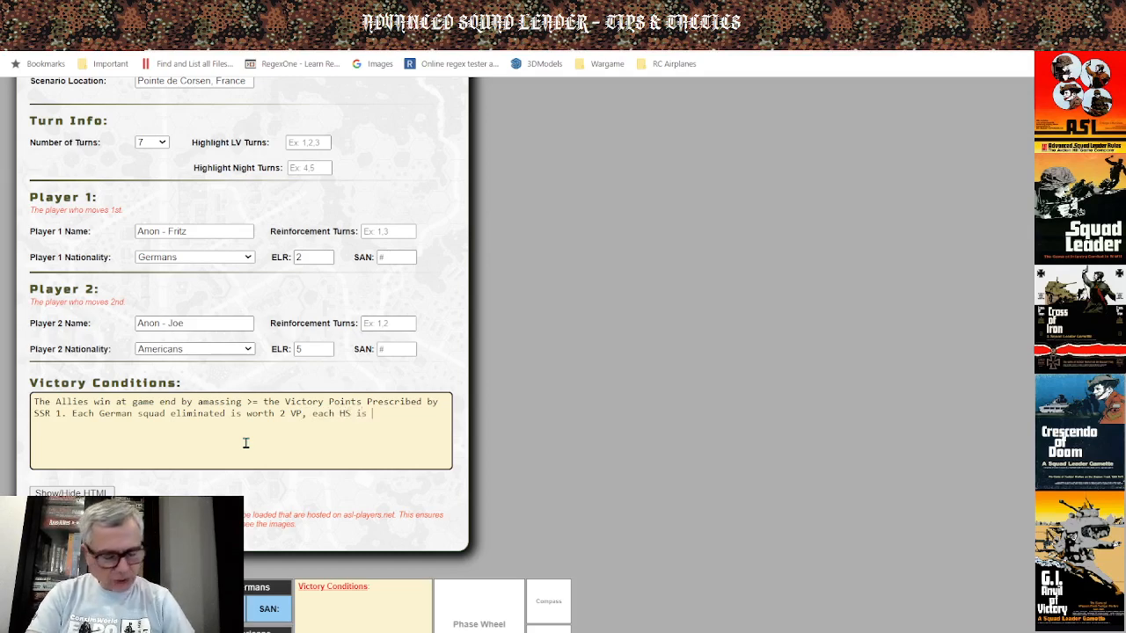
type("th 1 VP")
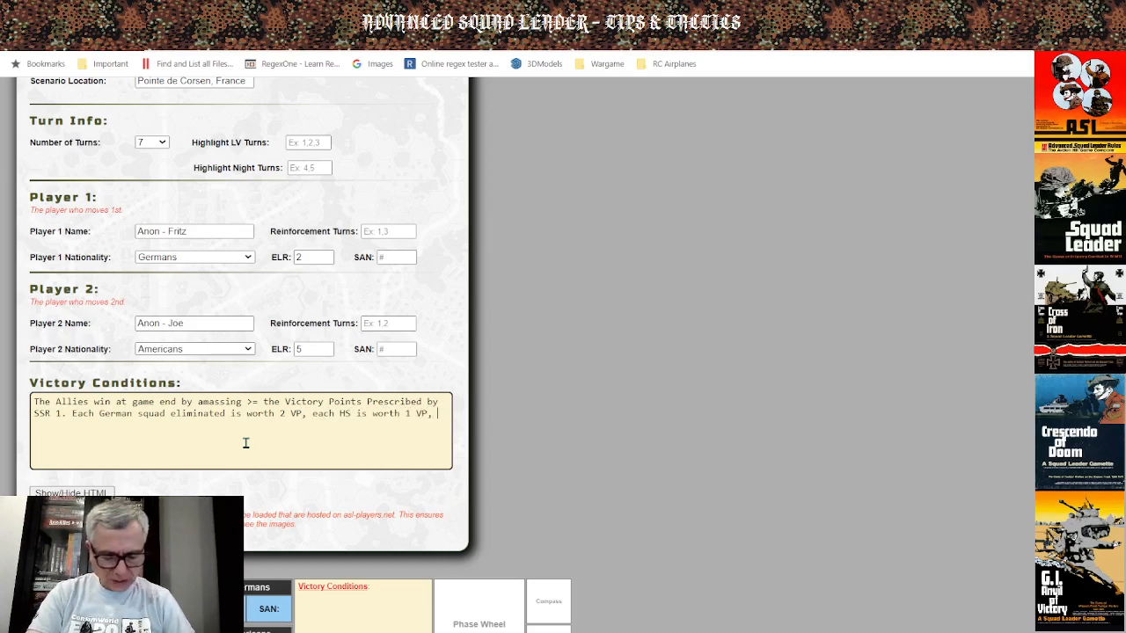
type(", and ")
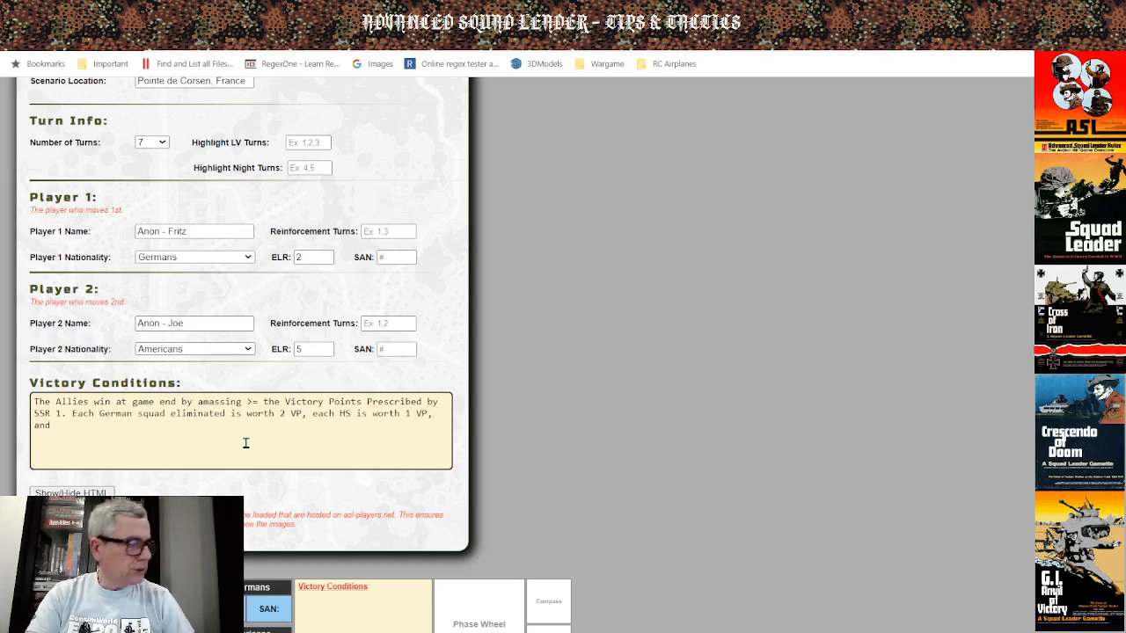
Continue the Victory Conditions sentence with ""-1" SMC is worth 2 VP,".
type("\"-1")
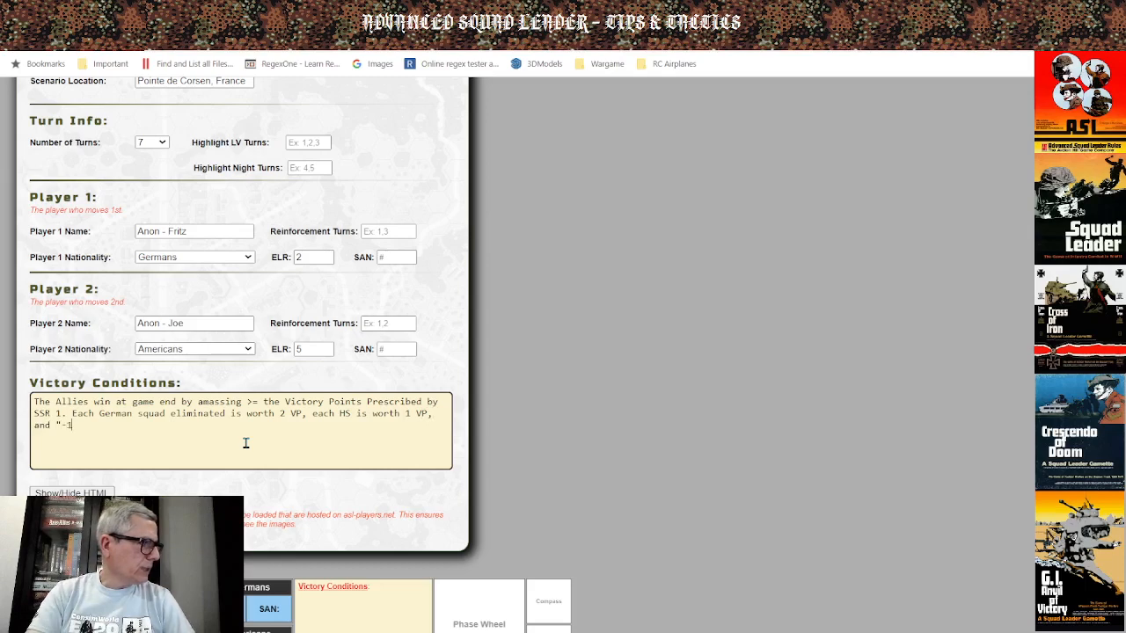
type("\" SM")
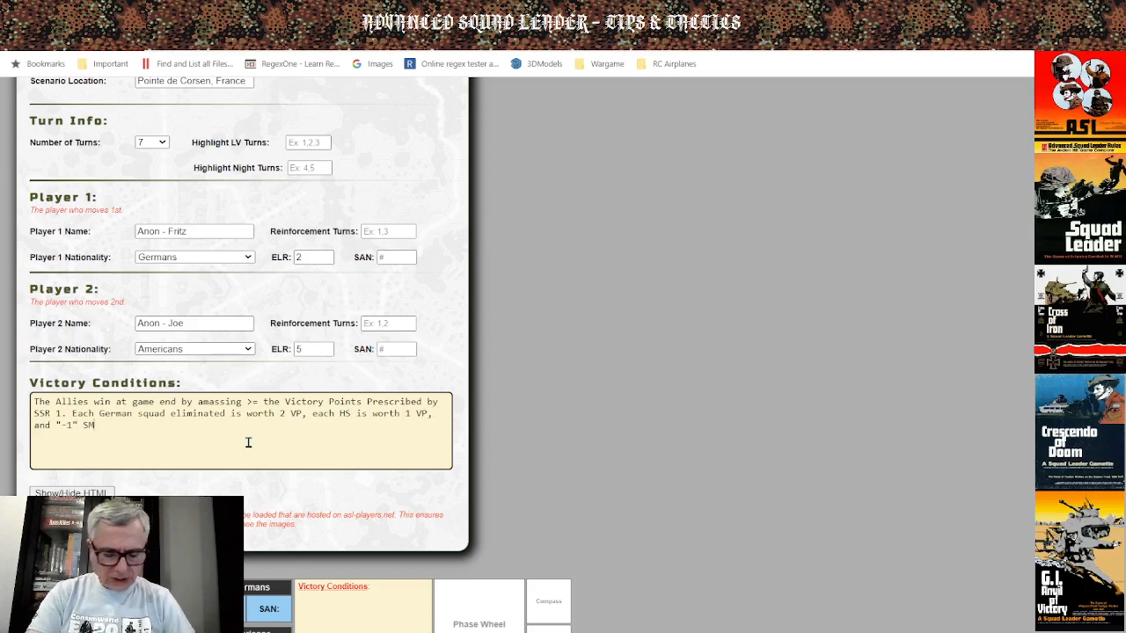
type("C is worth")
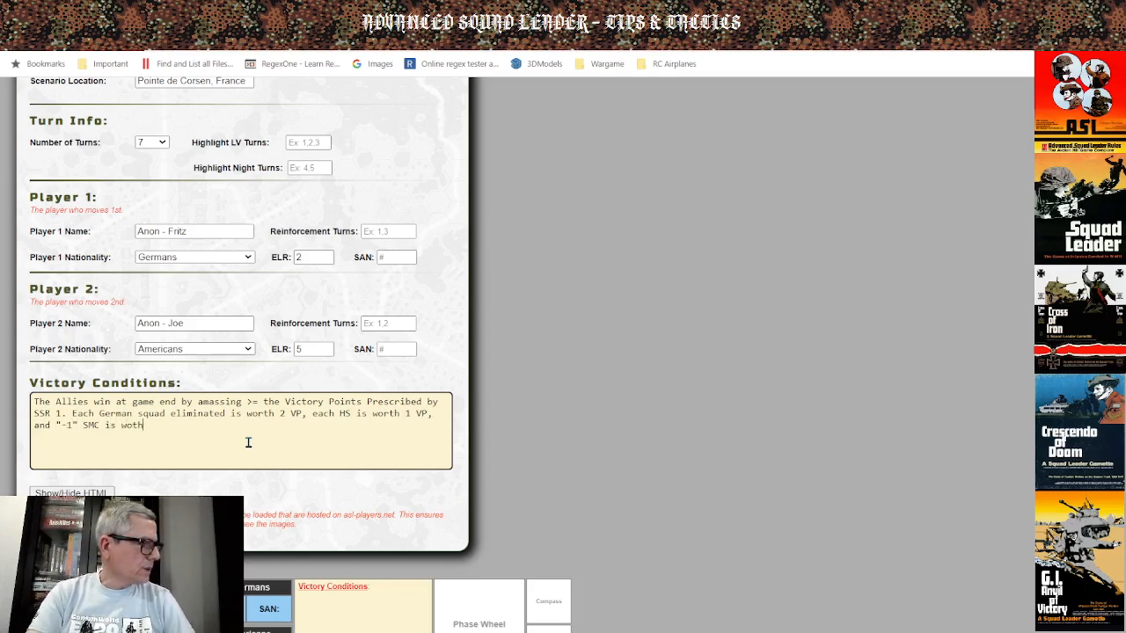
type(" 2")
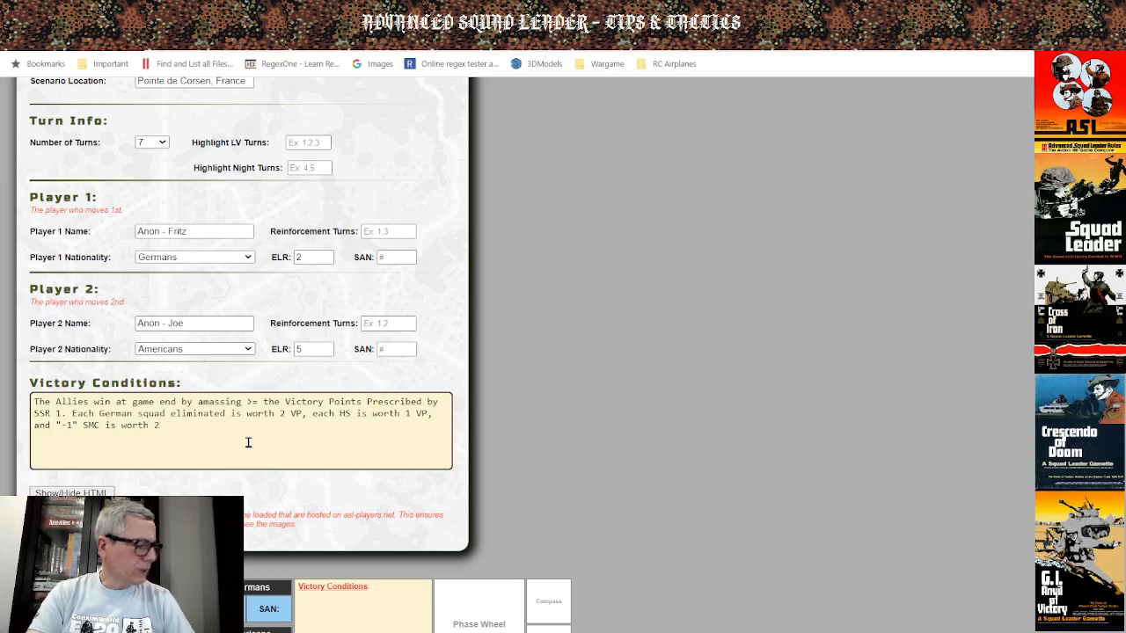
type(" VP,")
Finish the unit values sentence in the Victory Conditions with "and "0" and "+1" SMC is worth 1 VP.".
type(" and ")
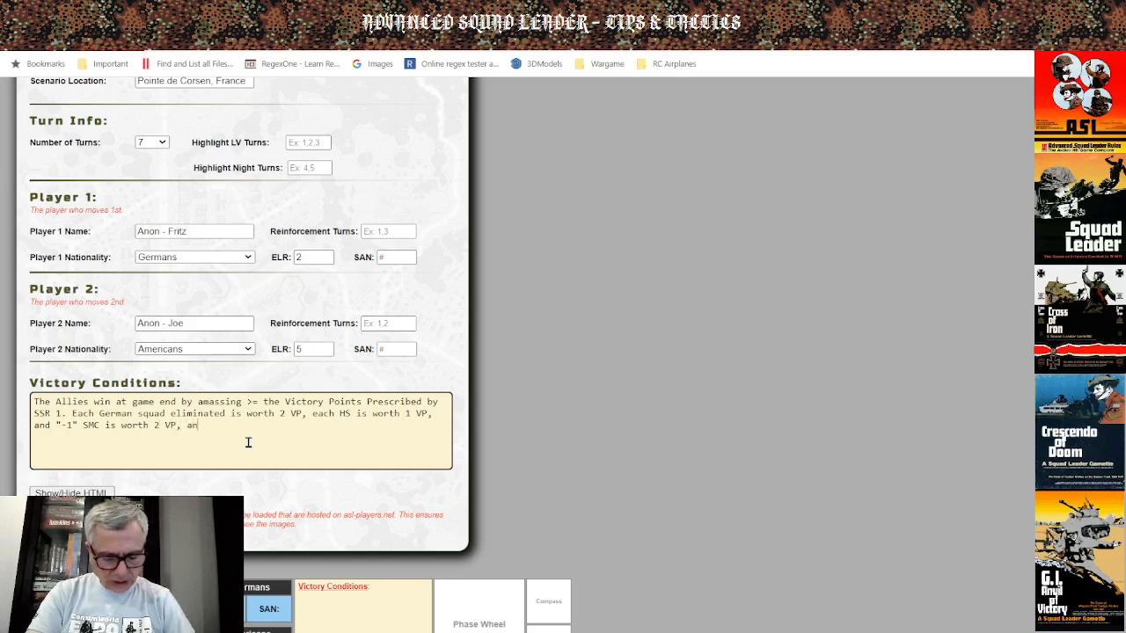
type("\"")
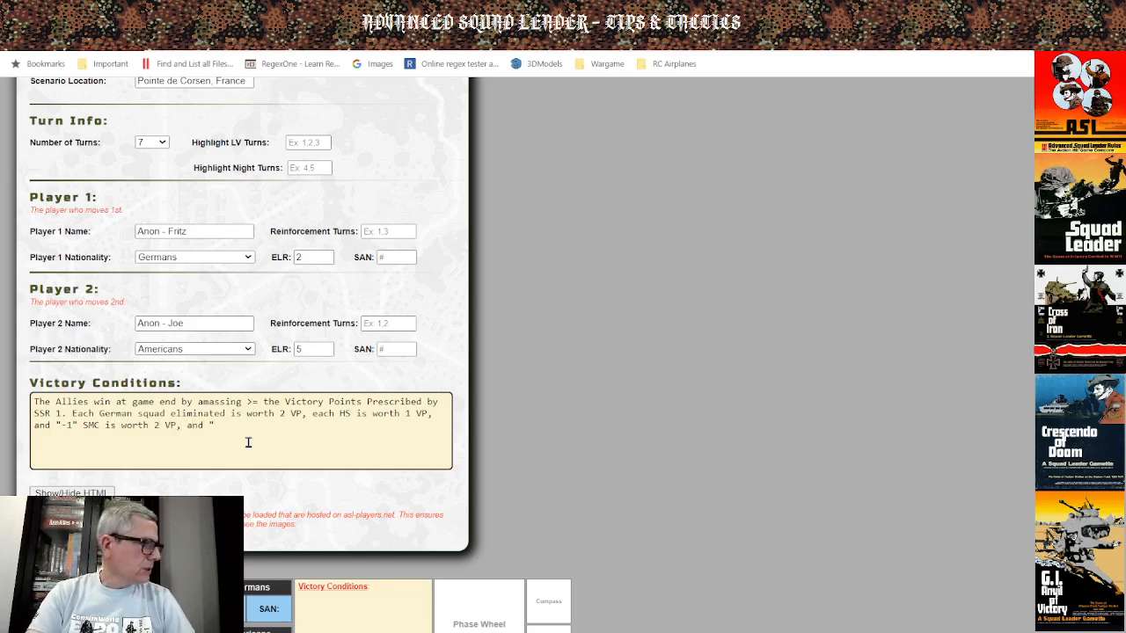
type("0\" and \"")
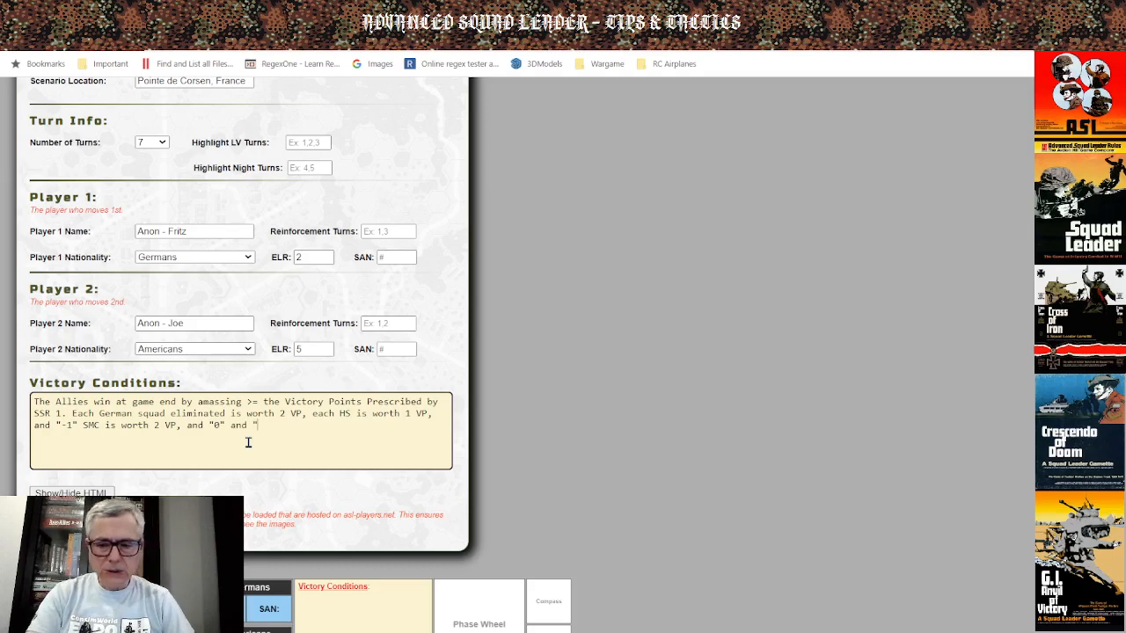
type("+1\"")
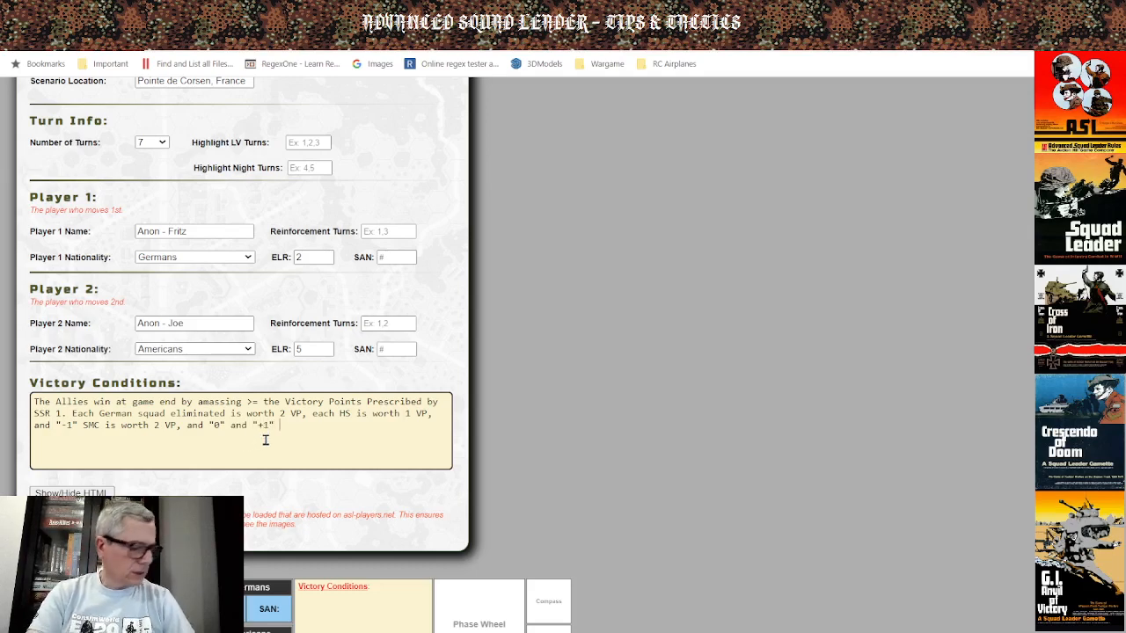
type(" SM")
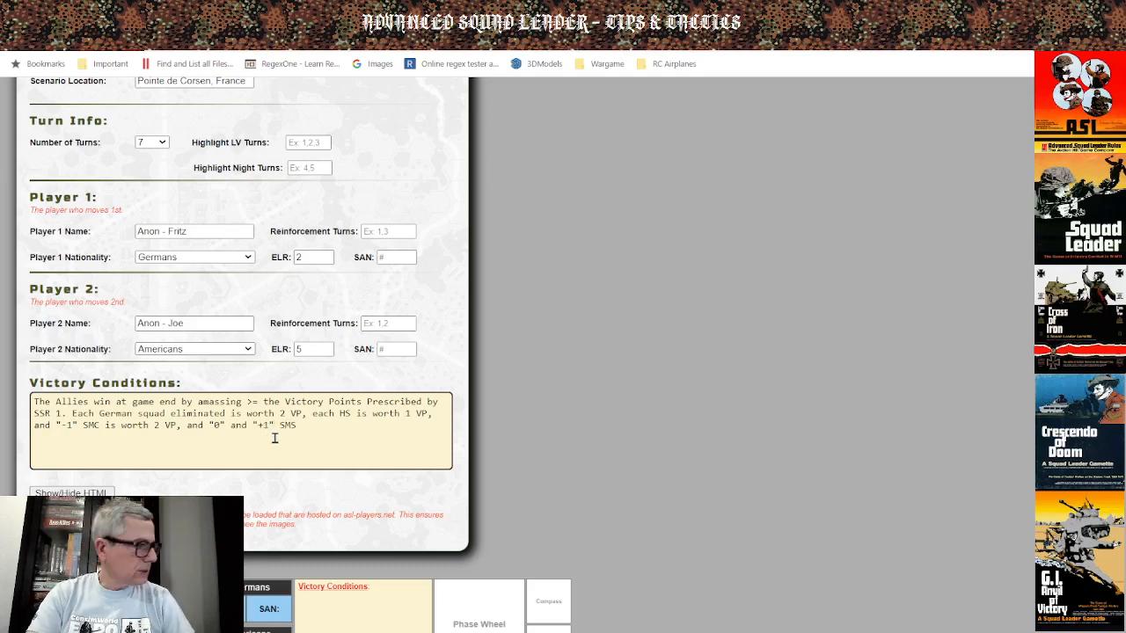
type("C is woth")
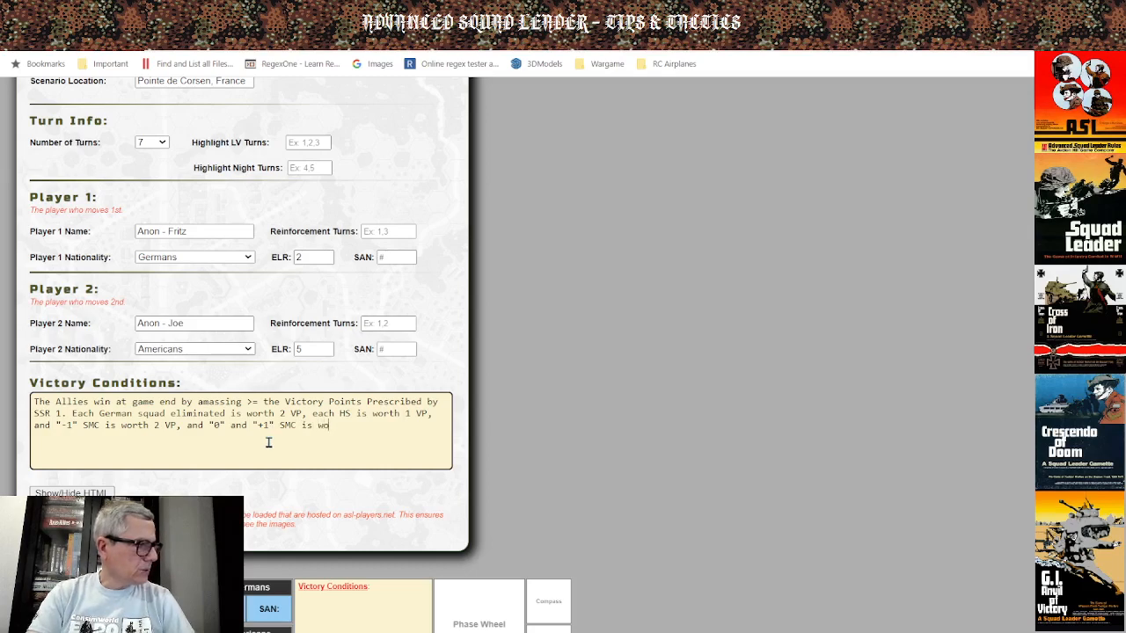
key("BackSpace")
key("BackSpace")
type("rth")
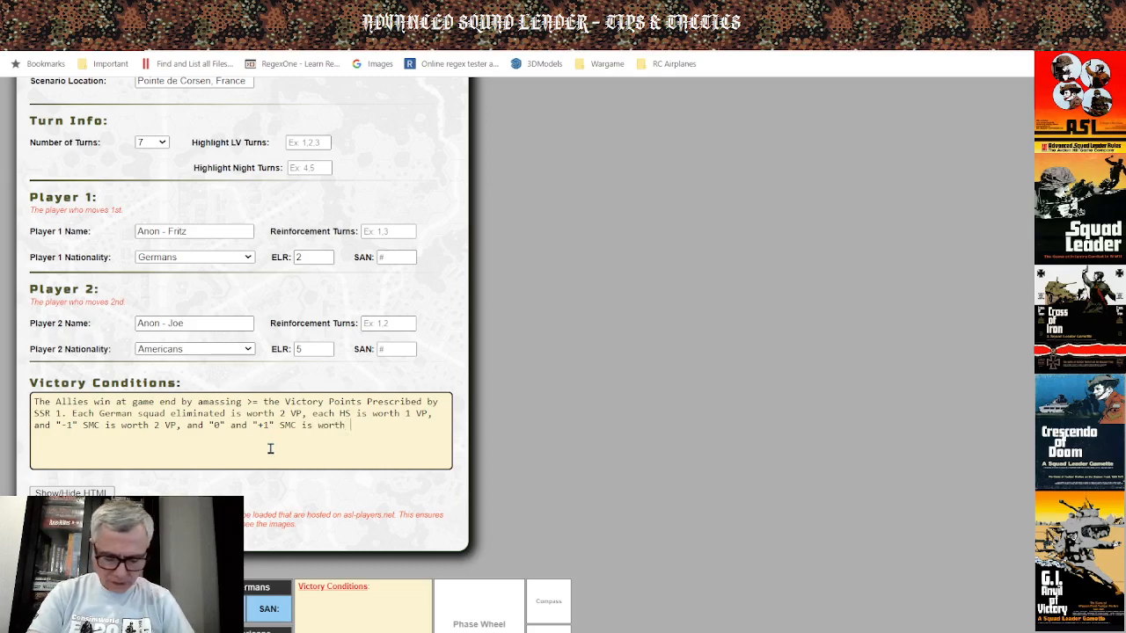
type(" 1")
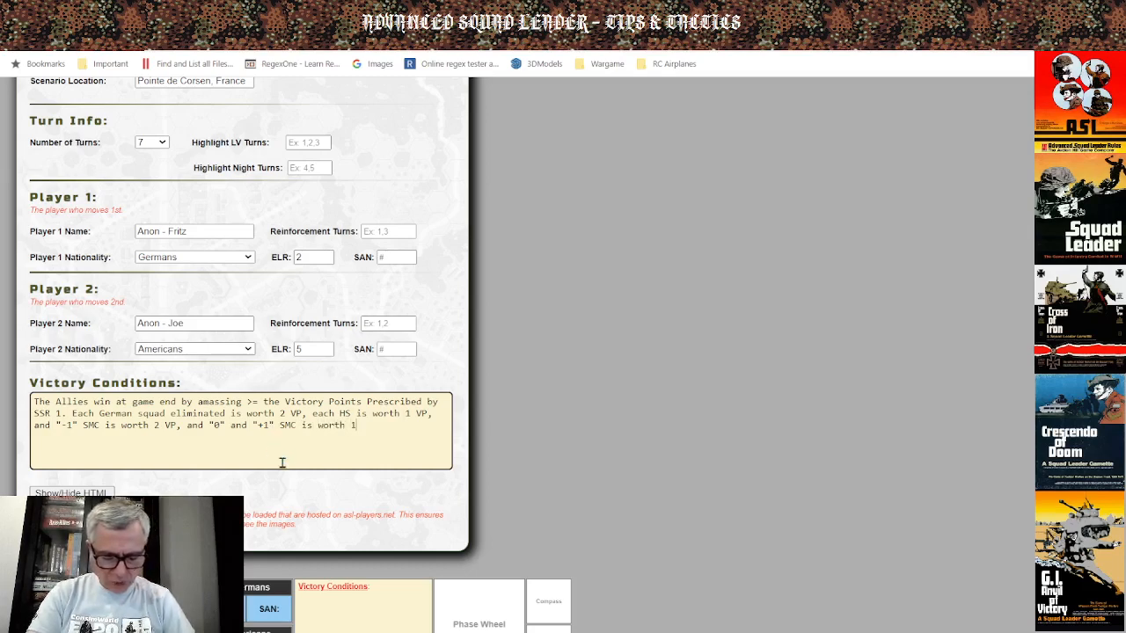
type(" VP>")
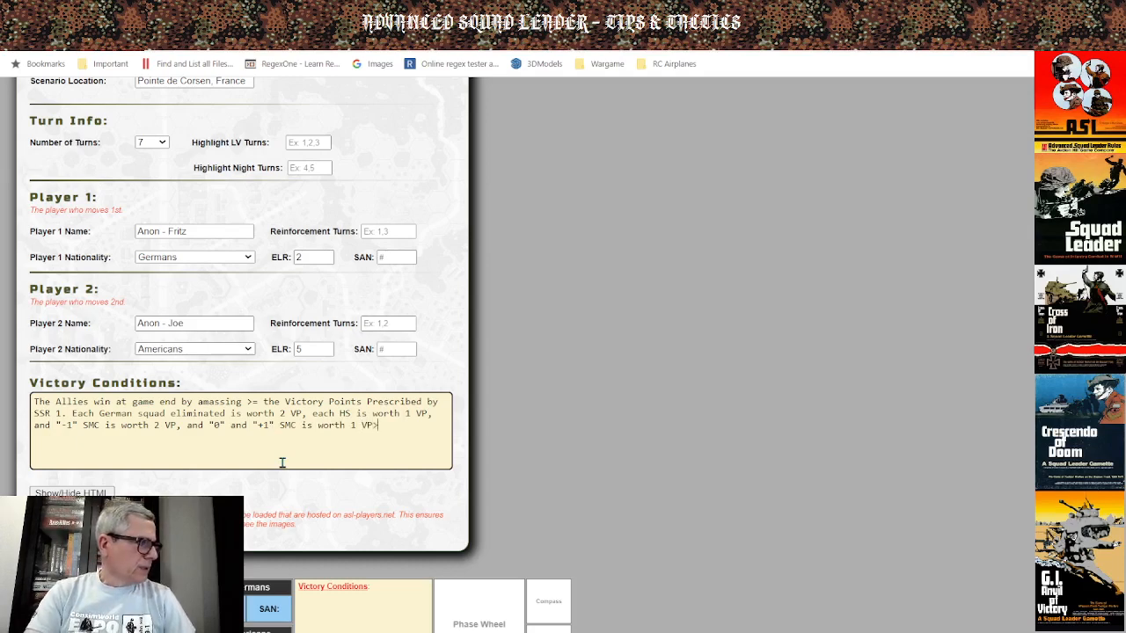
Add the automatic victory clause "In addition, the Allies win automatically at the end of Game Turn 4" to the Victory Conditions.
type(" In ")
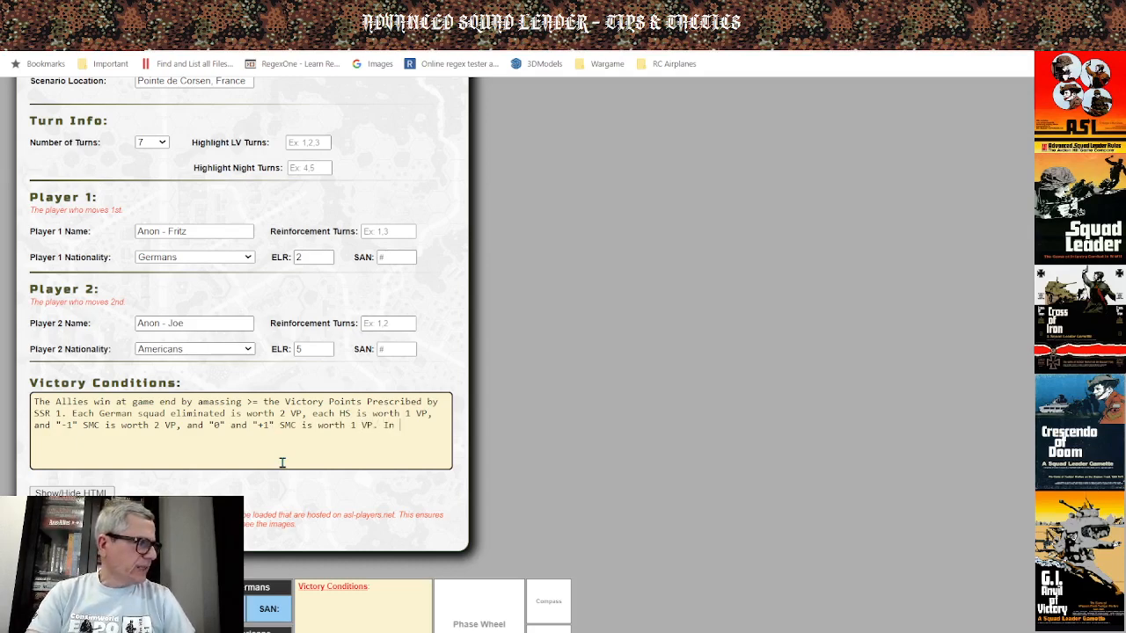
type("addition,")
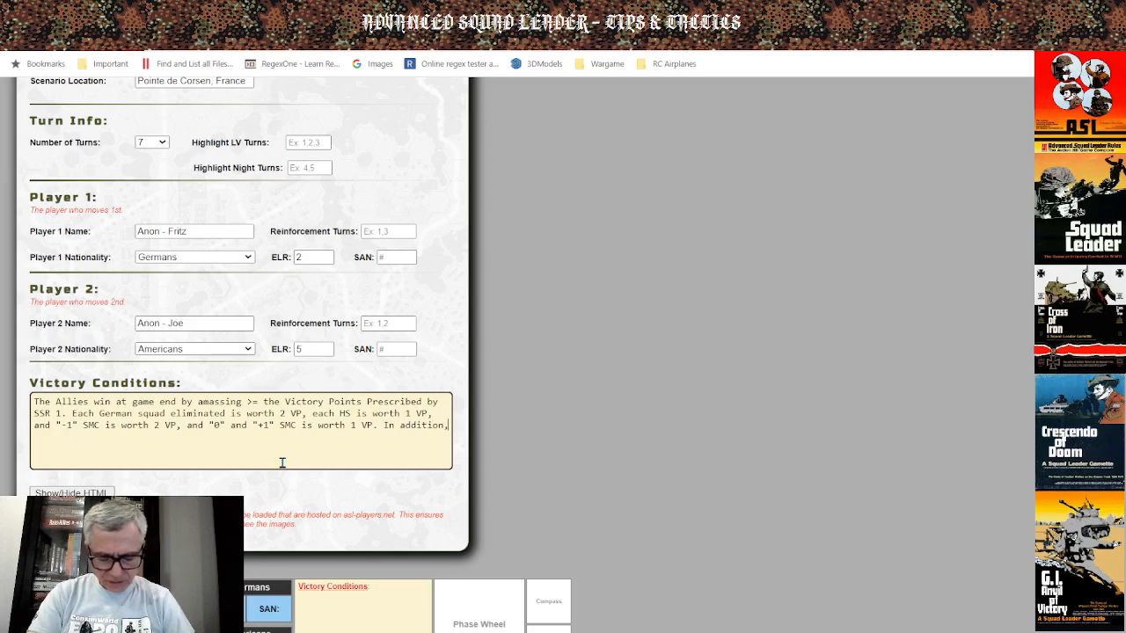
type(" the A")
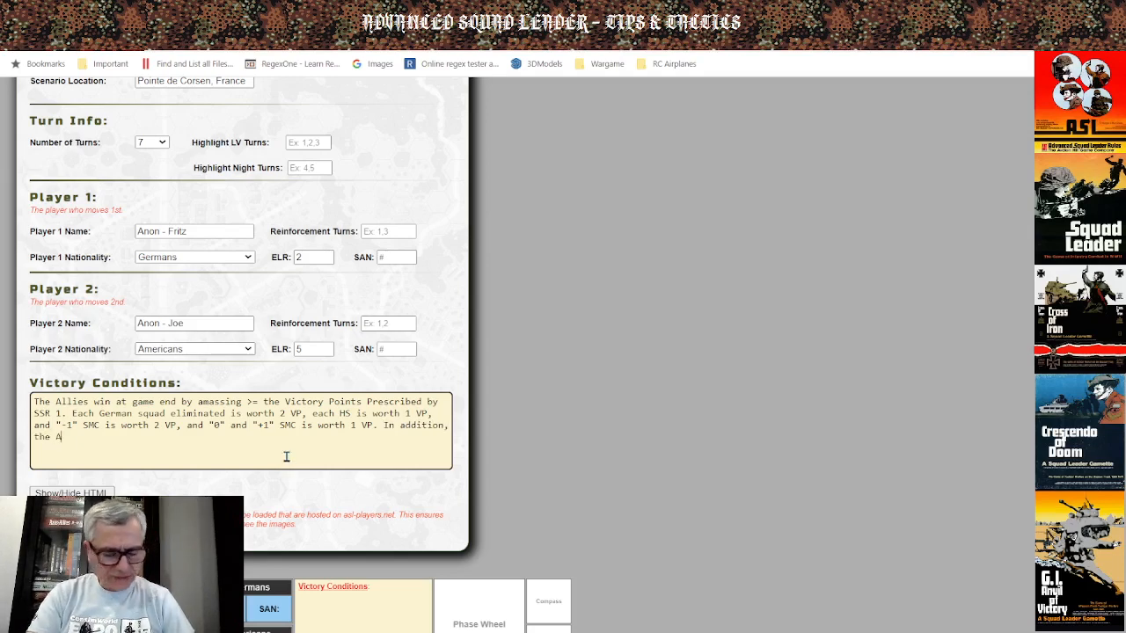
type("llies win ")
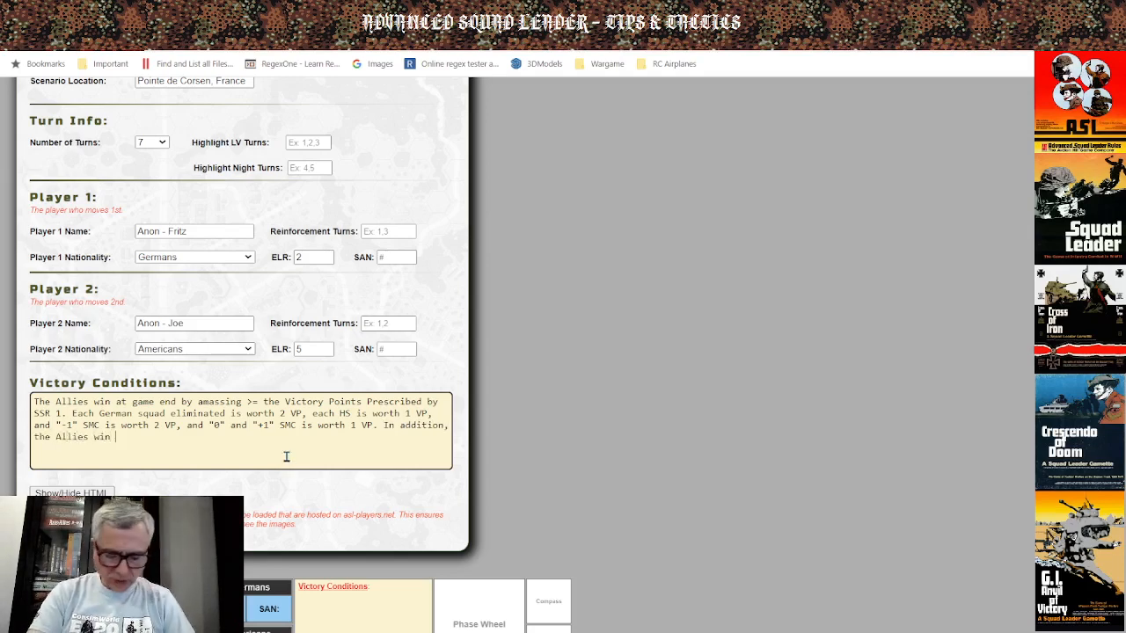
type("auto")
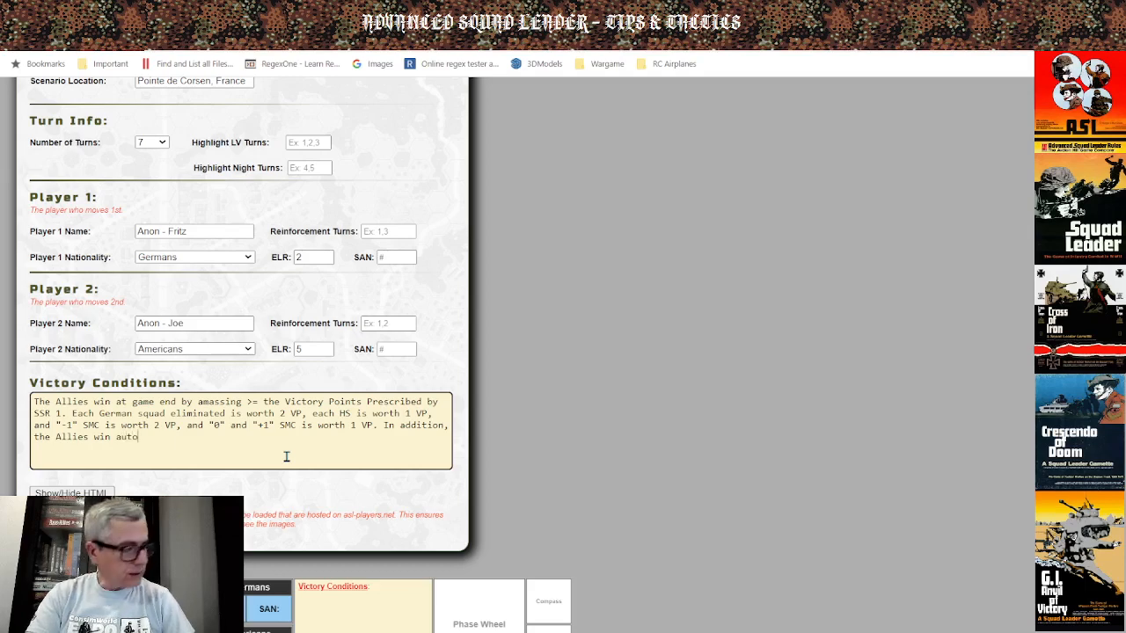
type("matically")
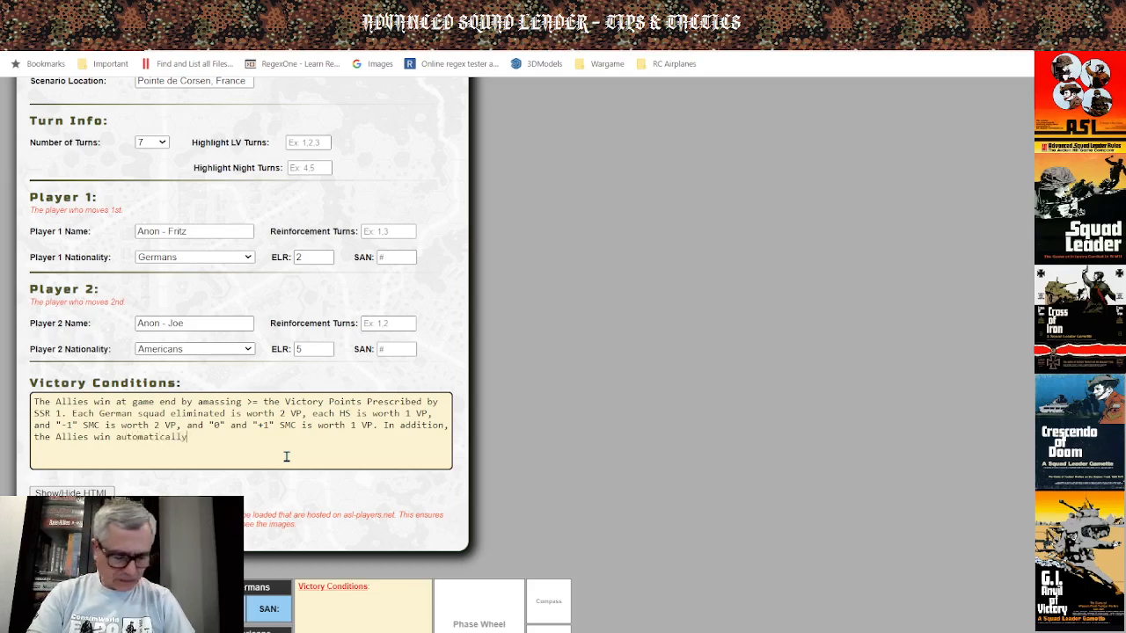
type(" at the en")
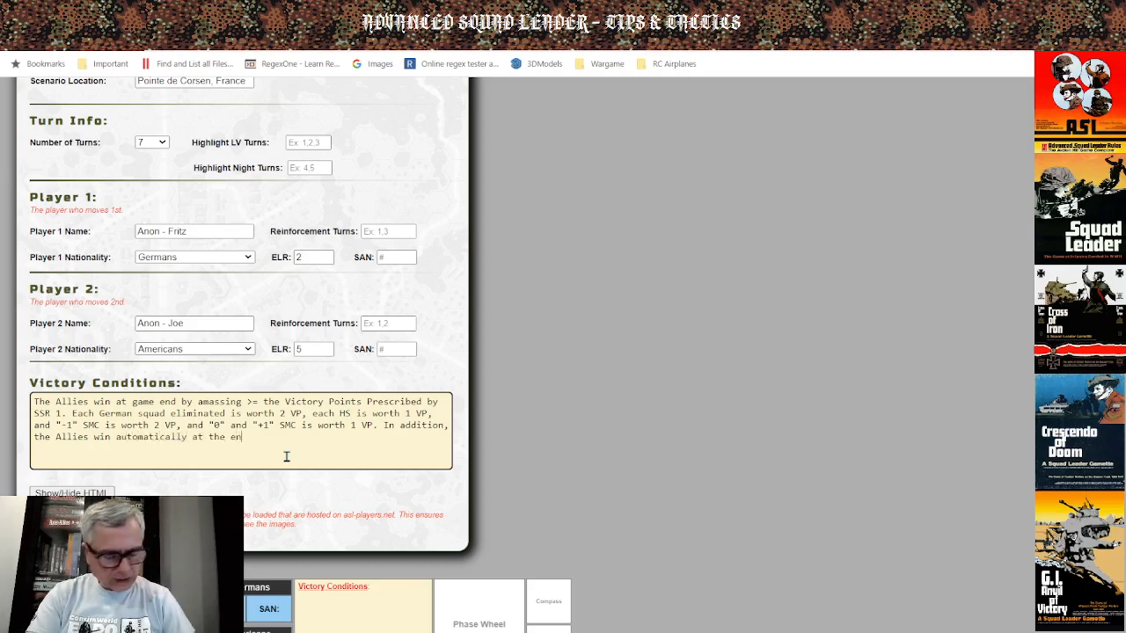
type("d of ")
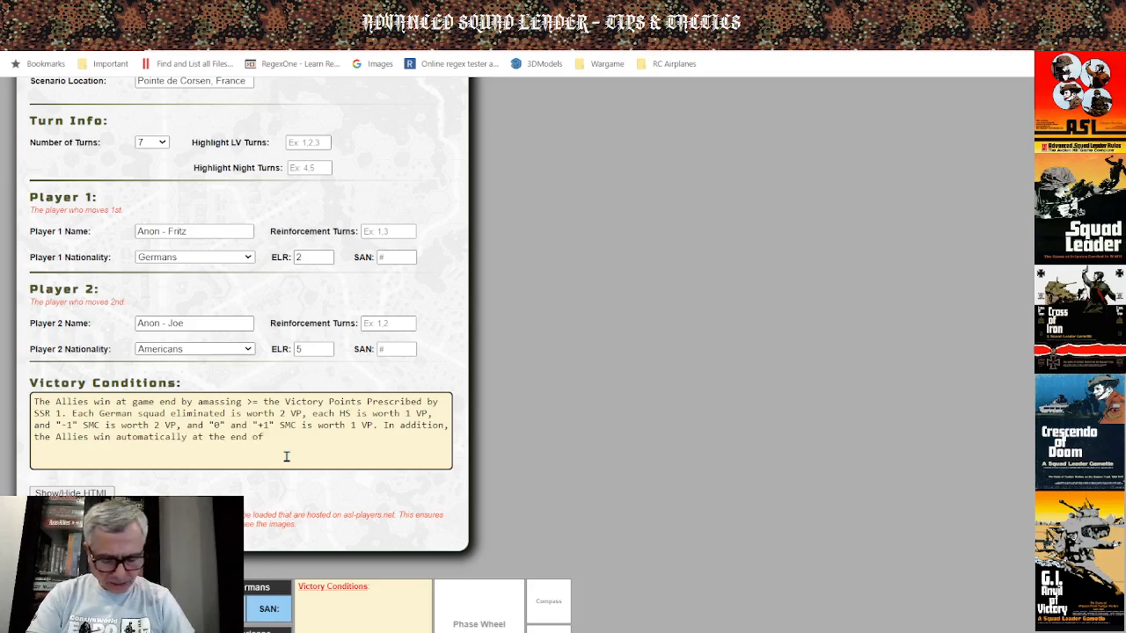
type("Game")
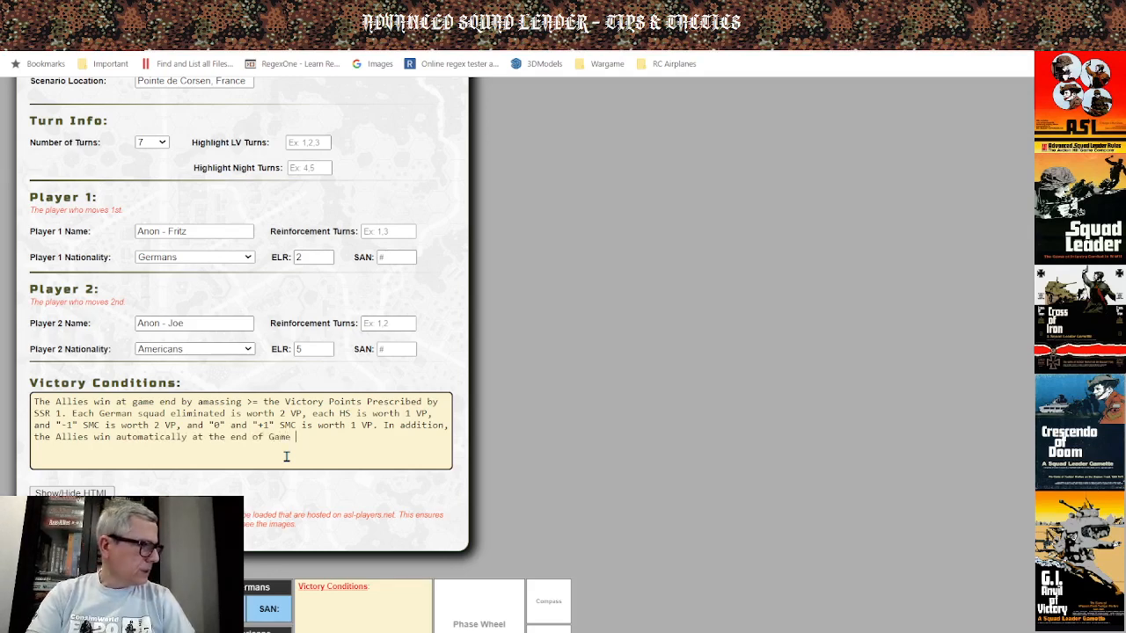
type(" Turn 4")
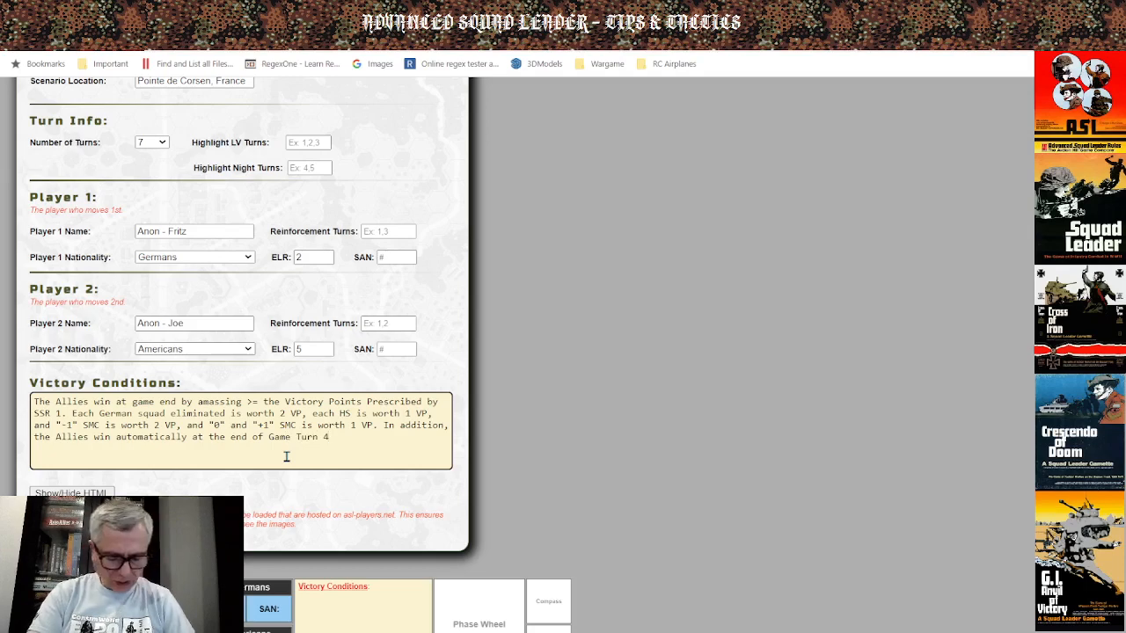
Extend the automatic victory clause with the condition "if they control >= 30 hill hexes".
type(" if they ")
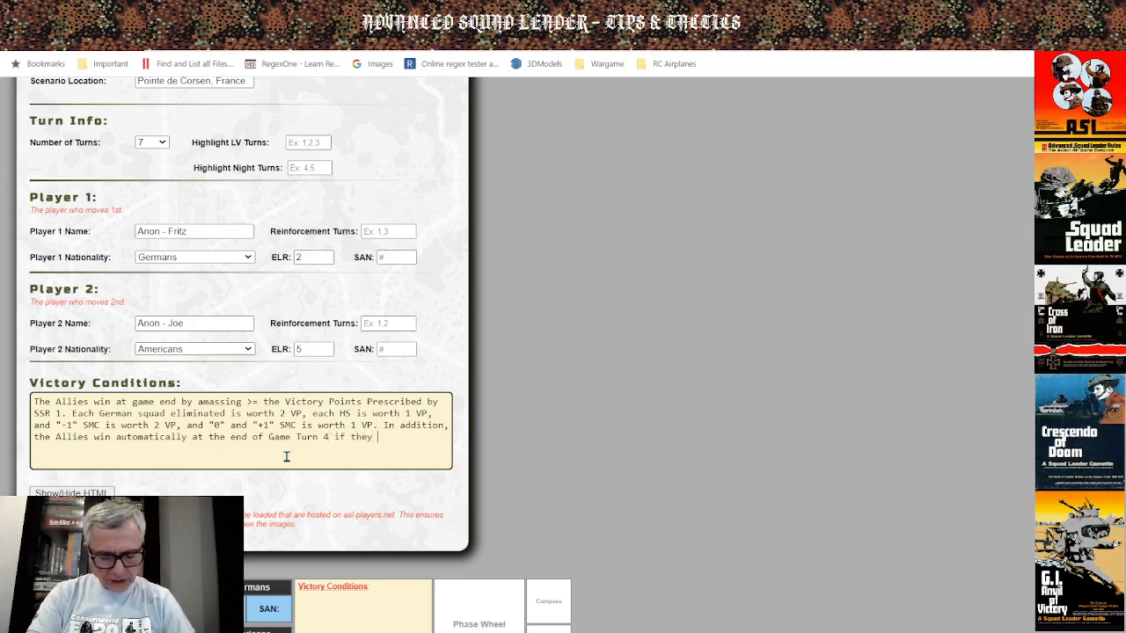
type("control")
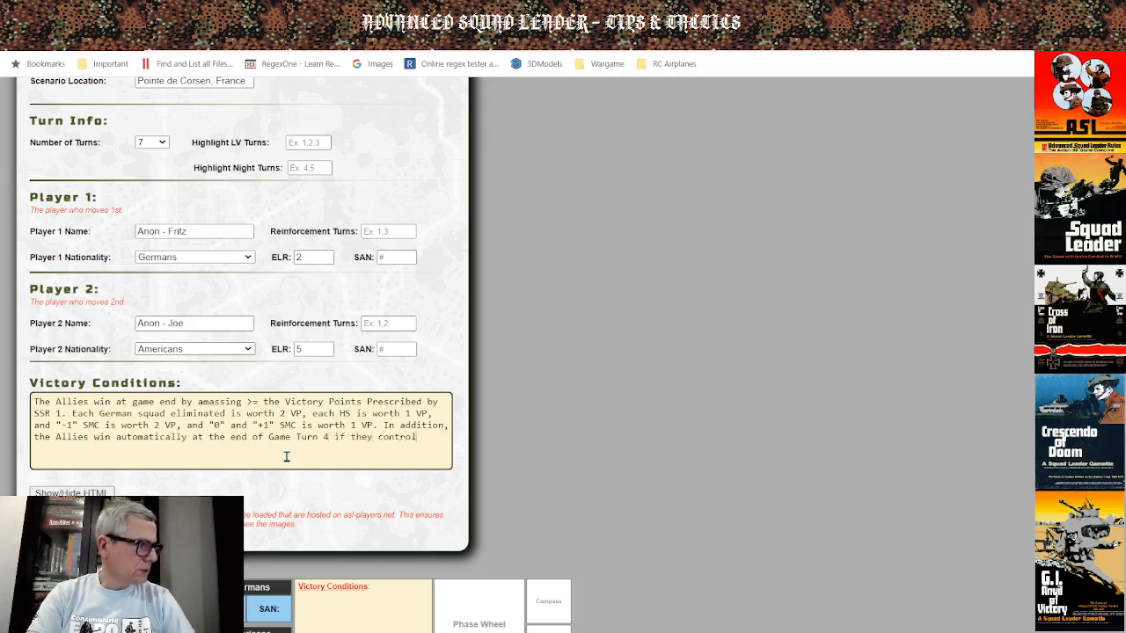
type(" >")
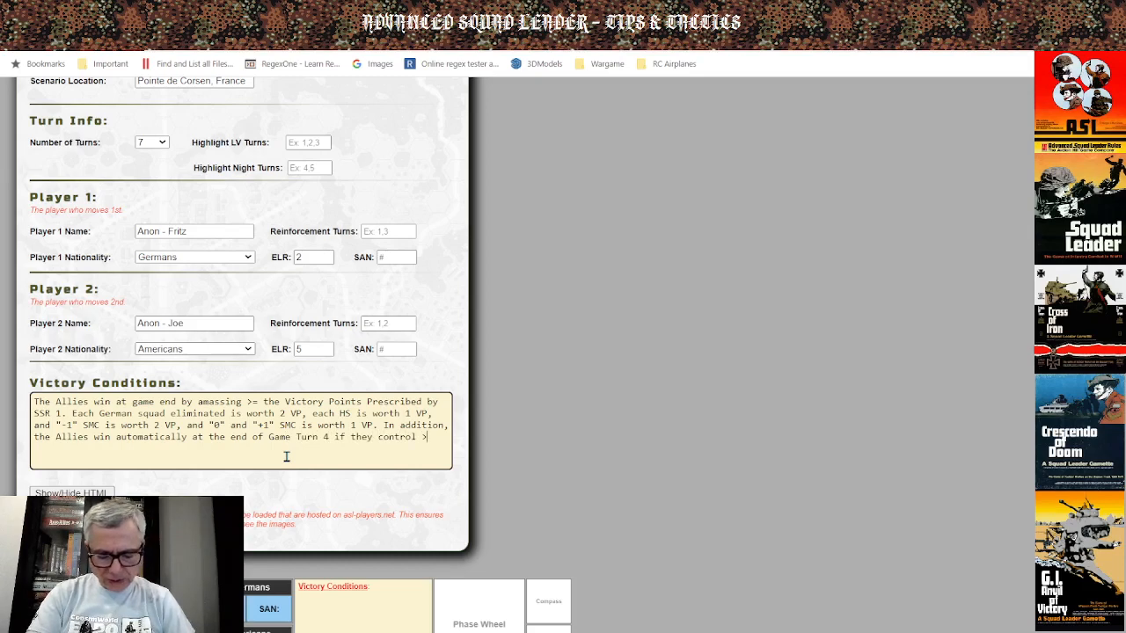
type("=")
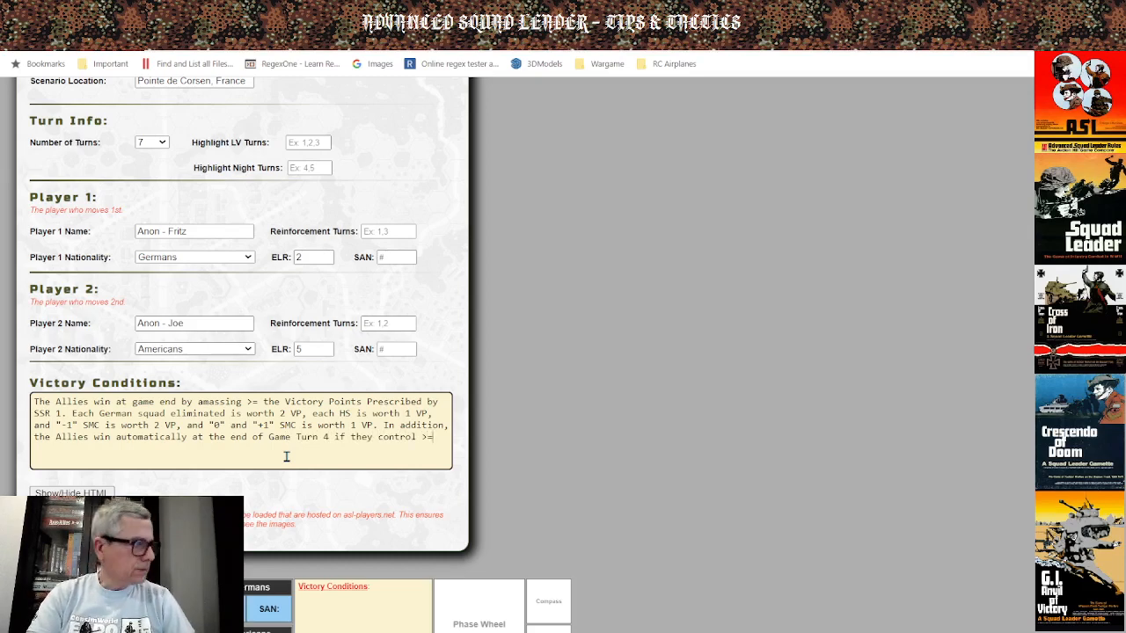
type(" 3")
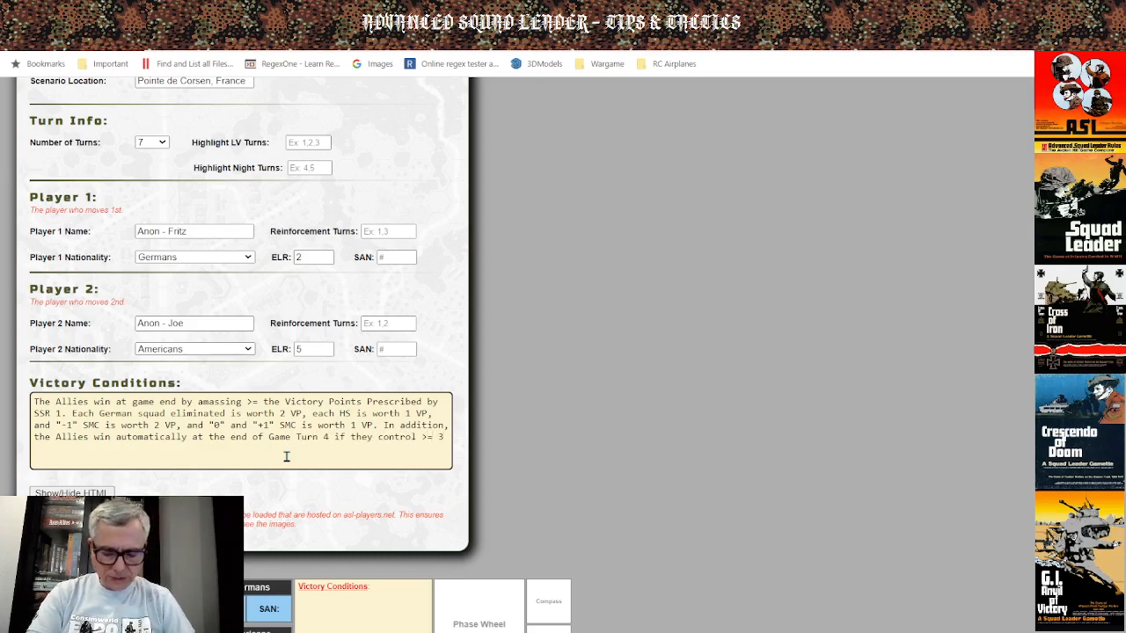
type("0 hil")
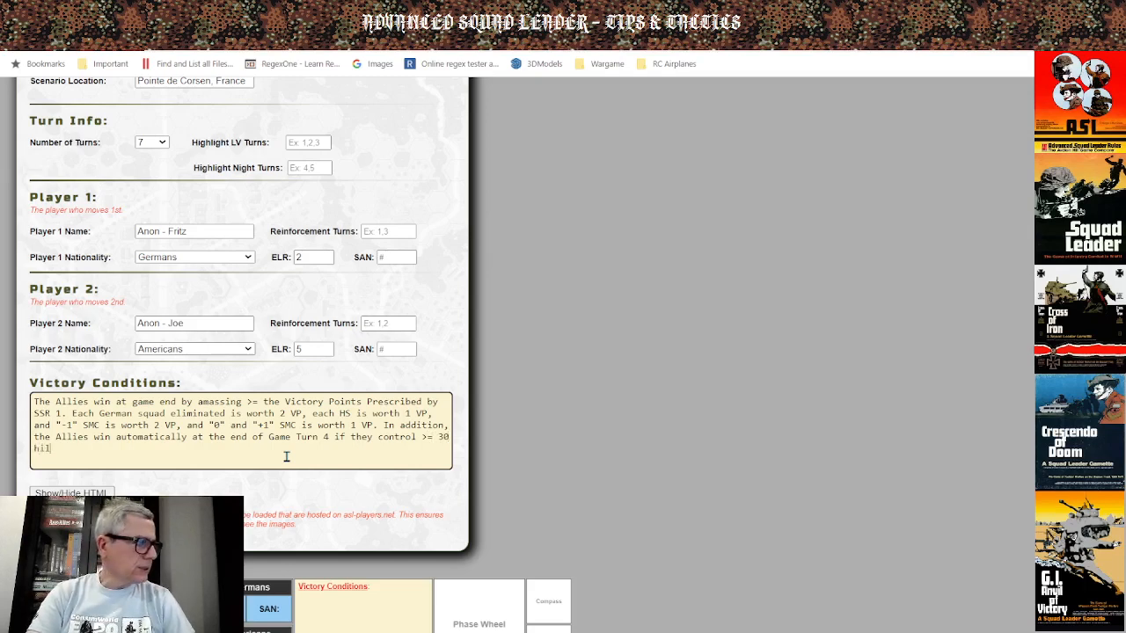
type("l hexes")
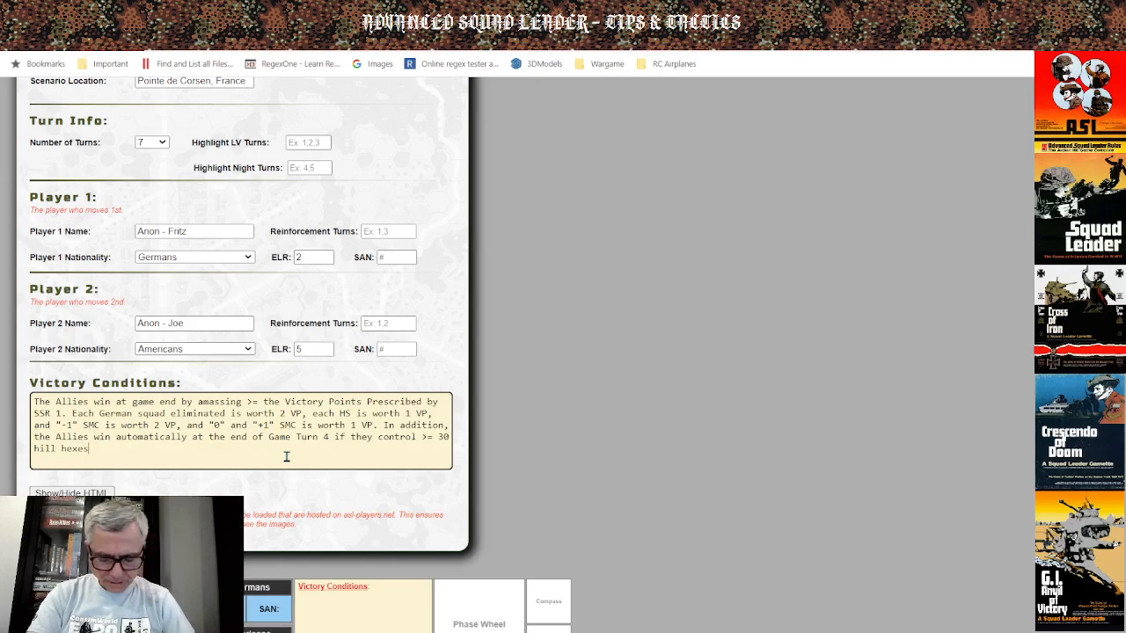
Add the closing sentence "All hill hexes are controlled by the Germans at the beginning of the game." to the Victory Conditions.
type(". All h")
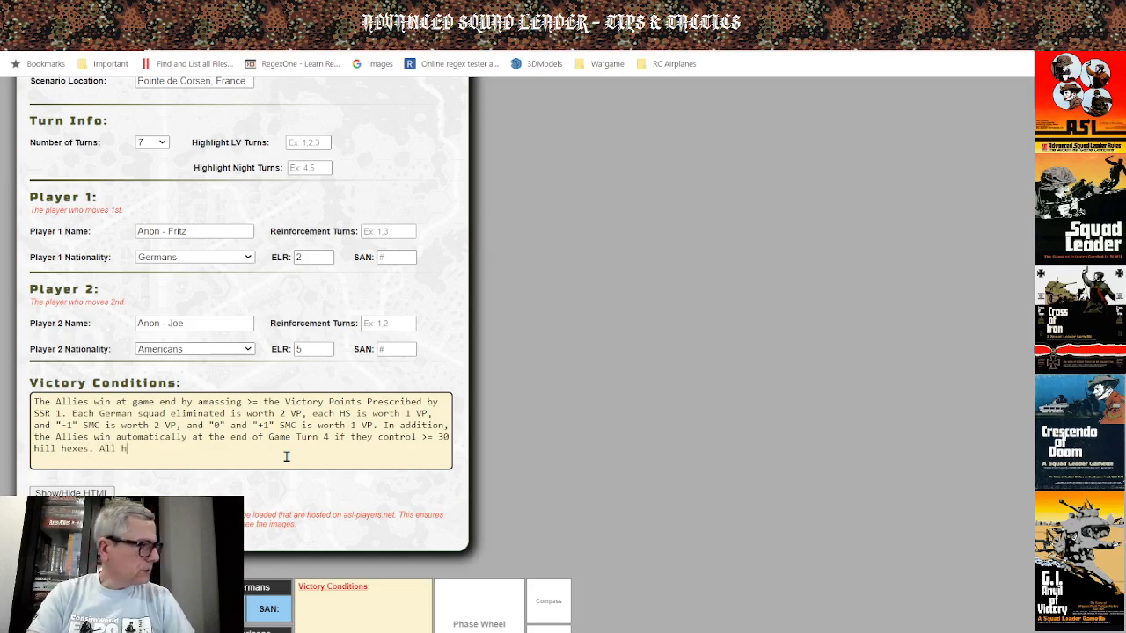
type("ill hexes are ")
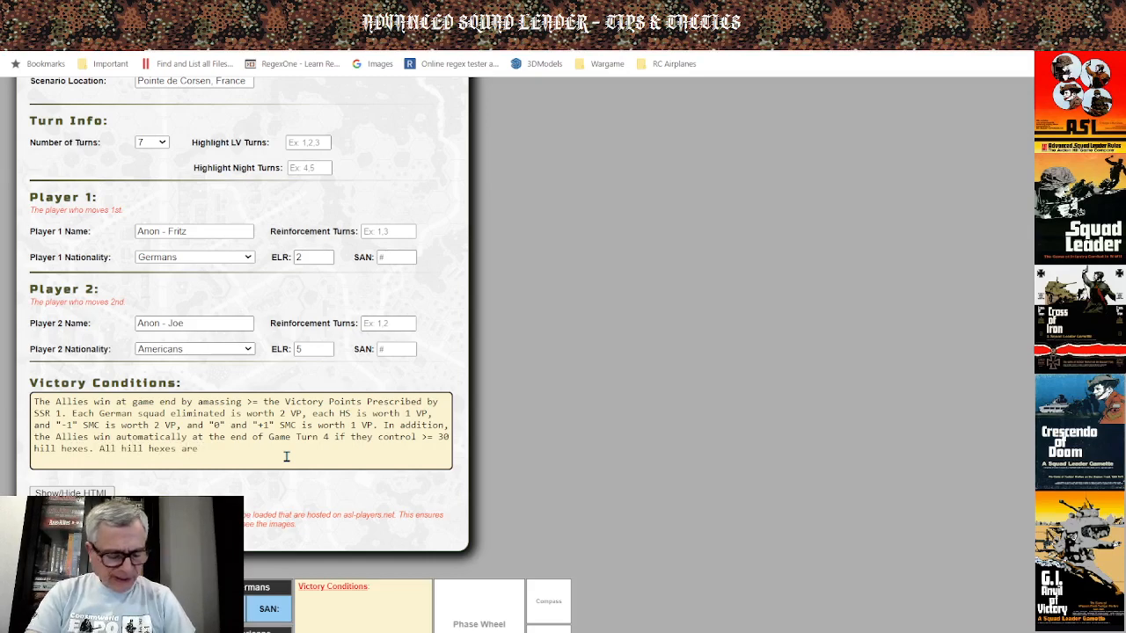
type("contro")
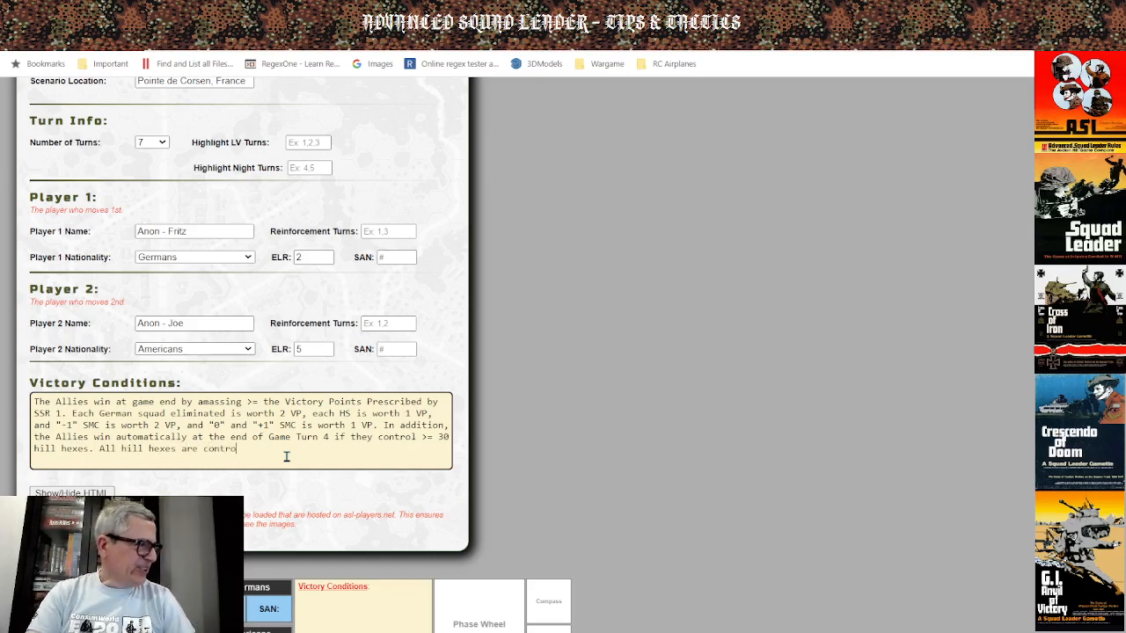
type("lle")
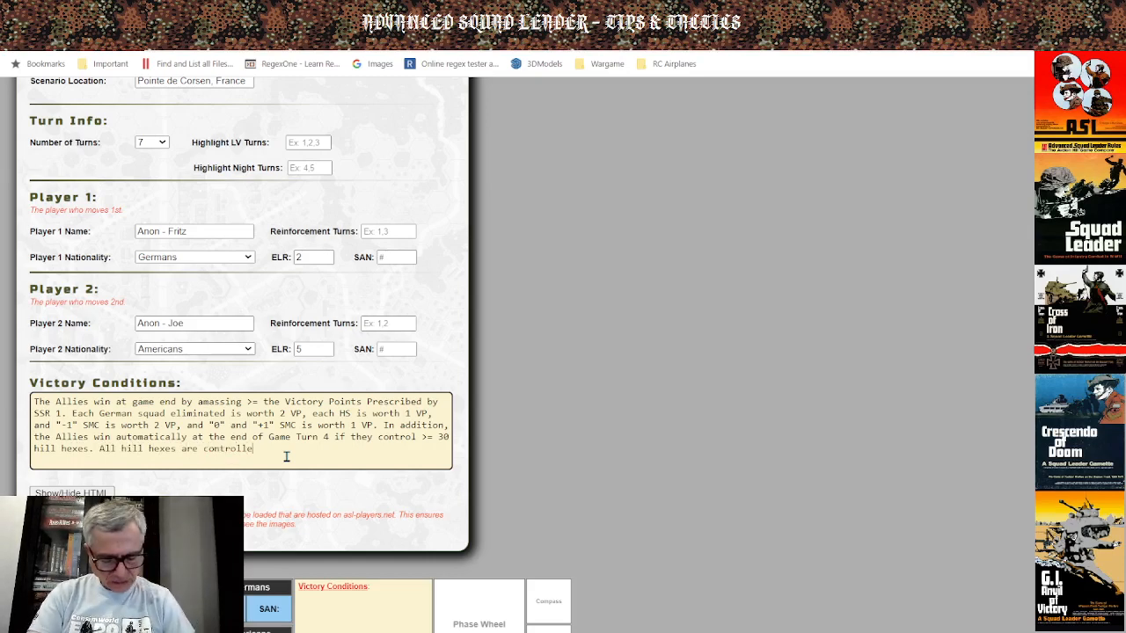
type("d by the Ger")
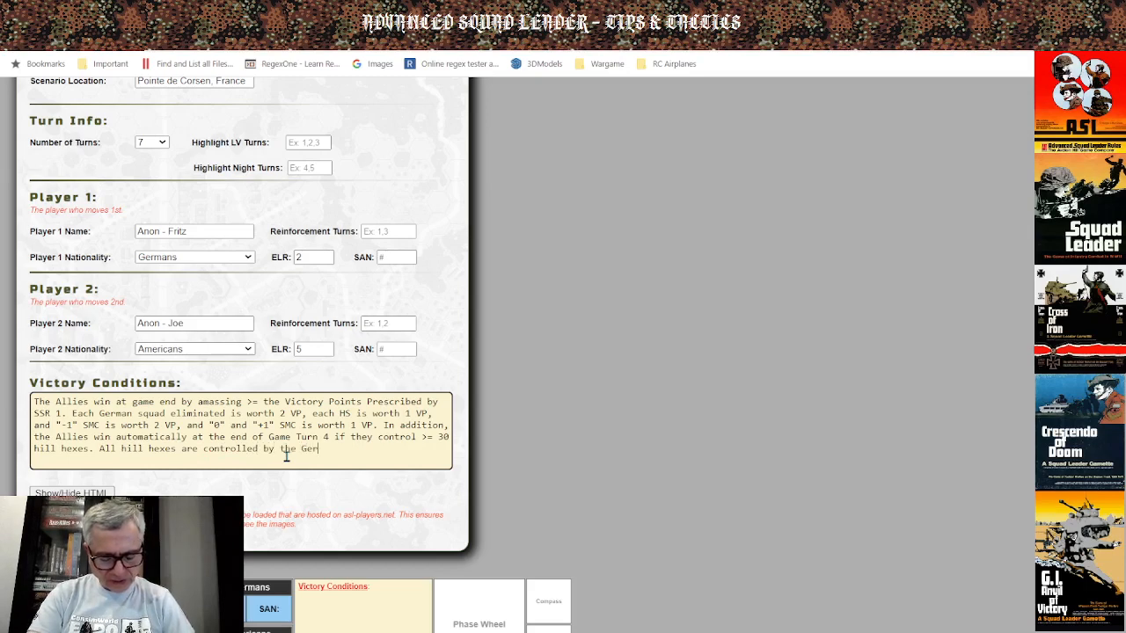
type("mans at the b")
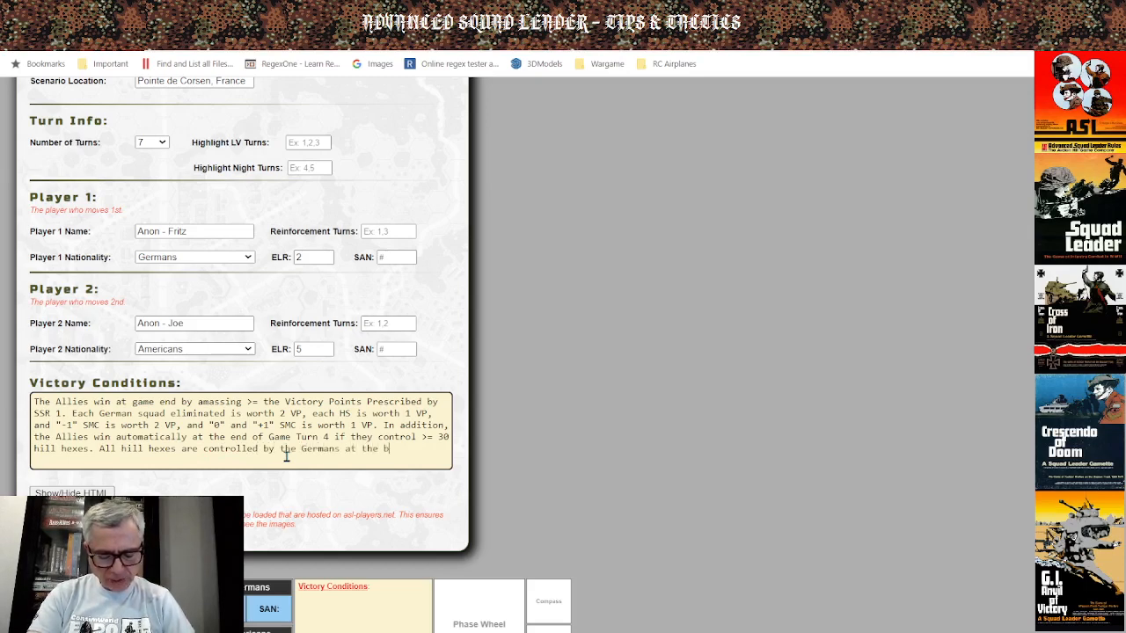
type("g")
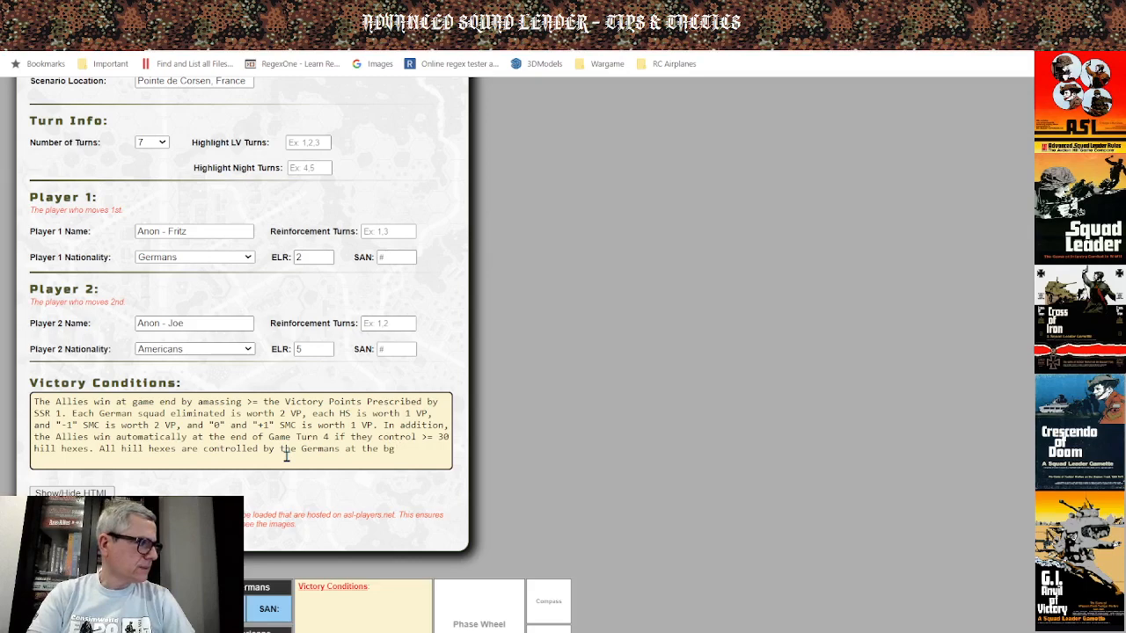
key("BackSpace")
type("egini")
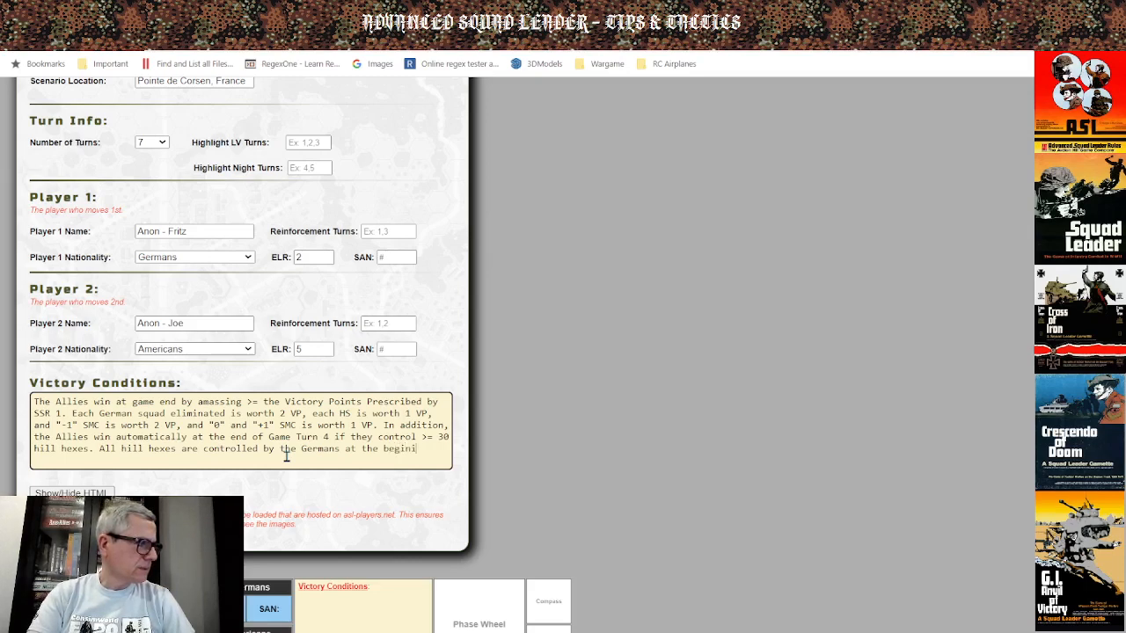
key("BackSpace")
type("ning")
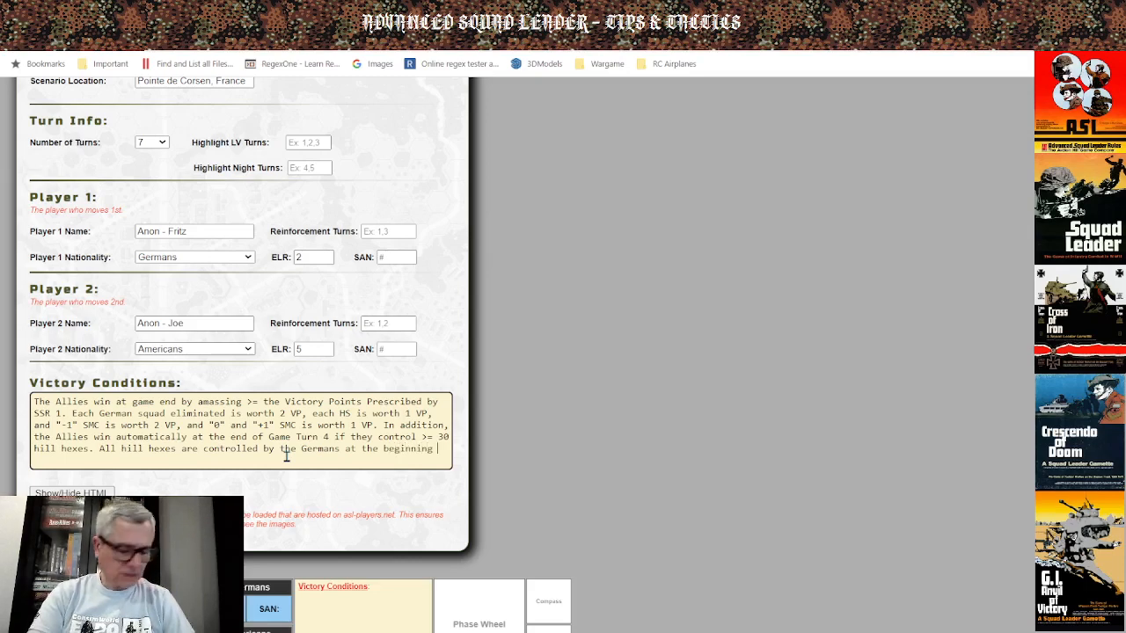
type(" of the game")
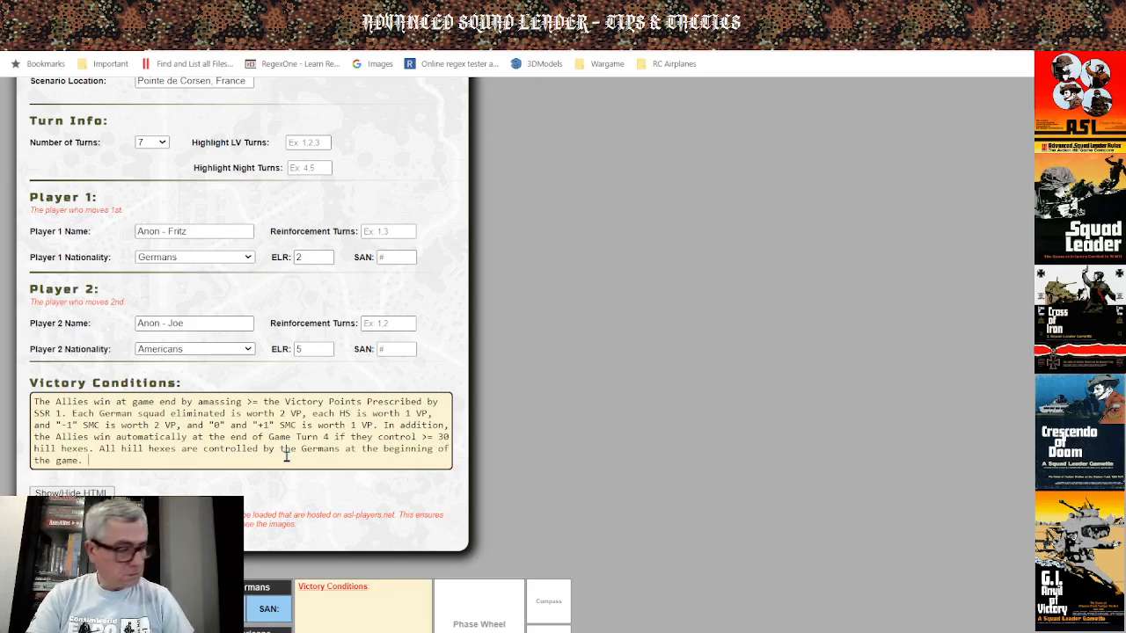
type(".")
Show the generated HTML for the scenario information table and copy it to the clipboard.
scroll(284, 455, "down", 1)
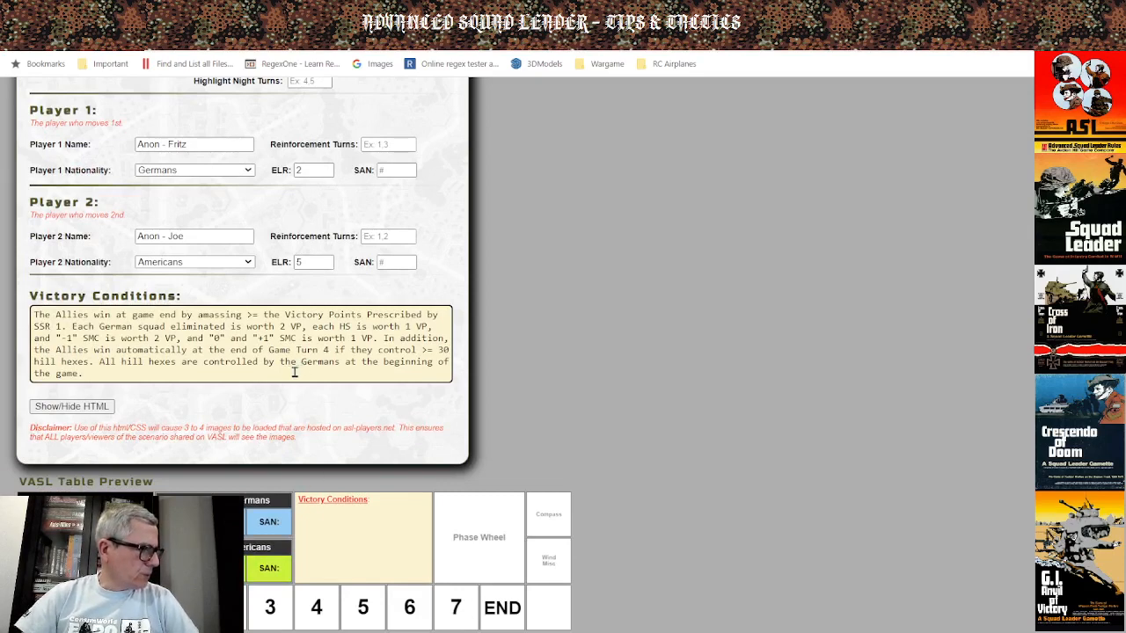
left_click(87, 410)
scroll(170, 261, "down", 3)
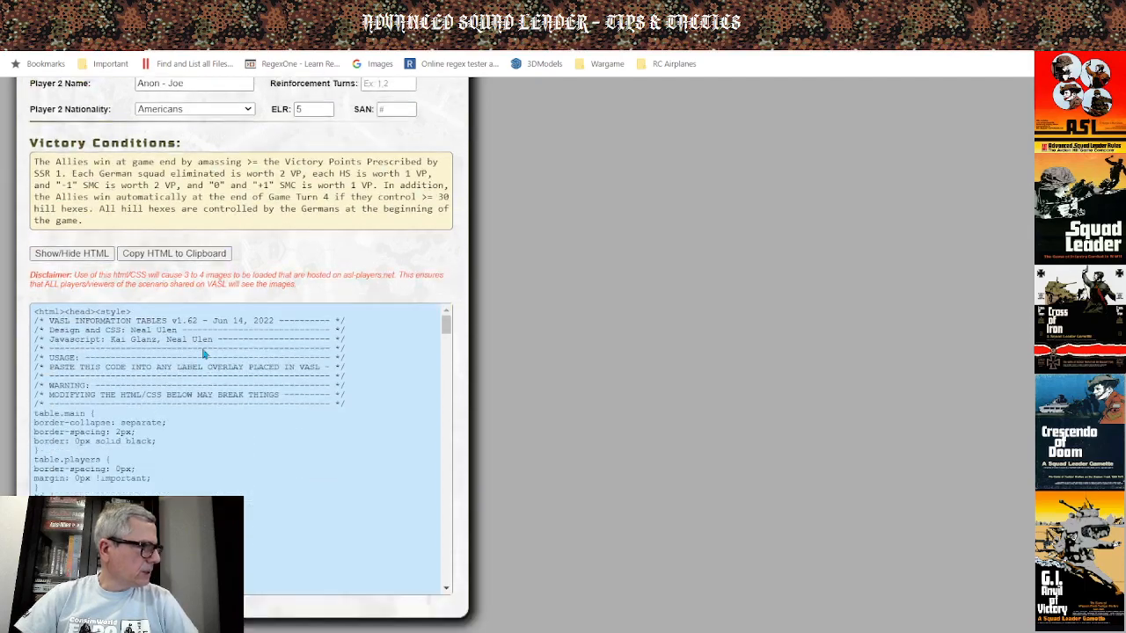
left_click(171, 125)
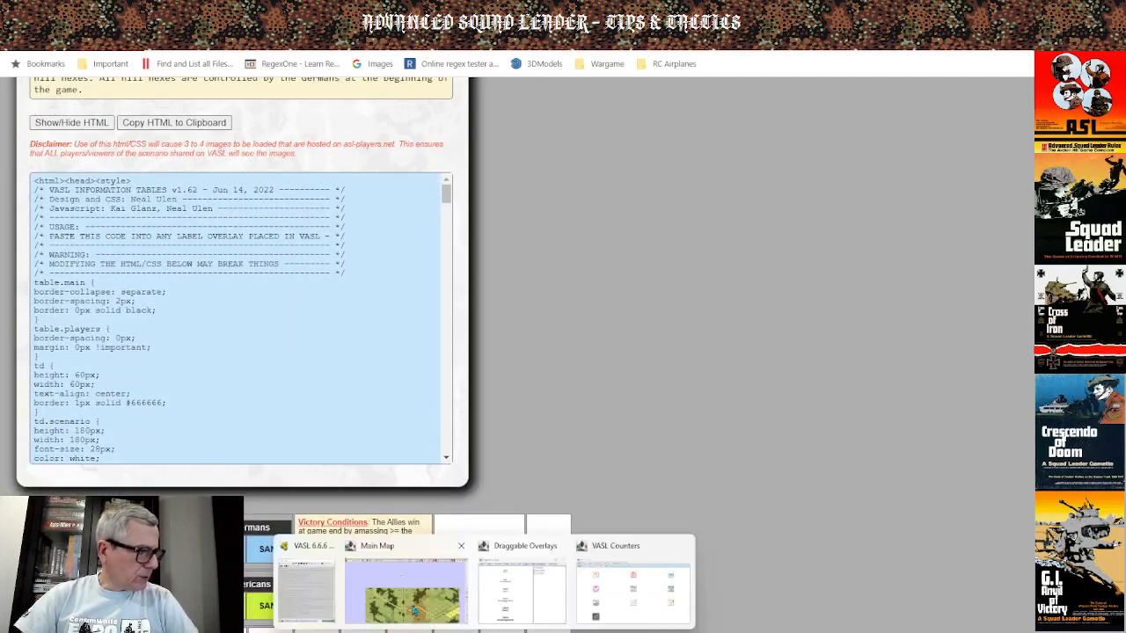
Switch to the VASL main map and replace the first-line text of the label above the boards with the copied HTML.
left_click(415, 611)
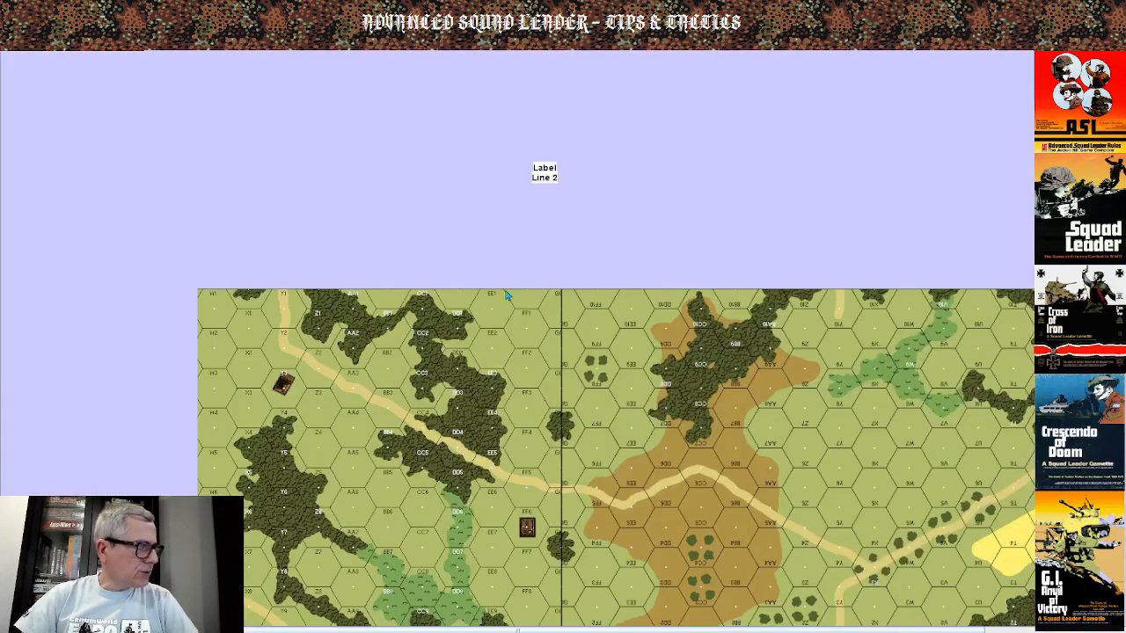
right_click(552, 176)
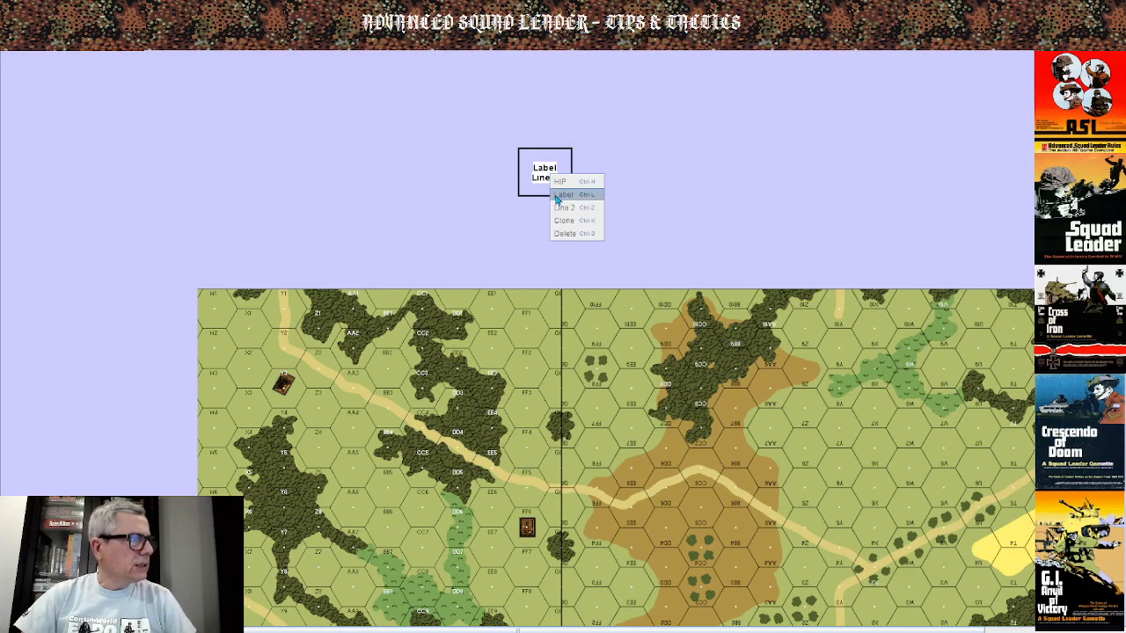
left_click(563, 194)
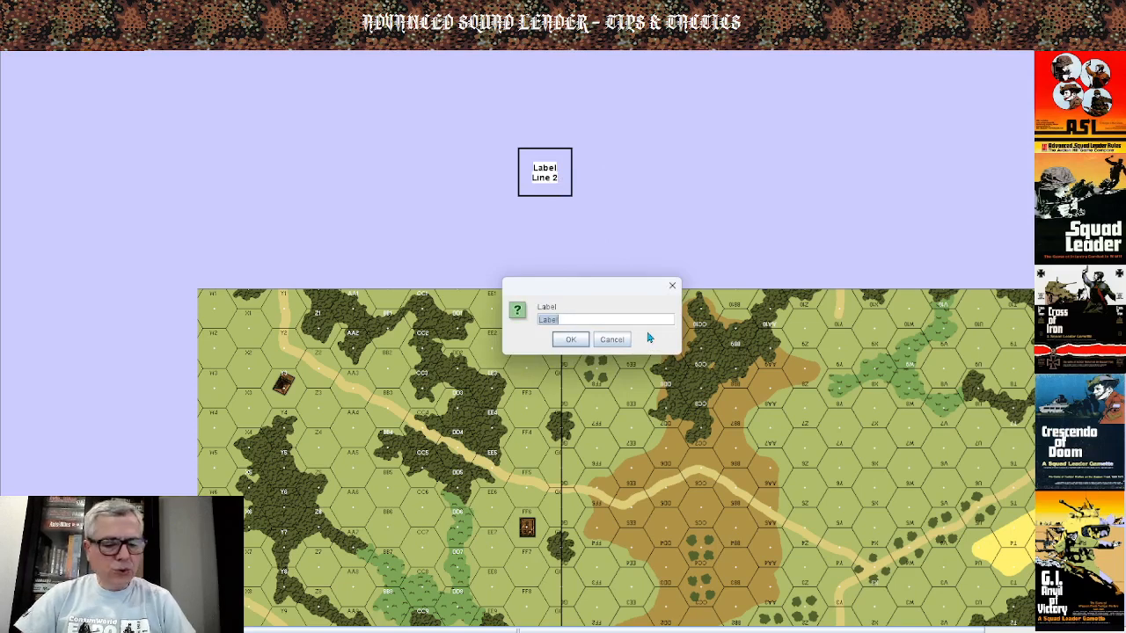
key("ctrl+v")
left_click(570, 340)
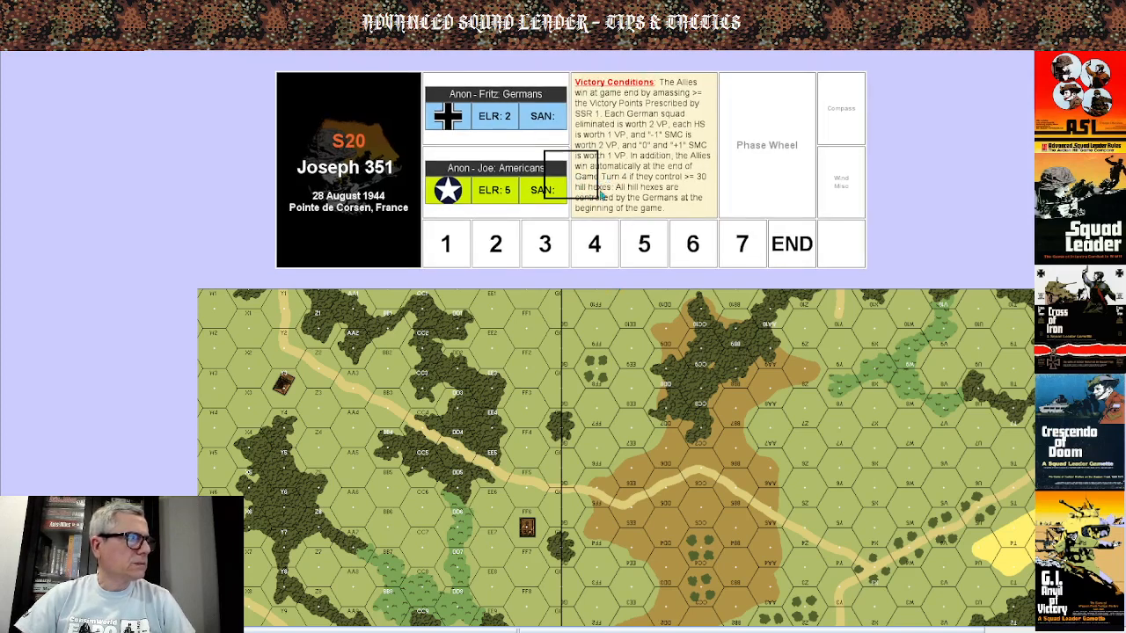
Reposition the scenario information table in the empty area just above the boards, clear of the hexes, and deselect it.
left_click_drag(603, 194, 619, 343)
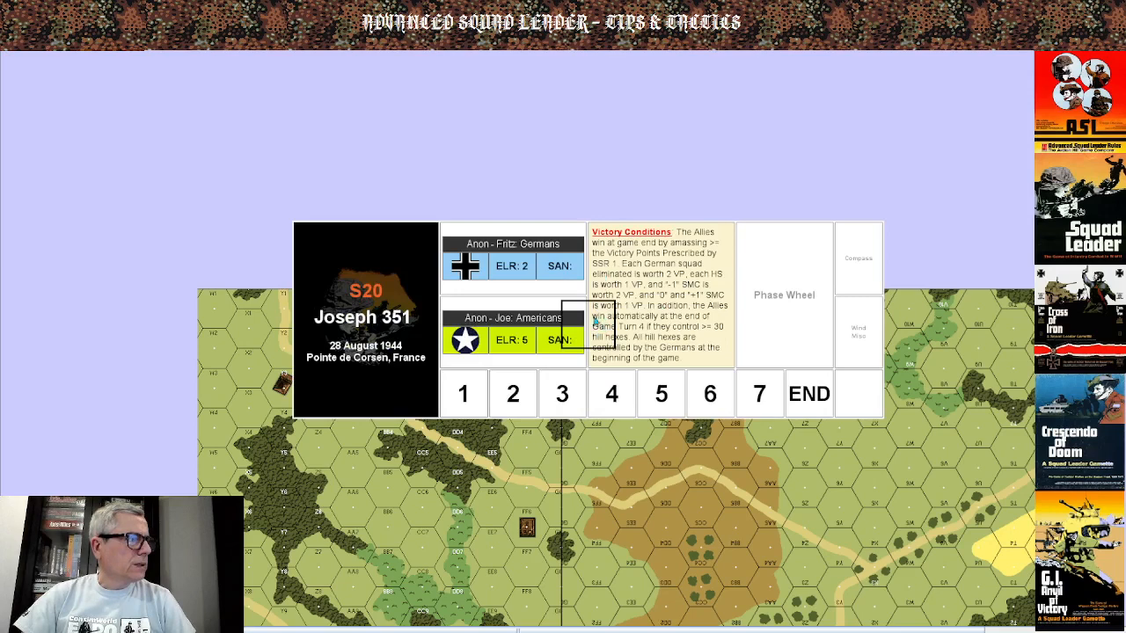
left_click_drag(594, 332, 617, 213)
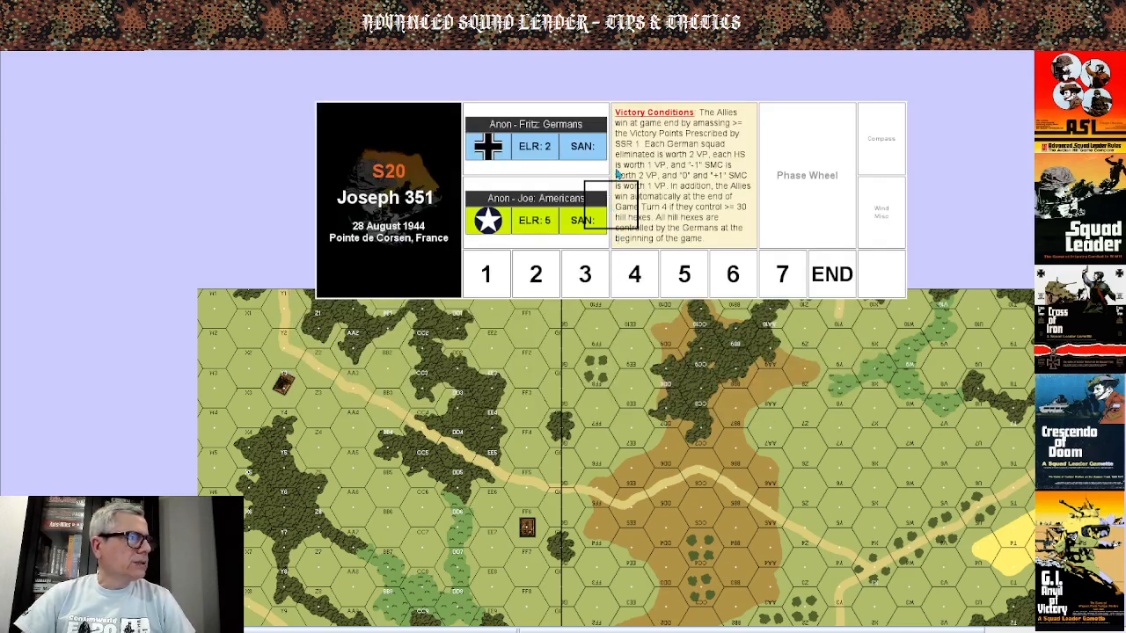
left_click_drag(609, 218, 594, 219)
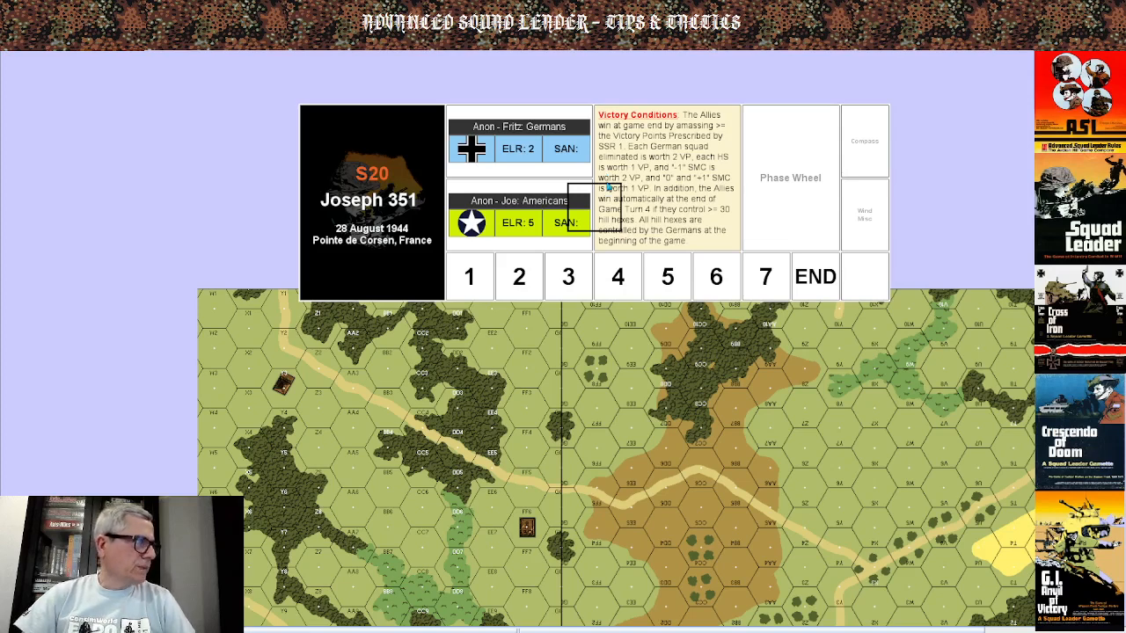
left_click_drag(634, 215, 635, 186)
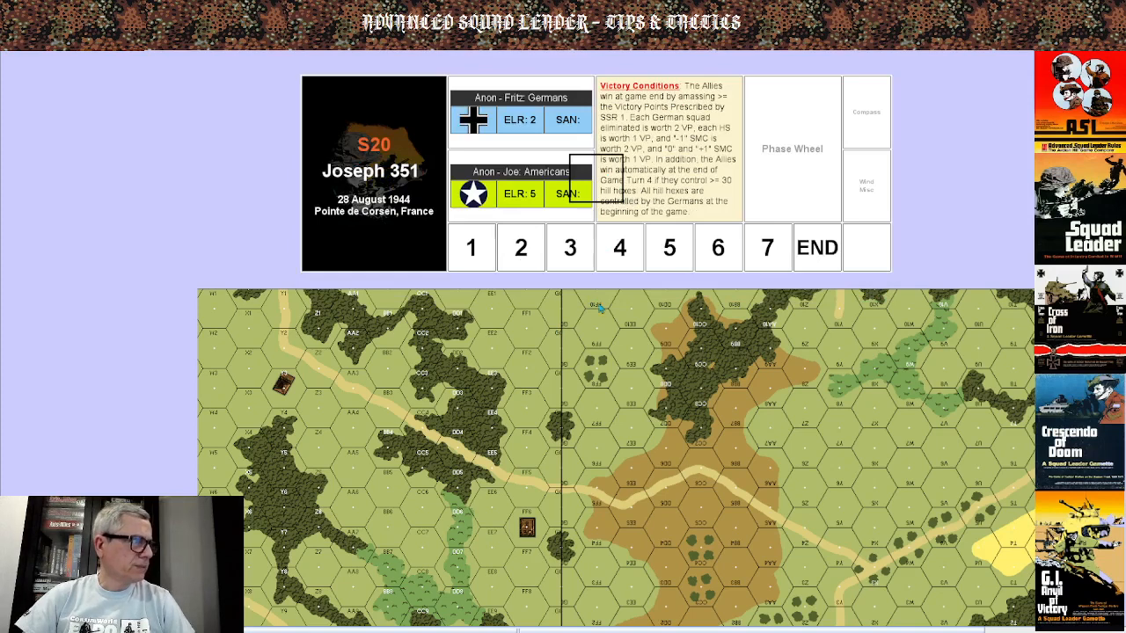
left_click(728, 318)
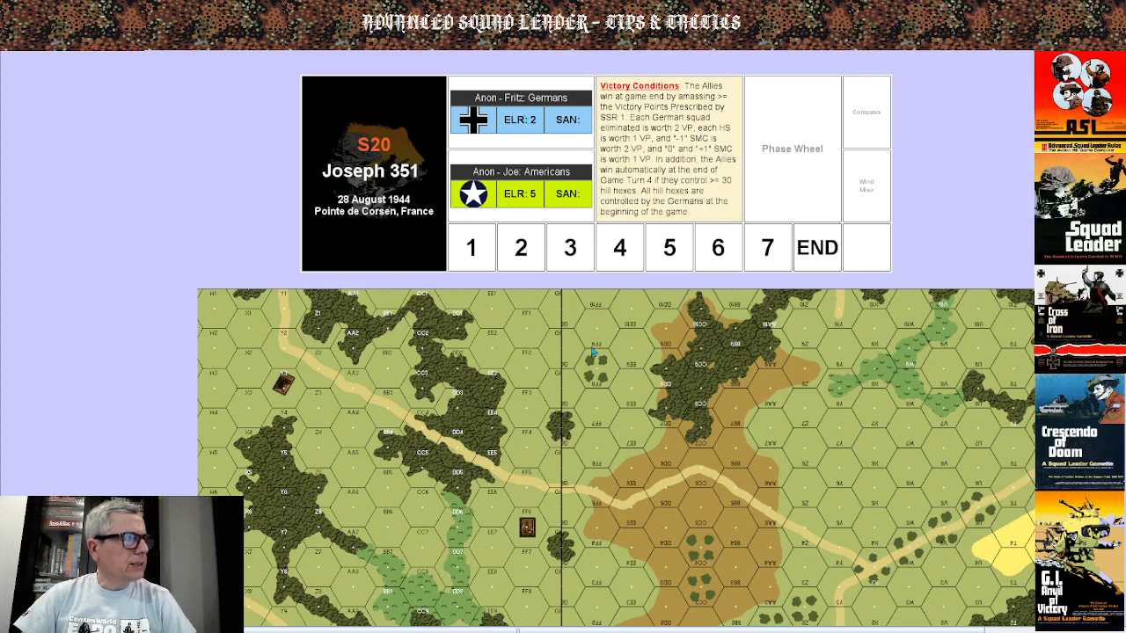
Edit the first-line text of the label just below the western board, starting it with "<html>Elements of XXV Corps".
scroll(570, 223, "down", 2)
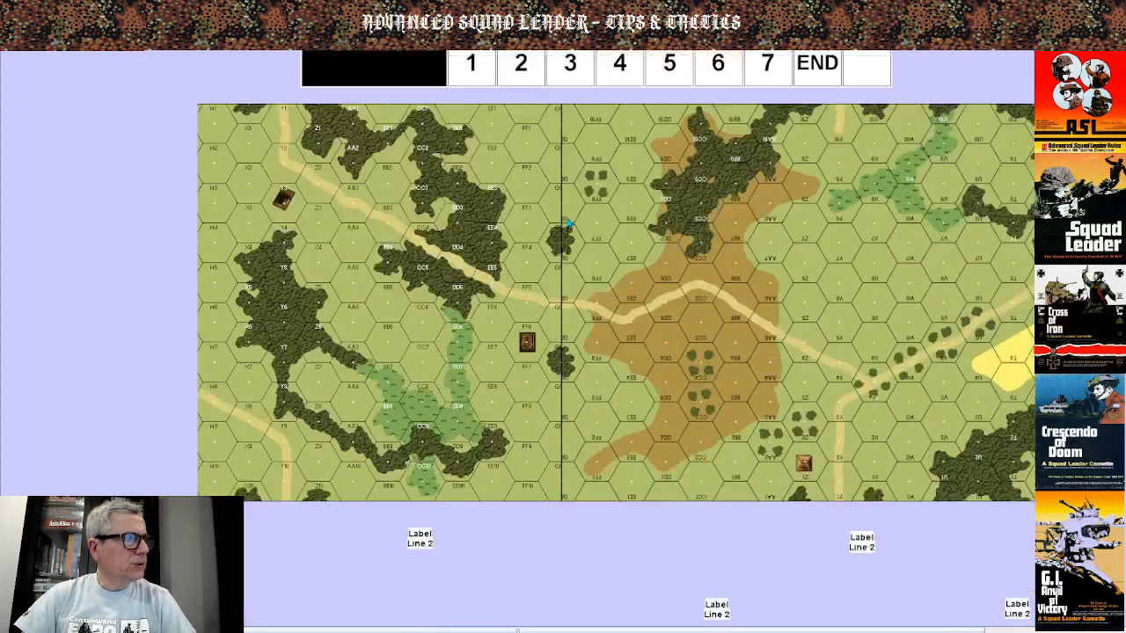
scroll(568, 222, "down", 1)
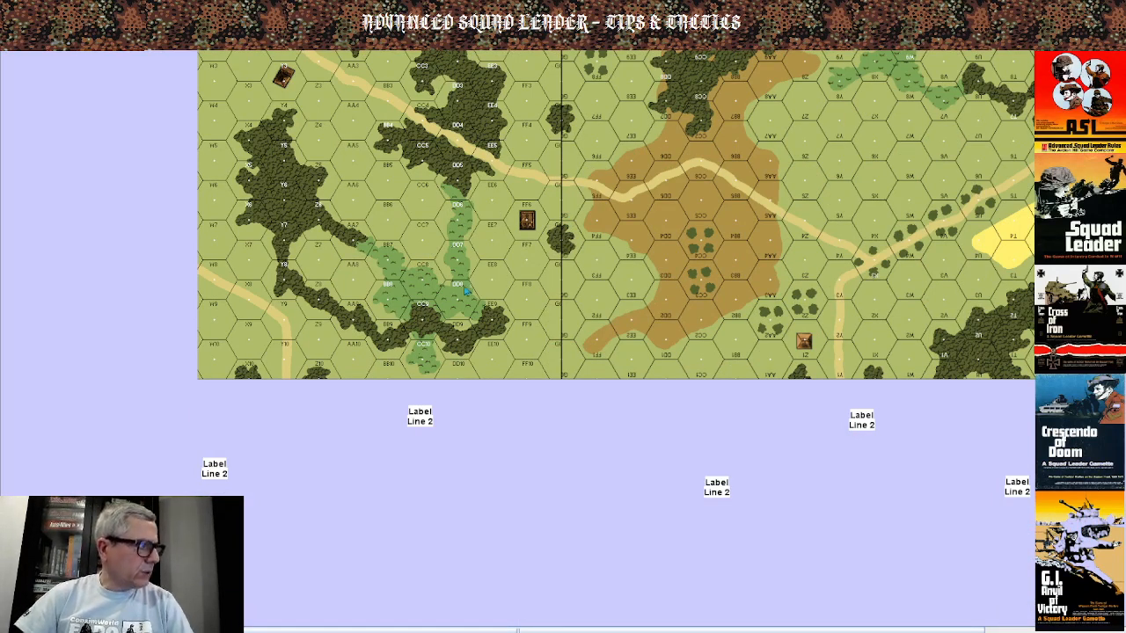
left_click(424, 422)
right_click(421, 420)
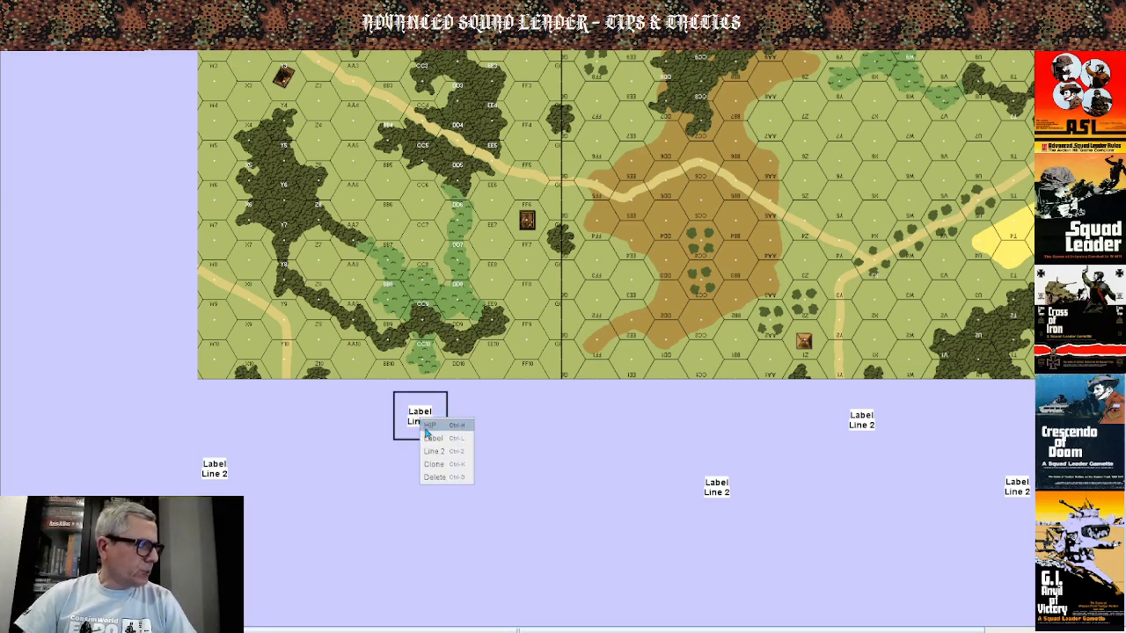
left_click(433, 439)
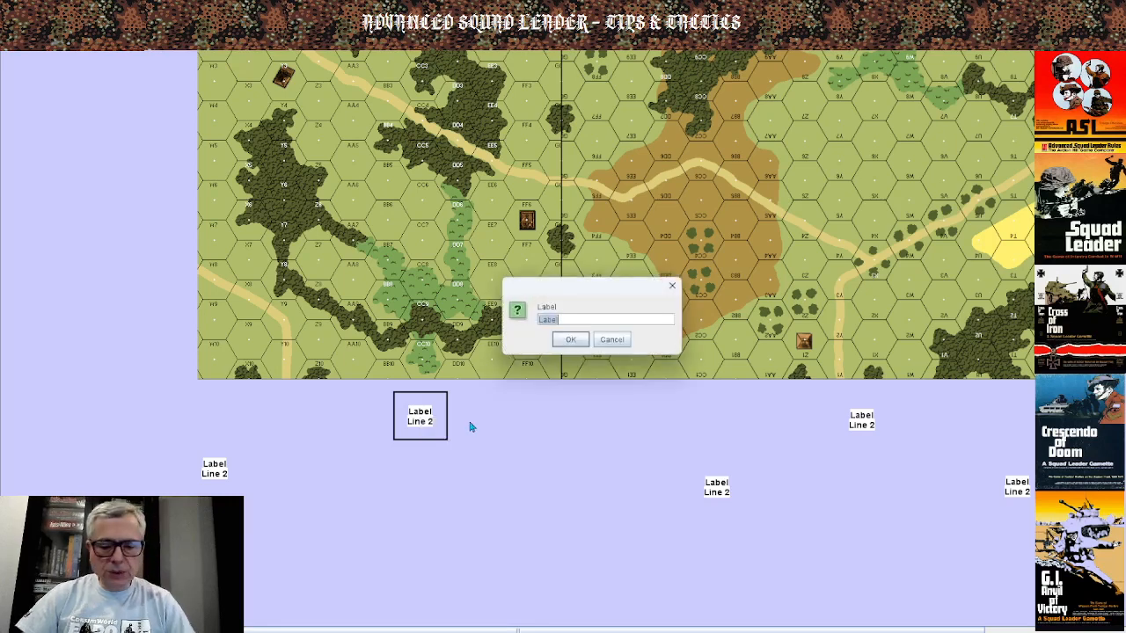
type("<html")
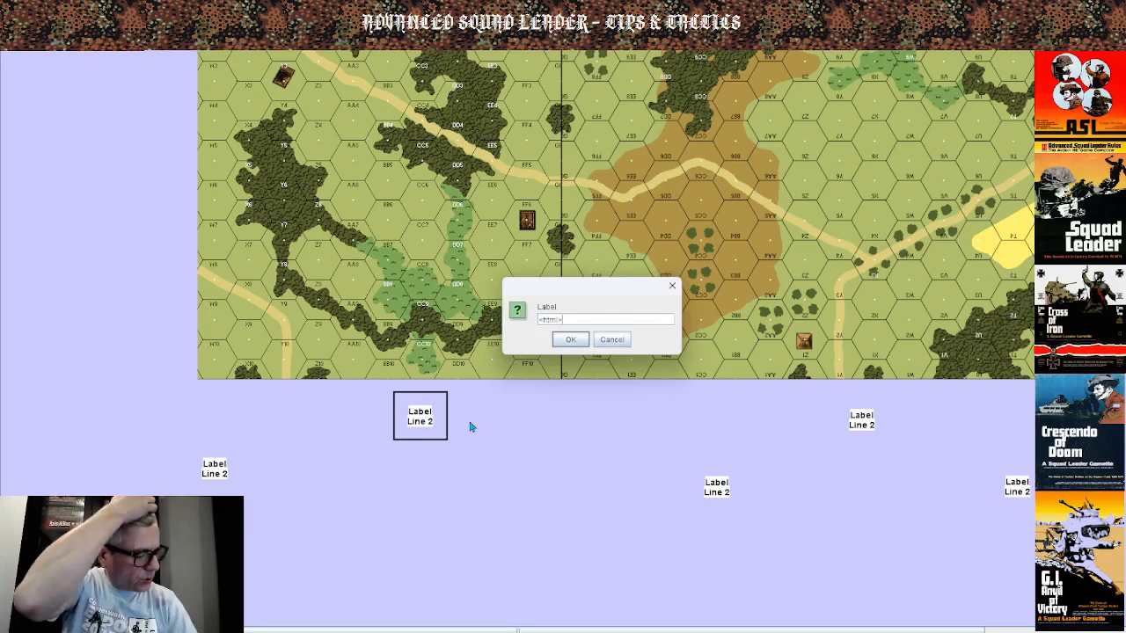
type(">Element")
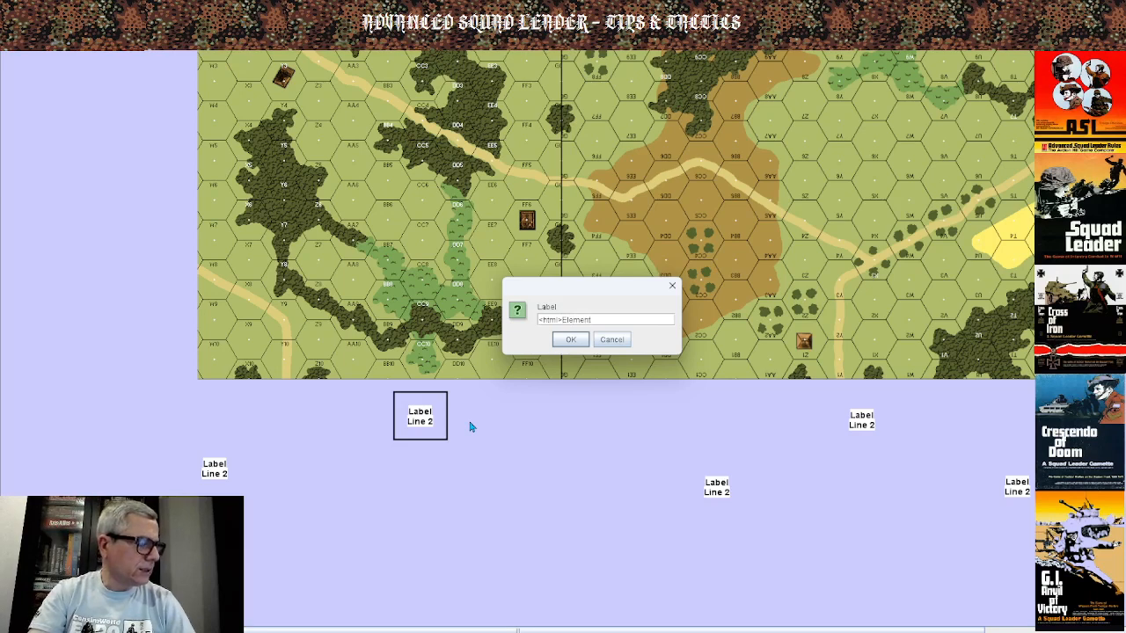
type("s of")
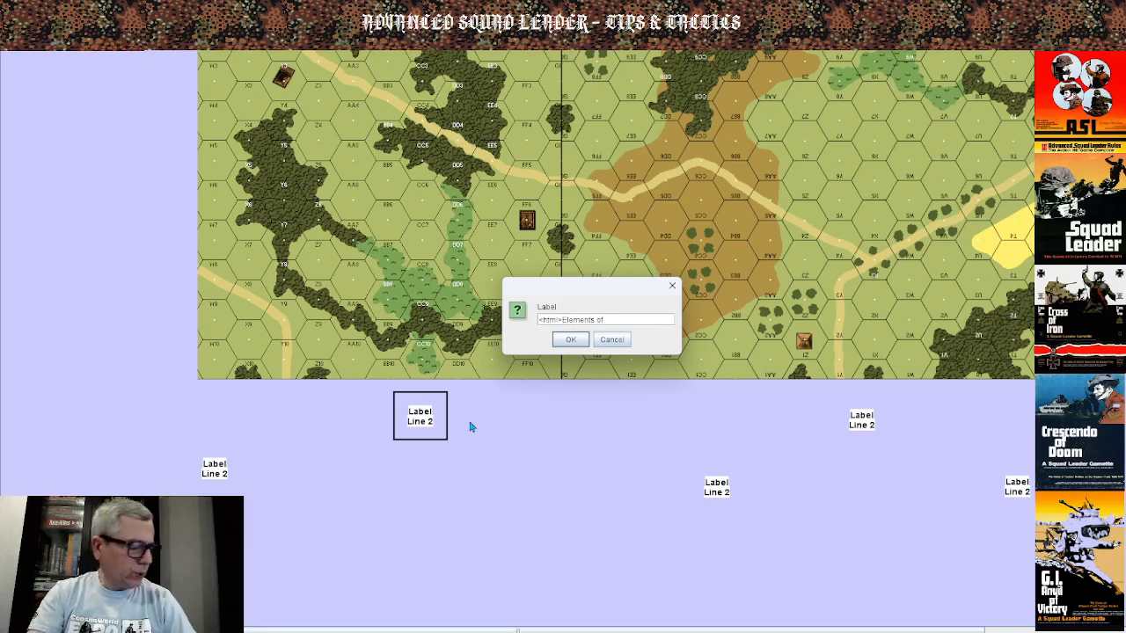
type(" XXV")
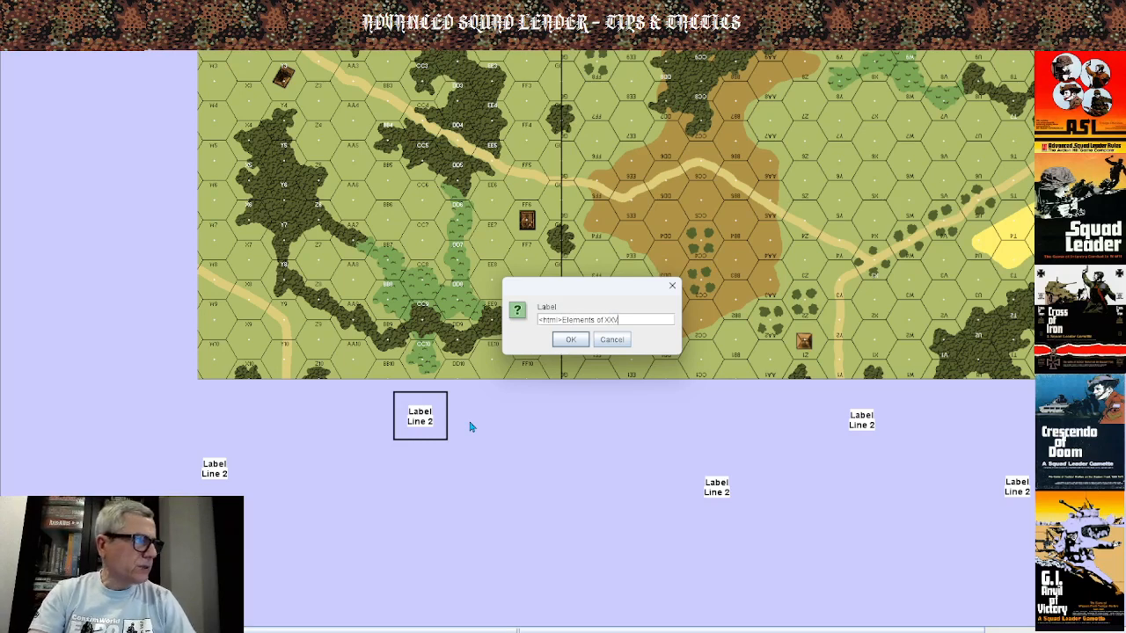
type(" Corps")
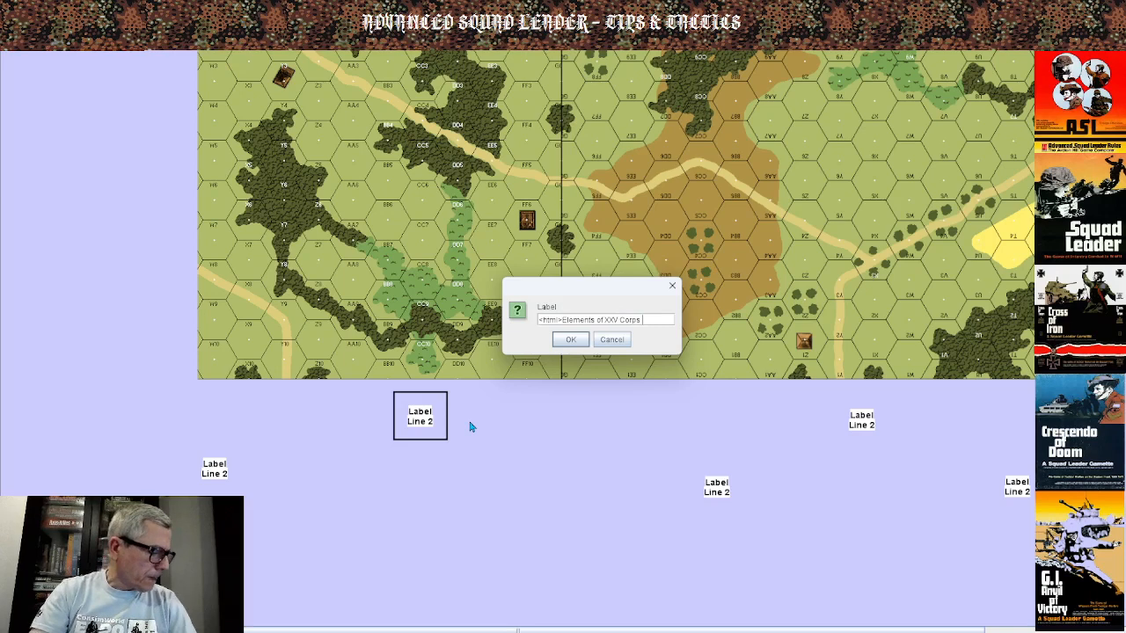
Continue the label's first-line text with "[ELR: 2] setup on/north-of hexrow BB on board".
type(" (ELR")
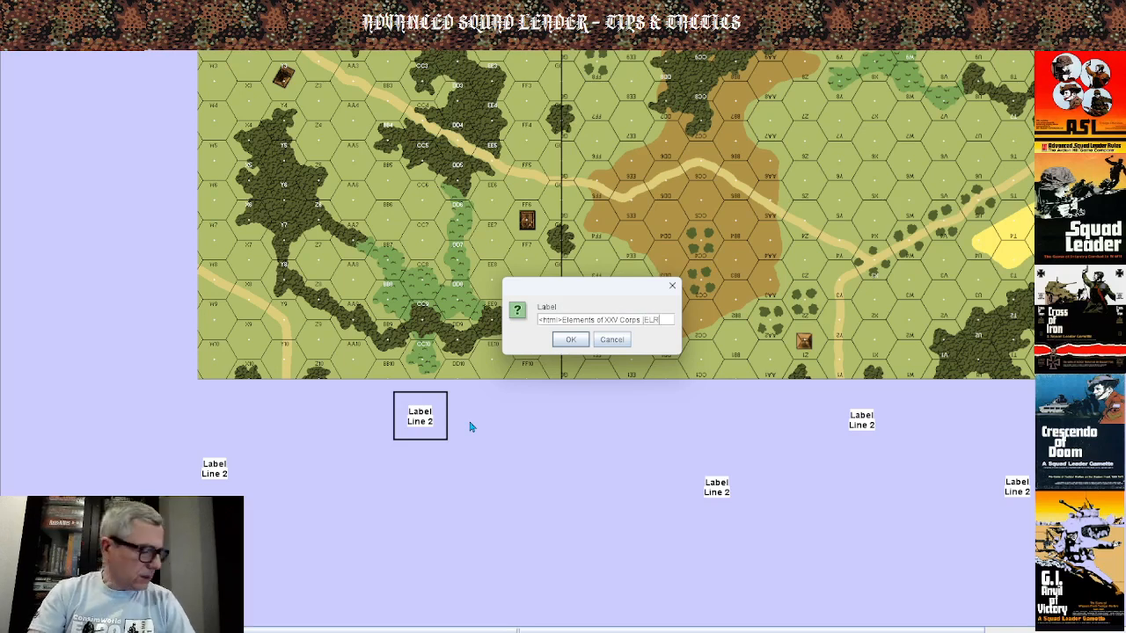
type(": 2")
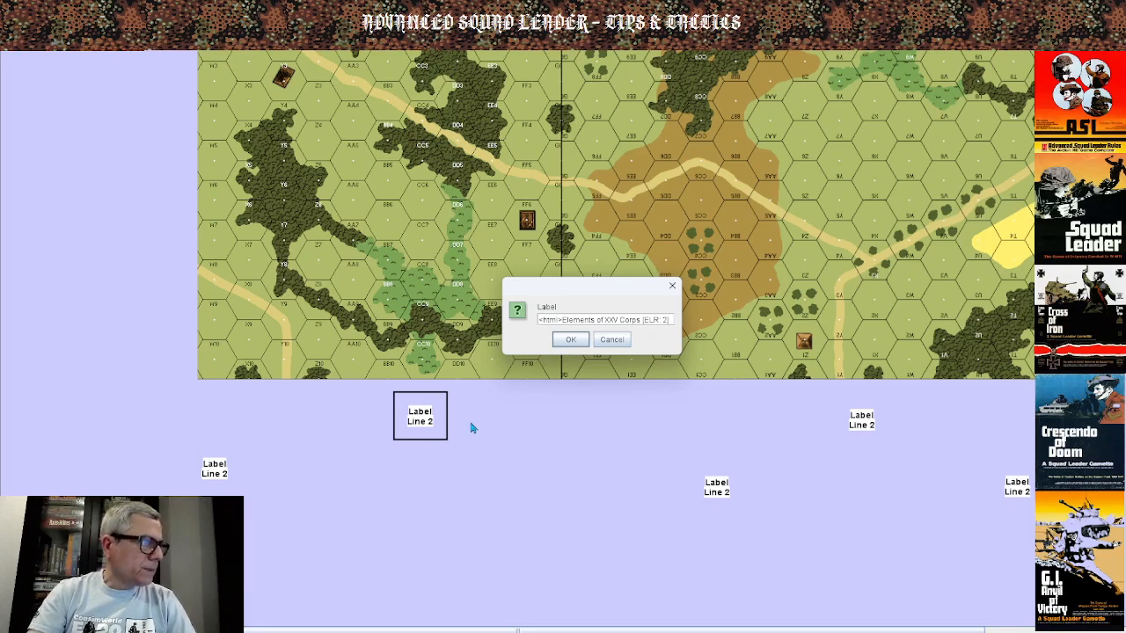
type("] setup")
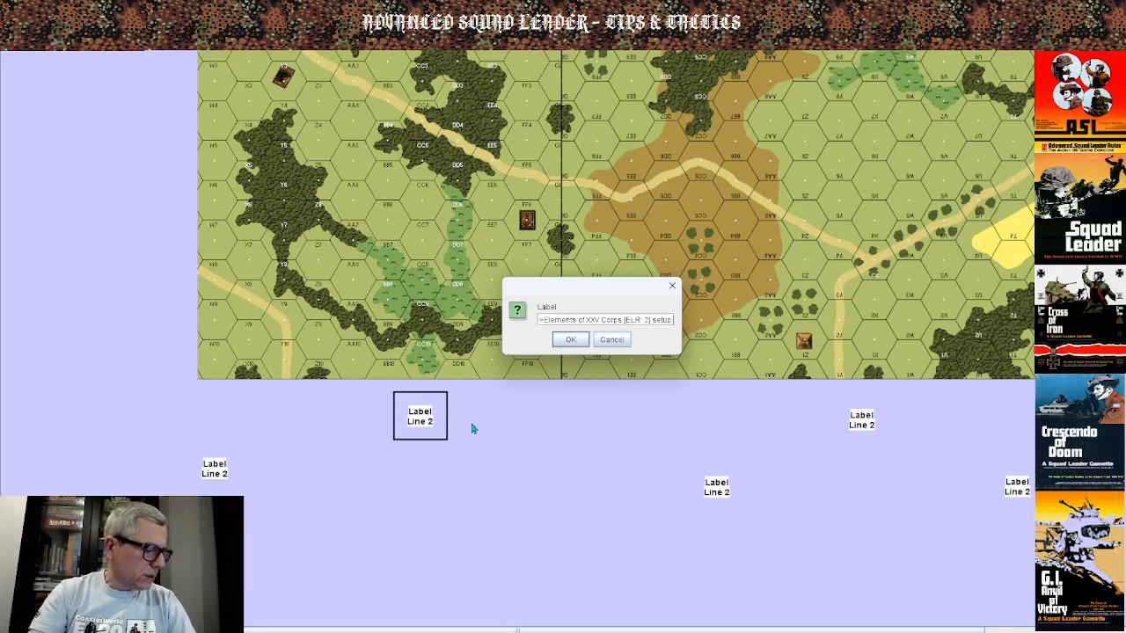
type(" on/nort")
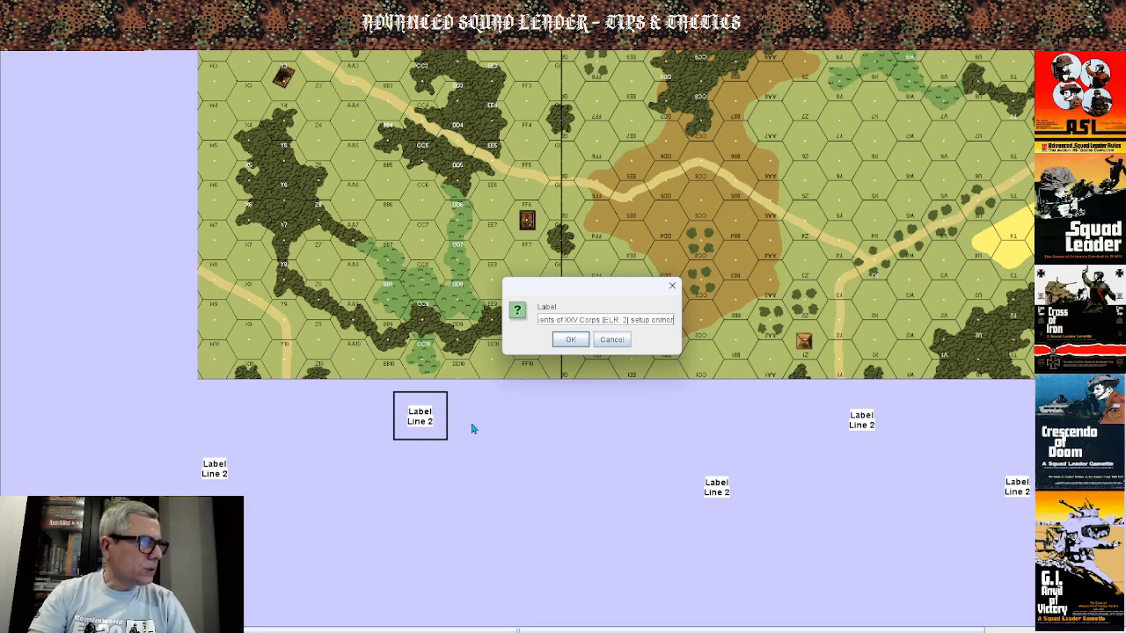
type("h")
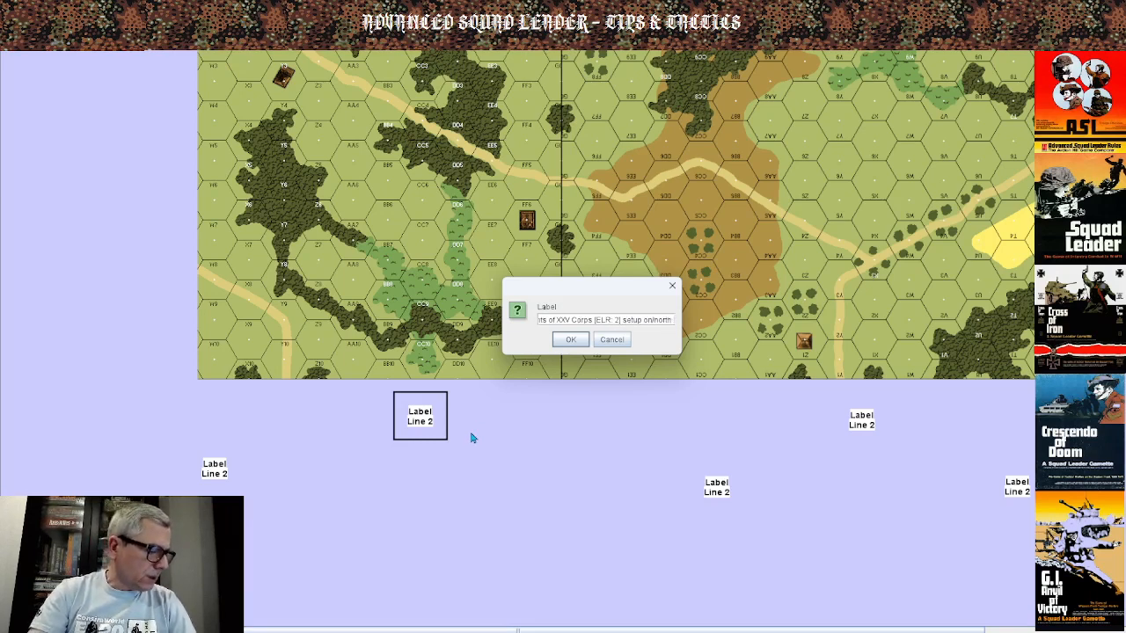
type("-of")
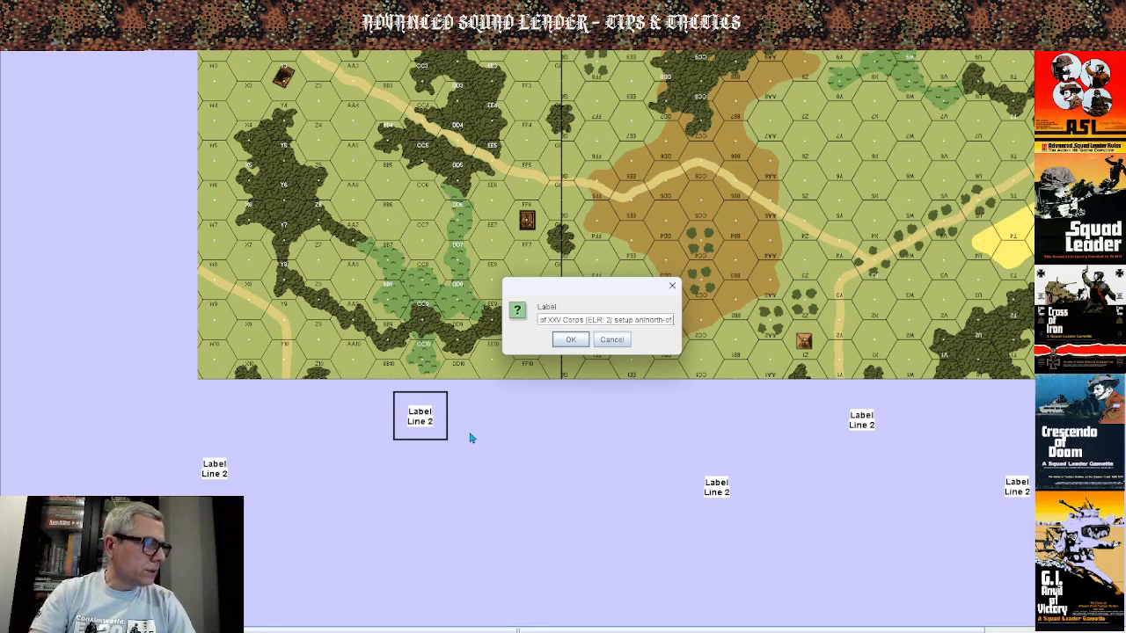
type(" hexrow")
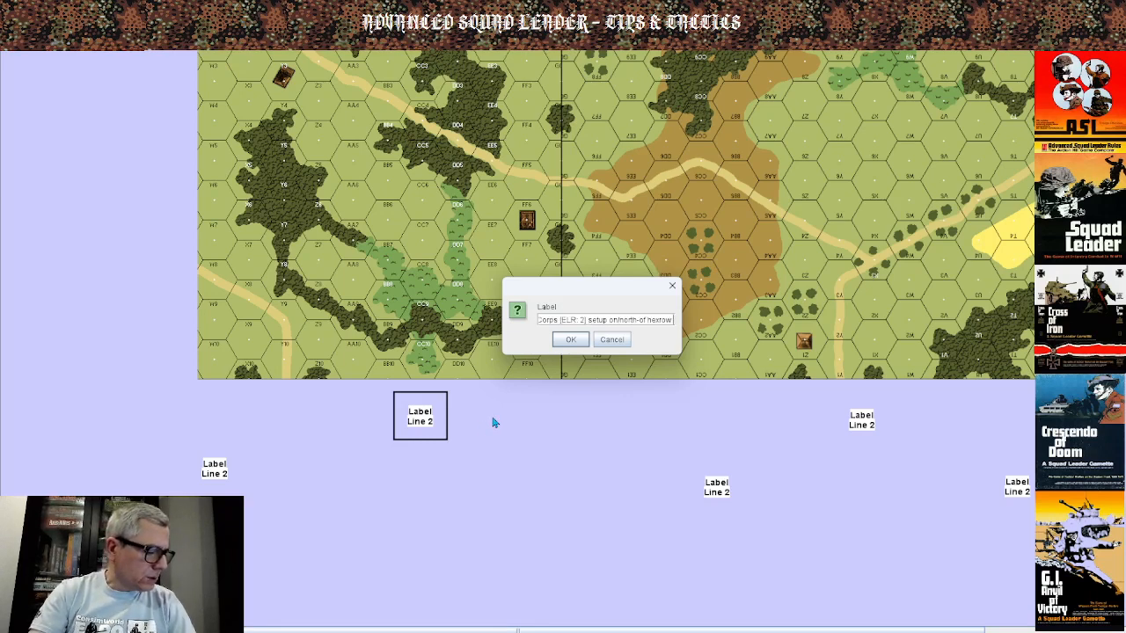
type(" BB on")
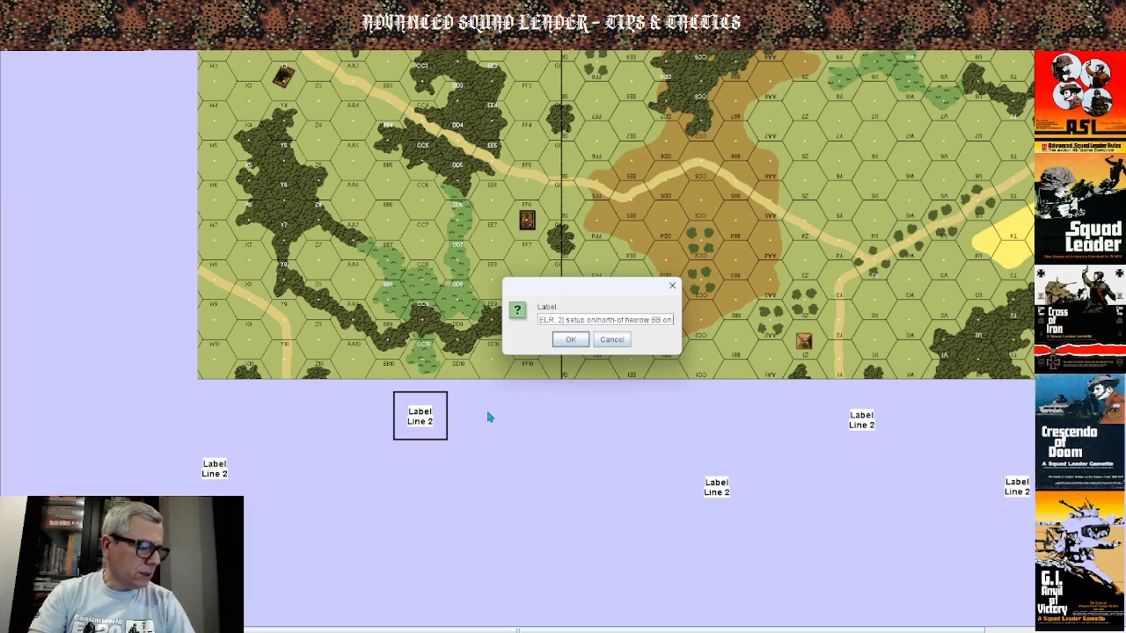
type(" Bo")
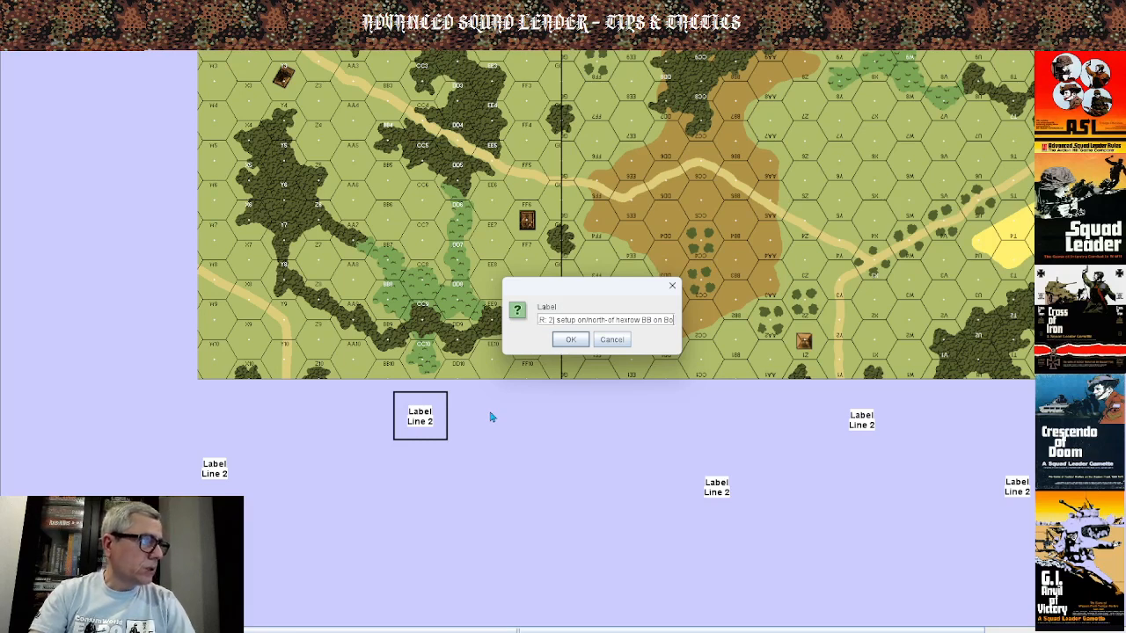
type("ard")
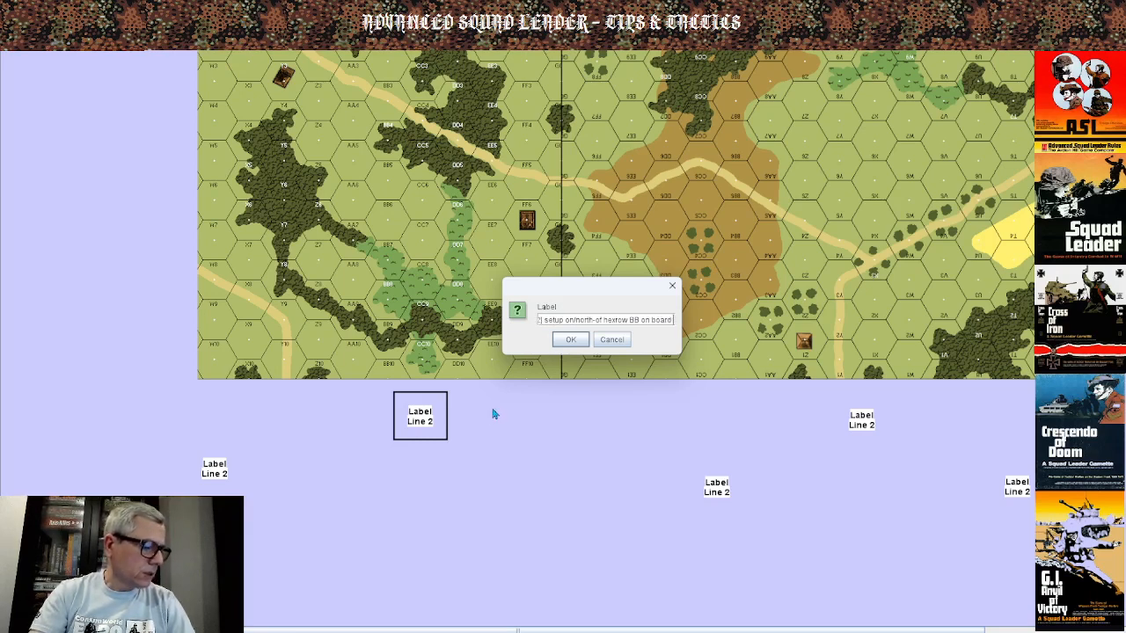
Complete the label's first line with "u and on/south-of hexrow V on board v:" and apply it.
type(" u an")
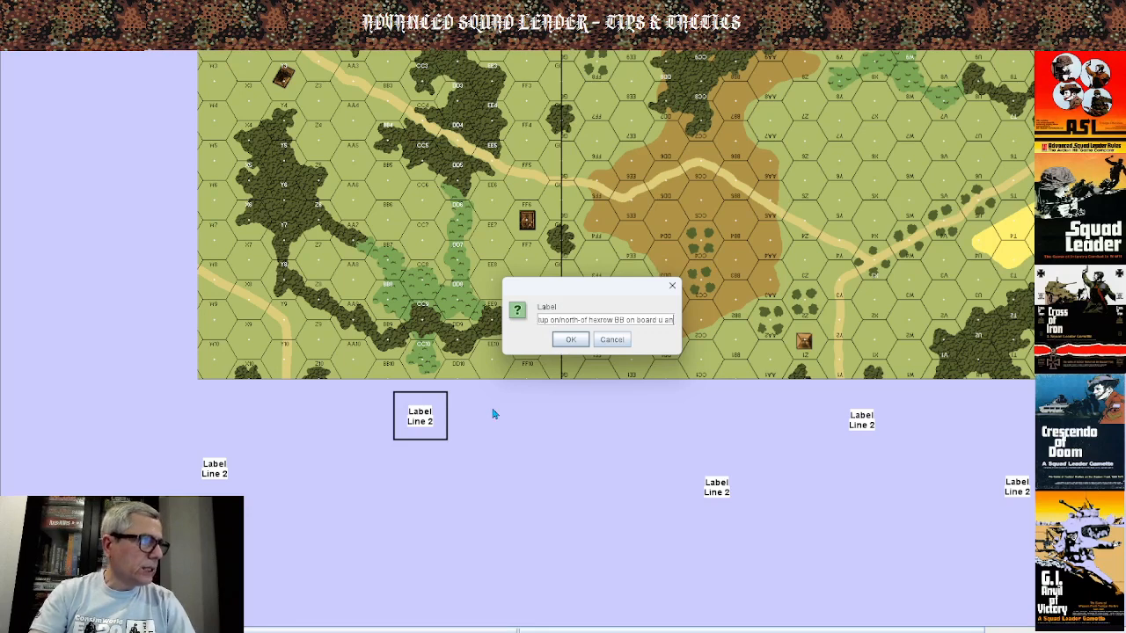
type("d on")
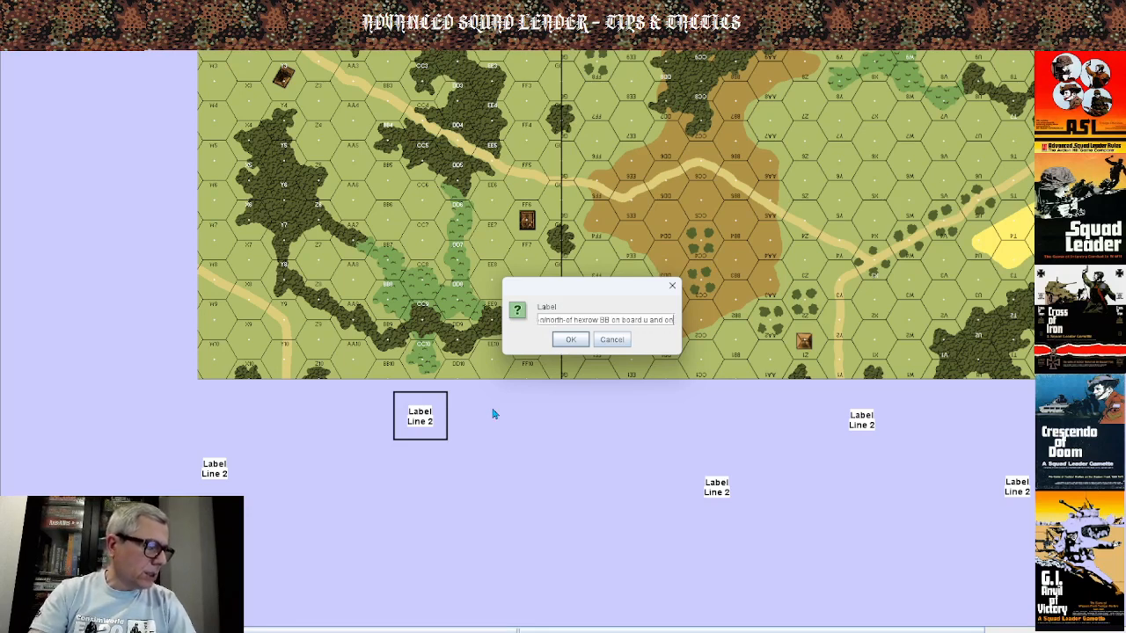
type("/south")
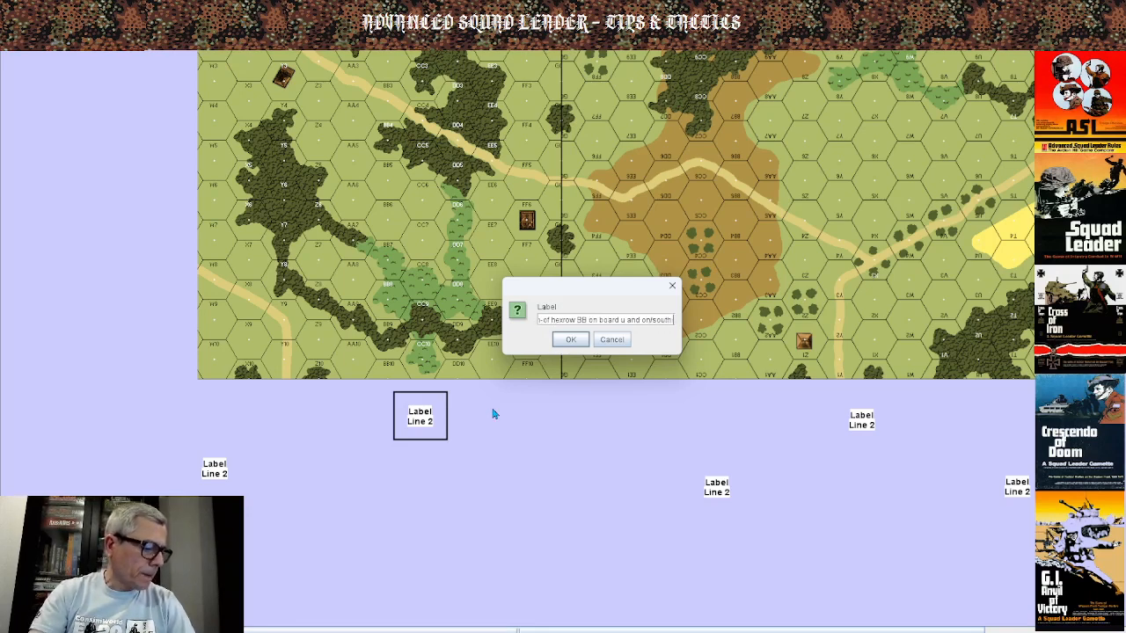
type("-")
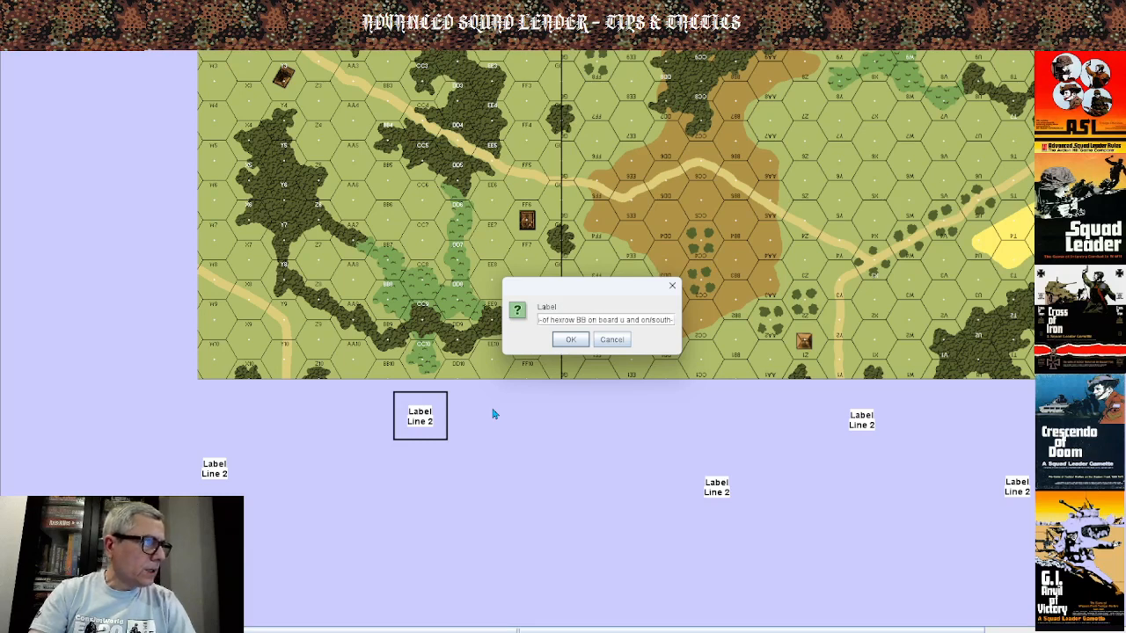
type("of hex")
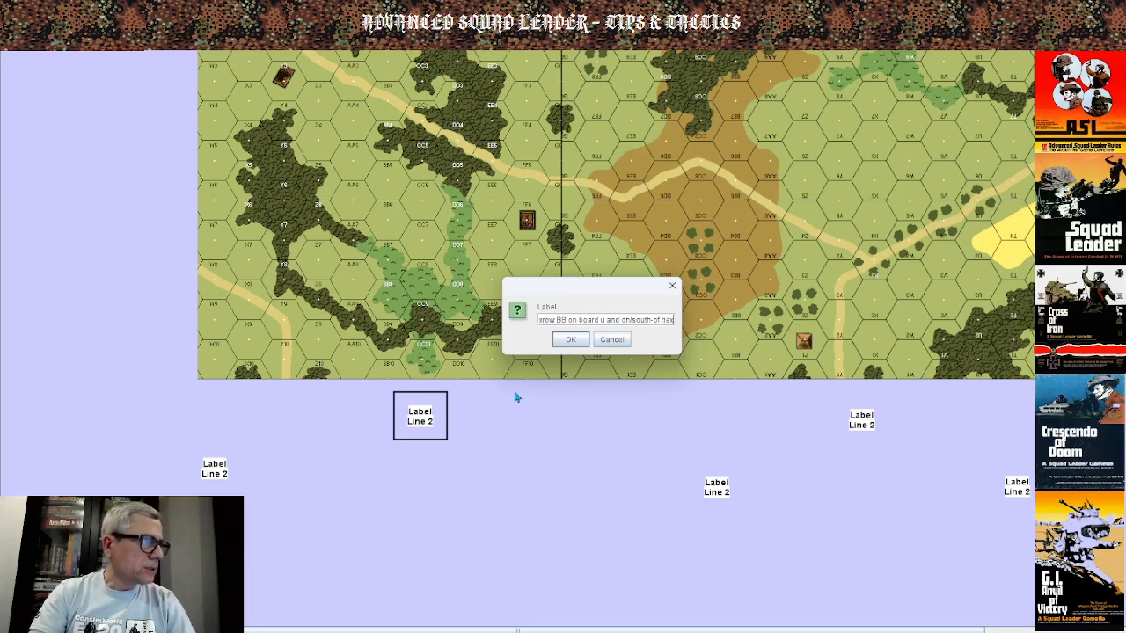
type("t")
key("BackSpace")
type("row")
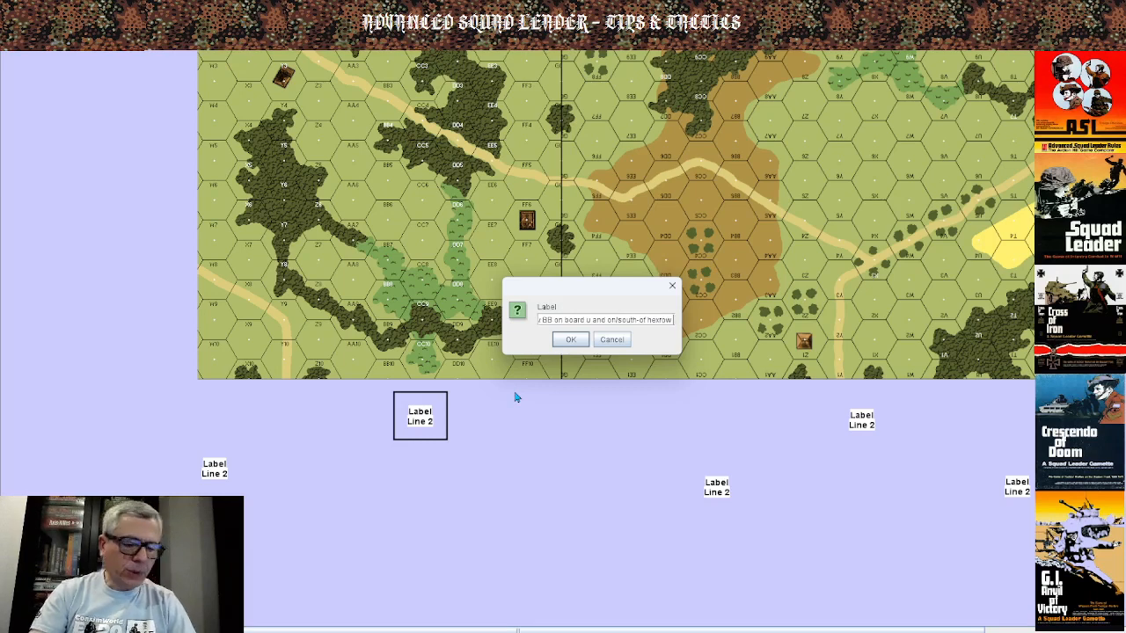
type(" V on boar")
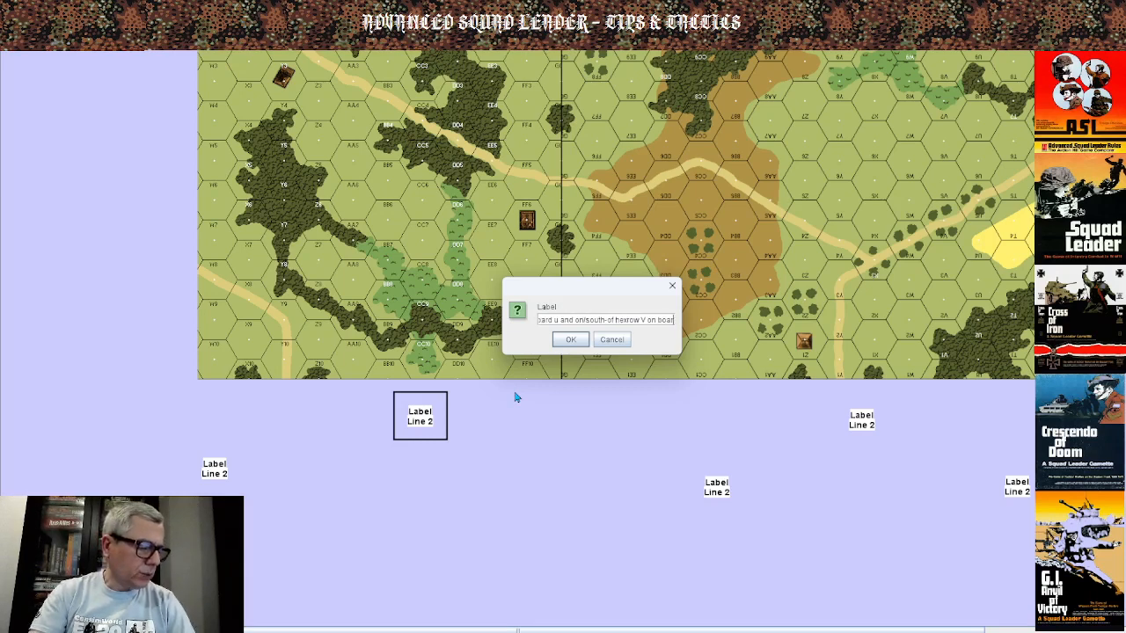
type("d c")
key("BackSpace")
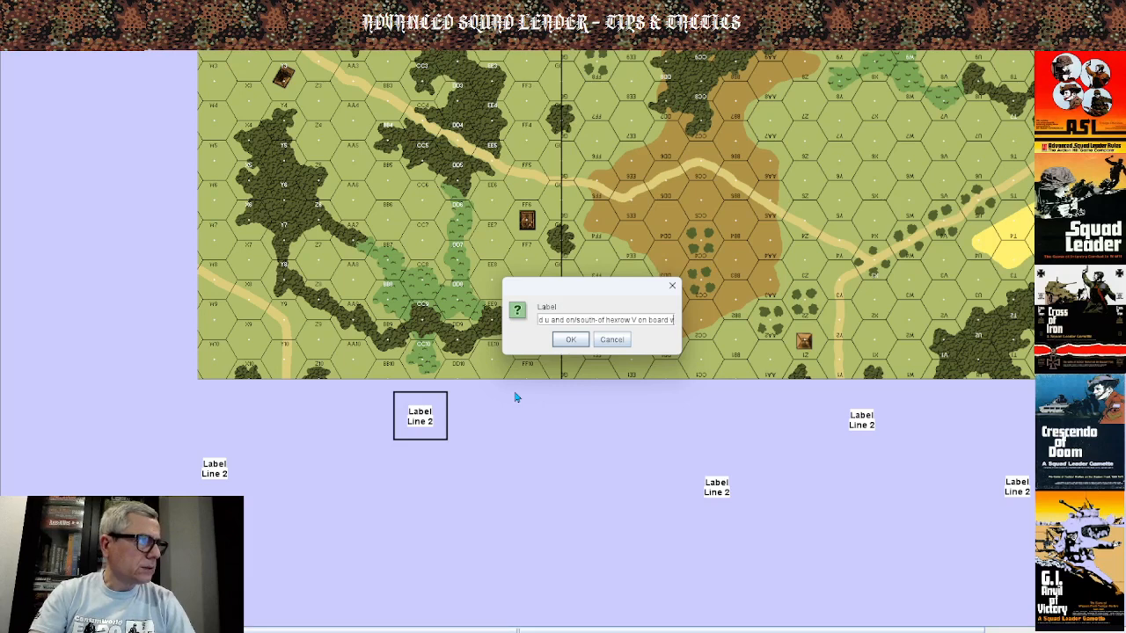
type("v")
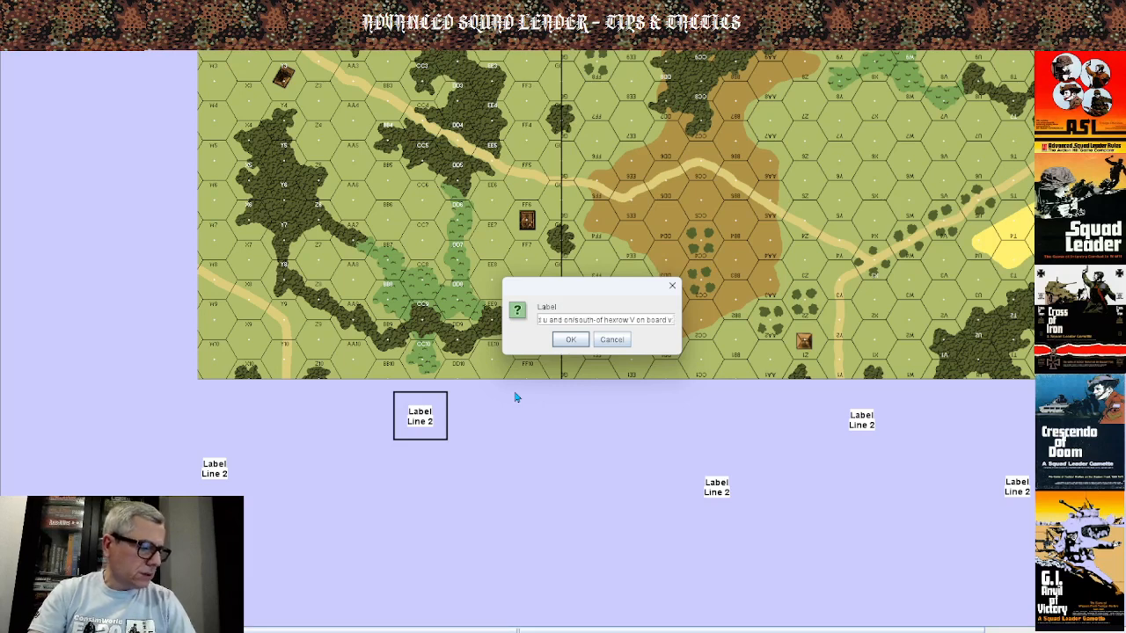
left_click(571, 340)
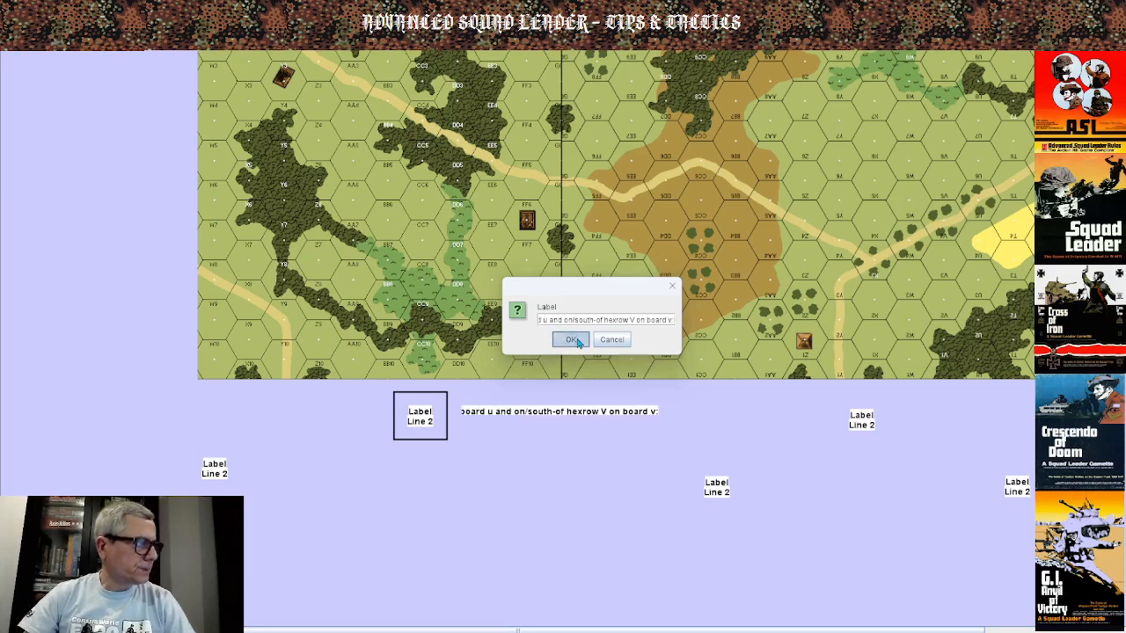
Clear the second-line text of the XXV Corps setup label.
right_click(437, 423)
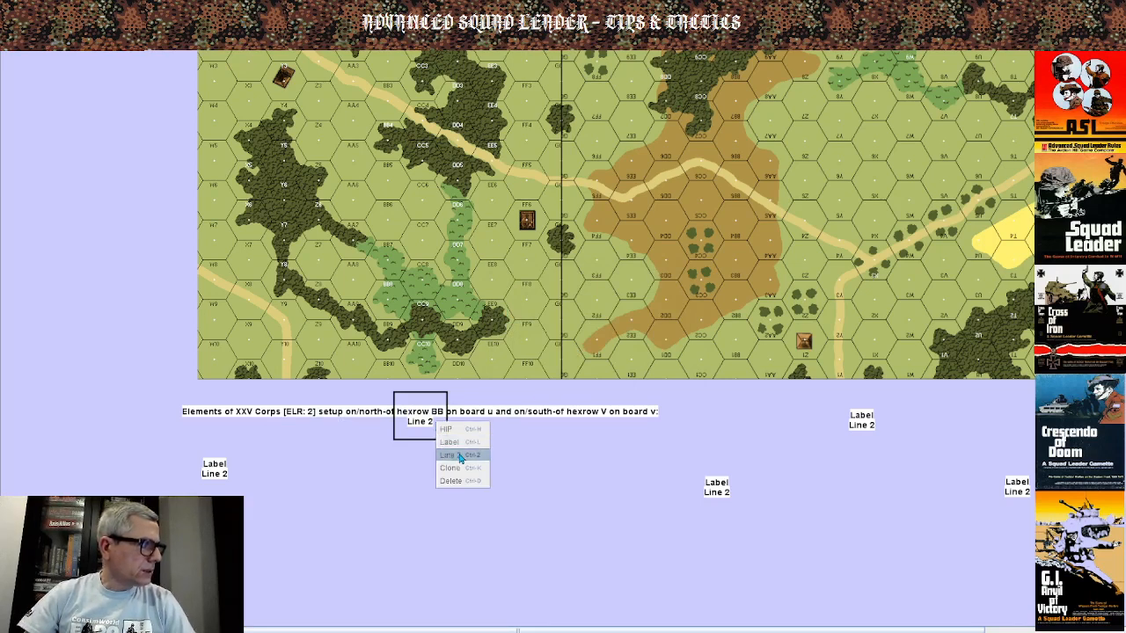
left_click(459, 456)
key("Delete")
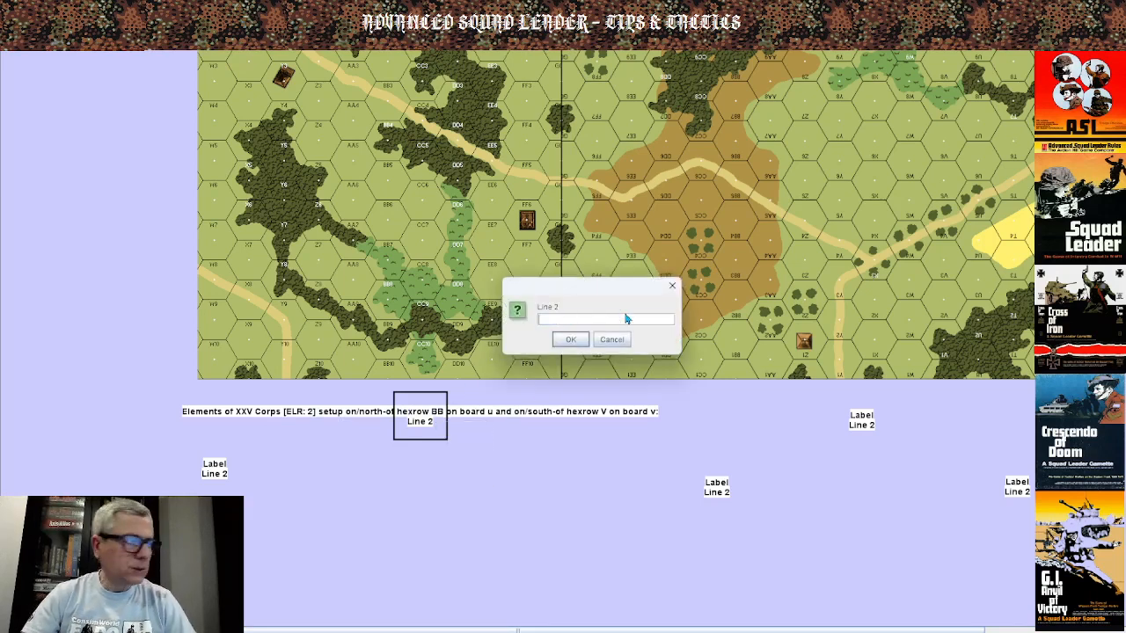
left_click(581, 343)
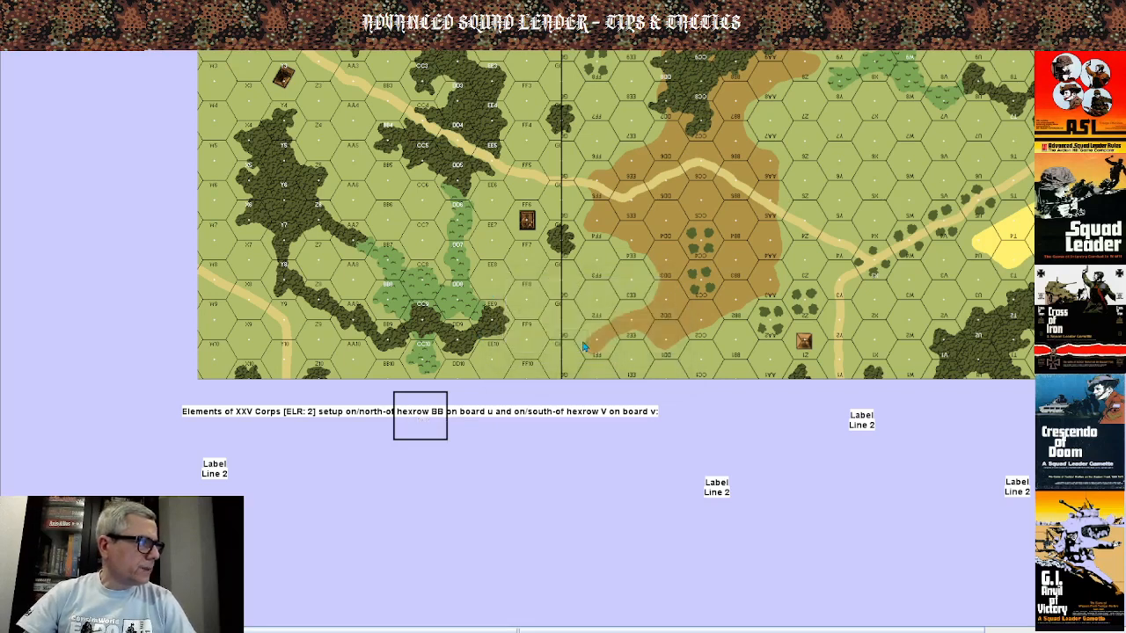
Reopen the first-line text of the XXV Corps label and append the closing "</html>" tag after "board v:".
right_click(409, 431)
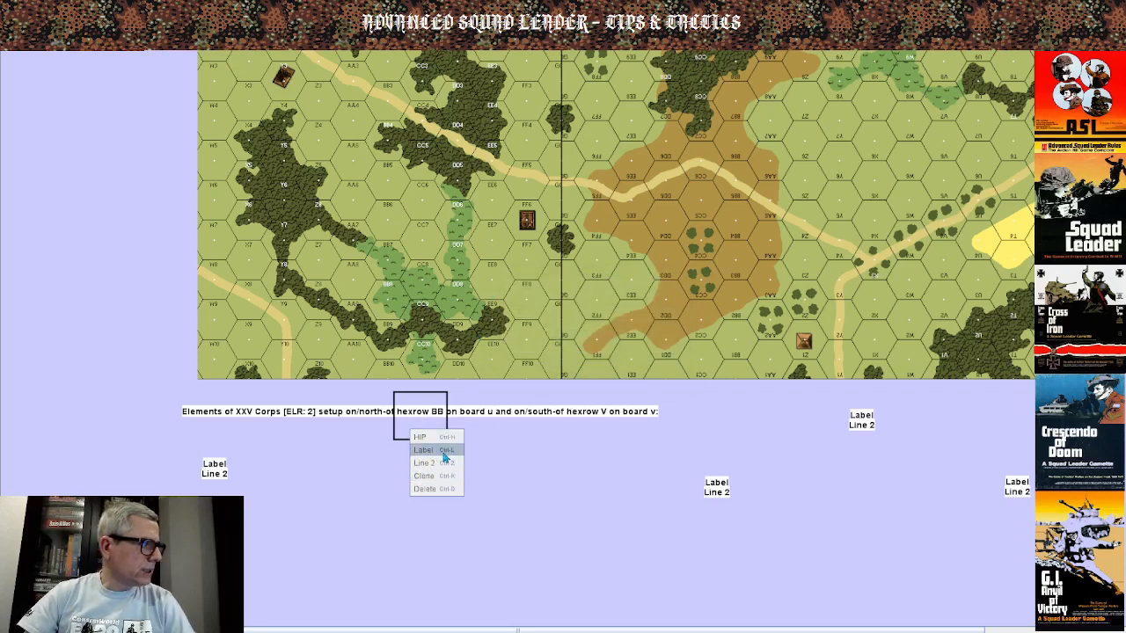
left_click(423, 449)
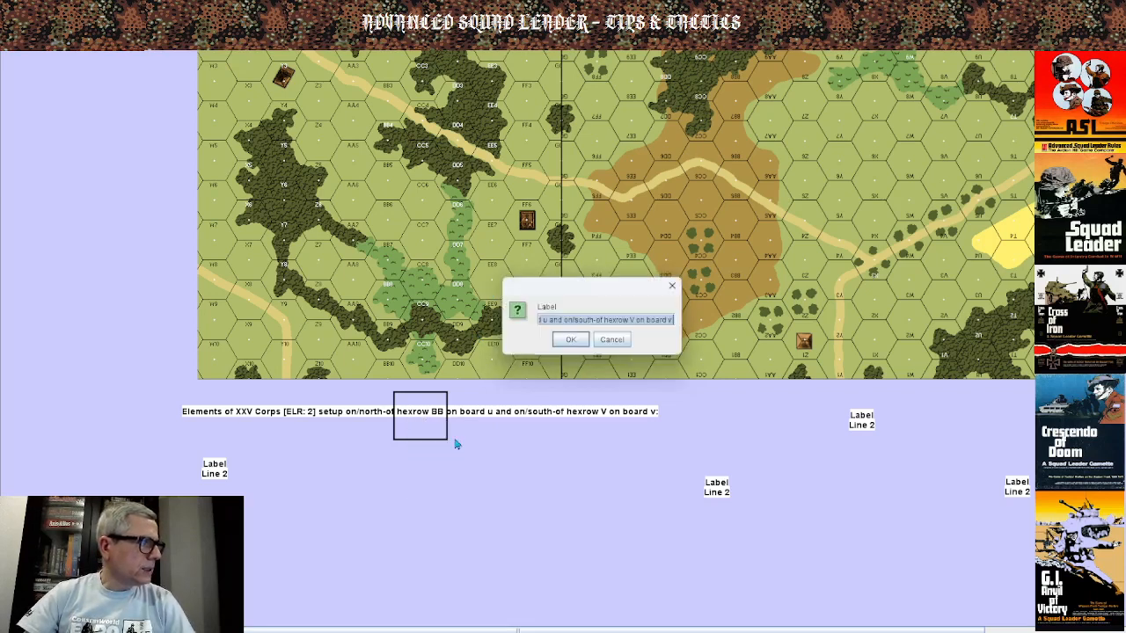
left_click(673, 321)
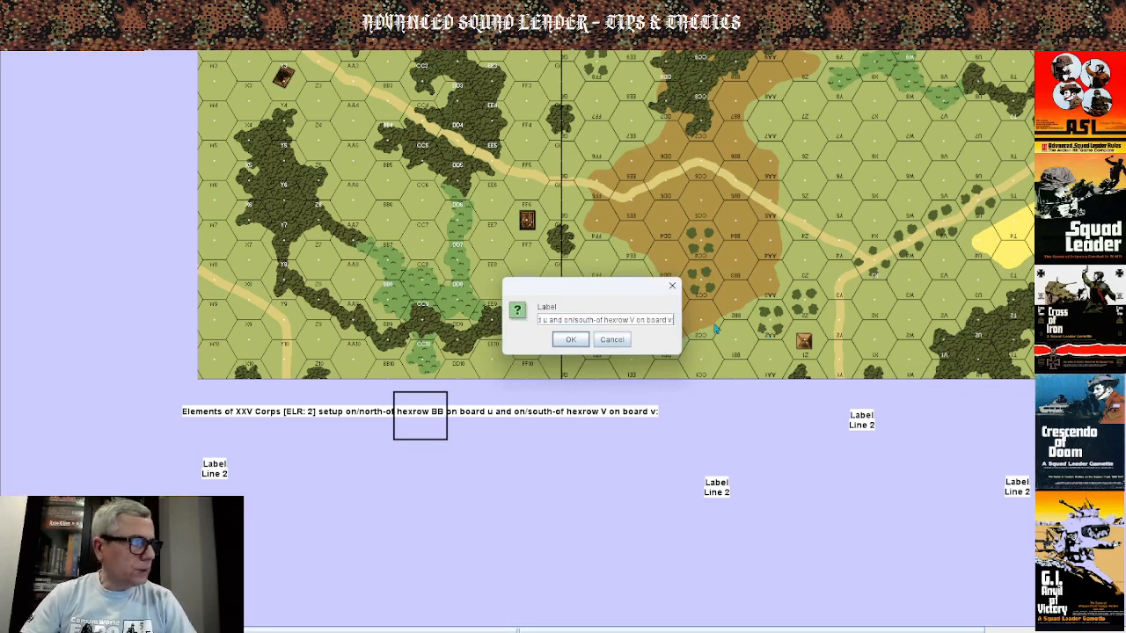
type(":")
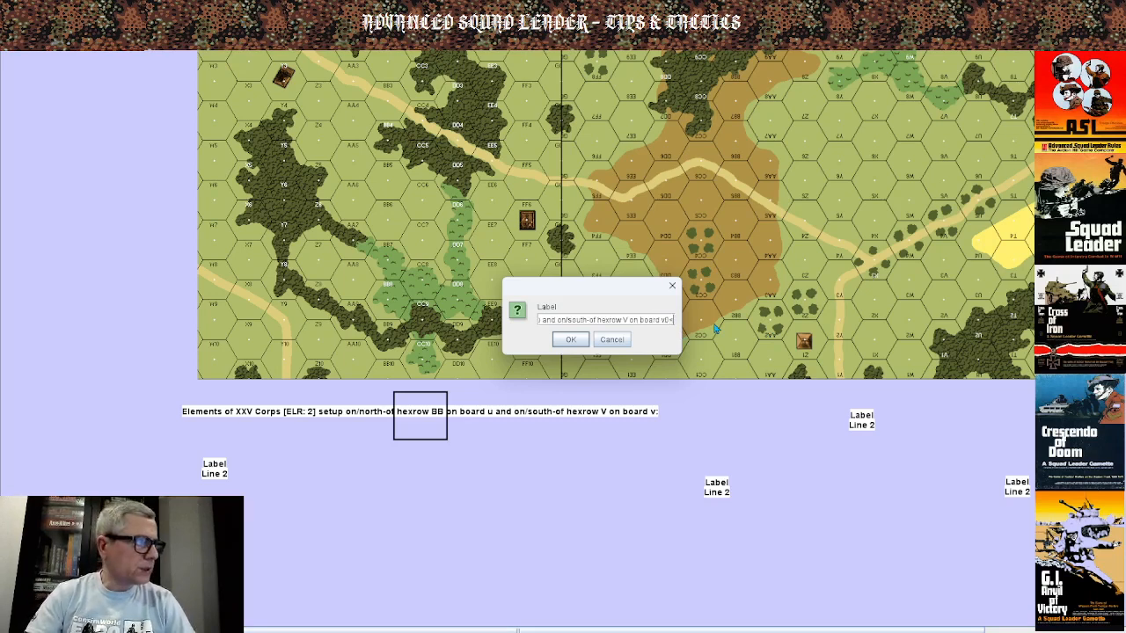
key("BackSpace")
key("BackSpace")
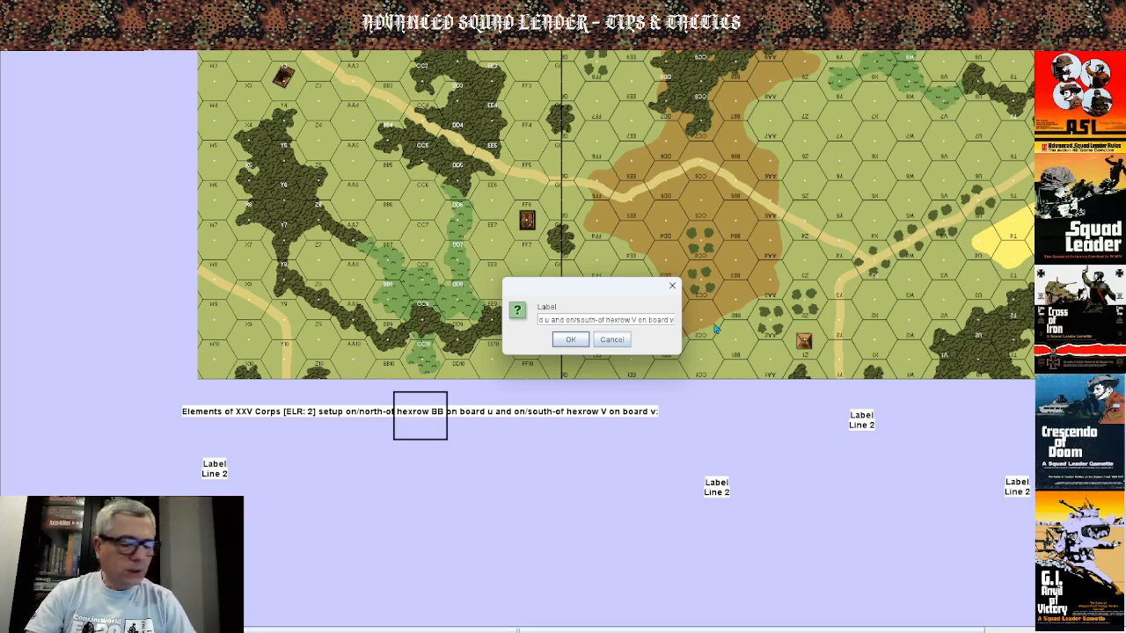
type("v:</")
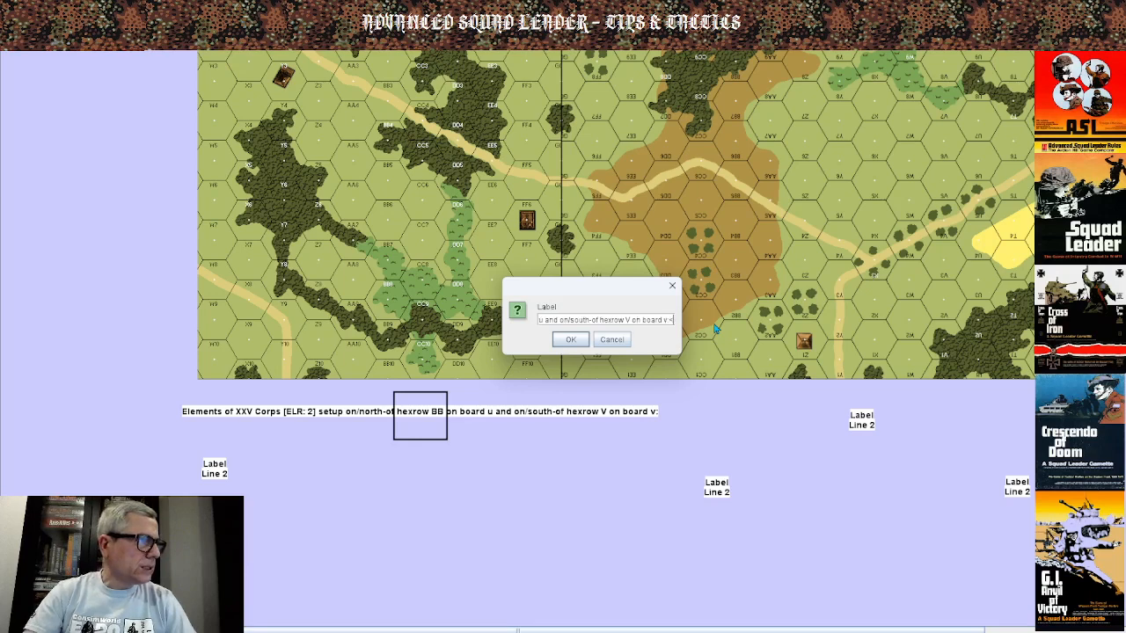
type("html")
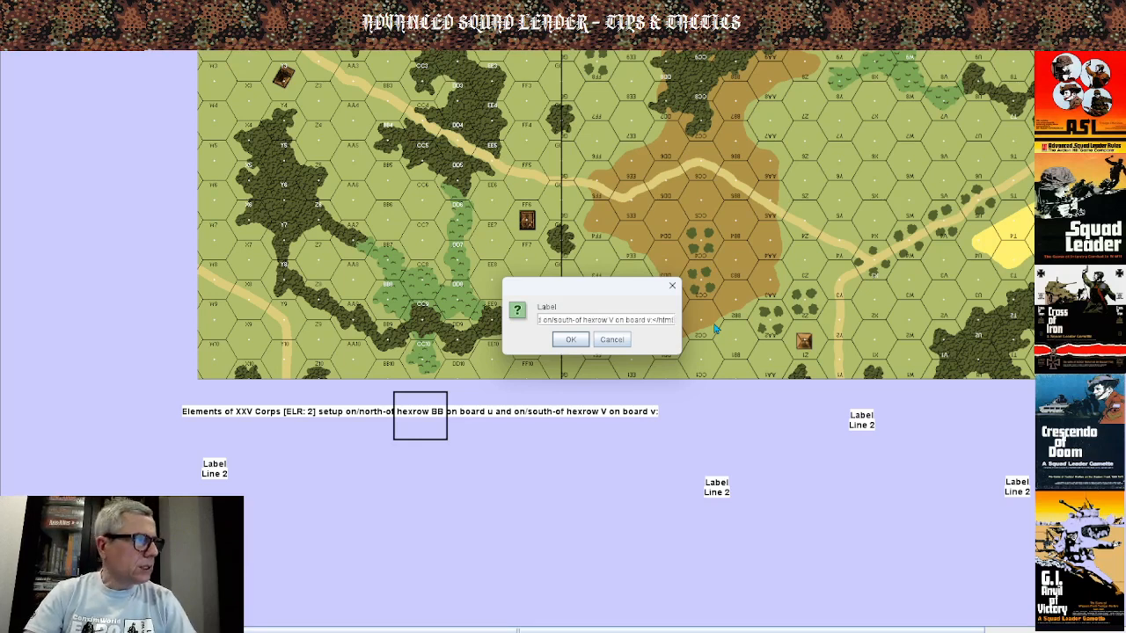
type(">")
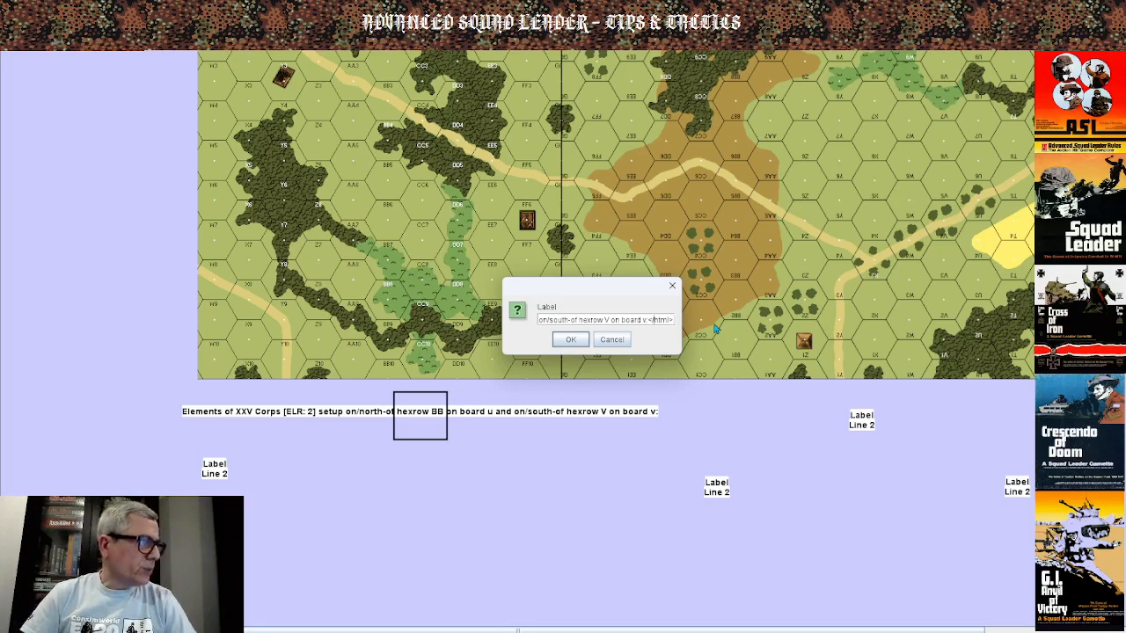
Insert a "<br>" tag after "on/north-of" in the XXV Corps label's text, apply it, and shift the label slightly left.
key("Left")
key("Left")
key("Left")
key("Left")
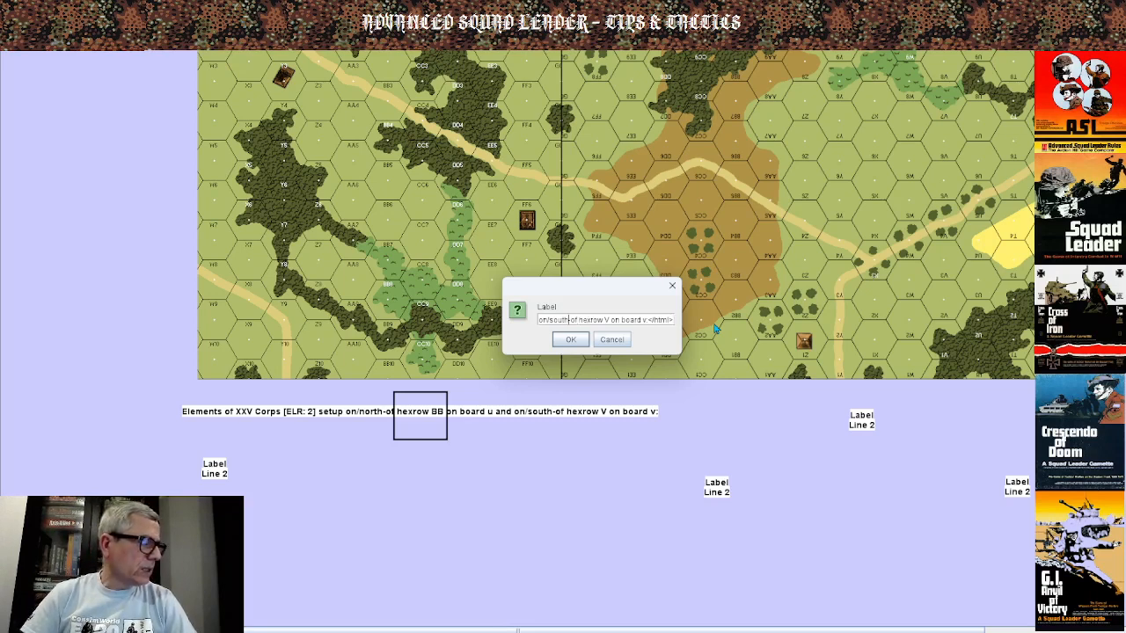
key("Left")
key("Left")
key("Left")
key("Left")
key("Left")
key("Left")
key("Left")
key("Left")
key("Left")
key("Left")
key("Left")
key("Left")
key("Left")
key("Left")
key("Left")
key("Left")
key("Left")
key("Left")
key("Left")
key("Left")
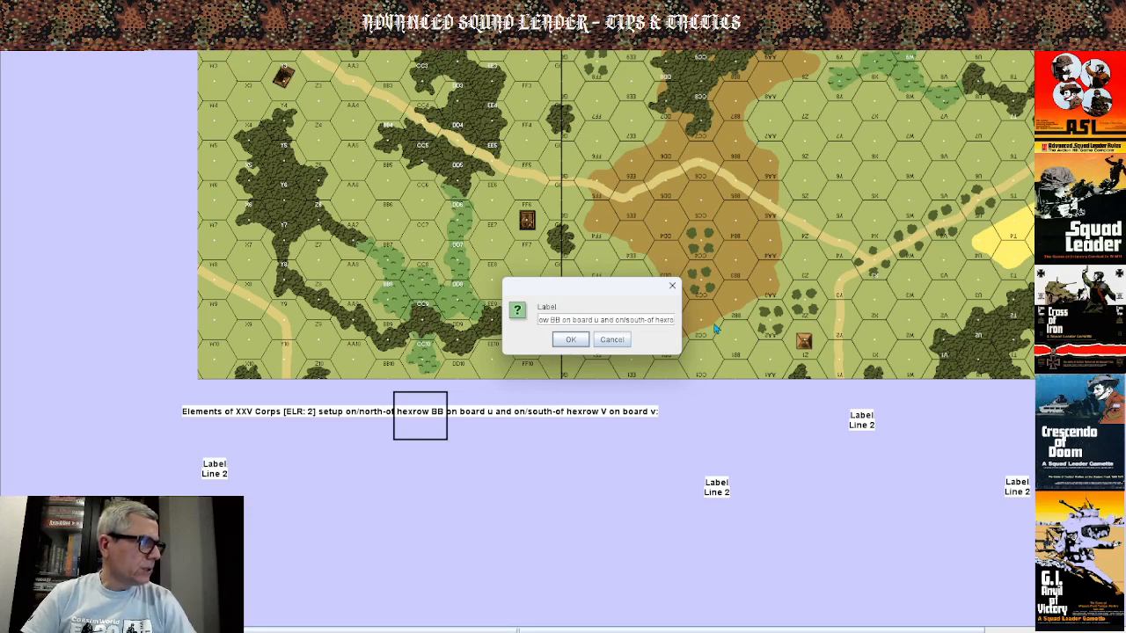
key("Left")
key("Left")
key("Left")
key("Left")
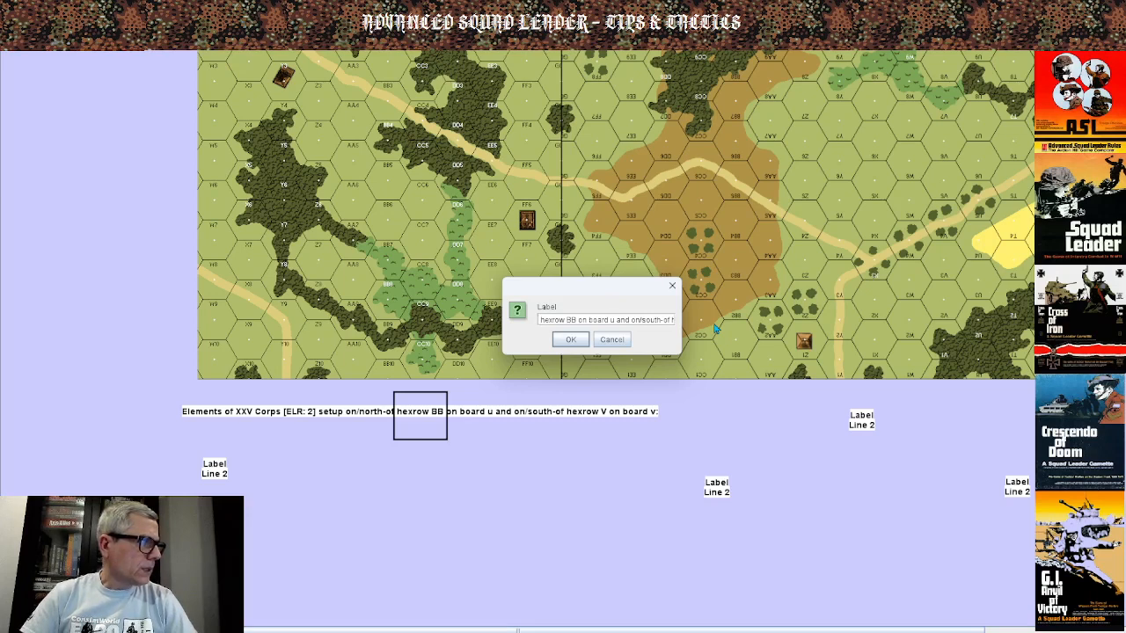
key("Left")
key("Left")
key("Left")
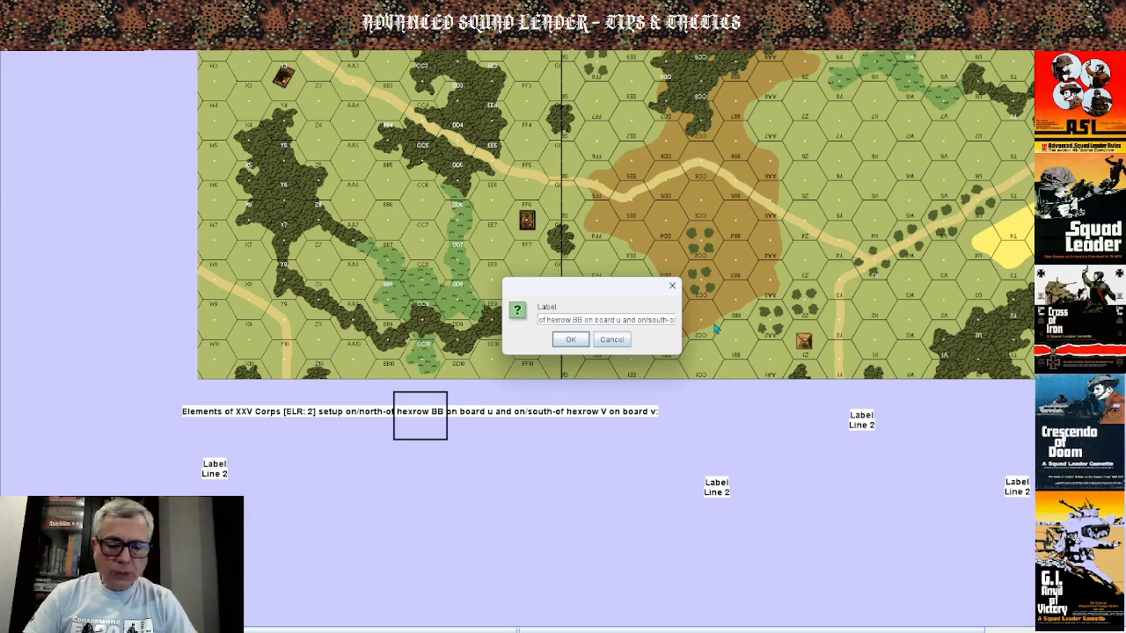
type("-br")
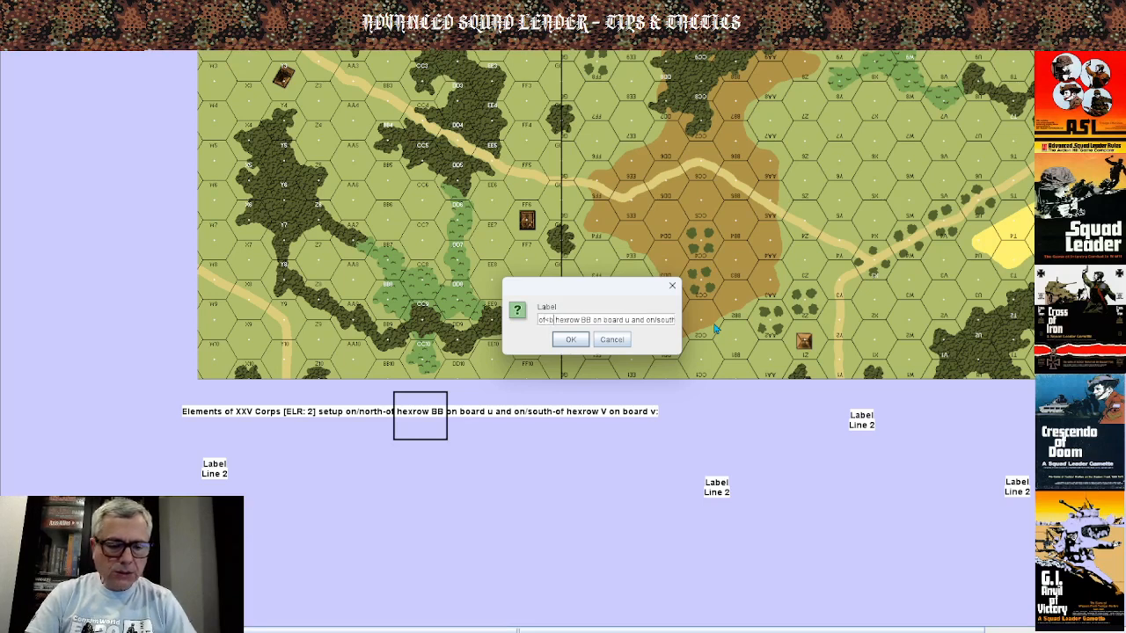
type(">")
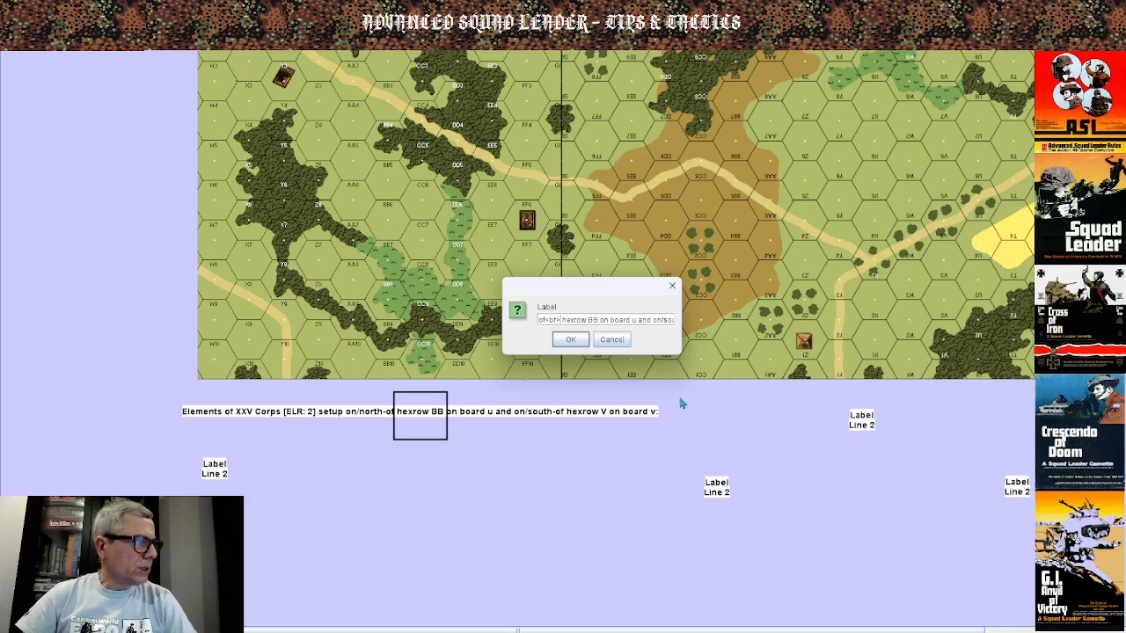
left_click(577, 343)
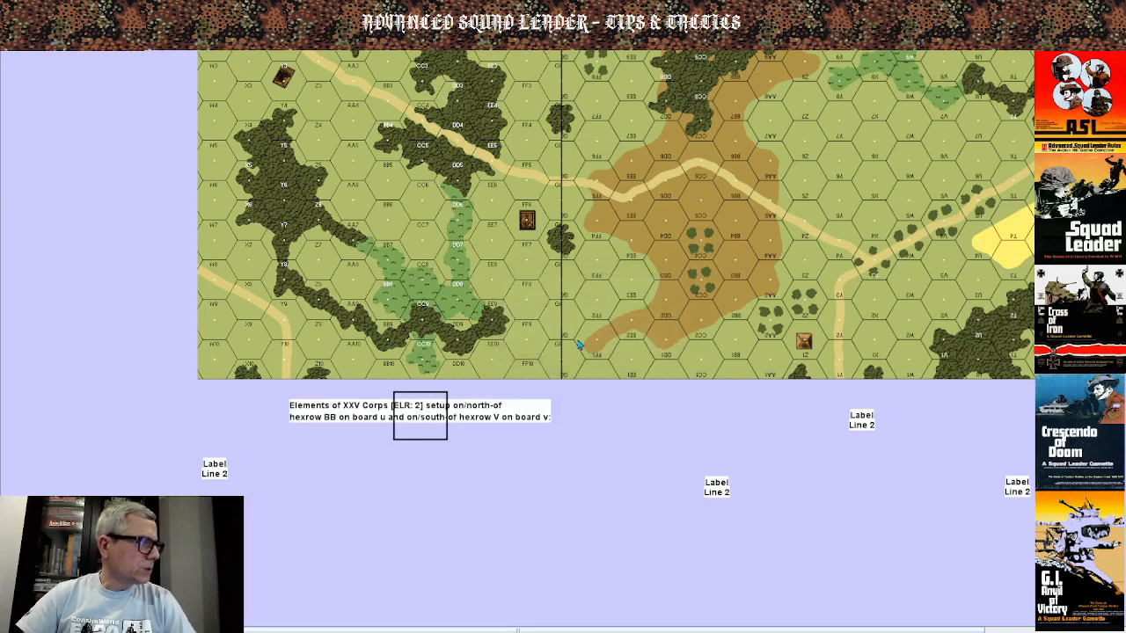
left_click(416, 410)
left_click_drag(412, 413, 403, 418)
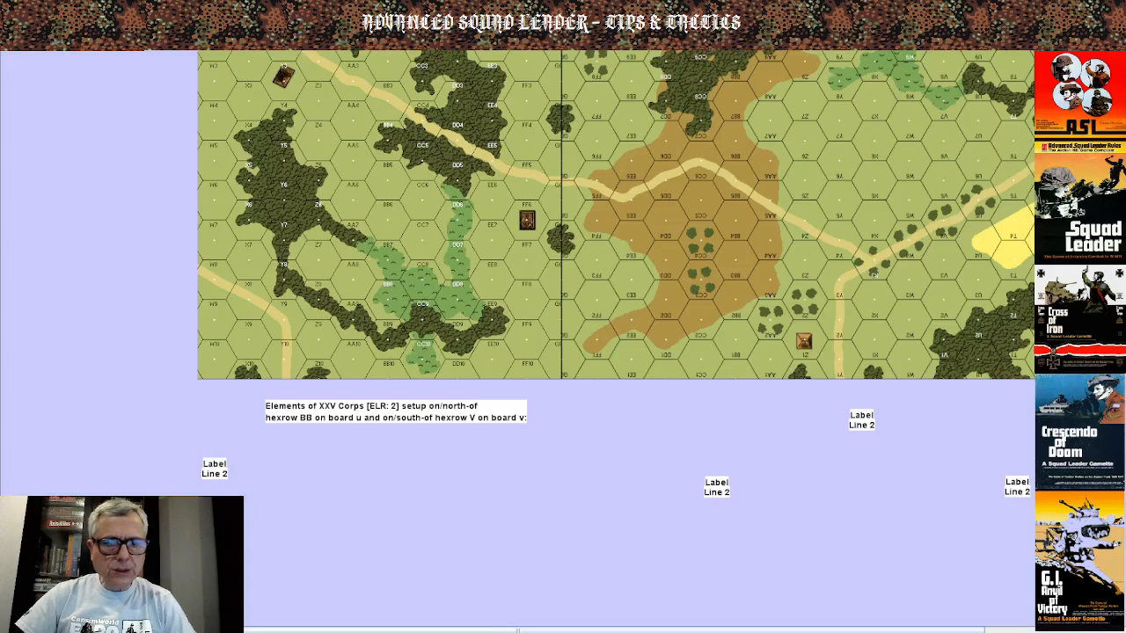
Bring the VASL Counters window into view, show the German Wehrmacht squad counters, and move the window clear of the map.
left_click_drag(1125, 253, 882, 251)
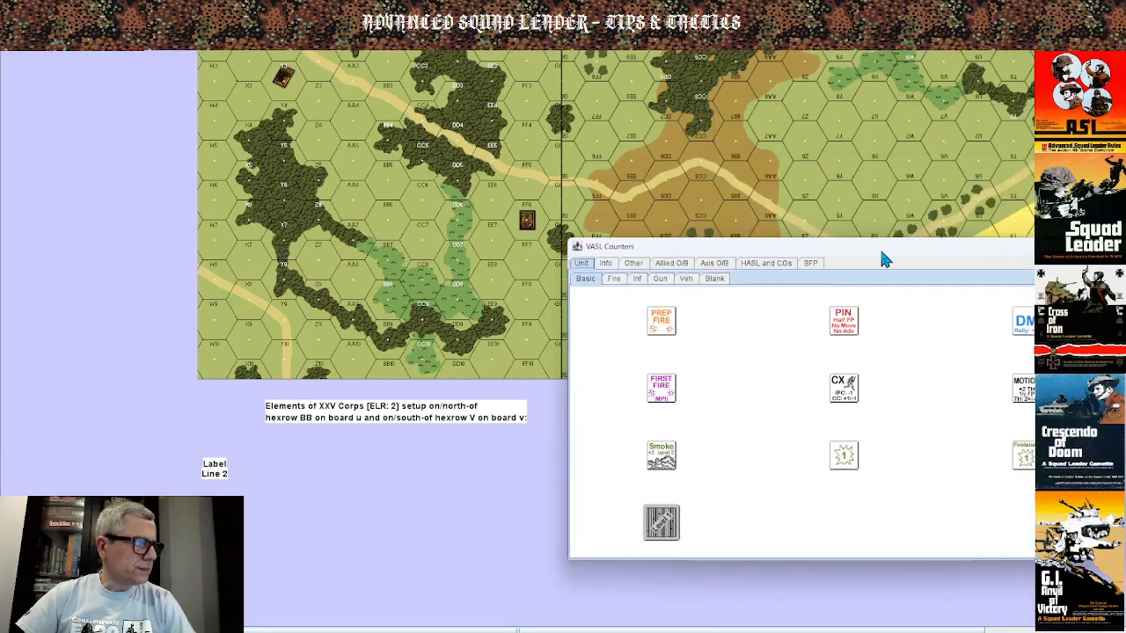
left_click(670, 264)
left_click(716, 266)
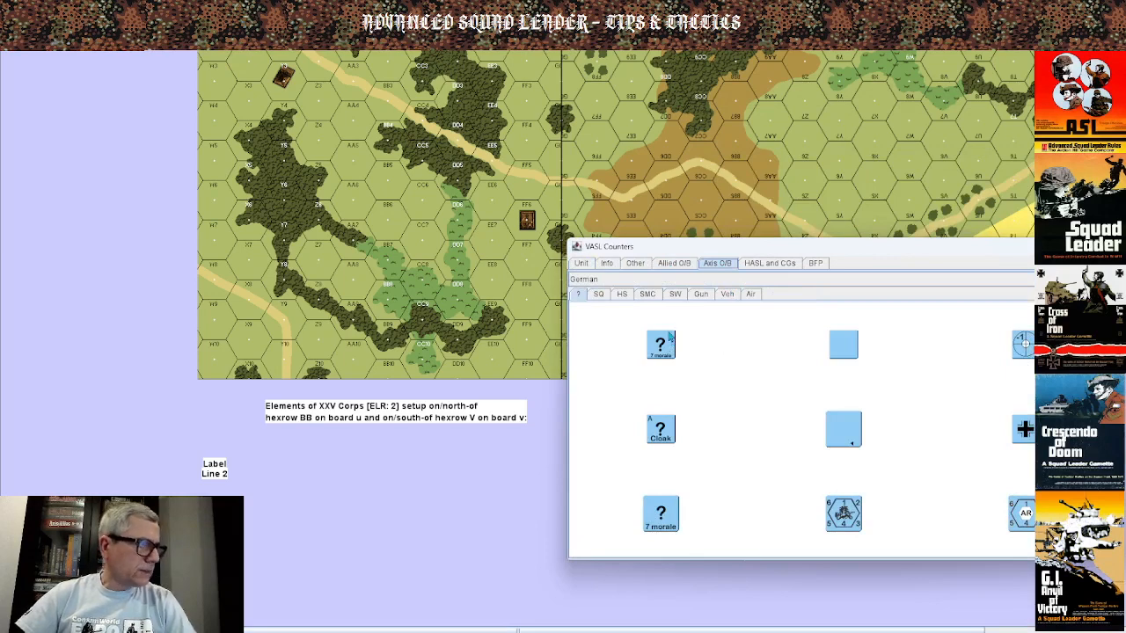
left_click(601, 295)
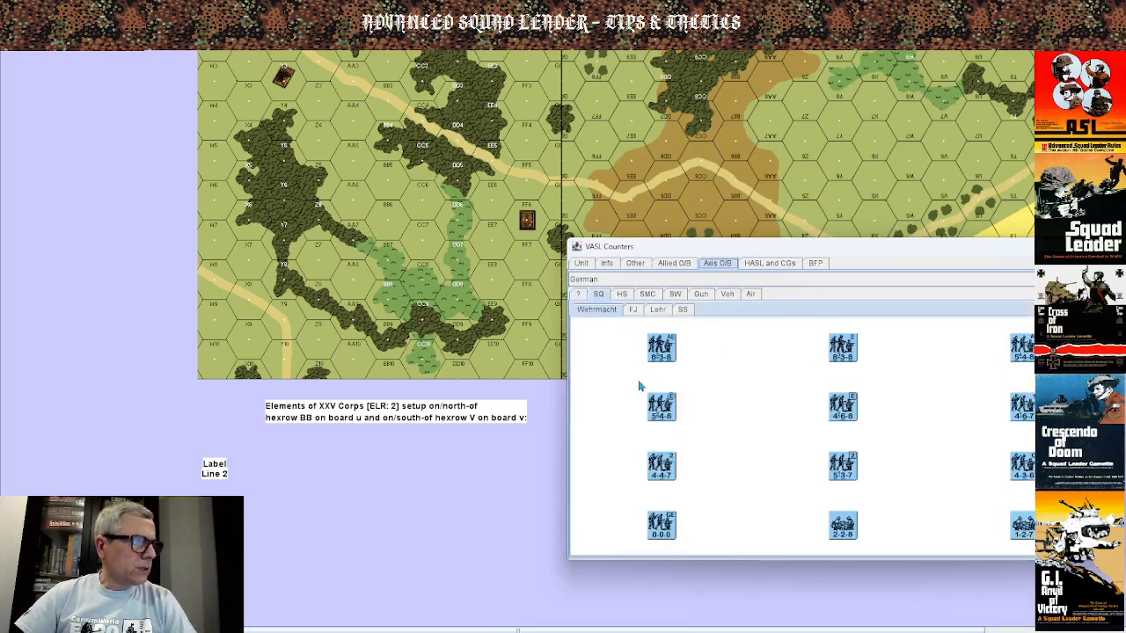
left_click_drag(791, 249, 1125, 263)
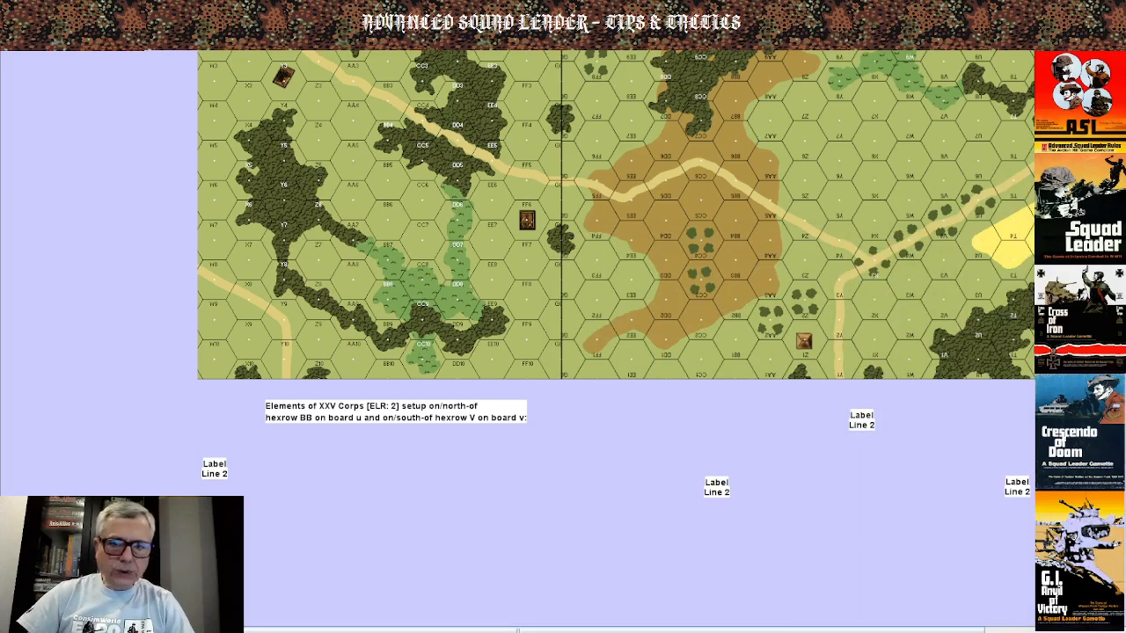
Stack three German 4-6-7 squads below the XXV Corps label and collapse the stack.
left_click_drag(1124, 378, 283, 475)
left_click_drag(1125, 378, 283, 462)
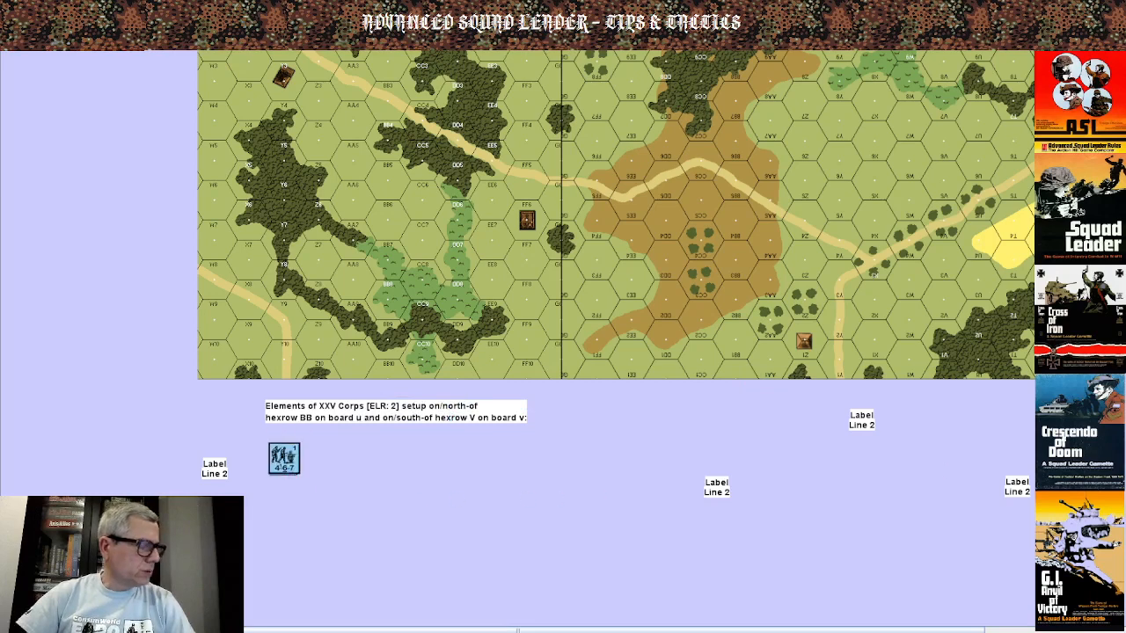
left_click_drag(1125, 379, 283, 459)
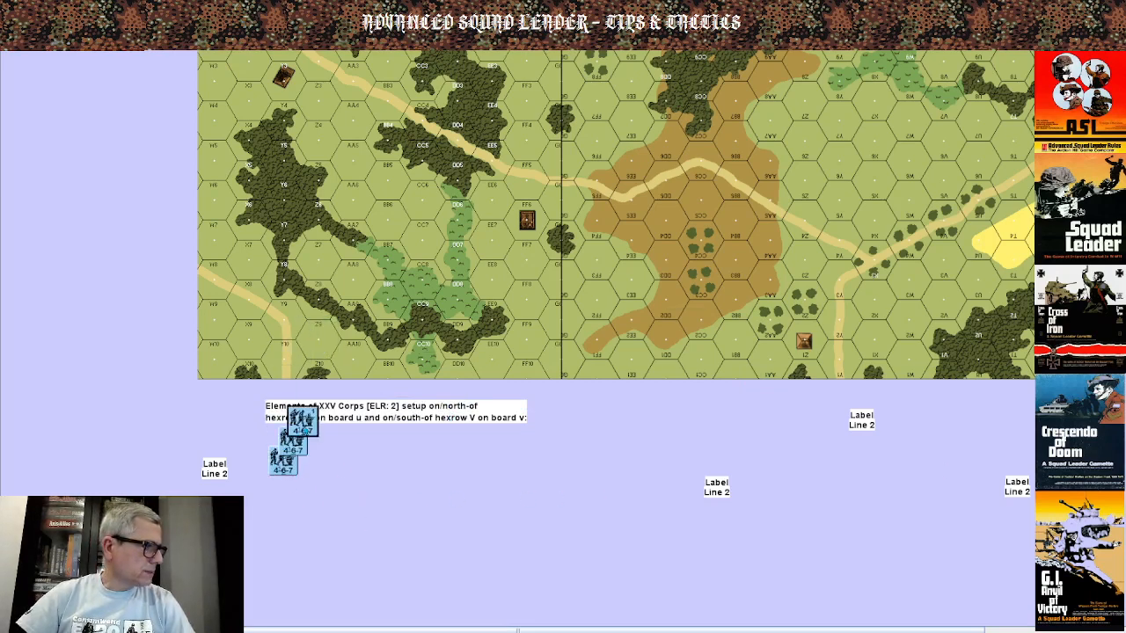
double_click(304, 428)
left_click(665, 539)
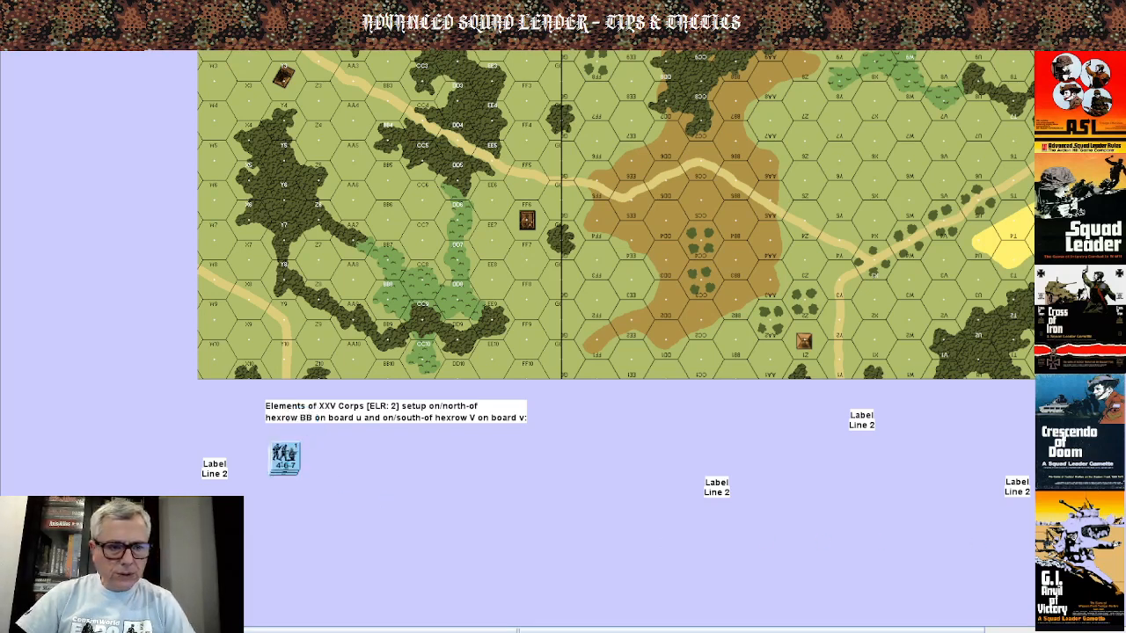
Place a German 4-4-7 squad beside the 4-6-7 stack and clone it repeatedly to build a 4-4-7 stack.
left_click_drag(287, 456, 327, 464)
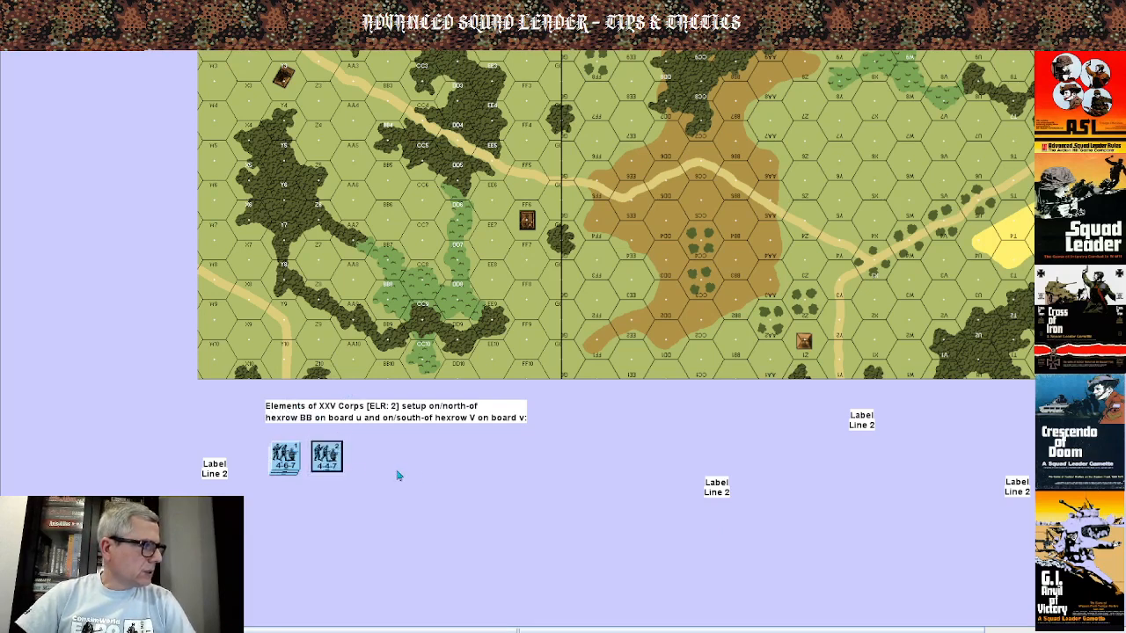
left_click(331, 466)
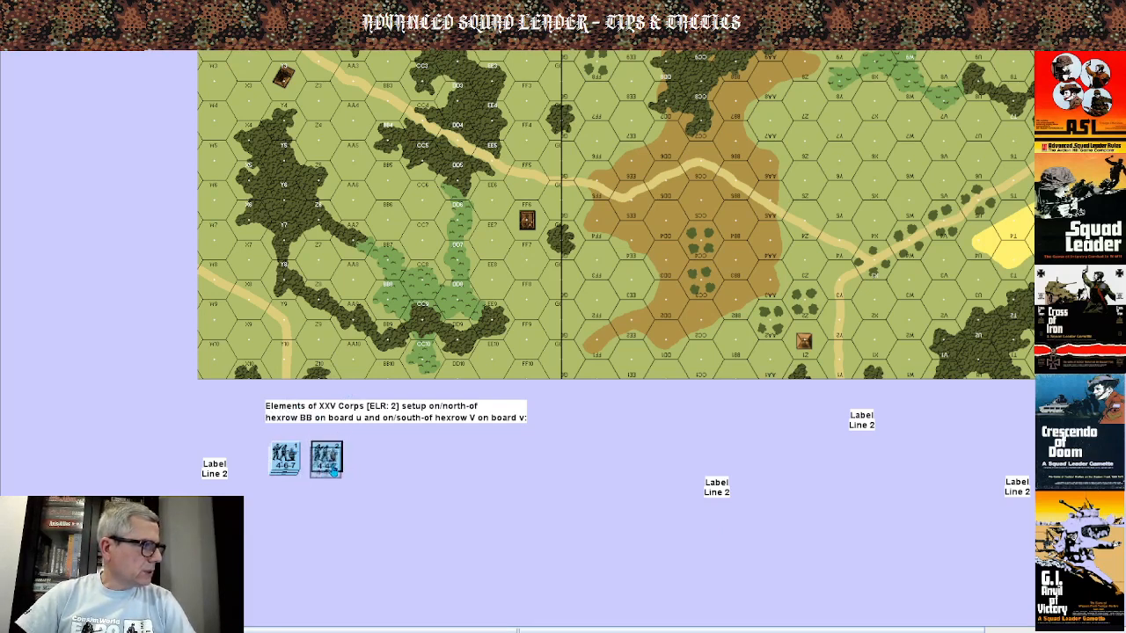
left_click_drag(329, 466, 329, 466)
left_click(394, 465)
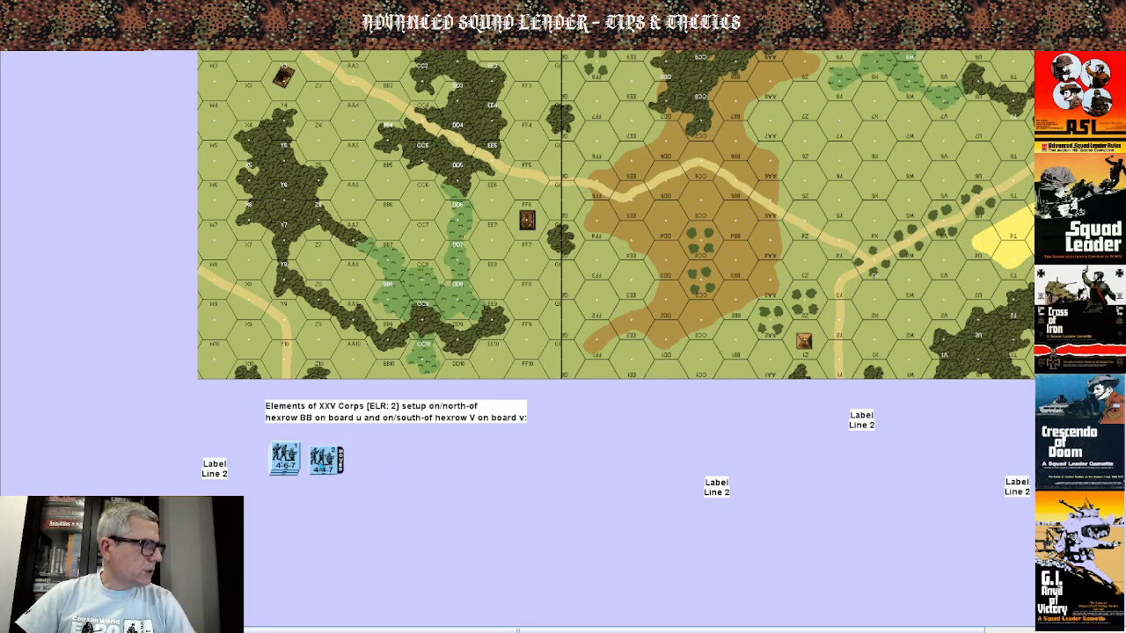
right_click(318, 460)
left_click(340, 625)
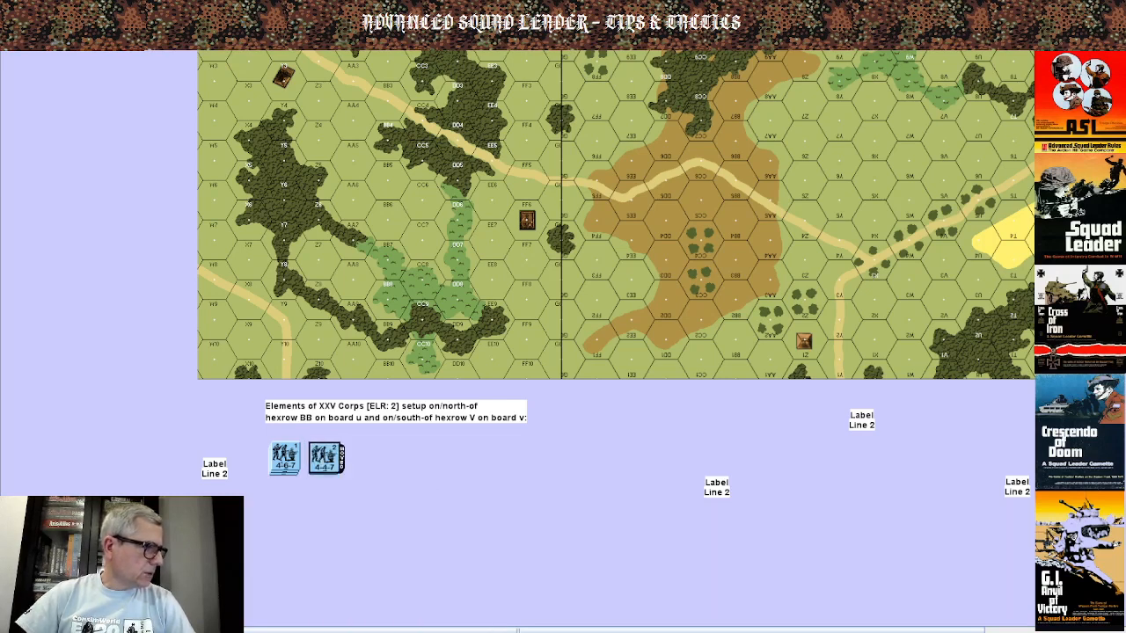
right_click(326, 459)
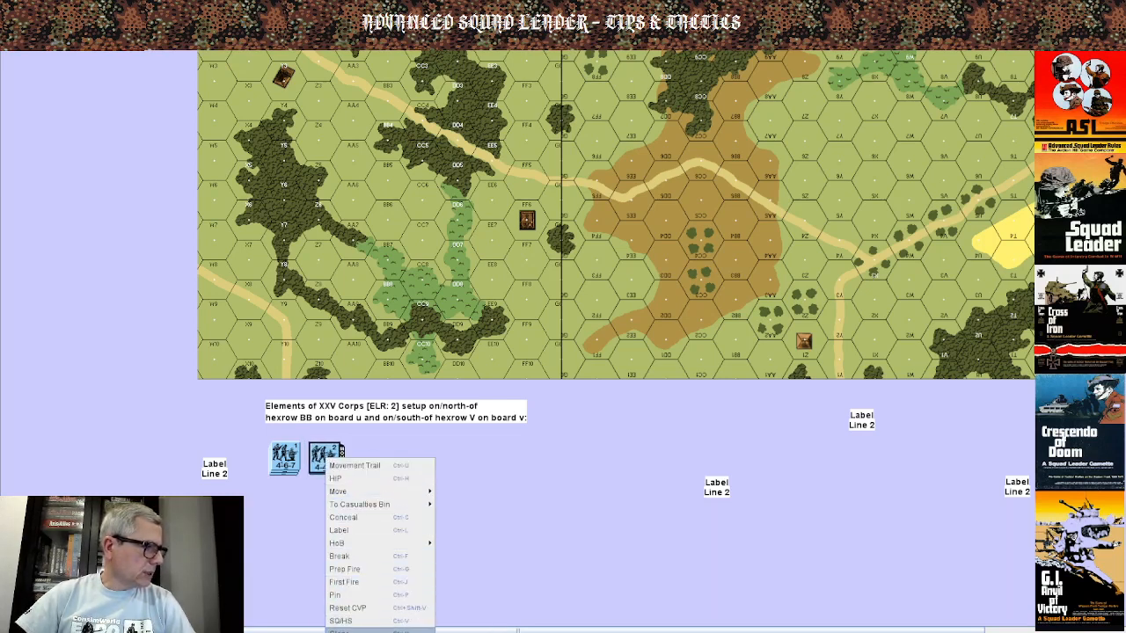
left_click(349, 630)
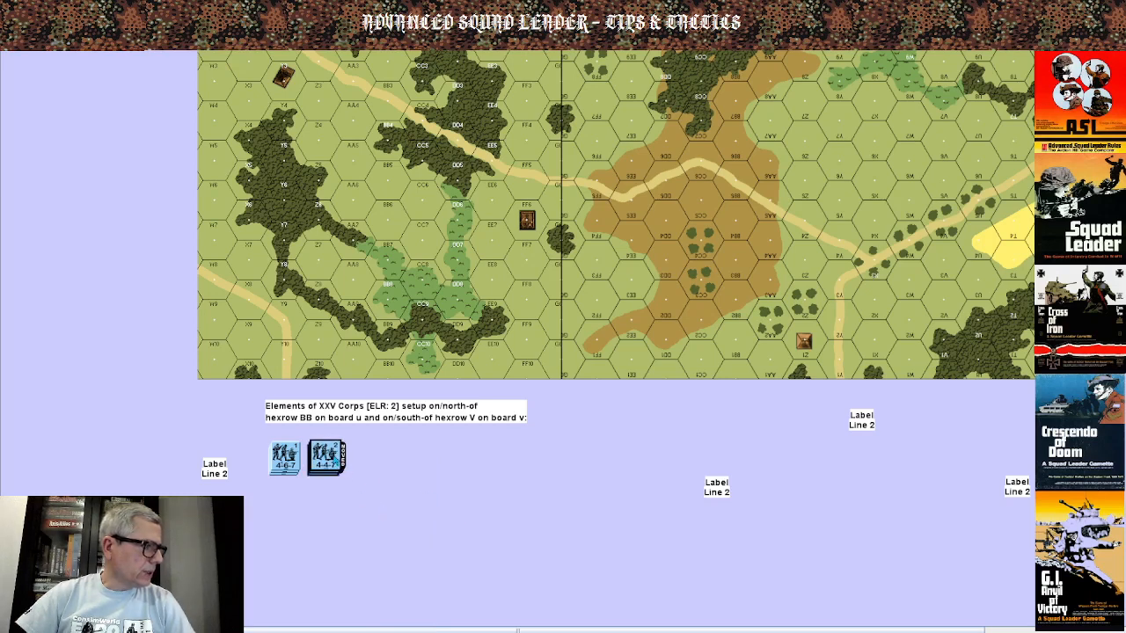
right_click(336, 457)
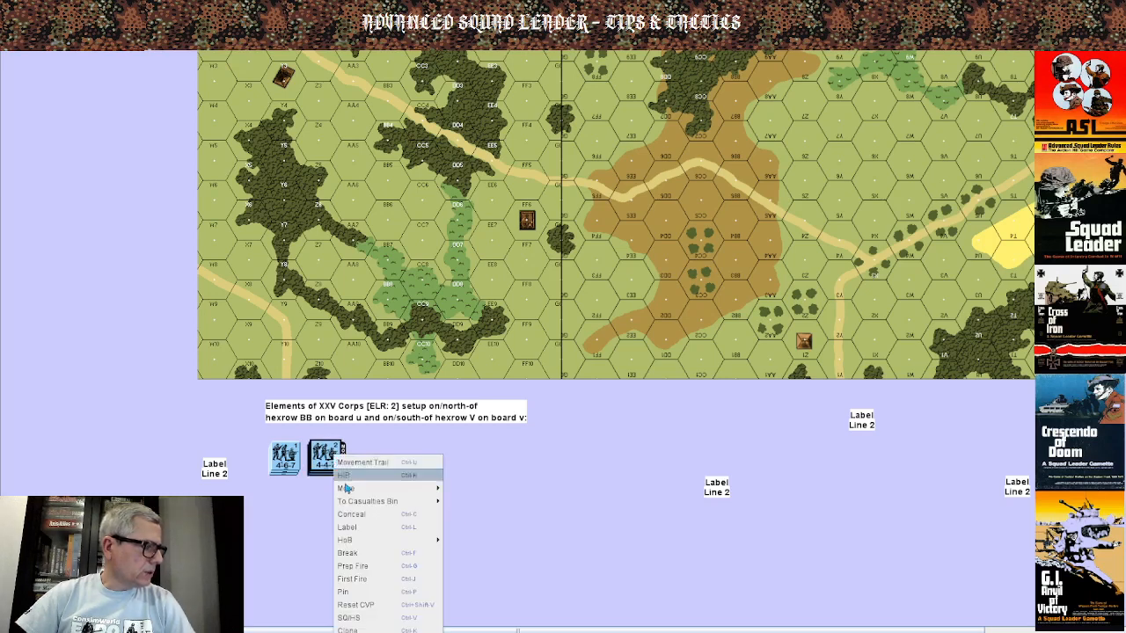
left_click(350, 626)
Clone the 4-4-7 squads to form a second and a third stack alongside the first.
left_click_drag(329, 454, 363, 458)
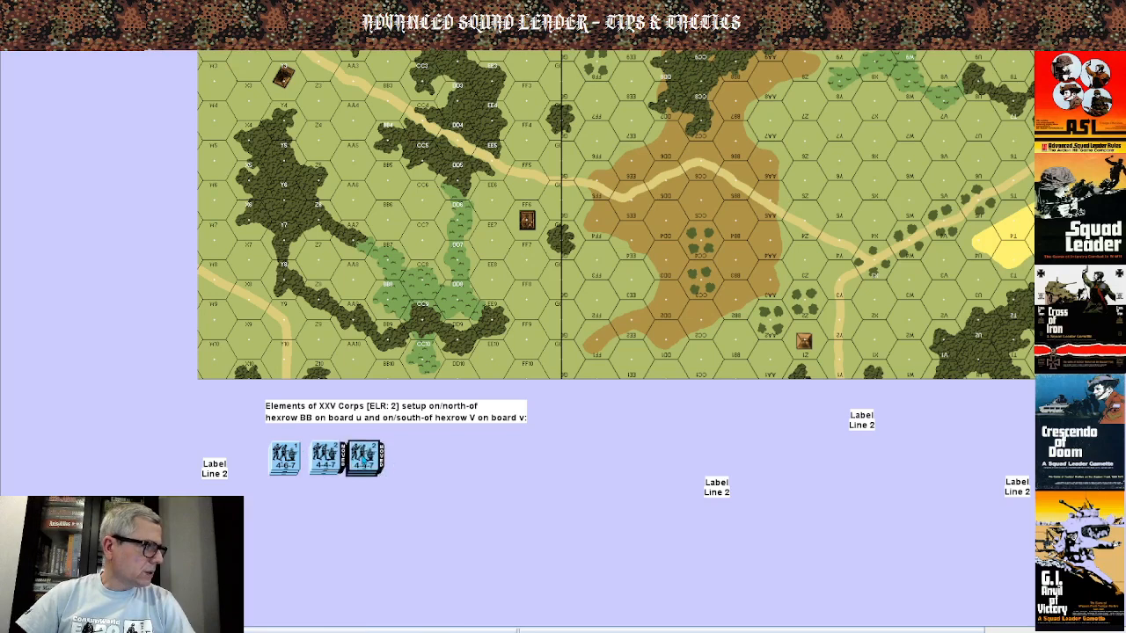
right_click(360, 459)
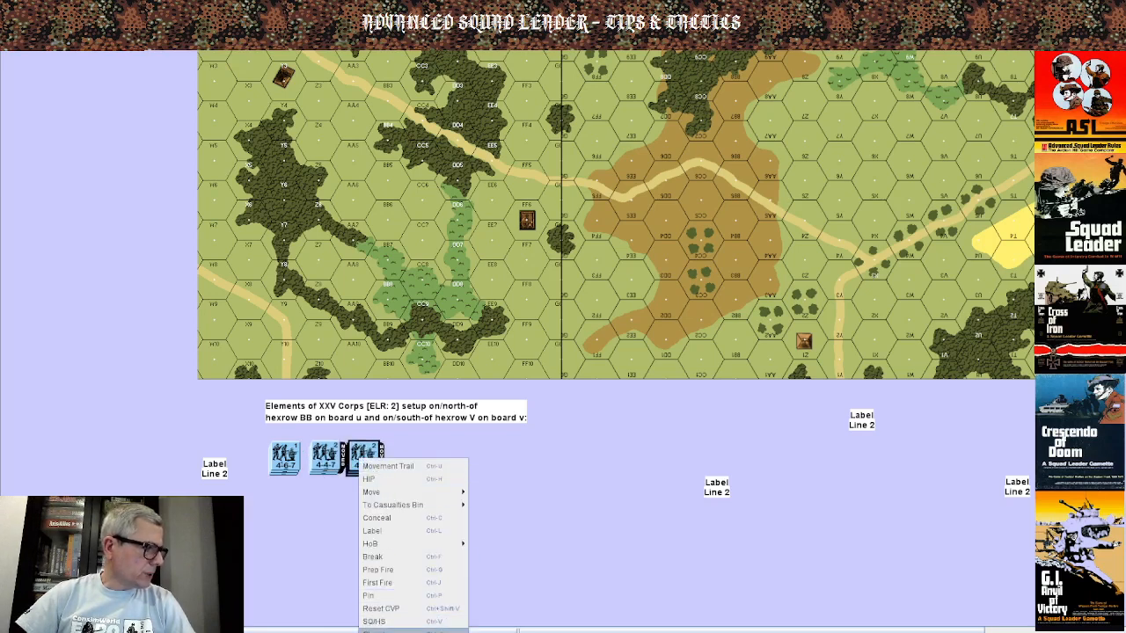
left_click(382, 567)
left_click_drag(371, 456, 408, 462)
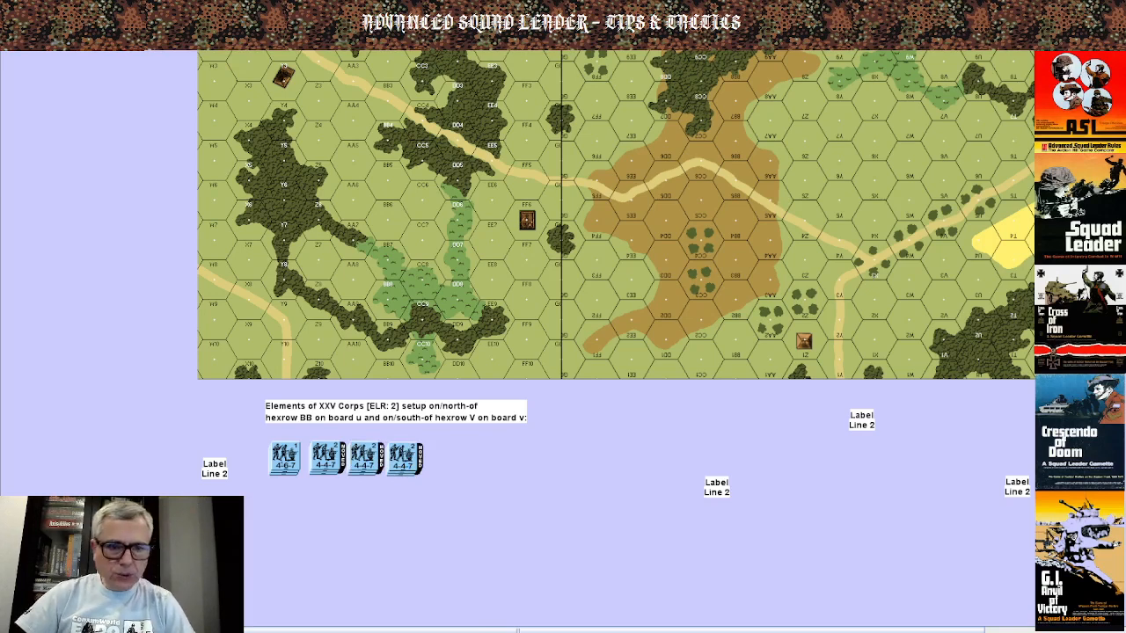
Place the 8-1, 8-0 and 7-0 leaders and a 5-12 MMG in a row under the squad stacks.
left_click_drag(861, 420, 284, 503)
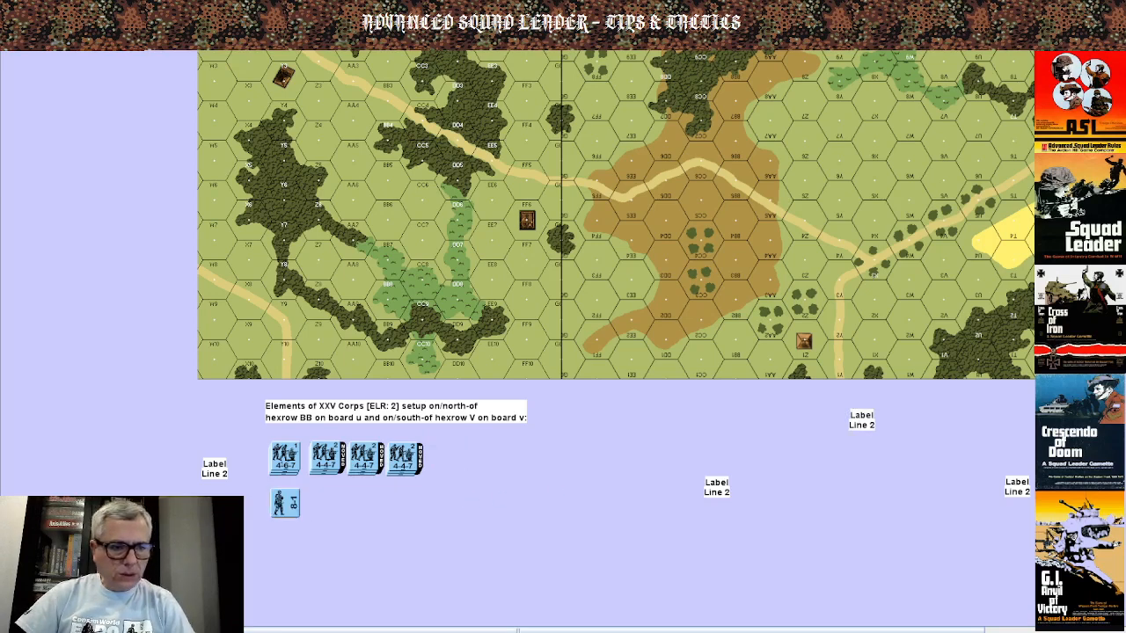
left_click_drag(715, 486, 327, 502)
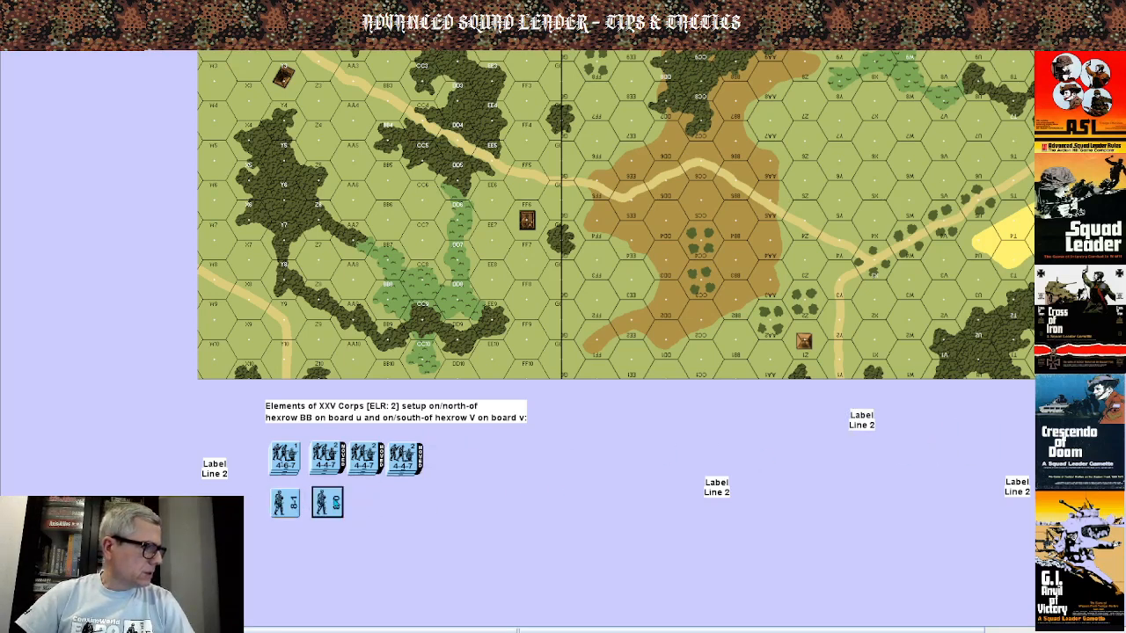
left_click_drag(761, 479, 368, 512)
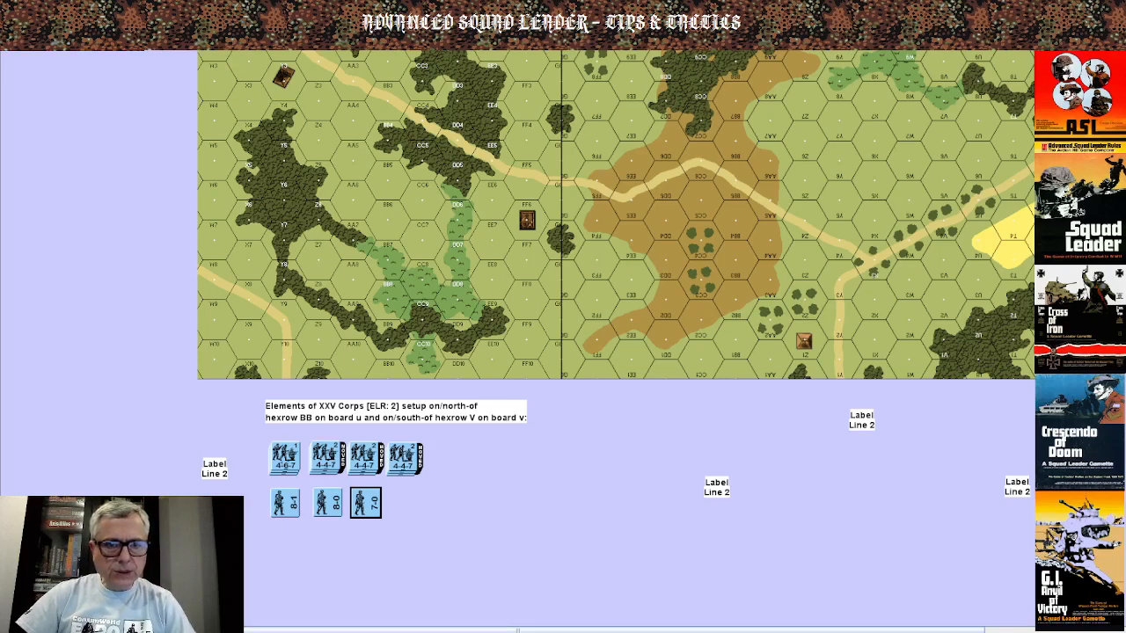
left_click_drag(568, 383, 410, 515)
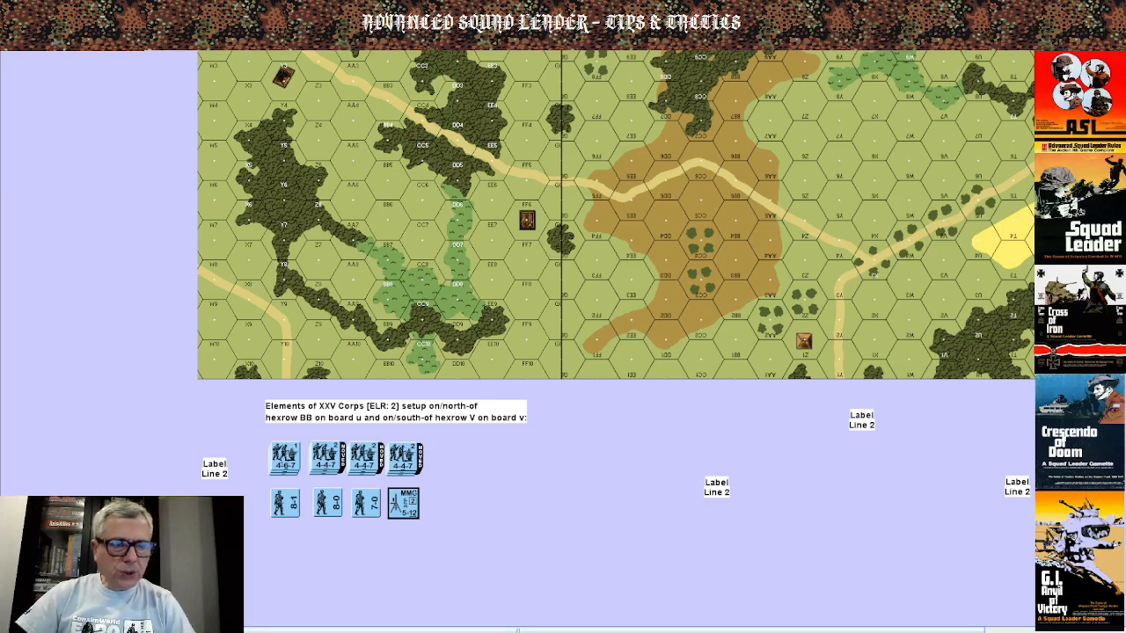
Place a 3-8 LMG under the 8-1 leader, clone it into a stack of three, and collapse the stack.
left_click_drag(563, 387, 287, 549)
right_click(287, 549)
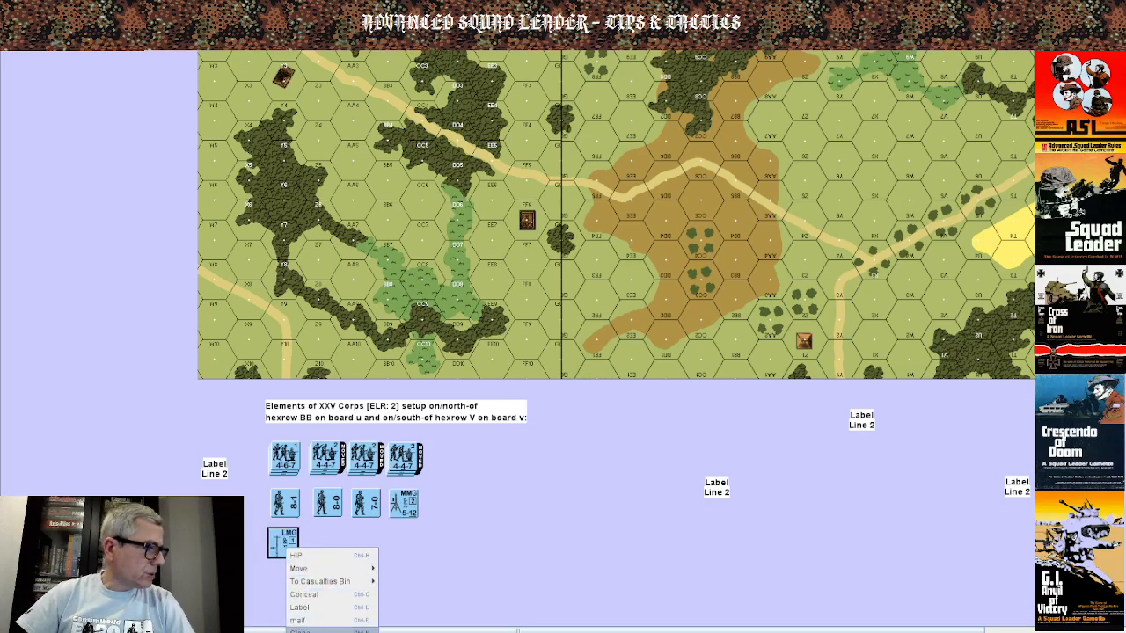
left_click(300, 632)
left_click_drag(286, 536, 295, 519)
right_click(295, 529)
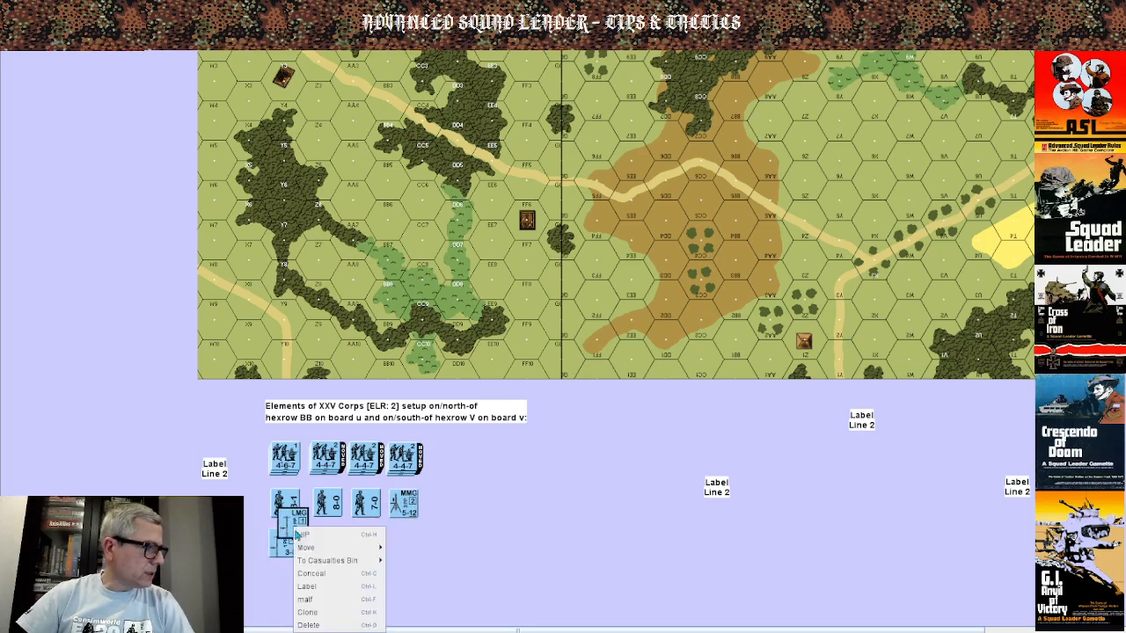
left_click(307, 612)
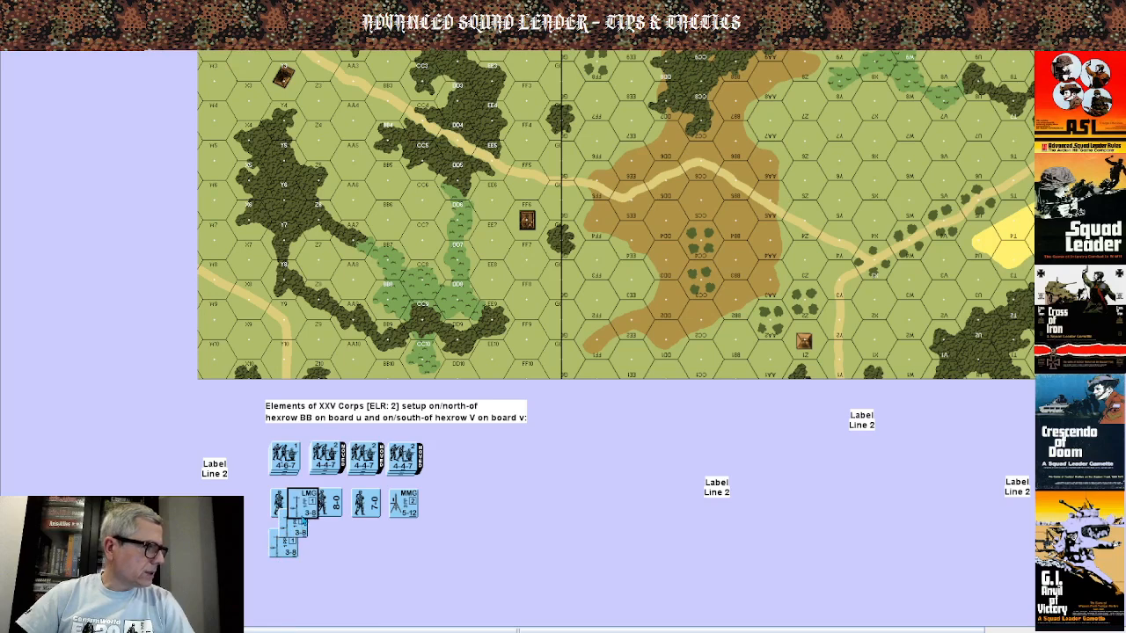
double_click(303, 519)
left_click(366, 526)
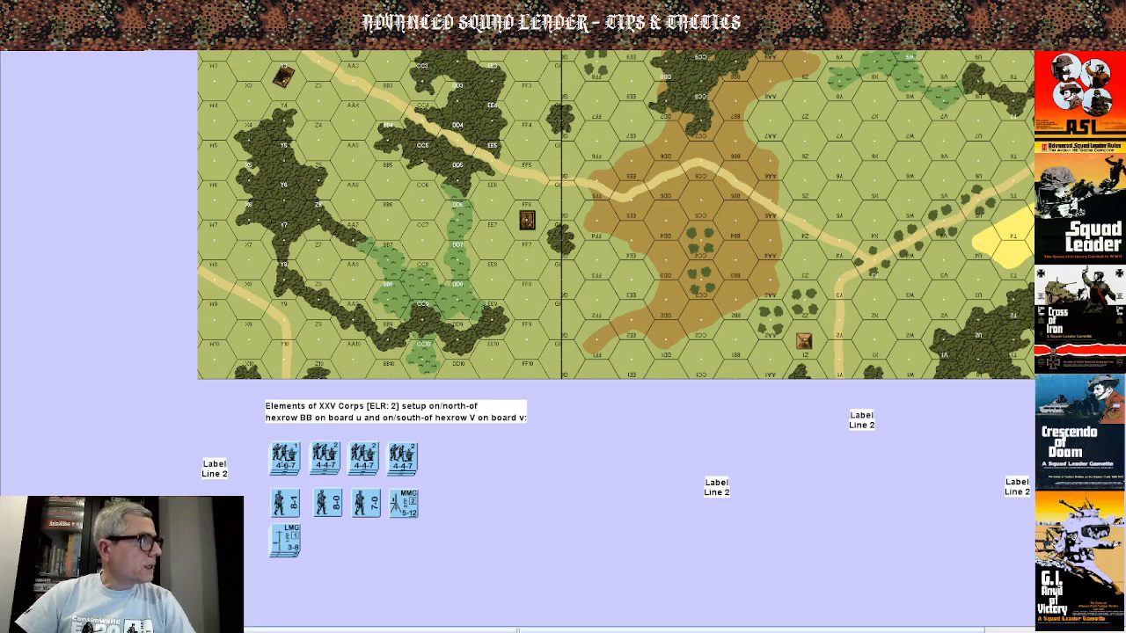
Select the 8-1, 8-0 and 7-0 leaders together and enter an individual surname for each one.
left_click(291, 510)
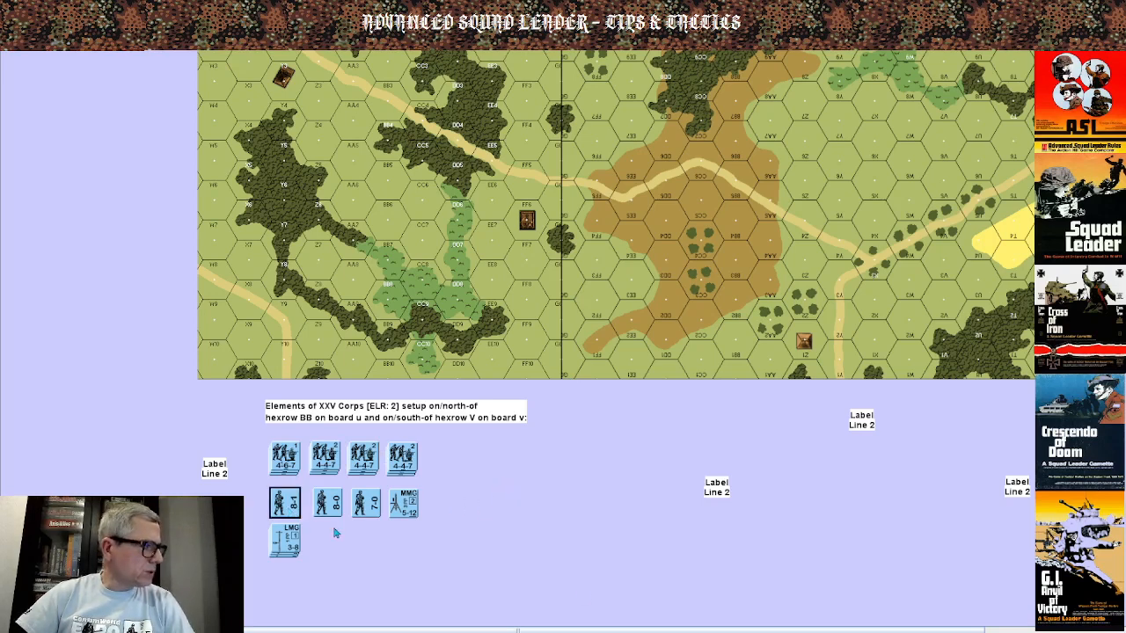
left_click(327, 508, "ctrl")
left_click(365, 511, "ctrl")
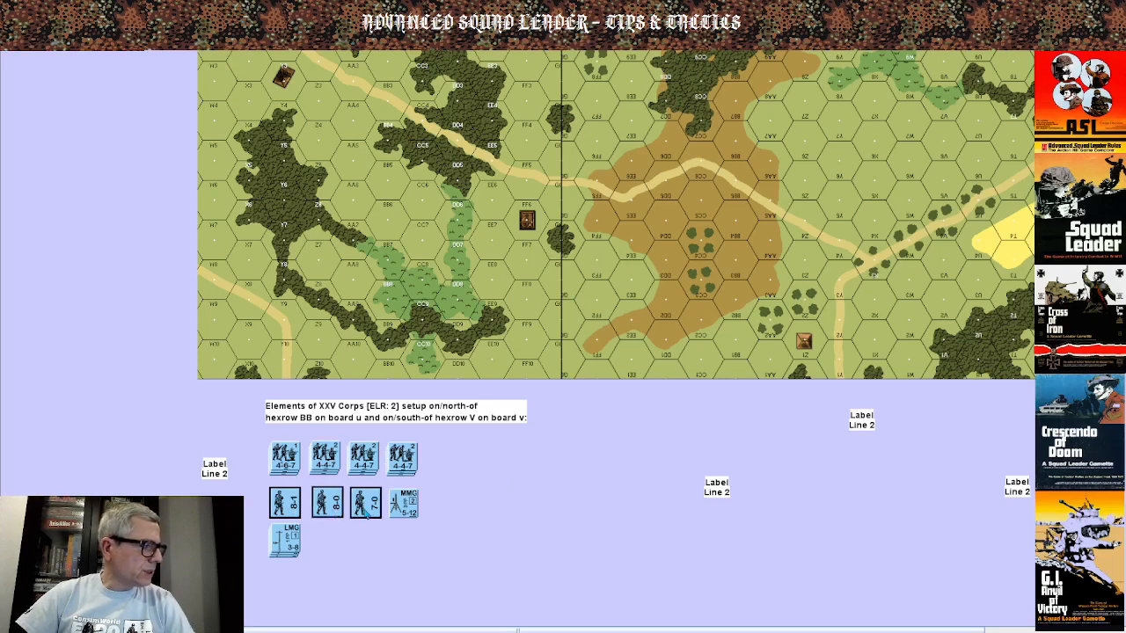
right_click(367, 513)
mouse_move(392, 557)
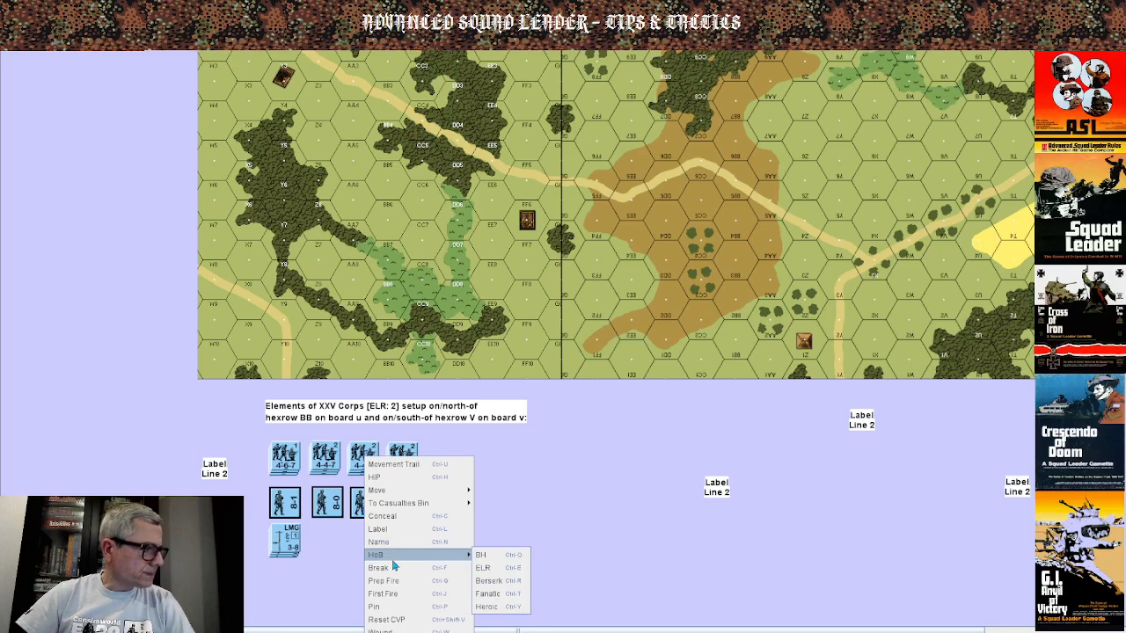
left_click(398, 544)
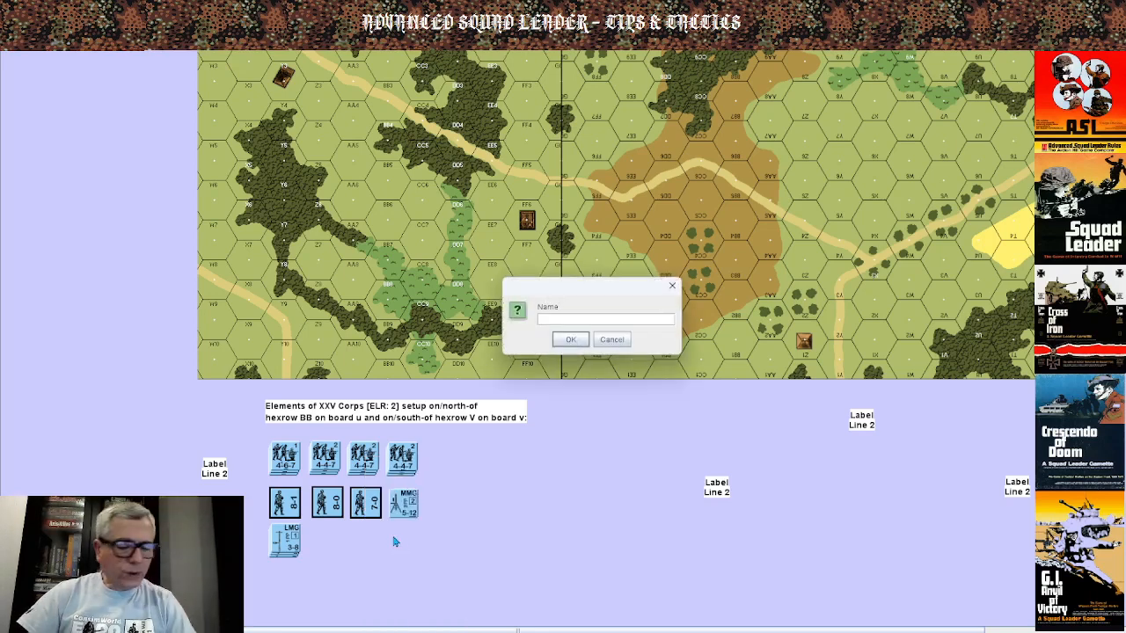
type("Uni")
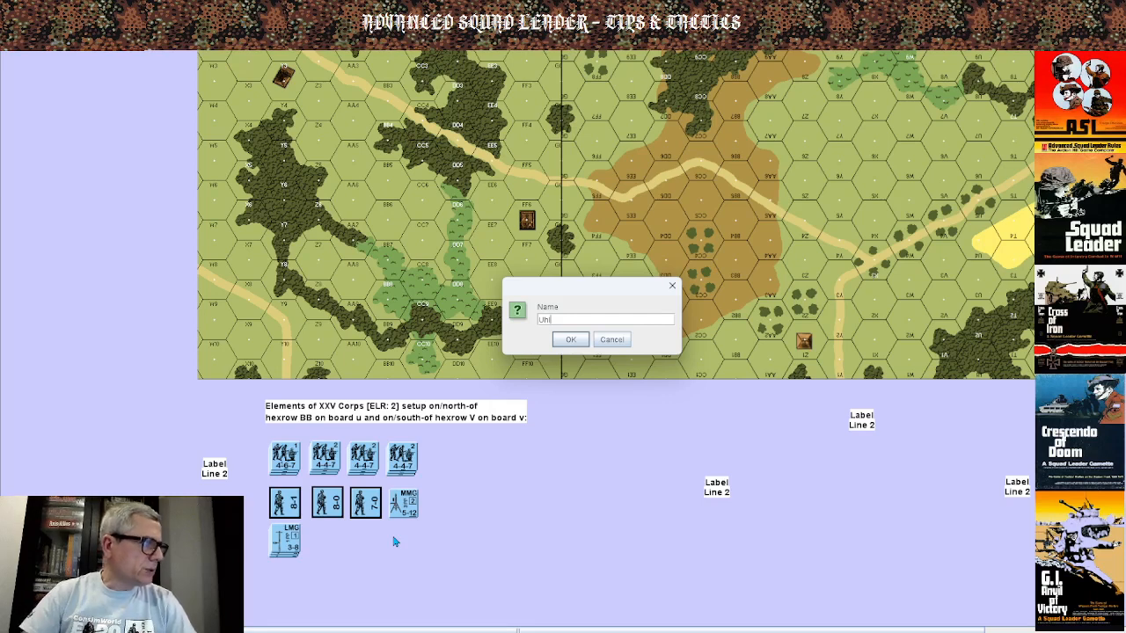
left_click(569, 341)
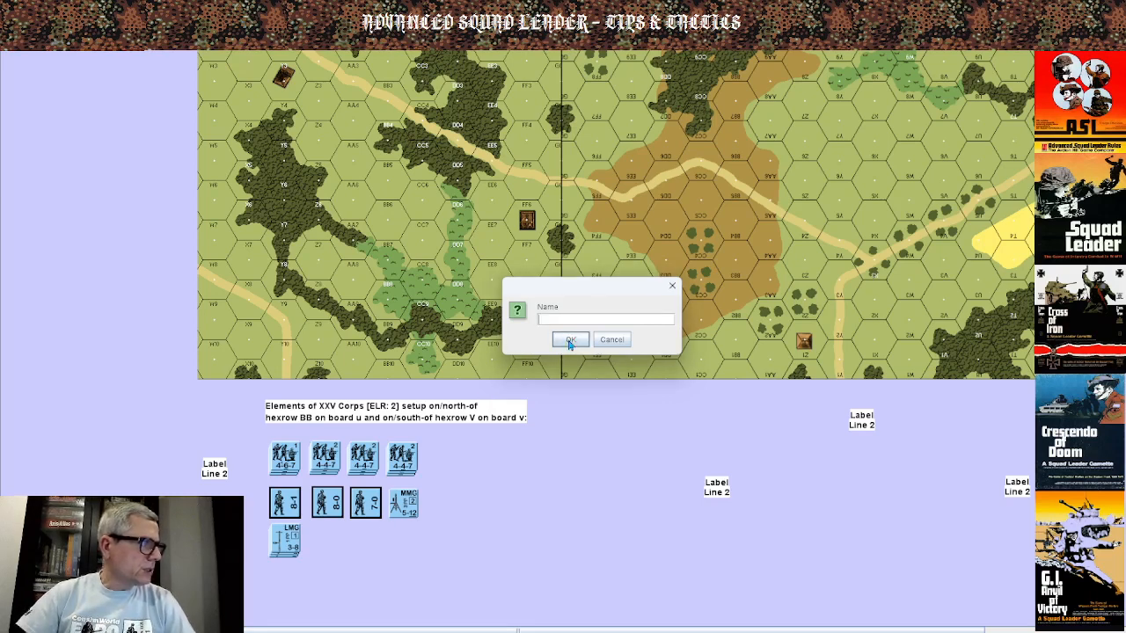
type("Win")
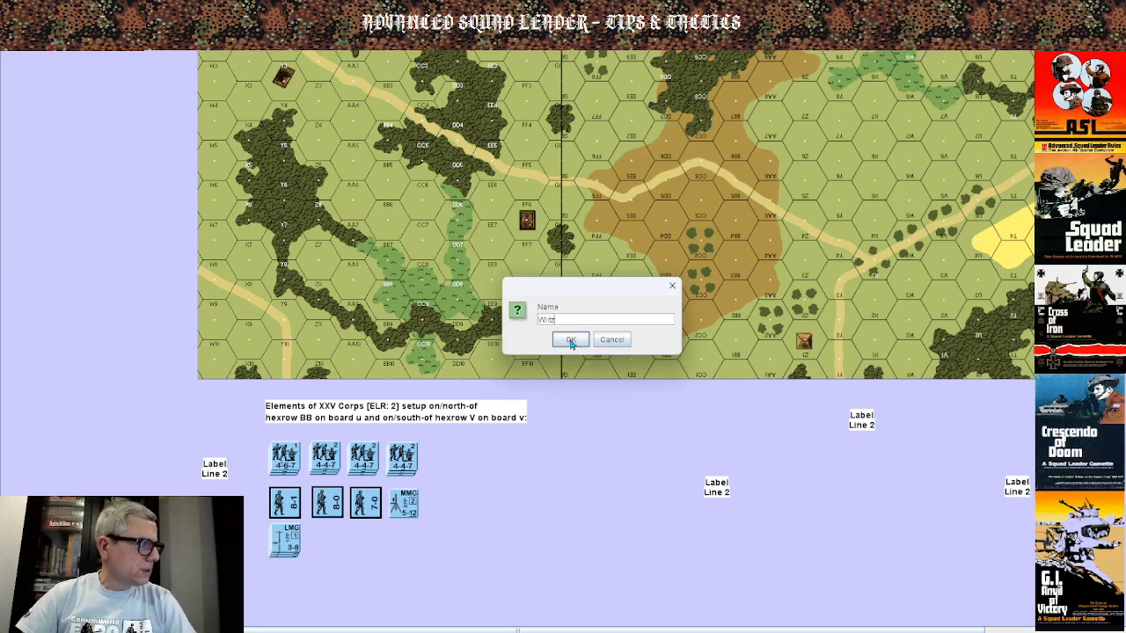
left_click(570, 342)
type("M")
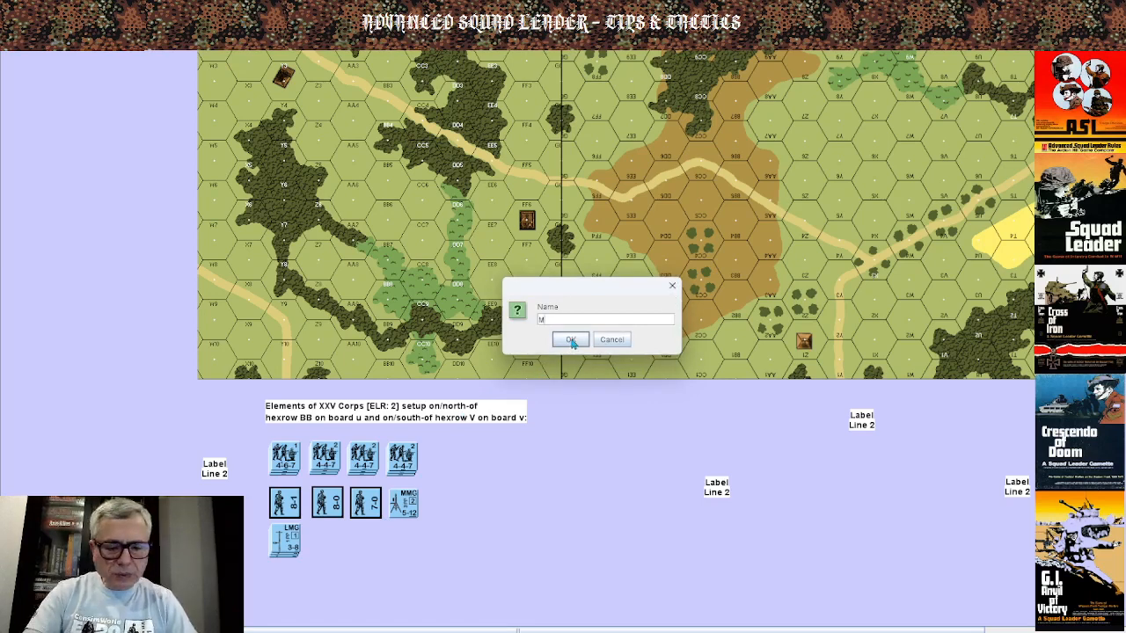
type("eyer")
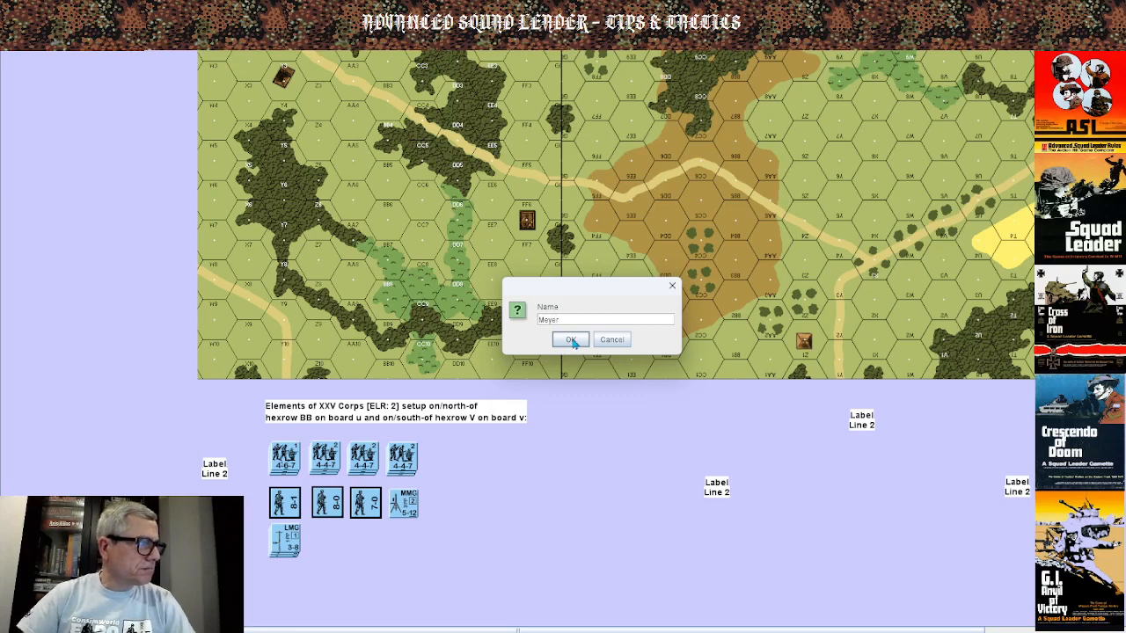
left_click(570, 341)
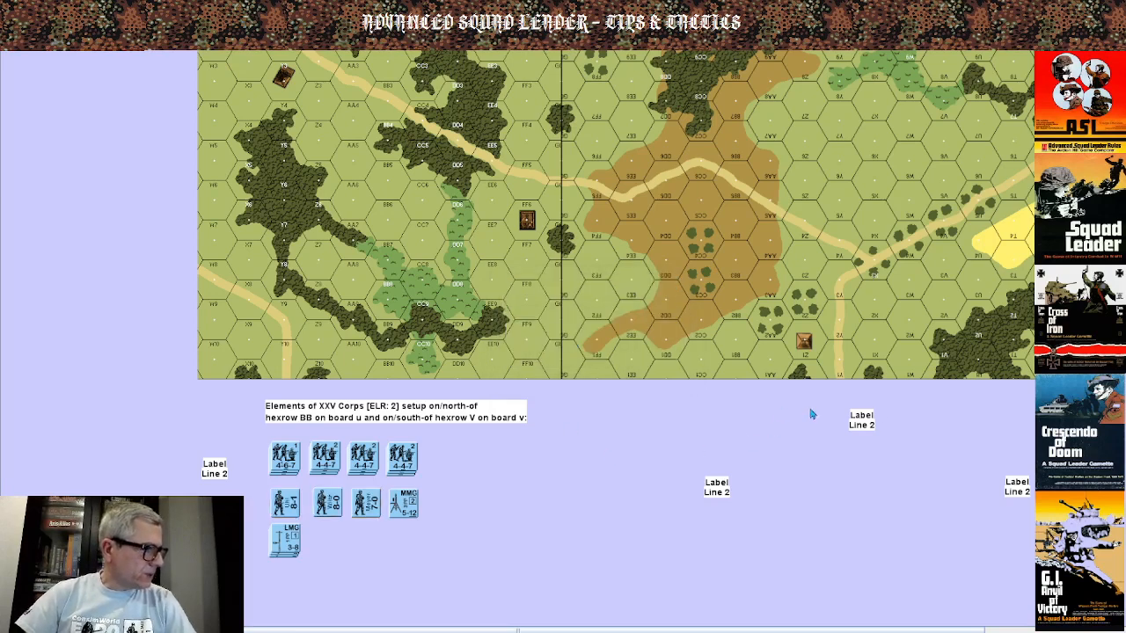
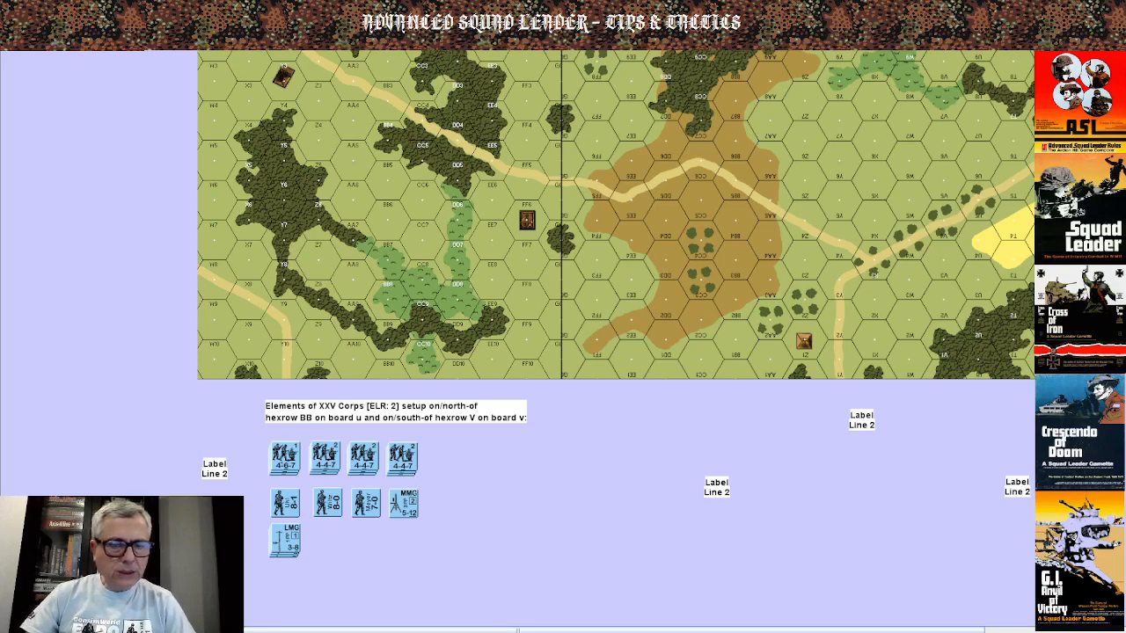
Place a 6-6-7 squad and a 5-4-6 squad side by side below the map, between the two unedited labels, and open the 5-4-6's commands.
left_click_drag(1121, 349, 765, 450)
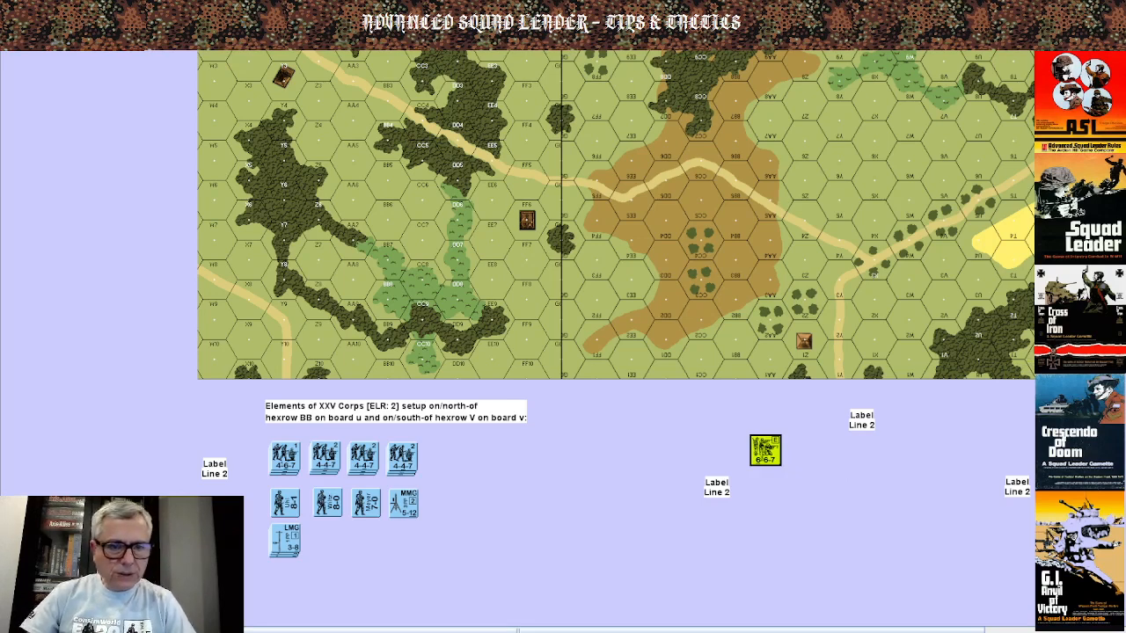
left_click_drag(1121, 351, 800, 455)
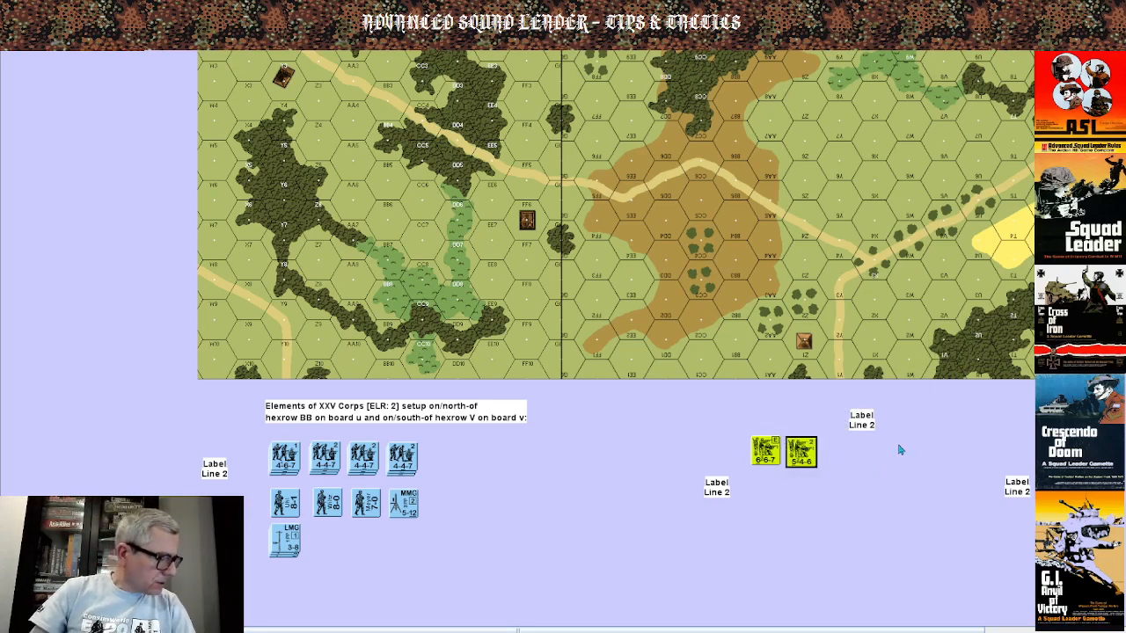
right_click(808, 453)
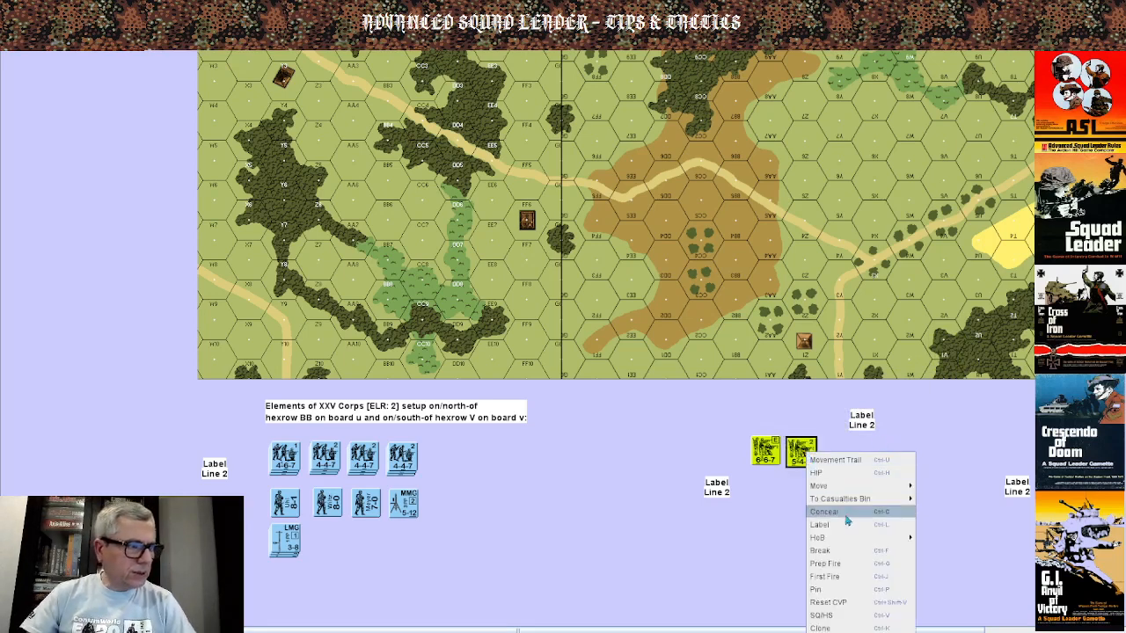
Replace the second green squad counter with a 5-3-6 and add 2-2-6, 9-2 and 8-1 counters to that row.
left_click(841, 620)
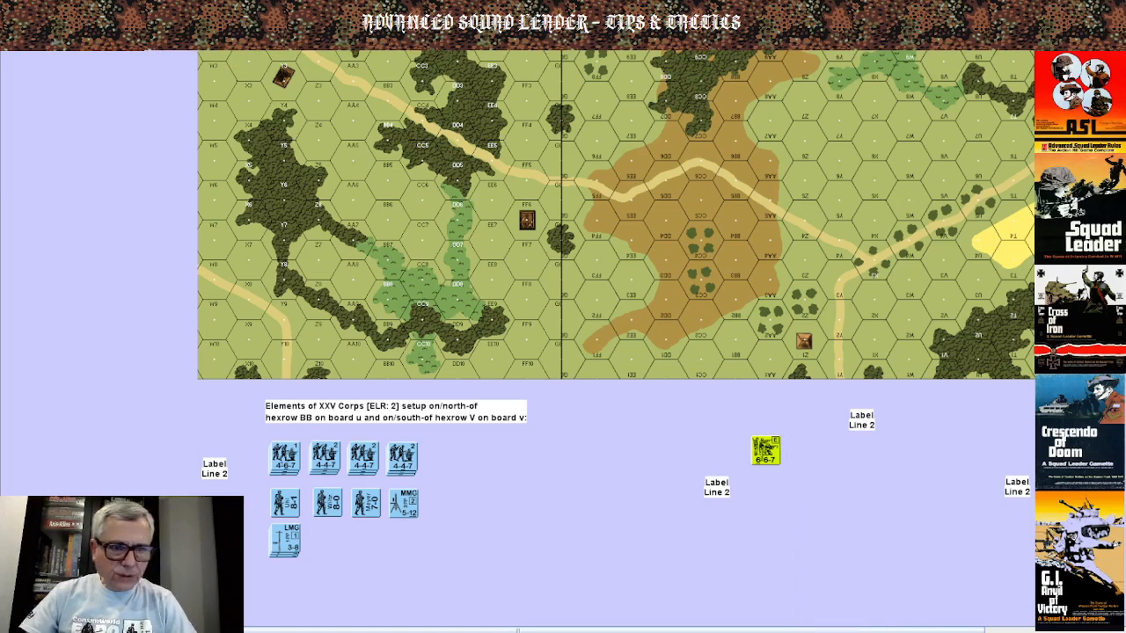
left_click_drag(862, 378, 804, 452)
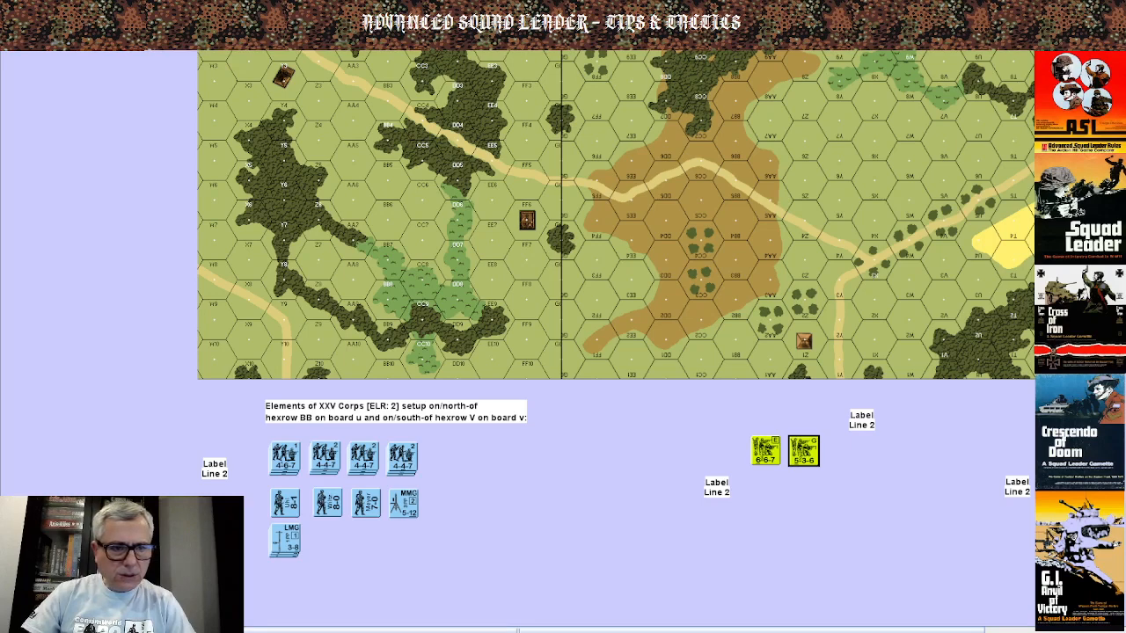
left_click_drag(945, 365, 841, 454)
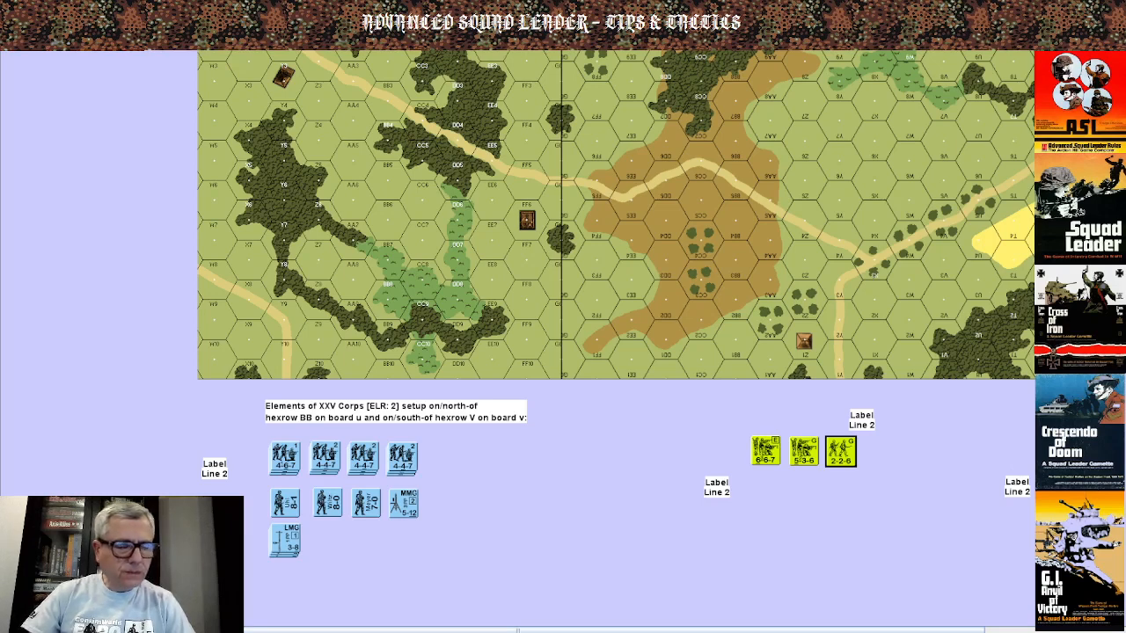
left_click_drag(904, 373, 886, 455)
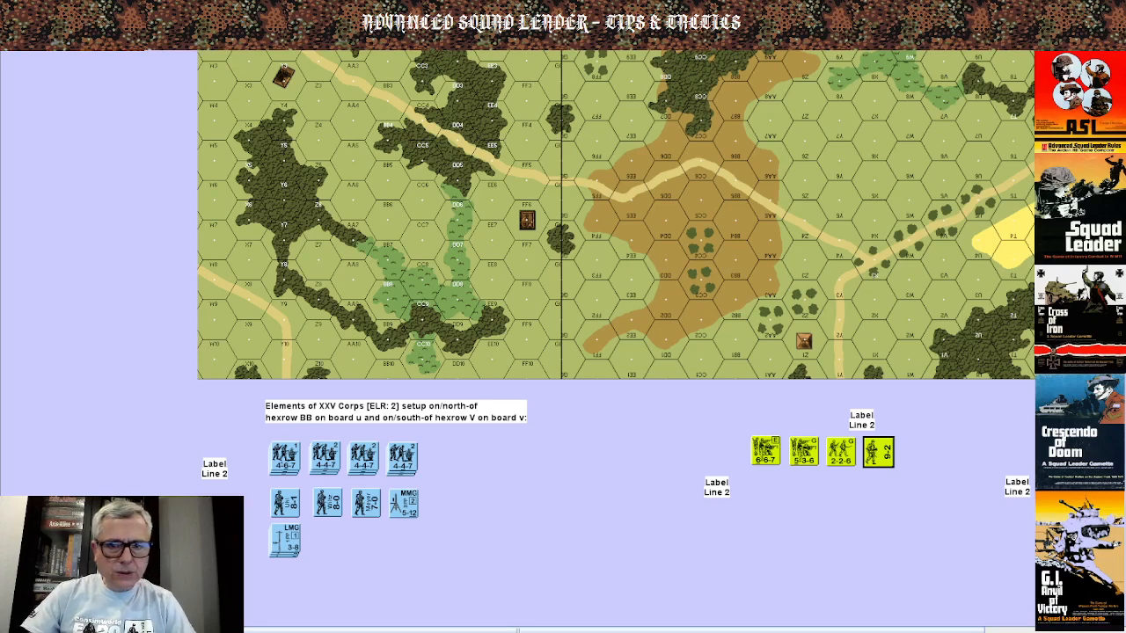
left_click_drag(919, 377, 917, 451)
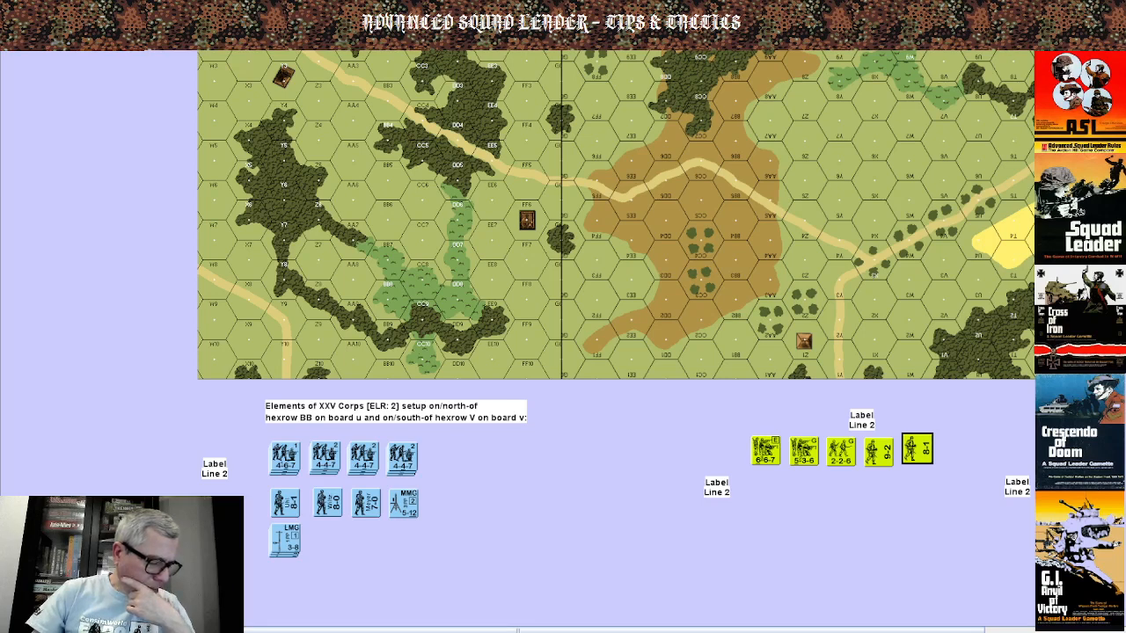
Name the green 9-2 leader counter with the leader's surname.
right_click(887, 460)
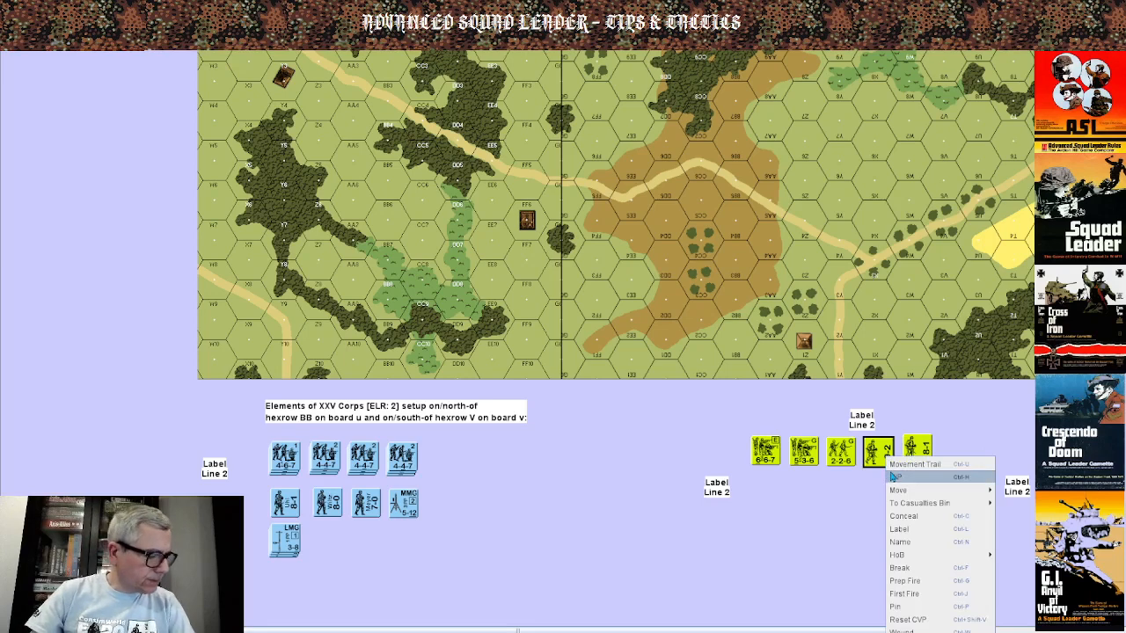
left_click(930, 544)
type("Brown")
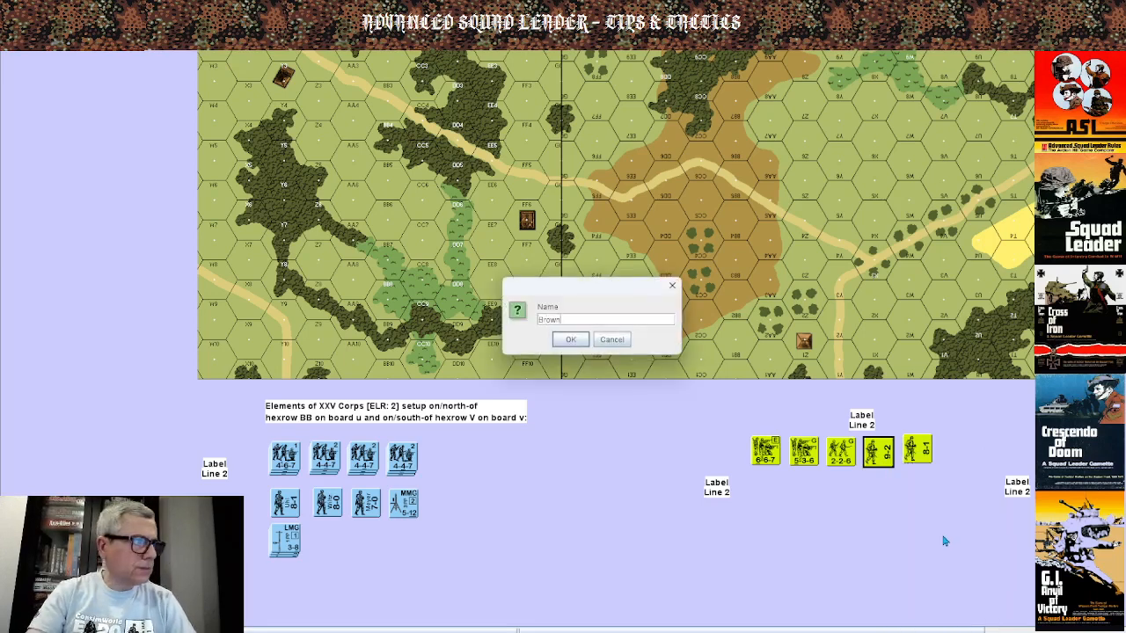
key("Return")
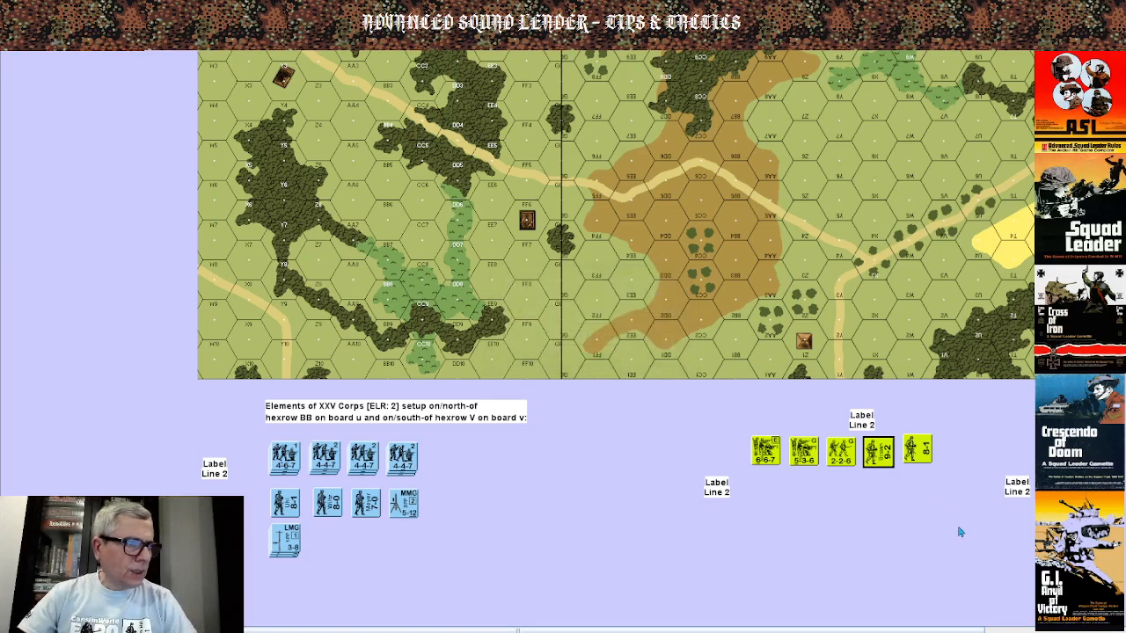
Line up the green 8-1 leader with its row and name it with the leader's surname.
left_click_drag(923, 463, 917, 466)
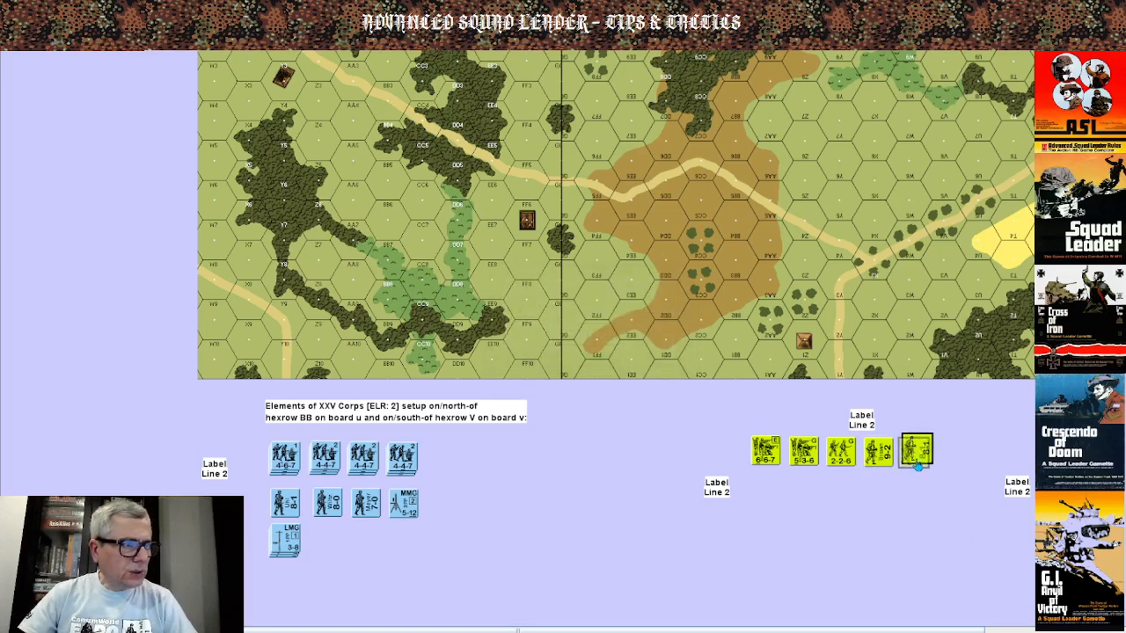
right_click(919, 458)
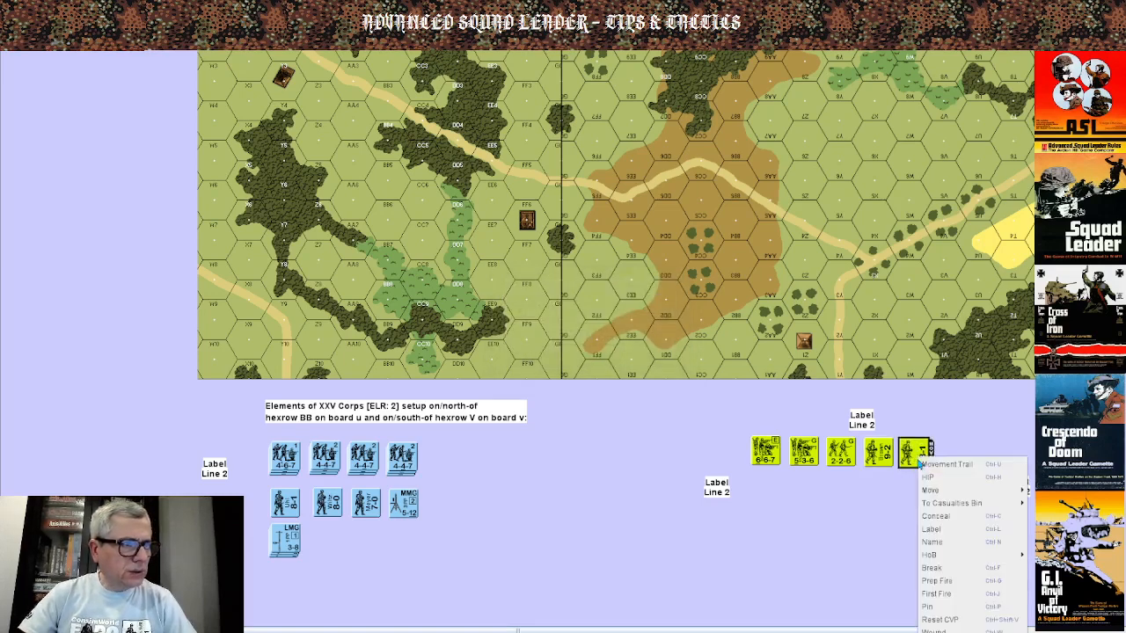
left_click(964, 543)
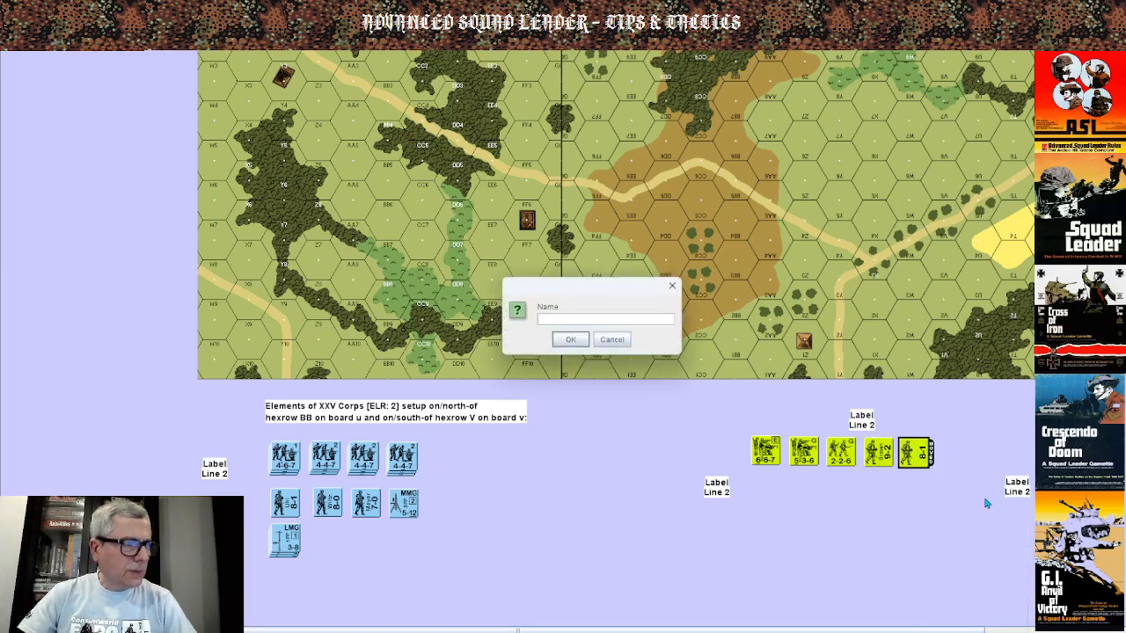
type("Green")
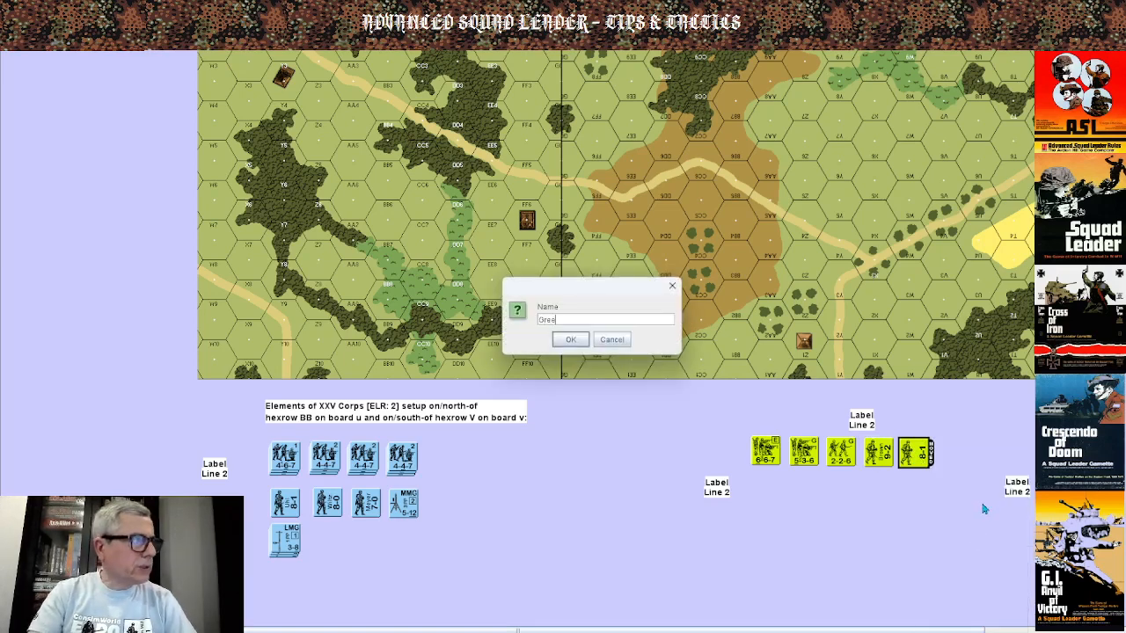
type("s")
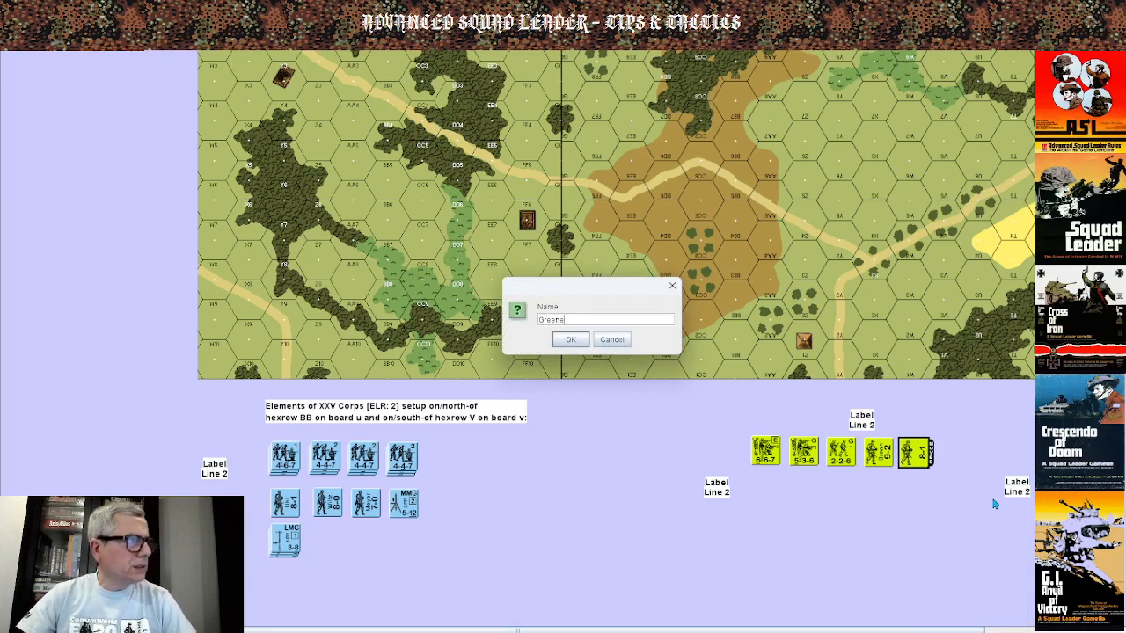
left_click(569, 340)
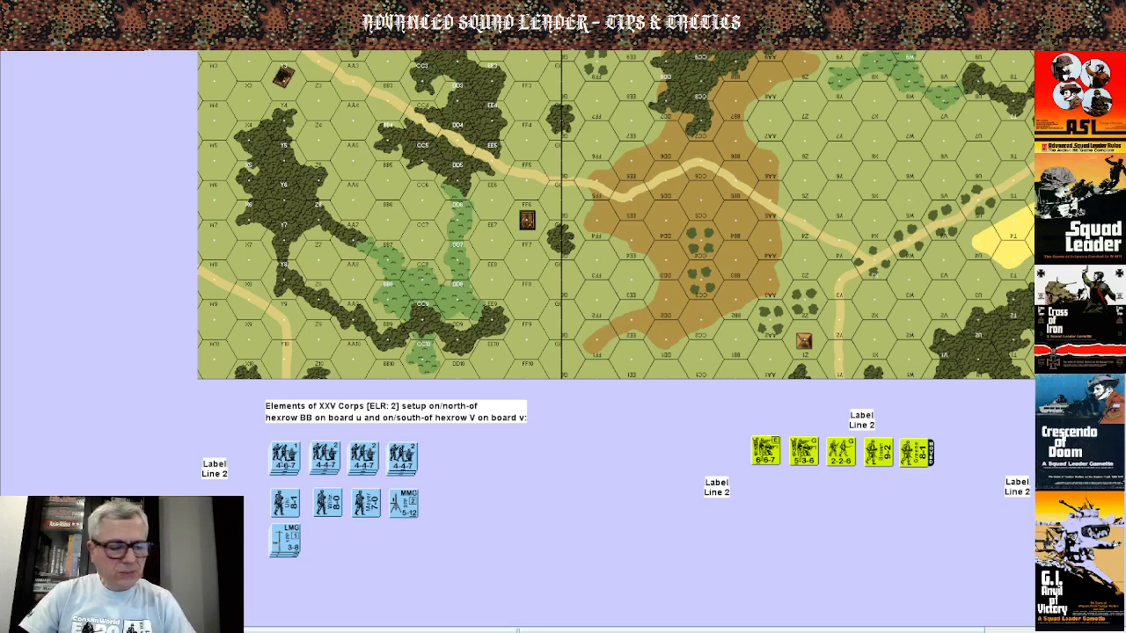
Add a green 4-10 MMG counter at the end of the row, beside the 8-1 leader.
left_click_drag(1010, 451, 956, 462)
left_click(943, 498)
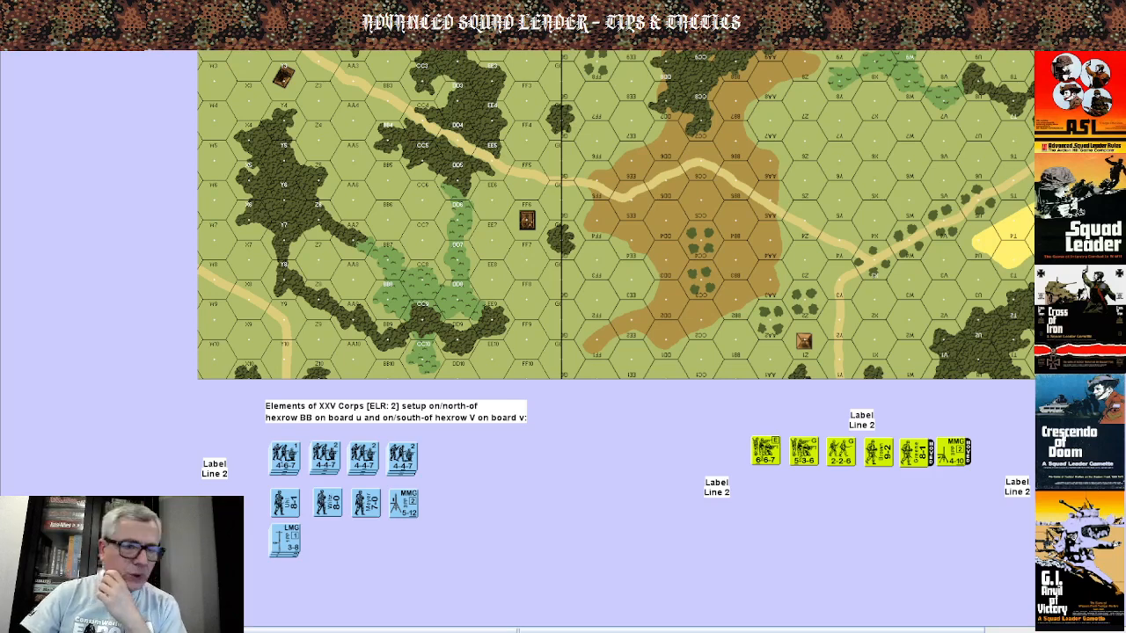
Place an orange 4-2-6 squad counter below the green row and clone it repeatedly to build a stack.
left_click_drag(952, 414, 772, 548)
right_click(771, 553)
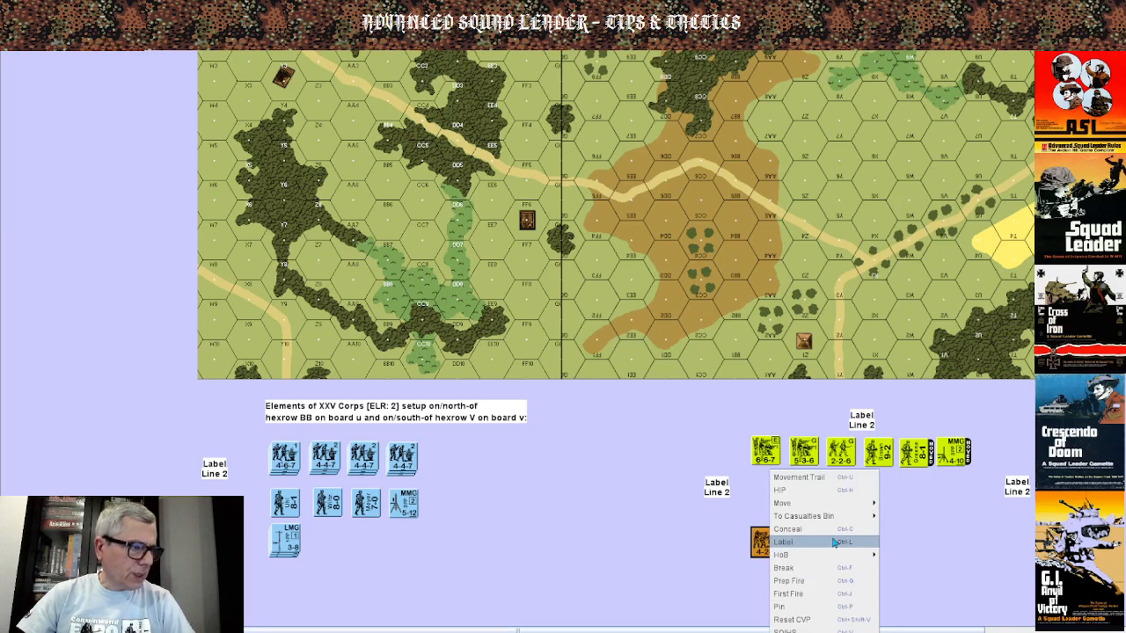
left_click(784, 631)
left_click(832, 548)
left_click_drag(770, 545, 776, 531)
right_click(777, 529)
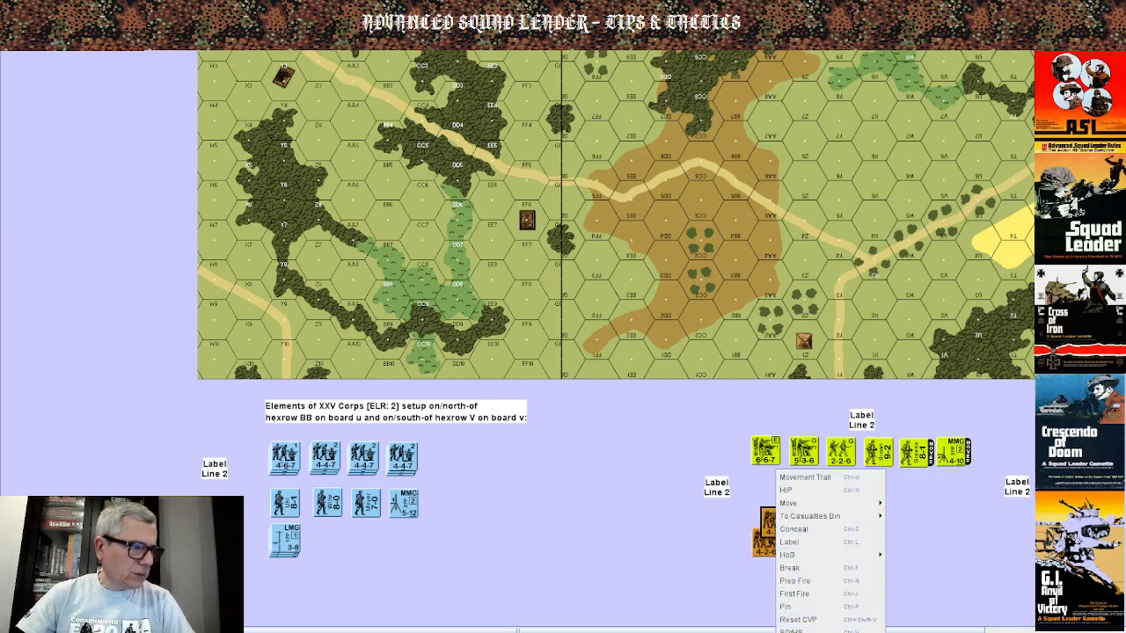
left_click(785, 630)
double_click(785, 506)
left_click(881, 535)
left_click(770, 545)
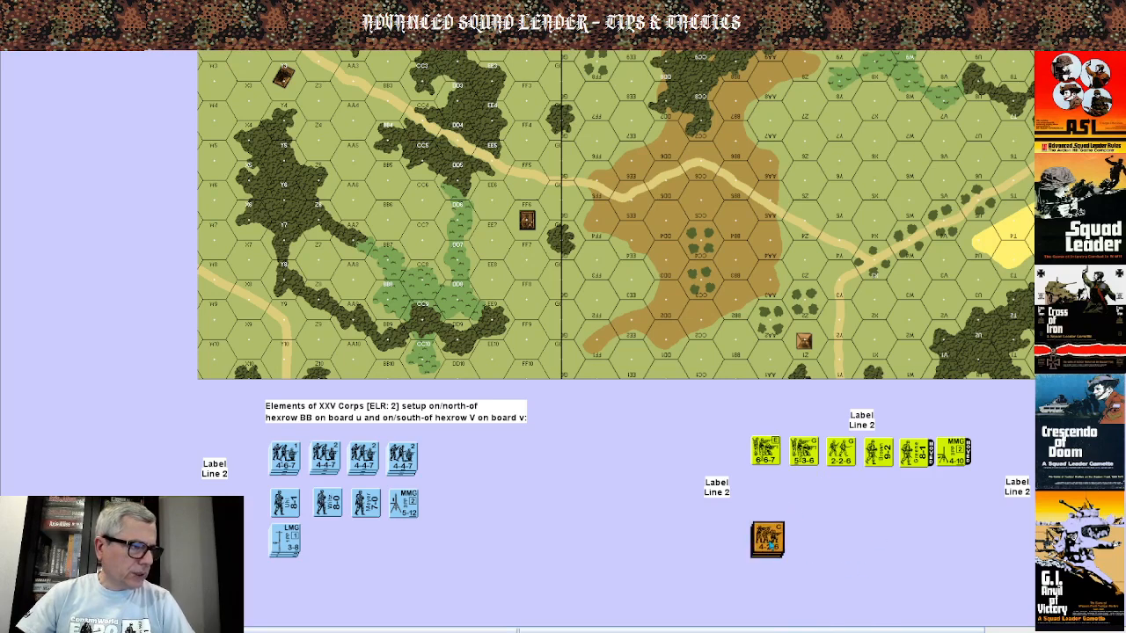
right_click(769, 544)
left_click(785, 630)
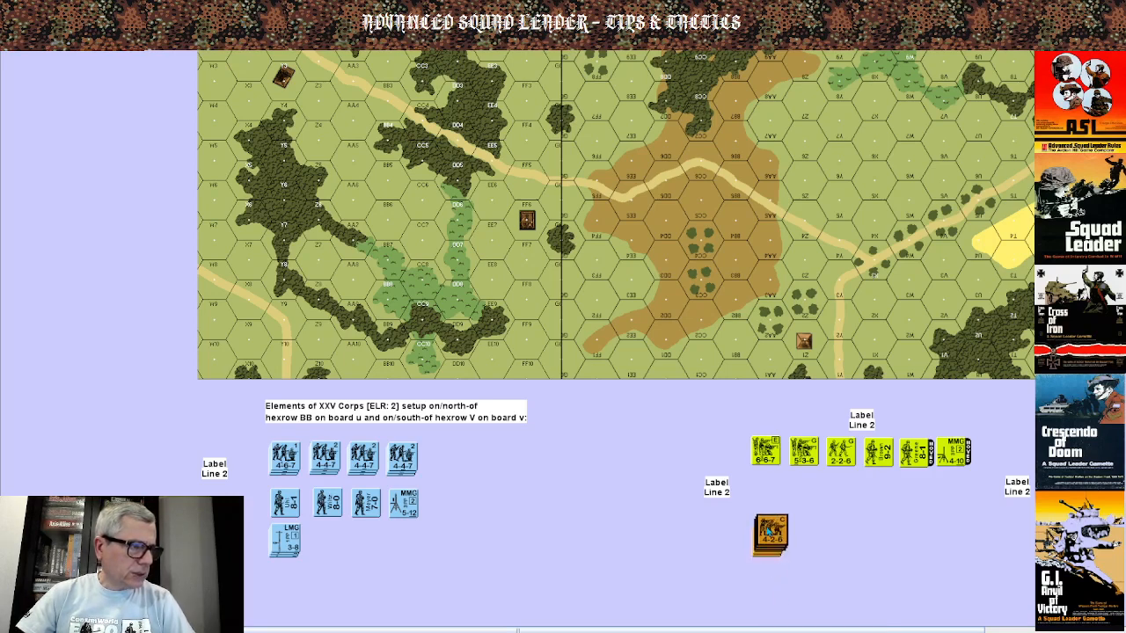
Split the selected 4-2-6 counters into a second stack beside the first and clone its top counter.
left_click_drag(767, 528, 806, 538)
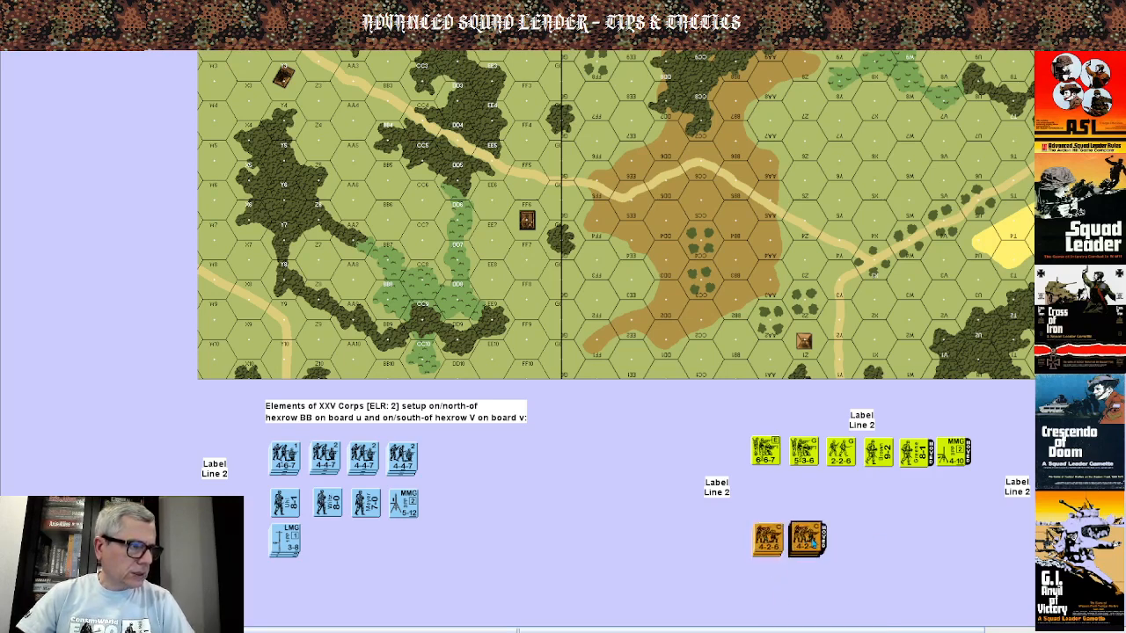
double_click(813, 543)
right_click(830, 506)
left_click(847, 630)
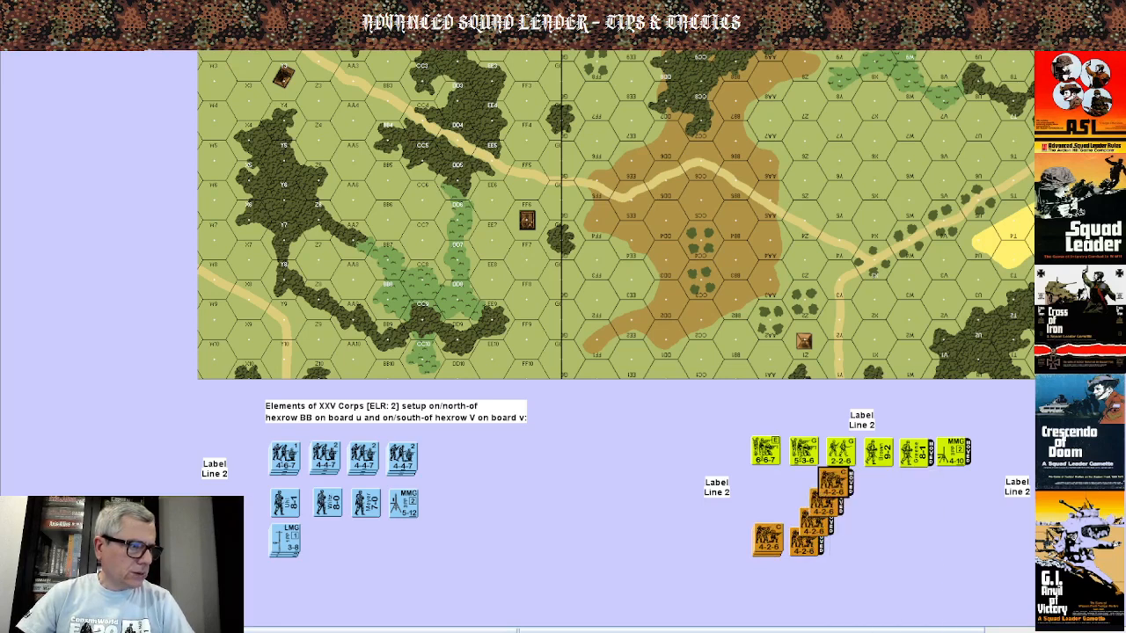
double_click(839, 489)
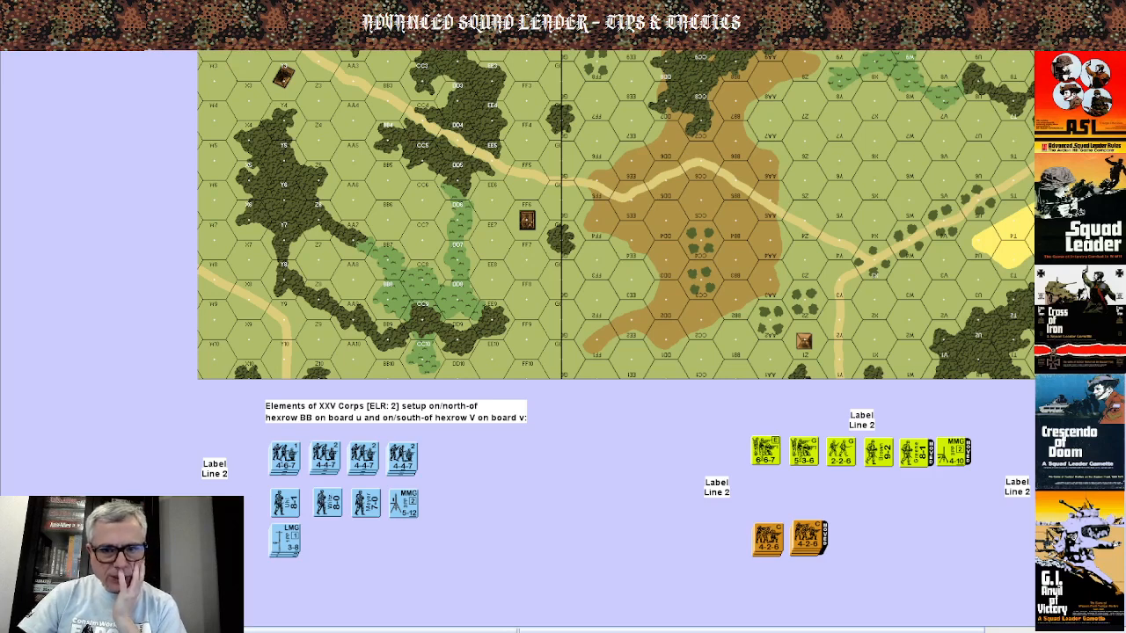
Place an orange 8-1 leader beside the 4-2-6 stacks and name it with the leader's surname.
left_click_drag(1029, 509, 856, 549)
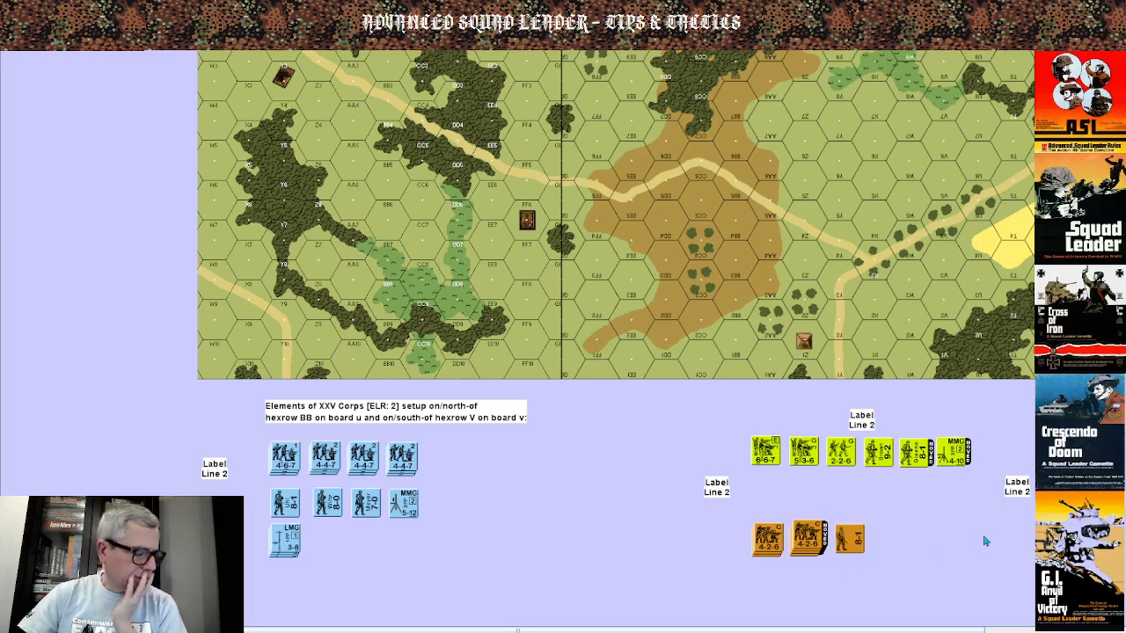
right_click(849, 543)
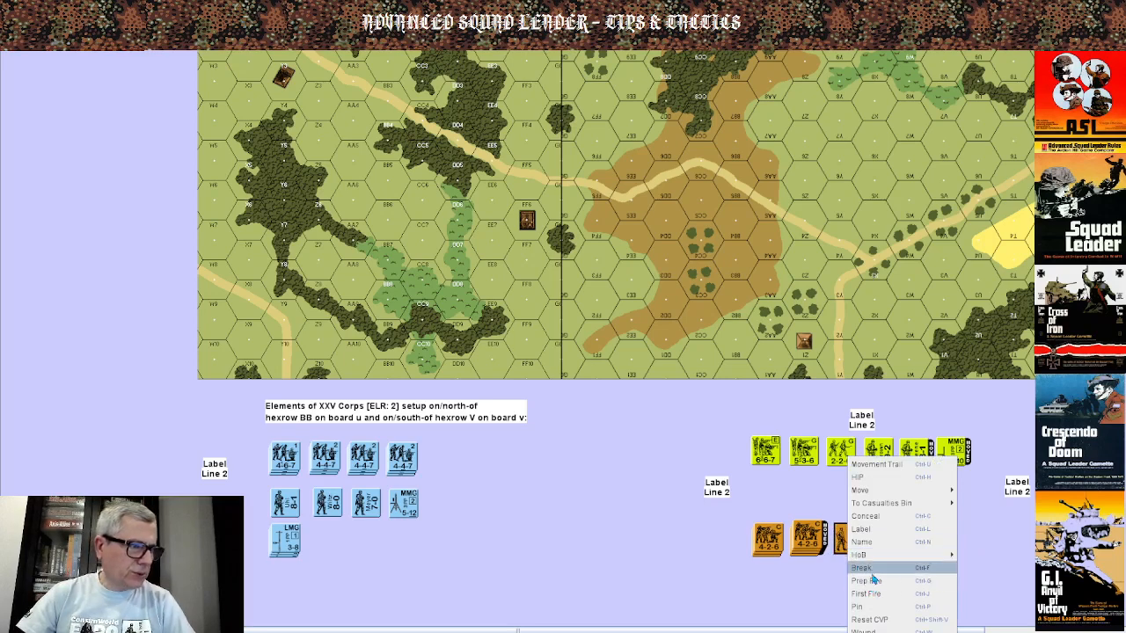
left_click(880, 545)
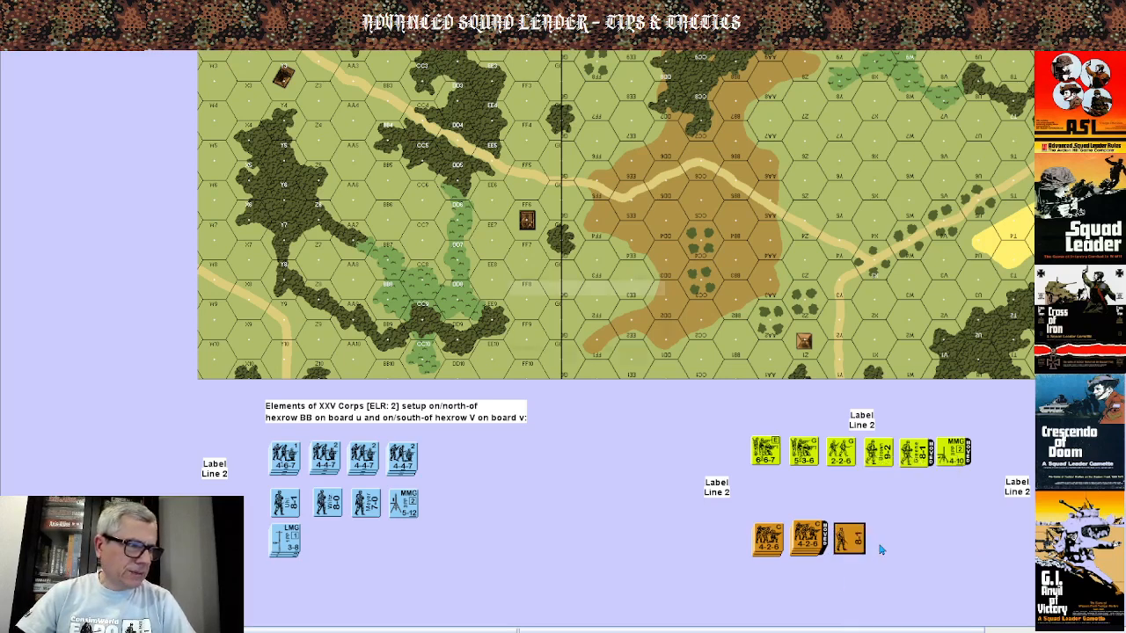
type("Sukov")
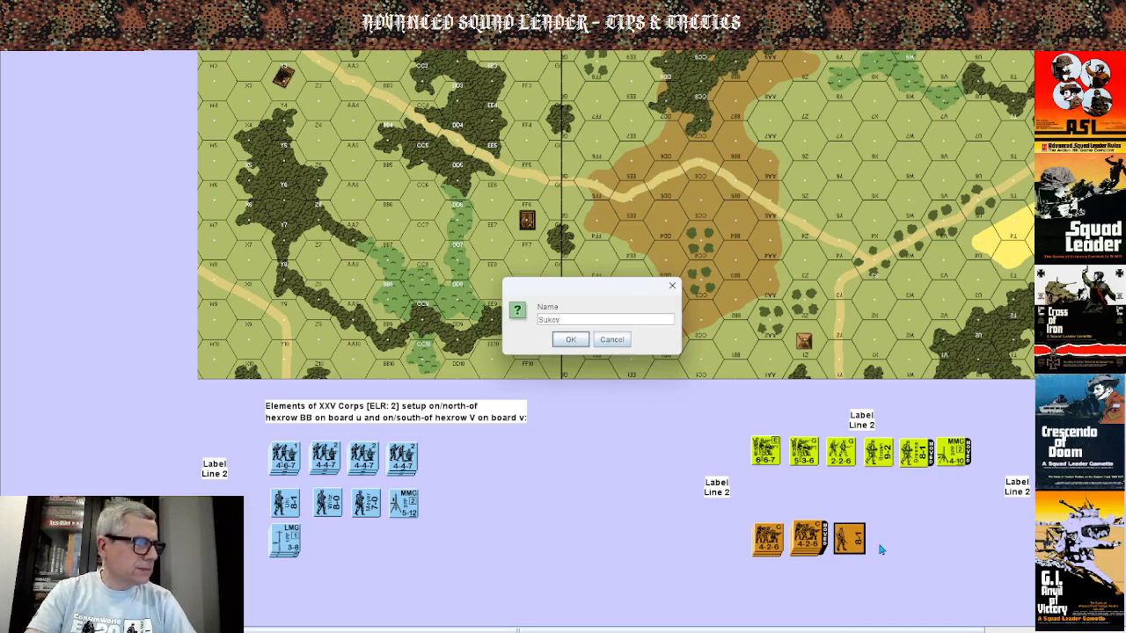
key("Return")
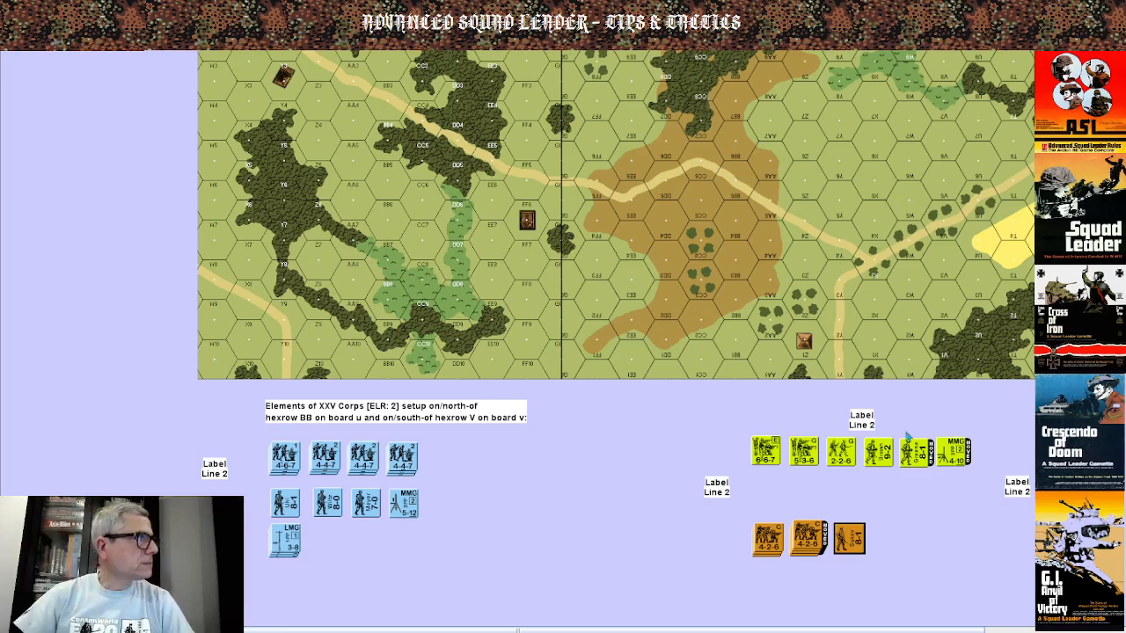
Clear the moved markers from the counters and shift the label beyond the MMG counter further right.
left_click(362, 40)
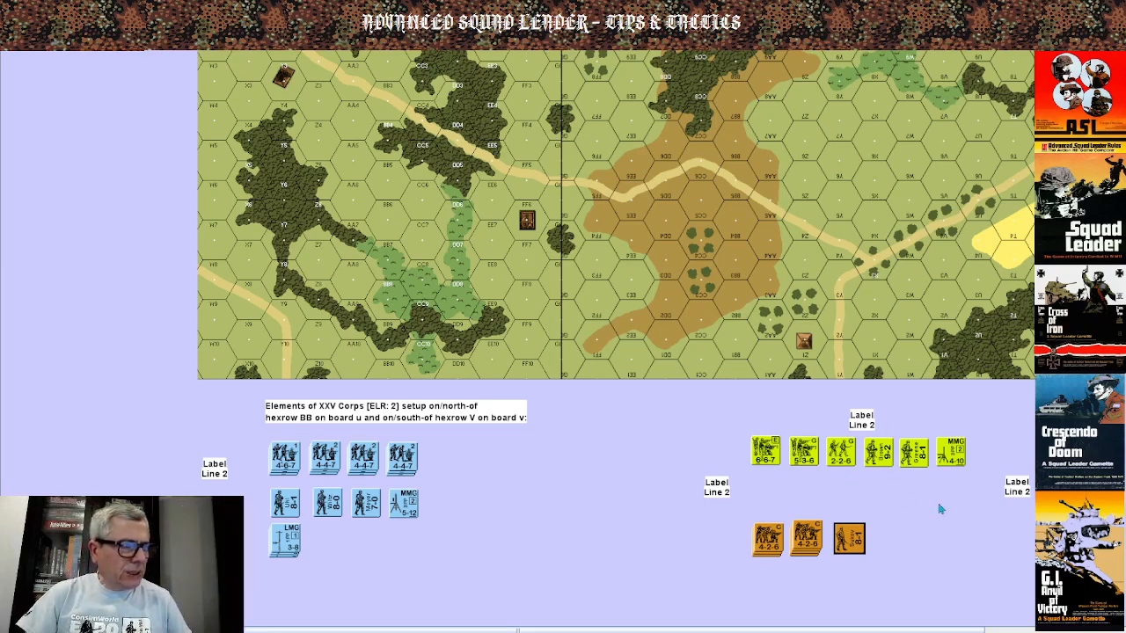
left_click(1029, 484)
left_click_drag(1037, 463, 1038, 437)
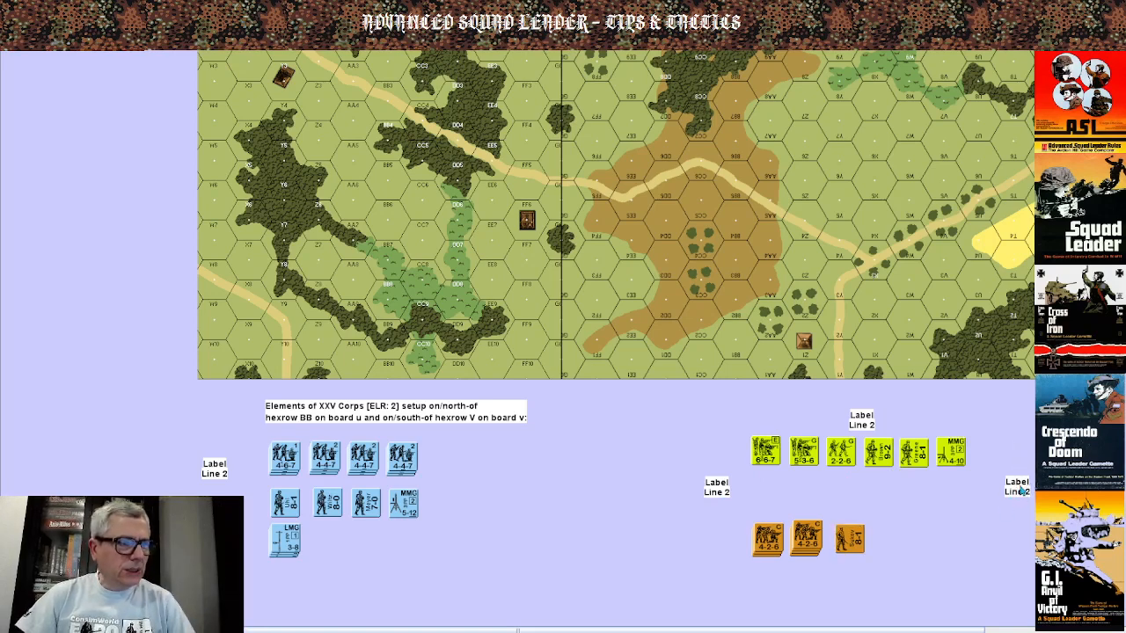
left_click(1023, 491)
left_click_drag(1023, 492, 1072, 458)
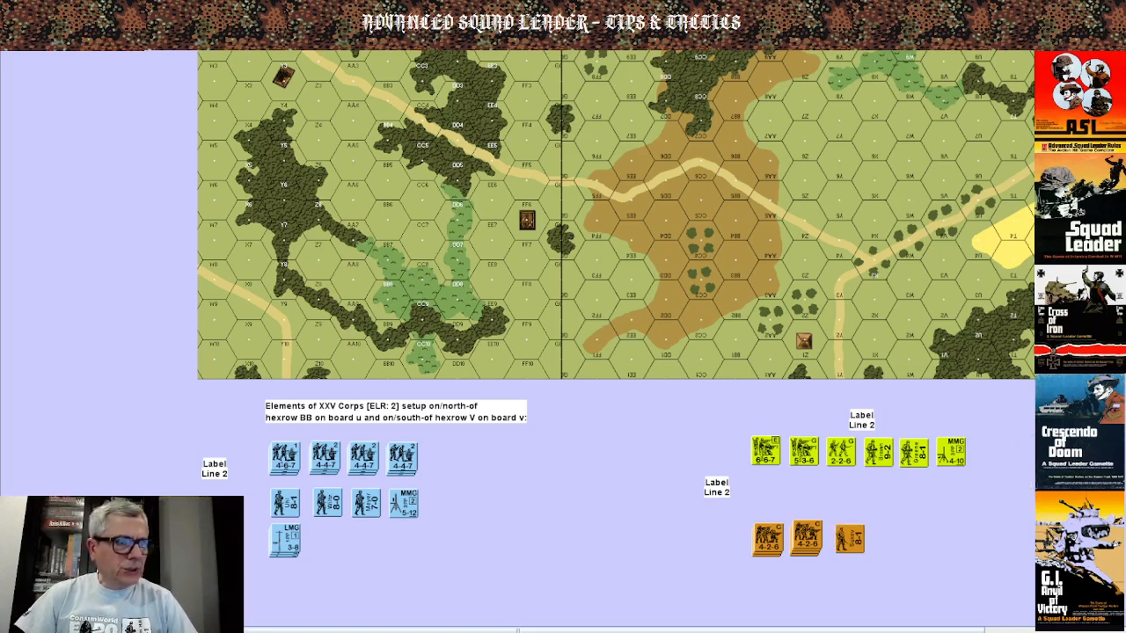
Replace the first line of the rightmost label with the copied HTML table code for the unit and VP values.
left_click(1027, 630)
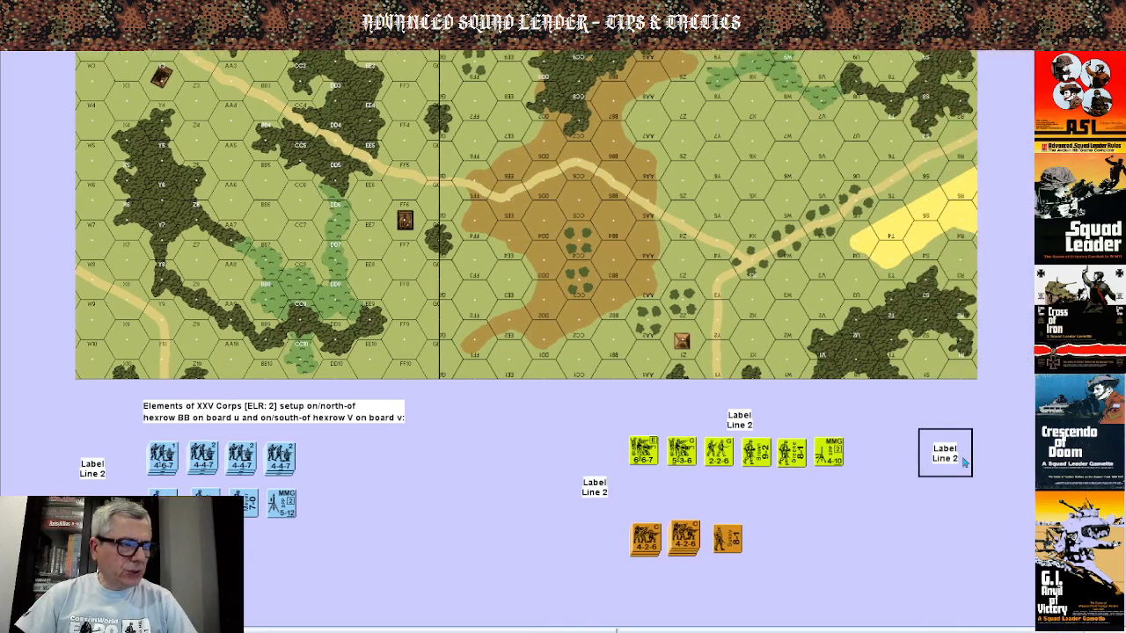
right_click(961, 460)
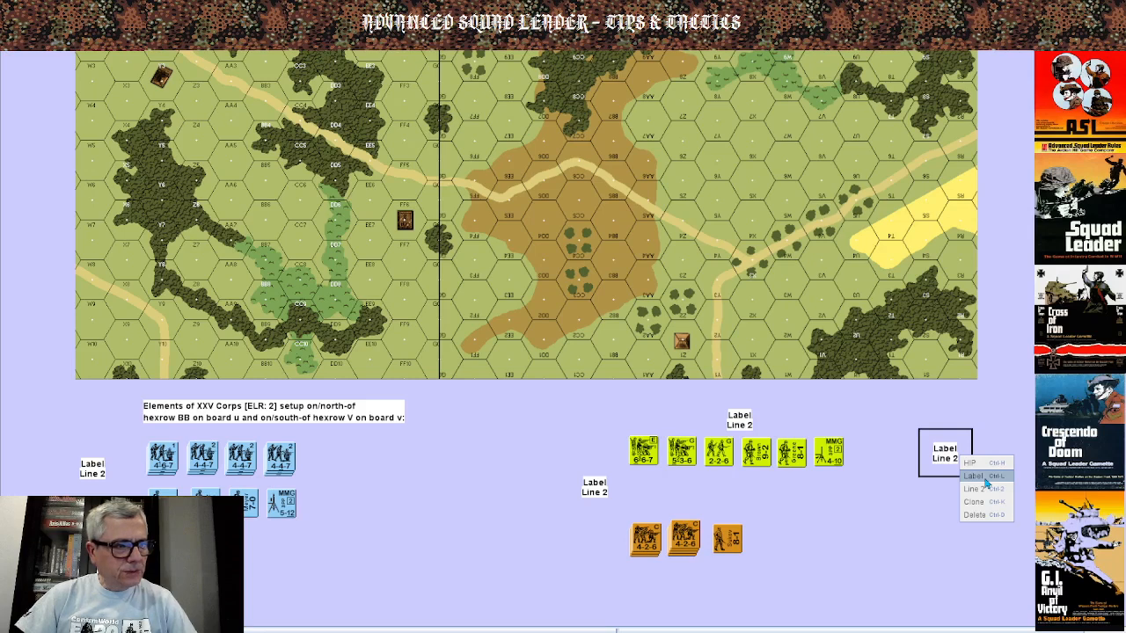
left_click(986, 479)
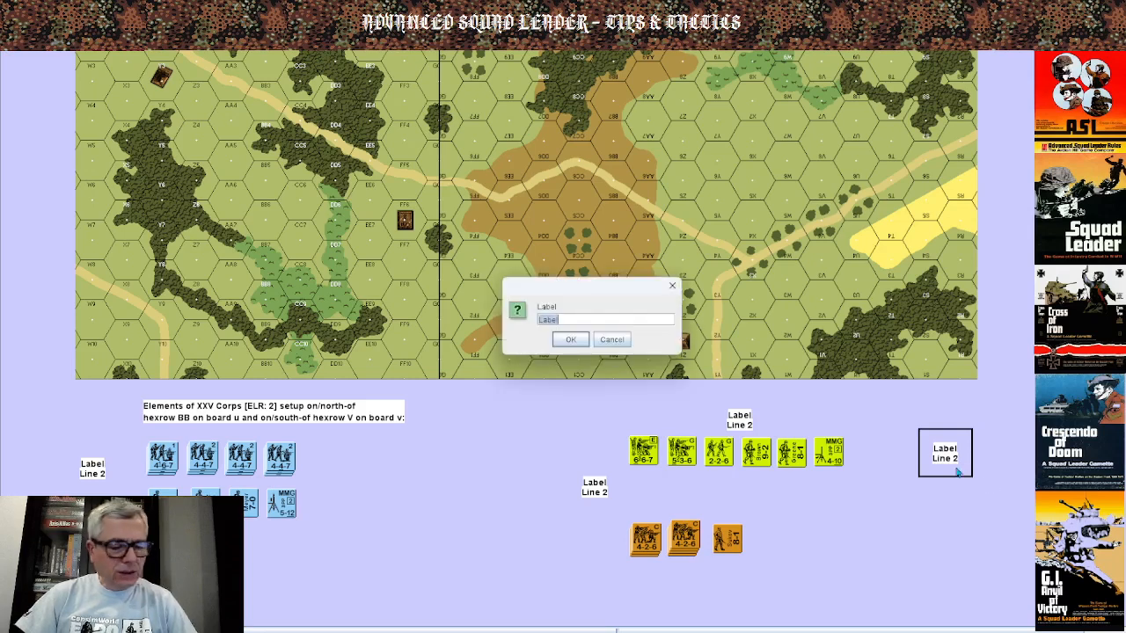
key("ctrl+v")
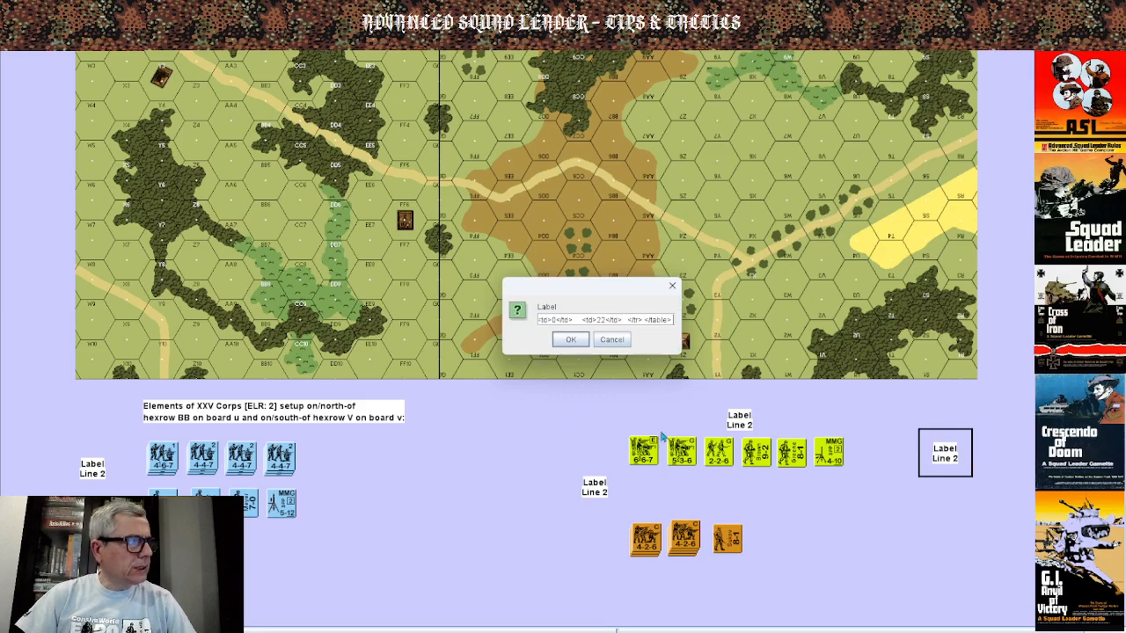
left_click(570, 341)
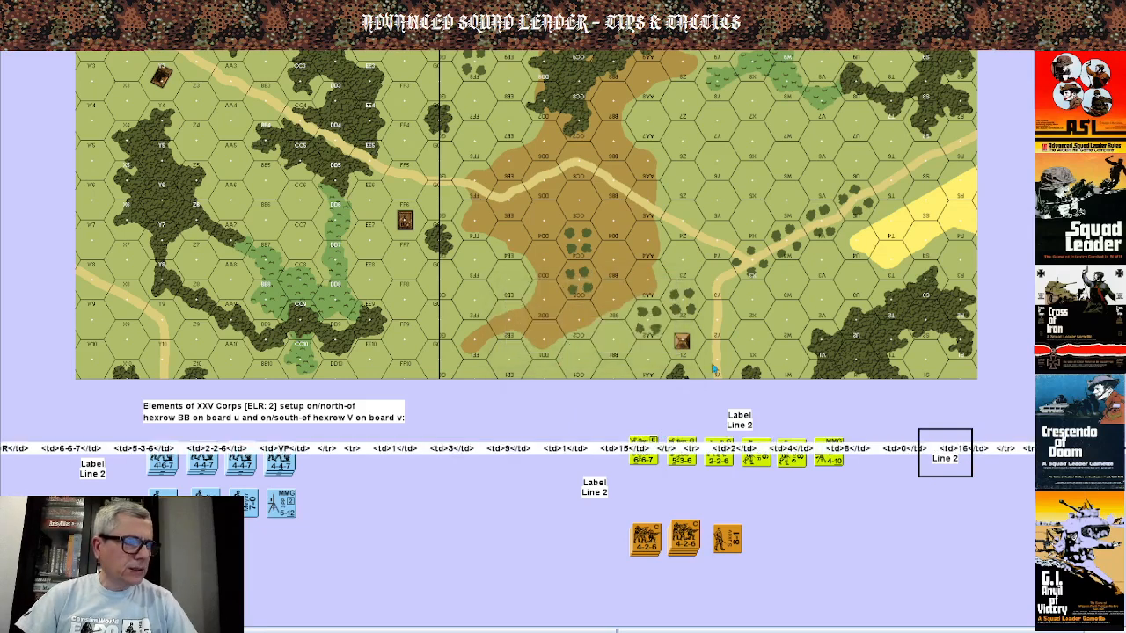
Clear the HTML table code from the first line of the rightmost label.
right_click(944, 455)
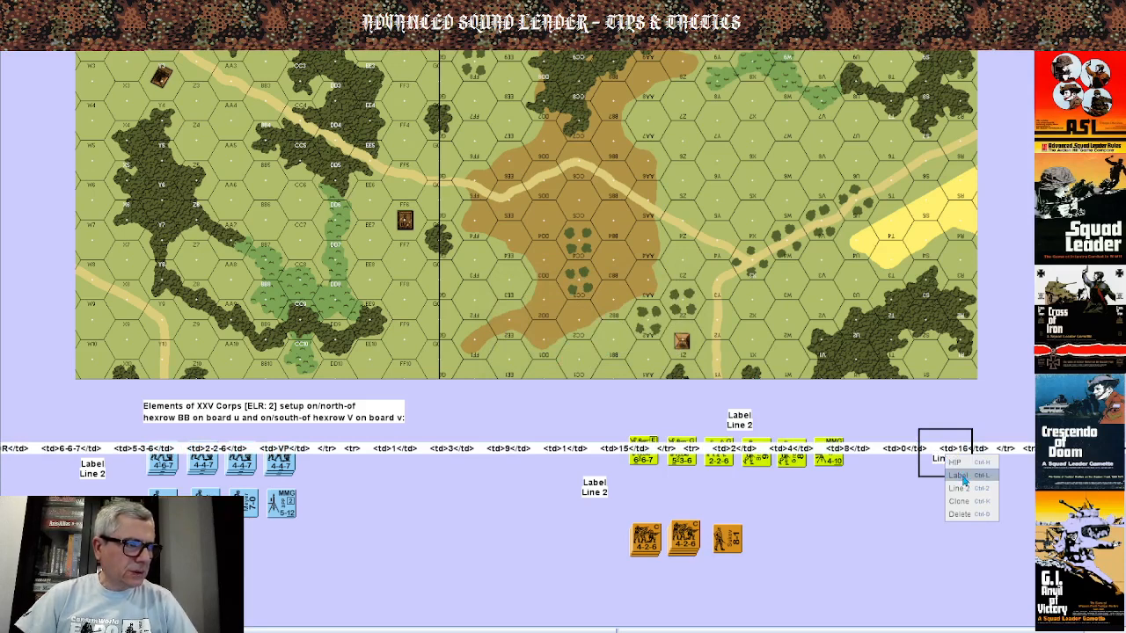
left_click(958, 476)
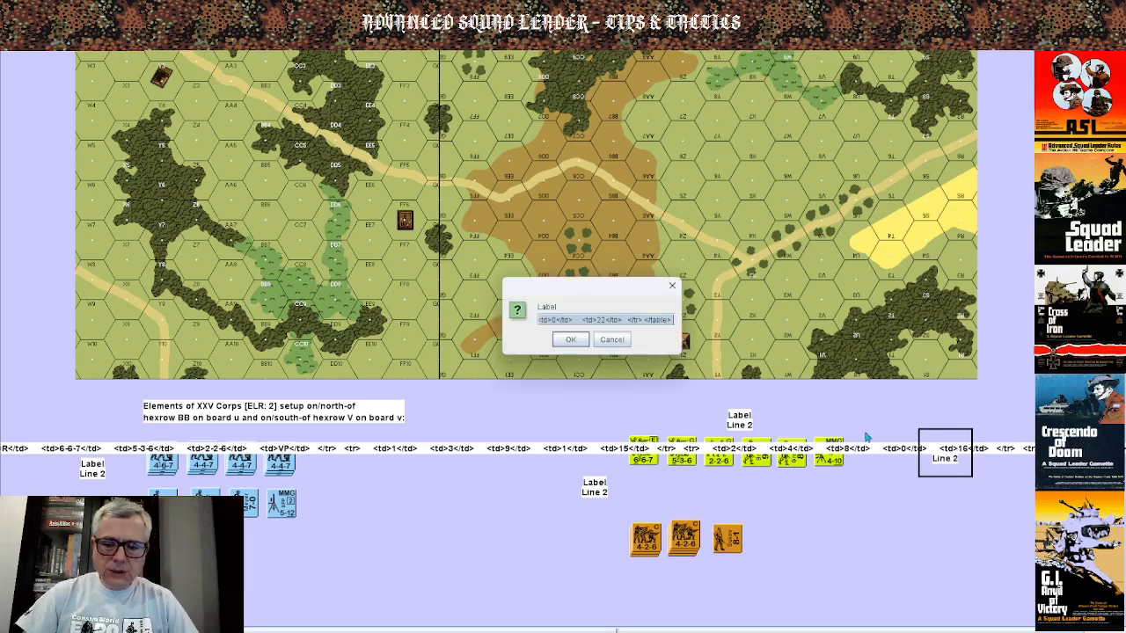
left_click(571, 340)
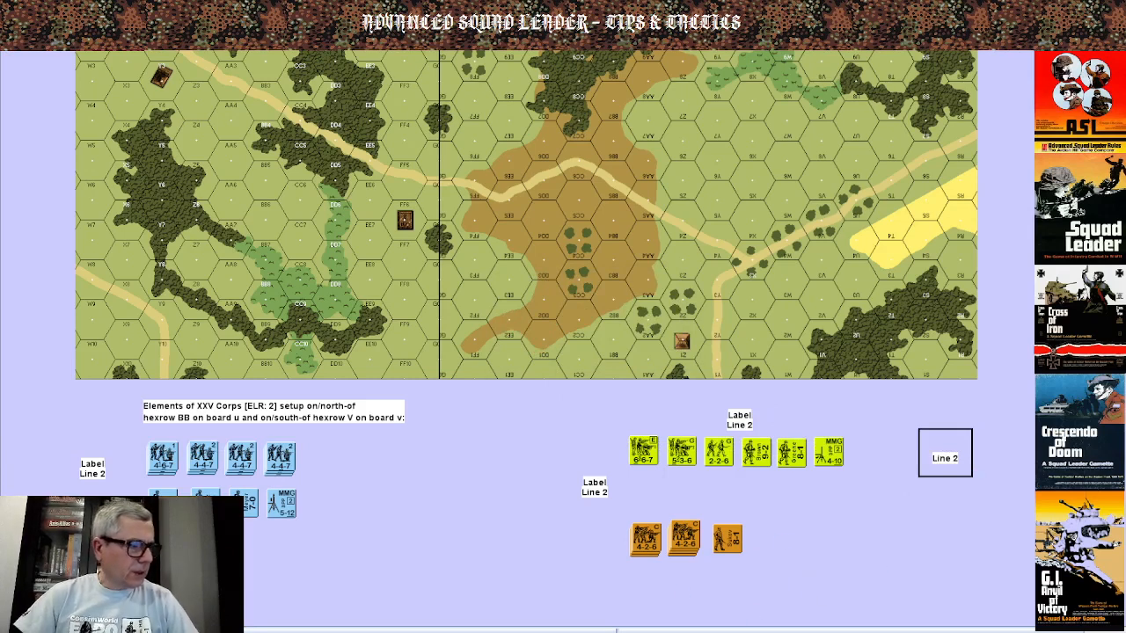
Start the rightmost label's first line as "<html>Elements of Company A, 2nd Rangers, and members of the Free French of the Interior (FFI) forces [ELR: 5".
right_click(733, 427)
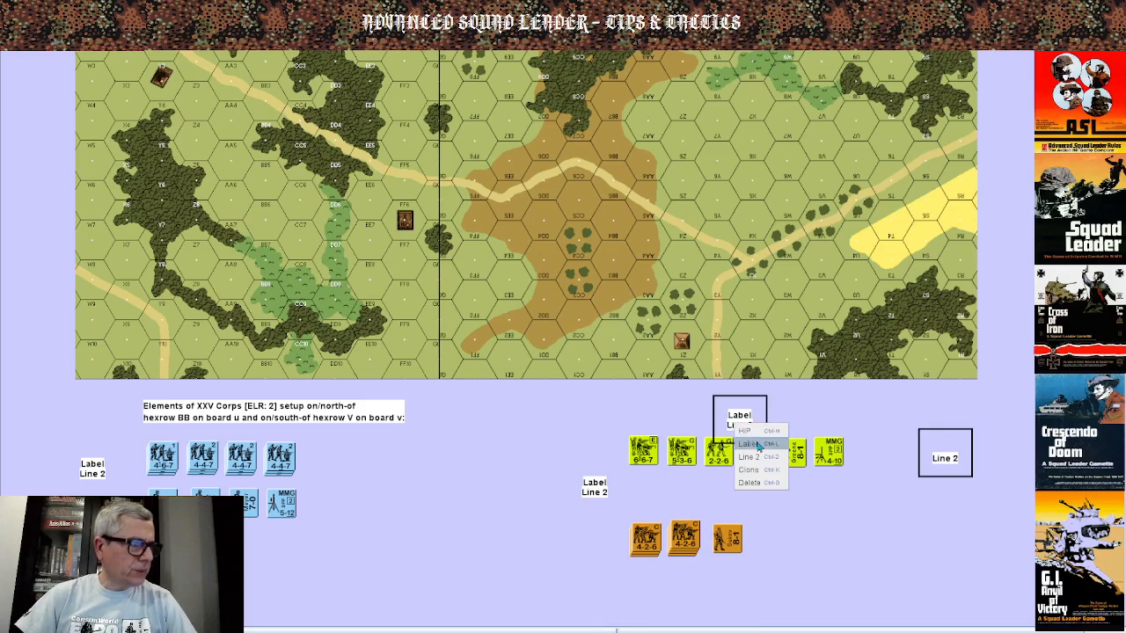
left_click(757, 444)
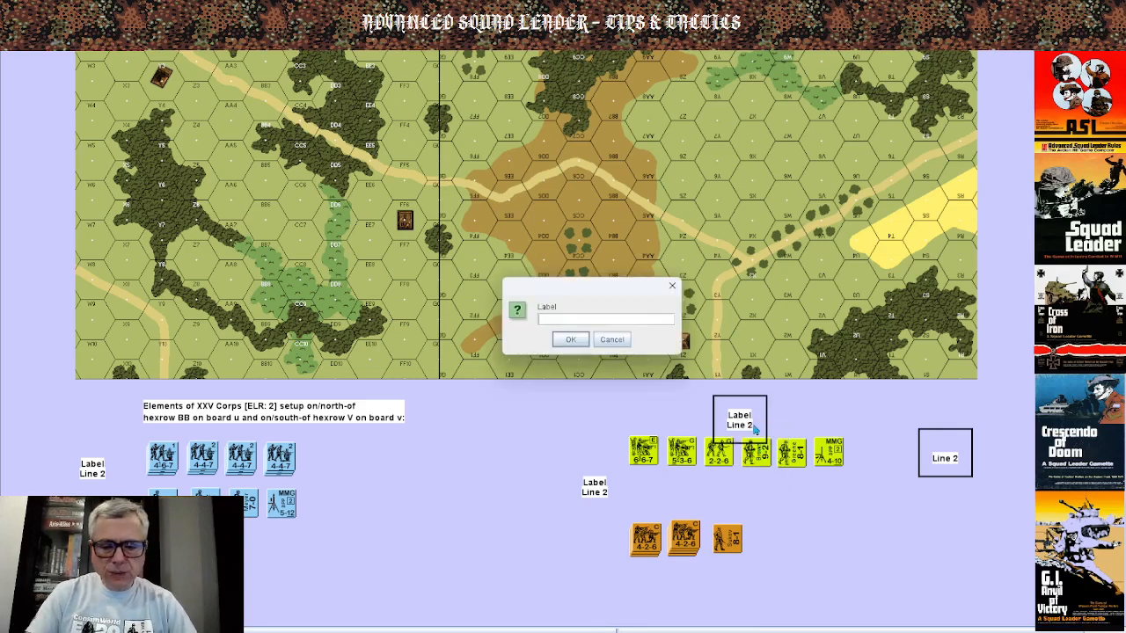
type("<html>")
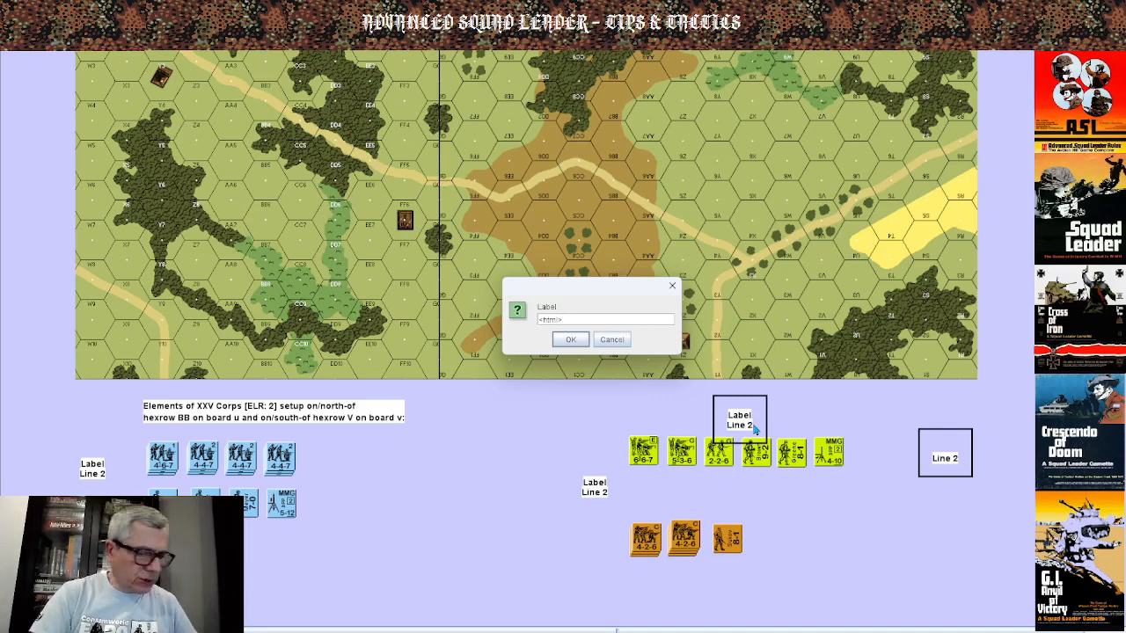
type("Elem")
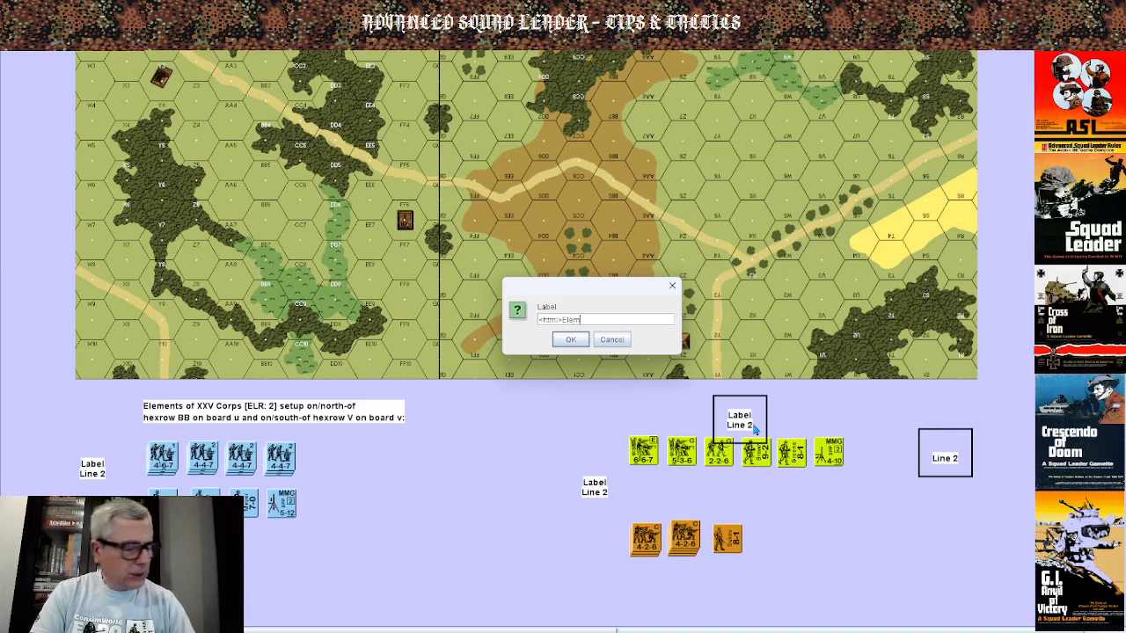
type("e")
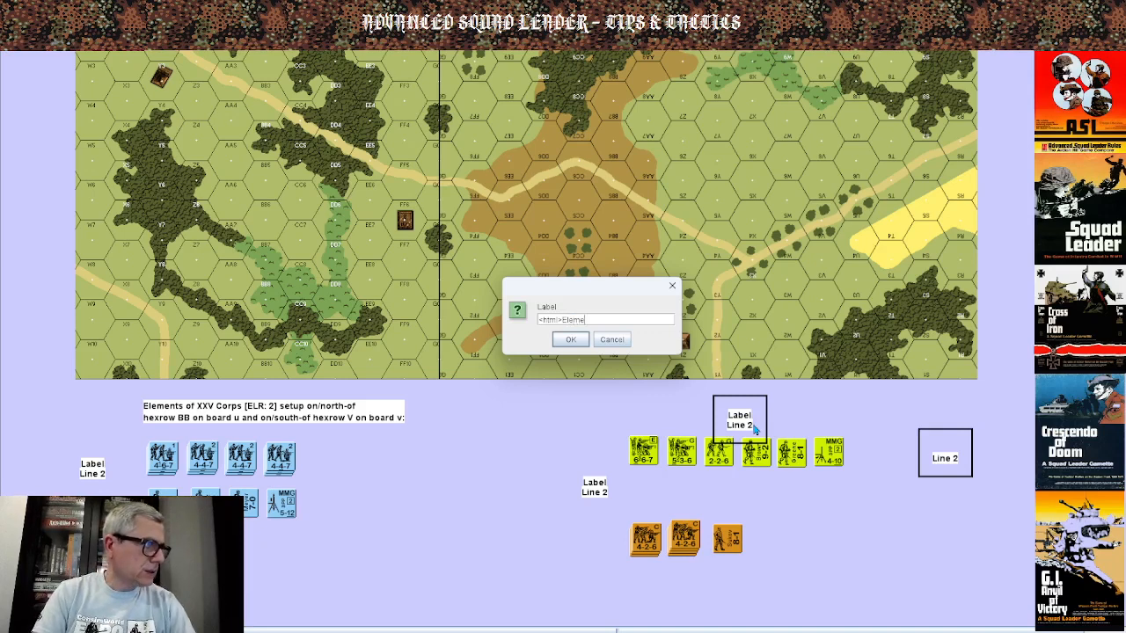
type("nts o")
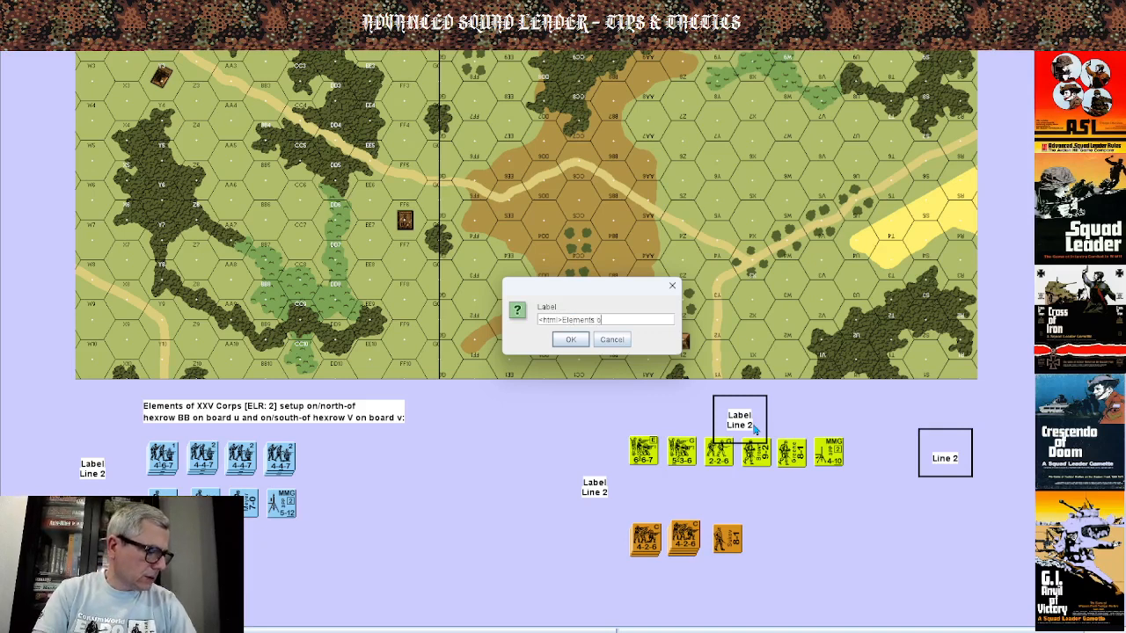
type("f Compan")
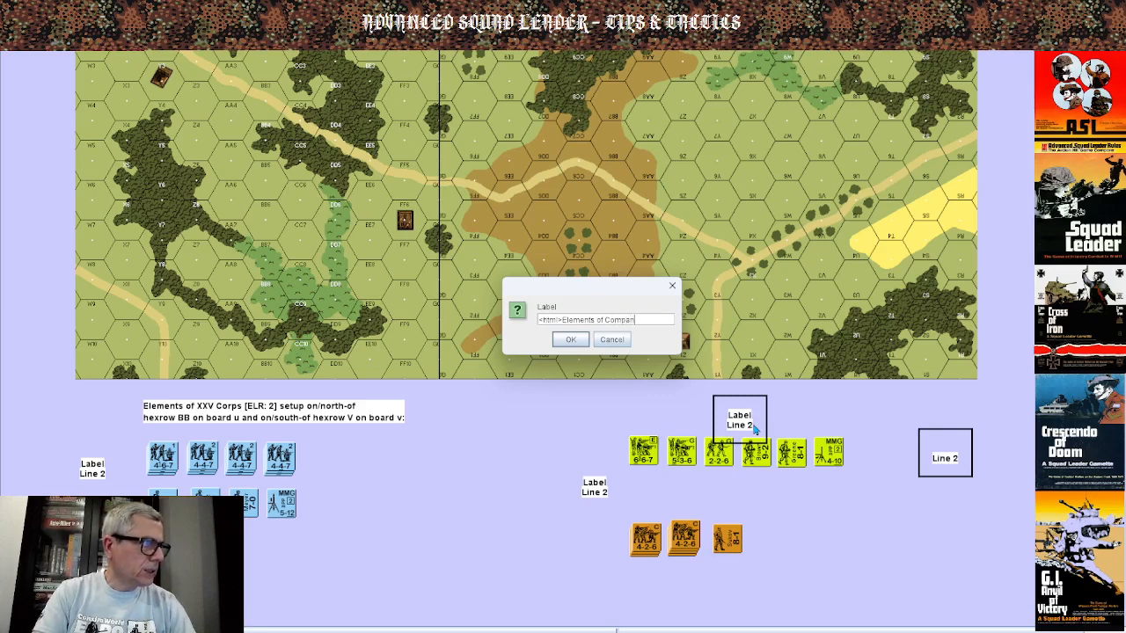
type("y A")
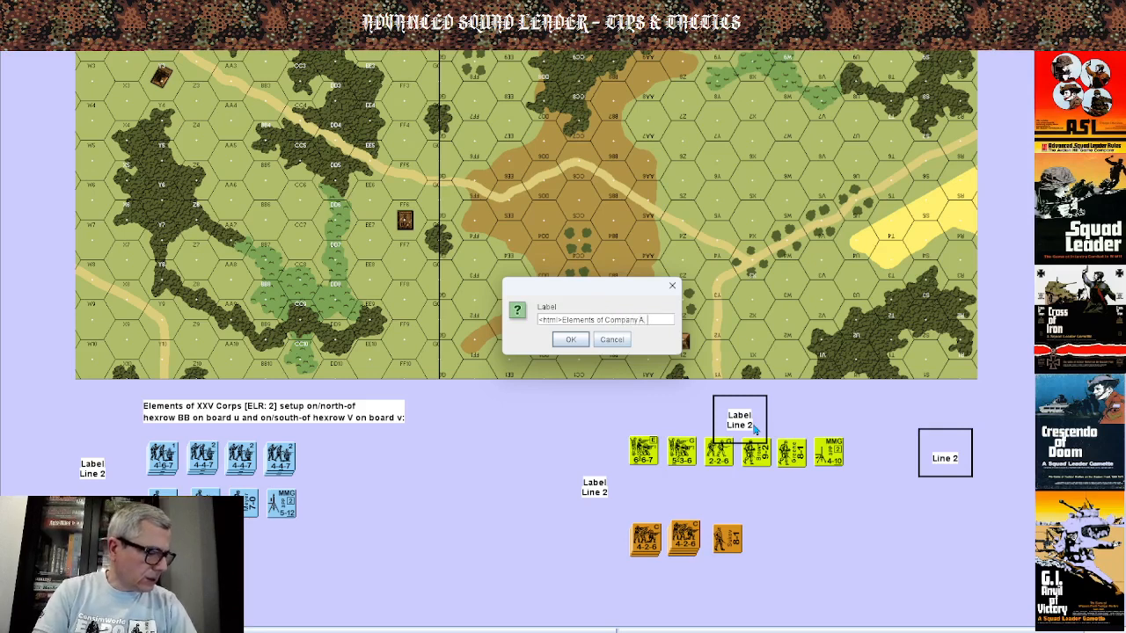
type(", 2nd Rangers")
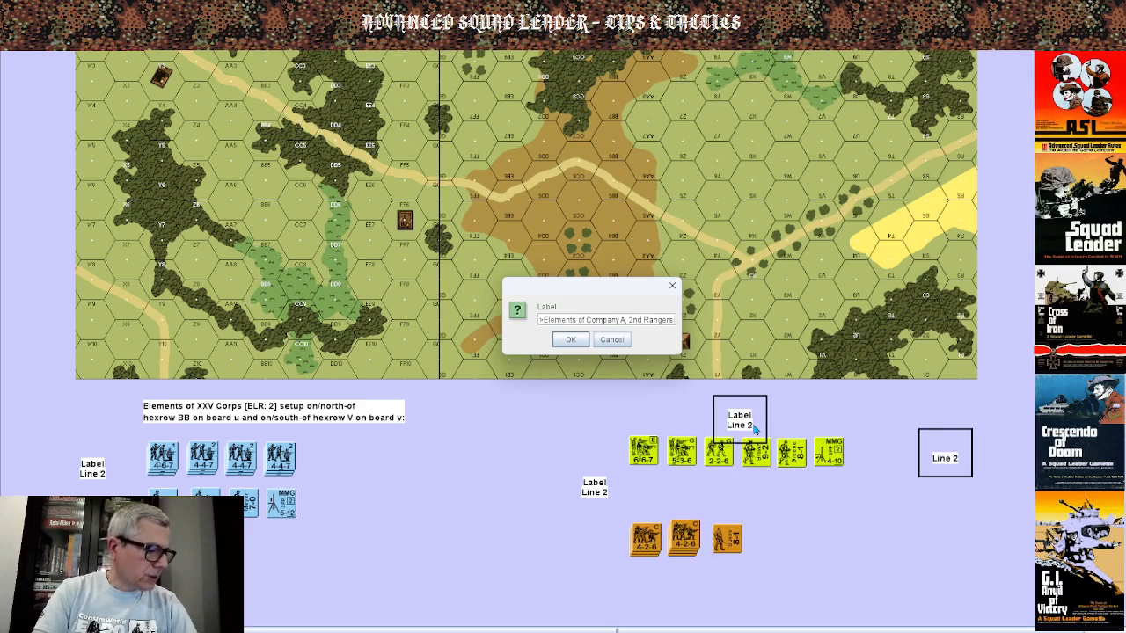
type(", and member")
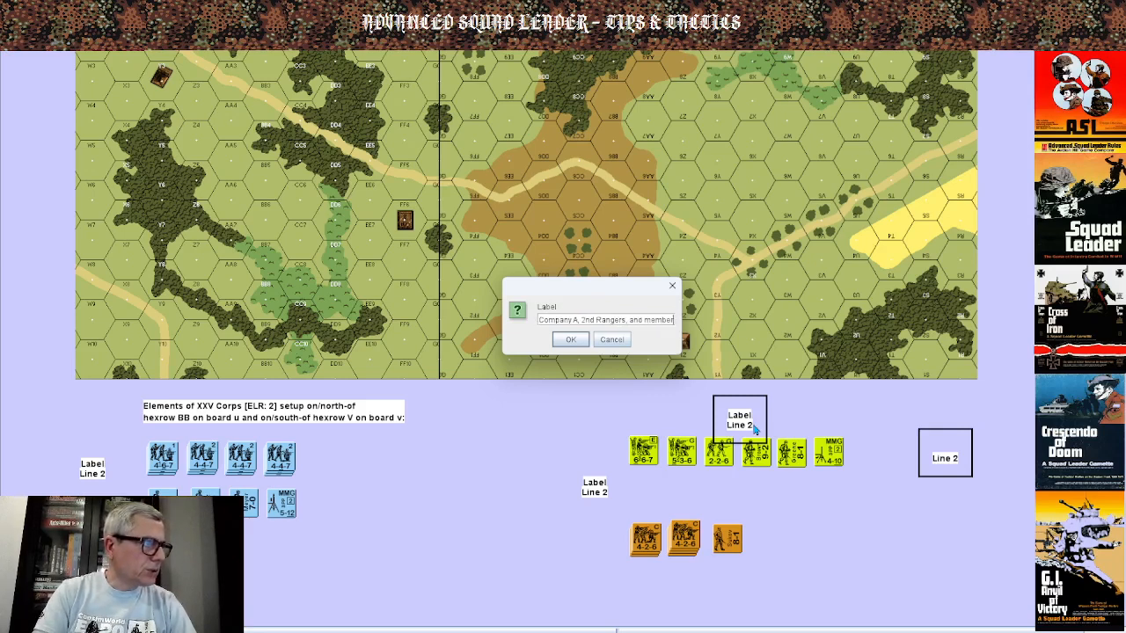
type("s of the")
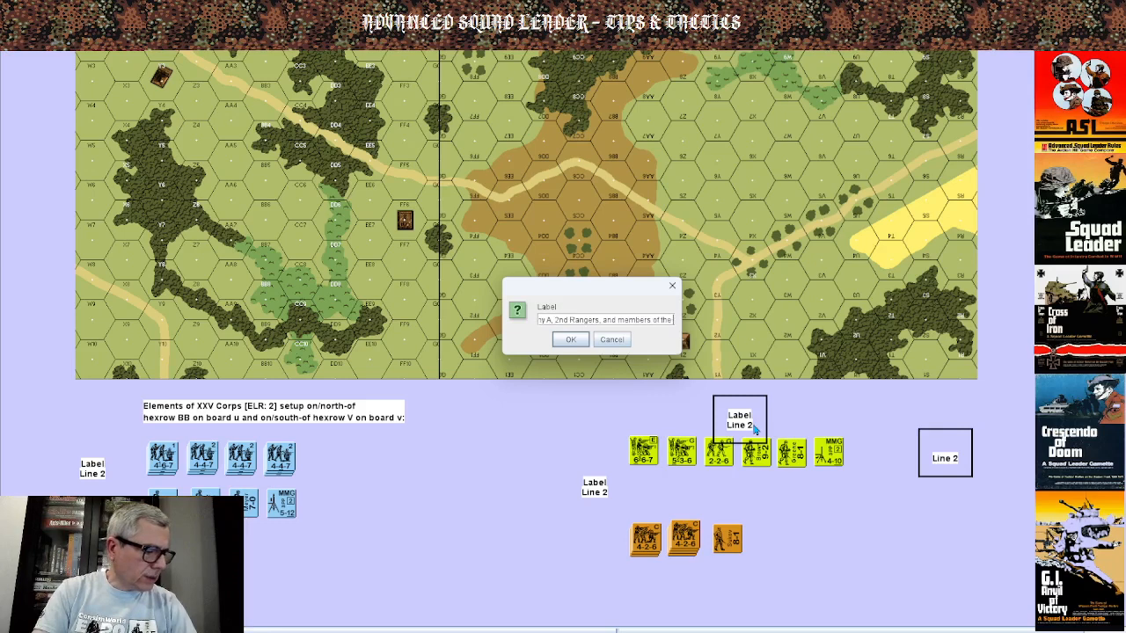
type(" Free Fre")
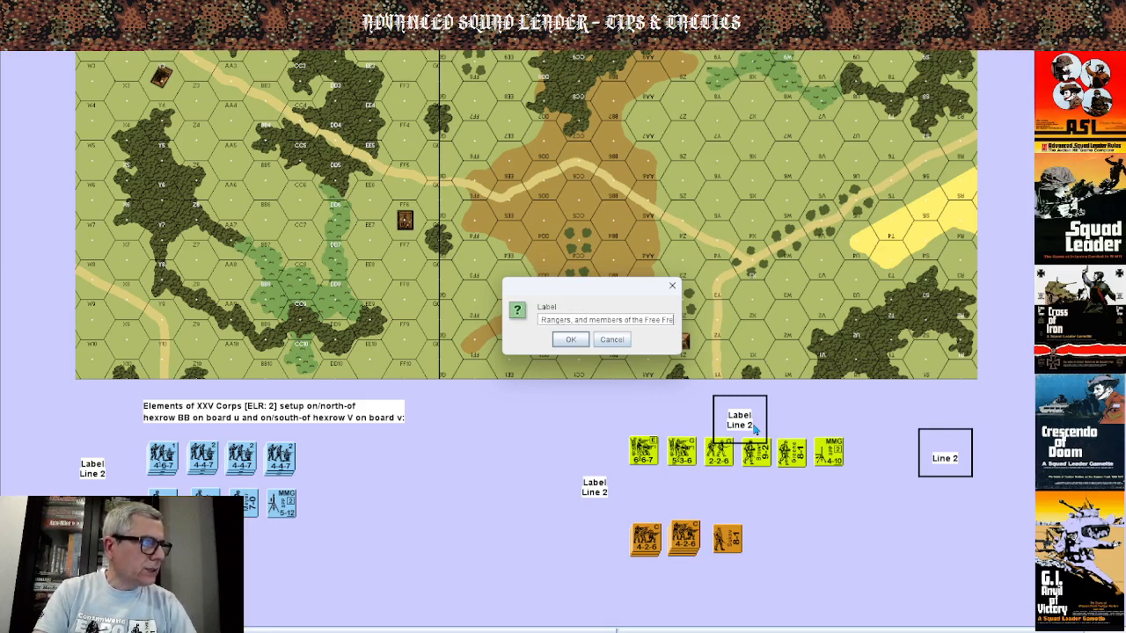
type("nch of t")
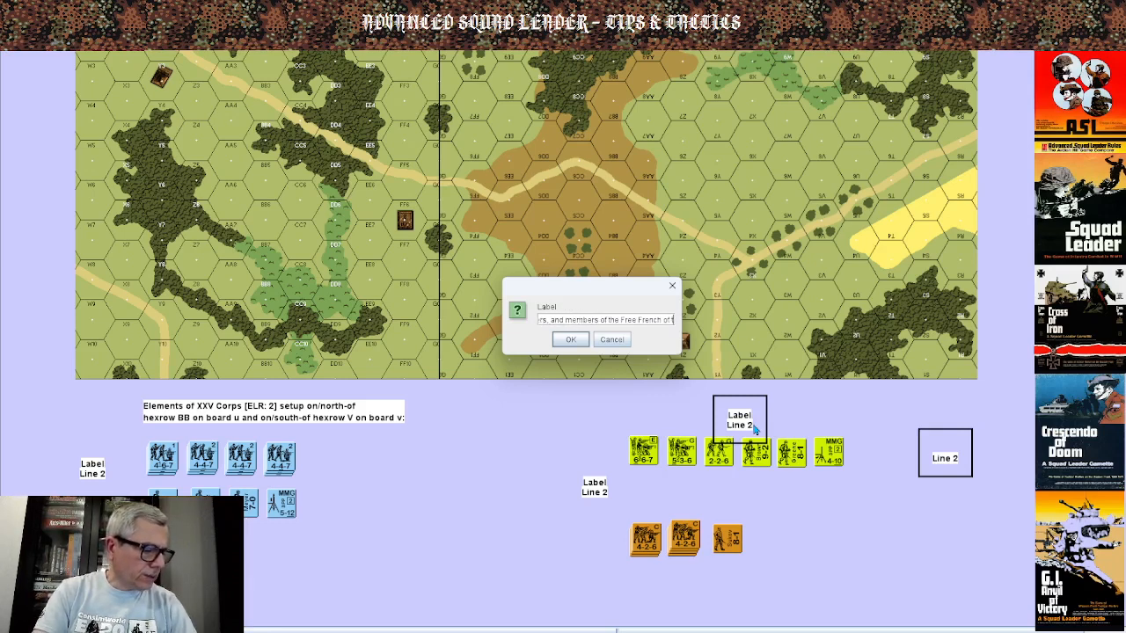
type("he Interior (FFI) forces [ELR: 5")
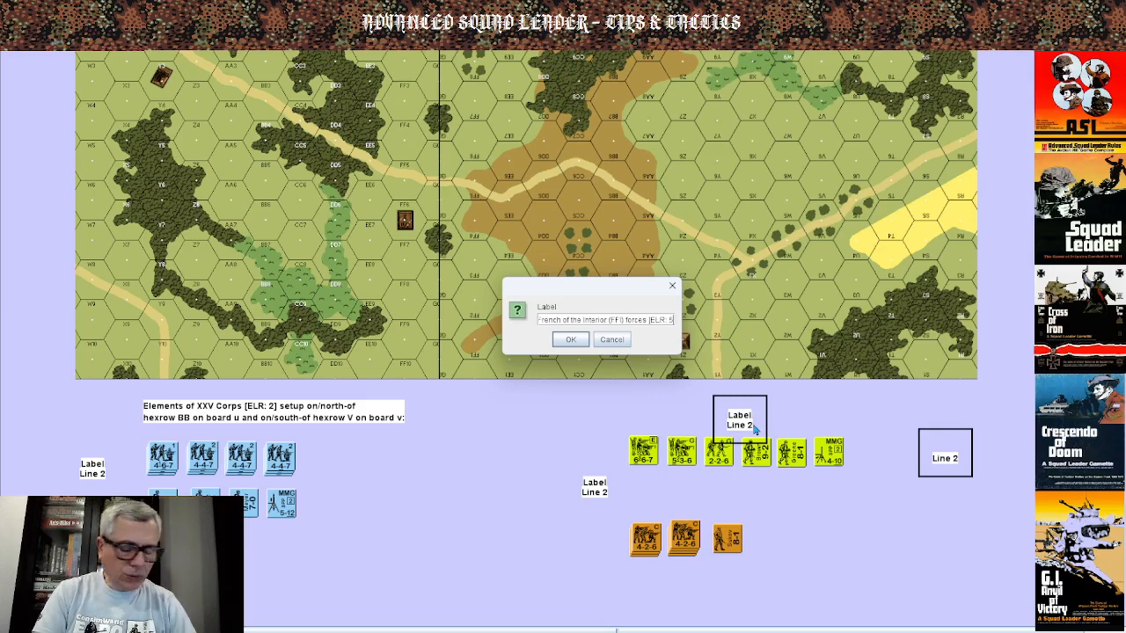
Complete that label text with "] enter on Turn 1 along the north edge:</html>" and leave the other selected label unedited.
type("] enter")
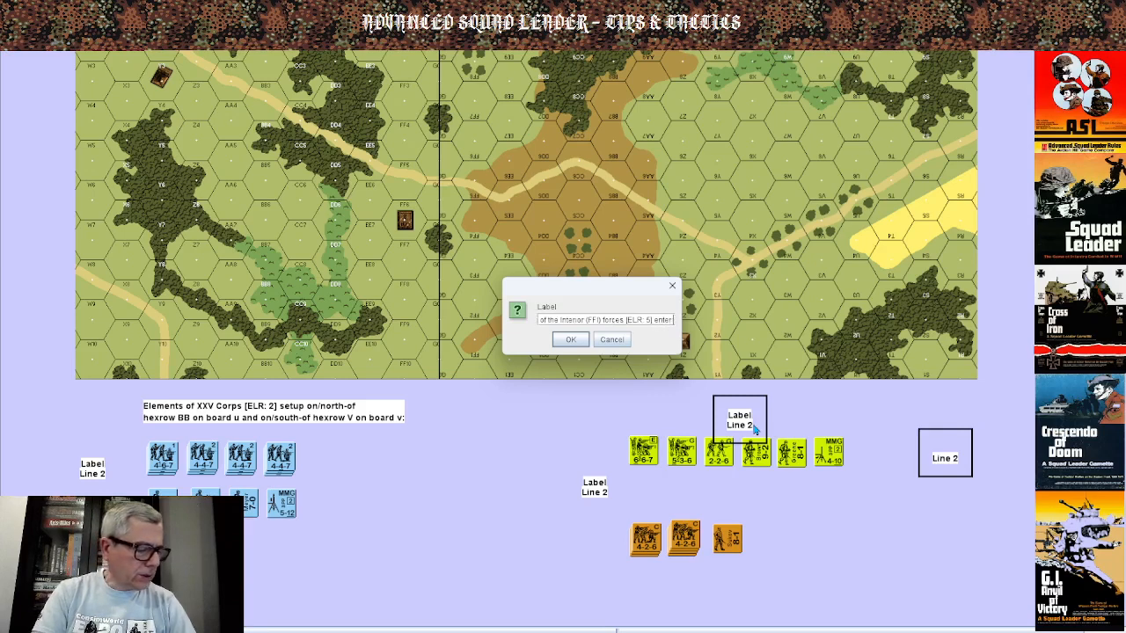
type(" on Turn 1")
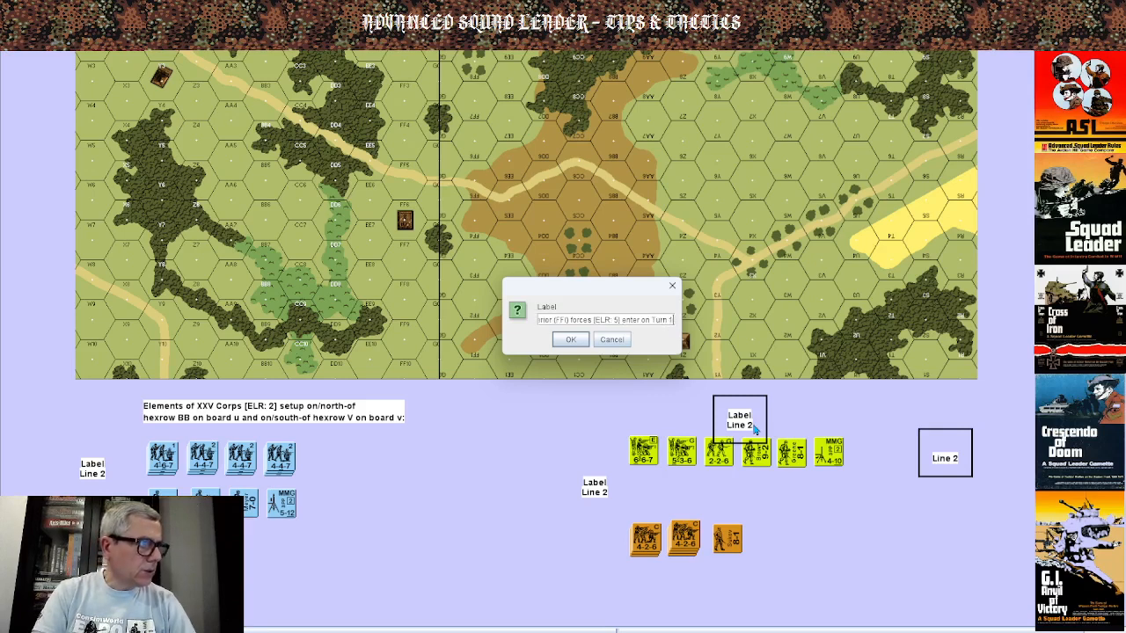
type(" along th")
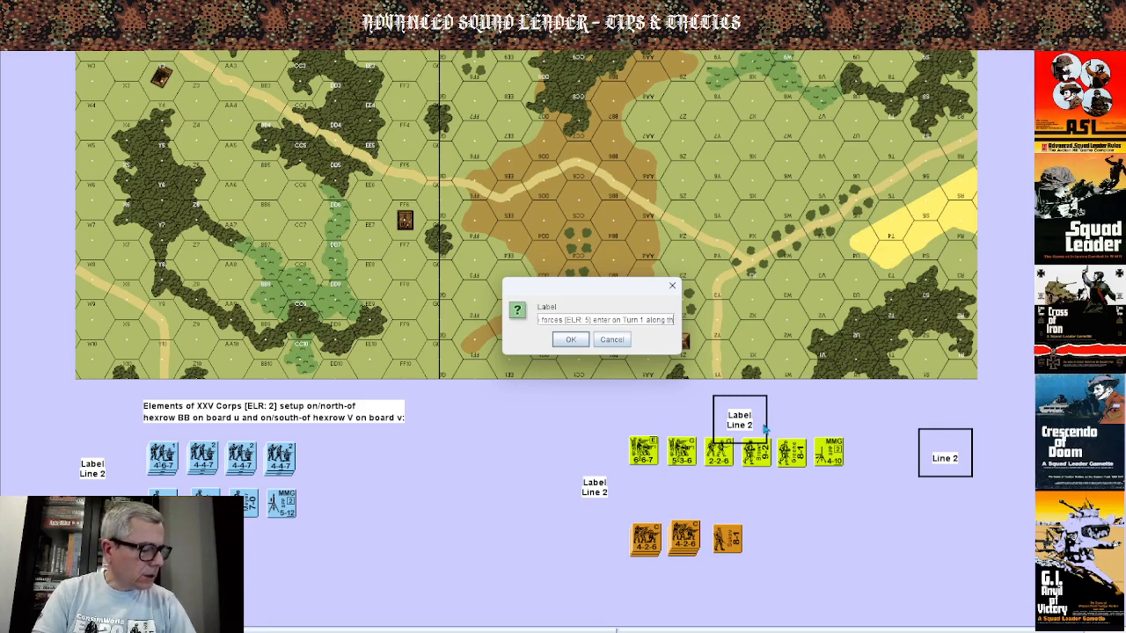
type("e no")
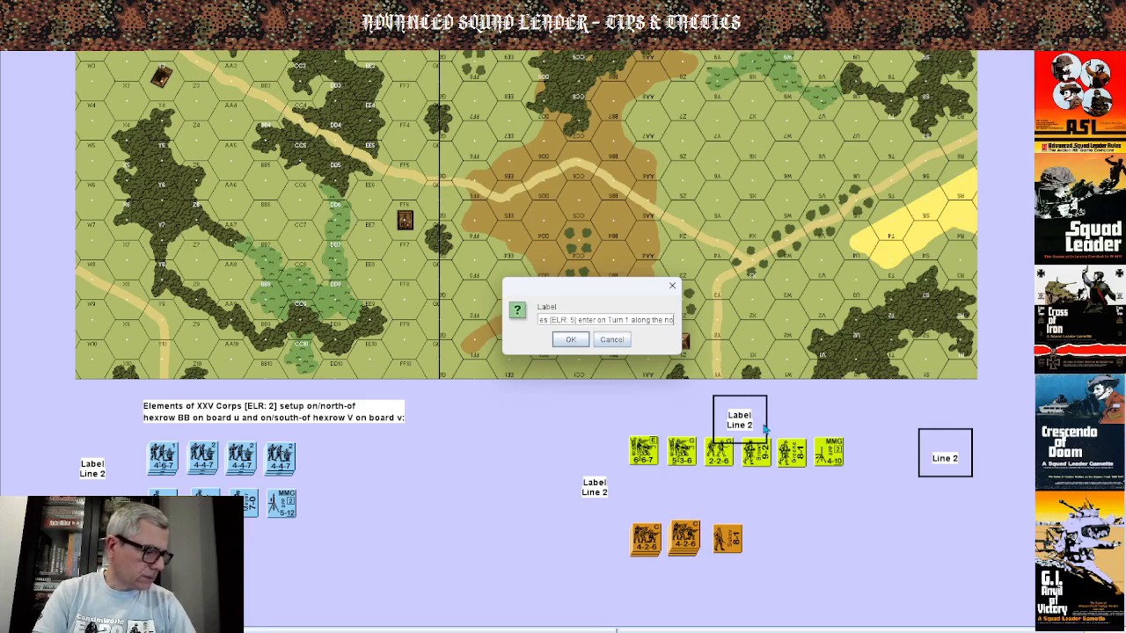
type("rth")
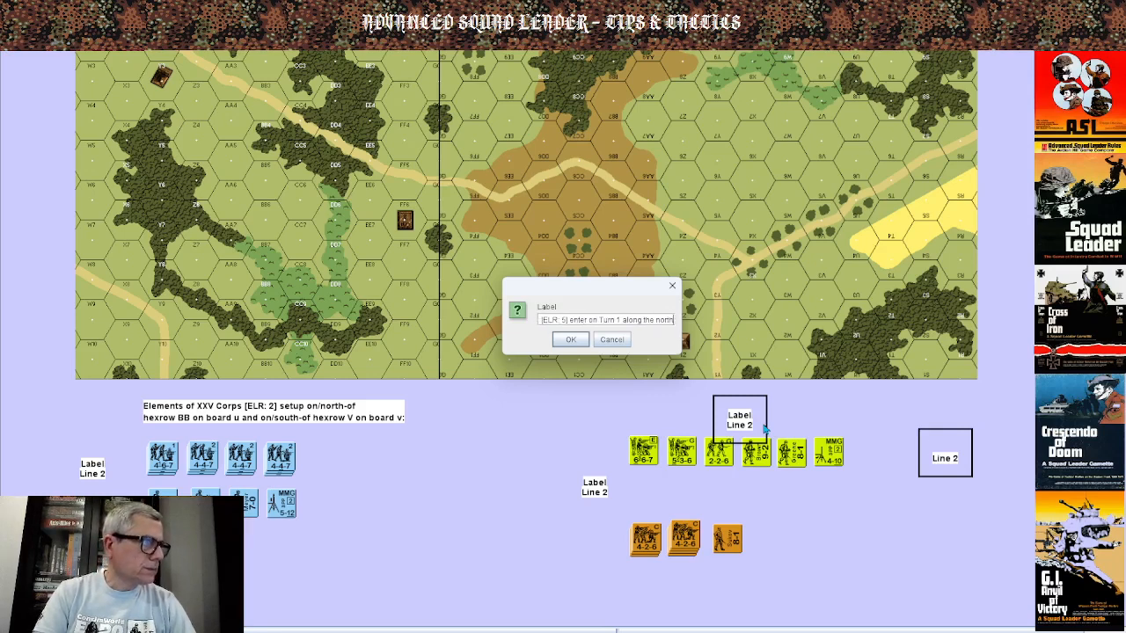
type(" edge")
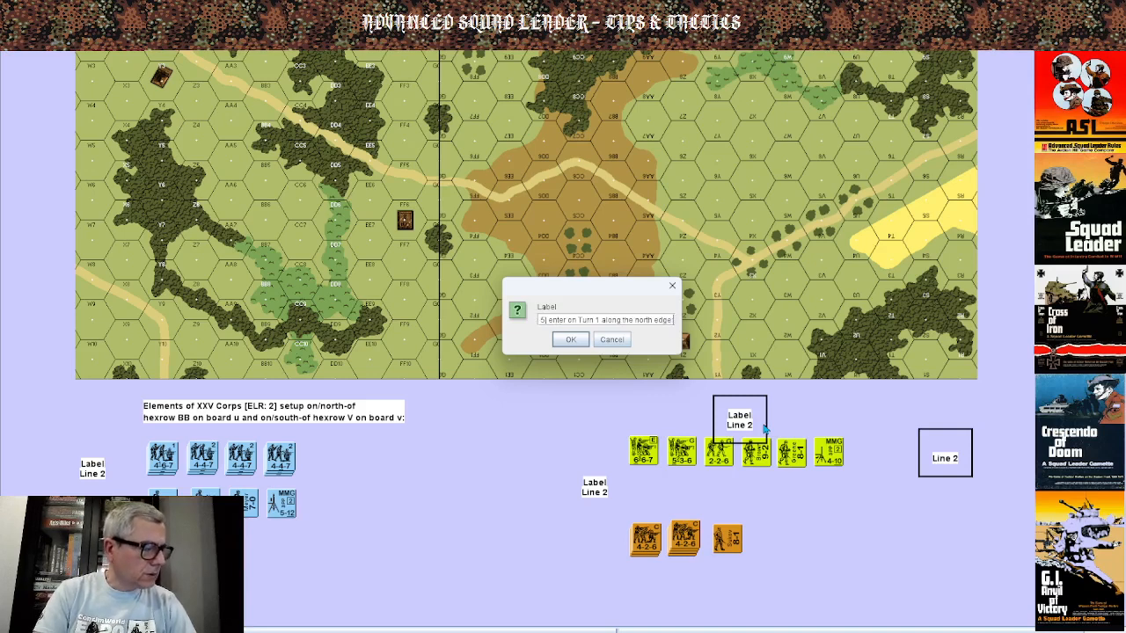
type(" of")
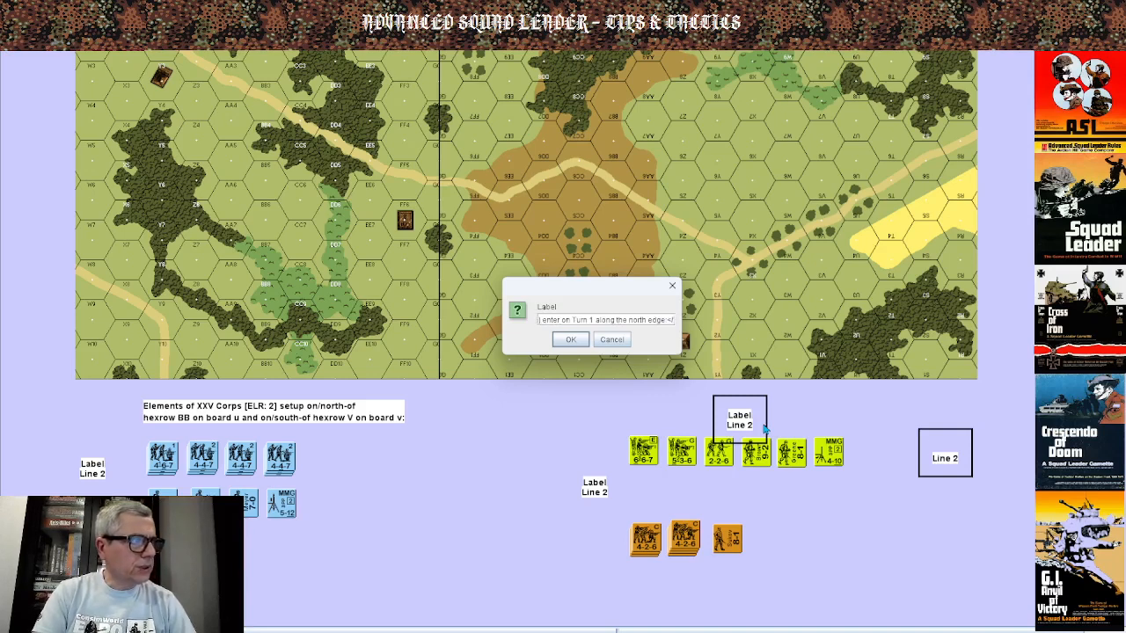
type("html>")
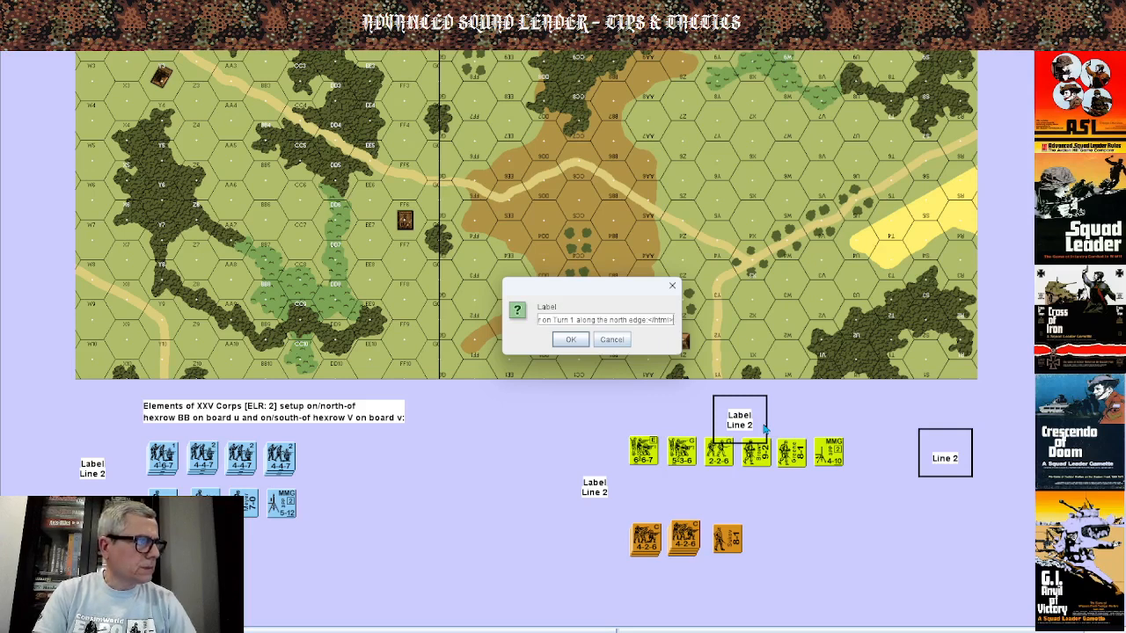
key("Return")
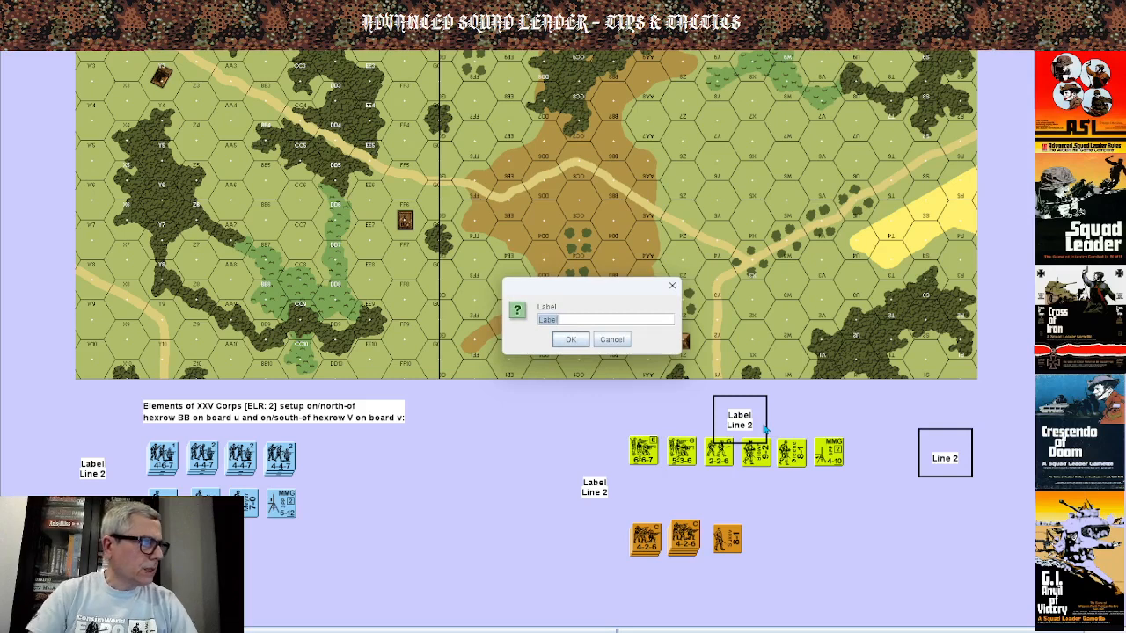
left_click(612, 341)
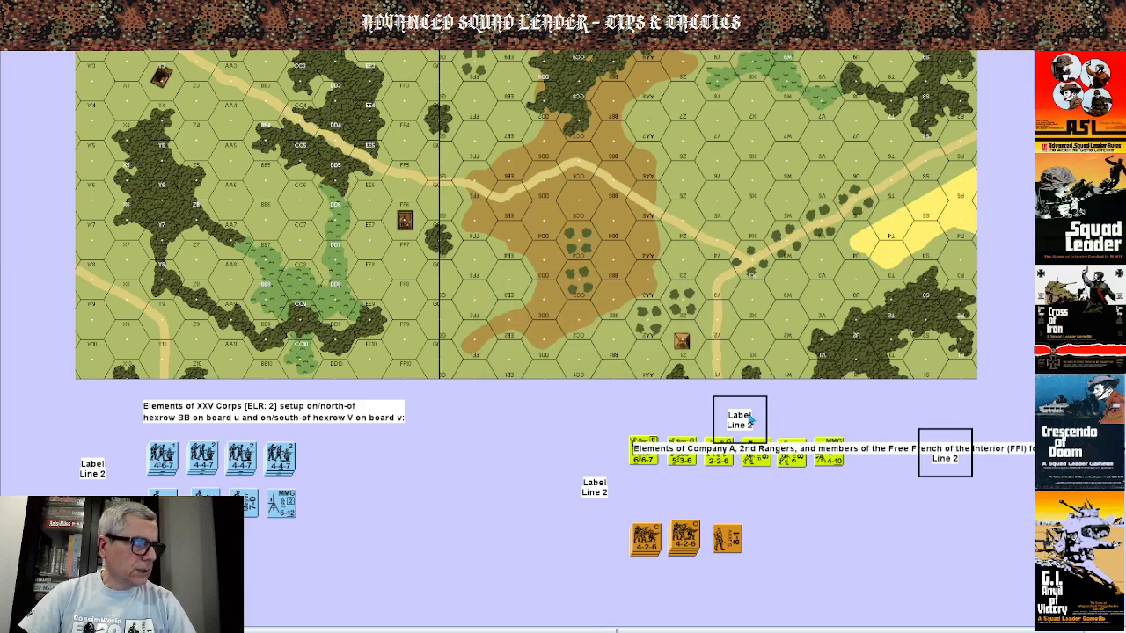
Move the default label beyond the orange counters and place the Company A label above the green counters.
left_click_drag(739, 416, 890, 539)
left_click(979, 486)
left_click_drag(1098, 569, 755, 414)
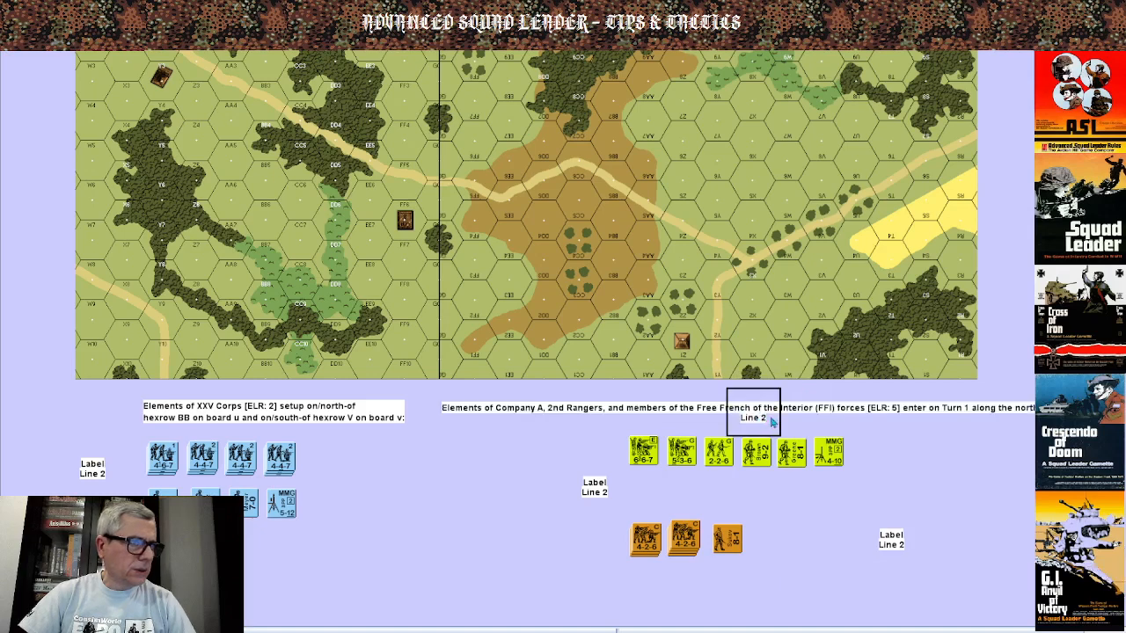
Clear the second line of the Company A label above the green counters.
right_click(756, 417)
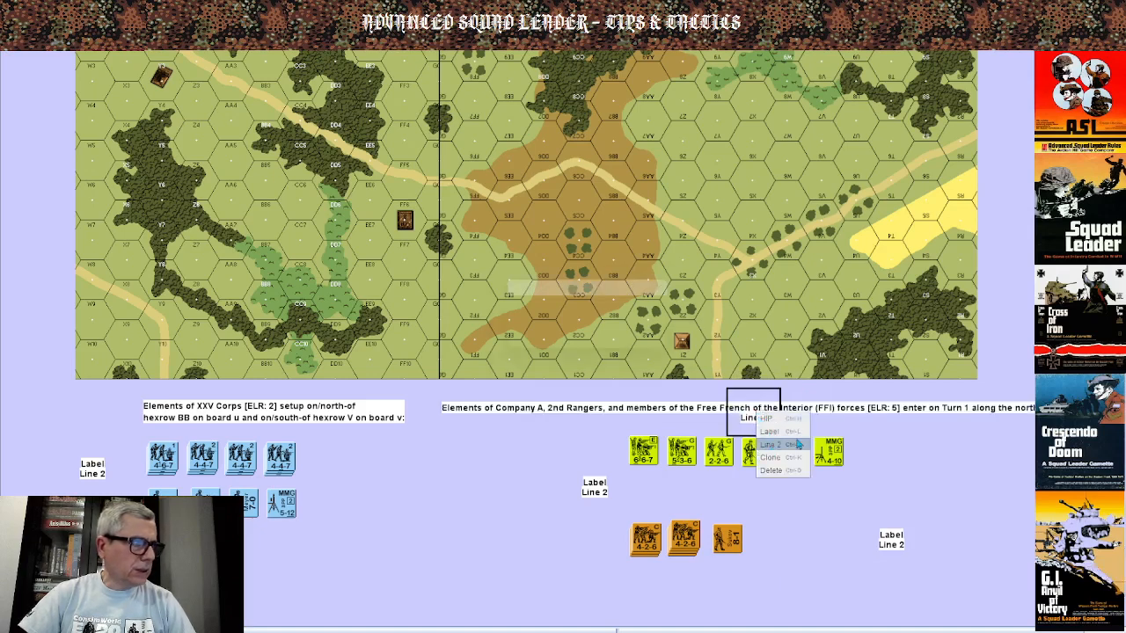
left_click(773, 450)
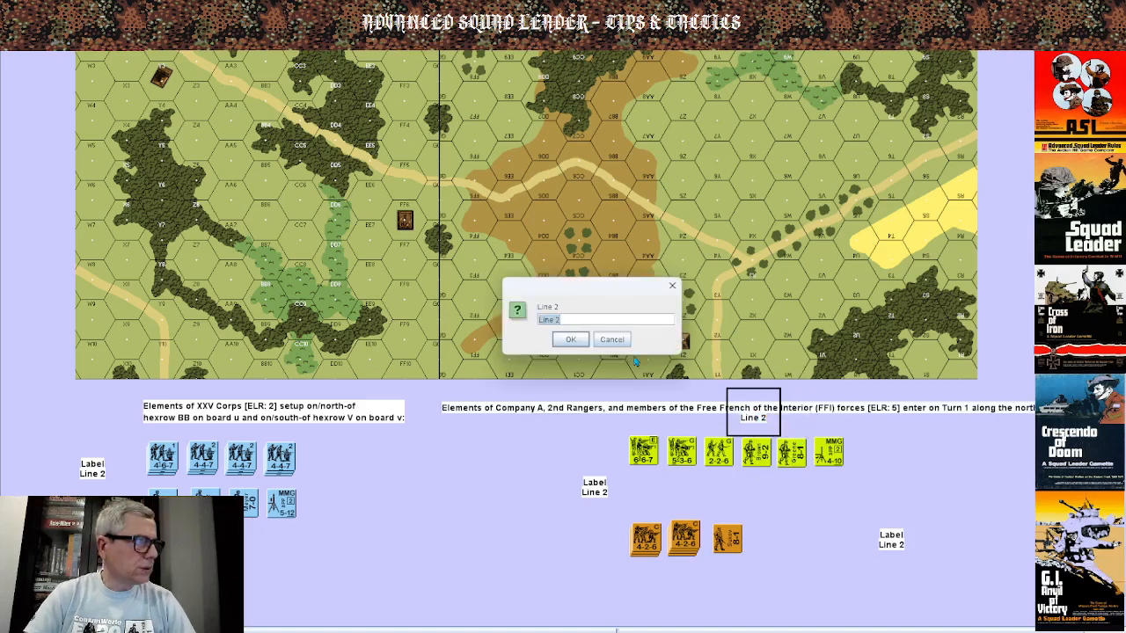
key("BackSpace")
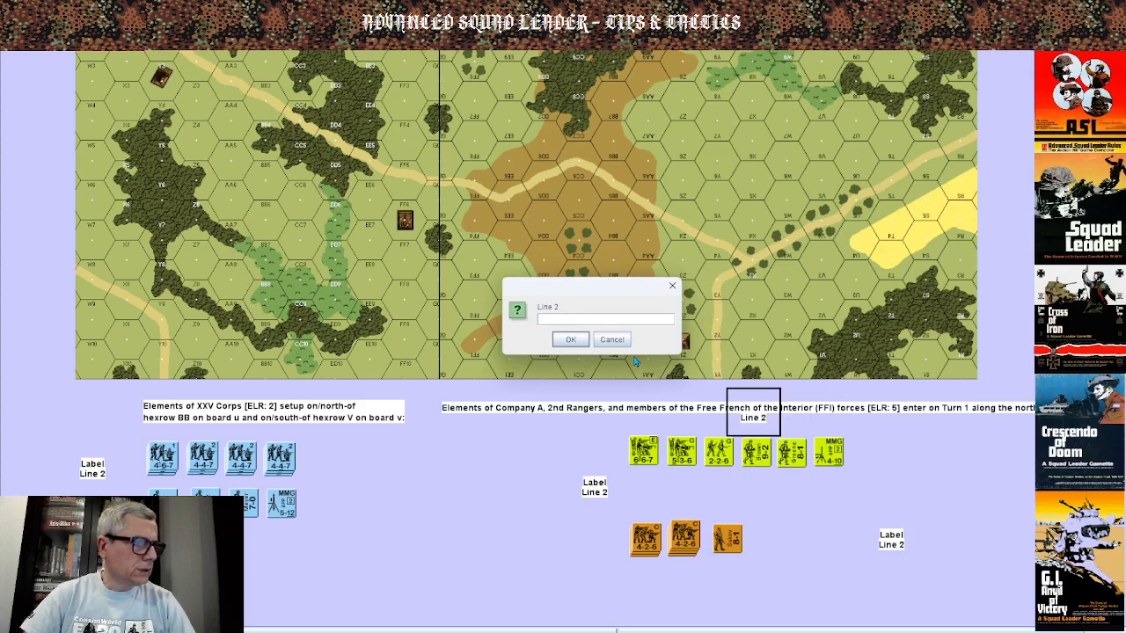
left_click(569, 339)
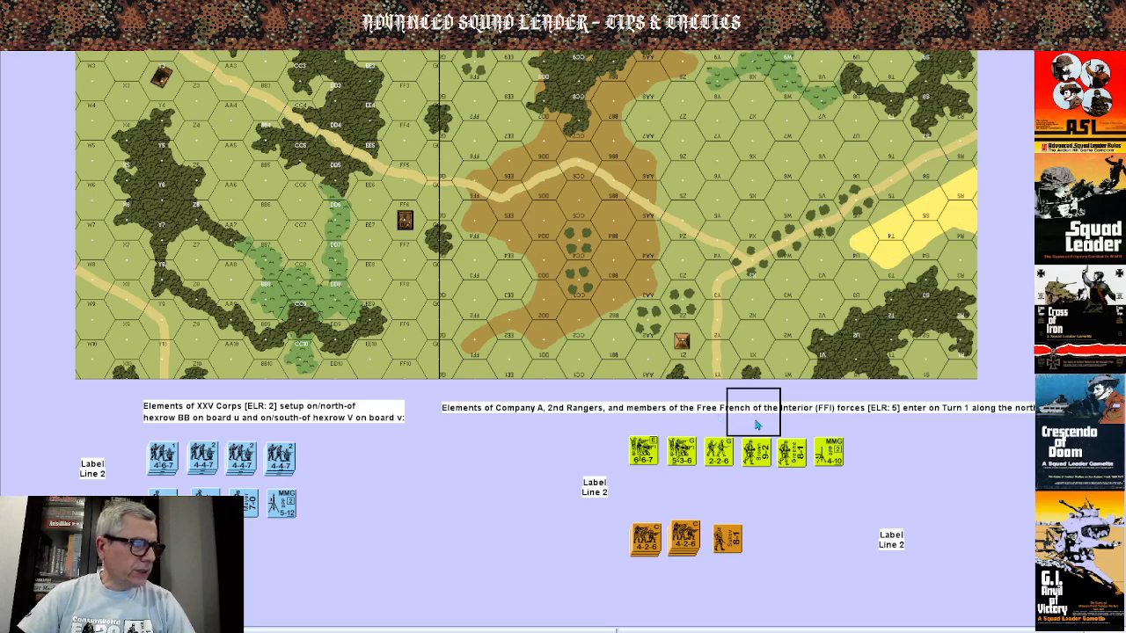
Insert a "<br>" line break right after "Free French" in the Company A label above the green counters.
right_click(754, 426)
left_click(778, 438)
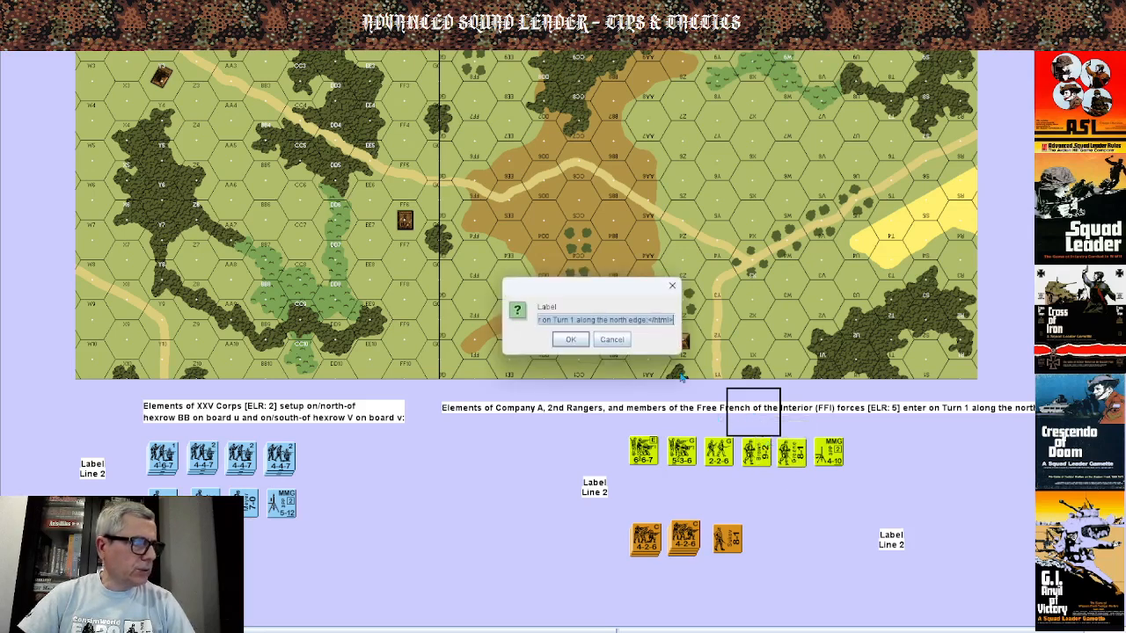
left_click(569, 319)
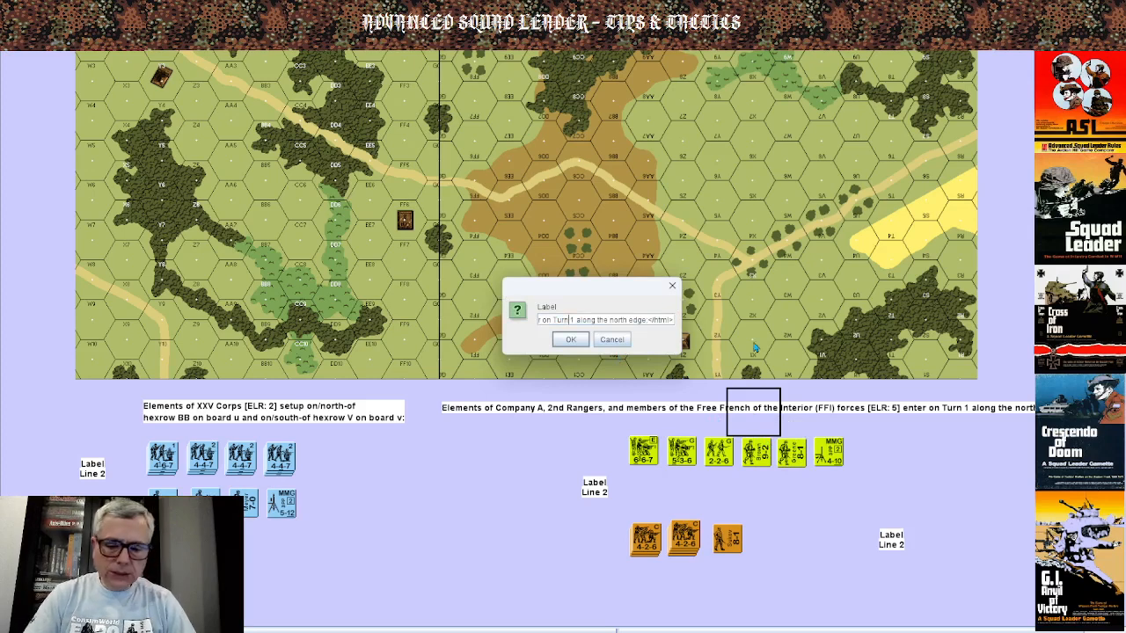
key("Left")
key("Left")
key("Left")
key("Left")
key("Left")
key("Left")
key("Left")
key("Left")
key("Left")
key("Left")
key("Left")
key("Left")
key("Left")
key("Left")
key("Left")
key("Left")
key("Left")
key("Left")
key("Left")
key("Left")
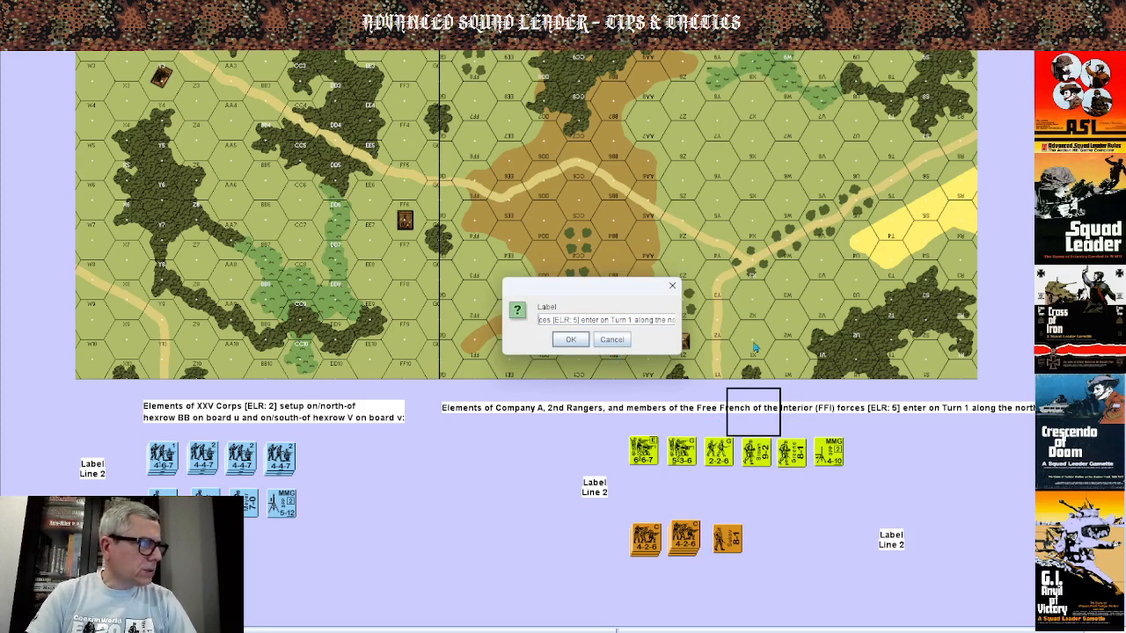
key("Left")
key("Left")
key("Left")
key("Left")
key("Left")
key("Left")
key("Left")
key("Left")
key("Left")
key("Left")
key("Left")
key("Left")
key("Left")
key("Left")
key("Left")
key("Left")
key("Left")
key("Left")
key("Left")
key("Left")
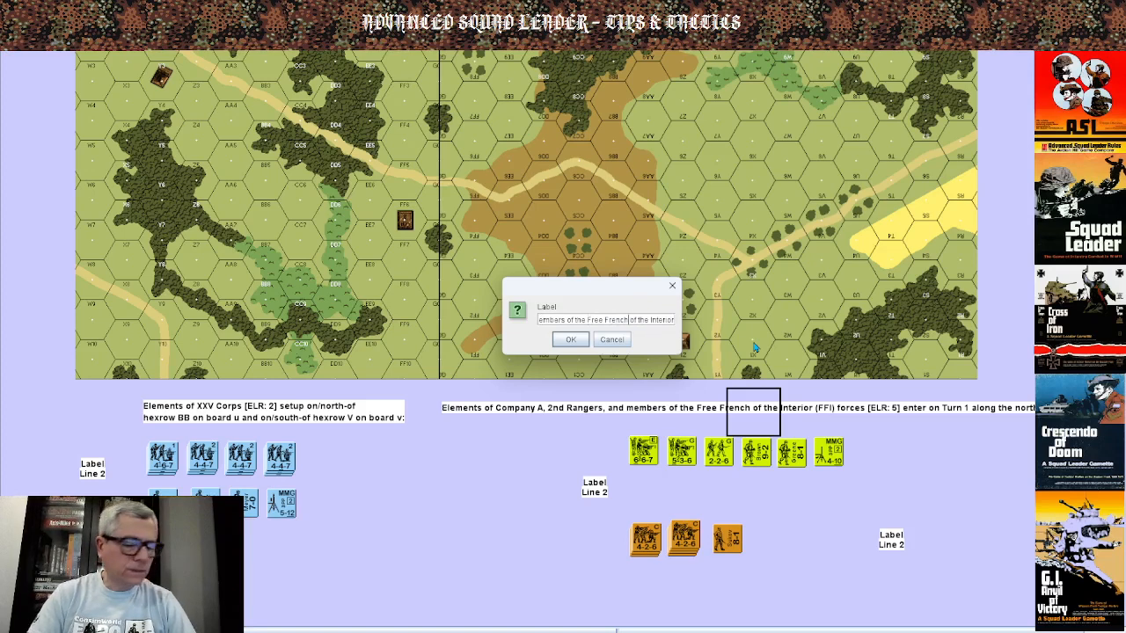
type("<br>")
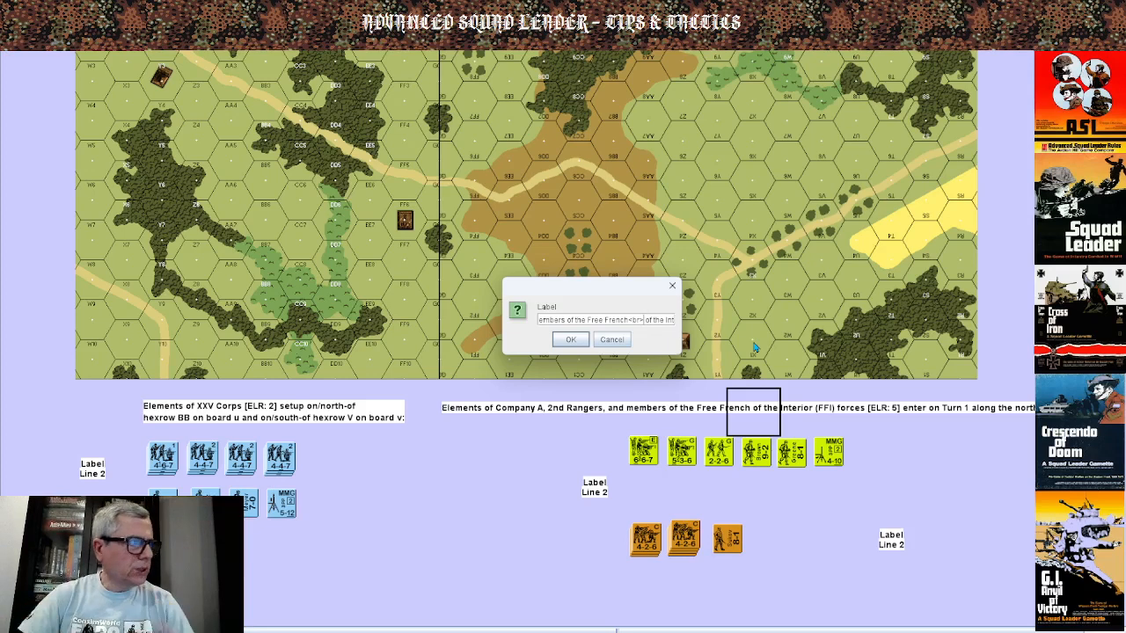
left_click(578, 344)
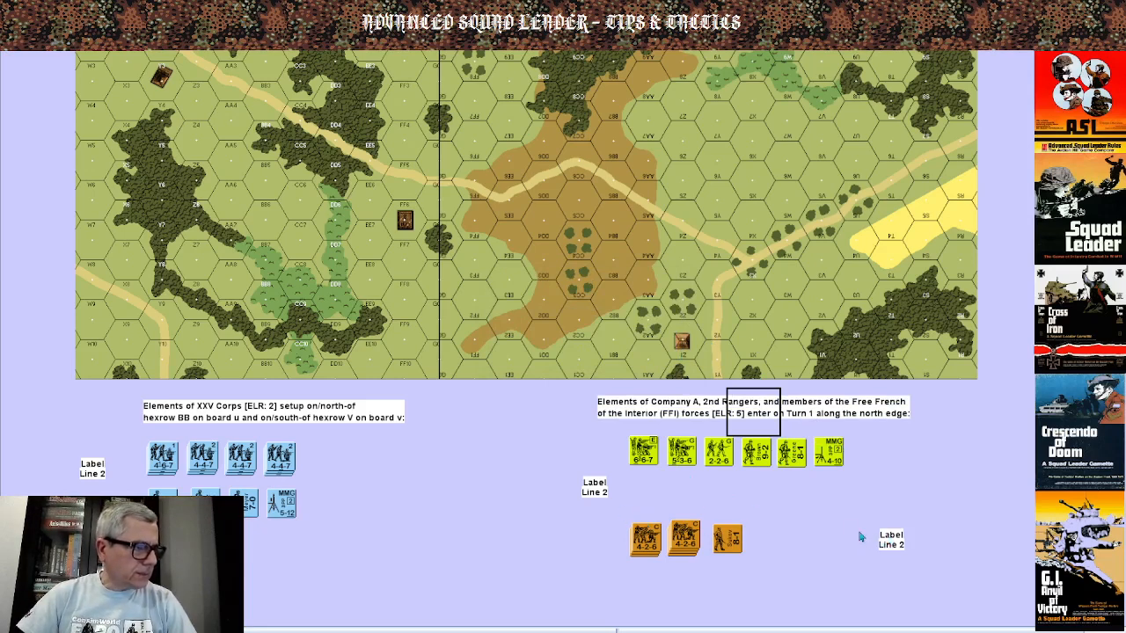
left_click(909, 501)
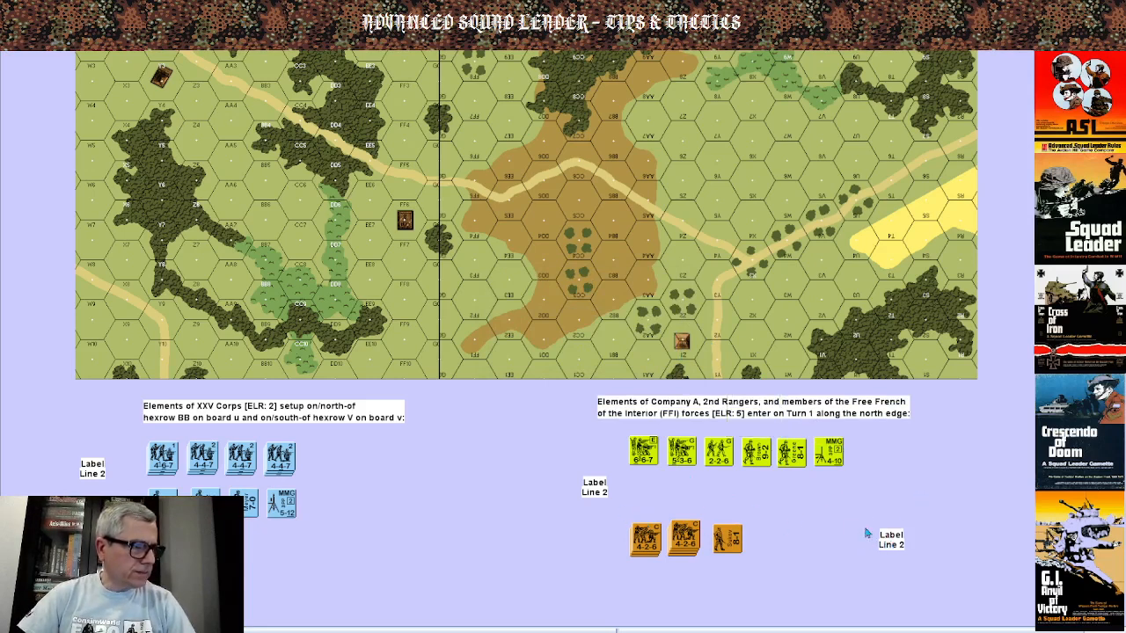
Clone the default label beside the orange counters and place the copy directly above the orange counters.
left_click(904, 549)
right_click(900, 549)
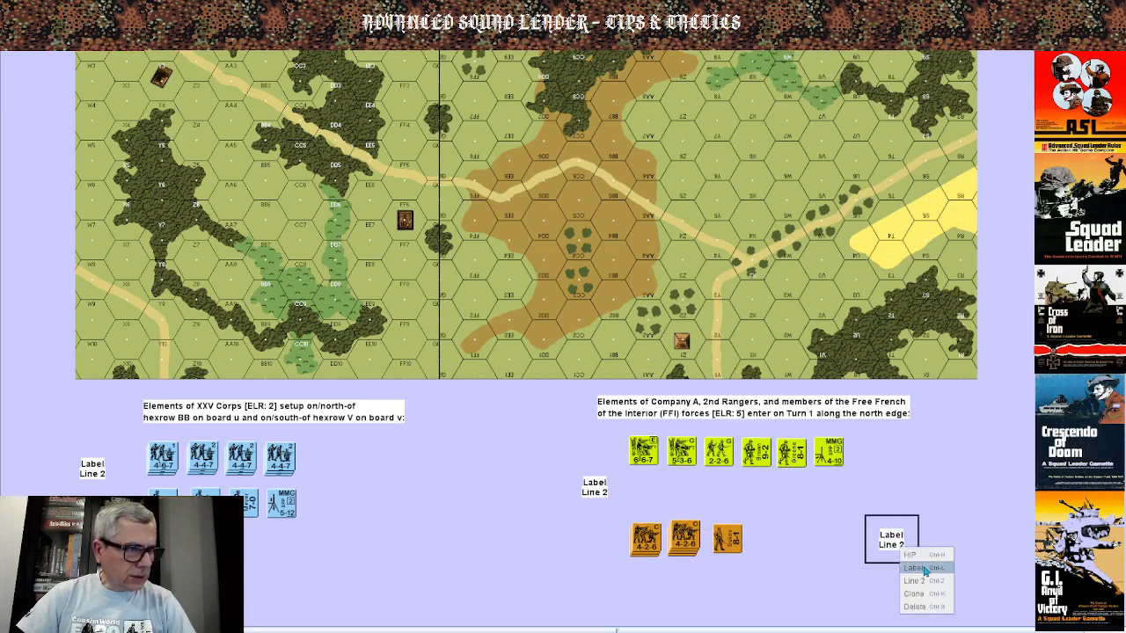
left_click(925, 595)
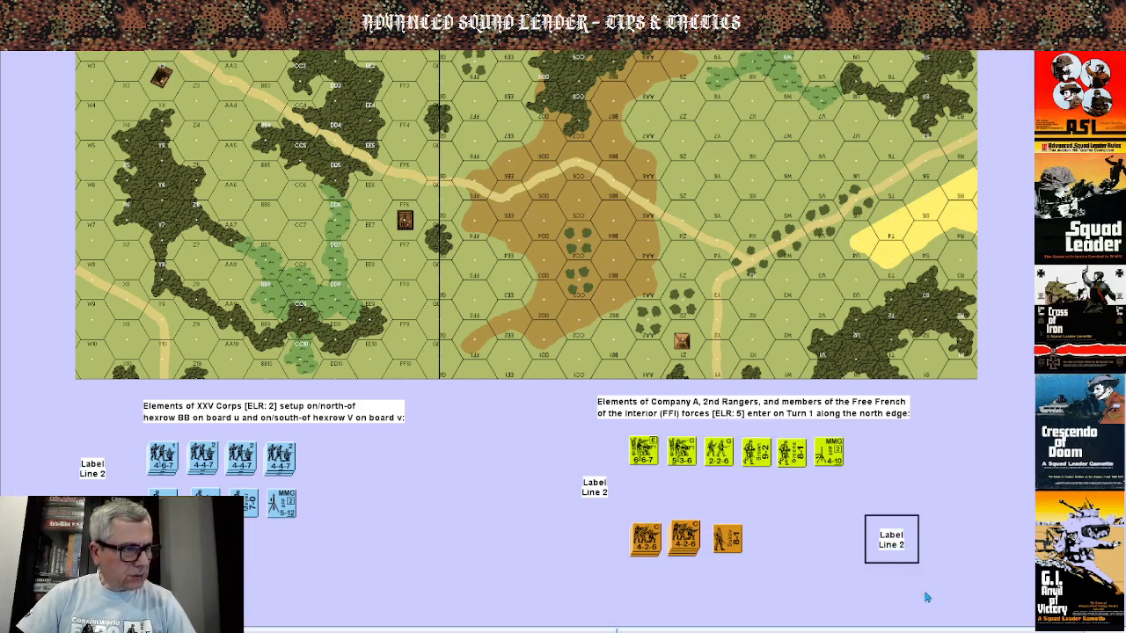
left_click_drag(745, 507, 694, 504)
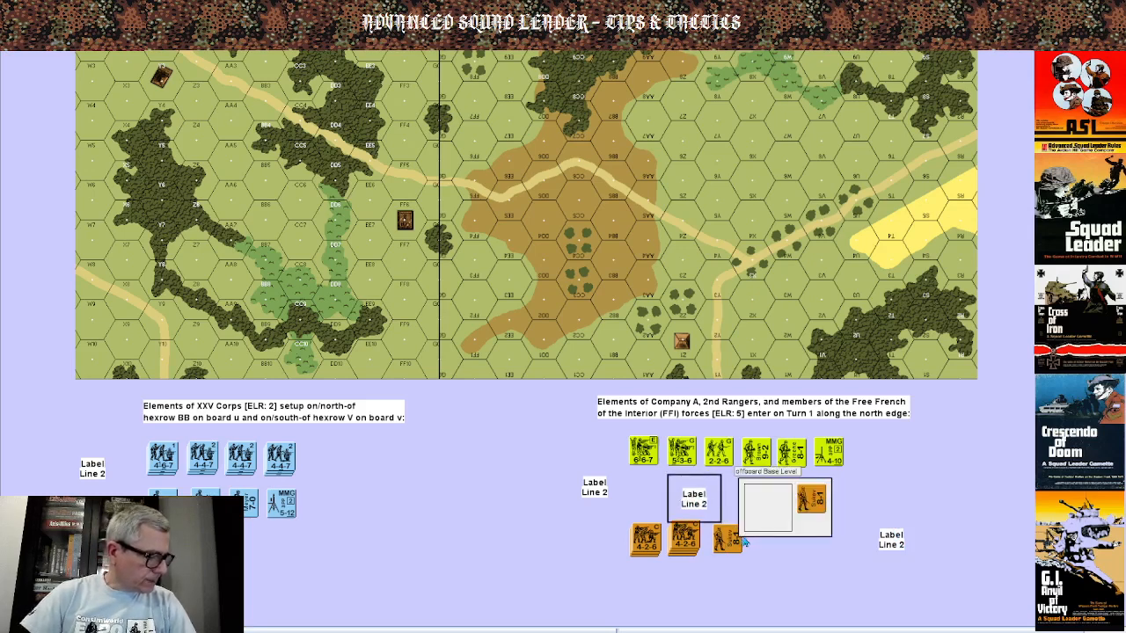
Start the first line of the label above the orange counters as "<html>Russian escaped and rearmed POWs setup<br>".
right_click(686, 509)
left_click(703, 533)
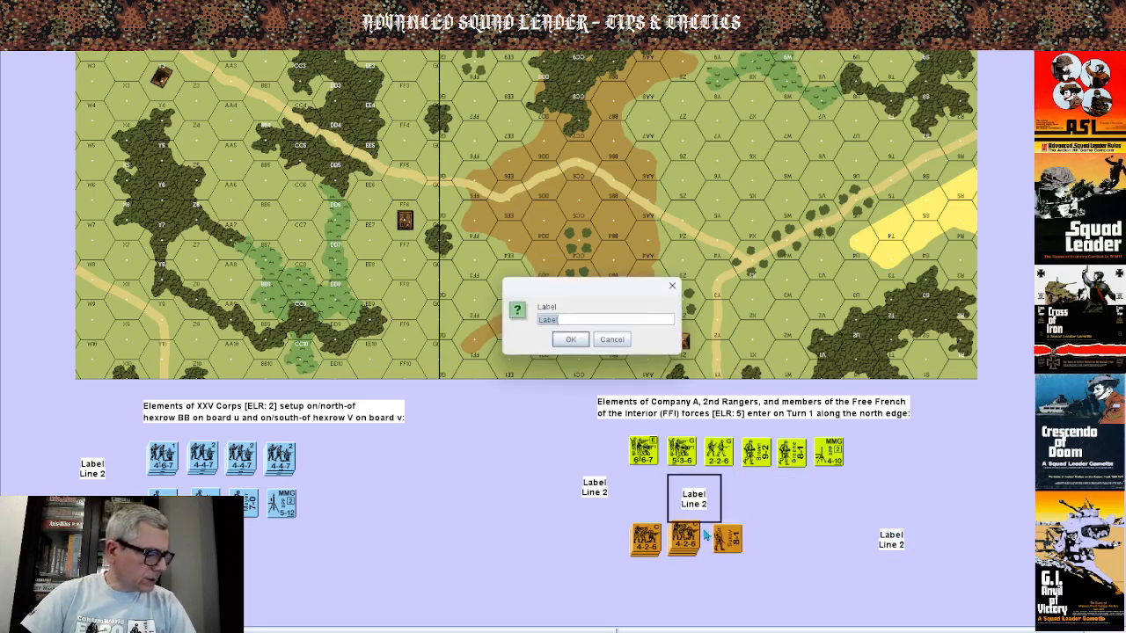
type("<htm")
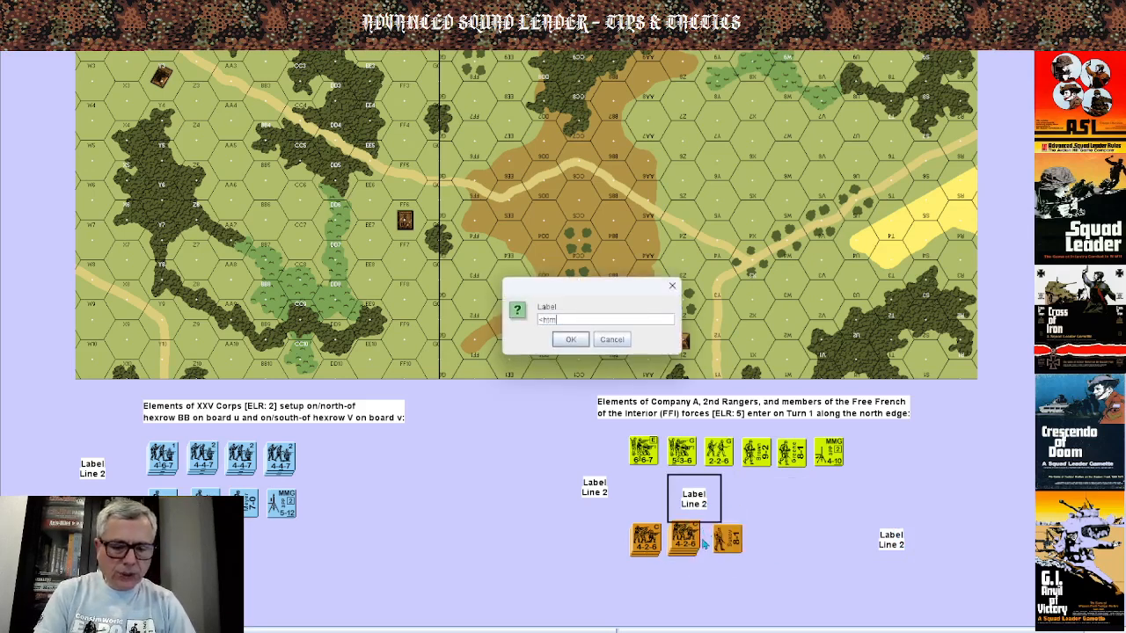
type("l>")
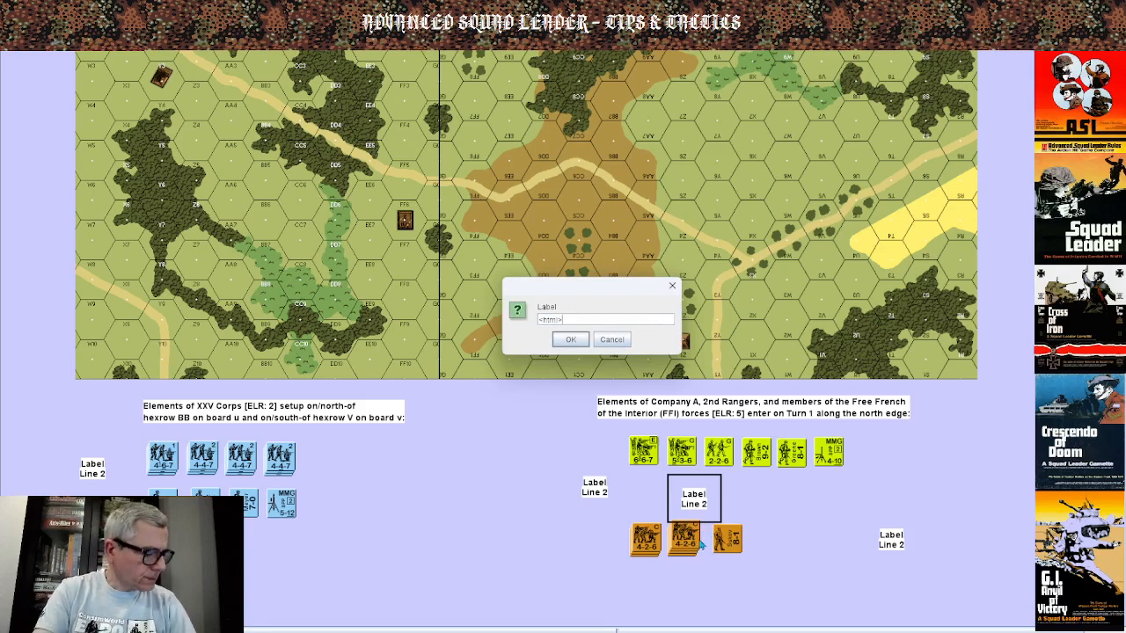
type("Russian es")
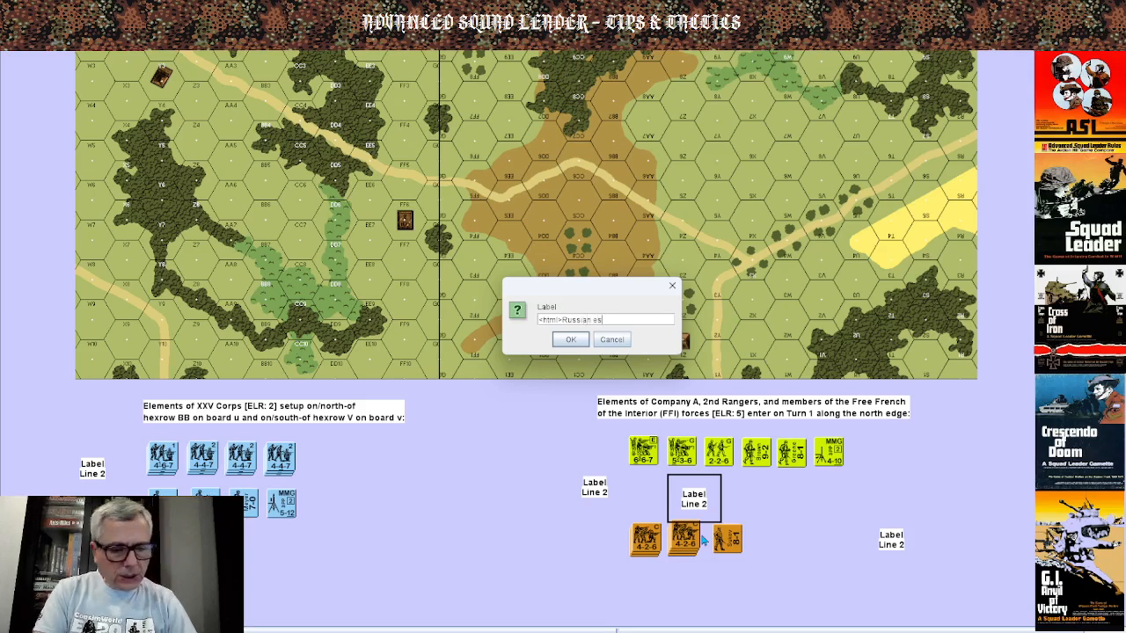
type("caped and")
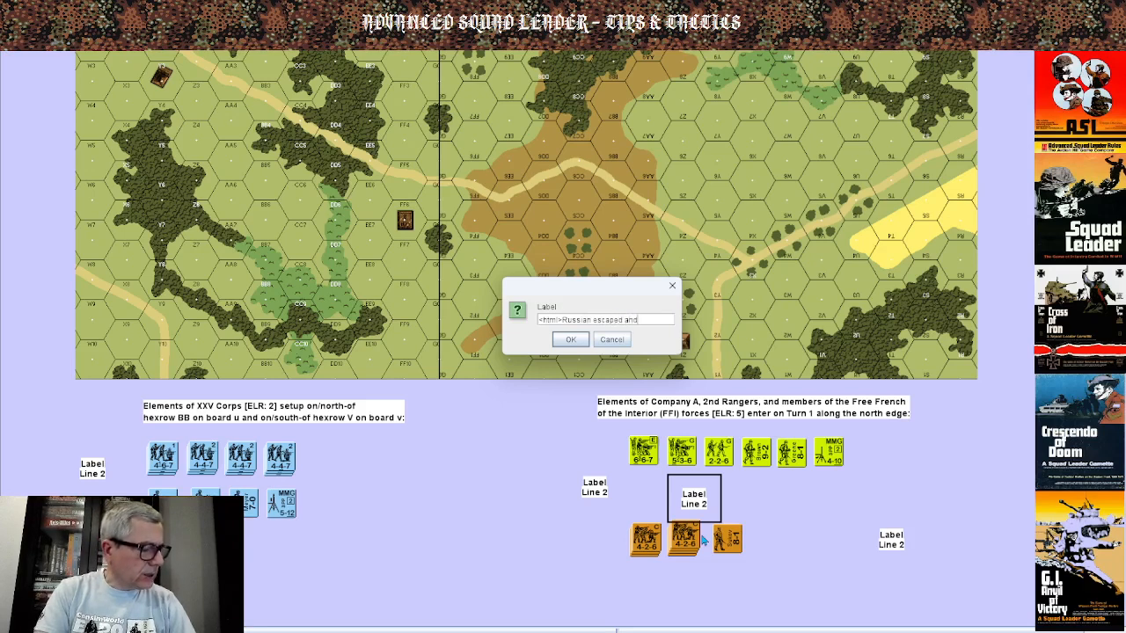
type(" rearmed")
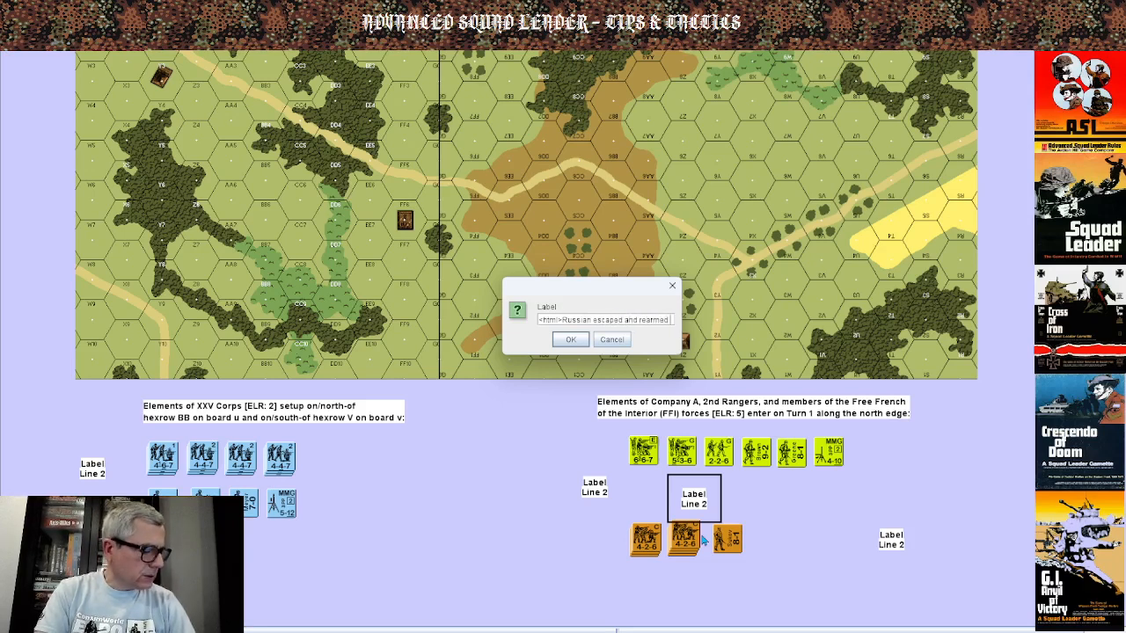
type(" POWs")
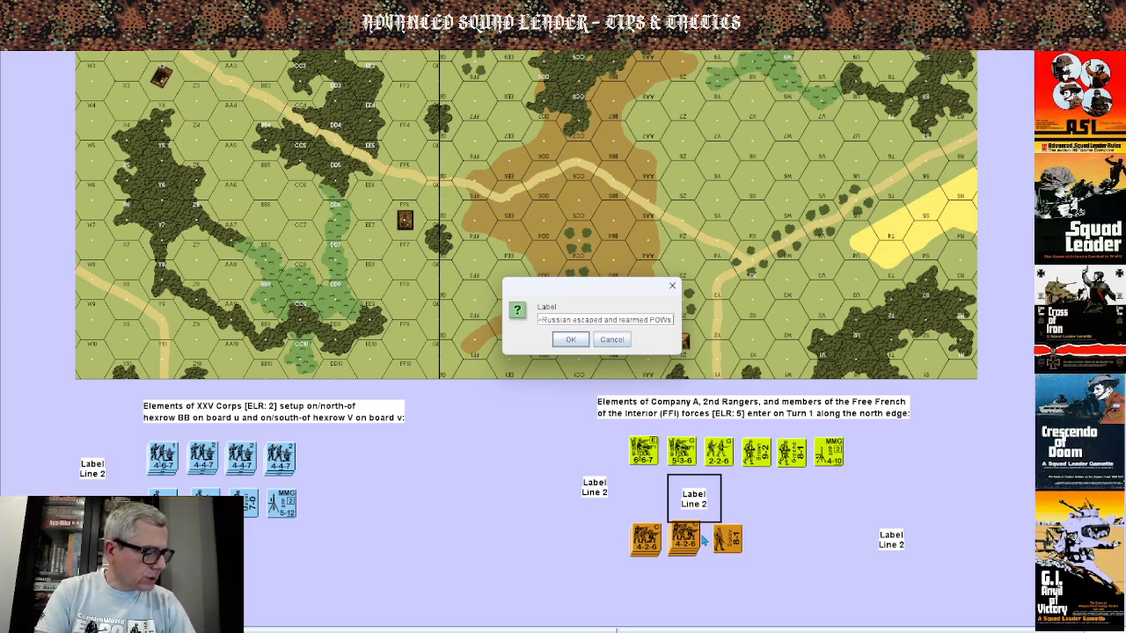
type(" sstup")
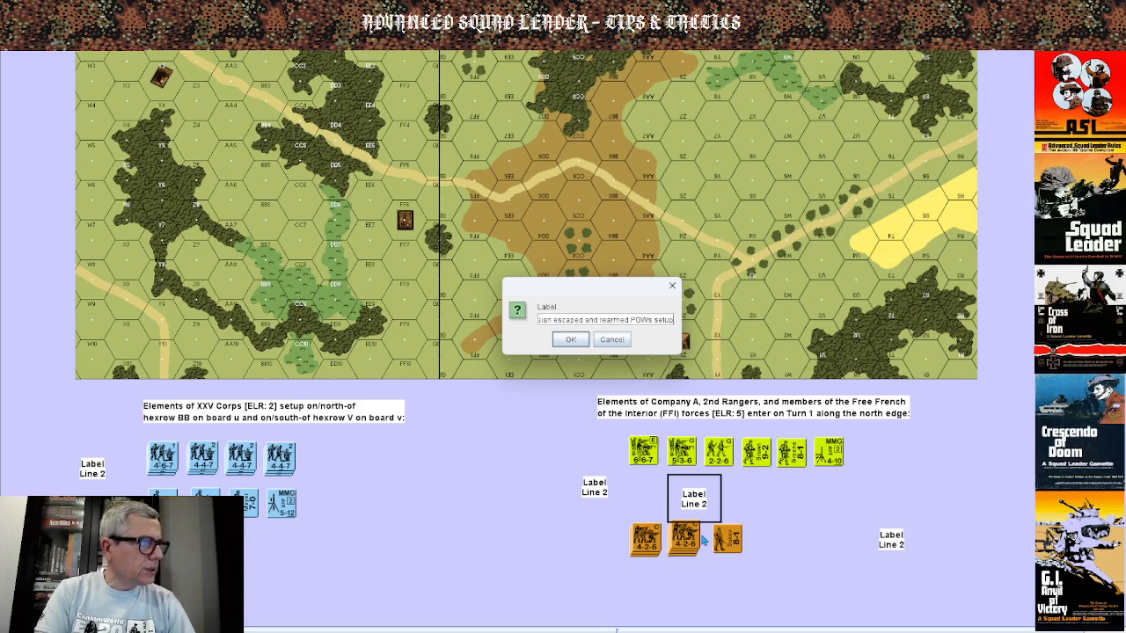
type("<br>")
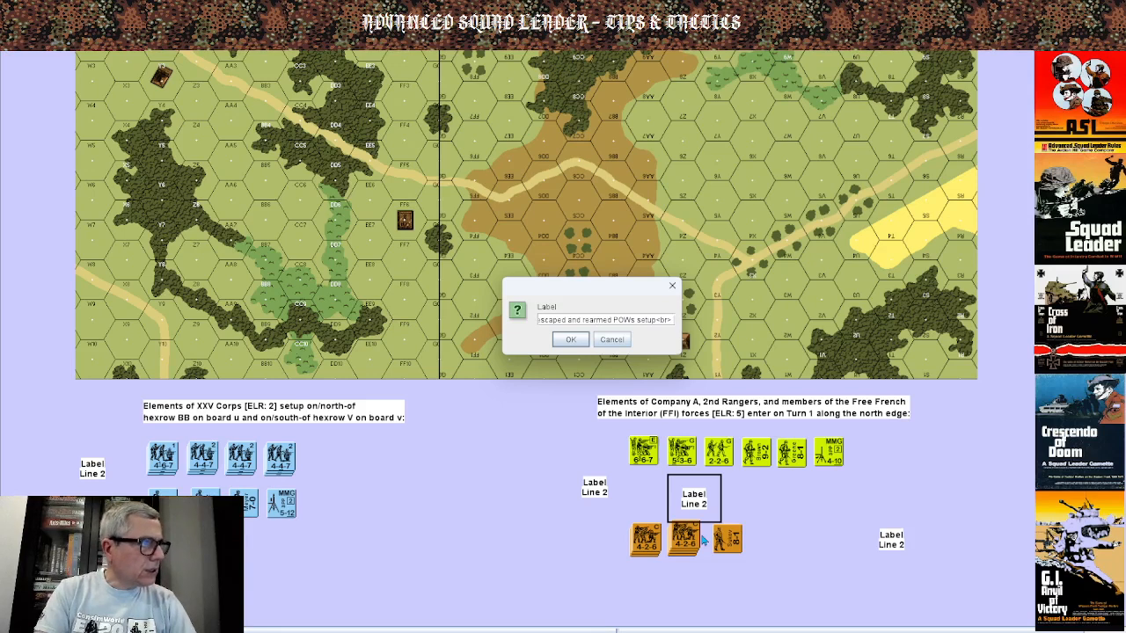
Continue the Russian POWs label text with "on/south-of hexrow Z on board u:".
type("on/sou")
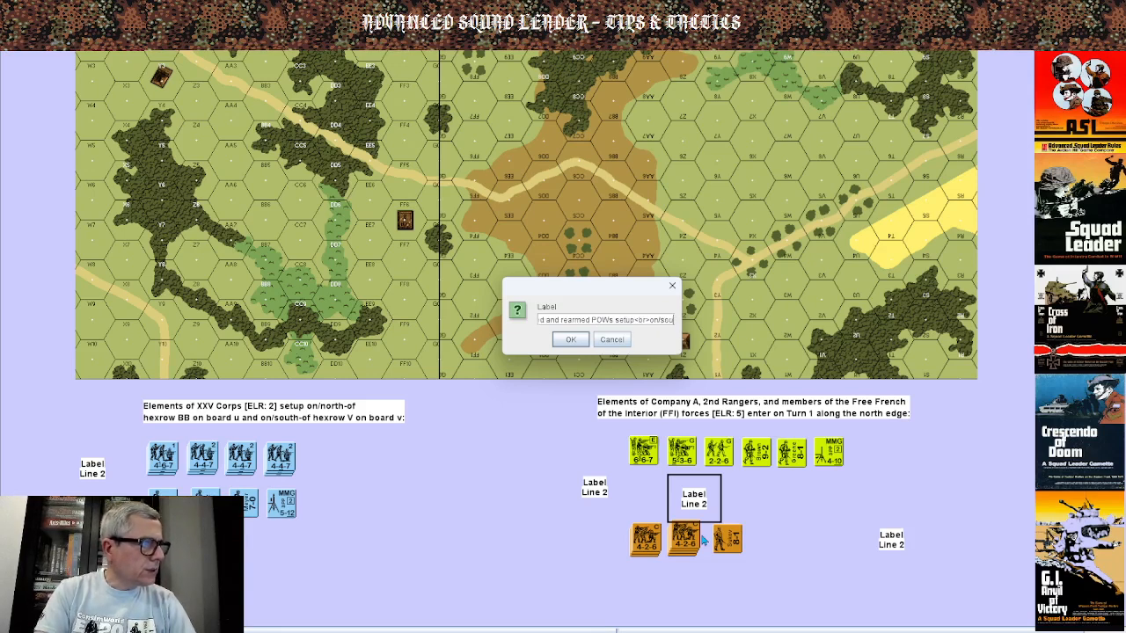
type("th-of hexro")
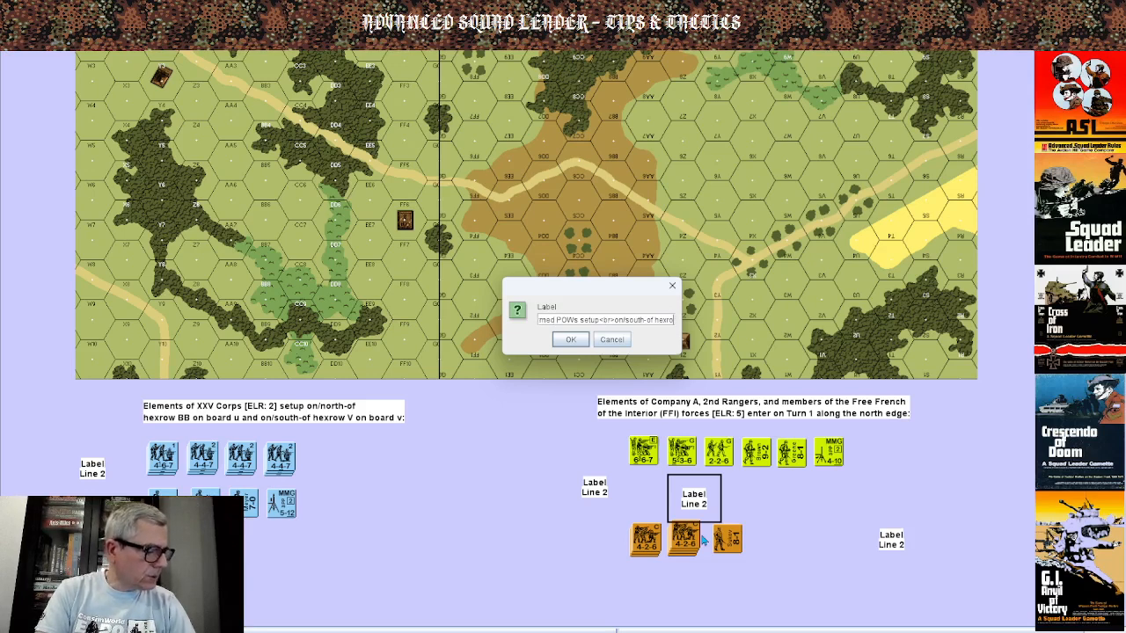
type("w")
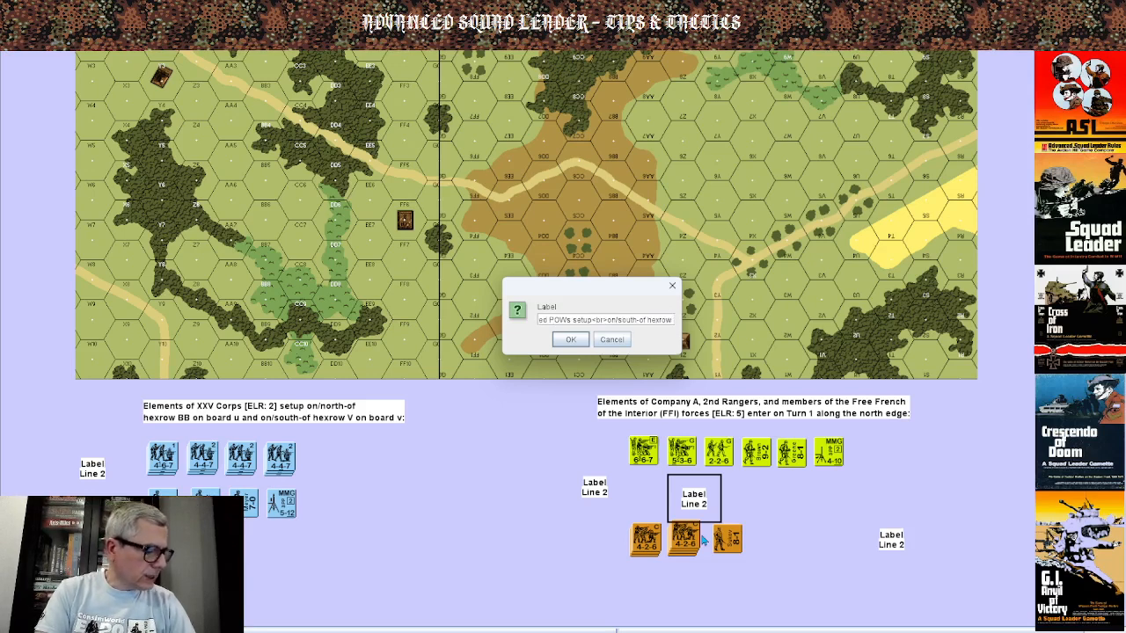
type(" on")
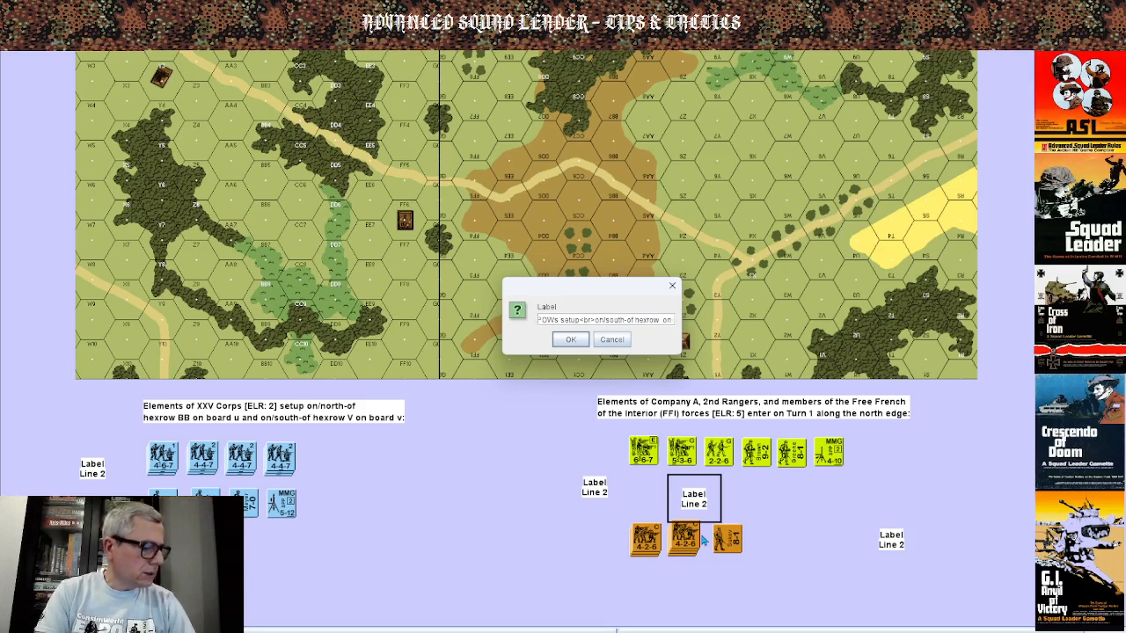
key("BackSpace")
key("BackSpace")
key("BackSpace")
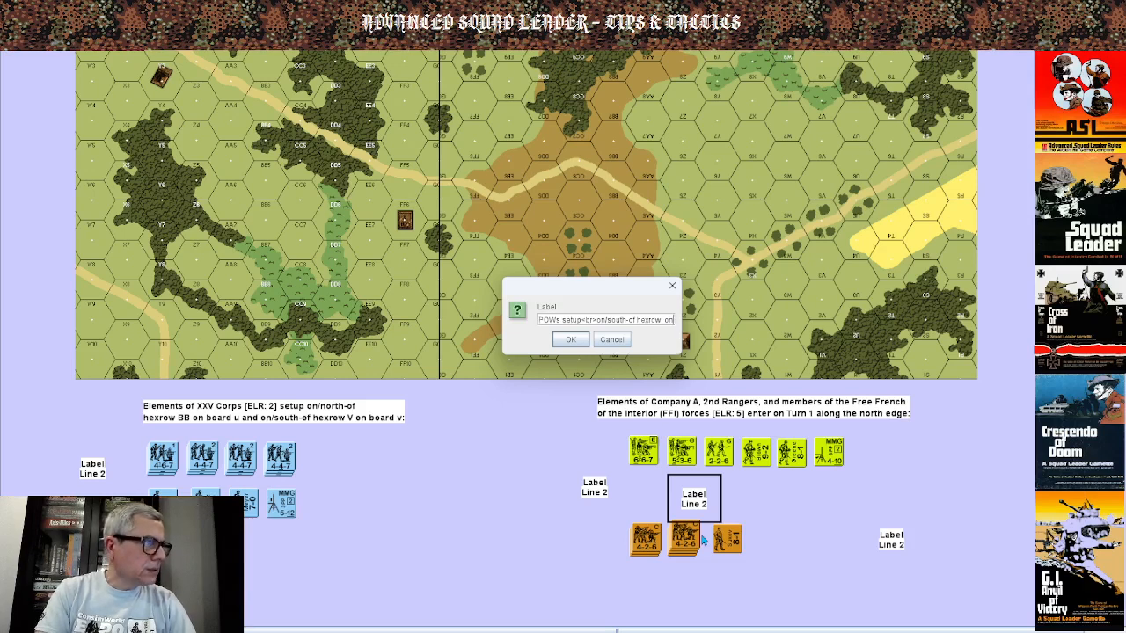
type("Z")
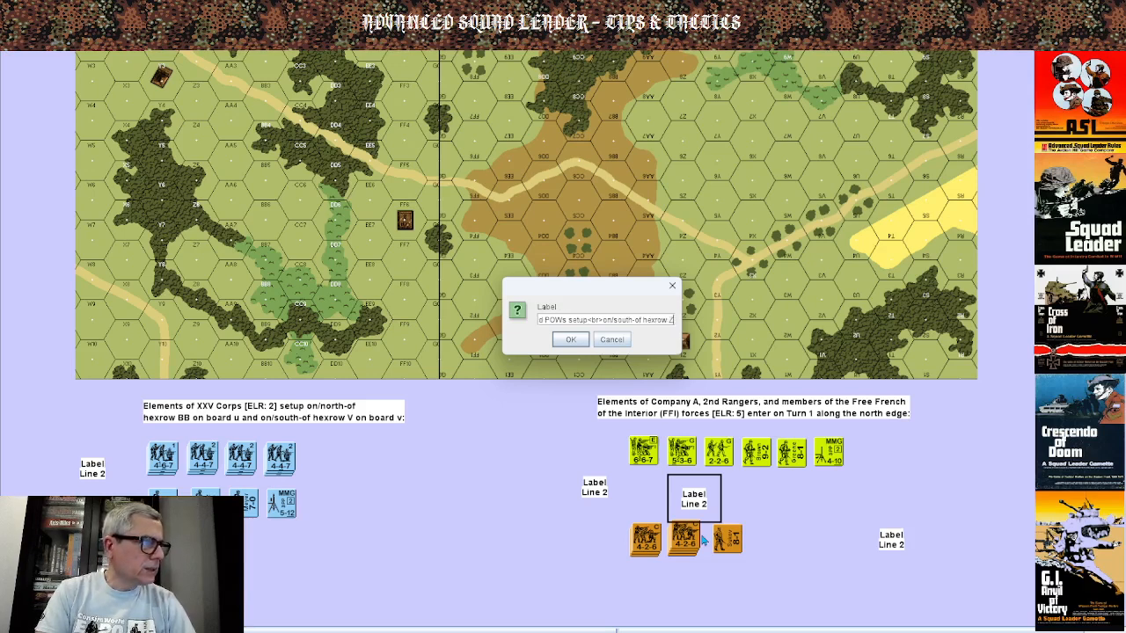
type(" on board u")
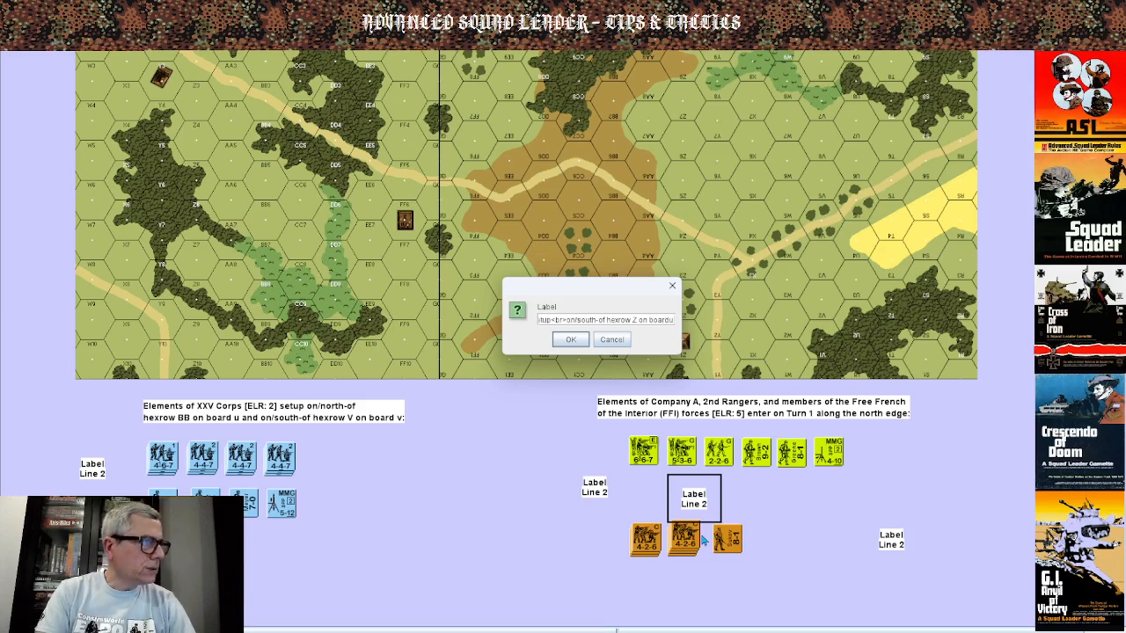
key("BackSpace")
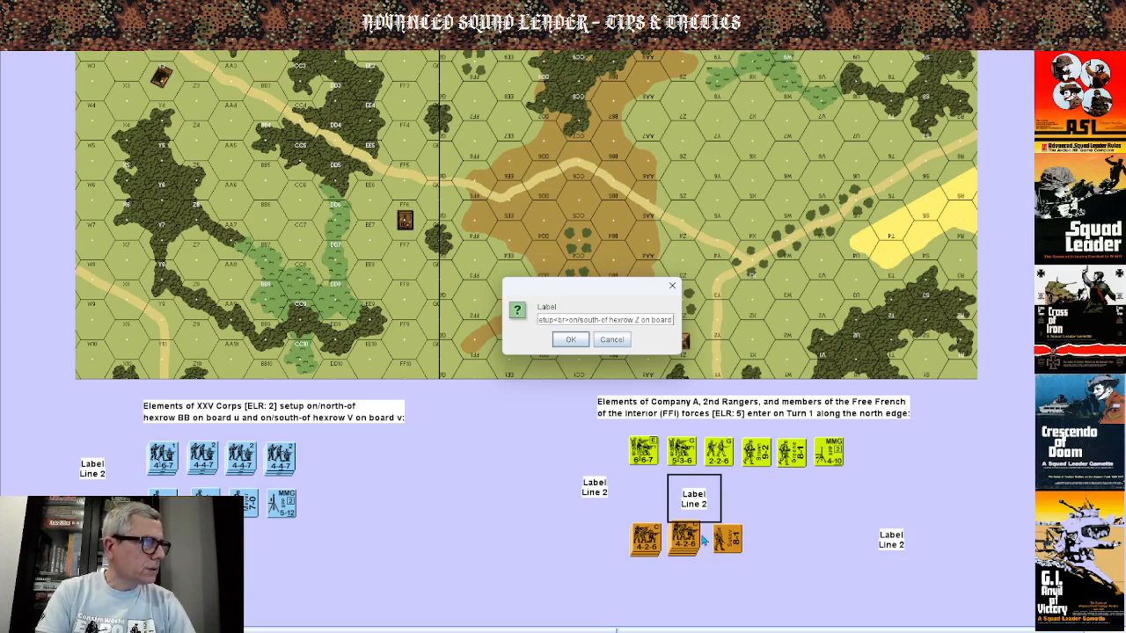
type("u:")
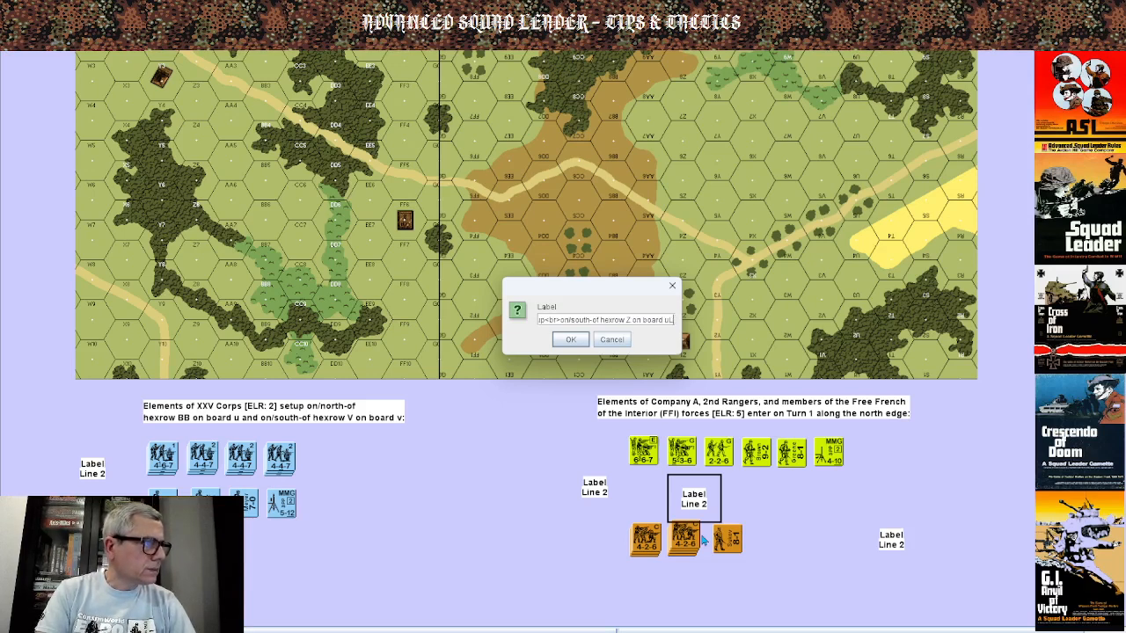
Finish the Russian POWs label text with the closing "</html>" tag and apply it.
type("<")
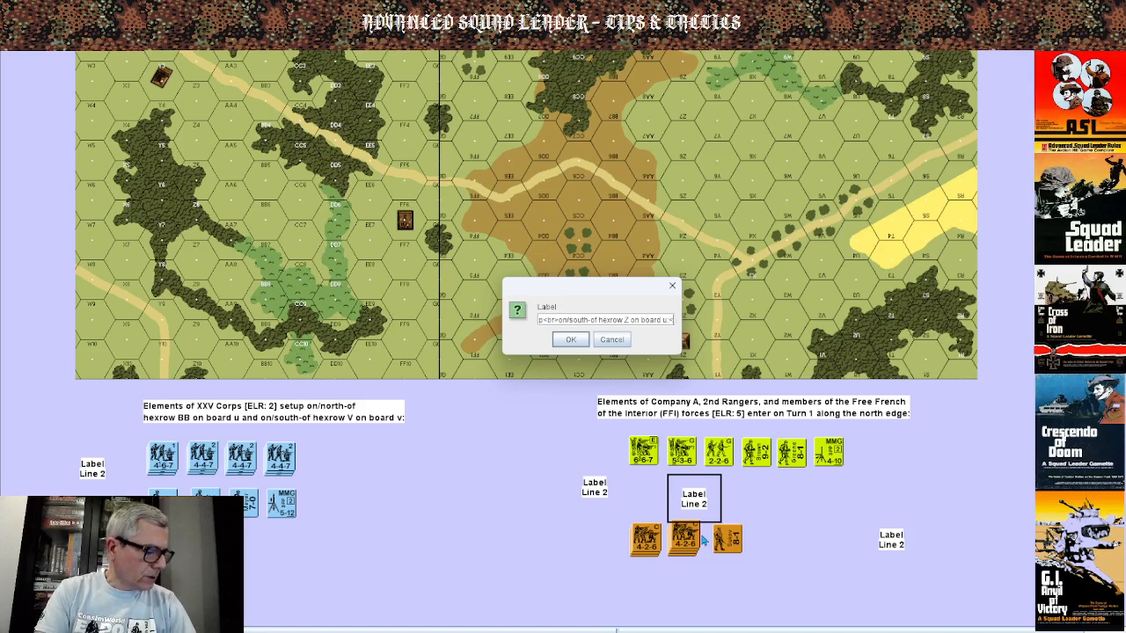
type("/")
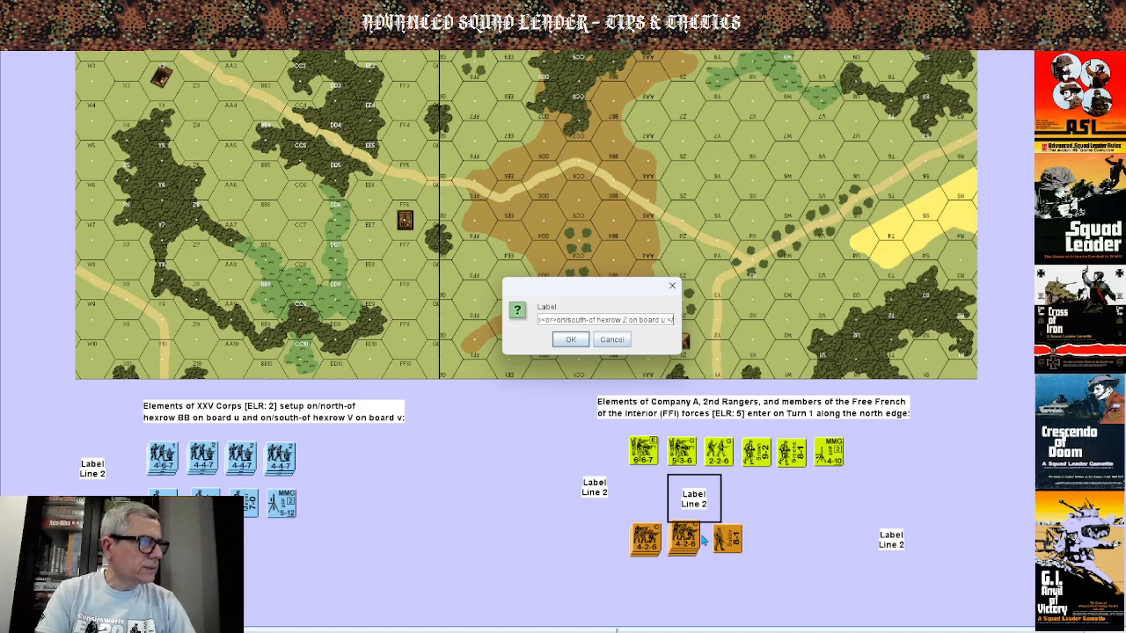
type("html>")
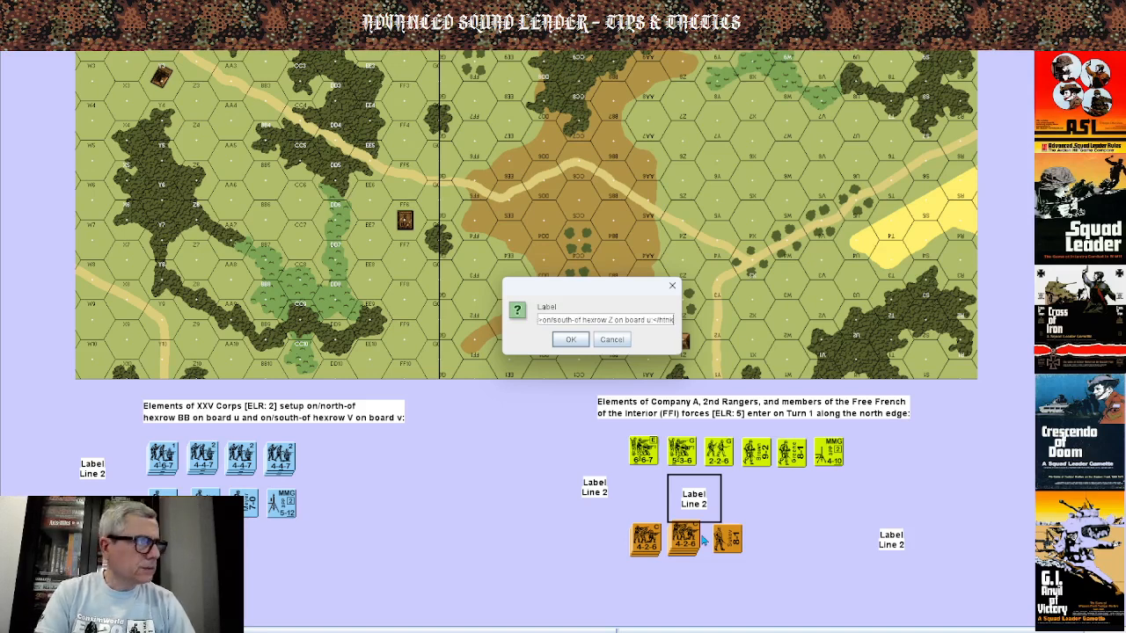
key("BackSpace")
key("BackSpace")
key("BackSpace")
key("BackSpace")
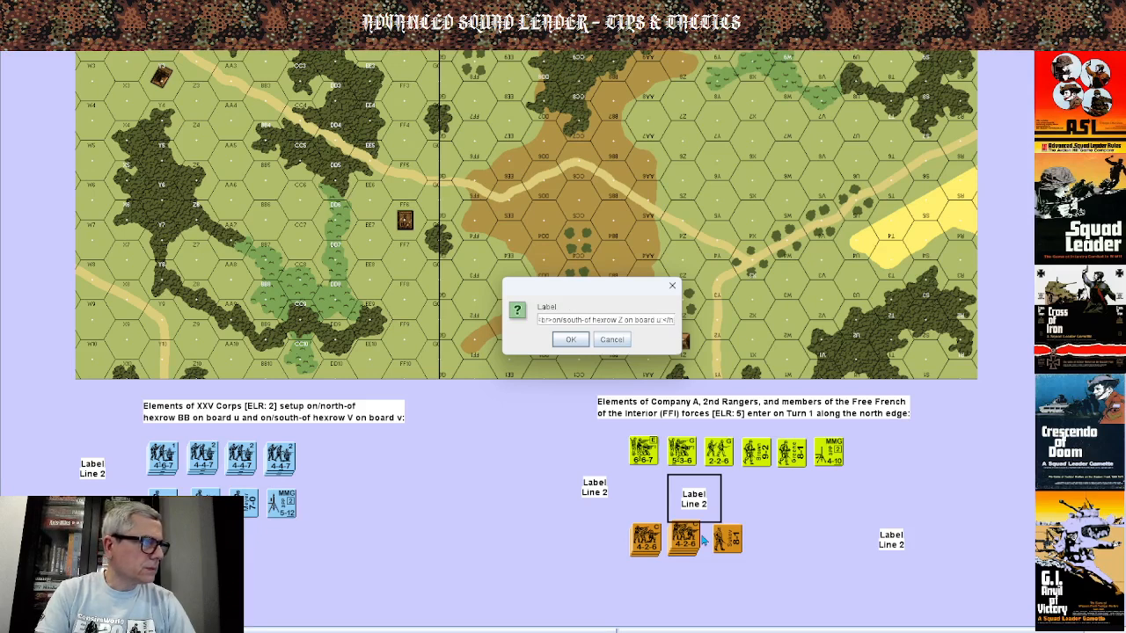
type("t")
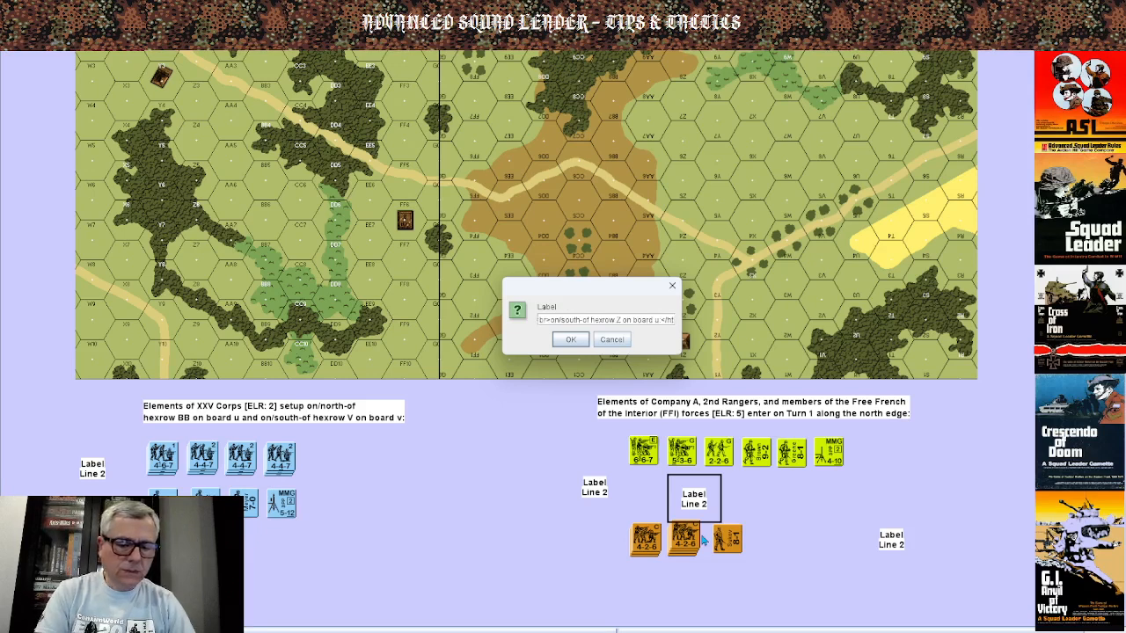
type("ml>")
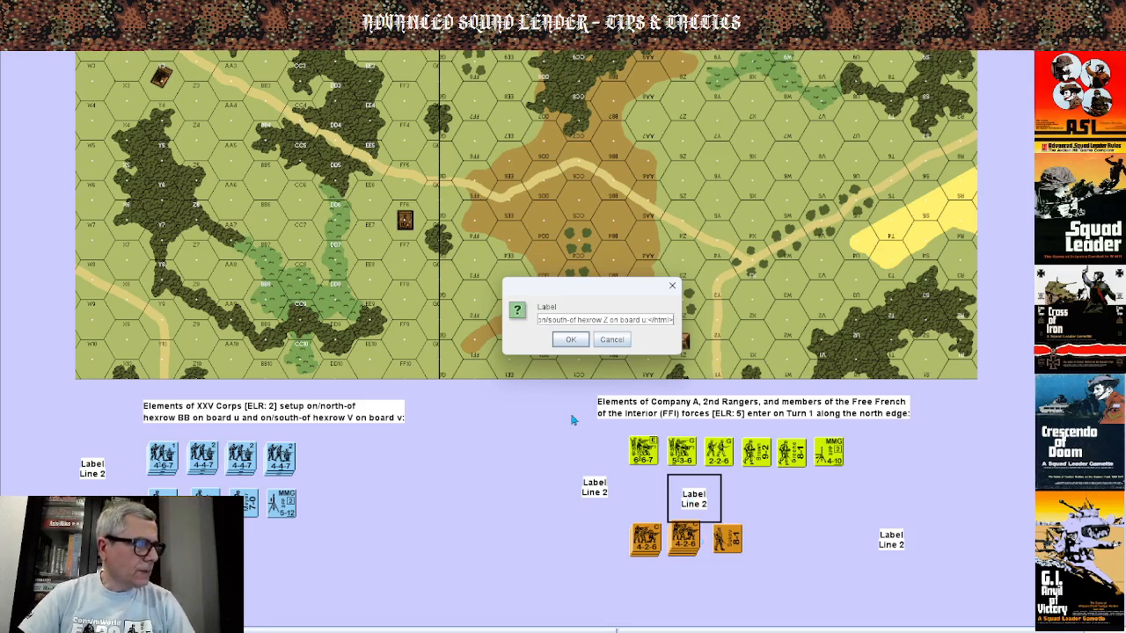
left_click(571, 341)
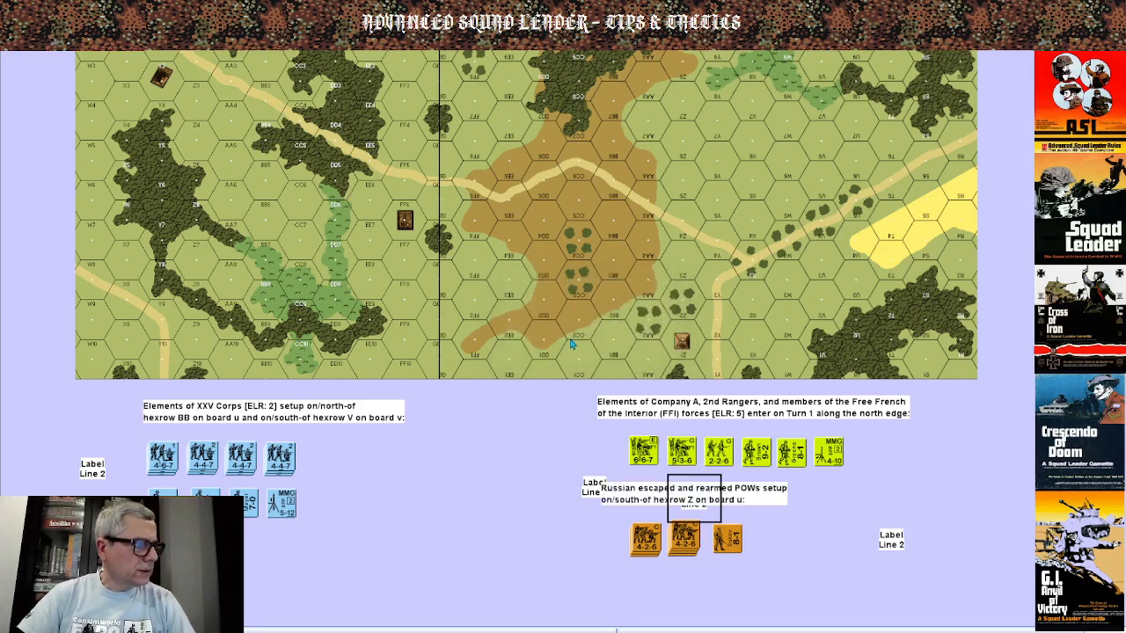
Clear the second line of the Russian POWs label and move the overlapping default label to the blank area beside the American counters.
right_click(690, 499)
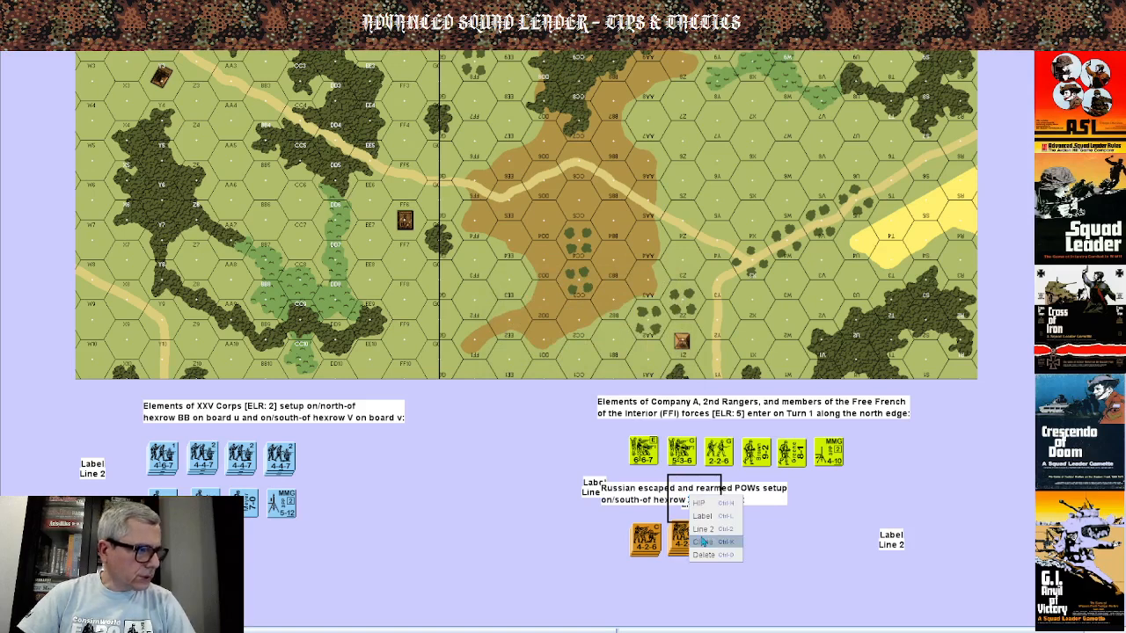
left_click(706, 534)
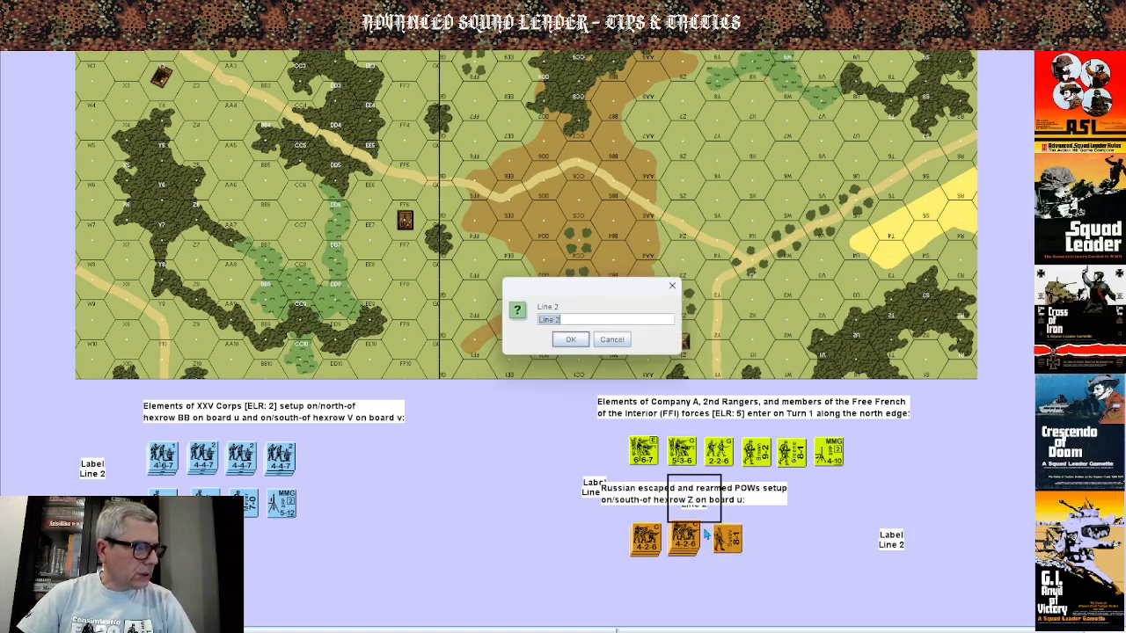
key("BackSpace")
left_click(583, 343)
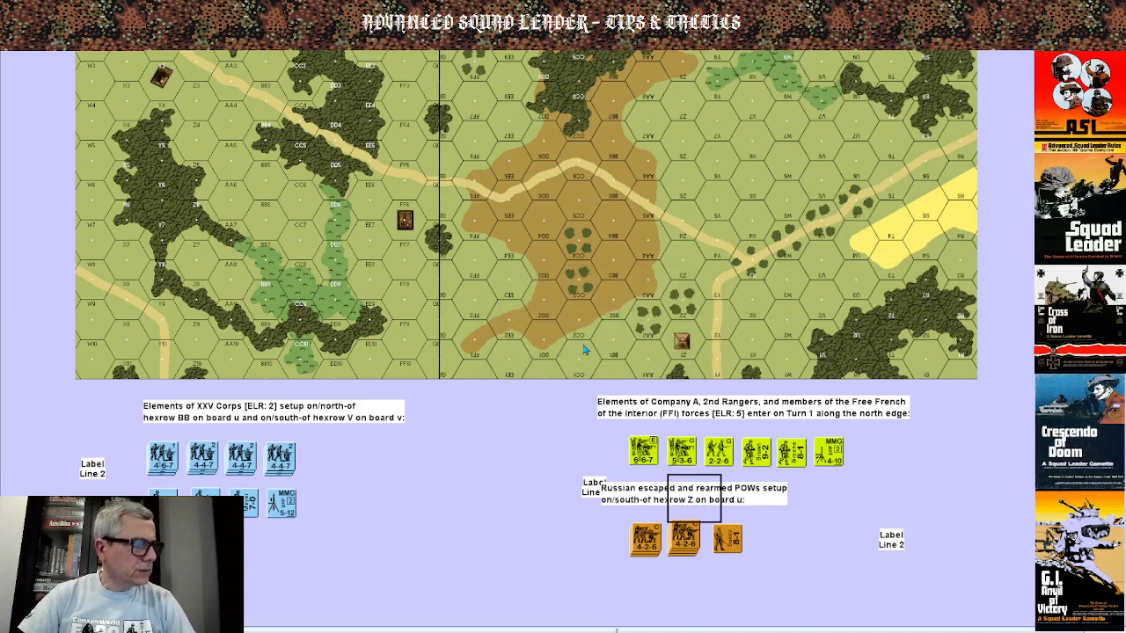
left_click_drag(582, 498, 544, 464)
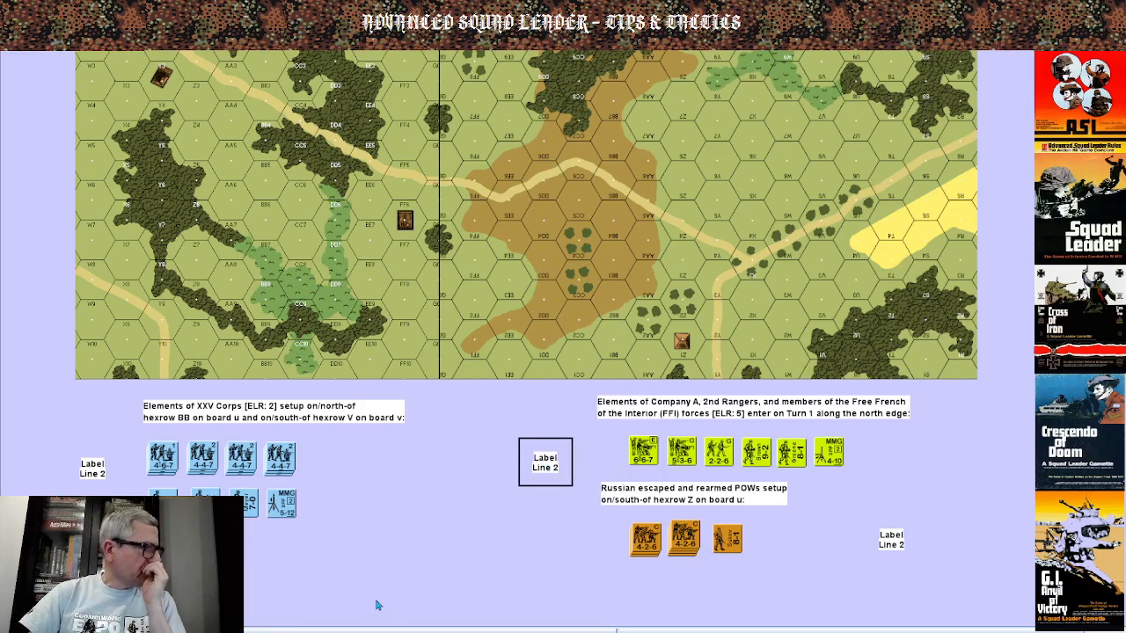
Find the Phase Track counters and place the Allied phase wheel in the scenario header's Phase Wheel box.
scroll(512, 525, "up", 5)
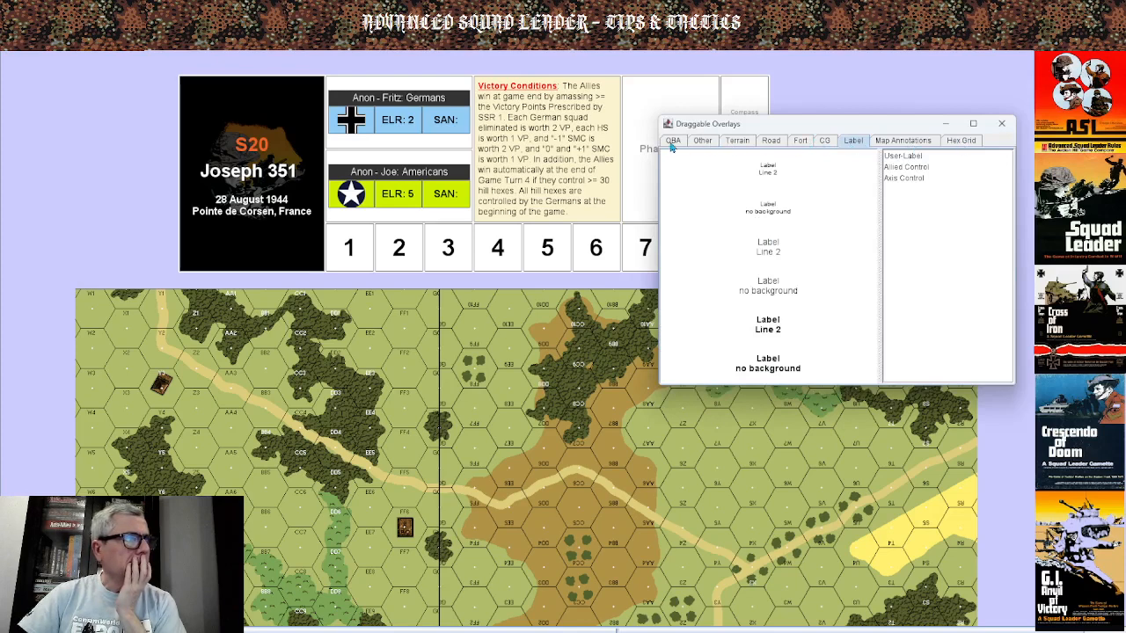
left_click(948, 124)
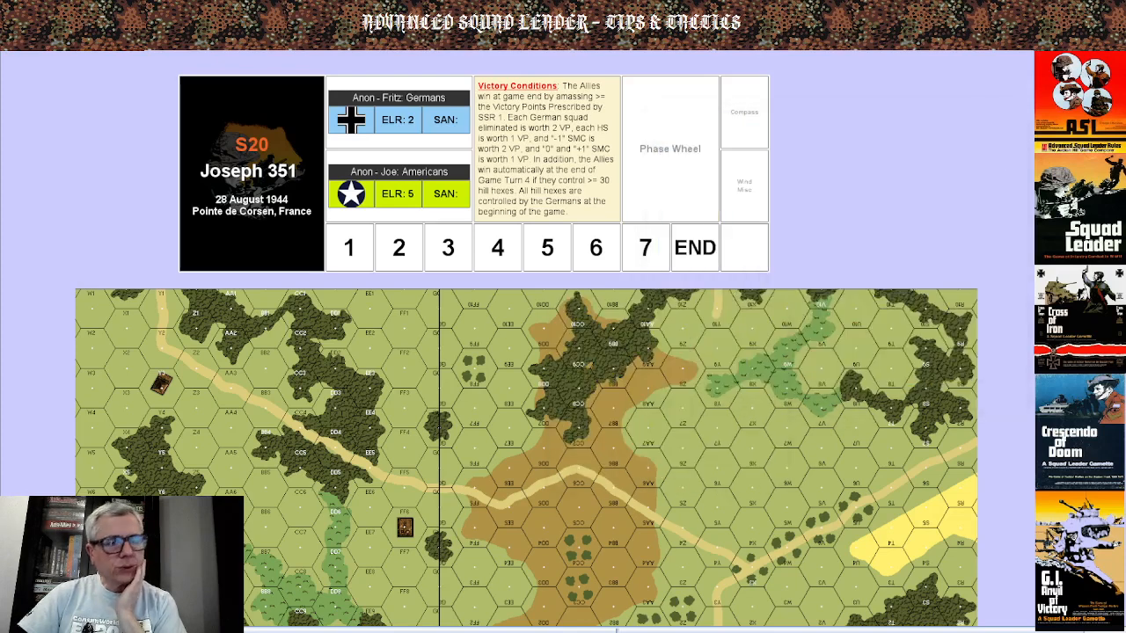
key("alt+Tab")
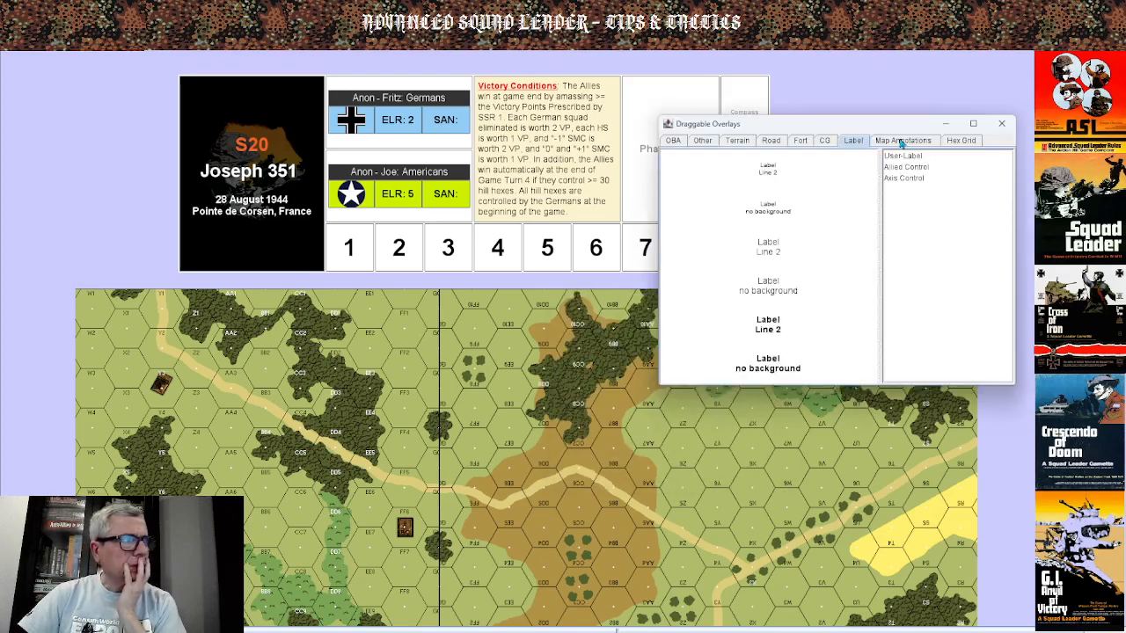
left_click(944, 123)
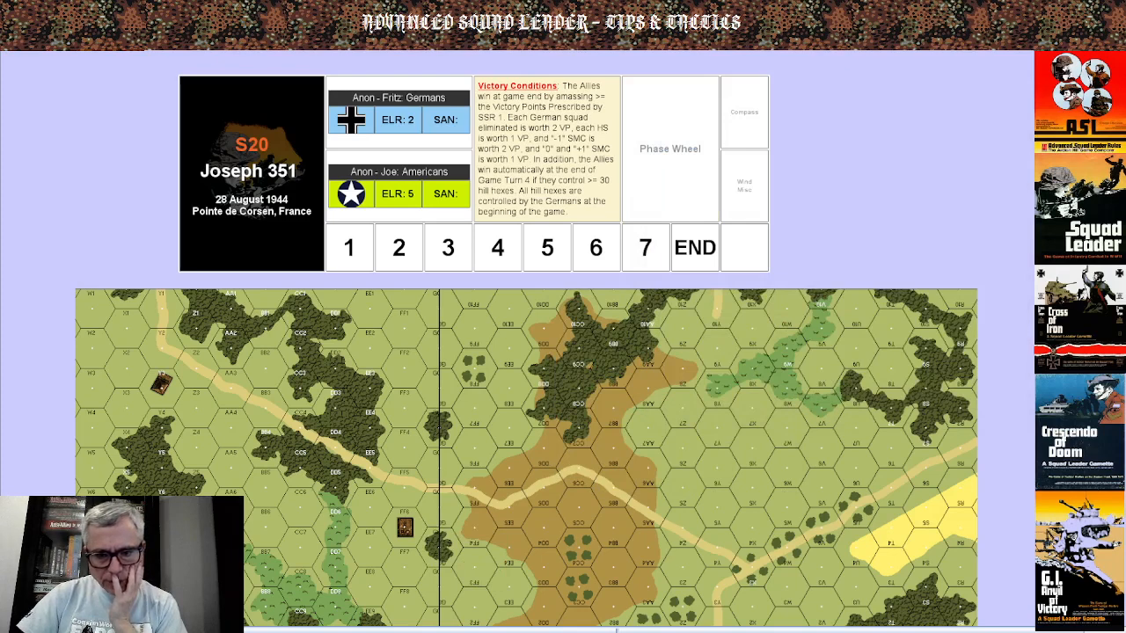
key("alt+Tab")
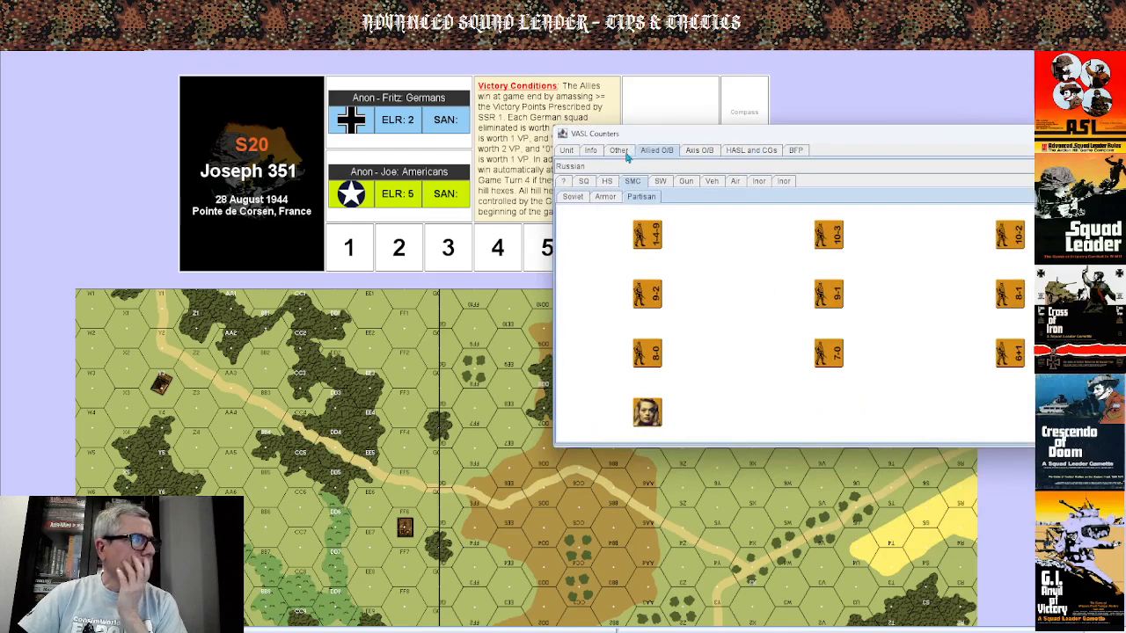
left_click(597, 155)
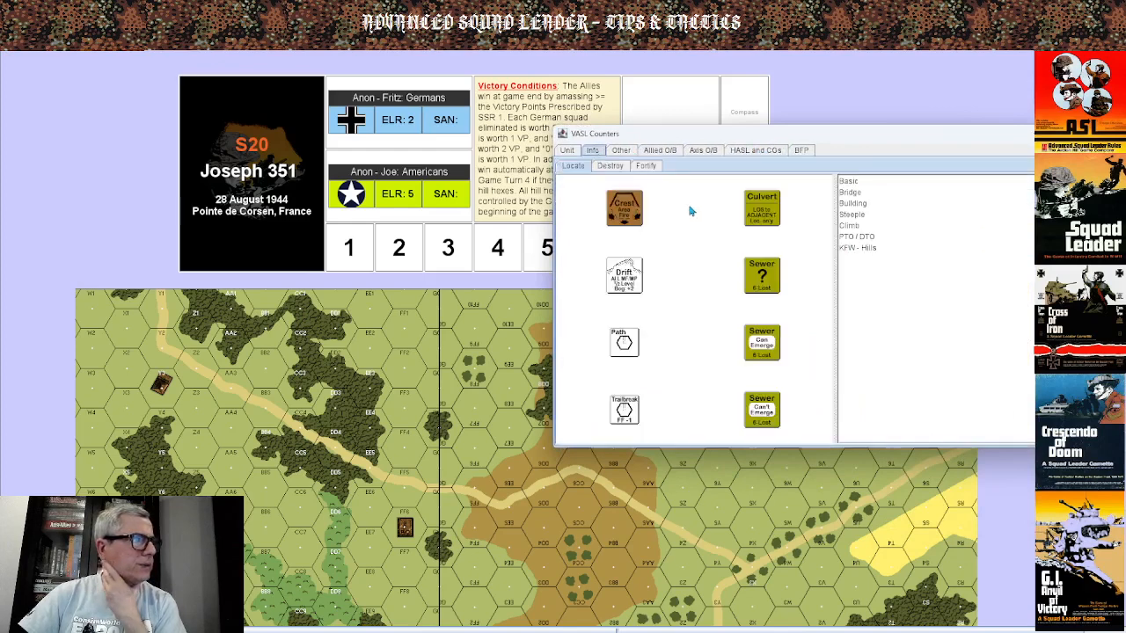
left_click(567, 153)
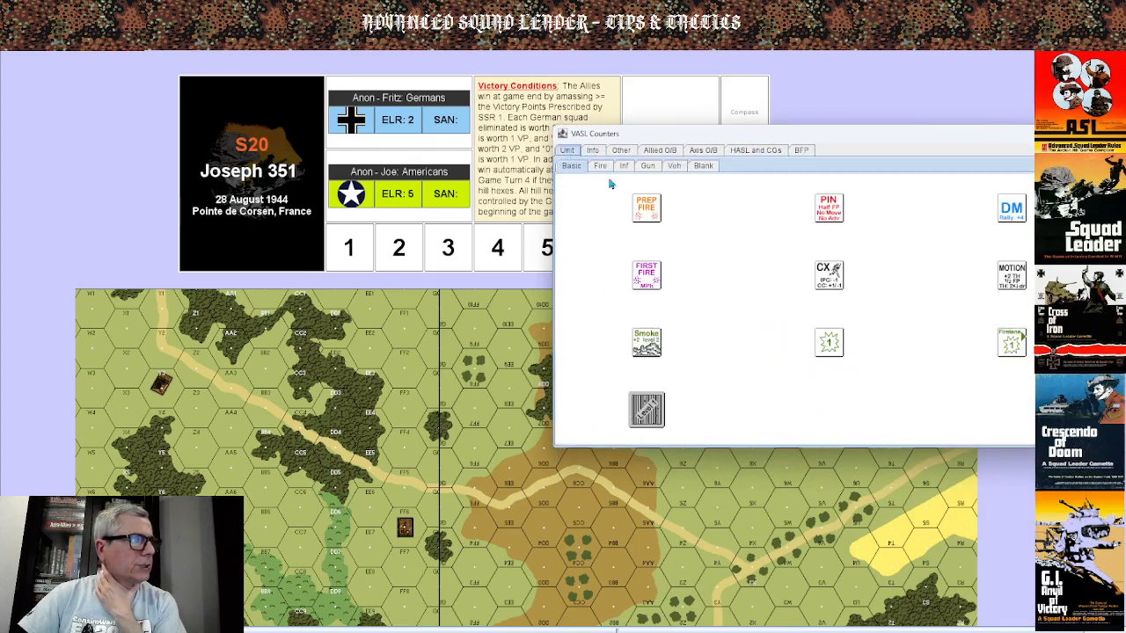
left_click(623, 153)
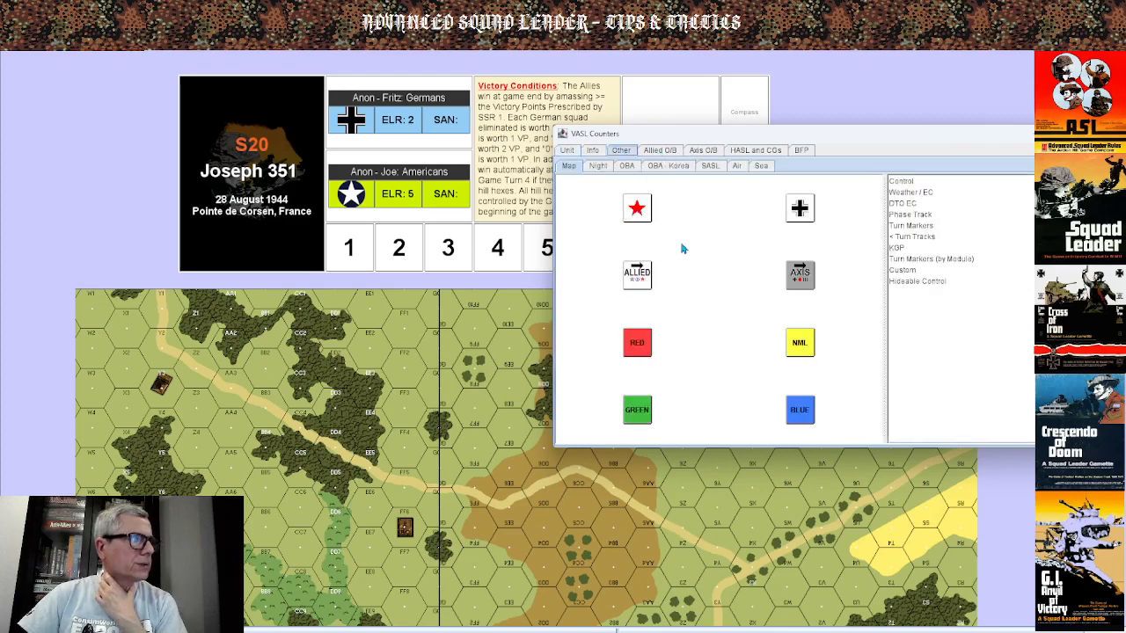
left_click(918, 216)
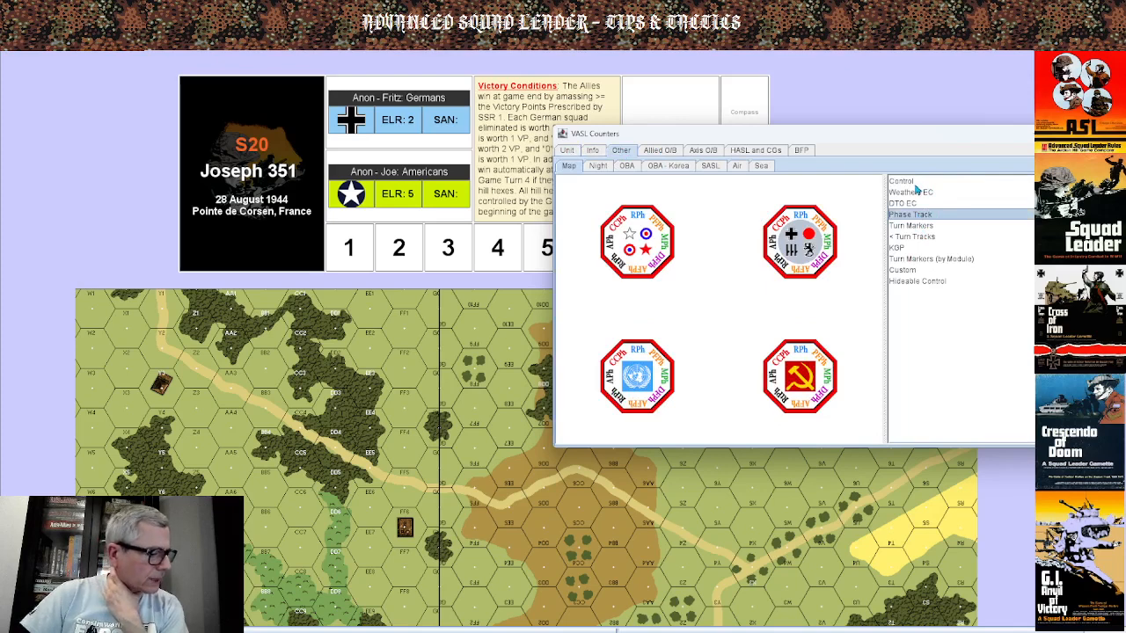
left_click_drag(889, 142, 860, 321)
left_click_drag(603, 435, 661, 159)
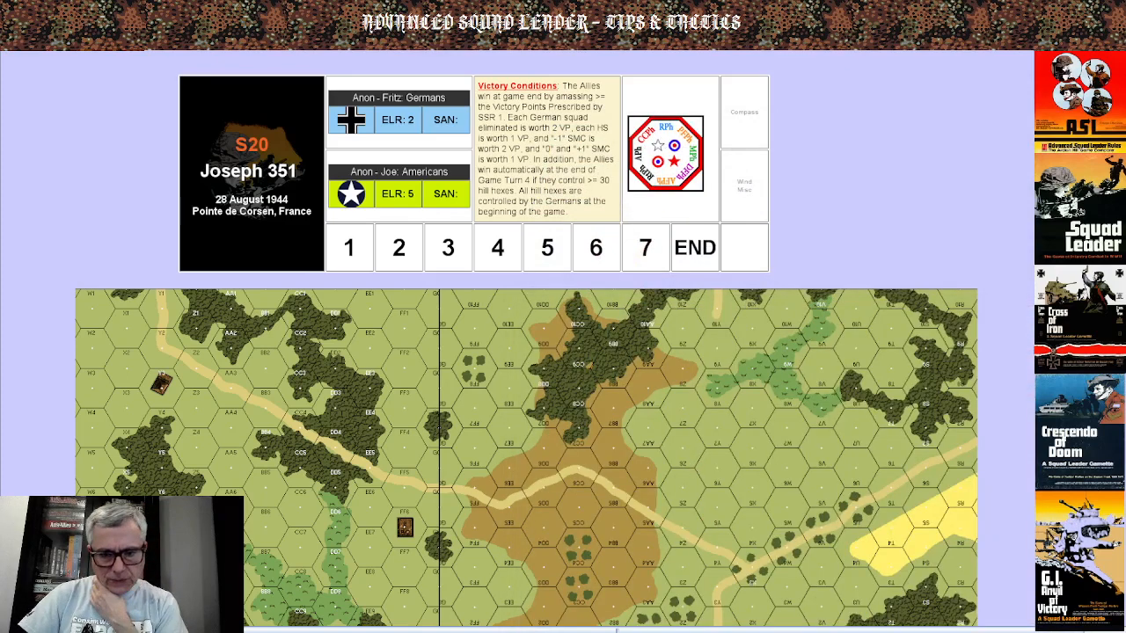
Place the compass counter from the Weather / EC set in the Compass box and rotate it so north points to the map's right-hand edge.
key("alt+Tab")
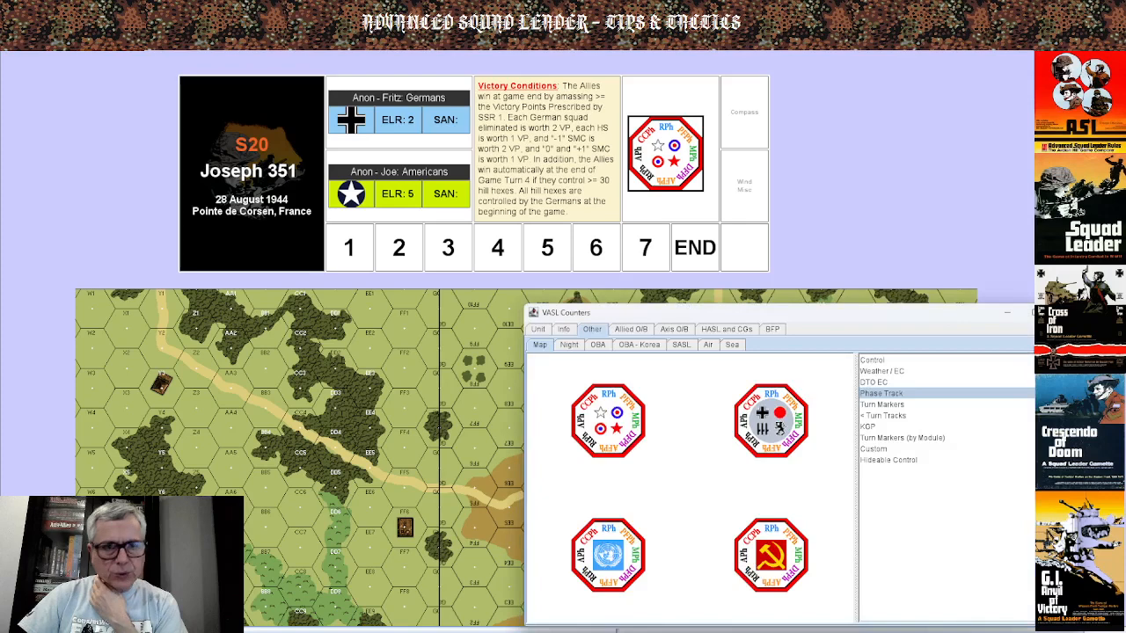
left_click(883, 371)
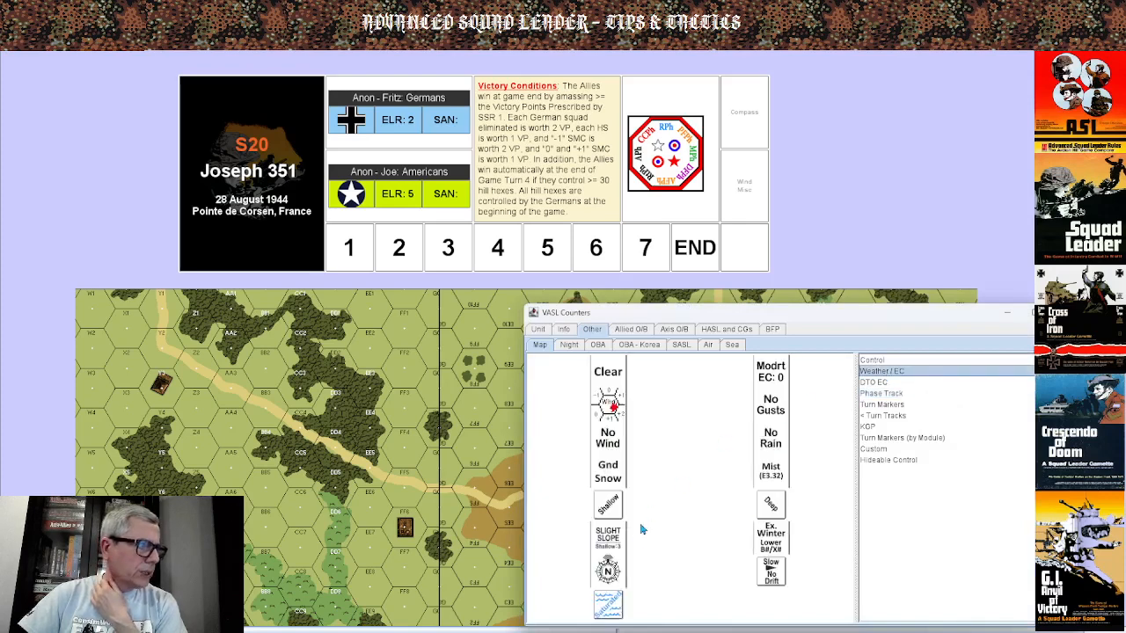
left_click_drag(607, 571, 741, 122)
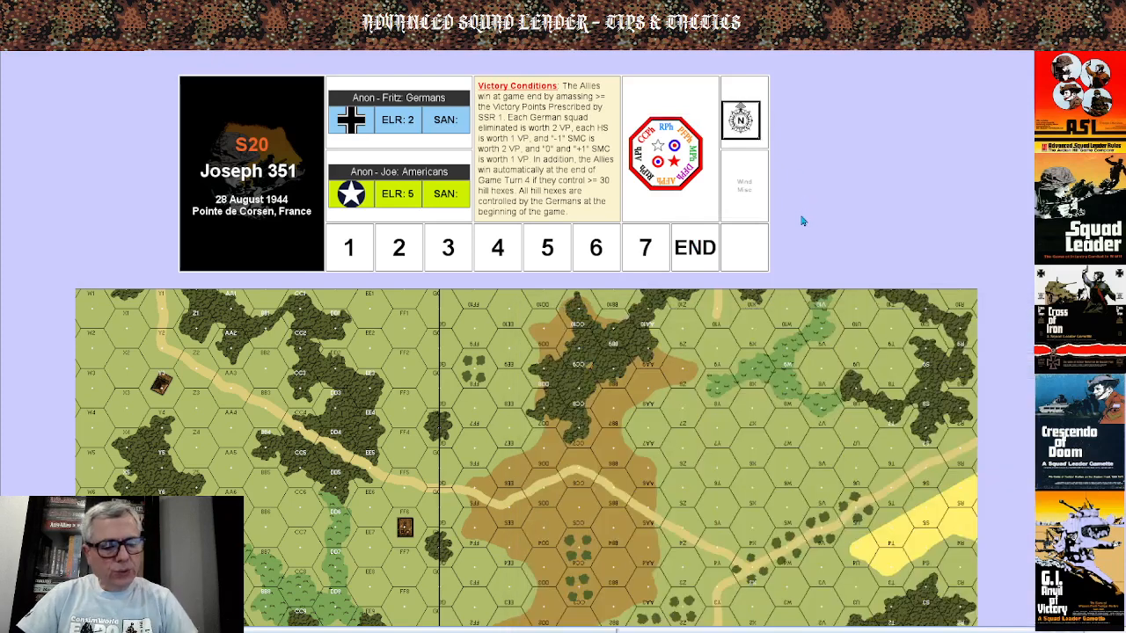
key("x")
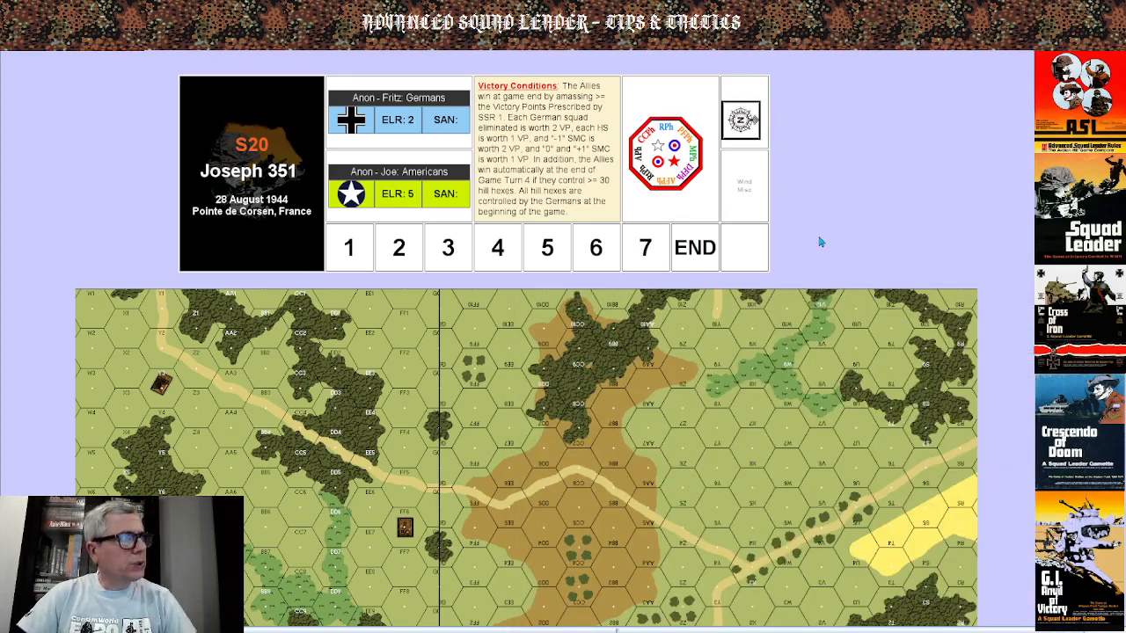
left_click(842, 213)
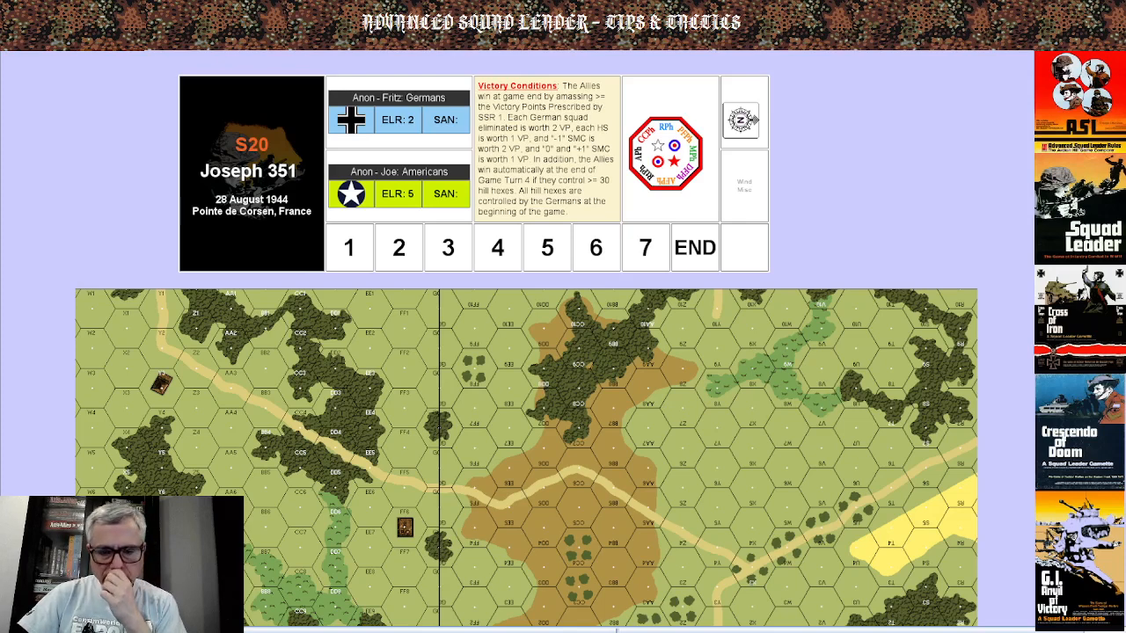
left_click(743, 120)
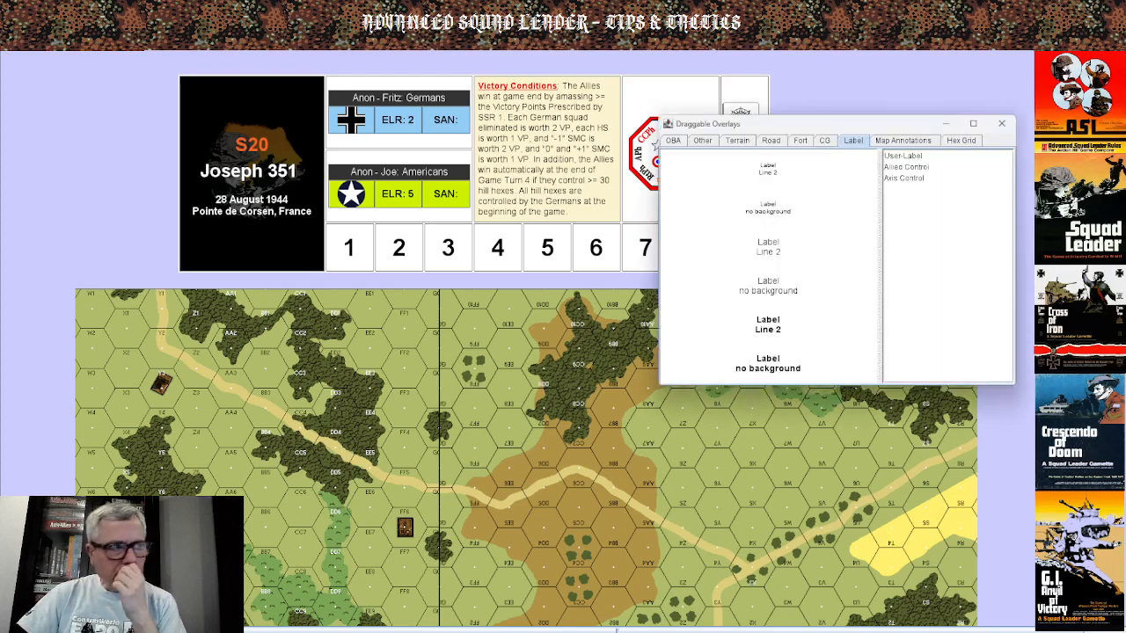
Place an American white star counter from the Allied order of battle in the blank area beside the scenario header.
left_click(947, 124)
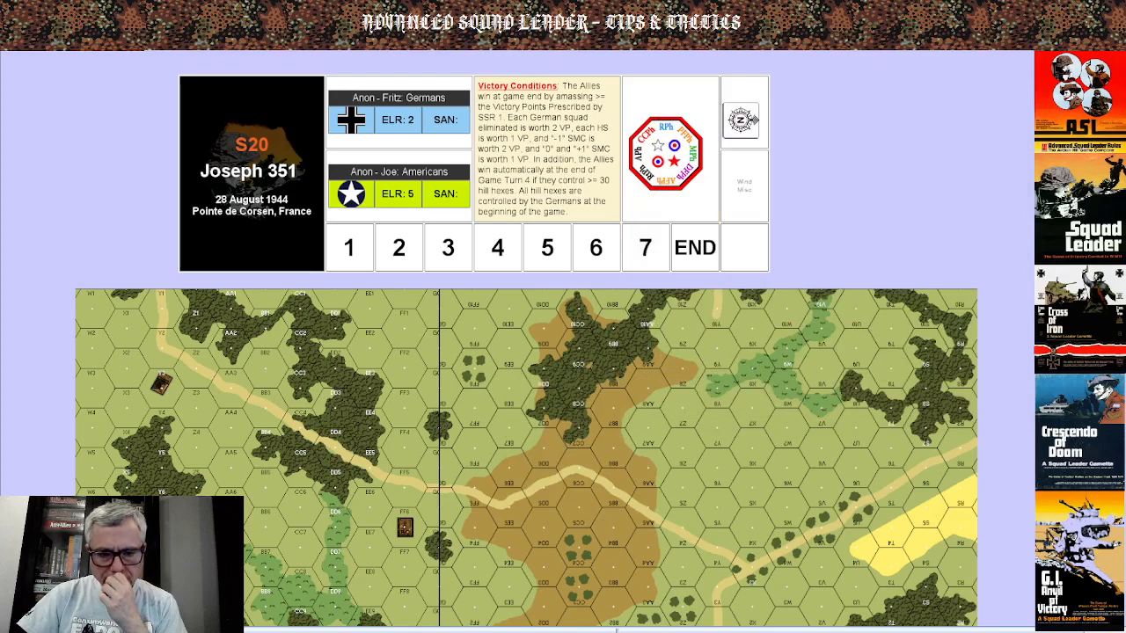
key("alt+Tab")
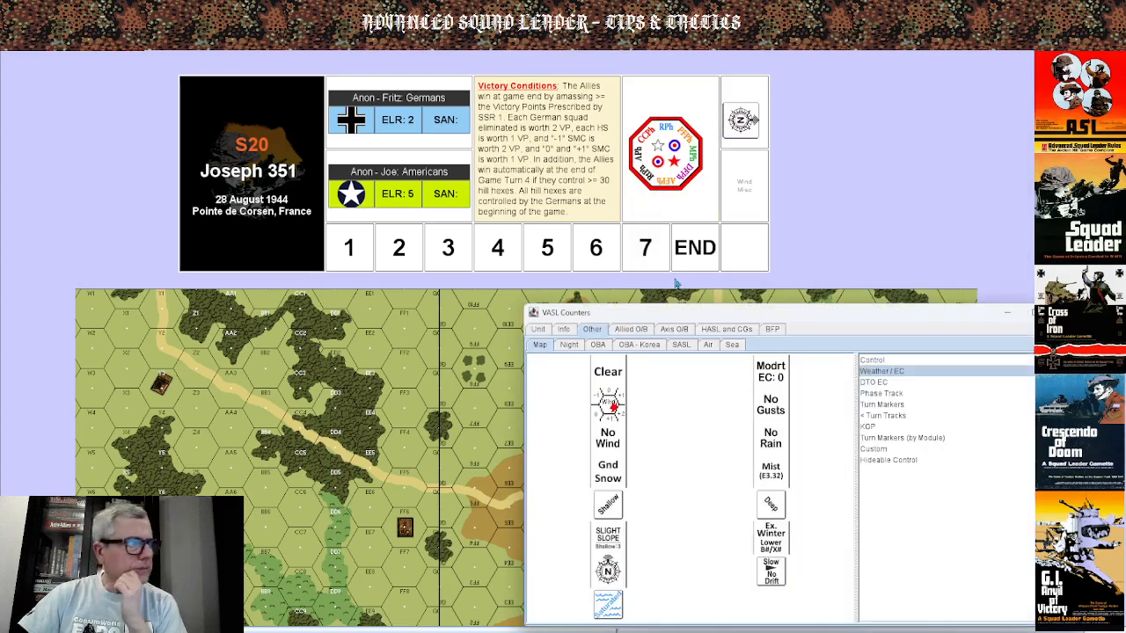
left_click(630, 329)
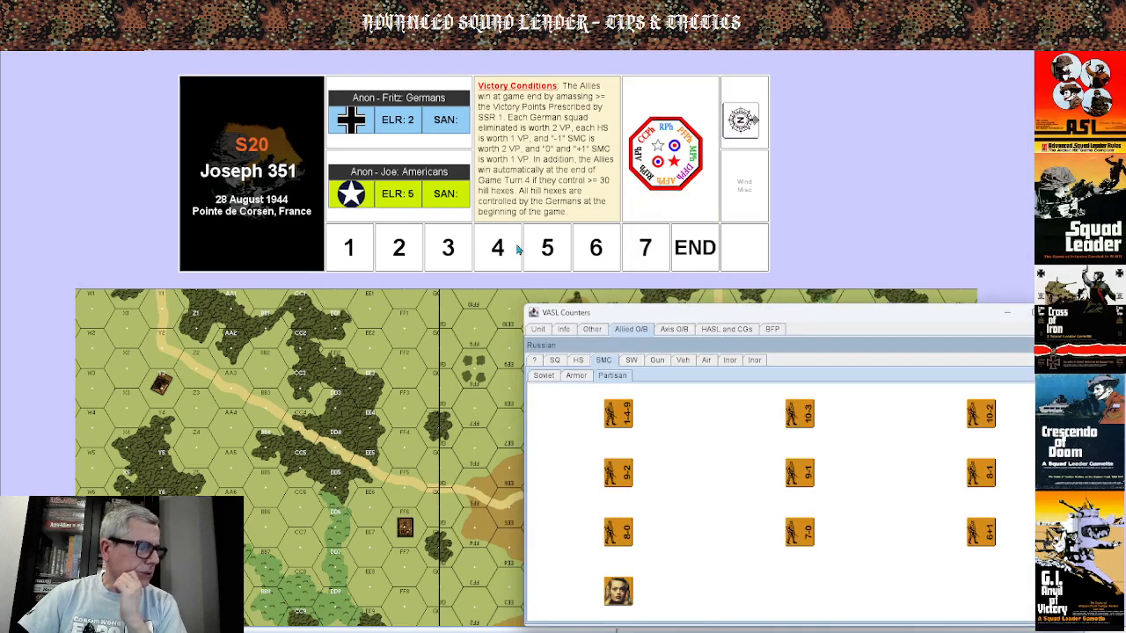
left_click(661, 345)
left_click(590, 377)
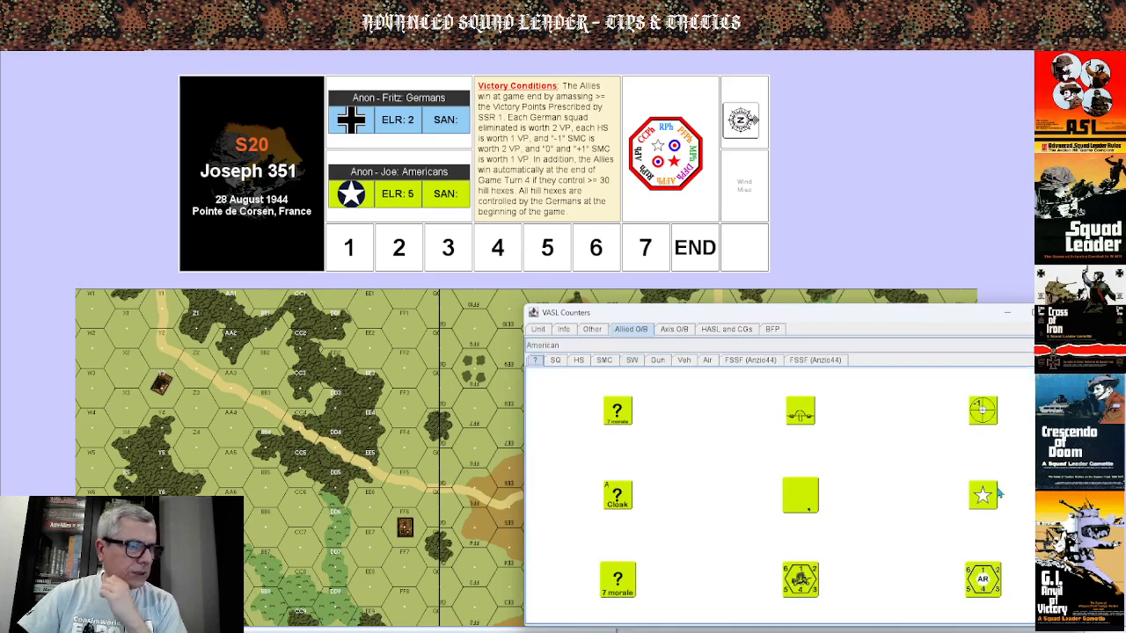
left_click_drag(986, 495, 828, 227)
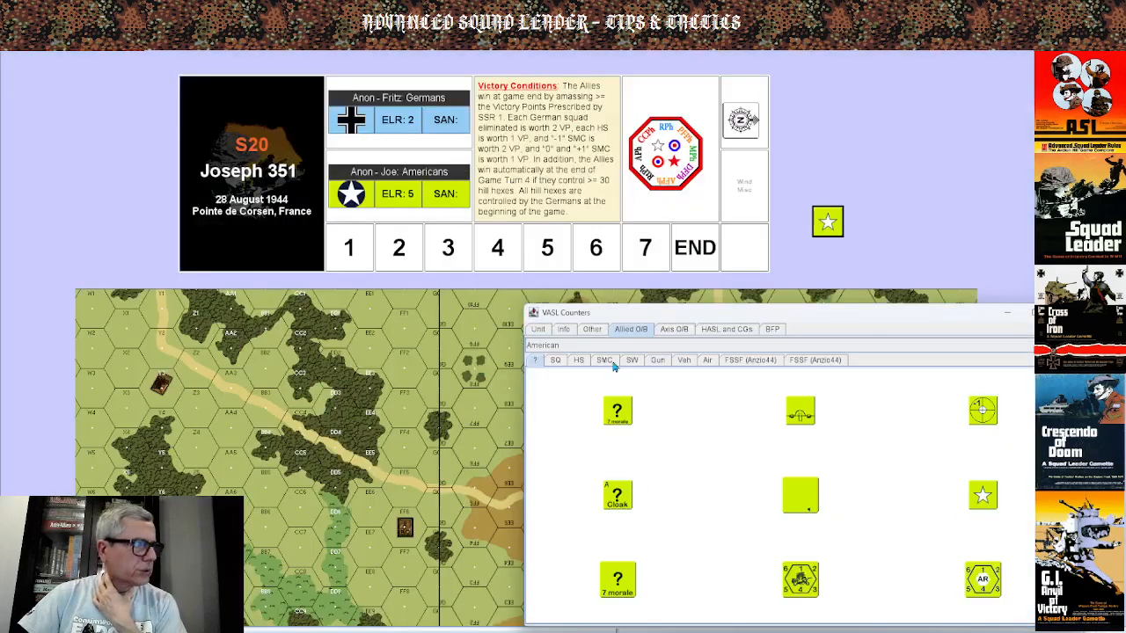
Place a German cross counter from the Axis order of battle beside the American star counter.
left_click(669, 335)
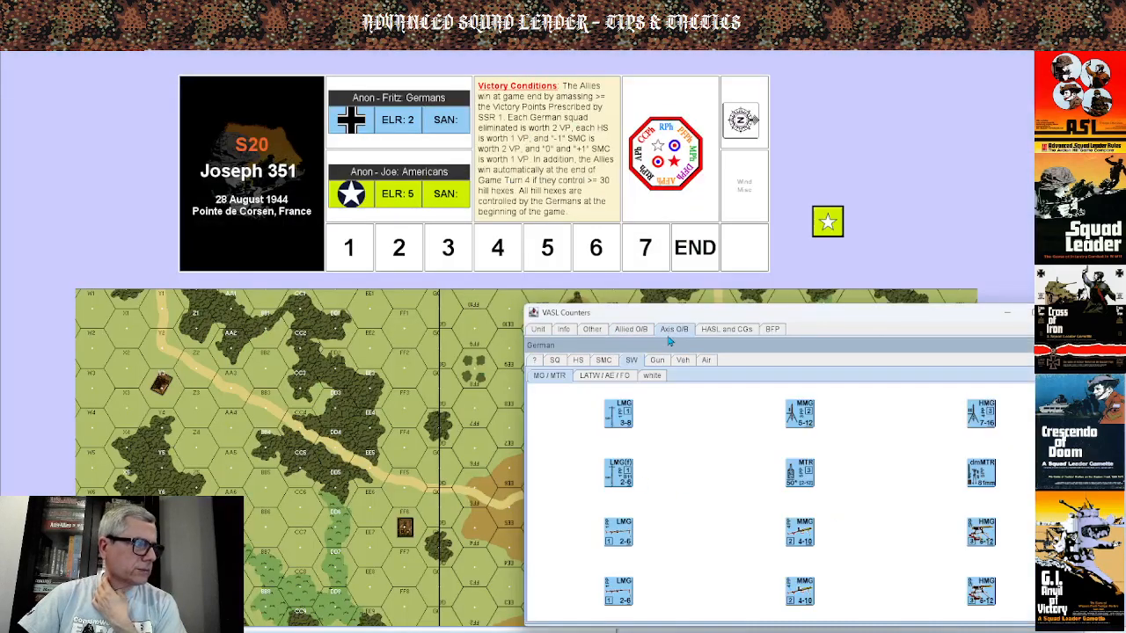
left_click(534, 361)
left_click_drag(982, 495, 863, 223)
Move the star counter to the start of the American counter row and the cross counter to the end of the German squad row.
scroll(958, 313, "down", 4)
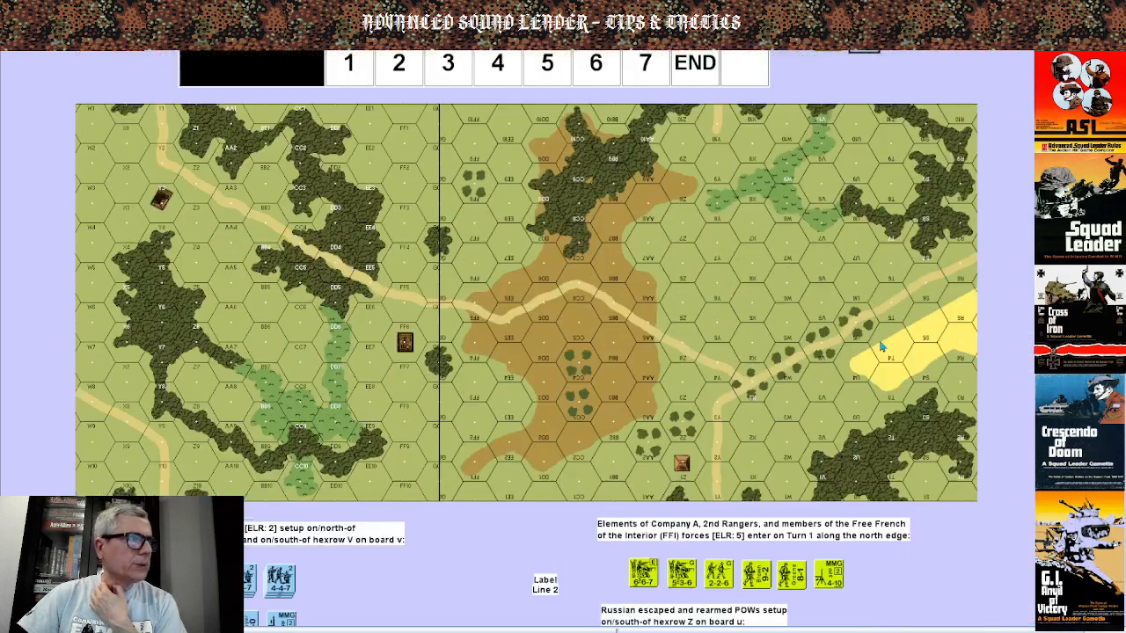
left_click_drag(826, 41, 600, 573)
left_click_drag(867, 51, 332, 492)
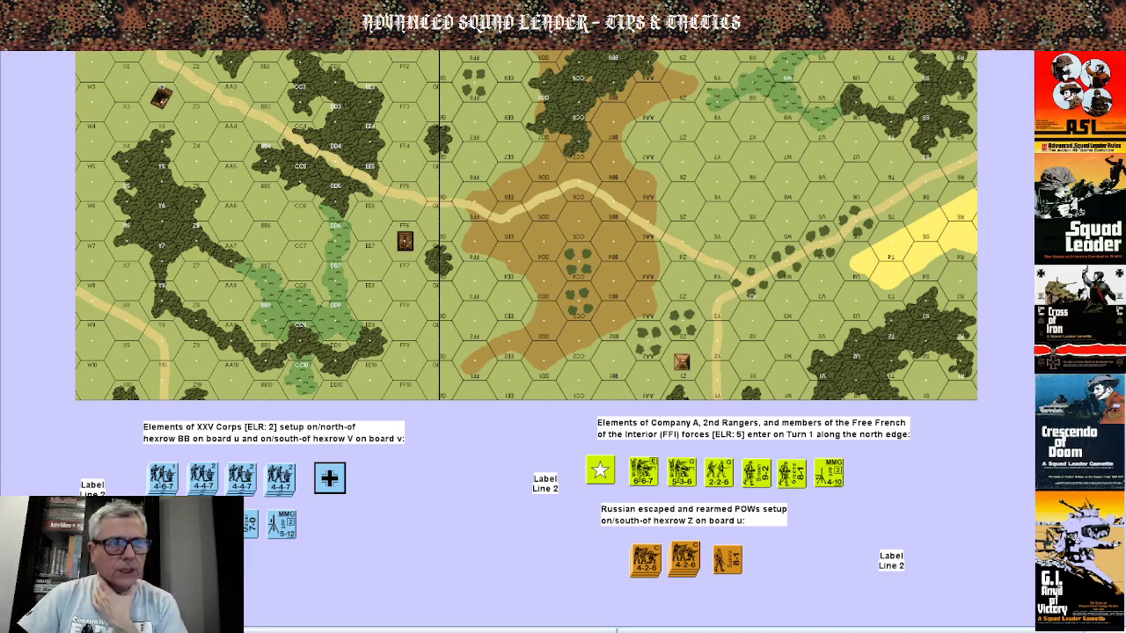
Open the Scenario Information and set the turn order to "Allied moves first".
left_click_drag(1032, 64, 763, 91)
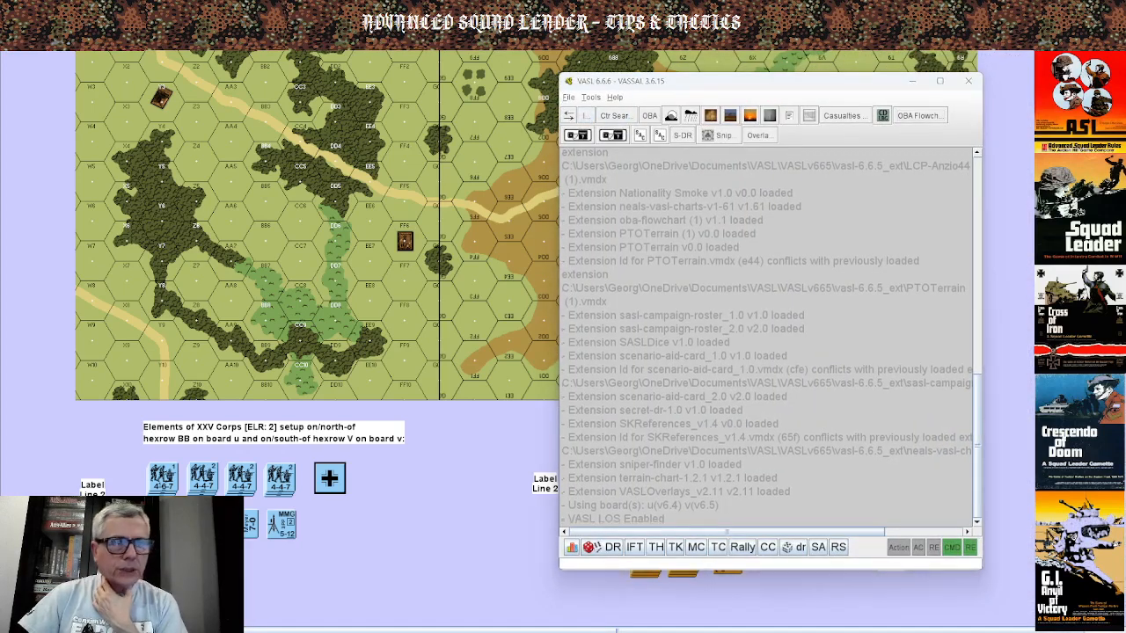
left_click(789, 115)
left_click_drag(823, 132, 687, 150)
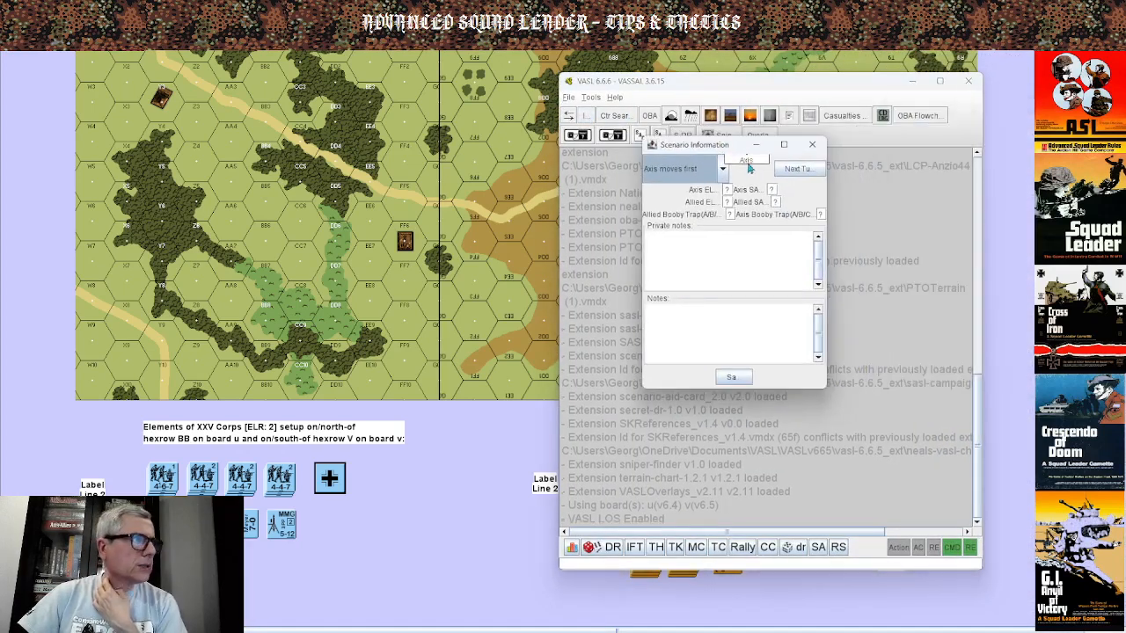
left_click(721, 175)
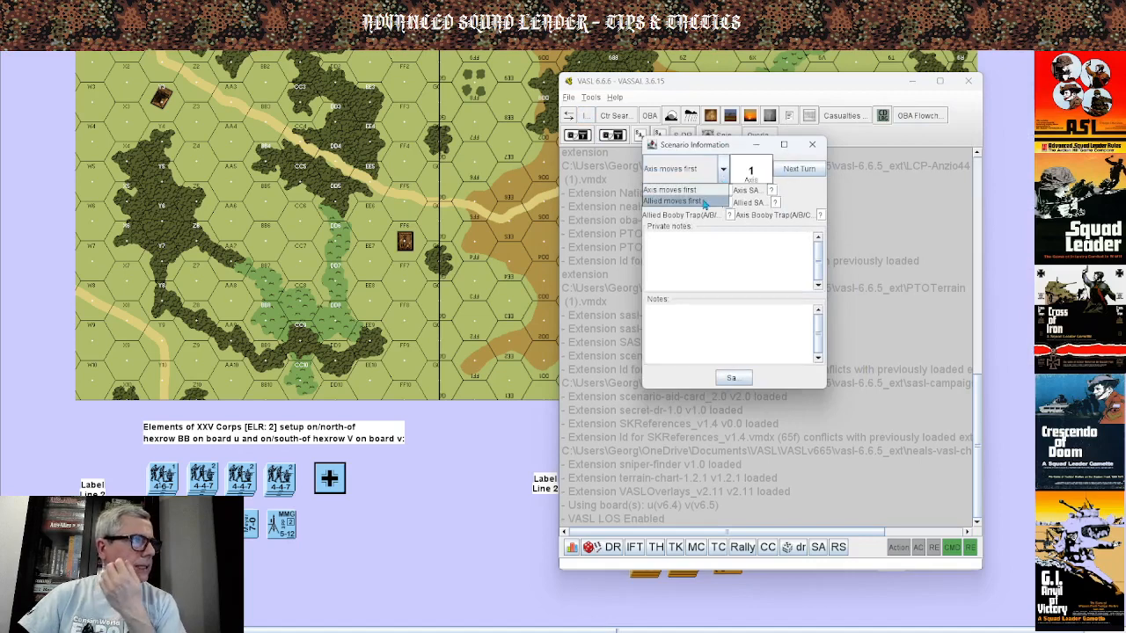
left_click(706, 202)
Set the Axis ELR to 2 and the Allied ELR to 5, save the scenario information, and move the main window off the map.
left_click(723, 191)
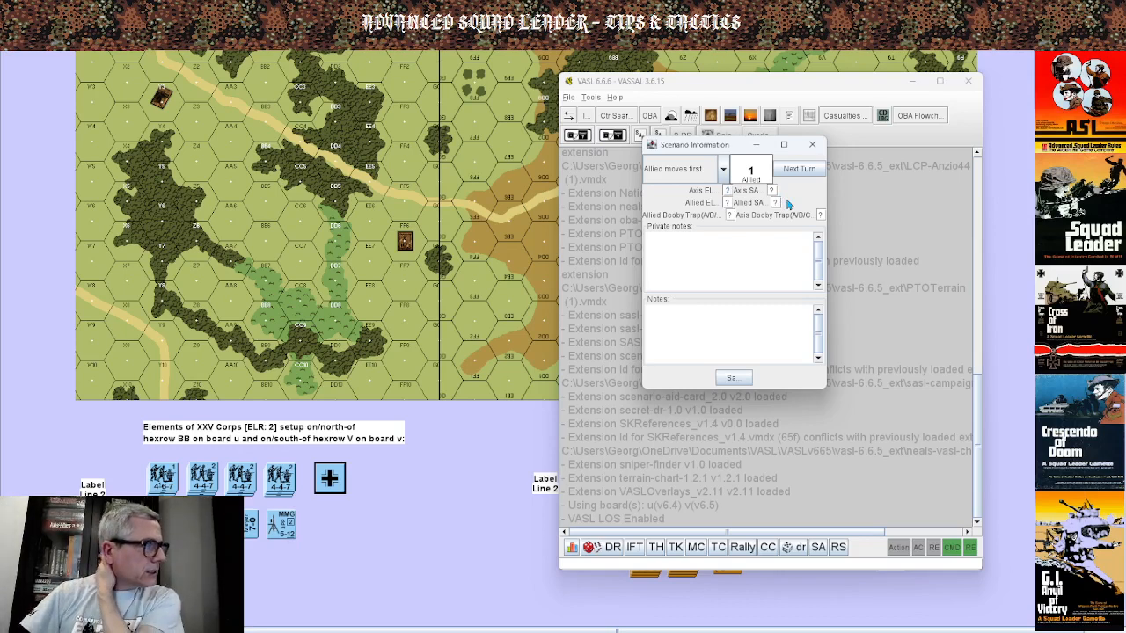
left_click(725, 202)
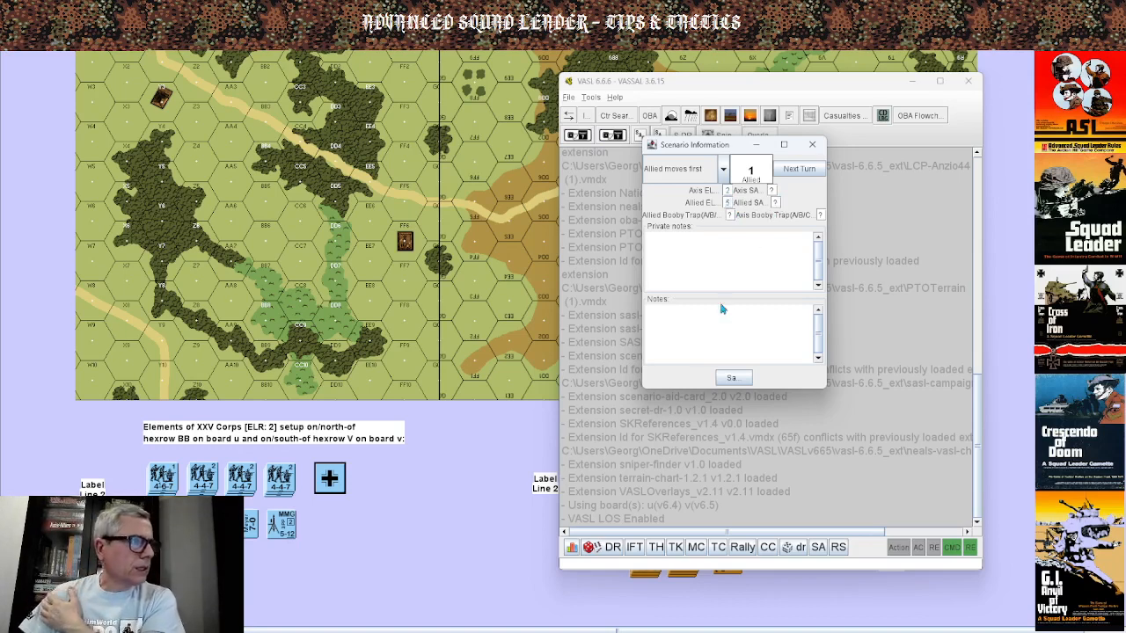
left_click(731, 377)
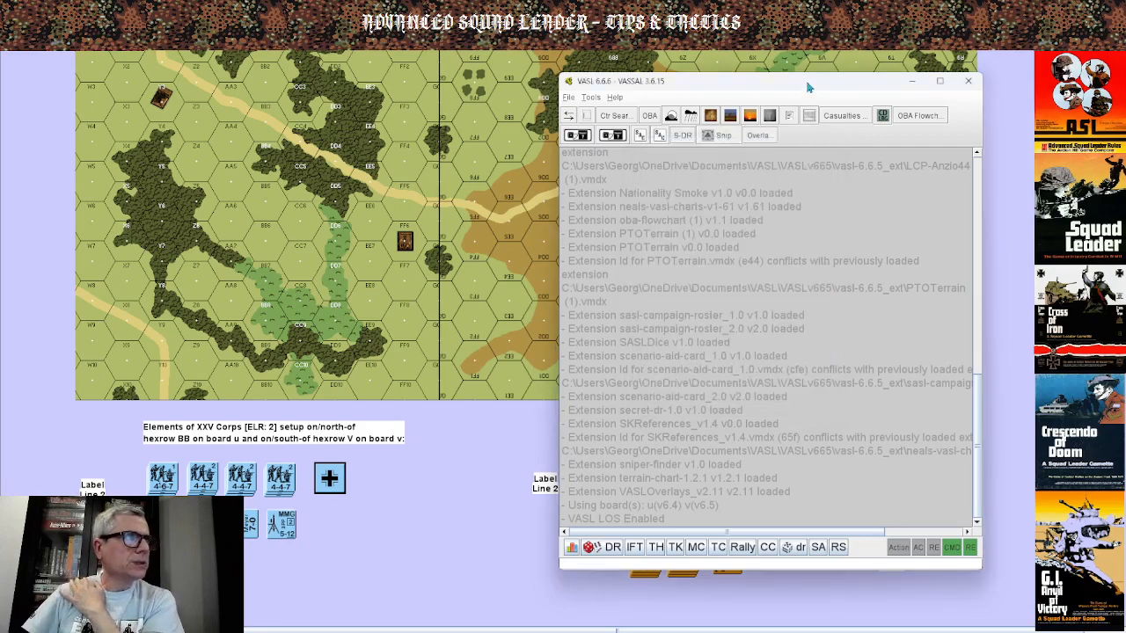
left_click_drag(808, 84, 1125, 176)
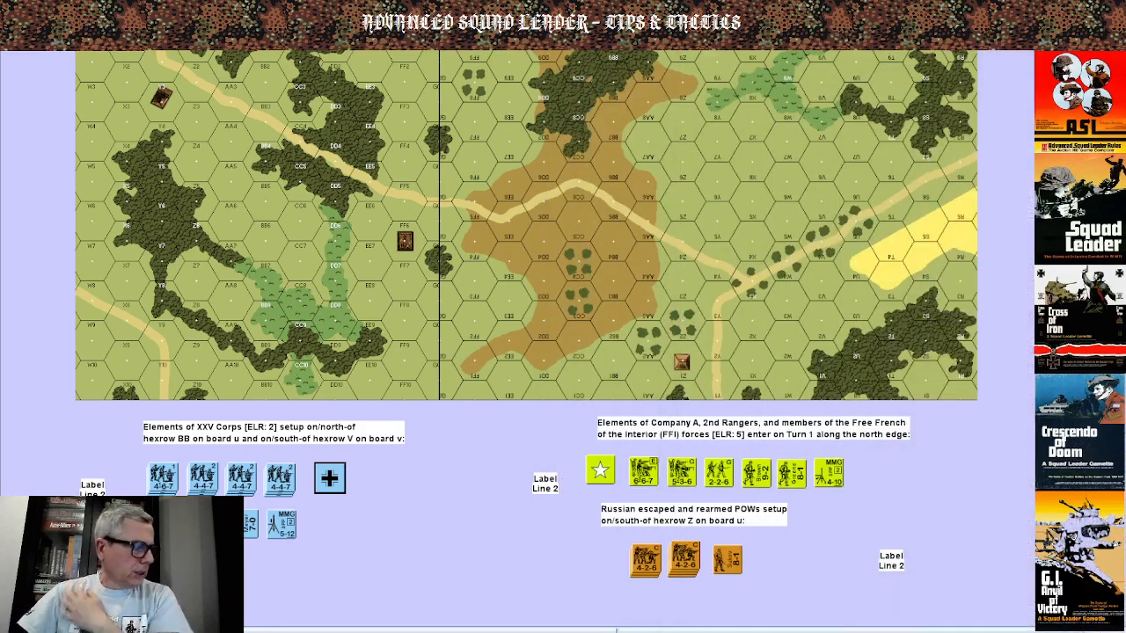
Move the spare label below the American row to the far side of the American counters, and return the German cross counter to the end of its squad row.
scroll(688, 365, "up", 11)
scroll(692, 367, "down", 12)
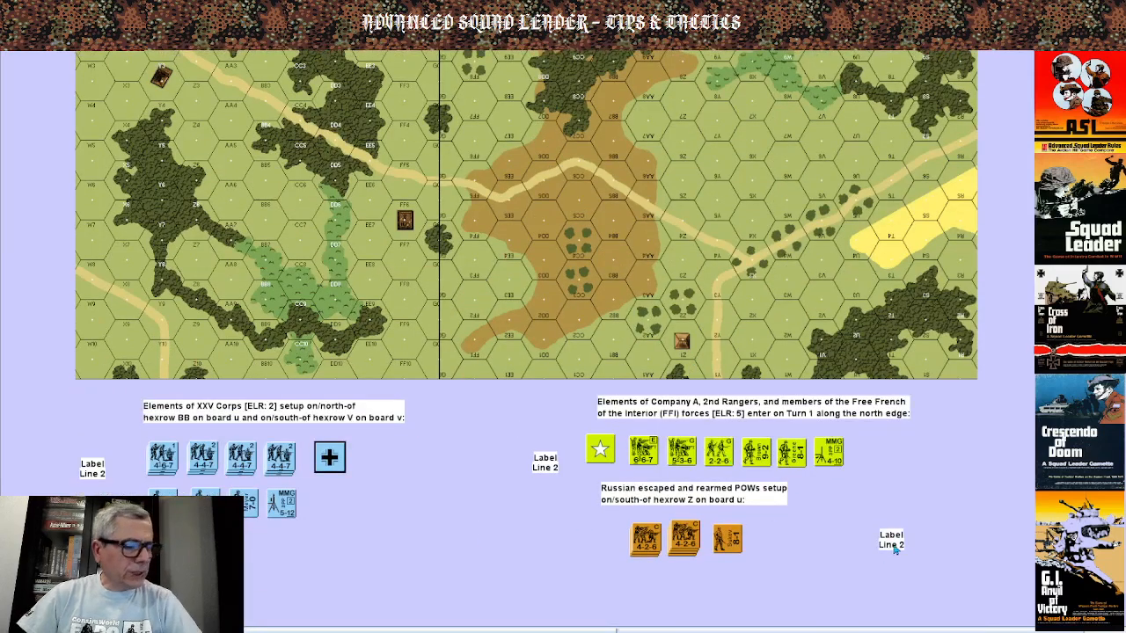
left_click_drag(893, 548, 950, 482)
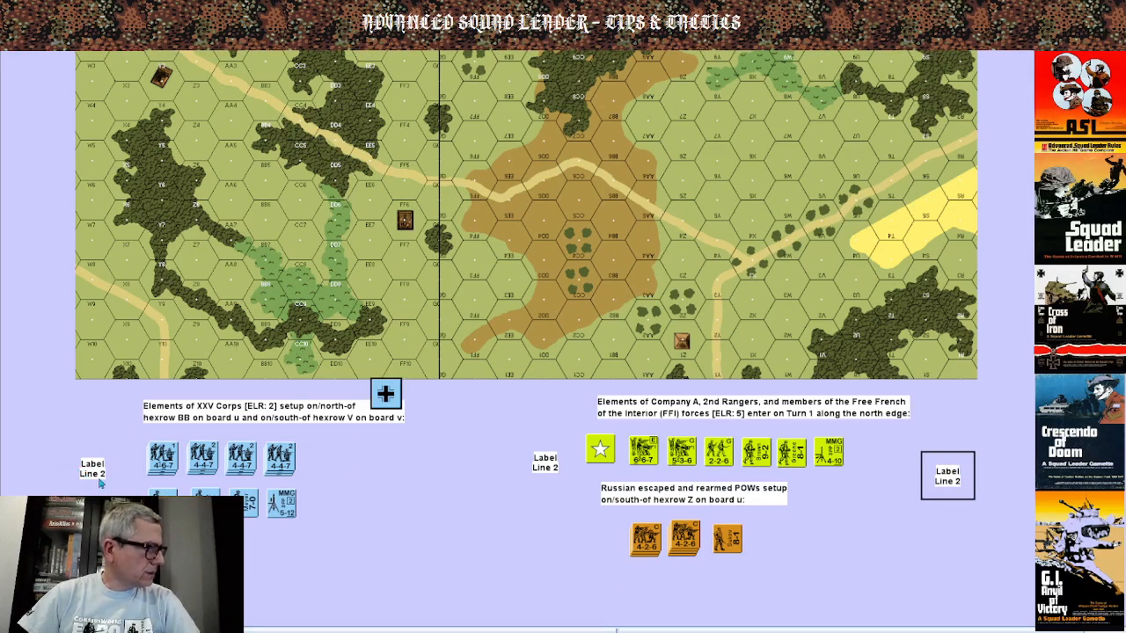
left_click_drag(385, 397, 327, 466)
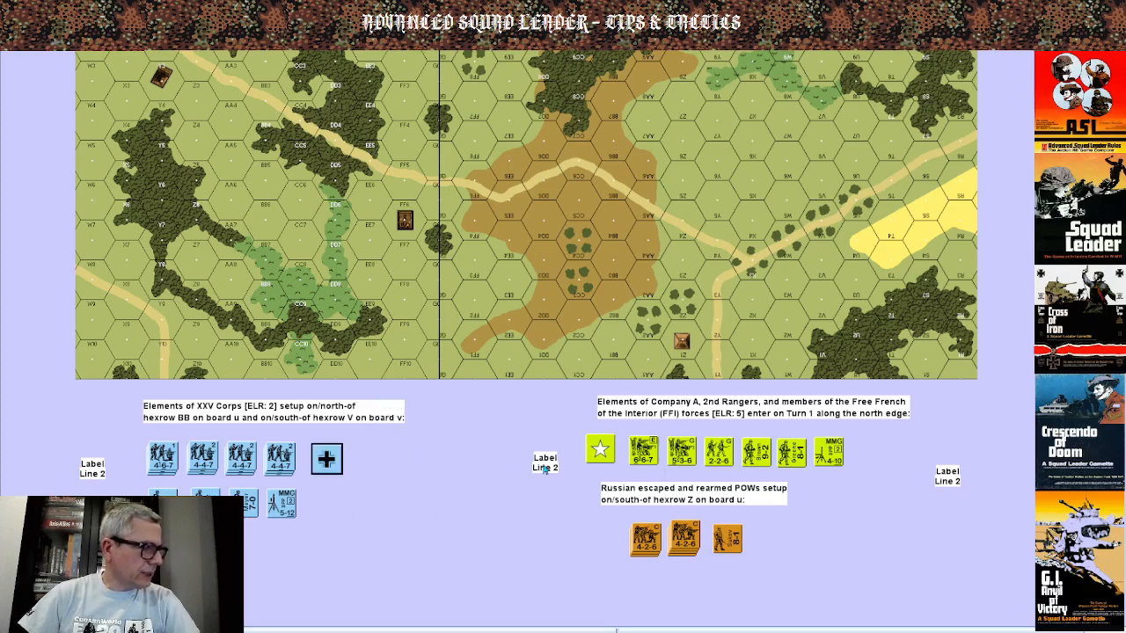
left_click(99, 474)
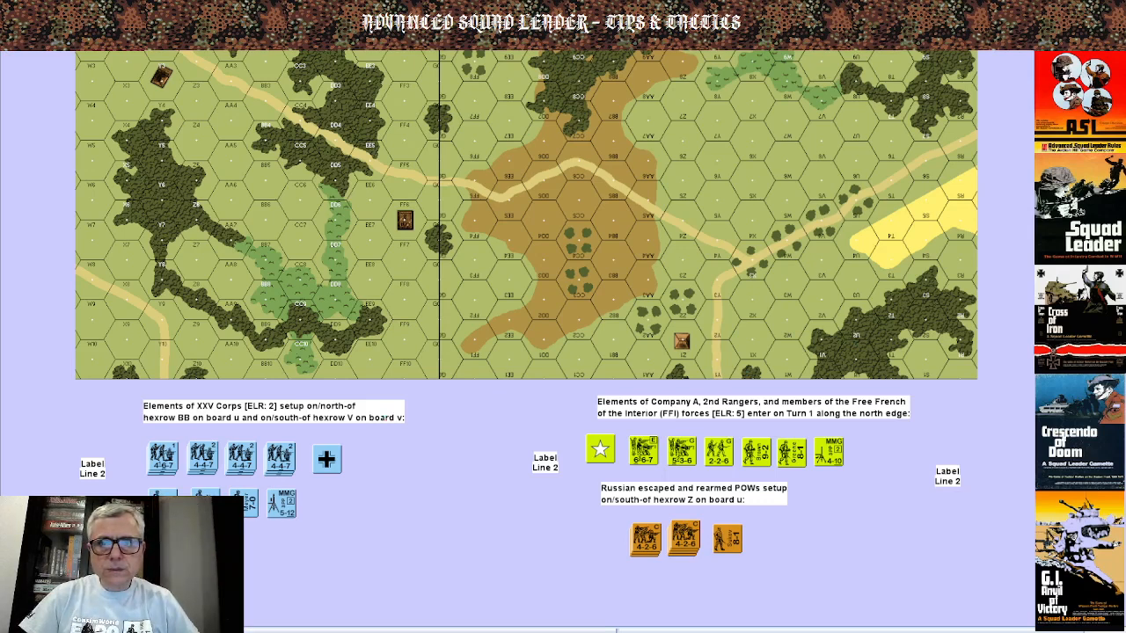
Switch to the Wikipedia article on the XXV Reserve Corps, open its staff flag on Wikimedia Commons, and copy the image address.
left_click_drag(1033, 118, 604, 81)
left_click(953, 69)
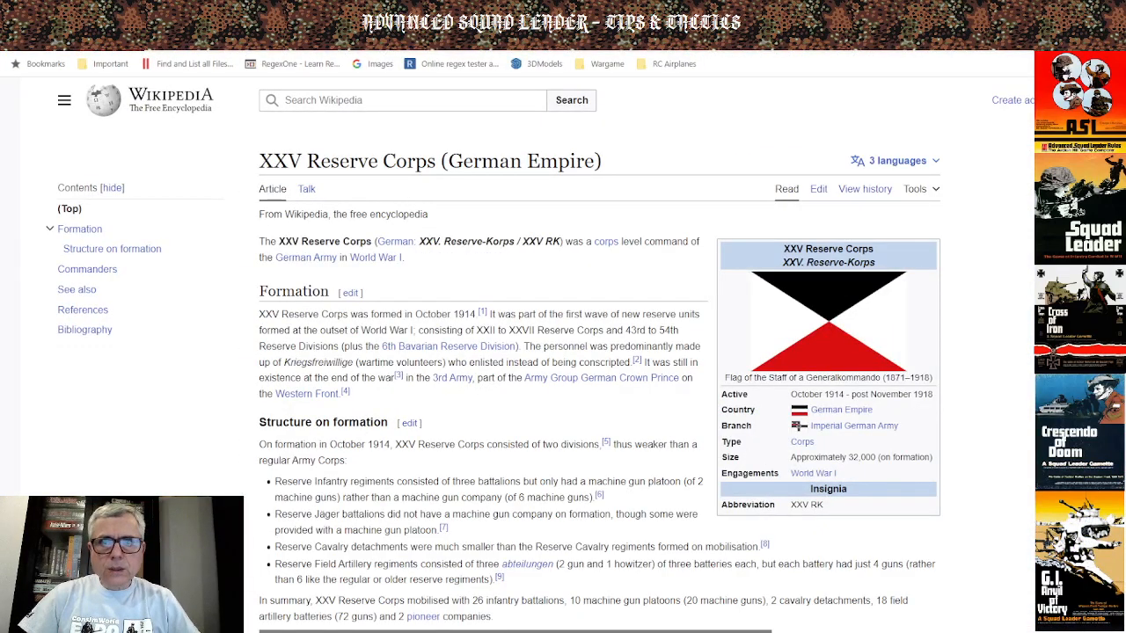
left_click_drag(1125, 118, 826, 35)
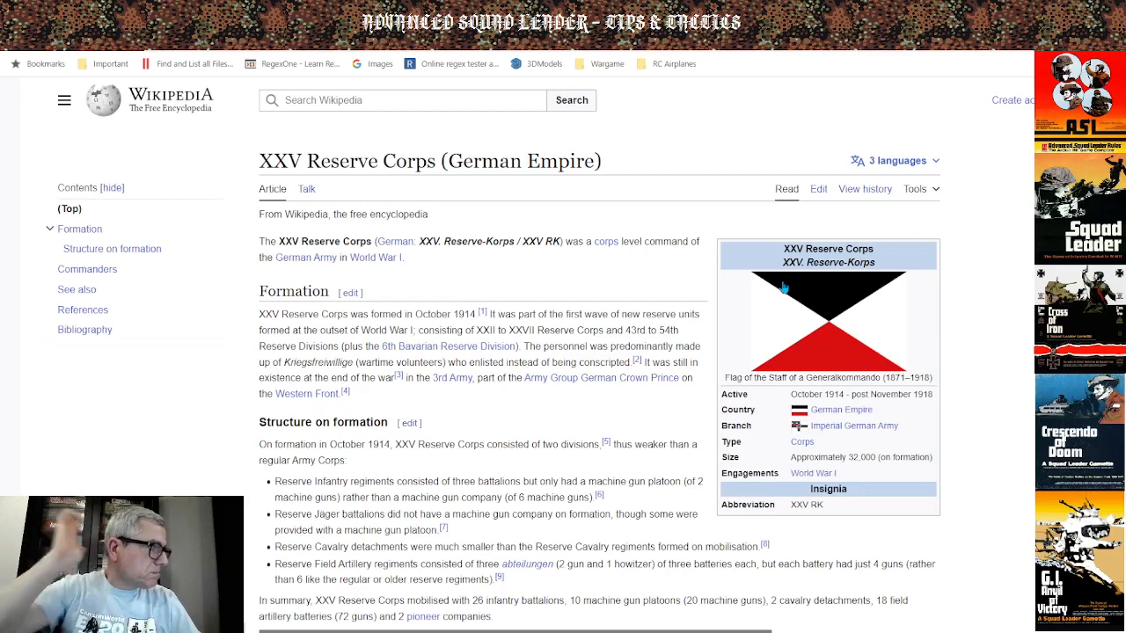
scroll(778, 304, "down", 3)
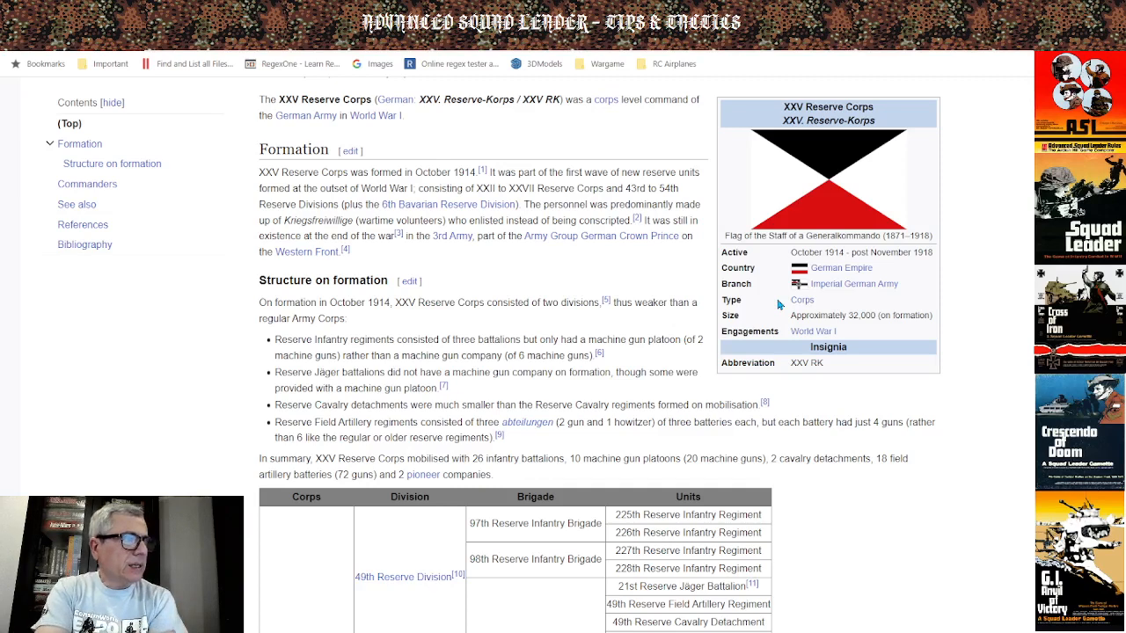
left_click(818, 192)
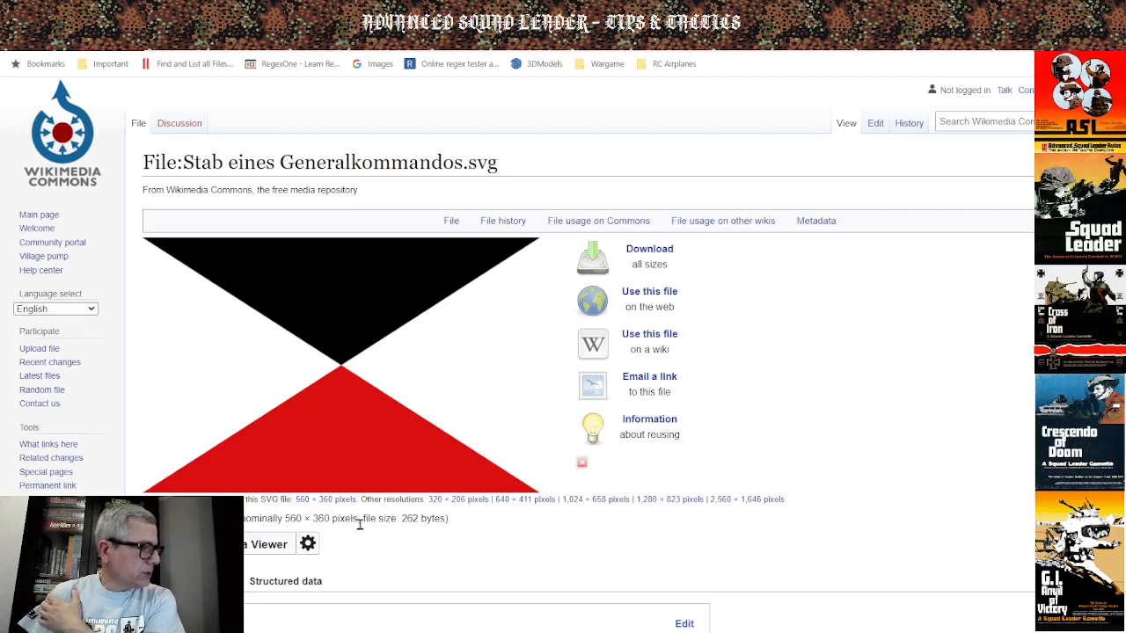
right_click(378, 357)
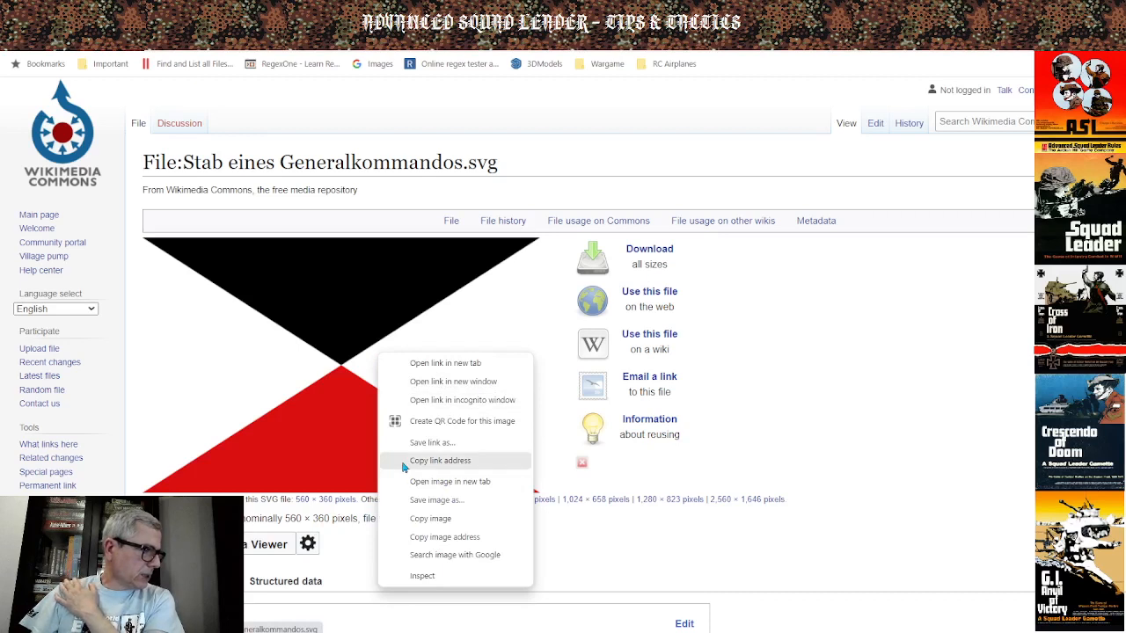
left_click(422, 540)
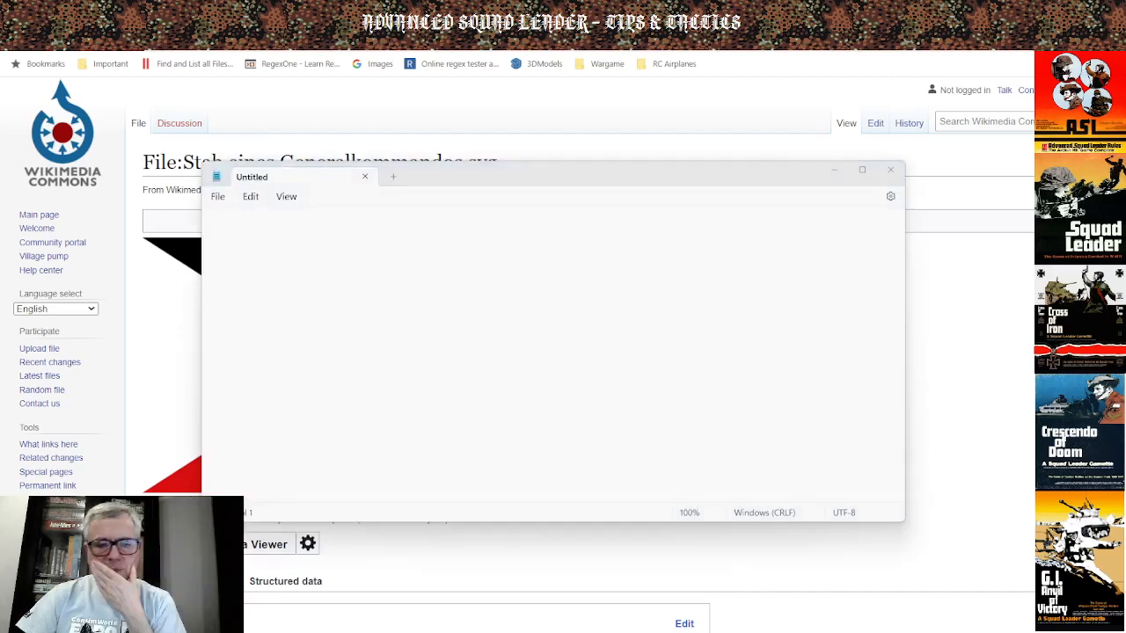
Paste the flag's image address into a blank Notepad document, and paste the HTML img snippet for the Fredericus_Rex image below it.
right_click(224, 225)
left_click(389, 359)
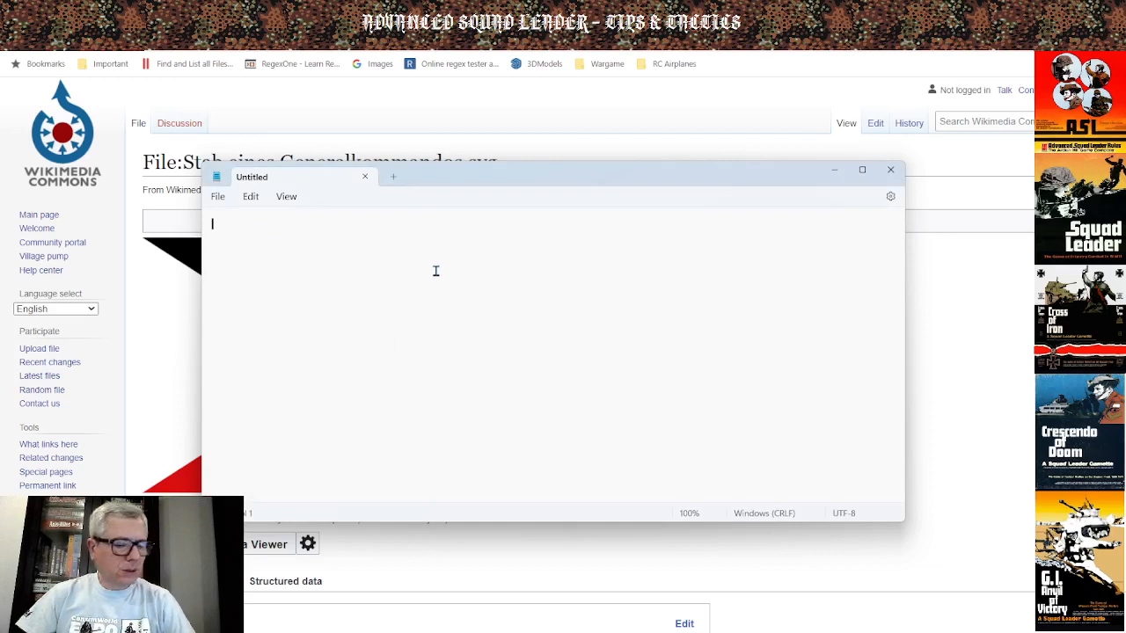
key("ctrl+v")
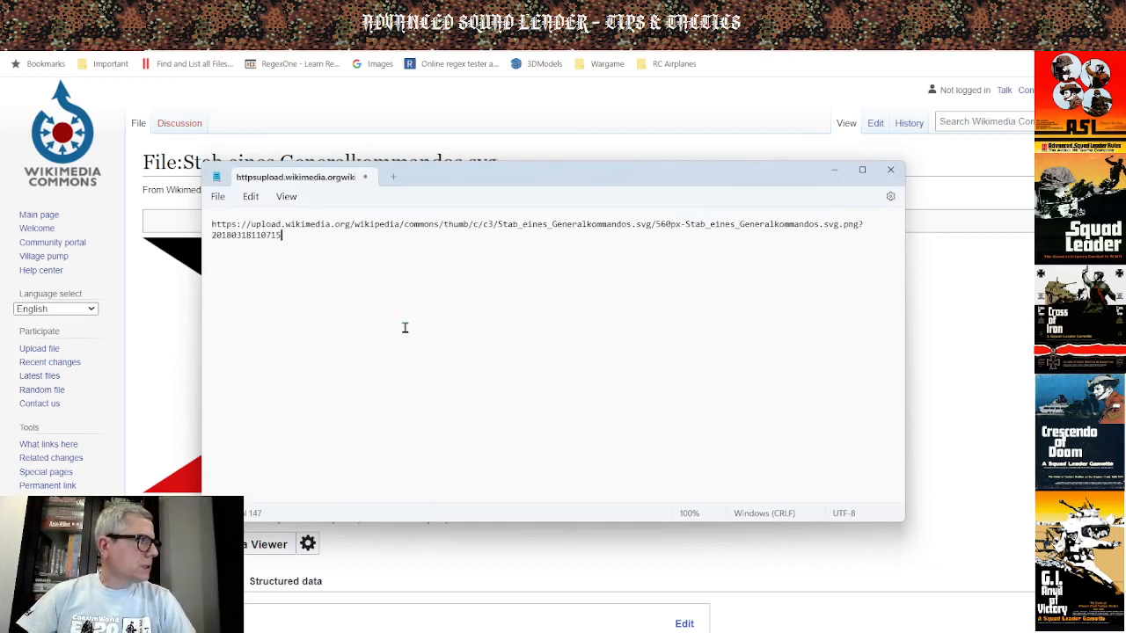
key("Return")
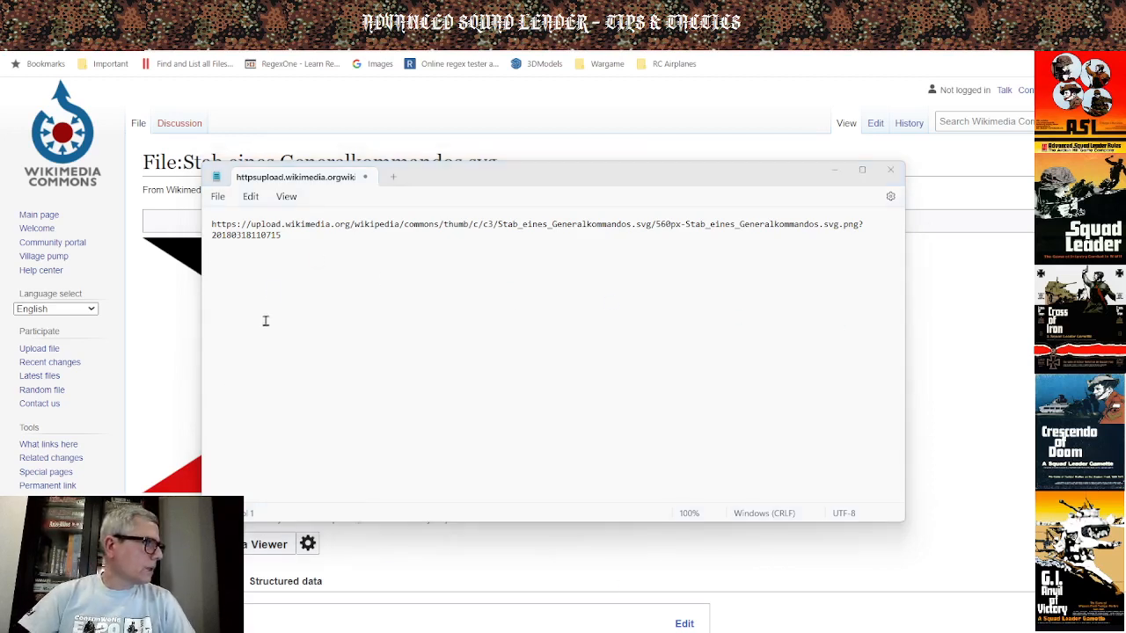
left_click(481, 260)
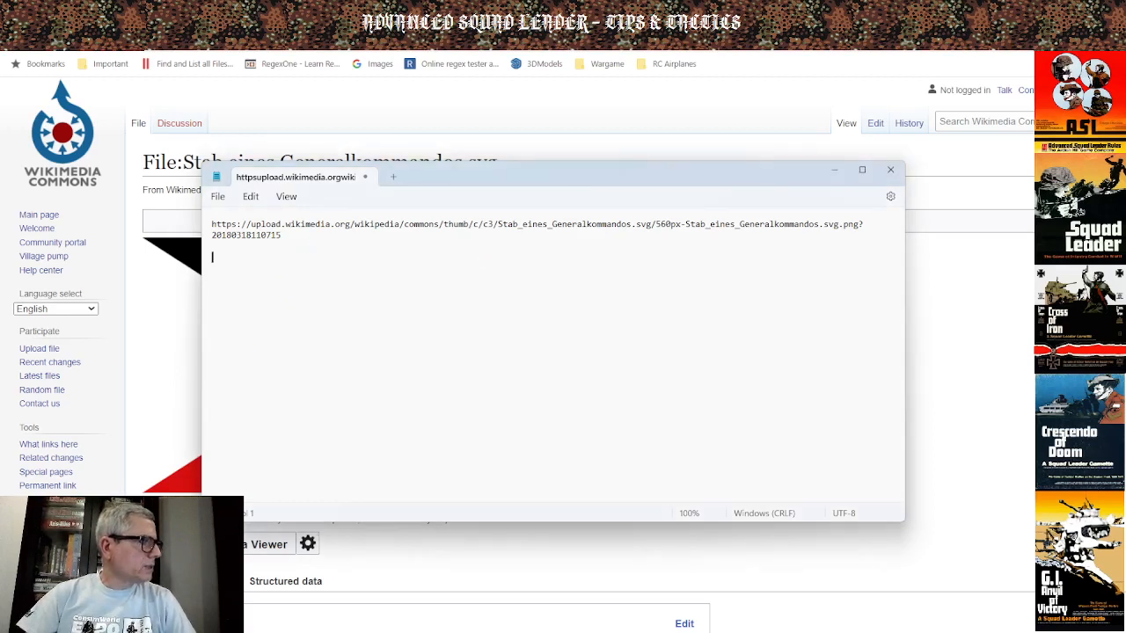
key("ctrl+v")
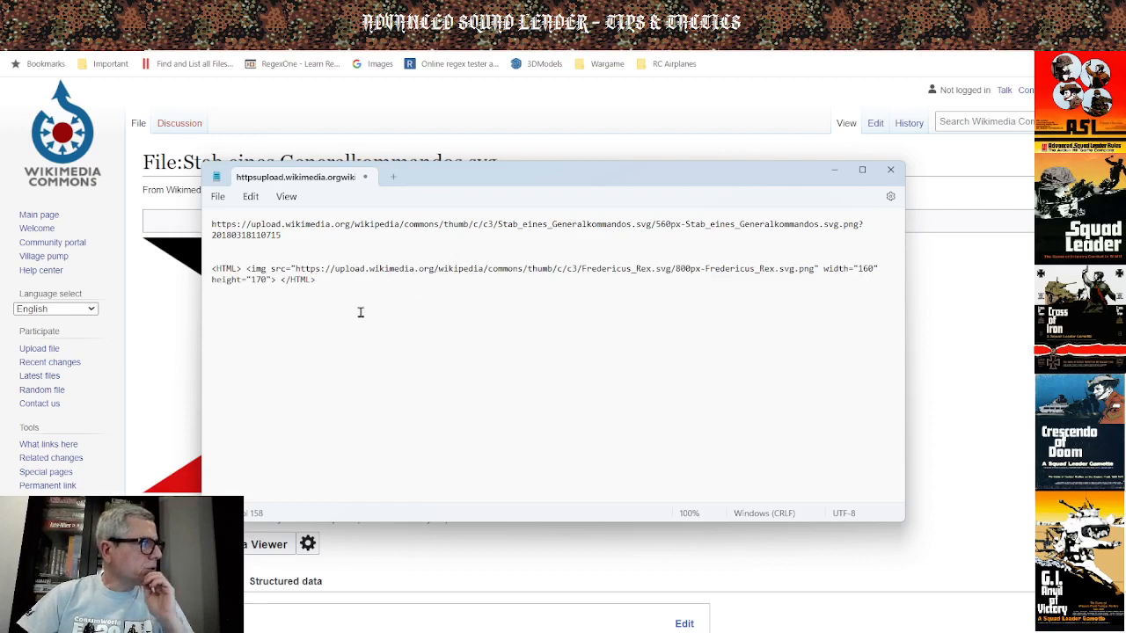
left_click_drag(314, 279, 212, 218)
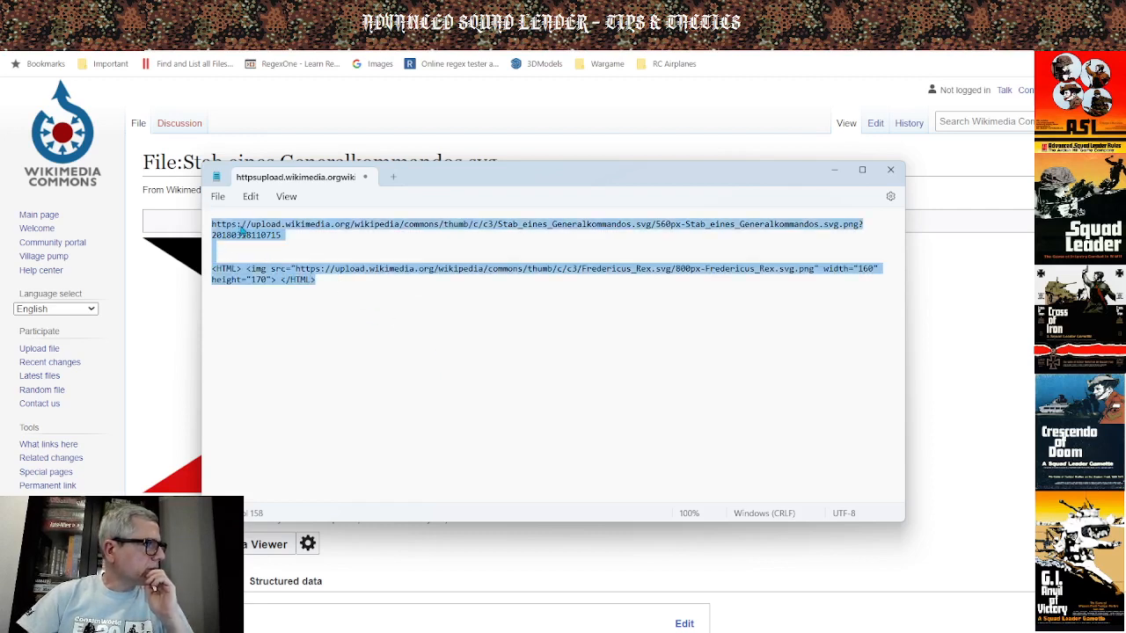
right_click(241, 229)
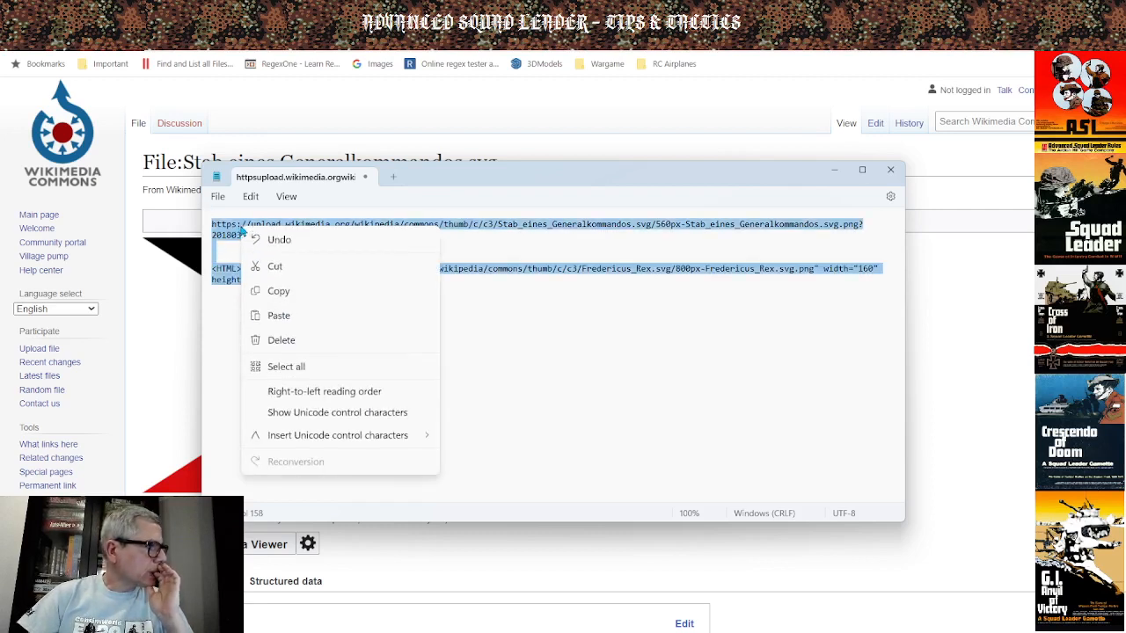
left_click(256, 199)
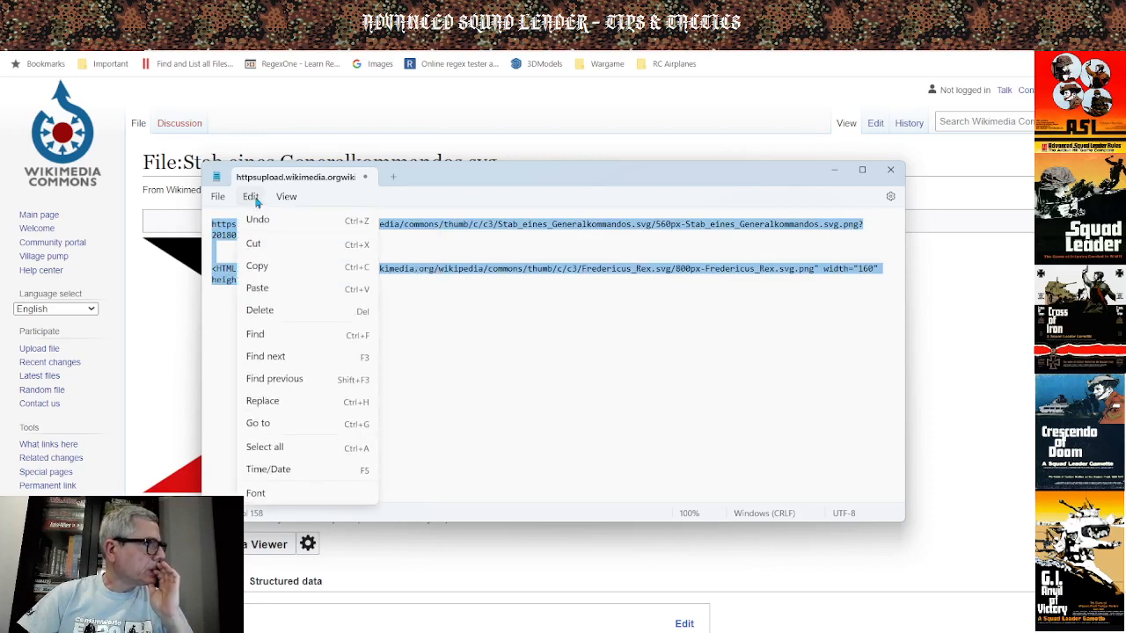
left_click(283, 202)
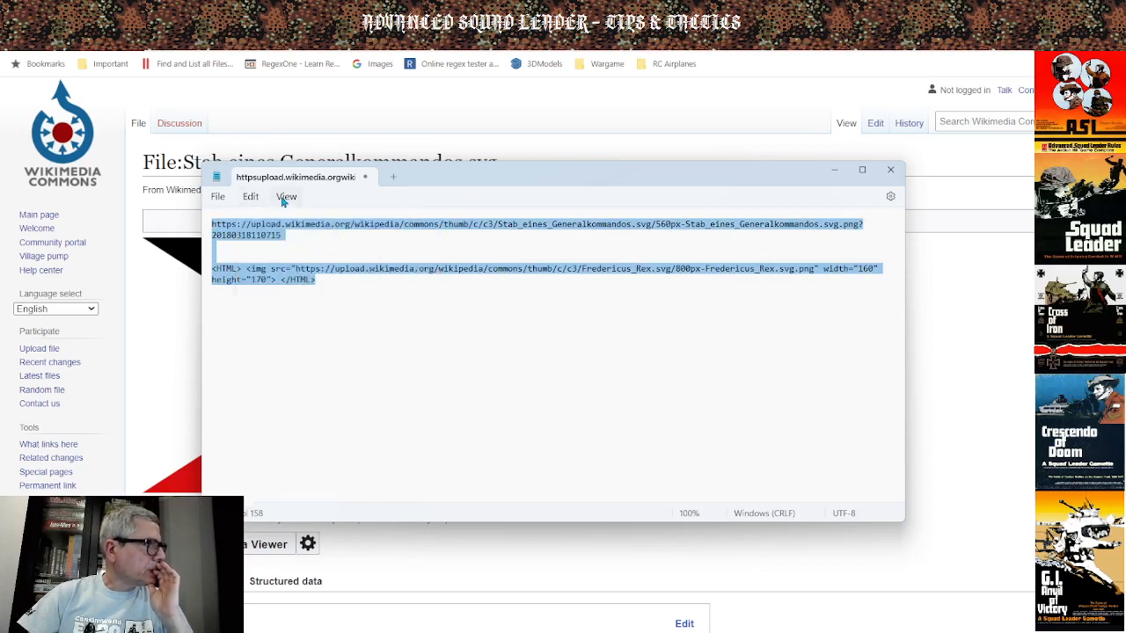
left_click(366, 298)
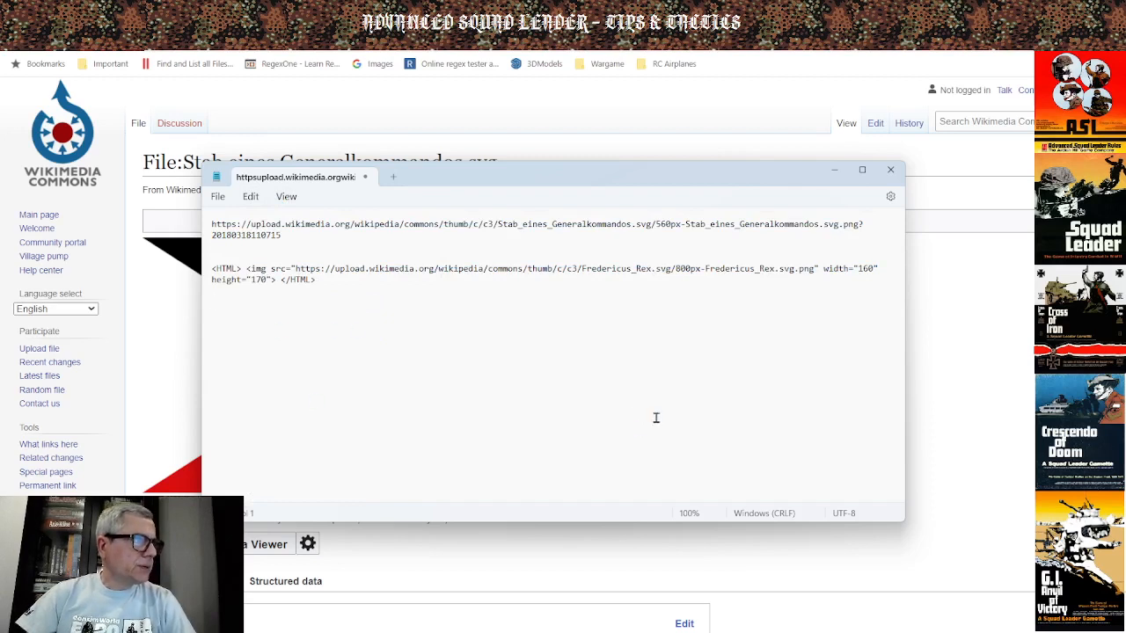
Replace the Fredericus_Rex address in the img tag's src with the Stab_eines_Generalkommandos address, cutting it from the first line.
left_click(815, 271)
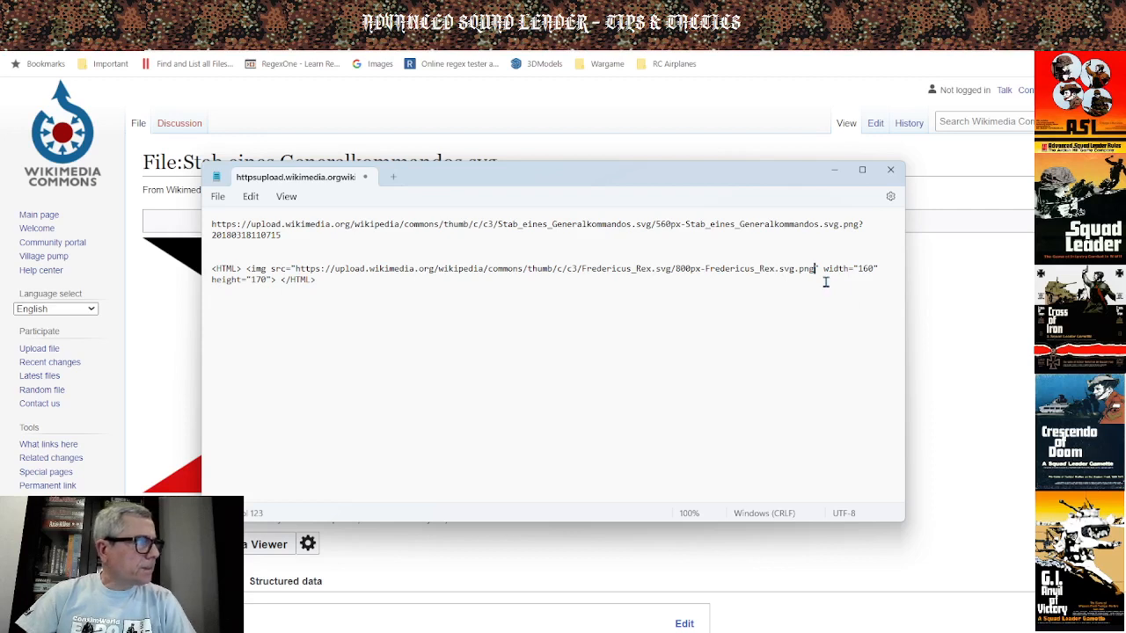
left_click_drag(814, 271, 297, 270)
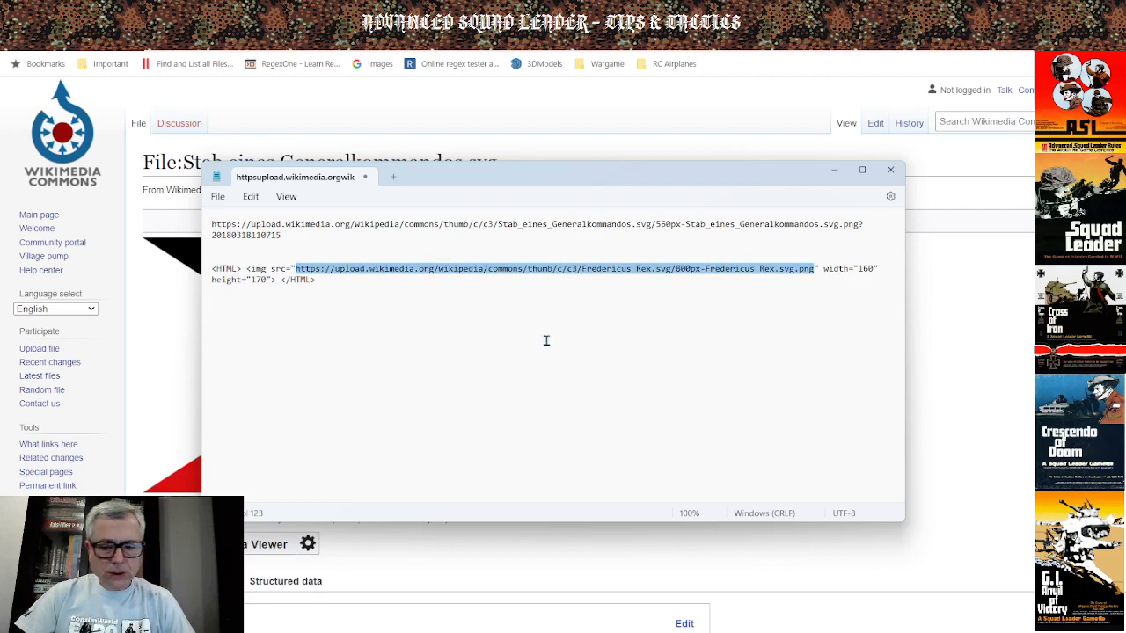
key("Delete")
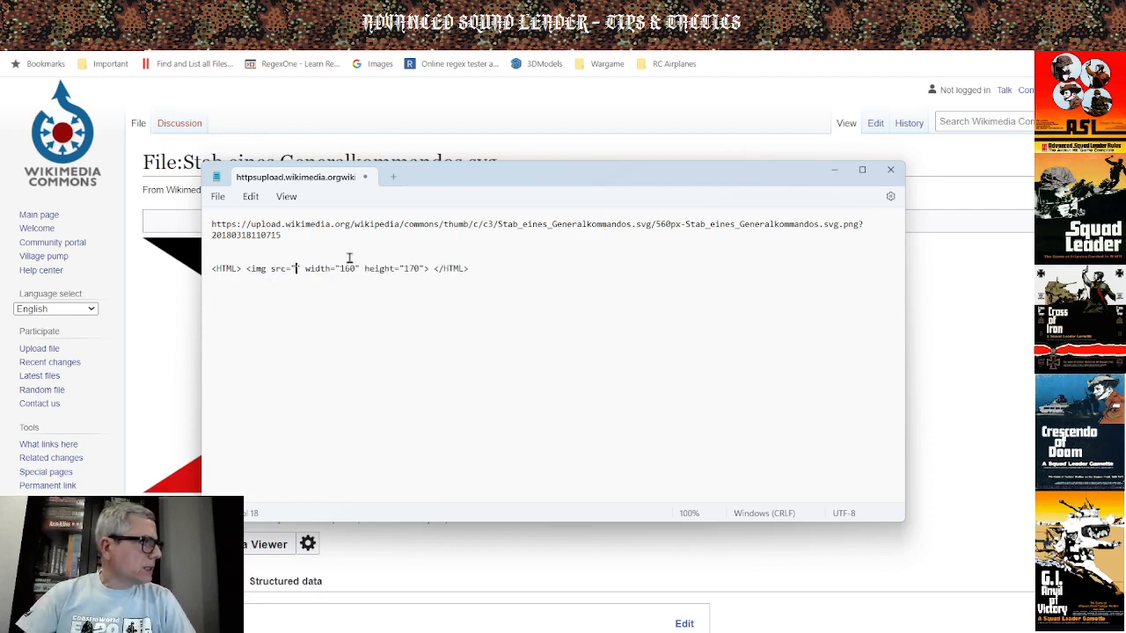
left_click(296, 243)
left_click(316, 258)
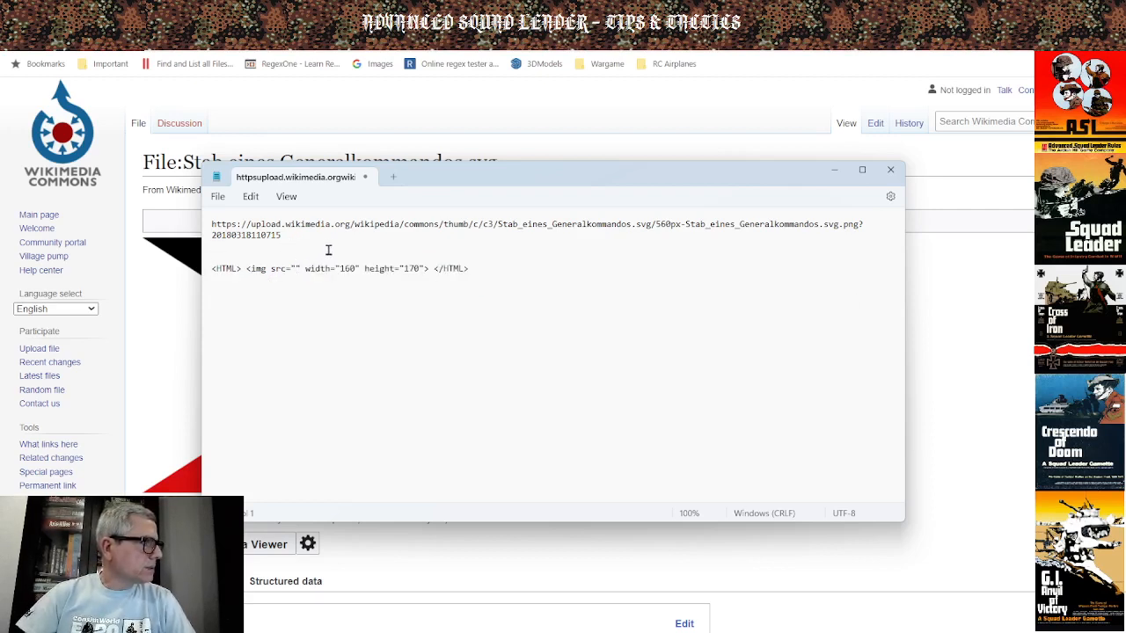
left_click_drag(309, 234, 202, 225)
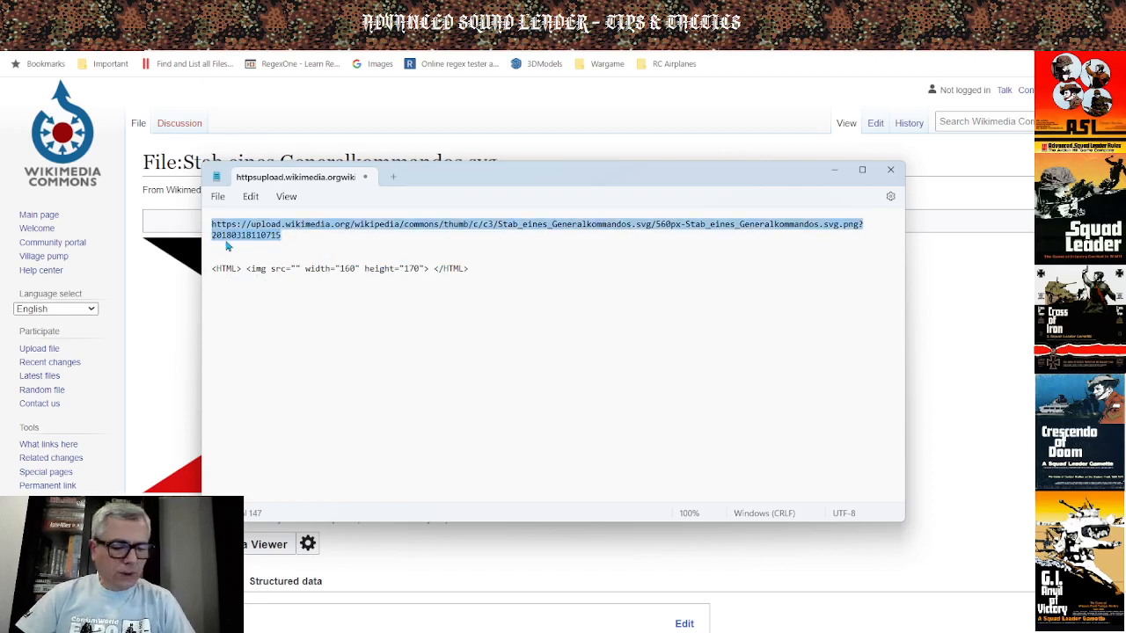
key("ctrl+x")
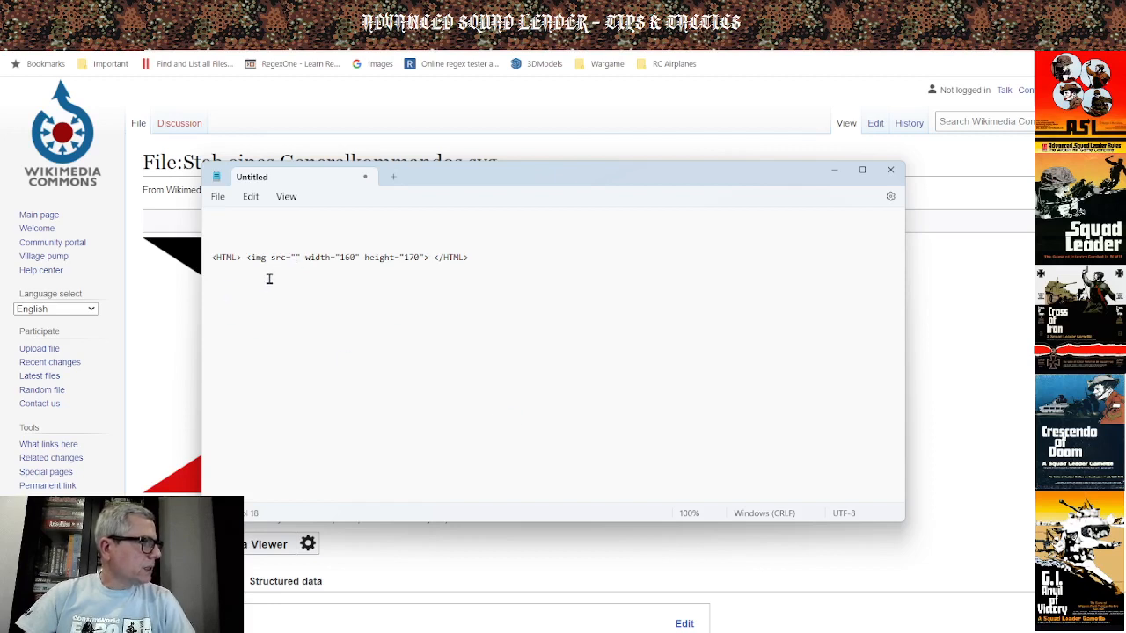
left_click(297, 257)
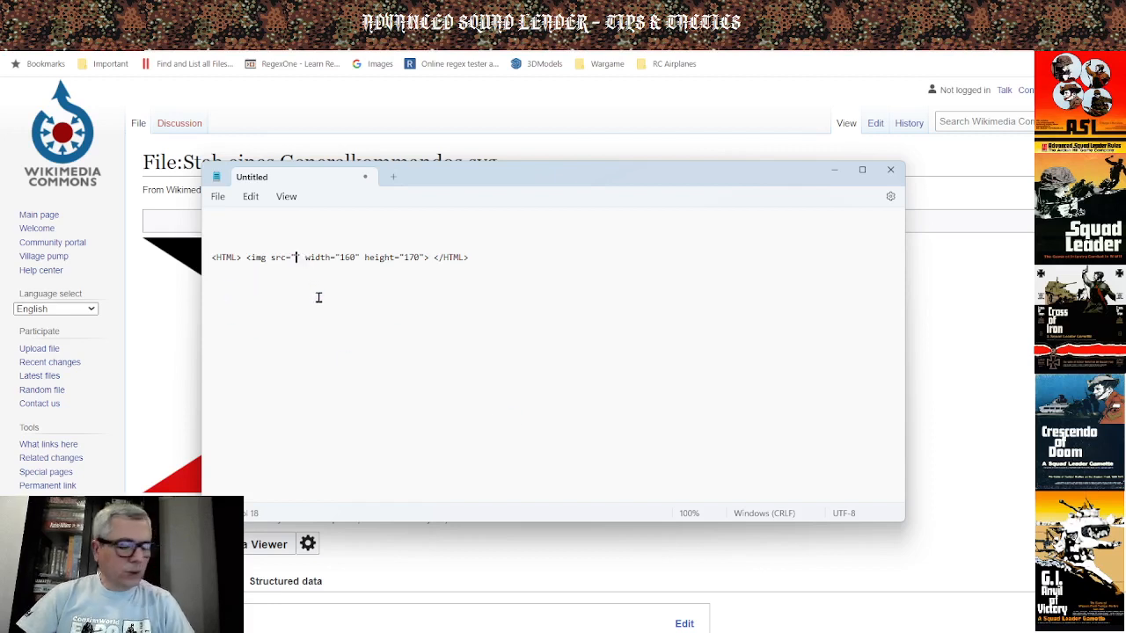
key("ctrl+v")
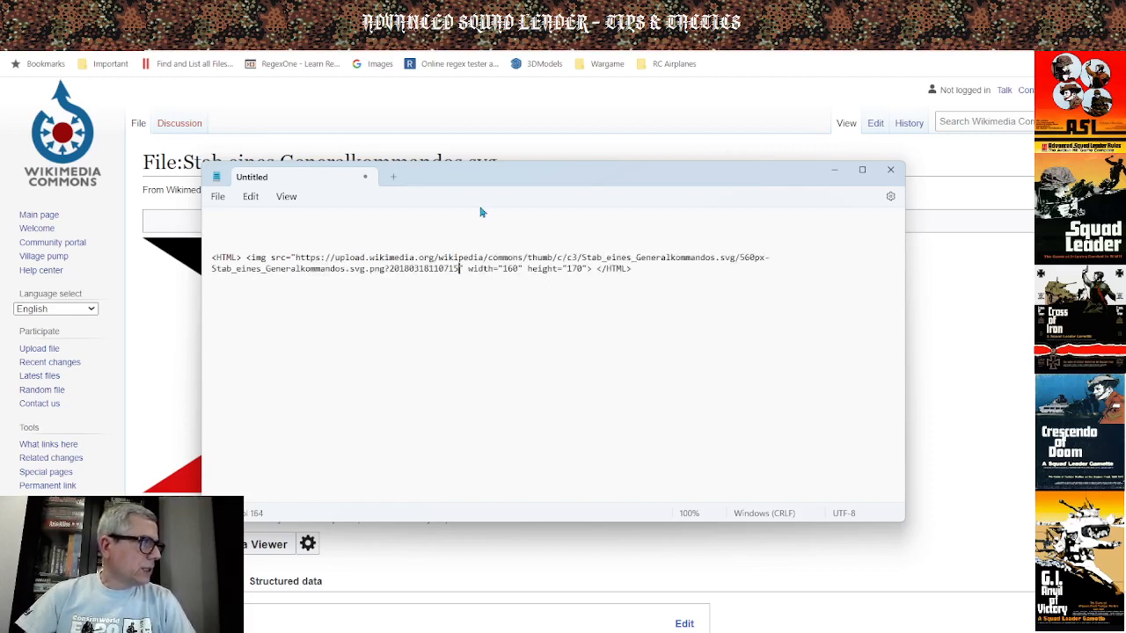
Move the Notepad window clear of the image's size details and calculate 560 ÷ 2 in Calculator.
left_click_drag(580, 185, 676, 143)
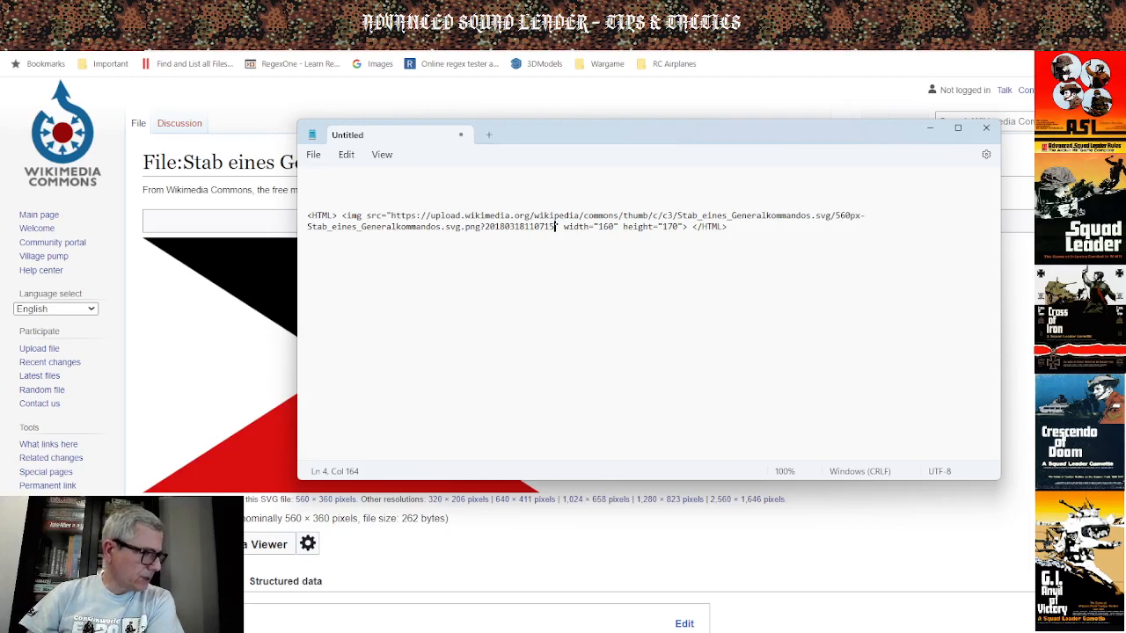
left_click(318, 632)
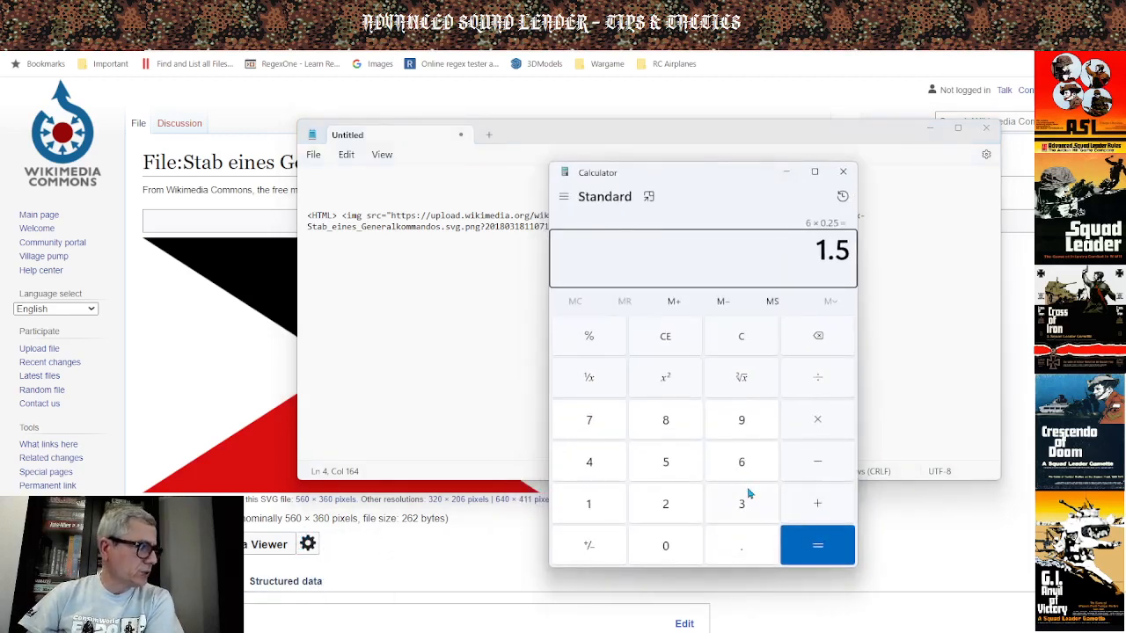
left_click(686, 462)
left_click(750, 470)
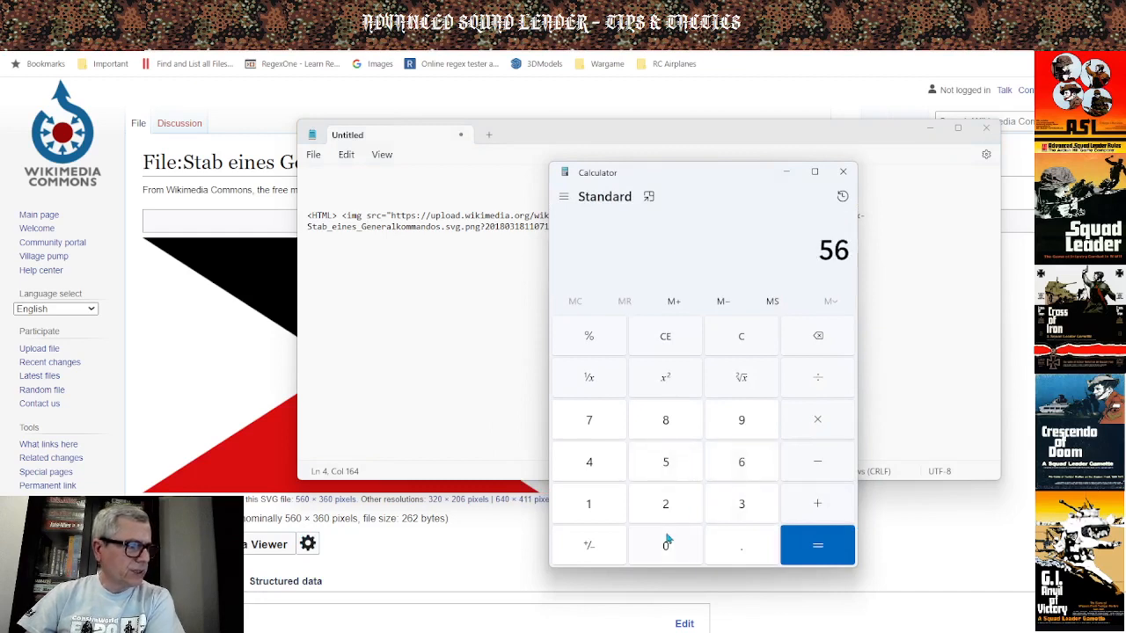
left_click(669, 541)
left_click(821, 387)
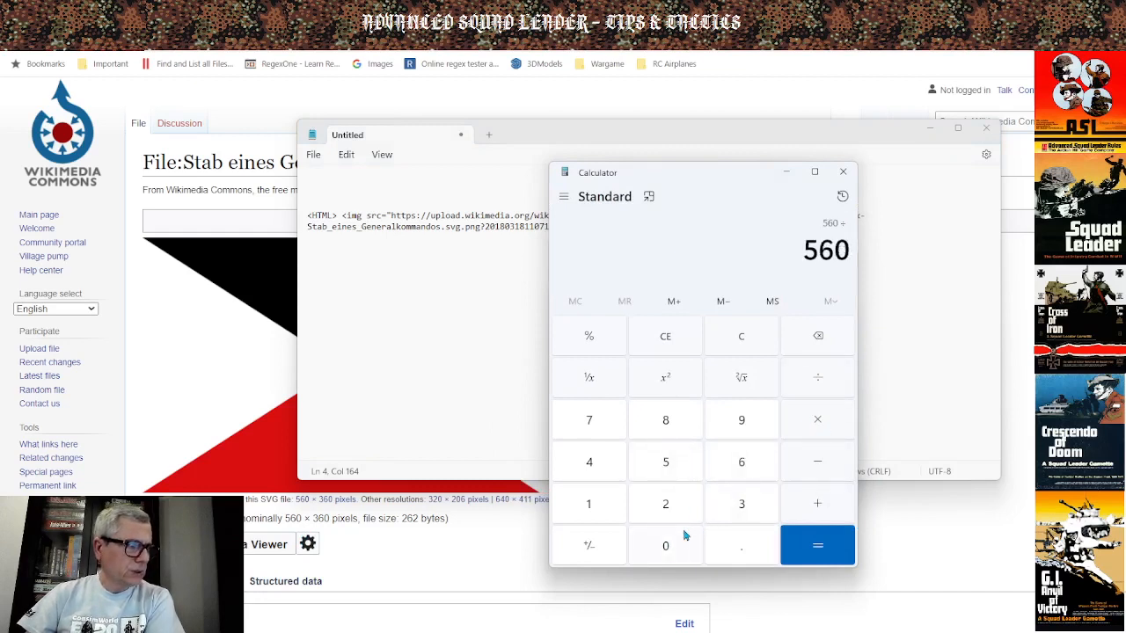
left_click(681, 517)
left_click(817, 550)
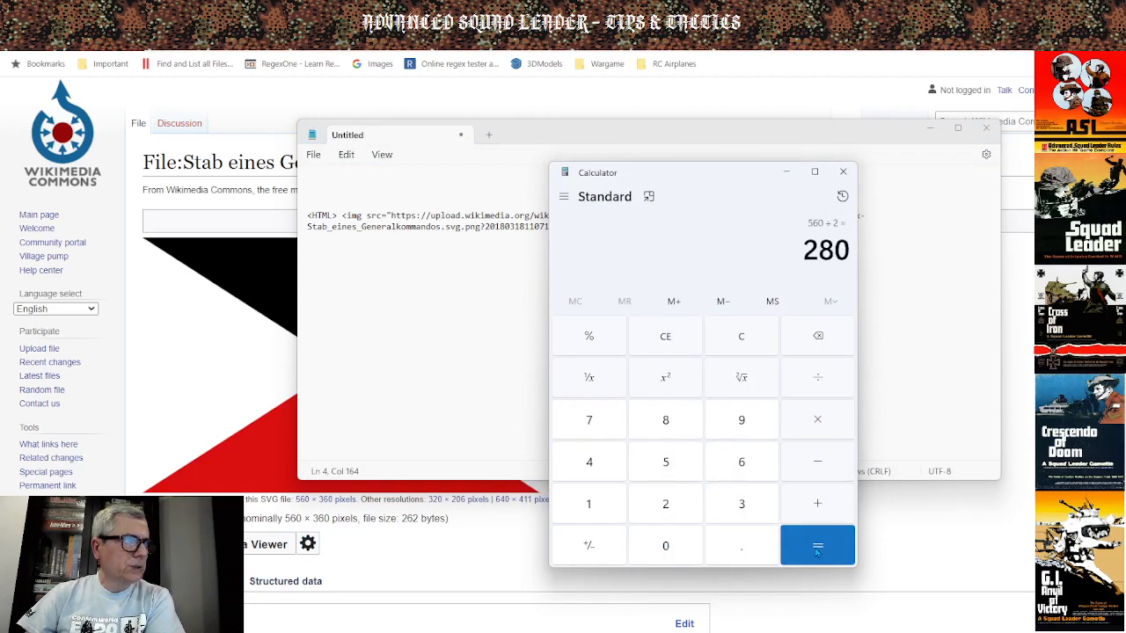
left_click(786, 172)
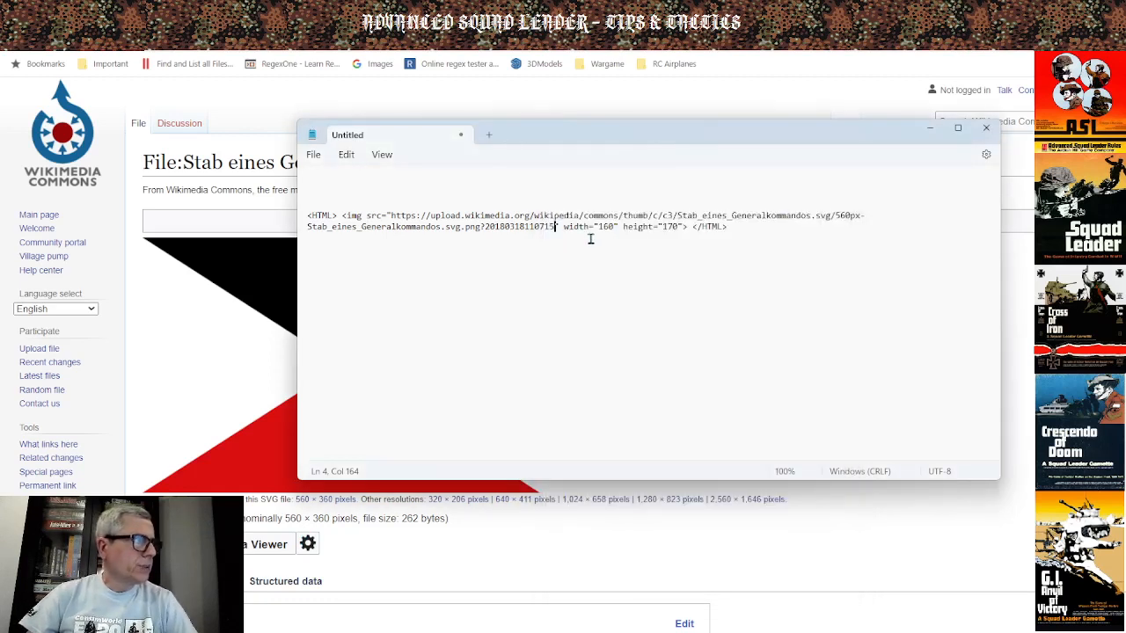
Set the img tag's width to 280, calculate 360 ÷ 2 in Calculator, and set the tag's height to 180.
key("Right")
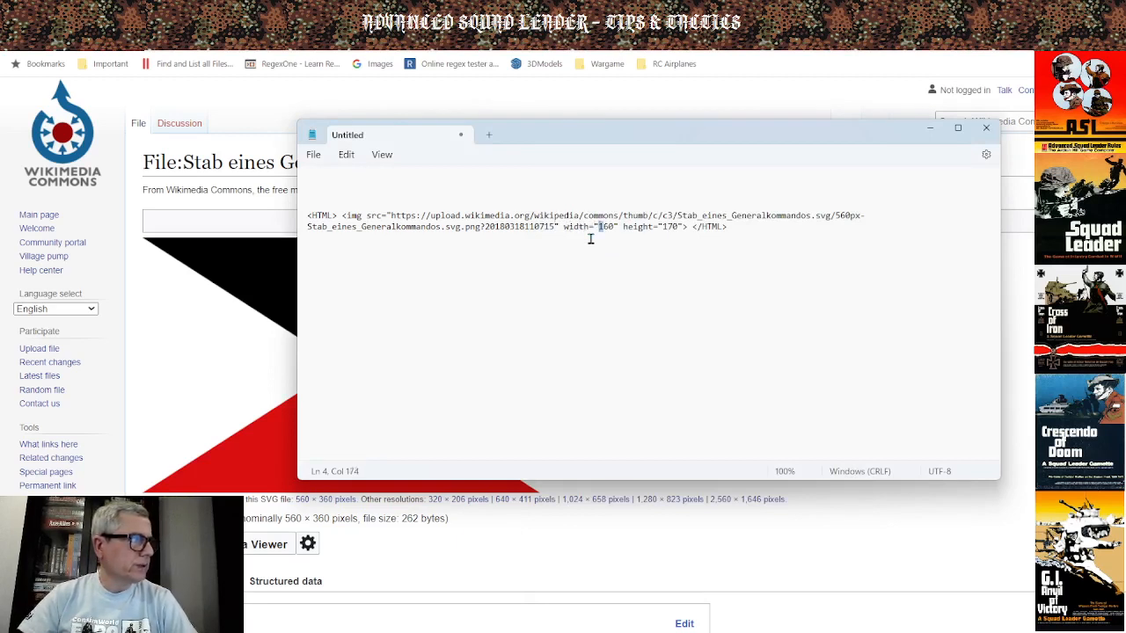
type("280")
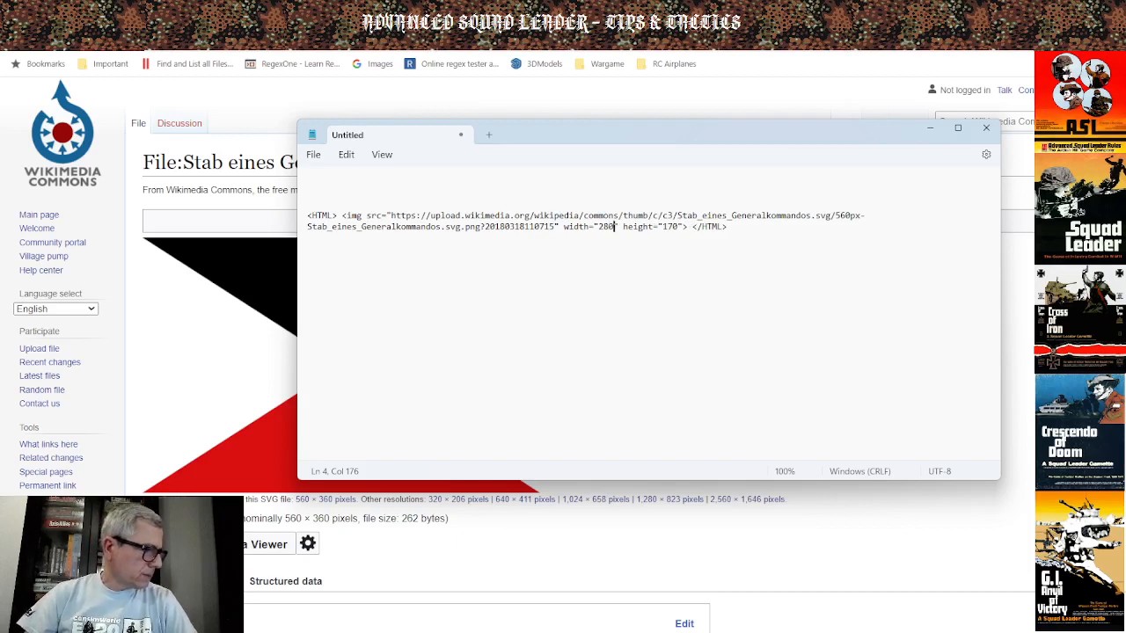
key("alt+Tab")
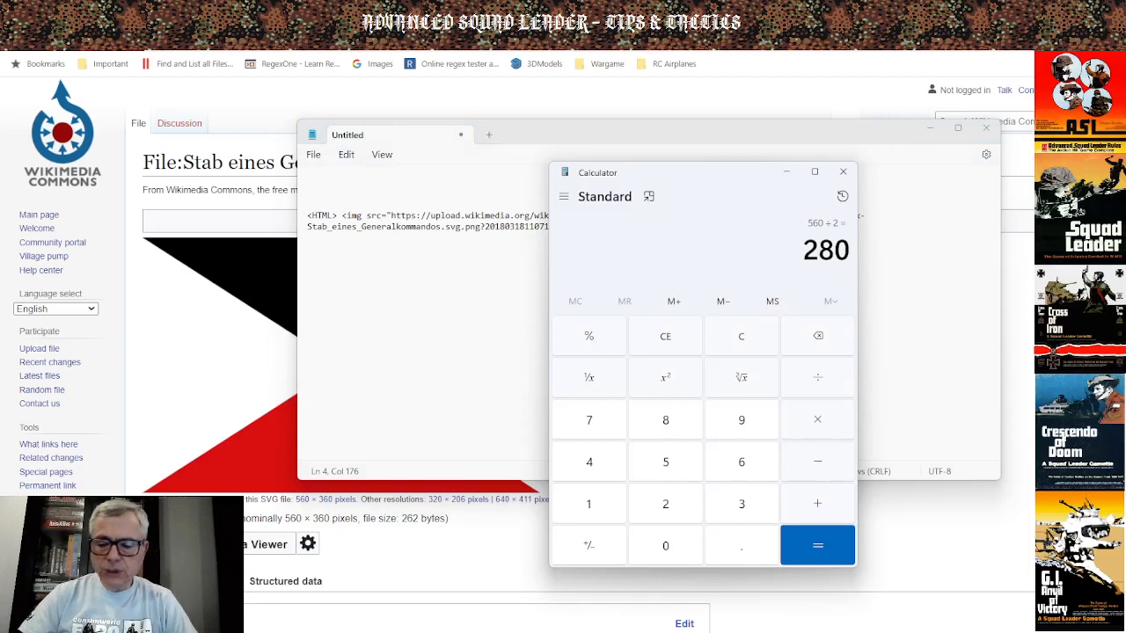
type("360/2")
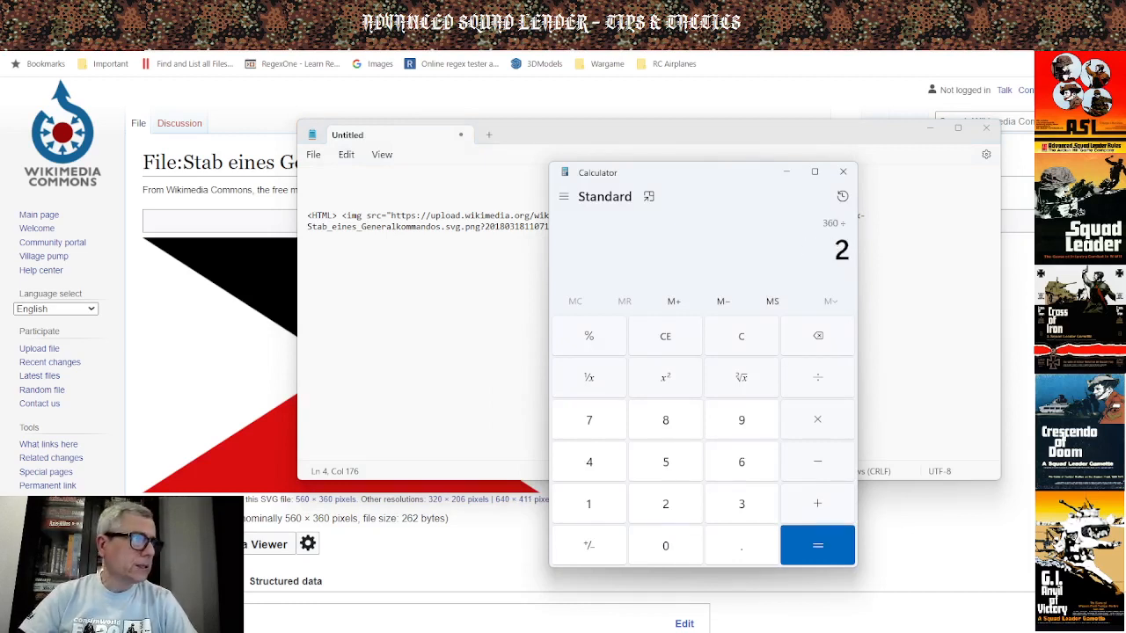
key("Return")
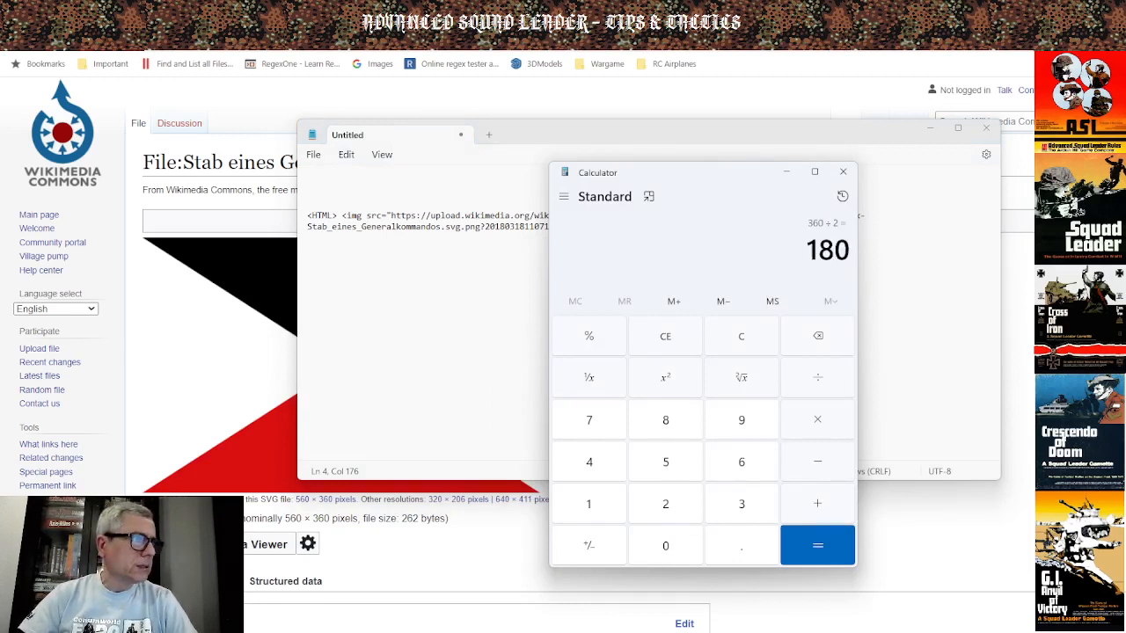
left_click(789, 172)
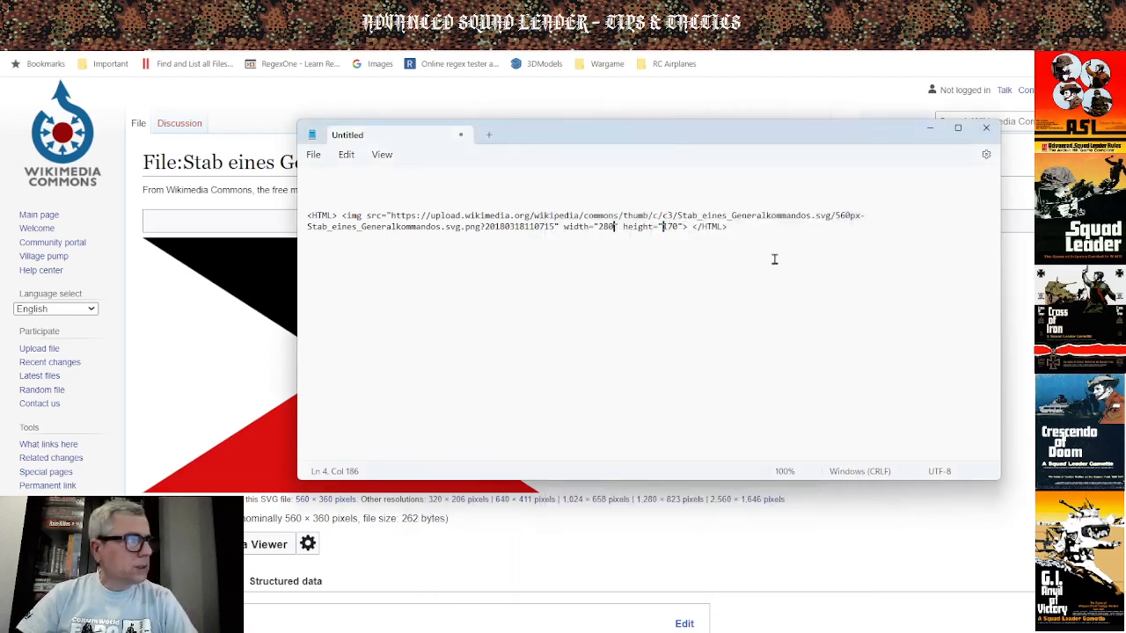
key("shift+Right")
type("8")
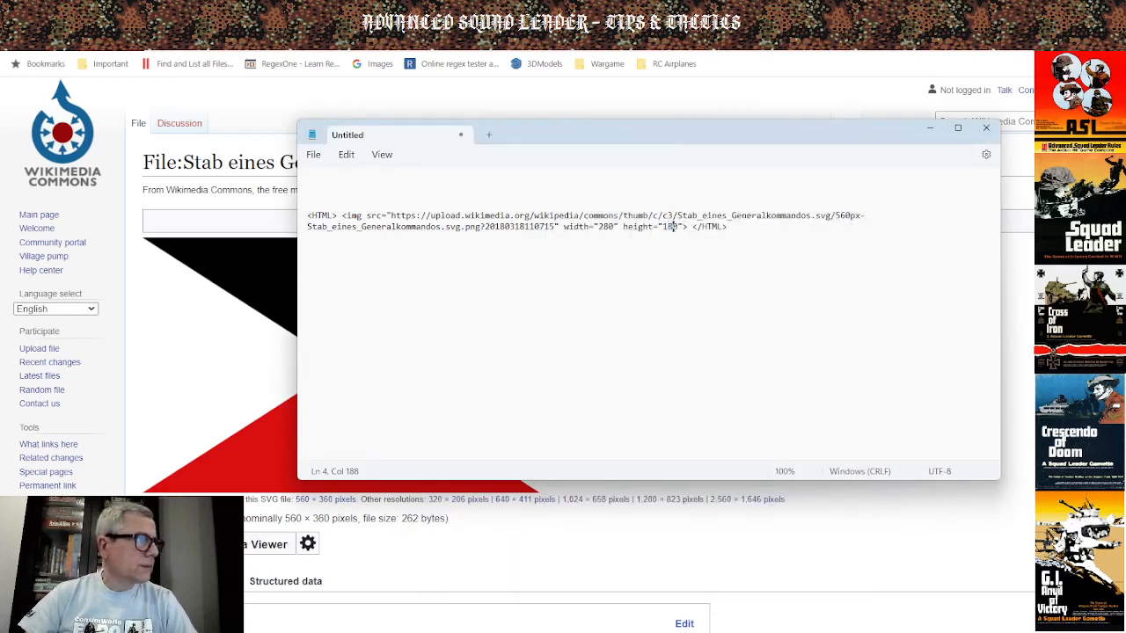
Copy the complete HTML img snippet from Notepad and paste it as the text of the placeholder label beside the German counters.
left_click_drag(743, 227, 303, 215)
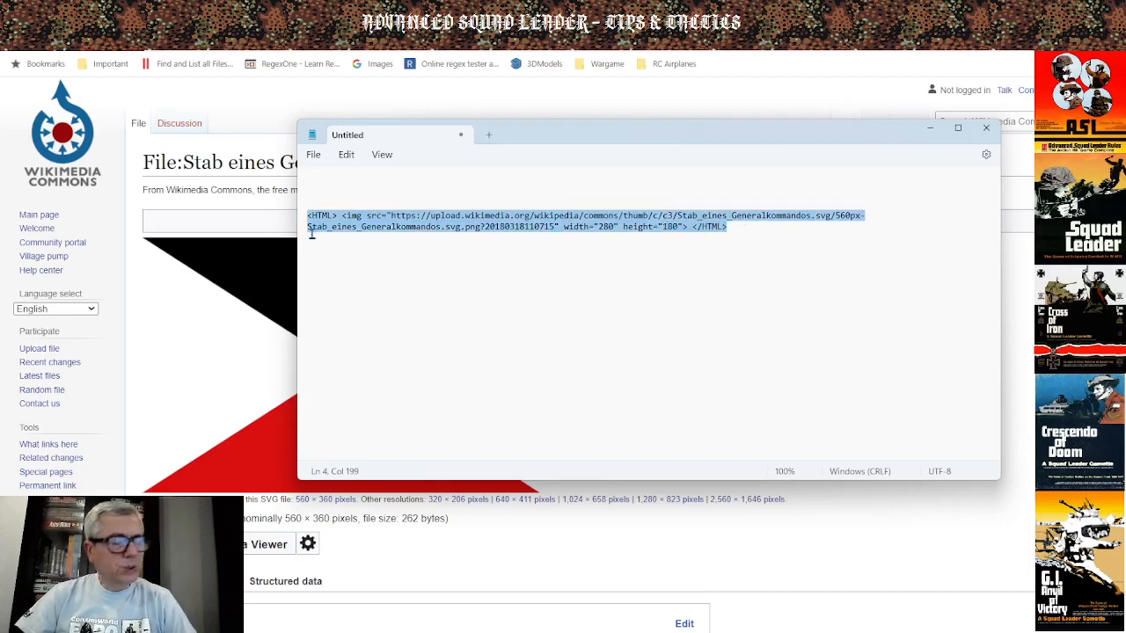
left_click(929, 128)
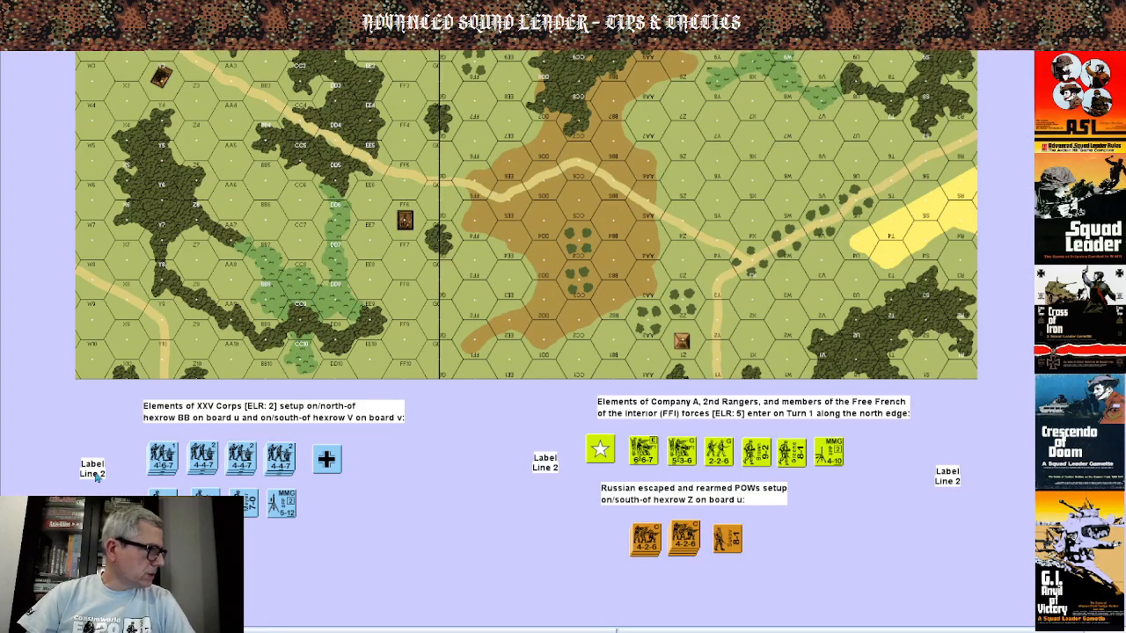
left_click(97, 476)
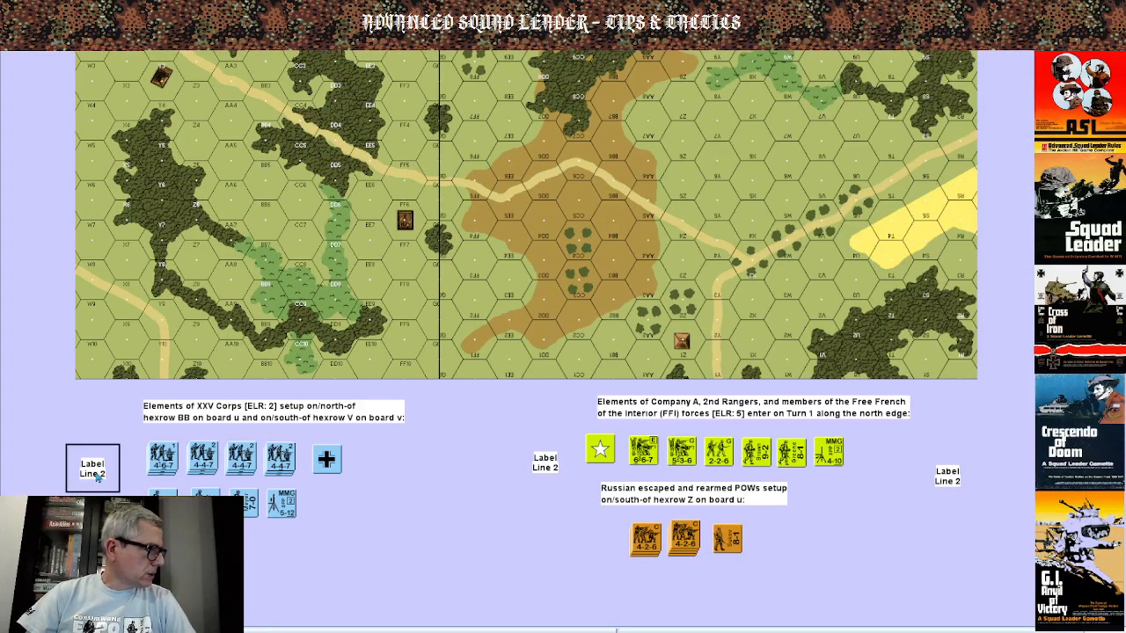
left_click(112, 492)
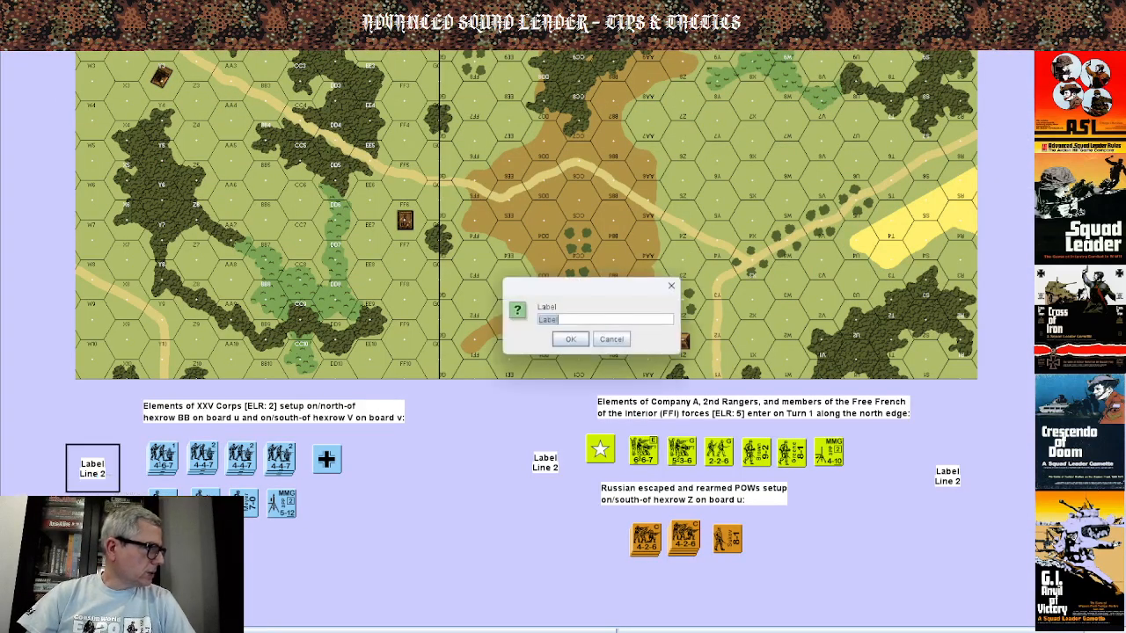
key("ctrl+v")
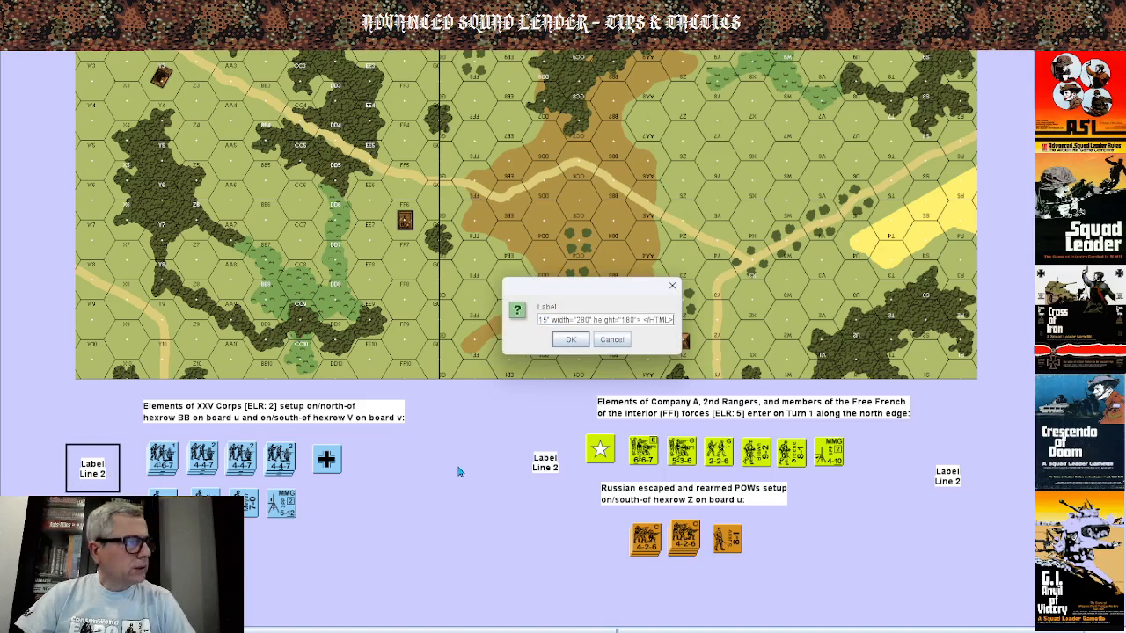
left_click(571, 341)
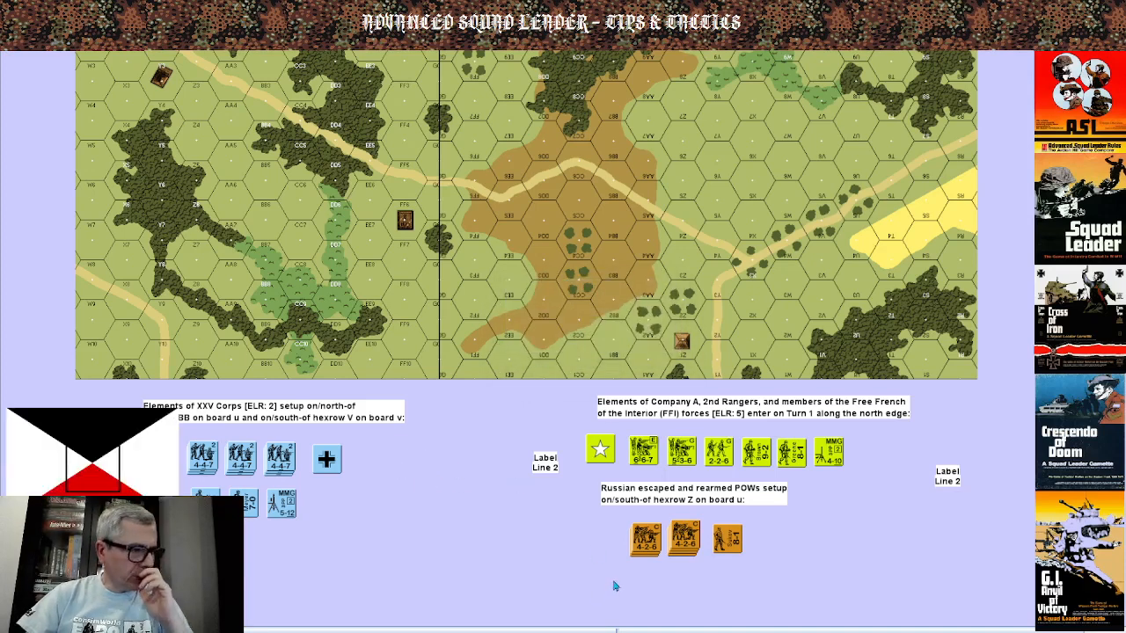
Move the XXV Corps setup label to the right and shift the flag image to the left, clear of the German counters.
left_click_drag(617, 629, 540, 629)
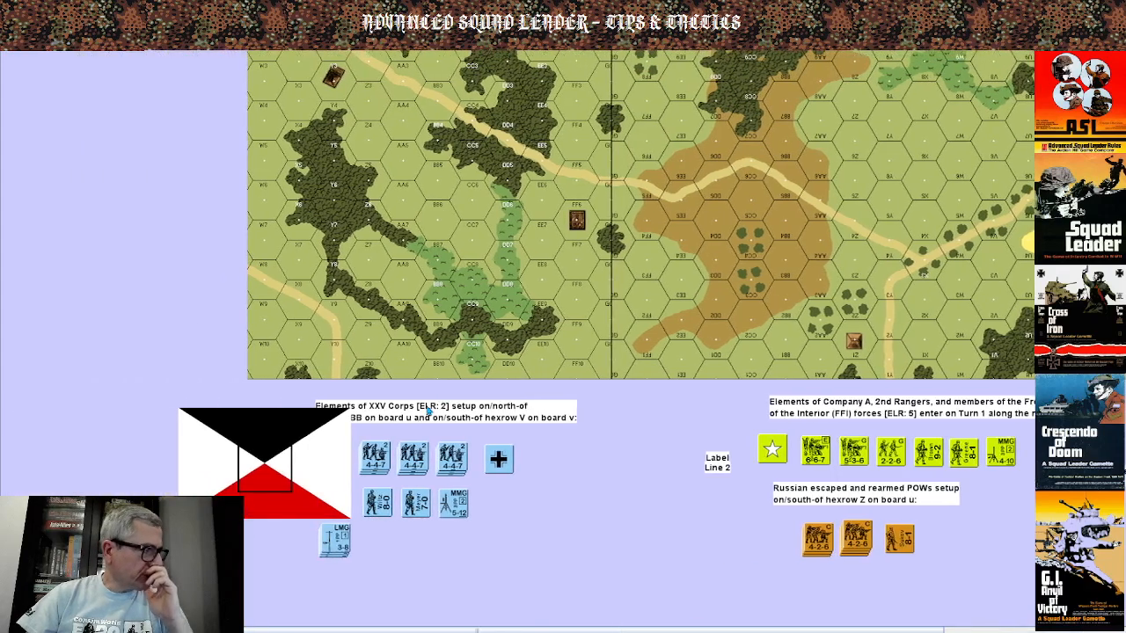
left_click(434, 423)
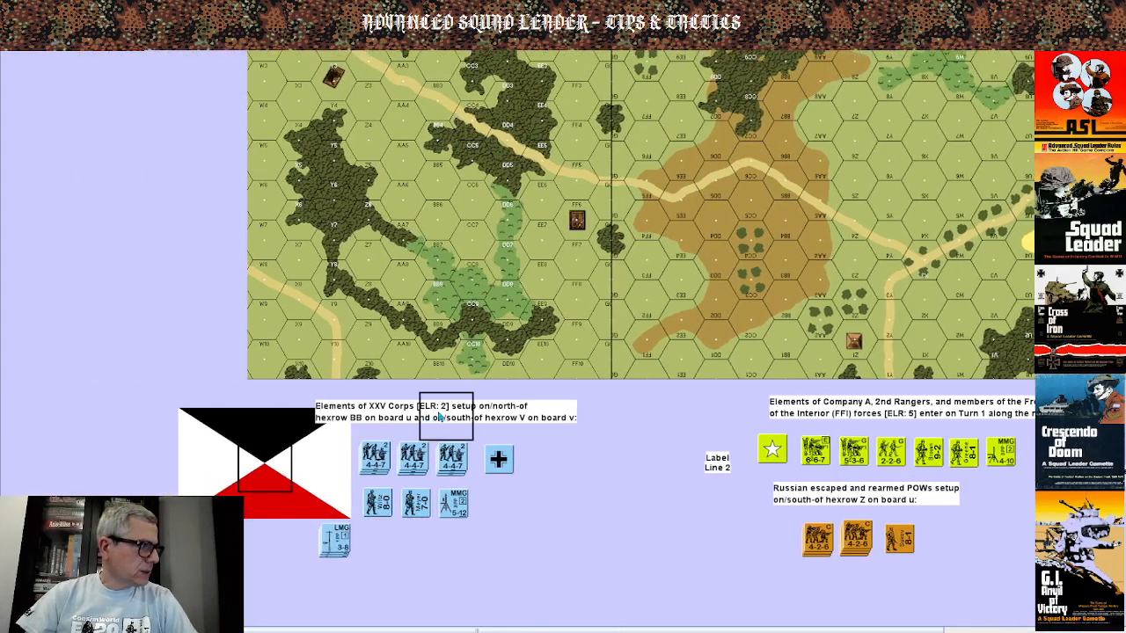
left_click_drag(437, 418, 507, 414)
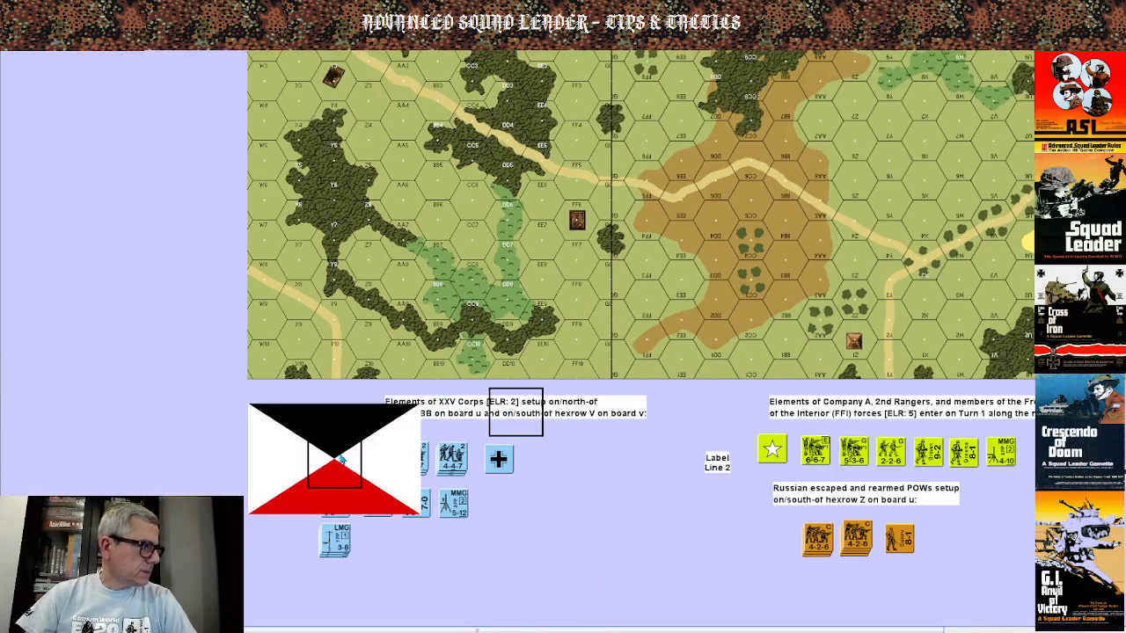
left_click(550, 524)
left_click(339, 463)
left_click_drag(339, 463, 230, 464)
left_click(526, 503)
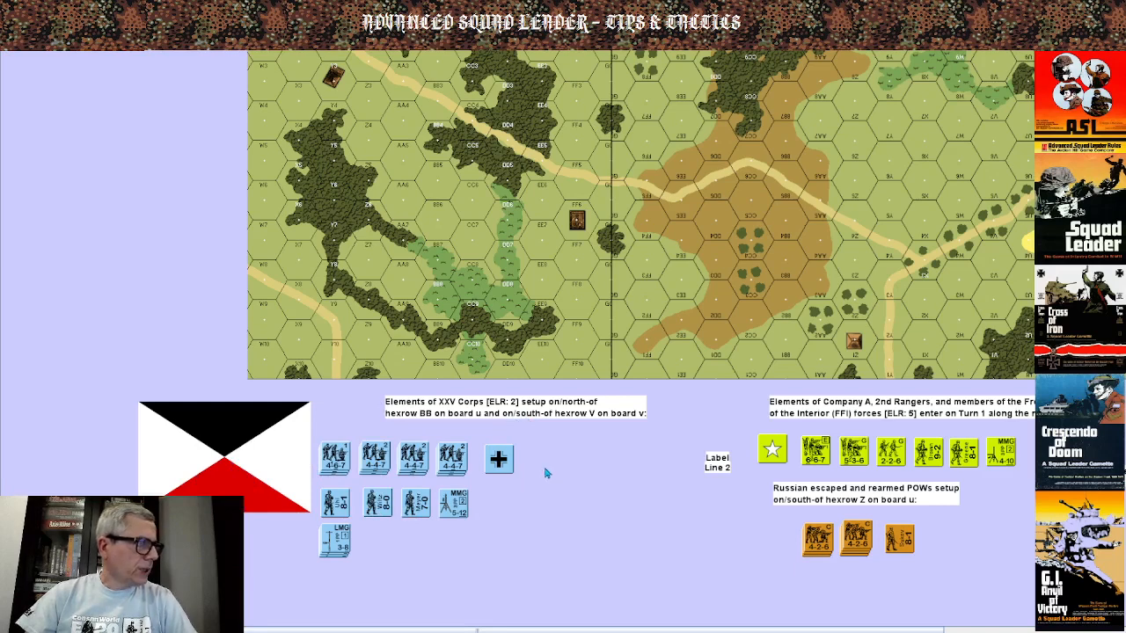
Nudge the XXV Corps setup label back toward the flag and shift all the German counters right beneath it.
left_click(517, 415)
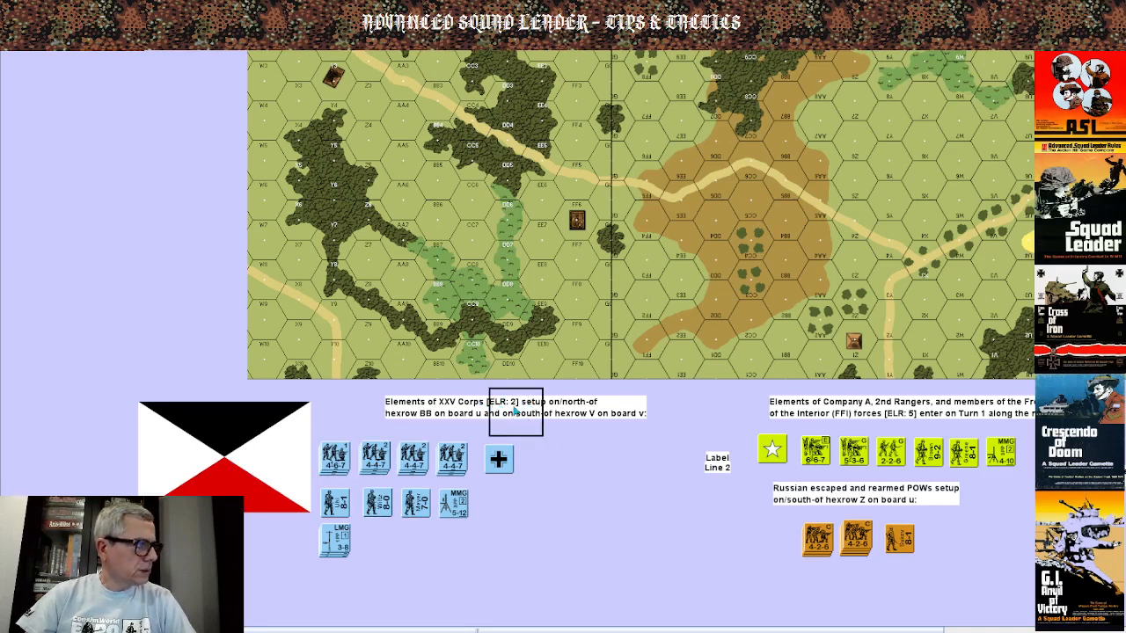
left_click_drag(525, 416, 497, 412)
left_click(583, 462)
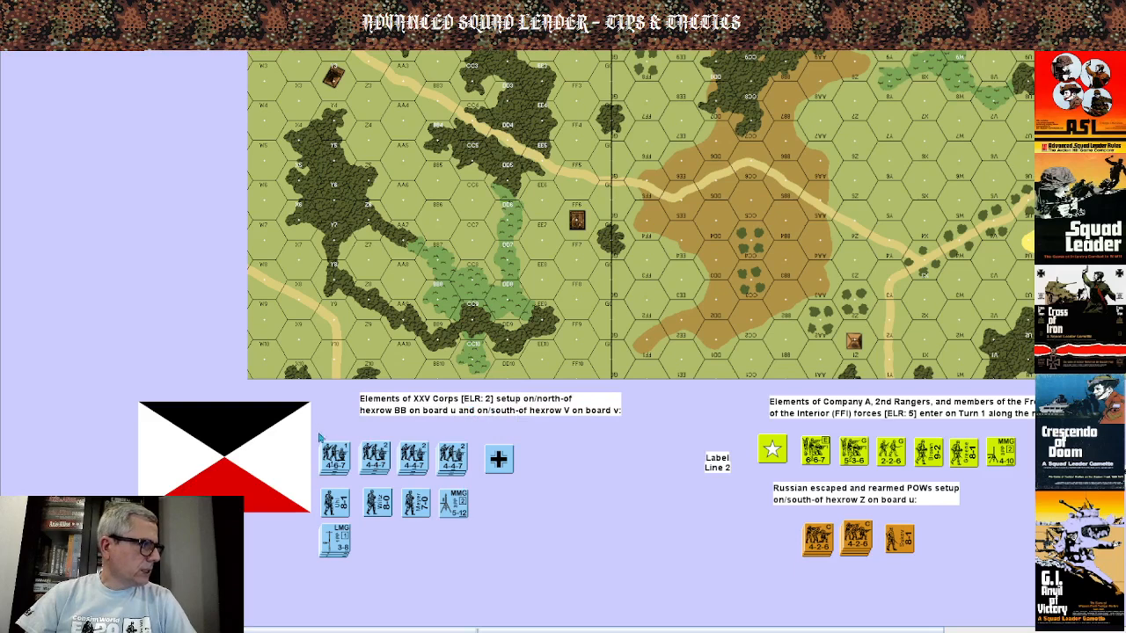
left_click_drag(322, 437, 532, 561)
left_click_drag(415, 459, 465, 455)
left_click(269, 538)
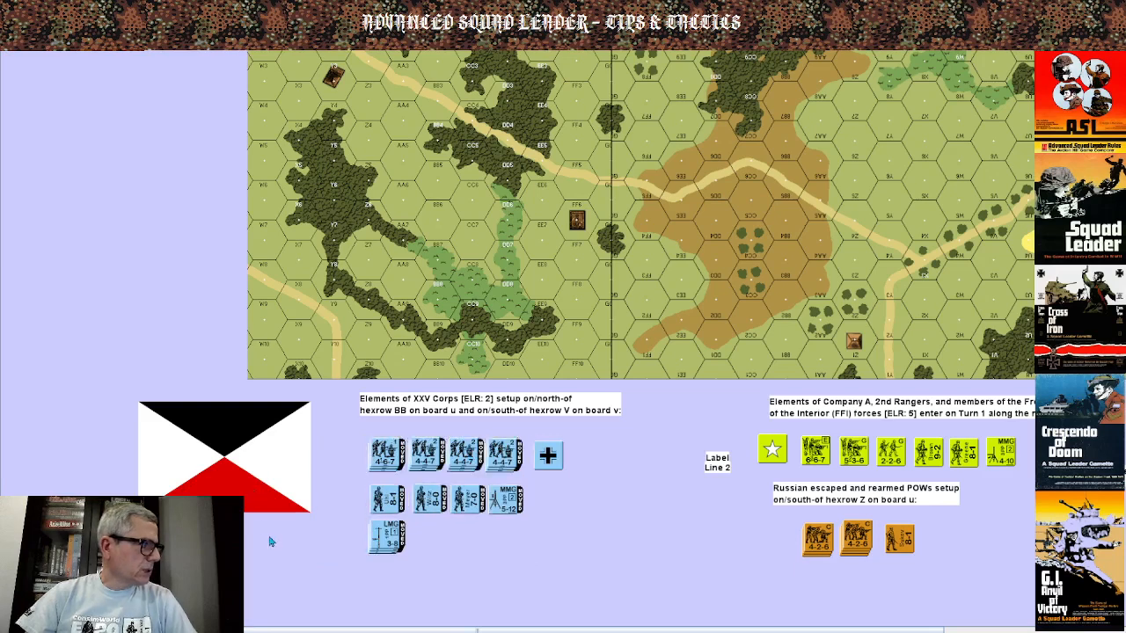
Move the flag image down and closer to the German counters, and clear the Moved markers from the counters.
left_click(240, 452)
left_click_drag(239, 452, 274, 493)
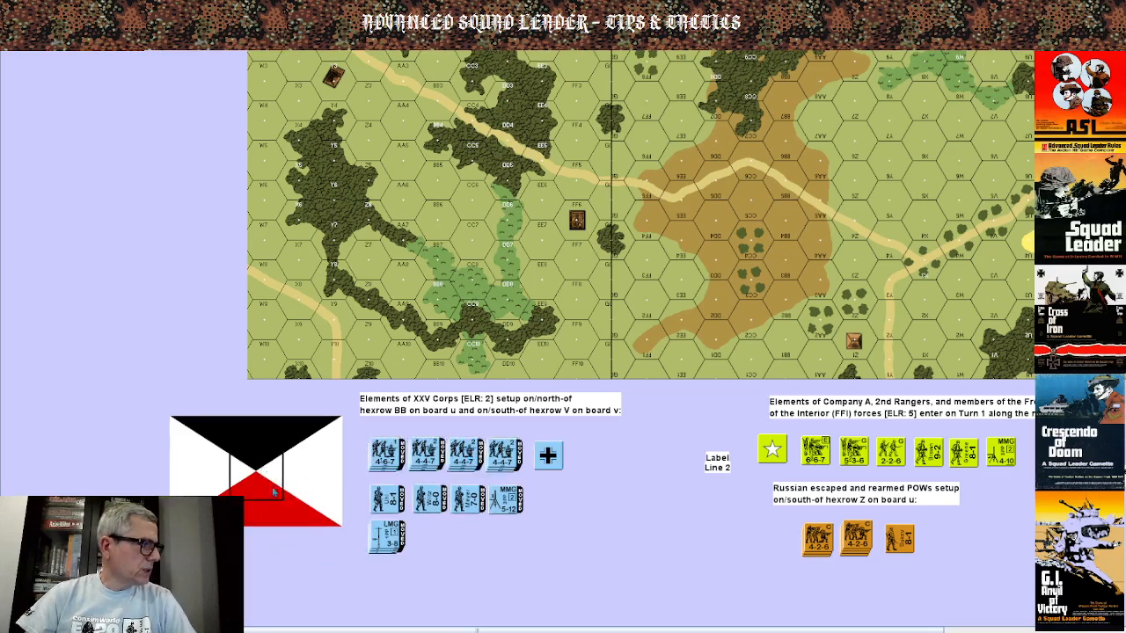
left_click(549, 556)
left_click(387, 35)
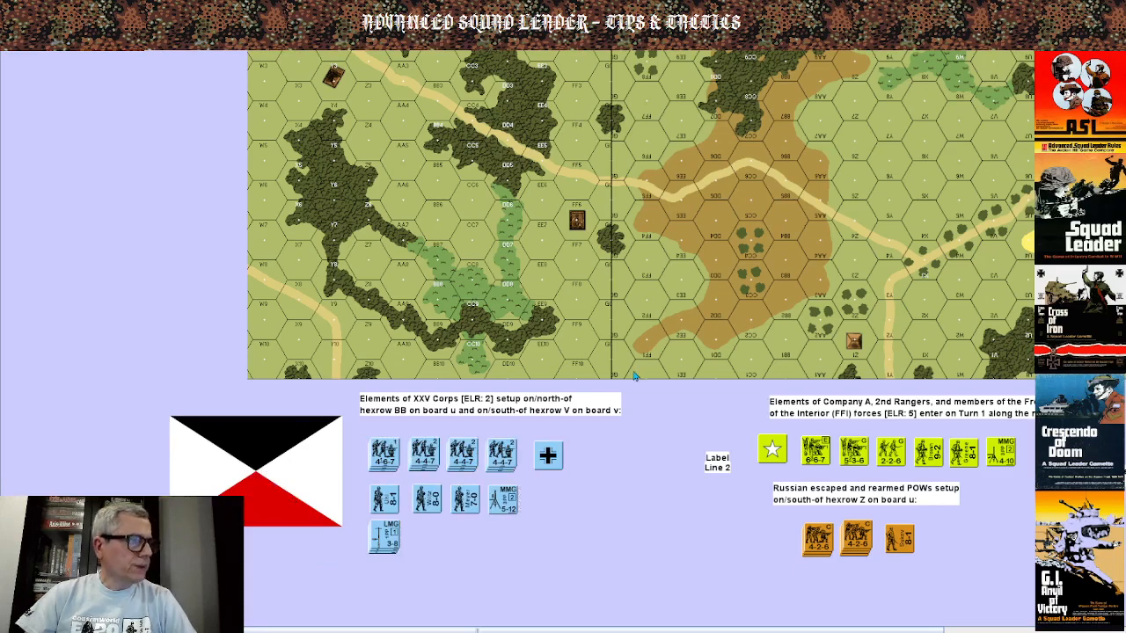
Shift the American counters and the Company A setup label to the right, away from the placeholder label.
left_click_drag(477, 630, 648, 630)
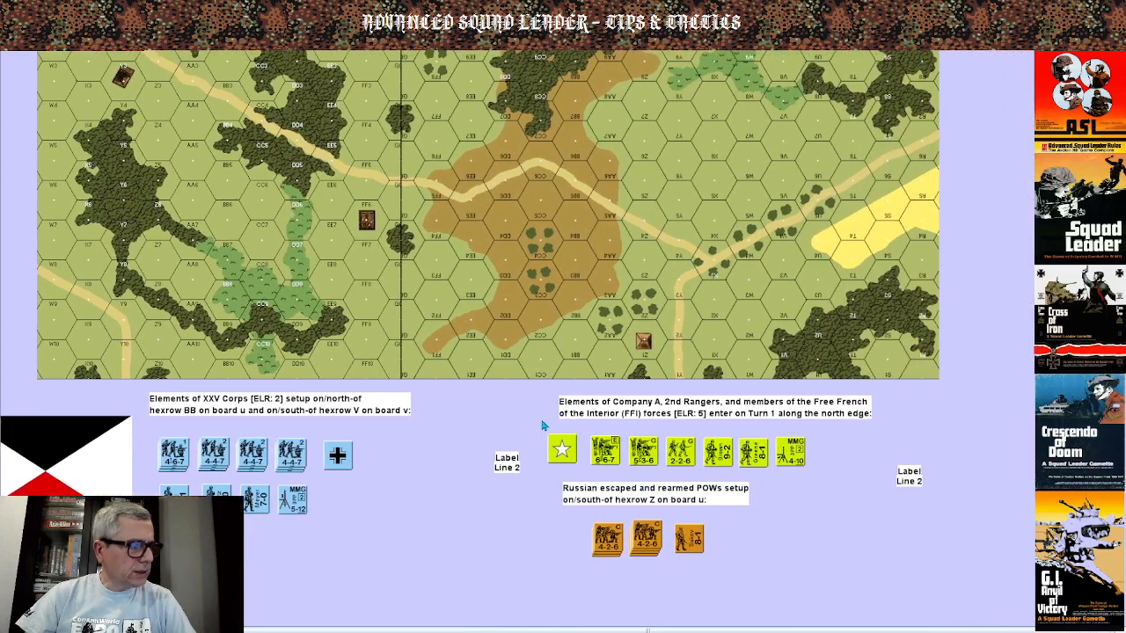
left_click_drag(542, 420, 812, 475)
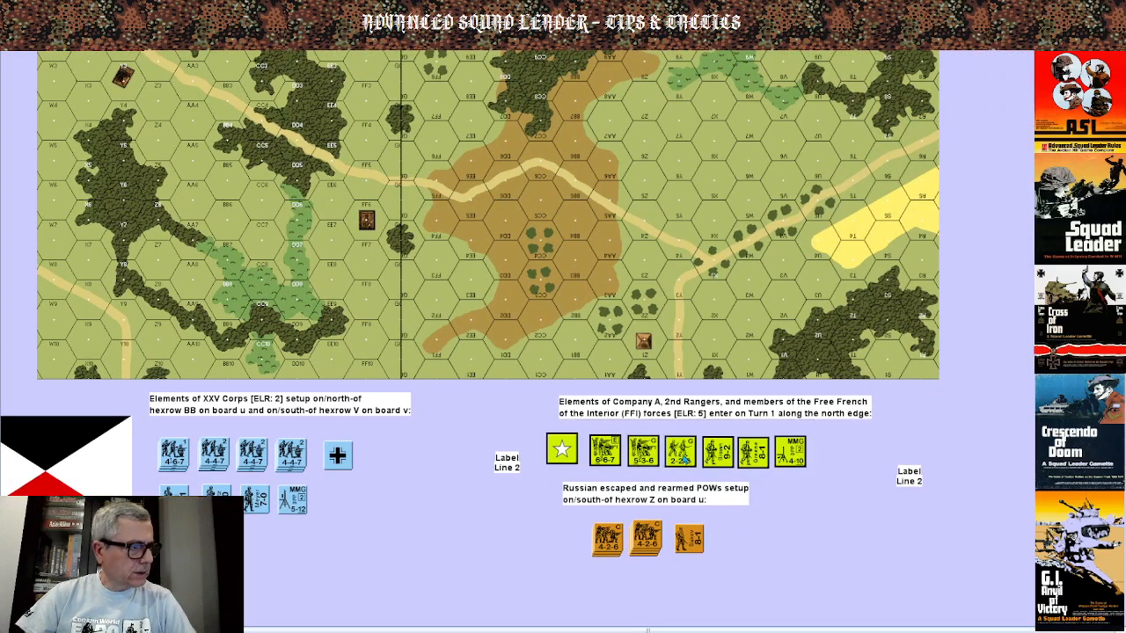
left_click_drag(683, 460, 722, 463)
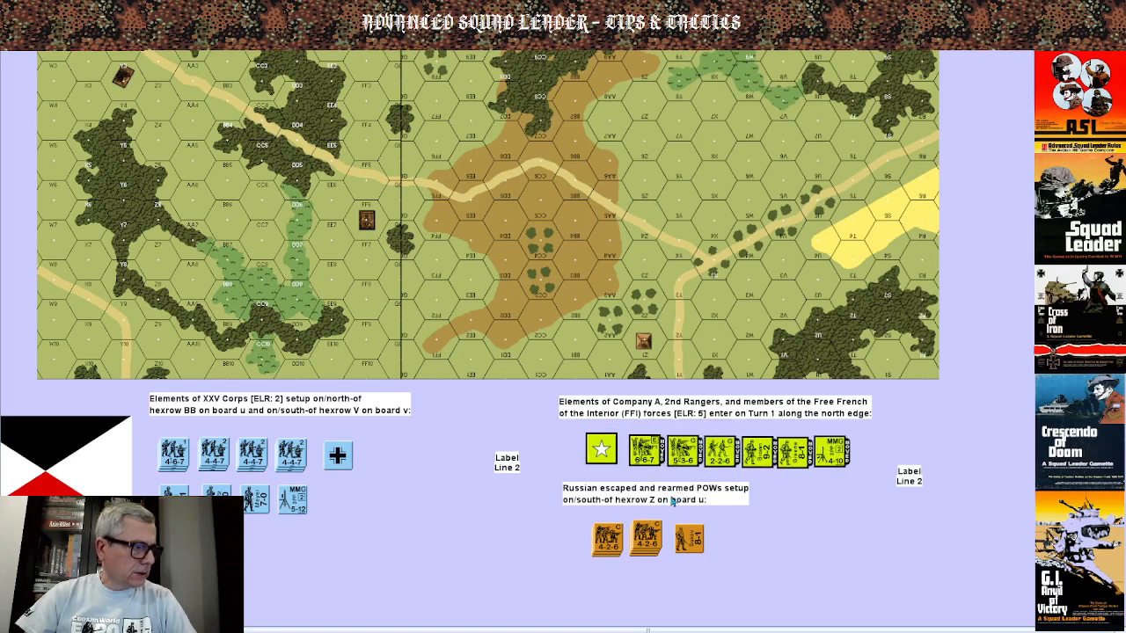
left_click_drag(658, 501, 699, 500)
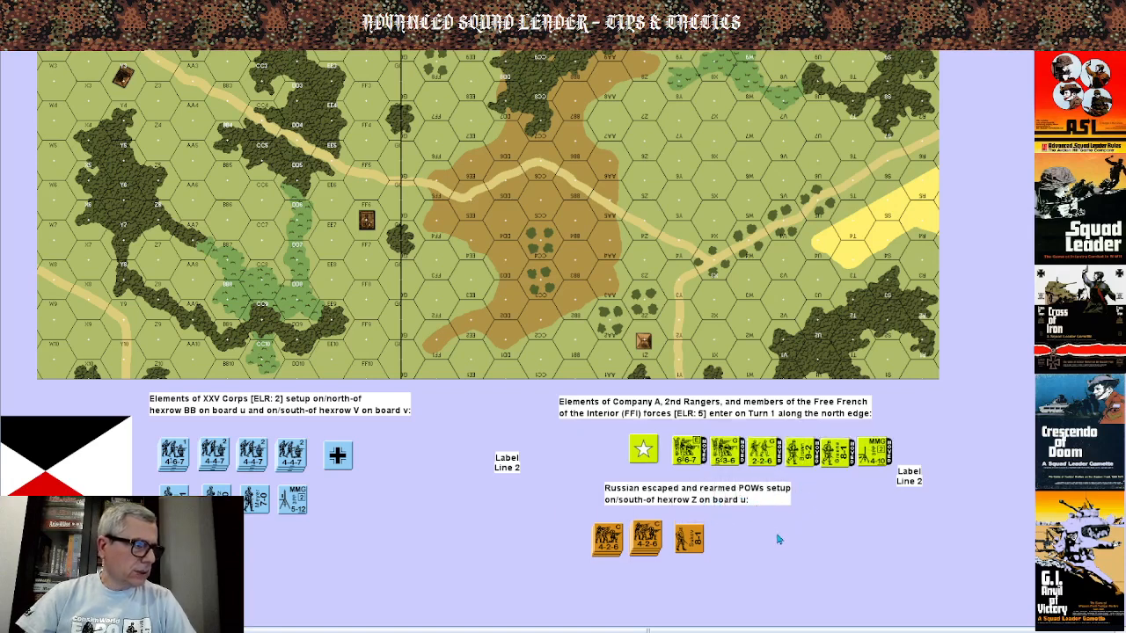
left_click_drag(701, 414, 775, 424)
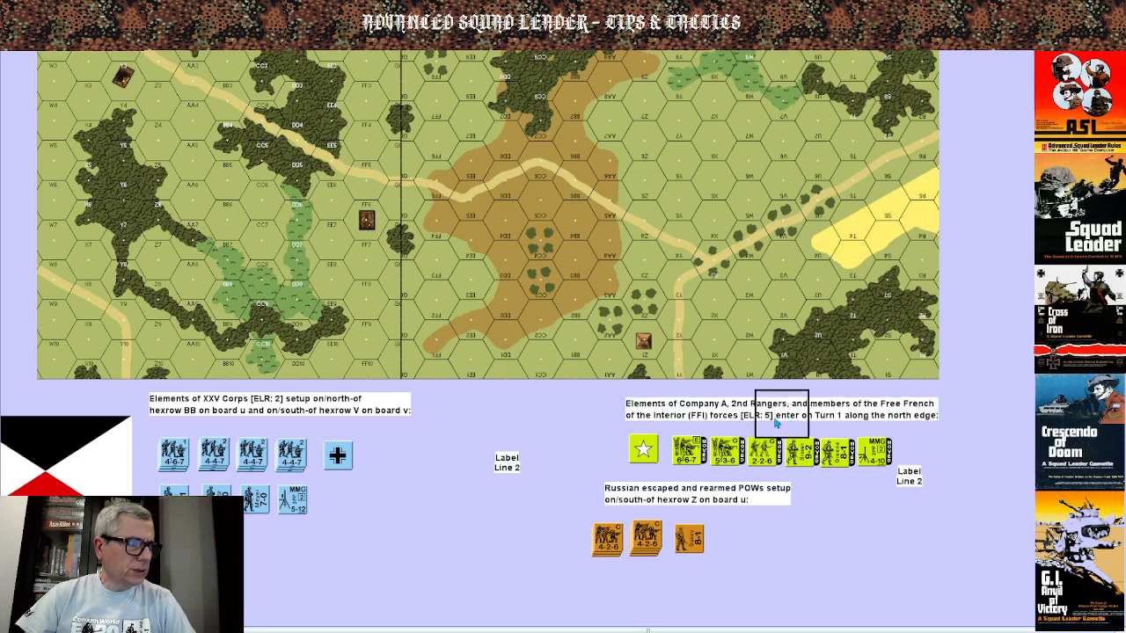
Shift the Russian POWs setup label and the Russian counters right, beneath the American counters.
left_click(688, 500)
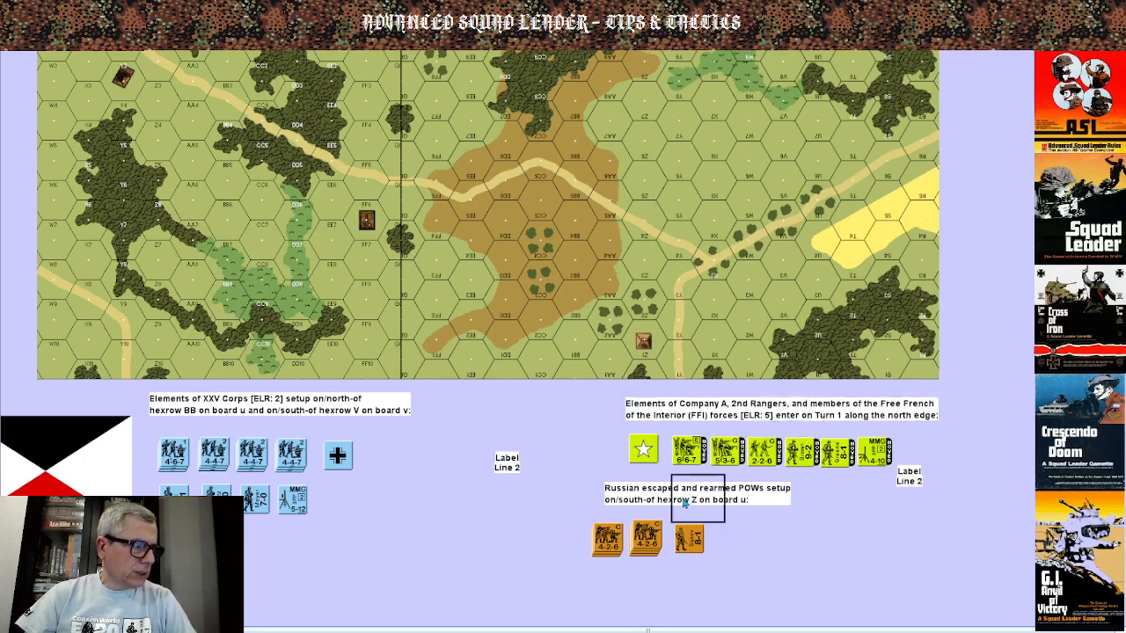
left_click_drag(712, 499, 742, 500)
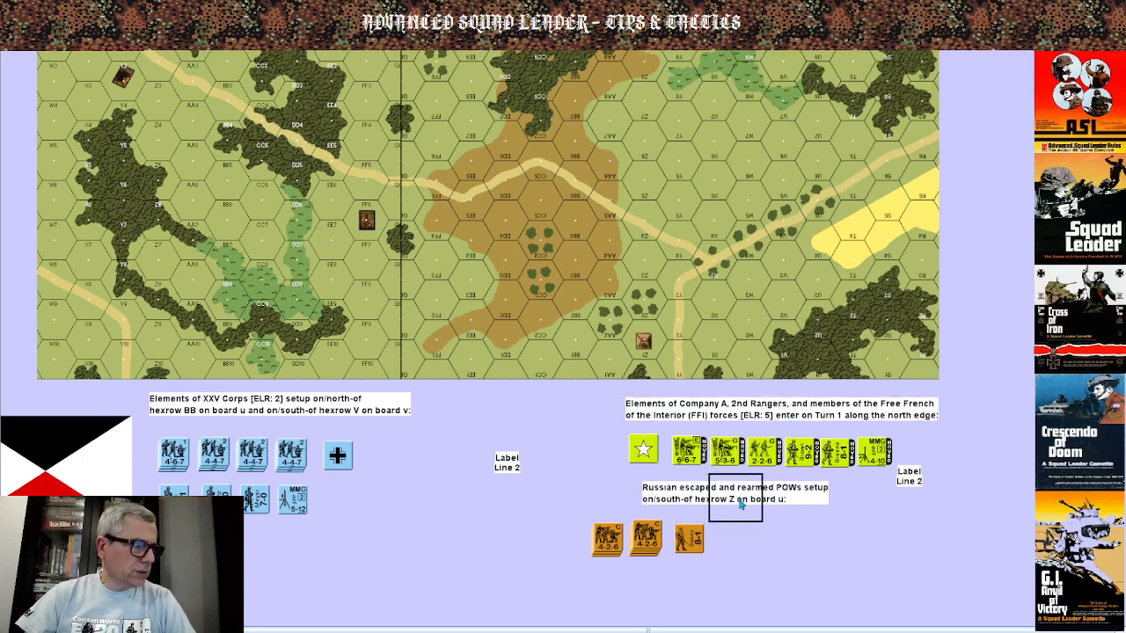
left_click_drag(574, 522, 737, 577)
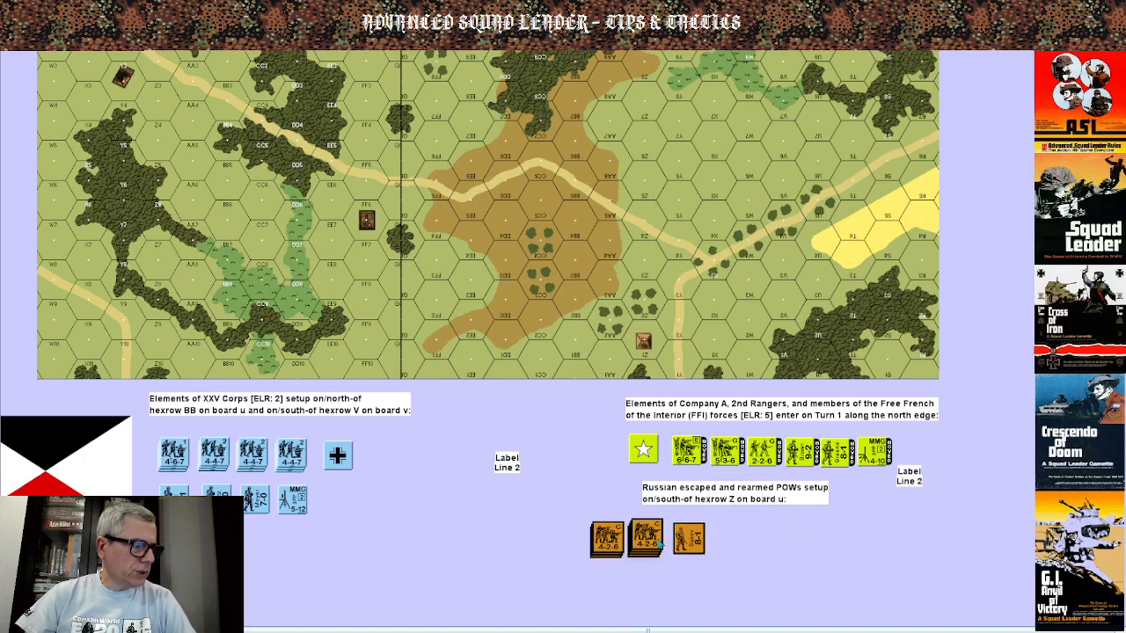
left_click_drag(648, 539, 704, 542)
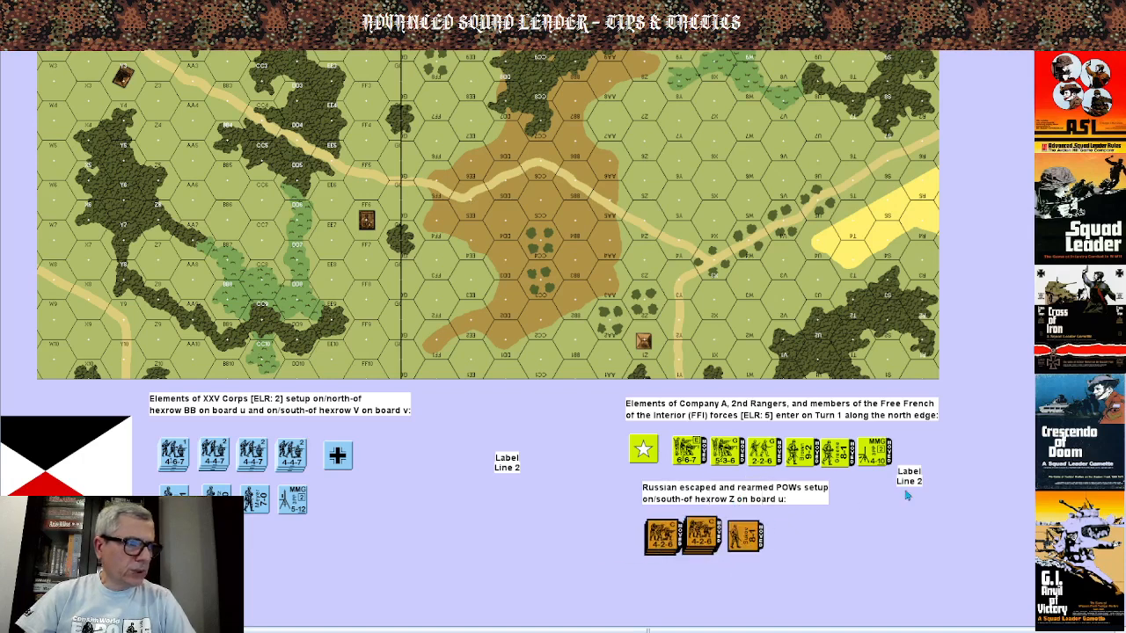
Move the placeholder label closer to the American counters and clear the Moved markers from the American and Russian counters.
left_click(519, 471)
left_click_drag(519, 473, 548, 480)
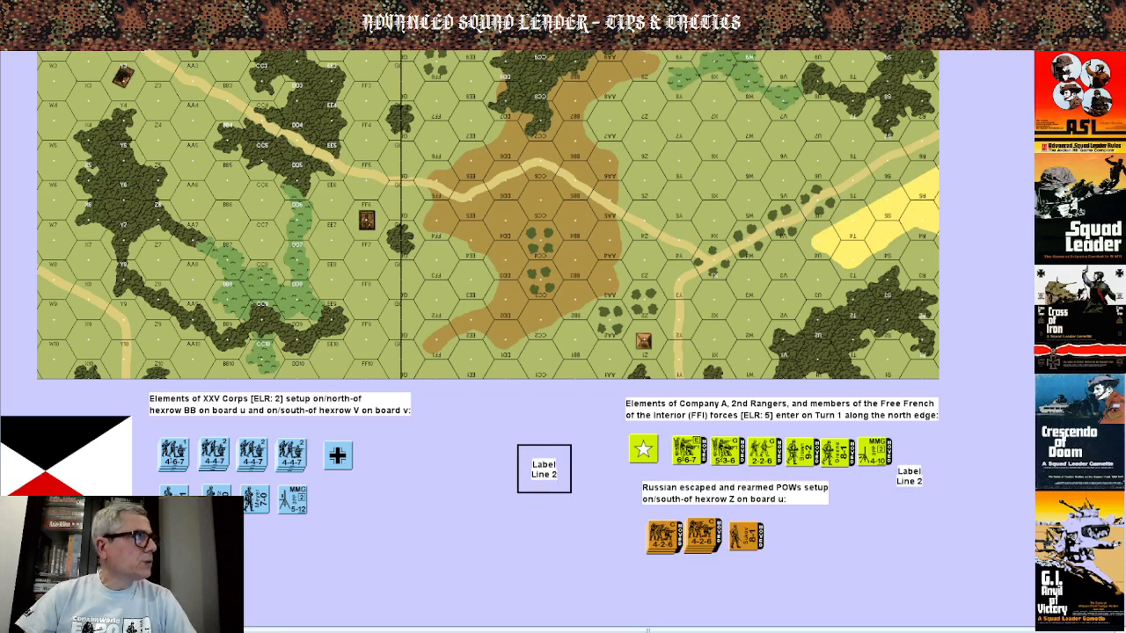
left_click(502, 26)
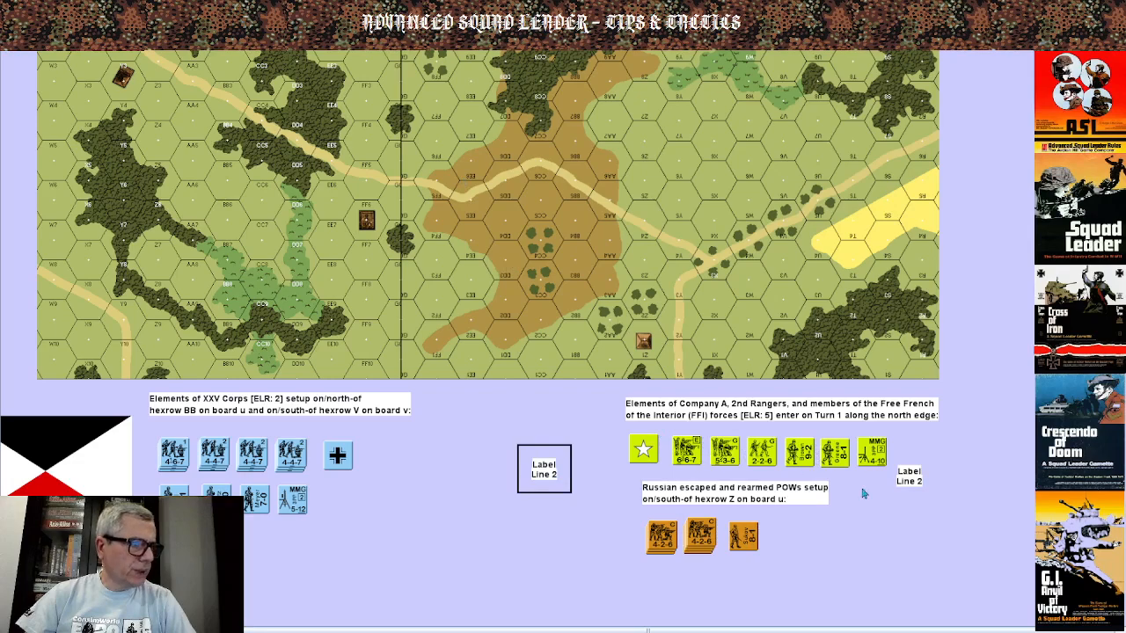
scroll(998, 455, "up", 3)
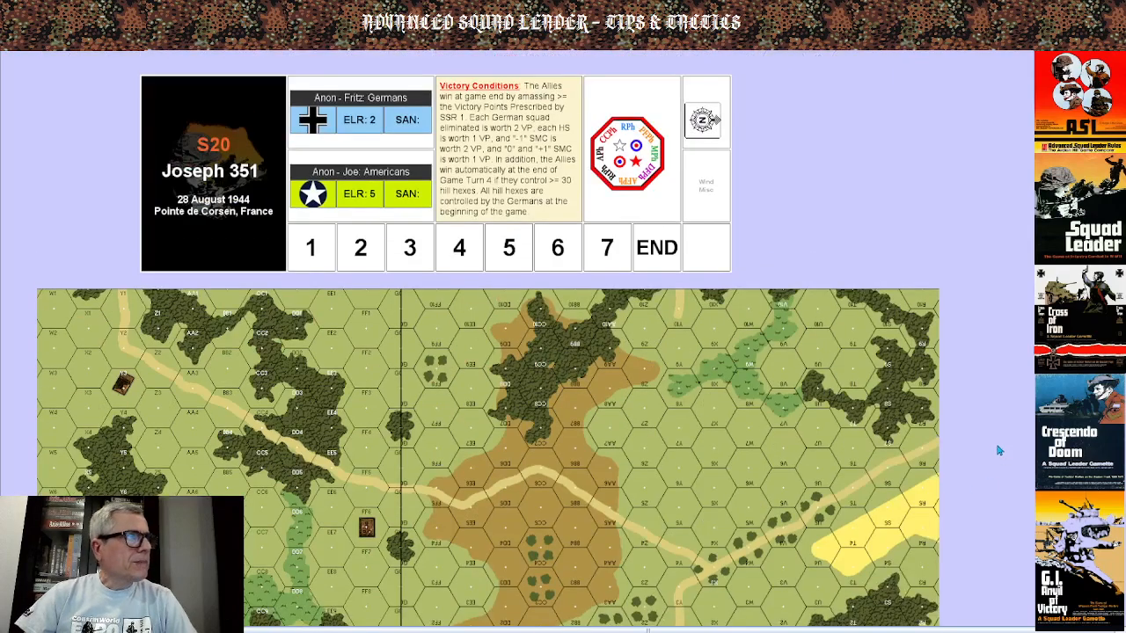
scroll(906, 366, "down", 3)
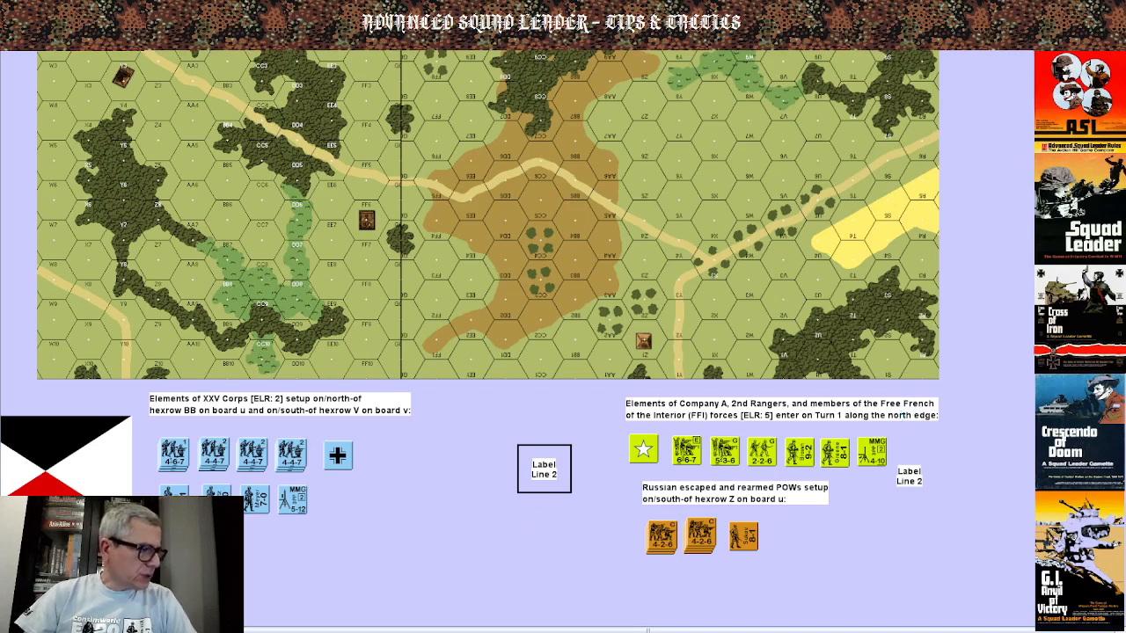
Switch to Chrome and copy the image address of the 2nd Ranger Battalion shoulder sleeve insignia from its Wikipedia file page.
mouse_move(483, 632)
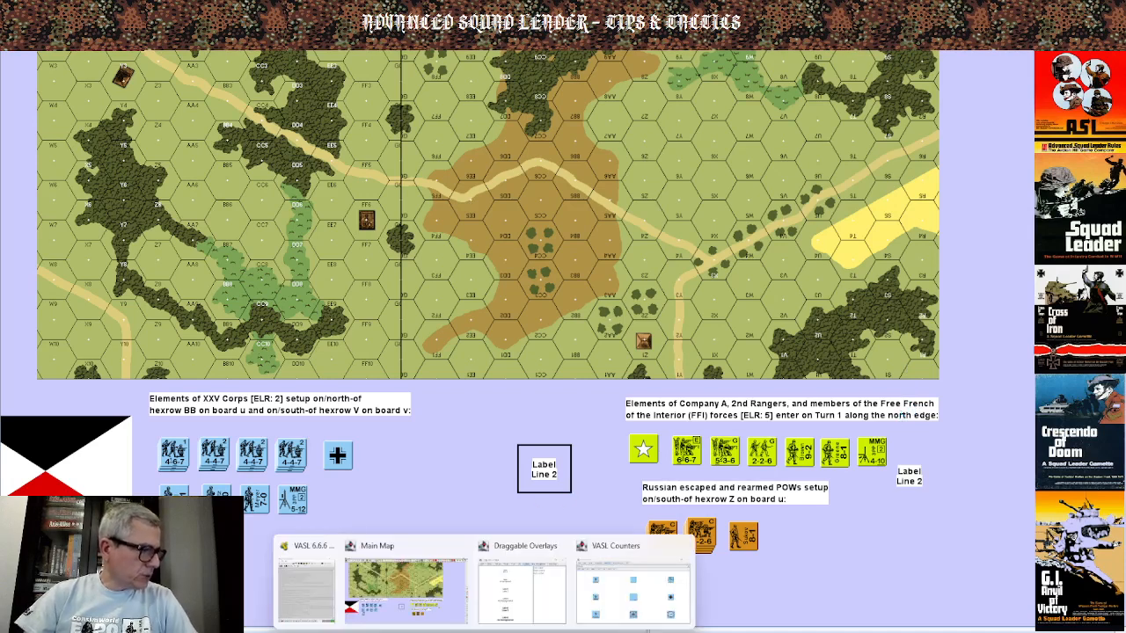
mouse_move(431, 632)
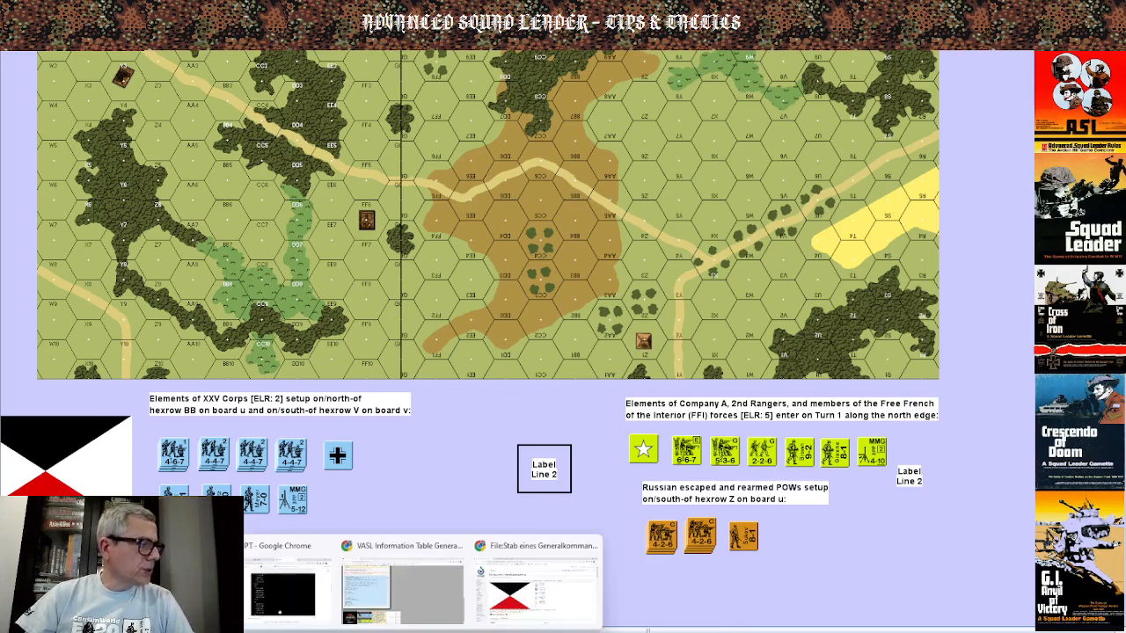
left_click(525, 545)
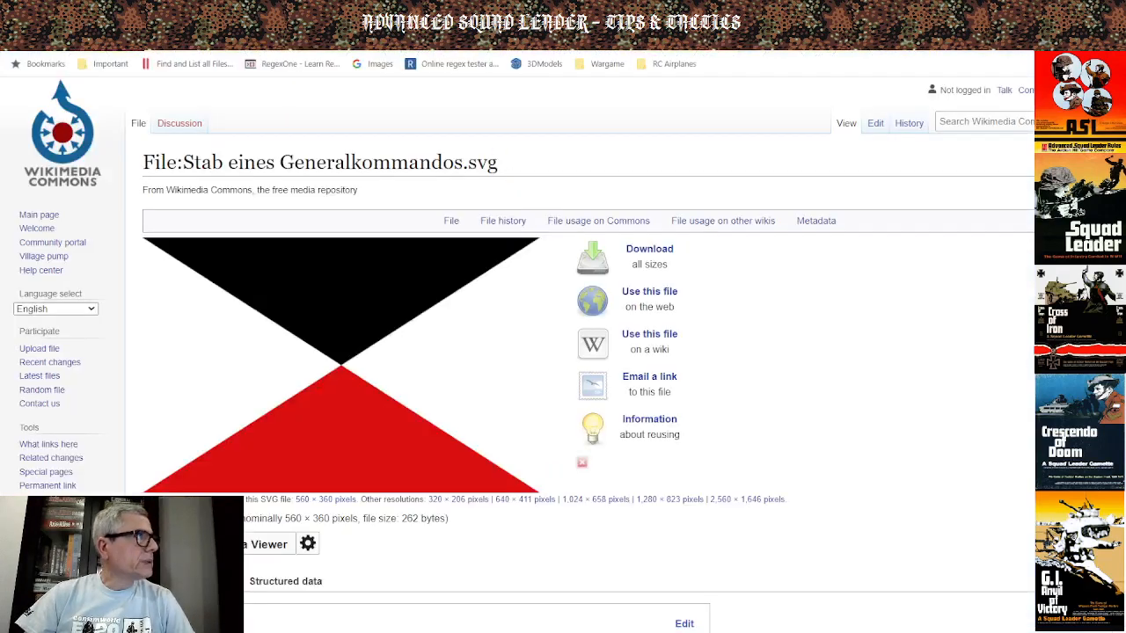
left_click(392, 9)
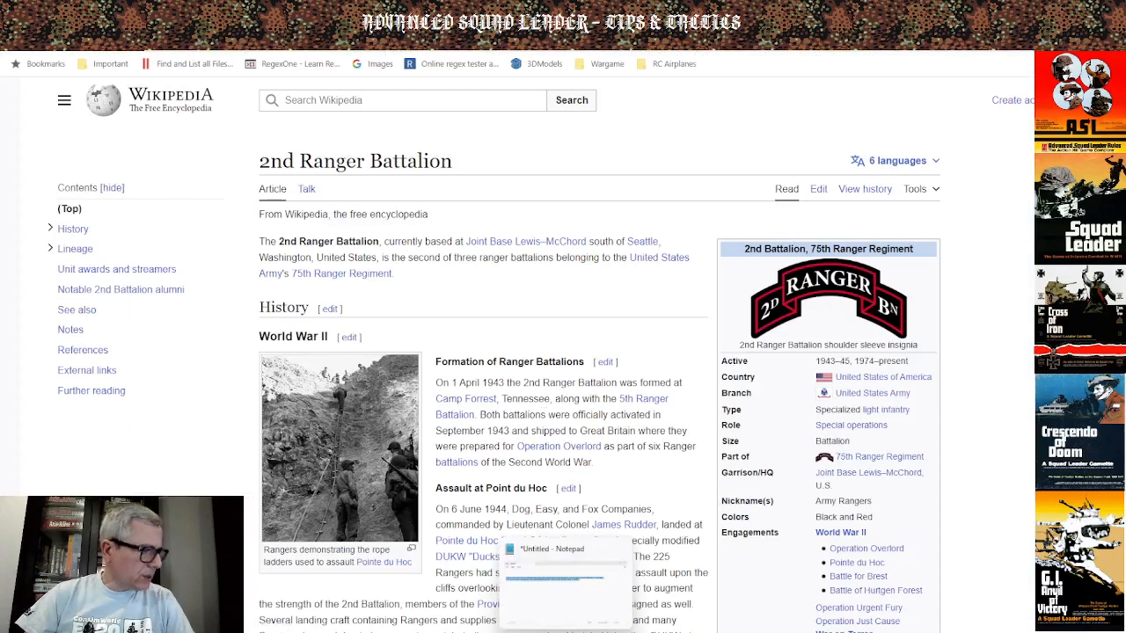
left_click(567, 632)
left_click_drag(812, 138, 544, 147)
left_click(829, 297)
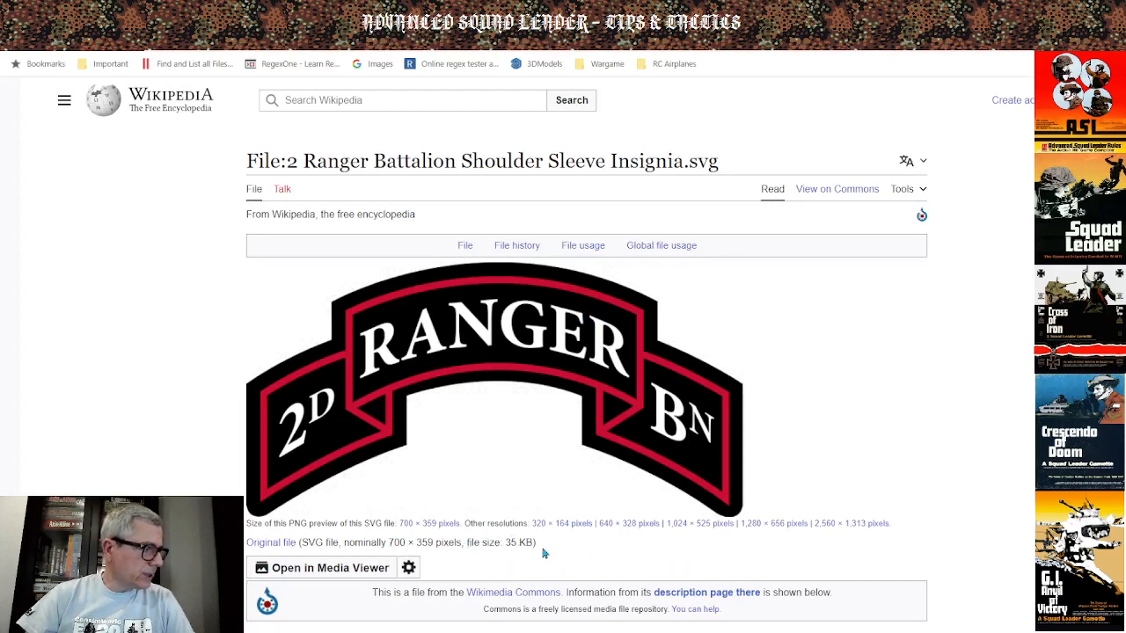
right_click(495, 349)
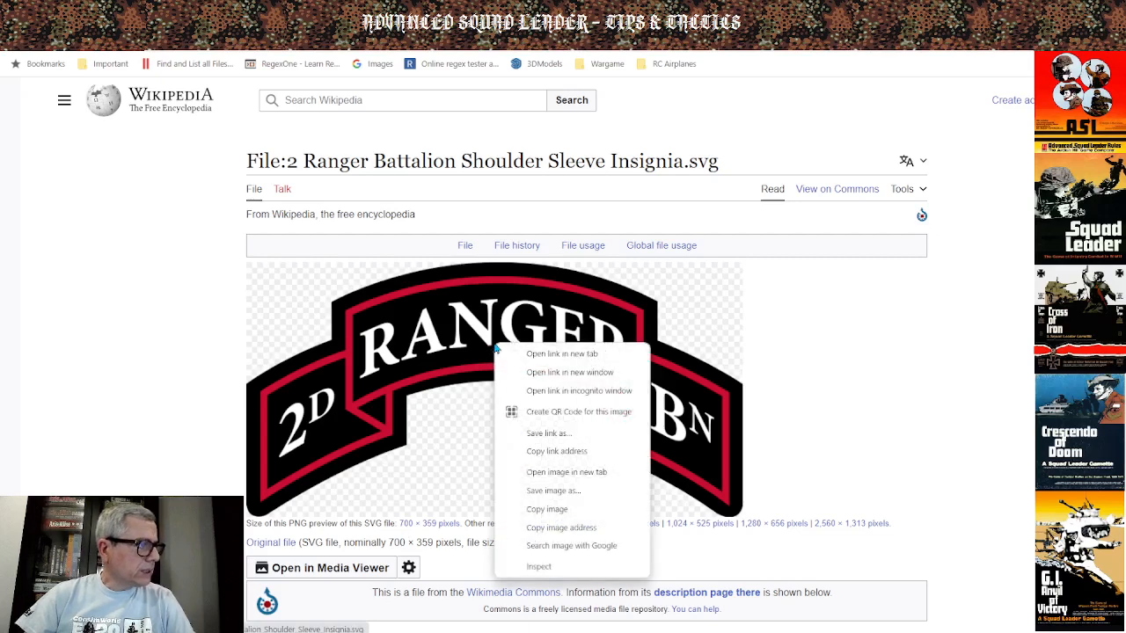
left_click(572, 528)
Switch to Notepad and replace the image URL in the HTML snippet with the copied Ranger insignia address.
key("alt+Tab")
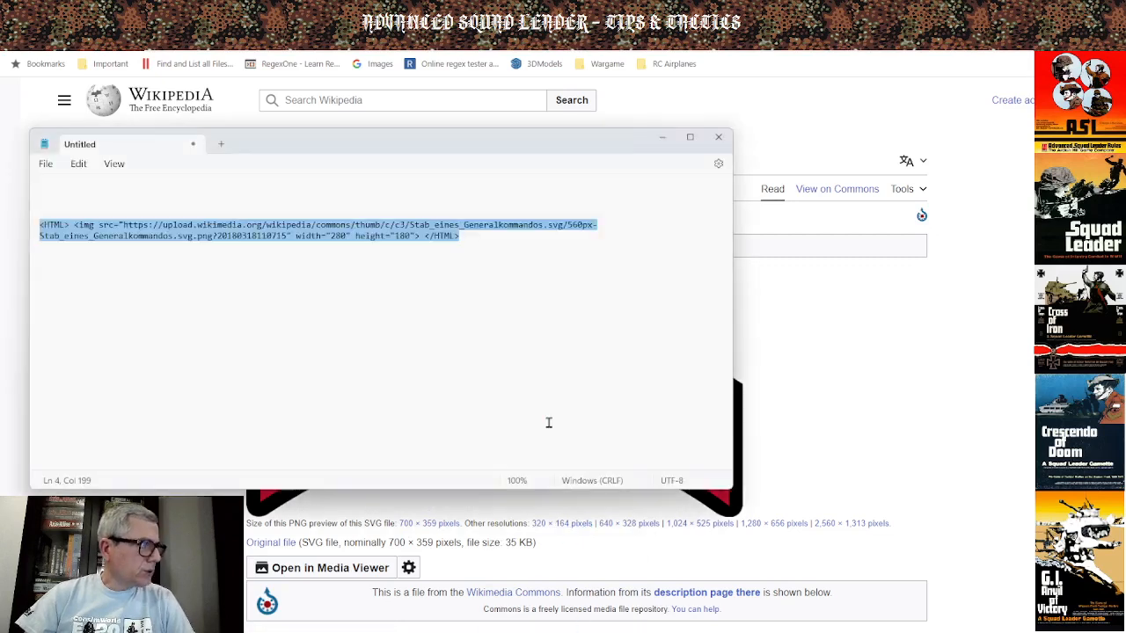
left_click_drag(431, 143, 653, 163)
left_click(588, 354)
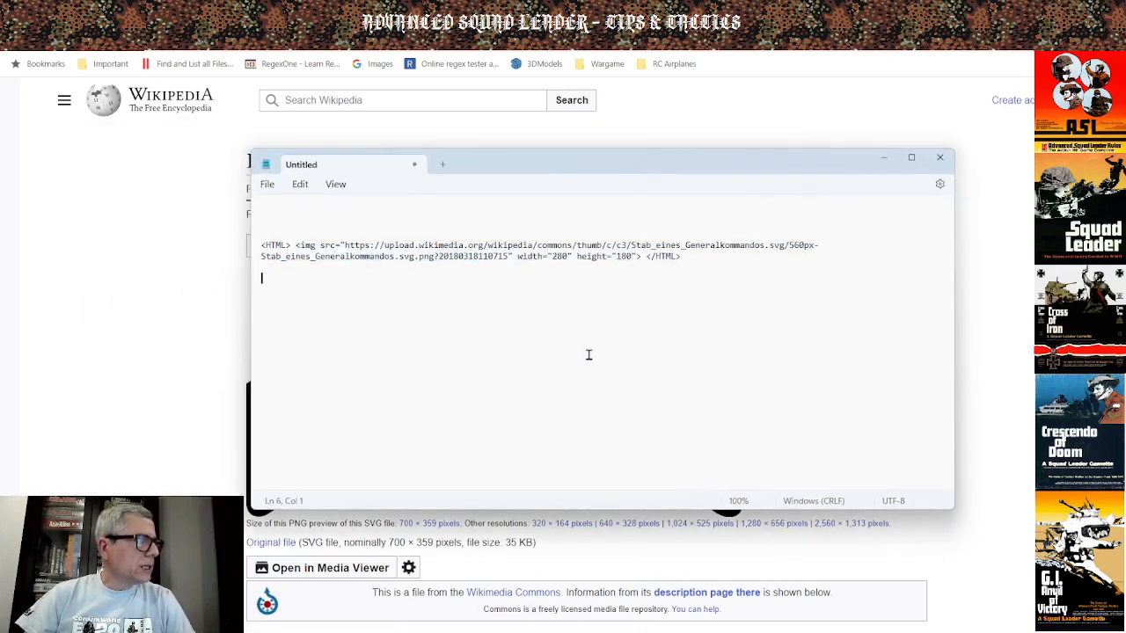
left_click_drag(509, 256, 346, 246)
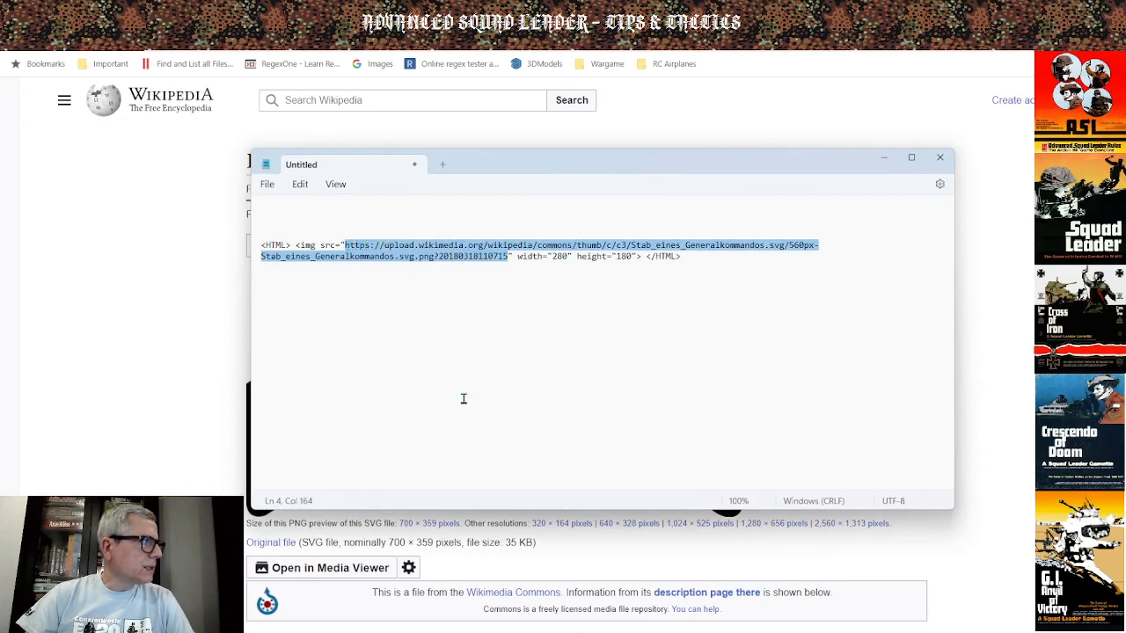
key("ctrl+v")
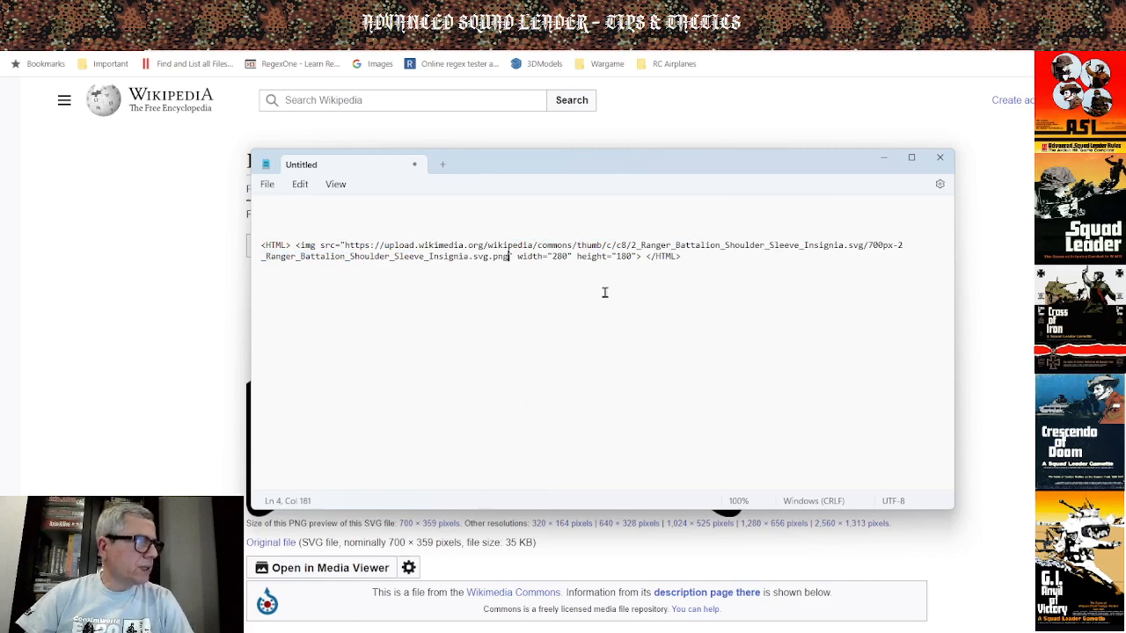
Set the image width in the HTML snippet to 350.
left_click(567, 257)
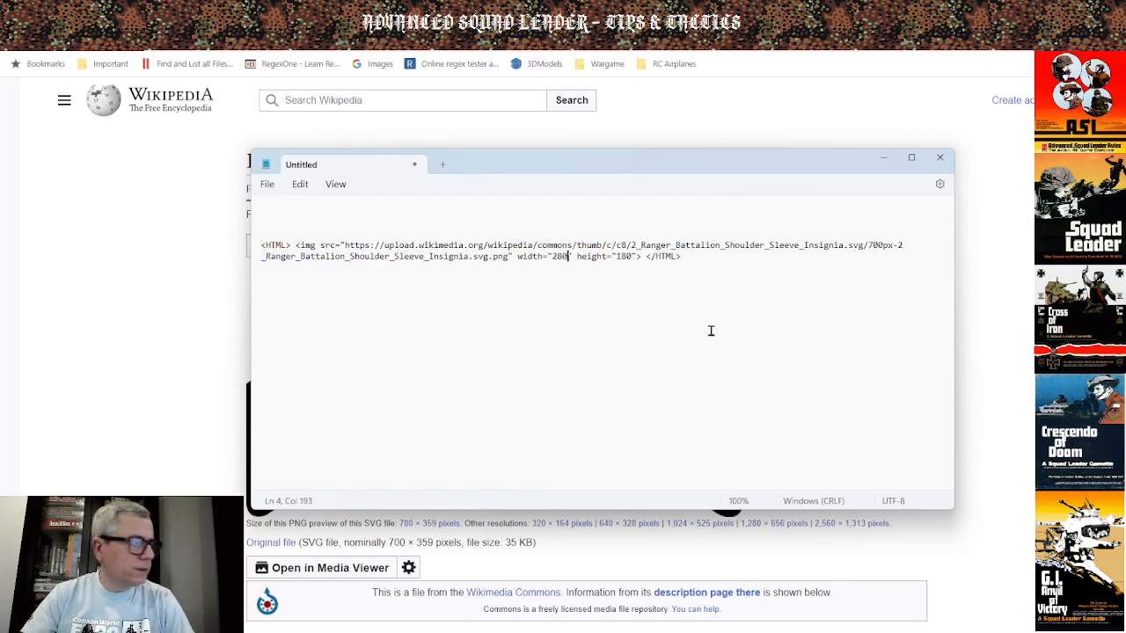
key("BackSpace")
key("BackSpace")
key("BackSpace")
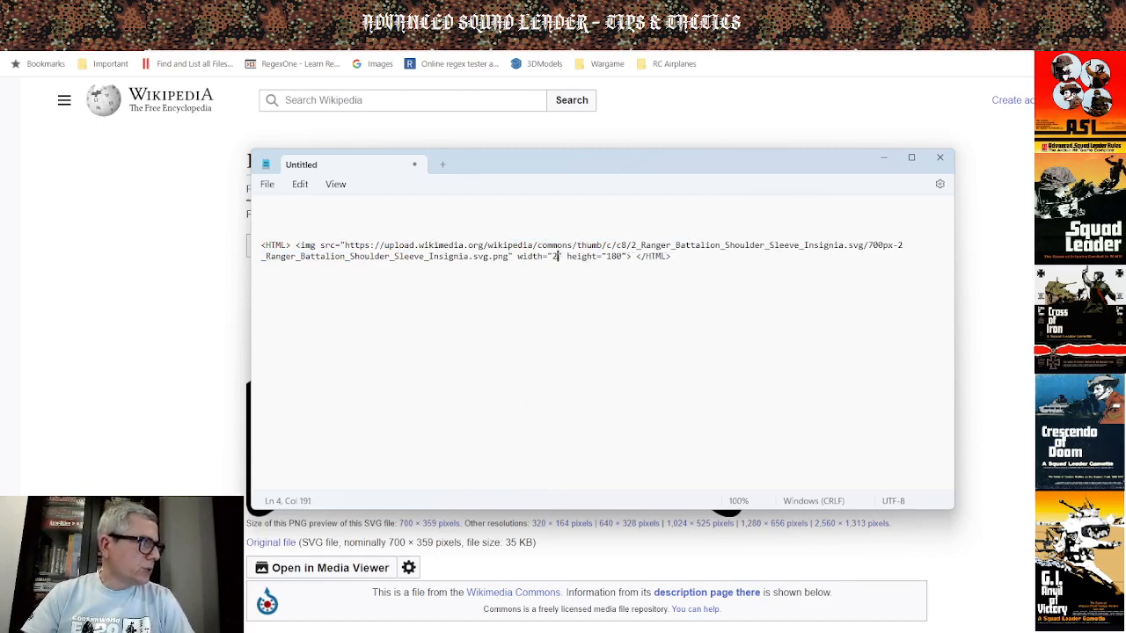
type("3")
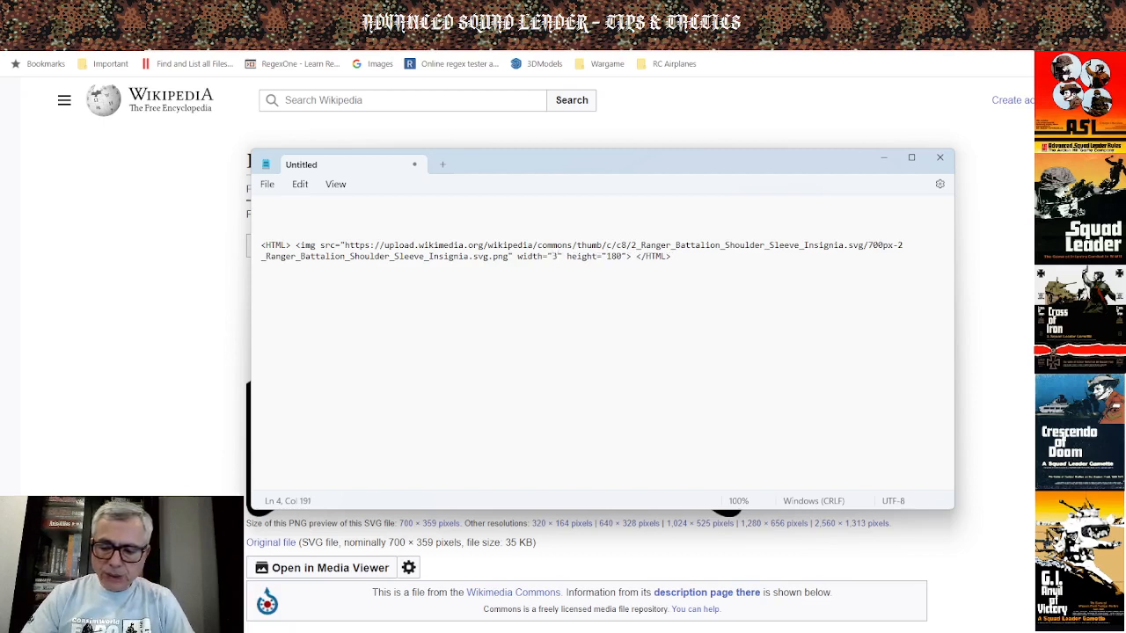
type("50")
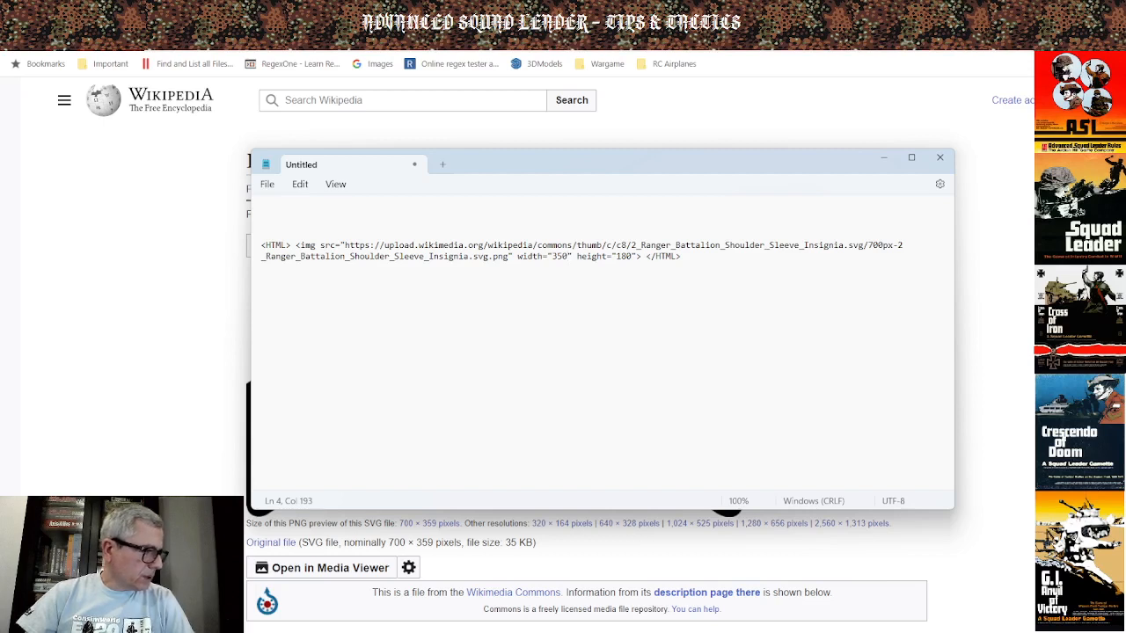
Divide 359 by 2 in Calculator to work out half the insignia's original height.
key("alt+Tab")
type("3")
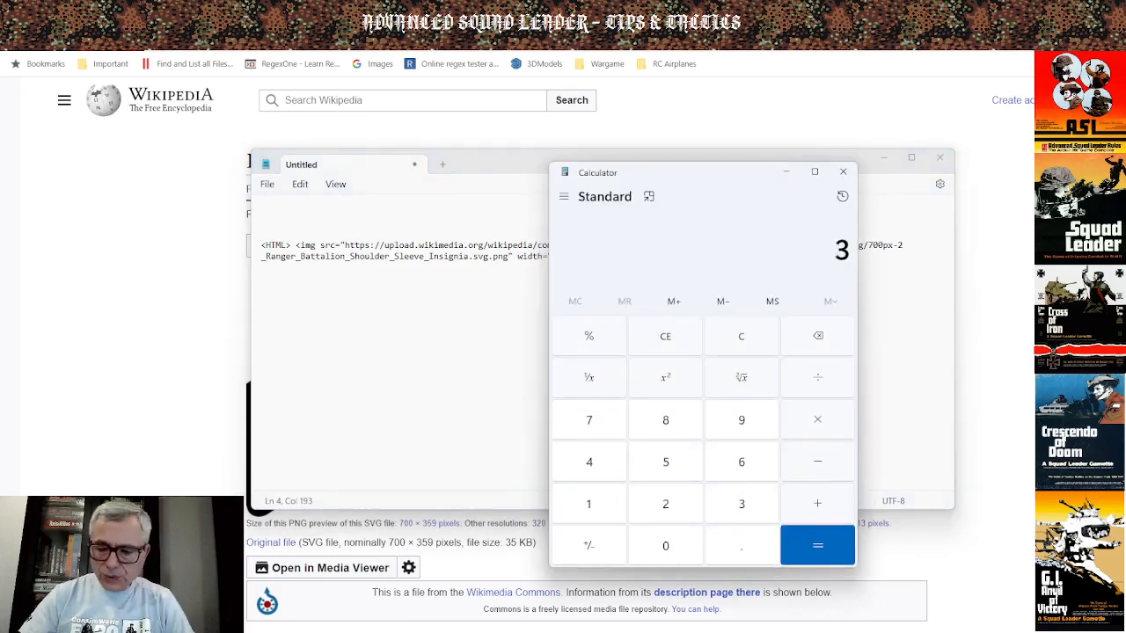
type("59/2")
key("Return")
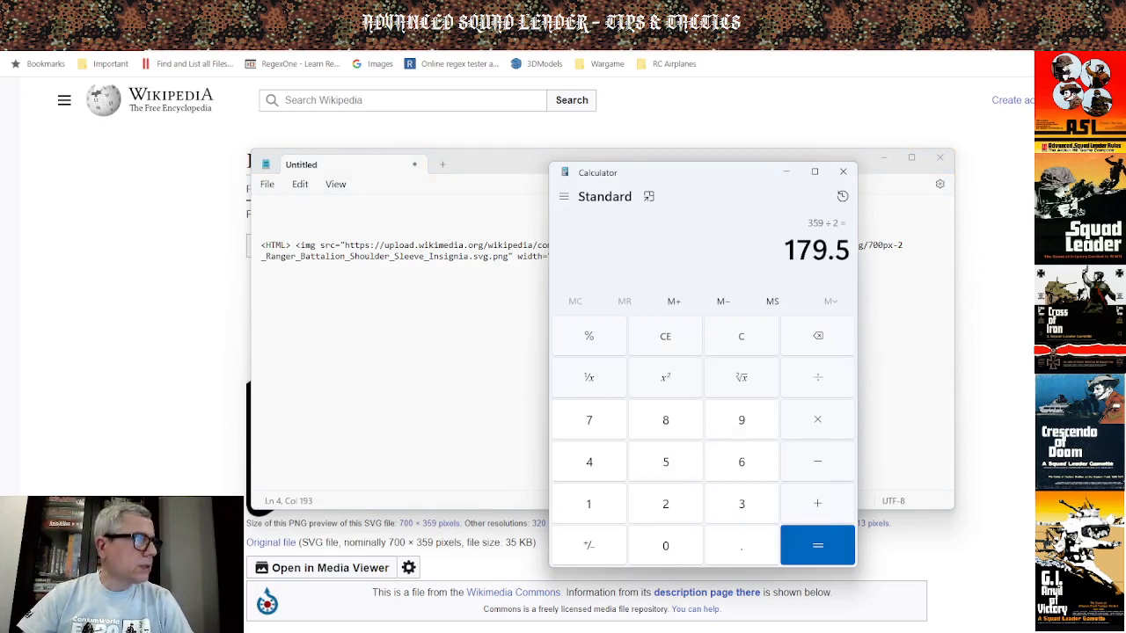
left_click(786, 172)
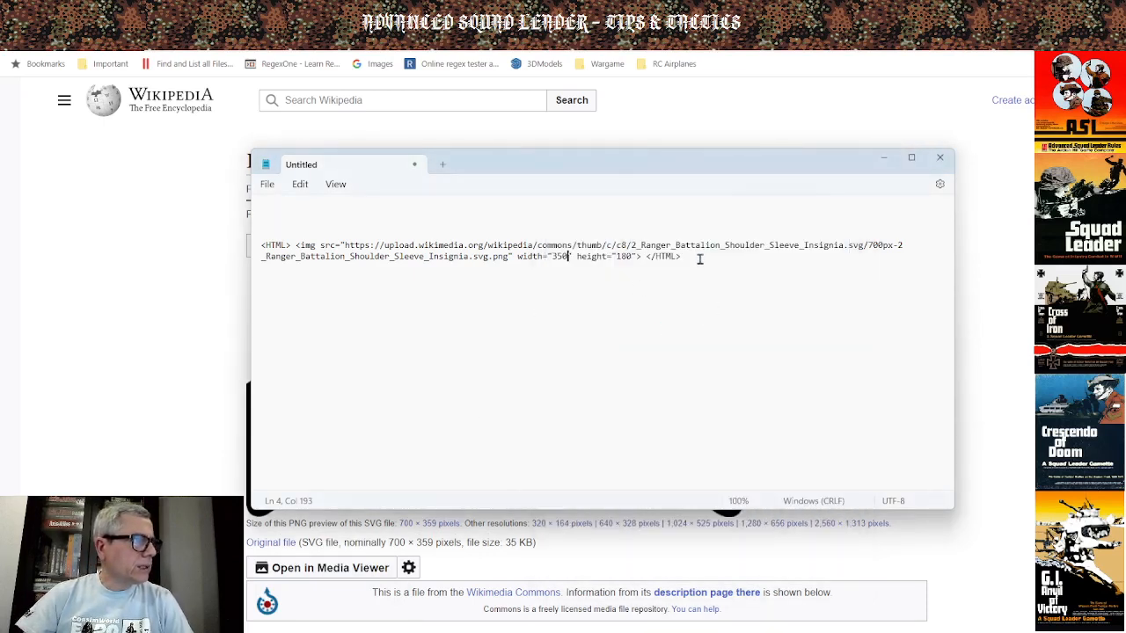
Copy the whole HTML snippet and use it as the first-line text of the placeholder label beside the American counters.
key("ctrl+a")
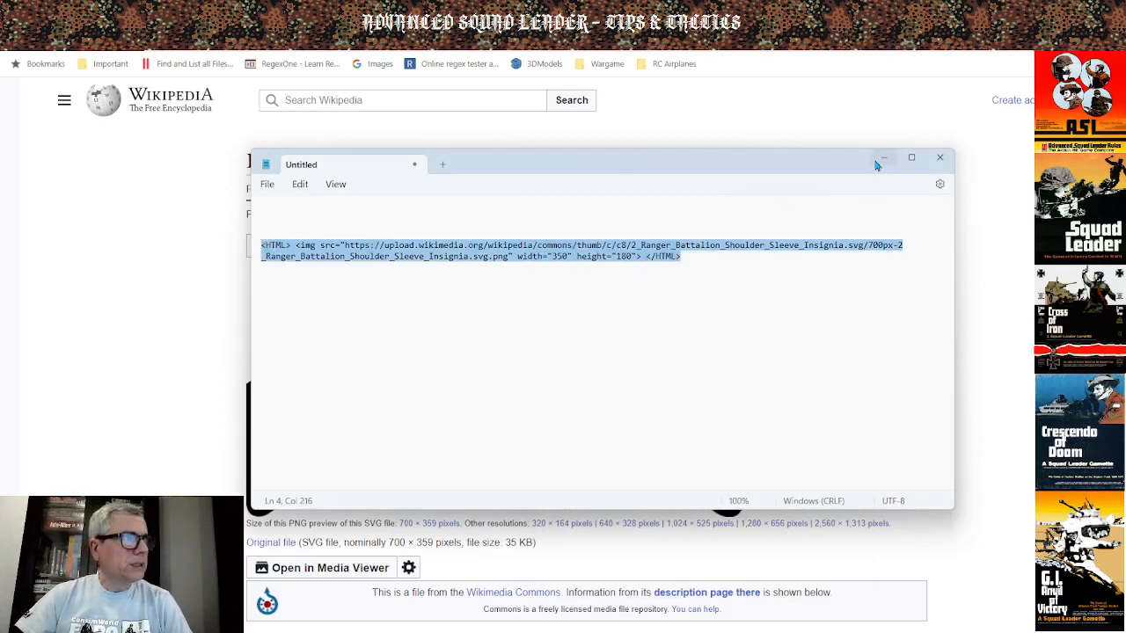
mouse_move(483, 631)
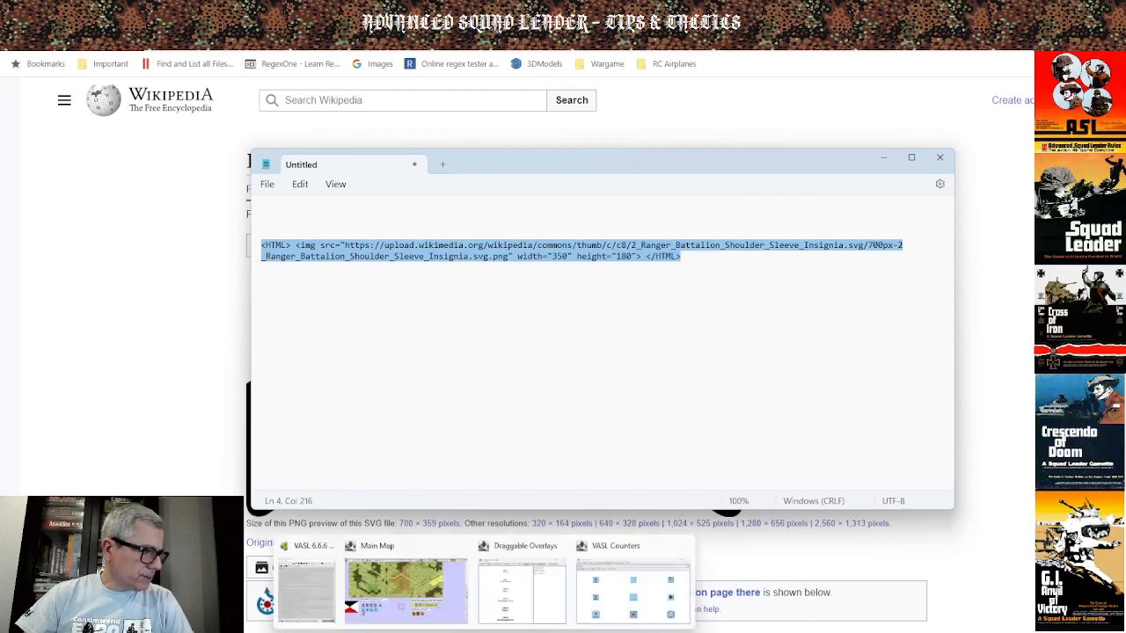
left_click(440, 603)
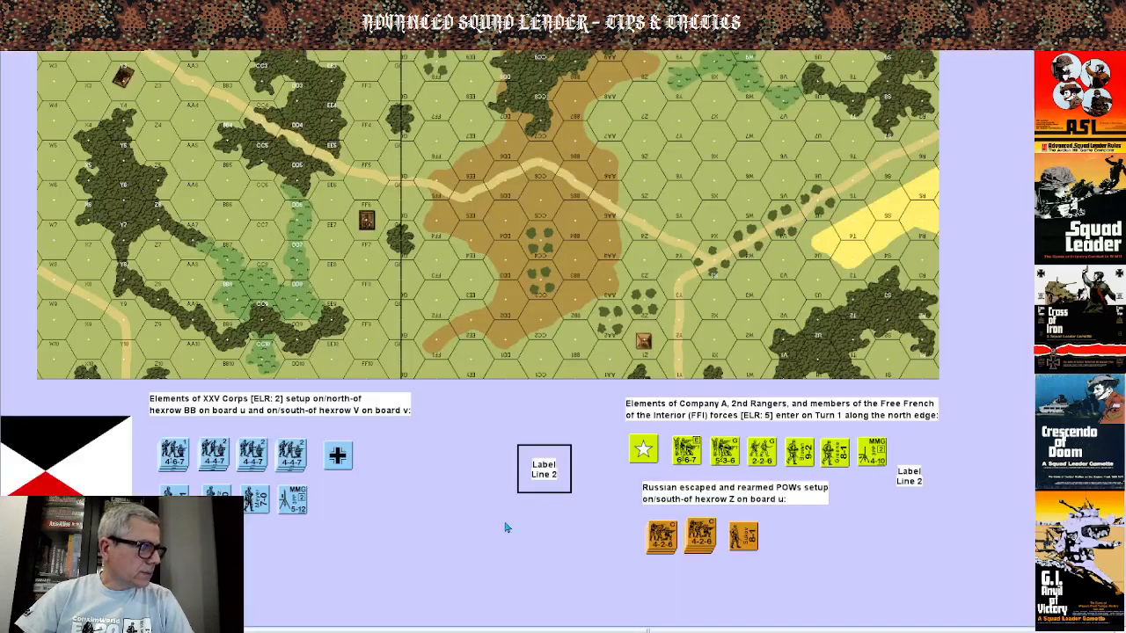
right_click(552, 477)
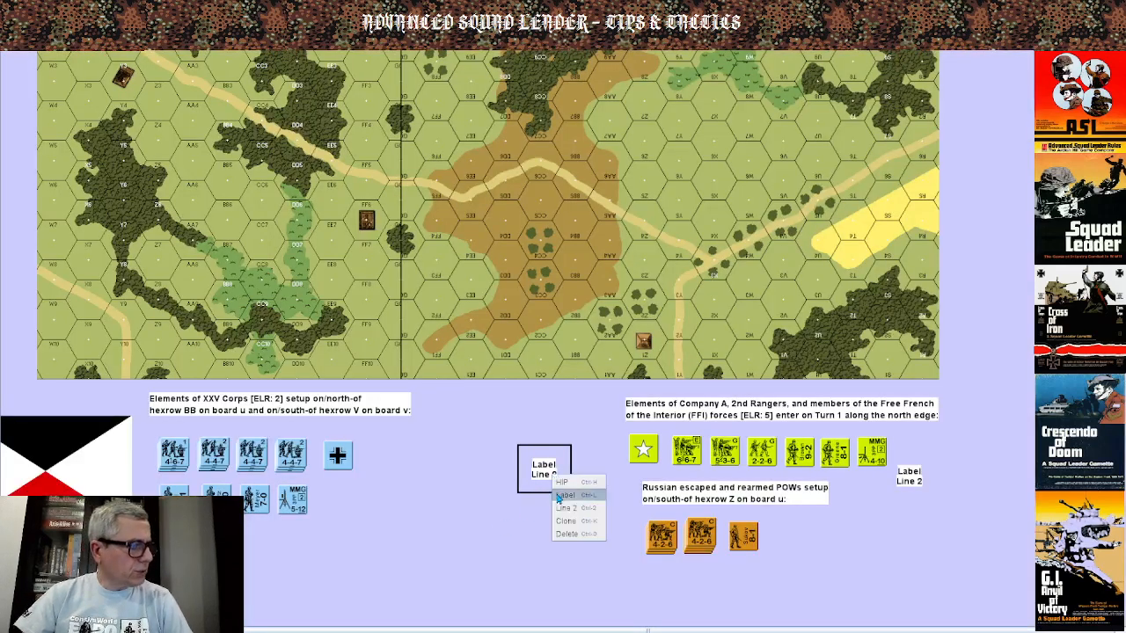
left_click(557, 498)
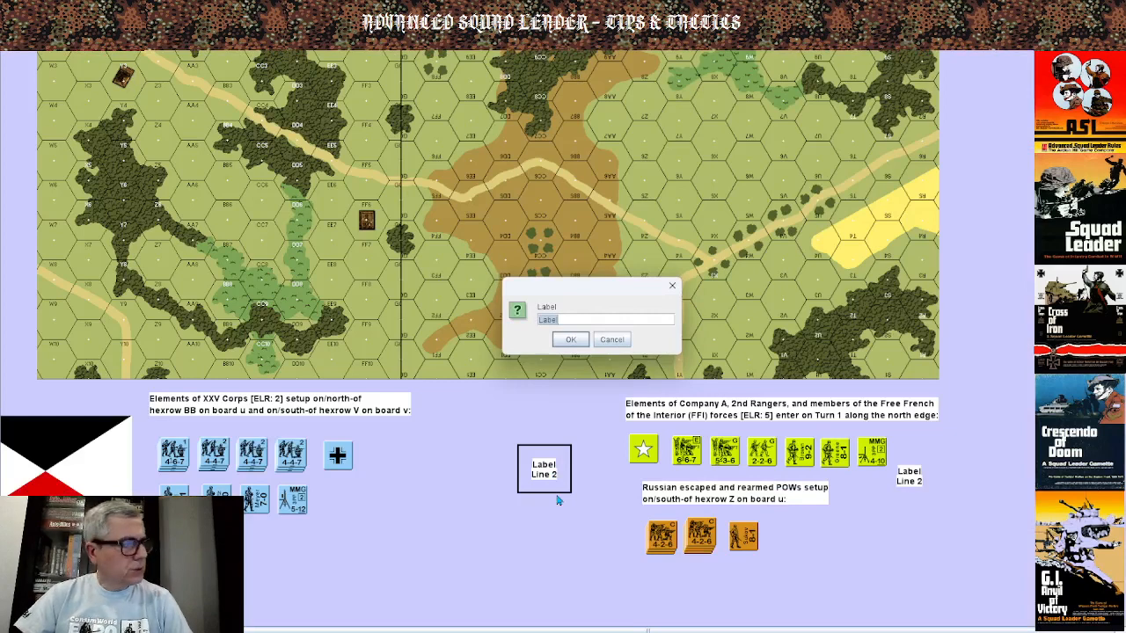
left_click(580, 342)
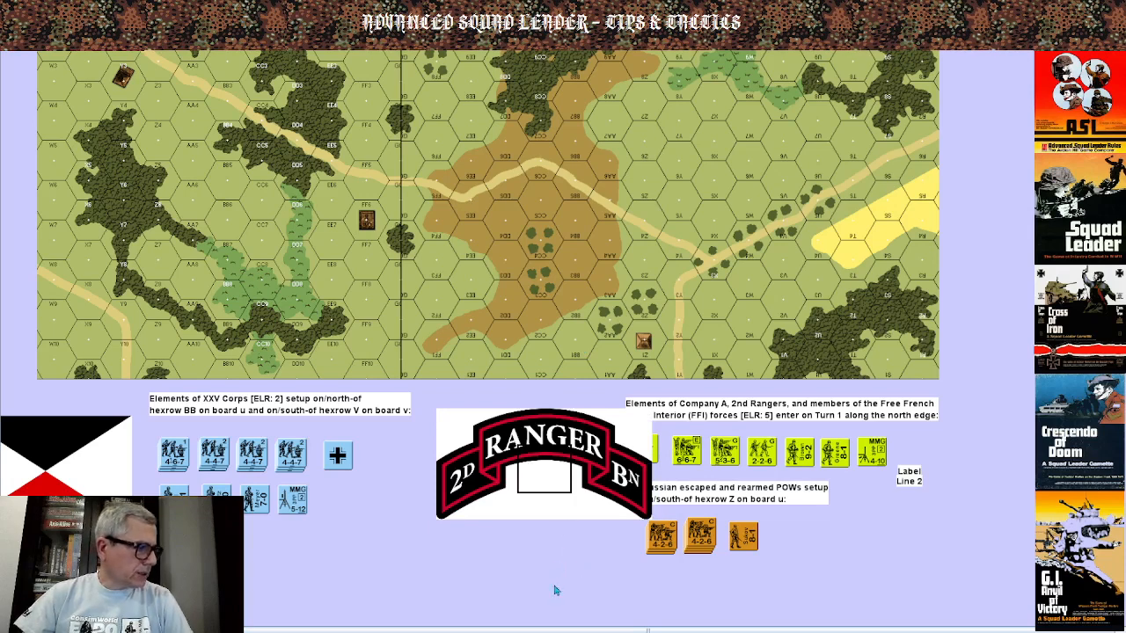
Reopen the Ranger insignia label's text, calculate 350/2 in Calculator, and set the image width to 175.
mouse_move(538, 631)
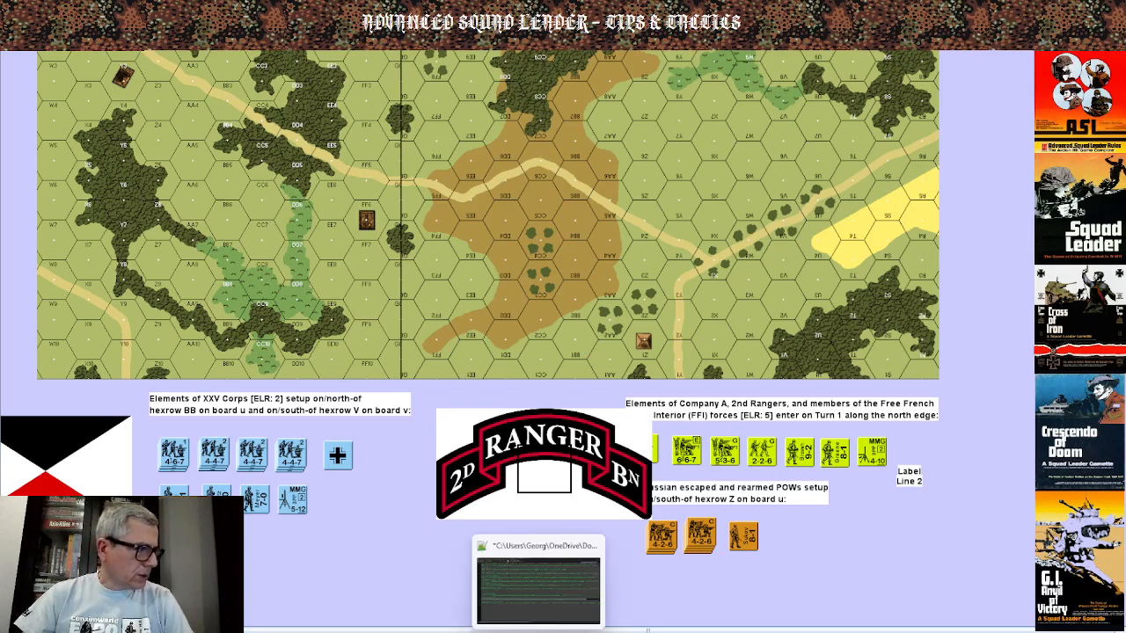
right_click(543, 481)
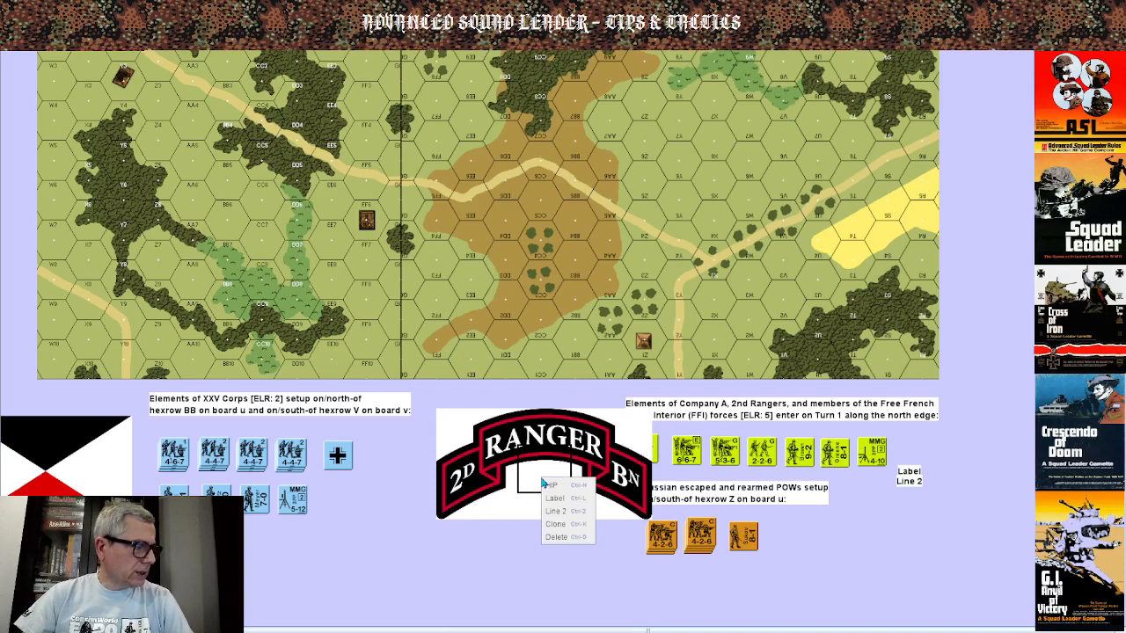
left_click(591, 498)
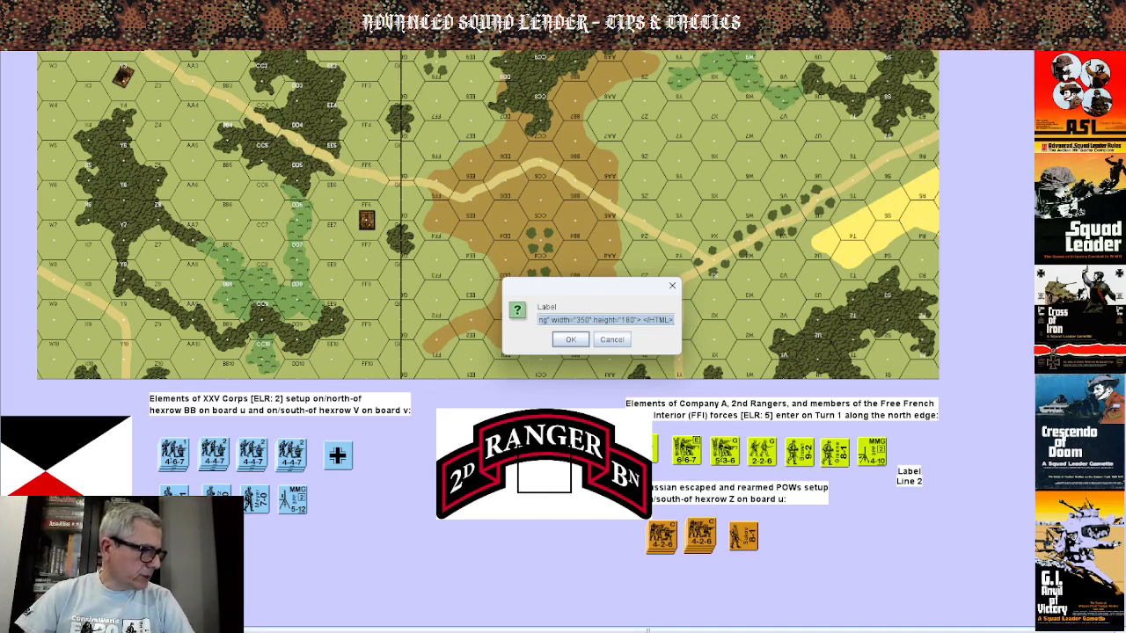
left_click(647, 630)
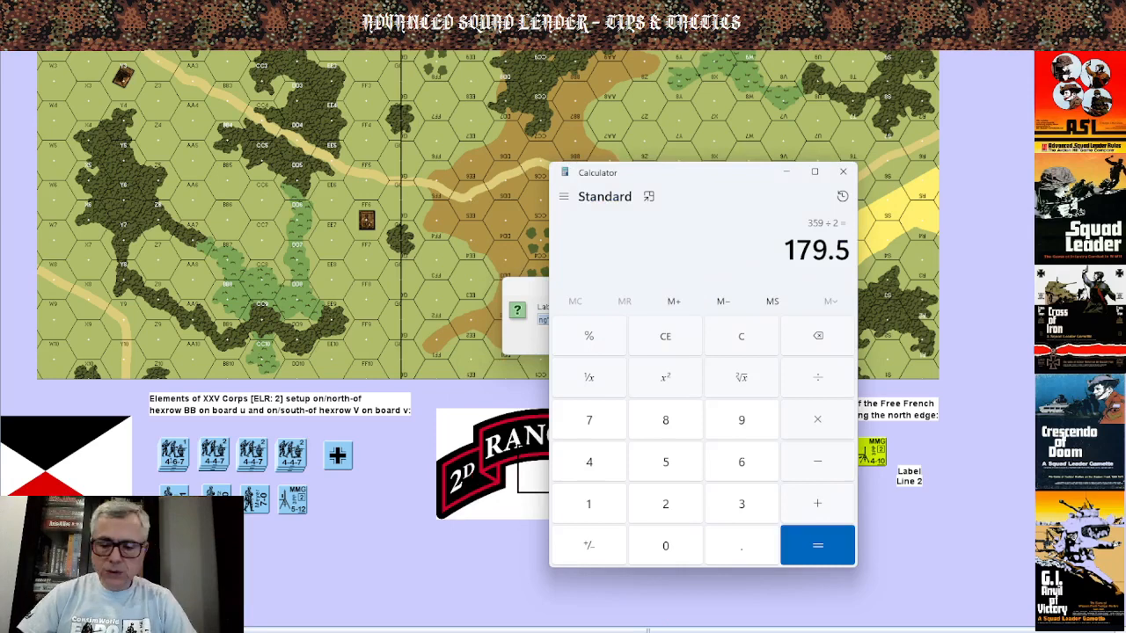
type("350")
key("Return")
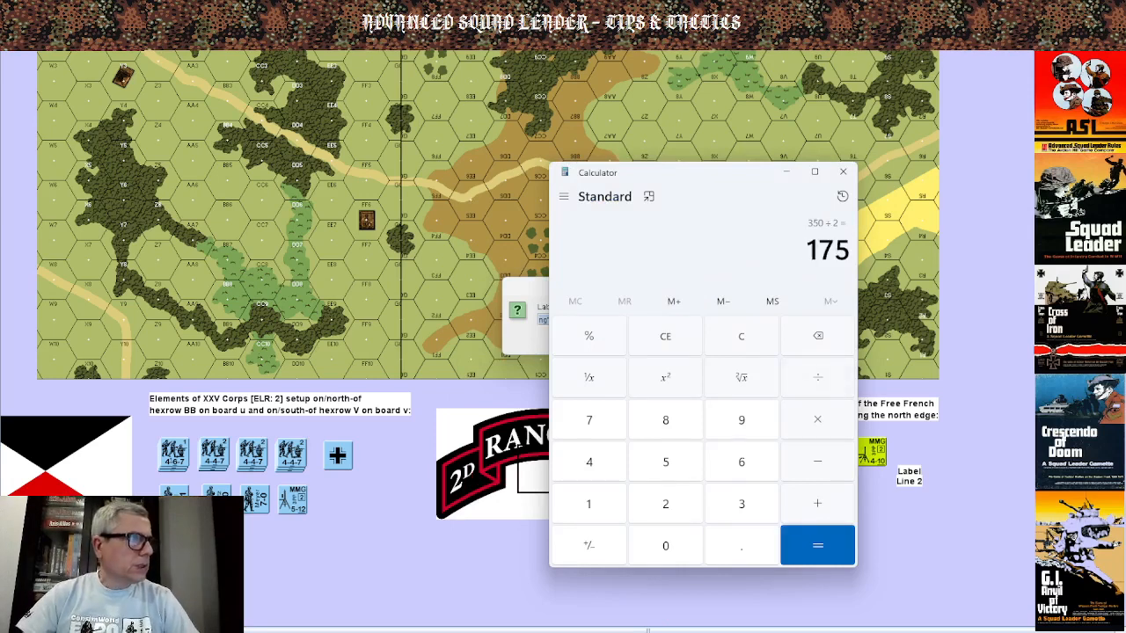
left_click(785, 171)
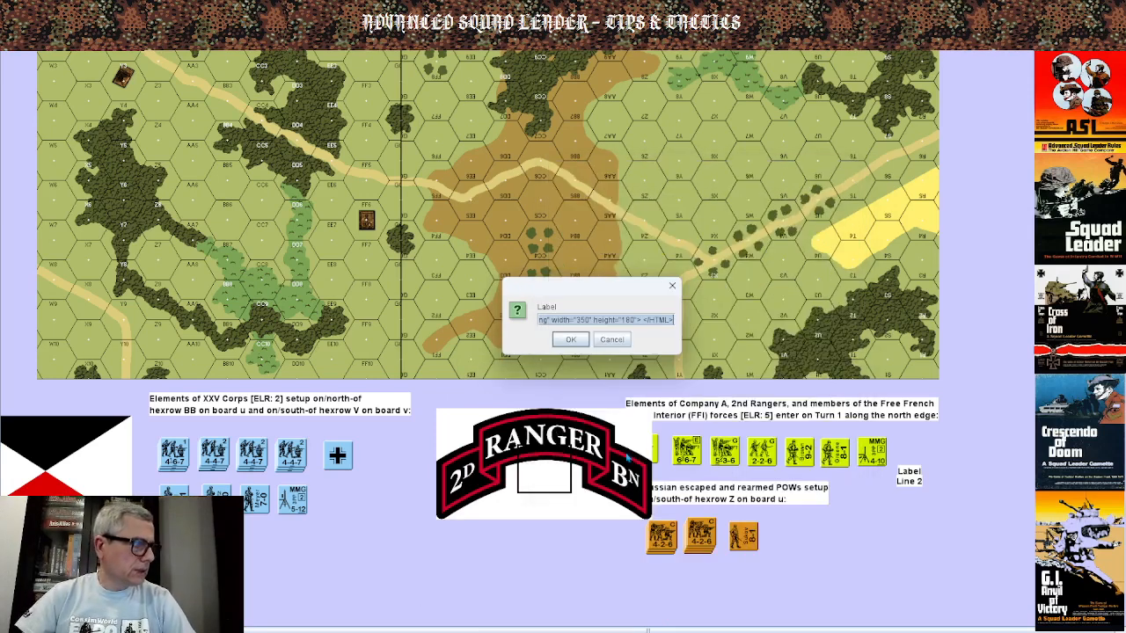
left_click(587, 320)
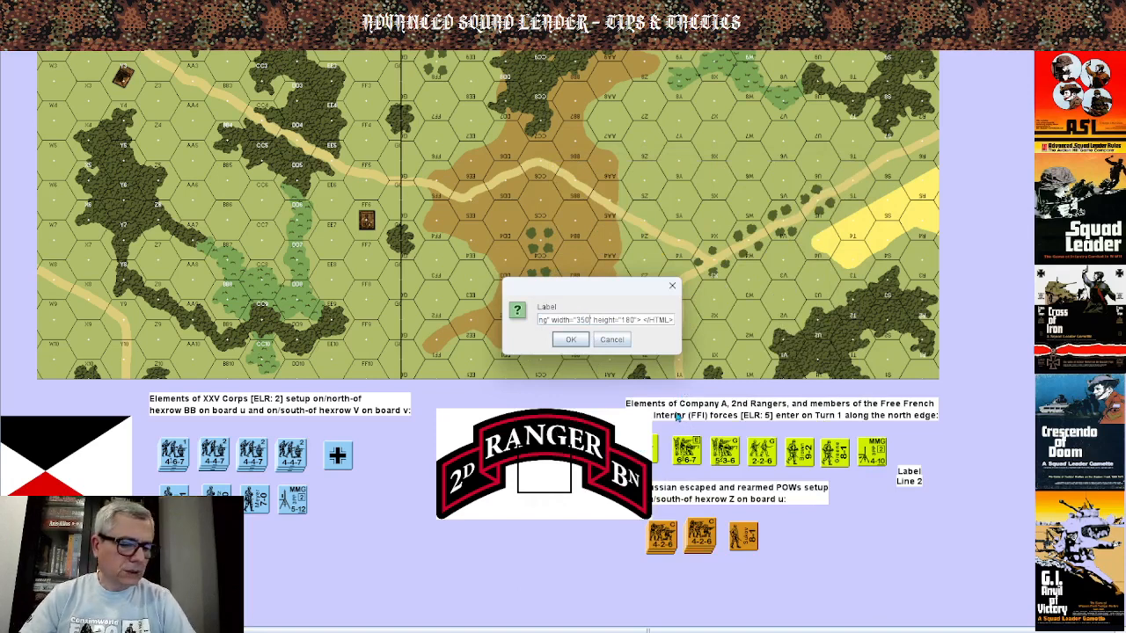
type("175")
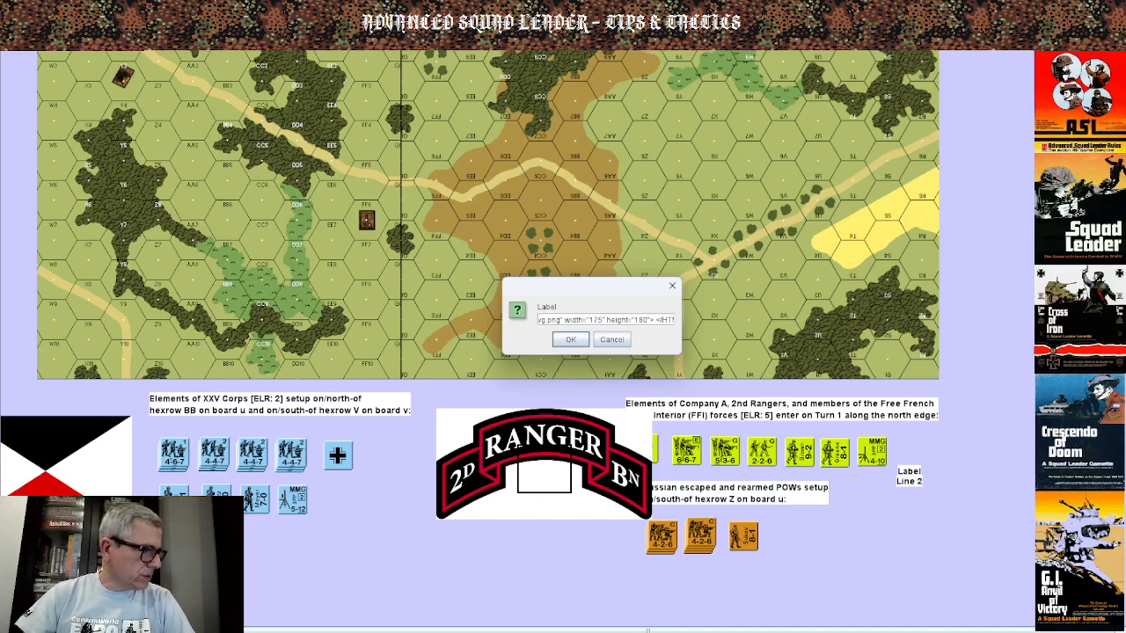
Divide 180 by 2 in Calculator to work out half the Ranger insignia's height, and return to the label text.
key("alt+Tab")
type("180/2")
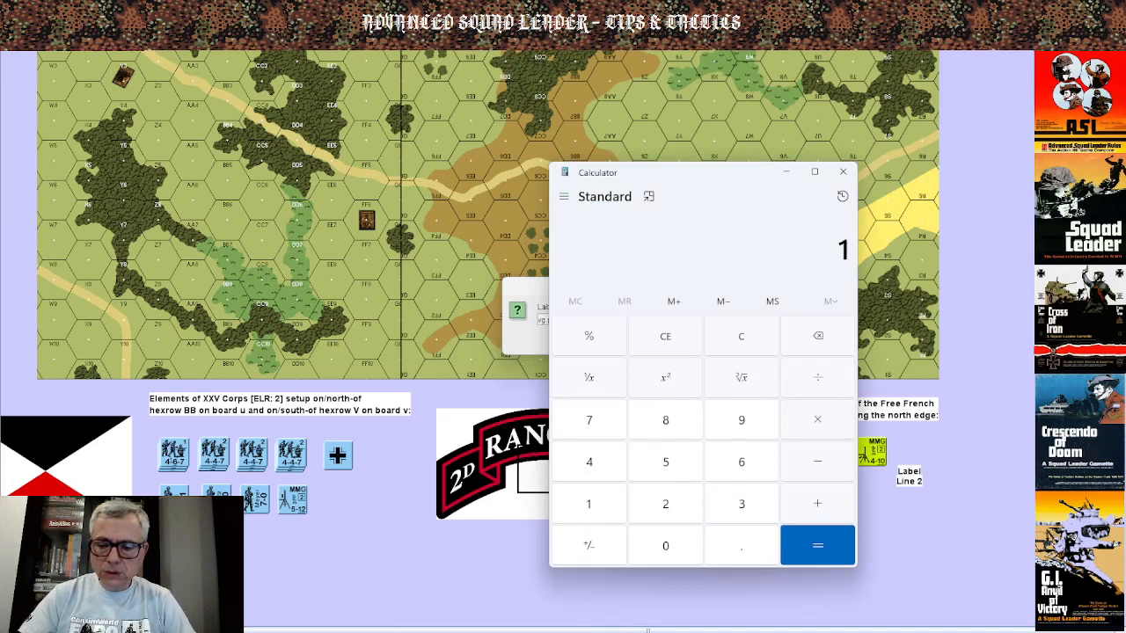
key("Return")
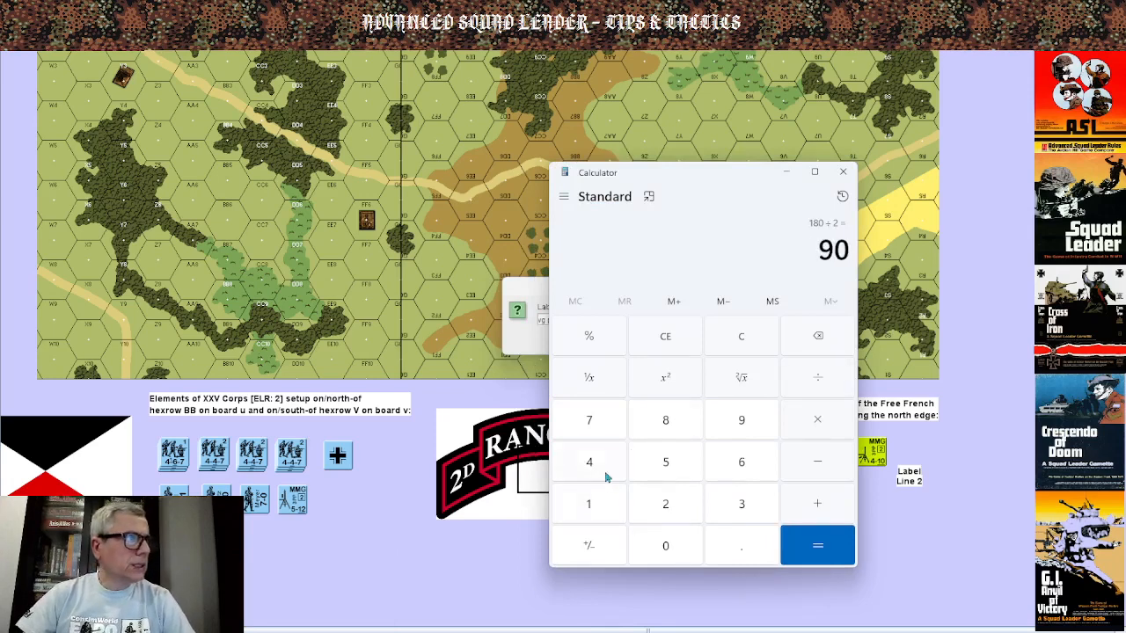
left_click(785, 172)
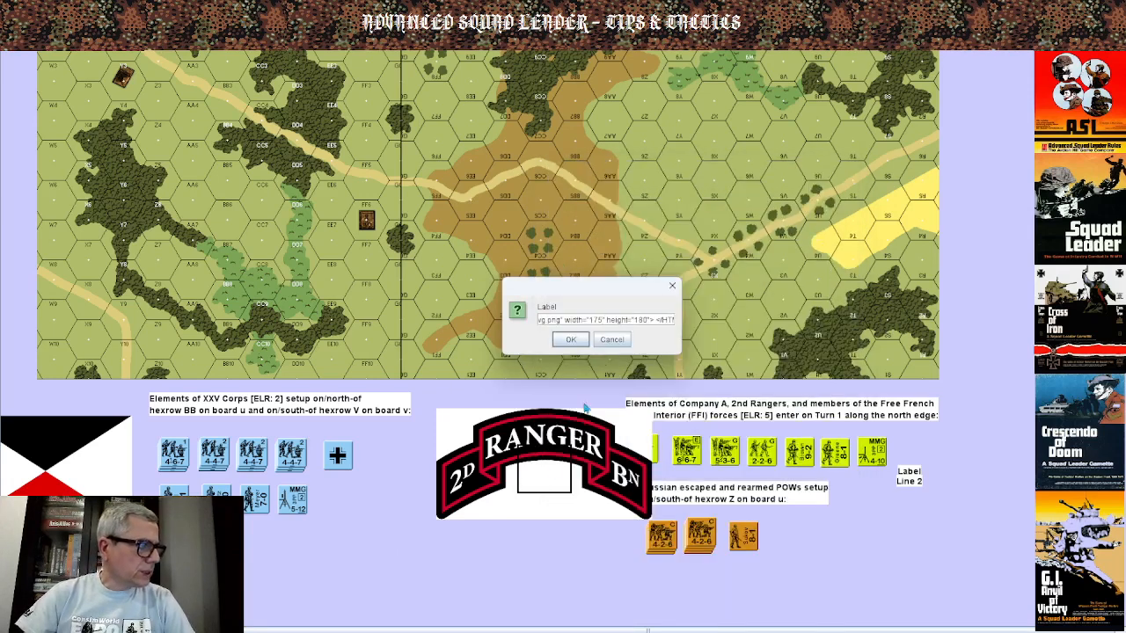
Set the image height in the Ranger insignia label's HTML to 90 and apply the label text.
key("Home")
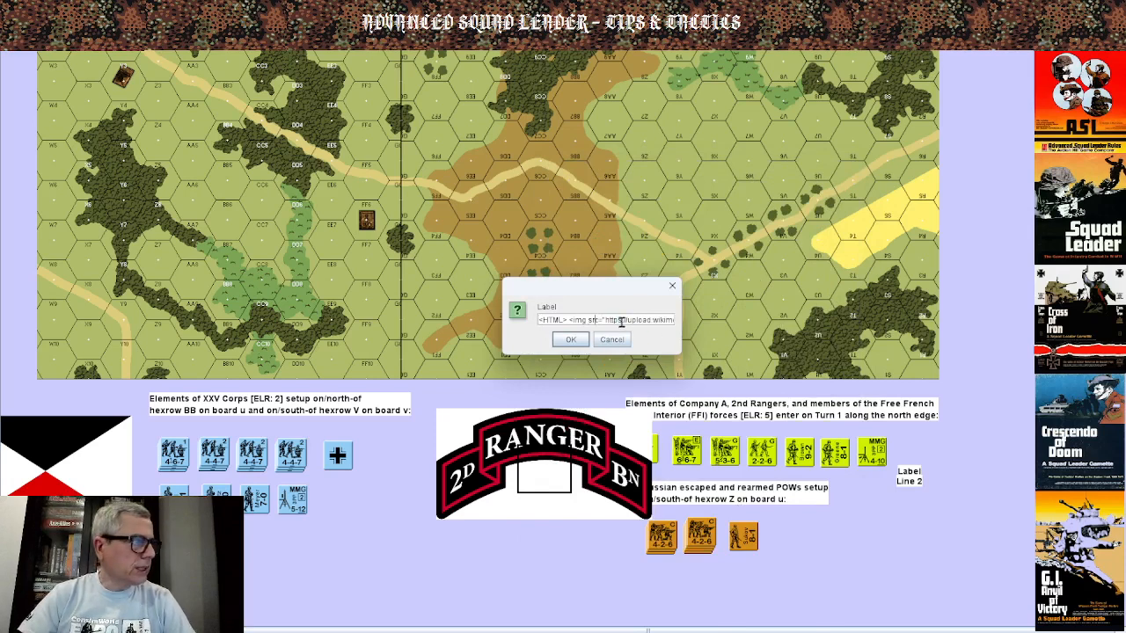
key("Right")
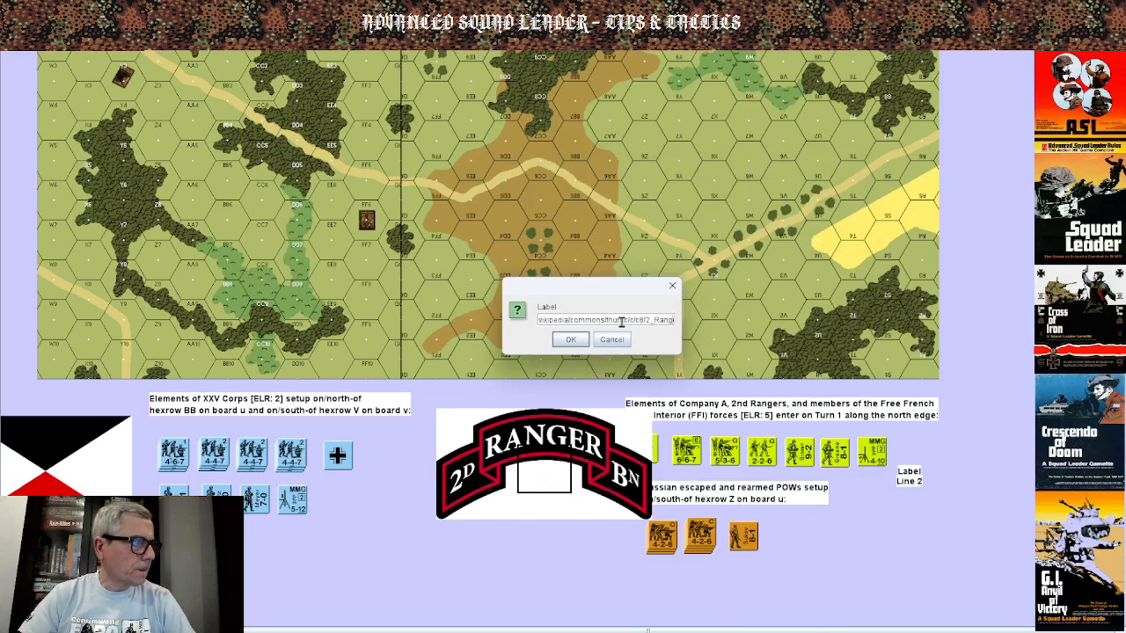
key("Right")
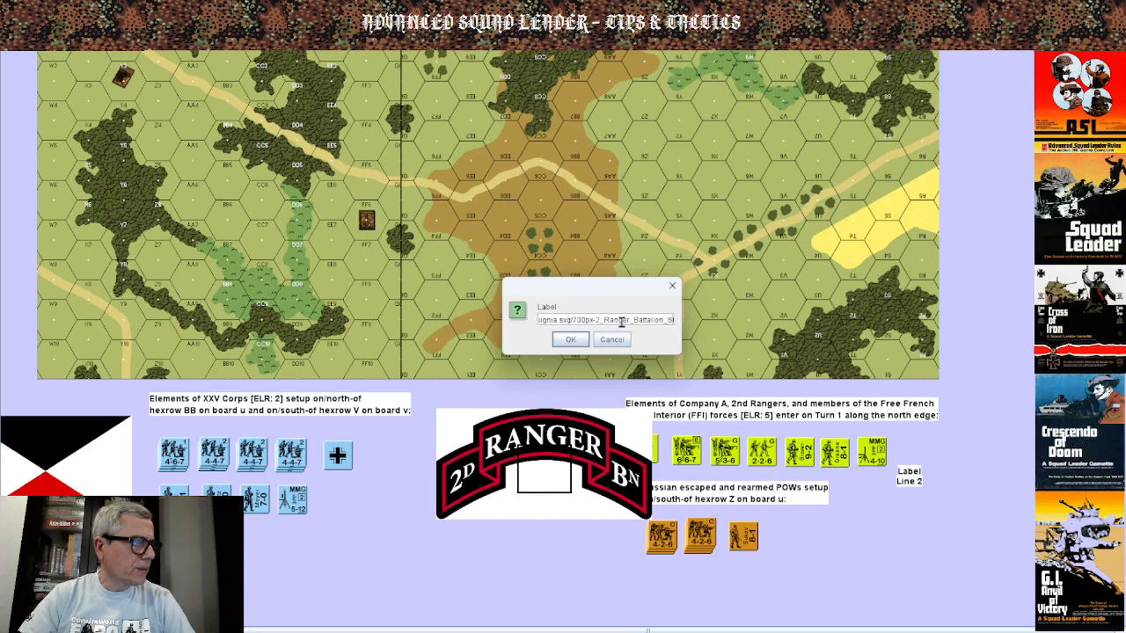
key("Right")
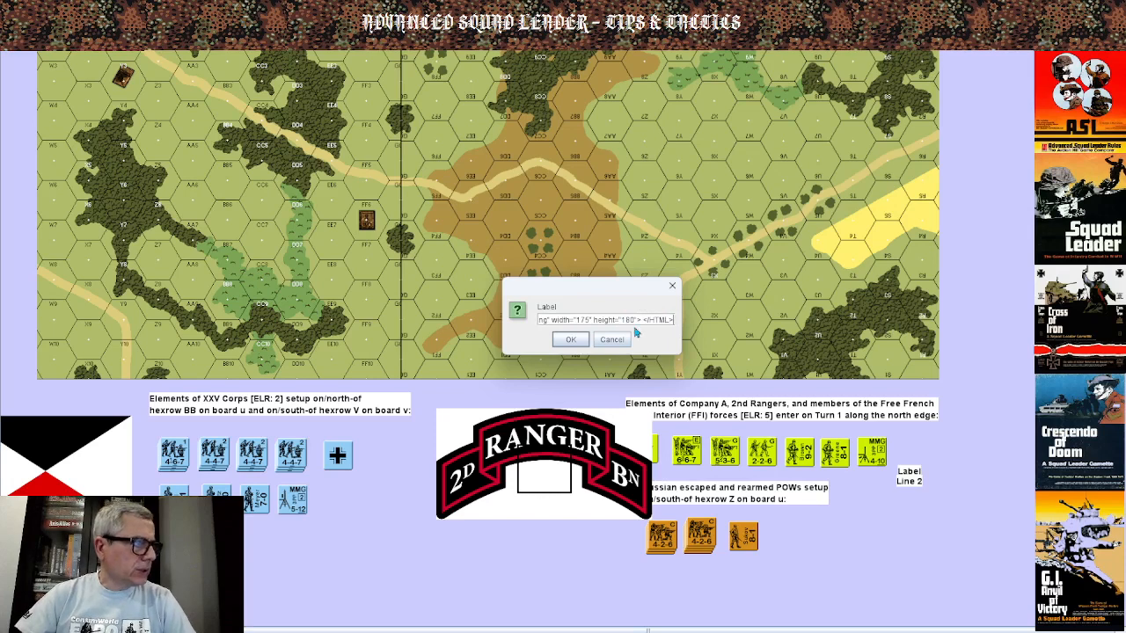
left_click(631, 323)
key("BackSpace")
key("BackSpace")
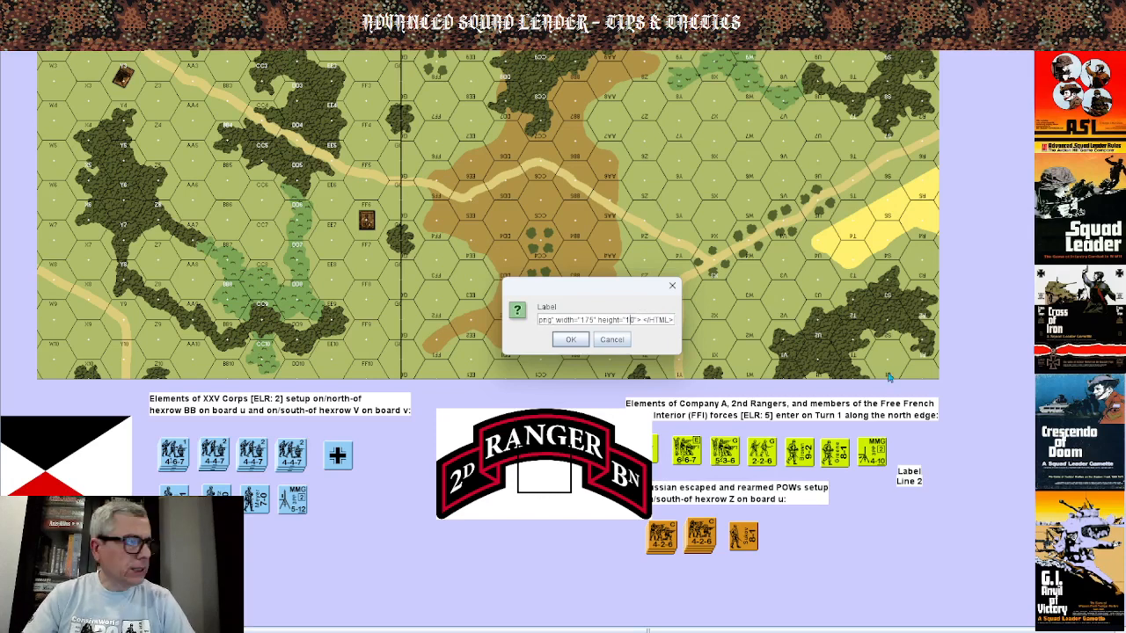
type("9")
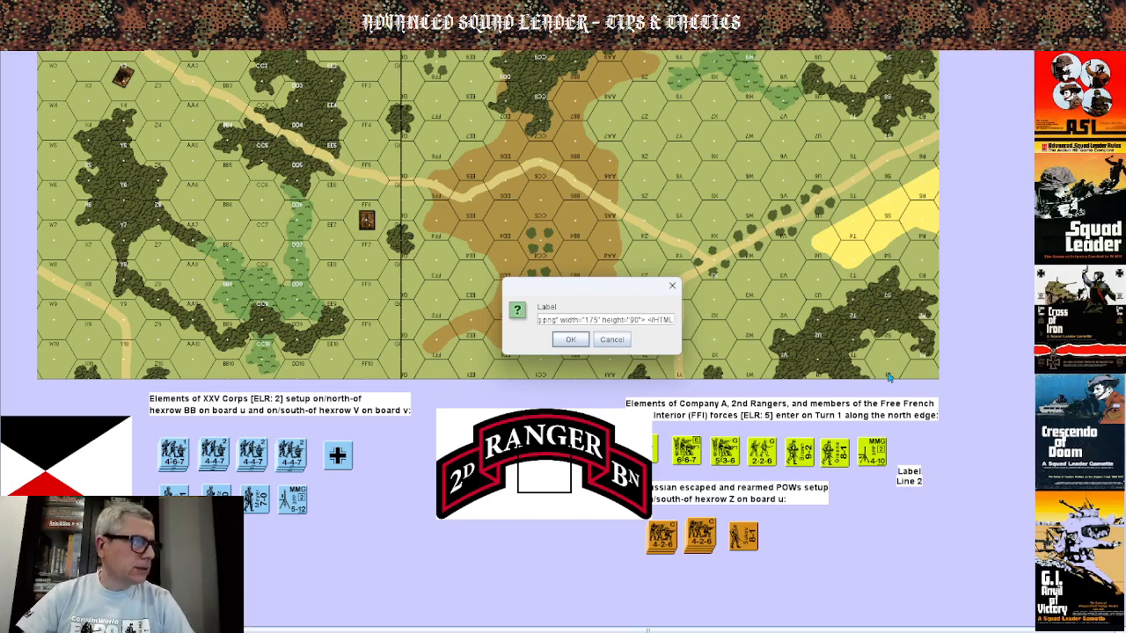
left_click(570, 339)
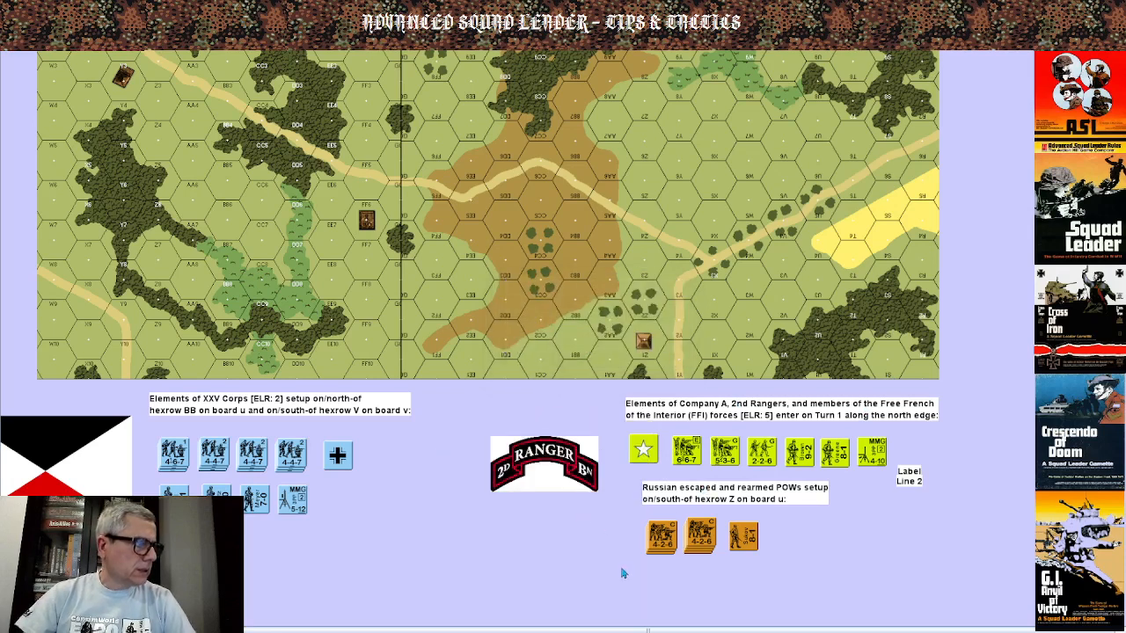
Move the Ranger insignia up to line up beside the American setup label, and deselect it.
left_click(556, 467)
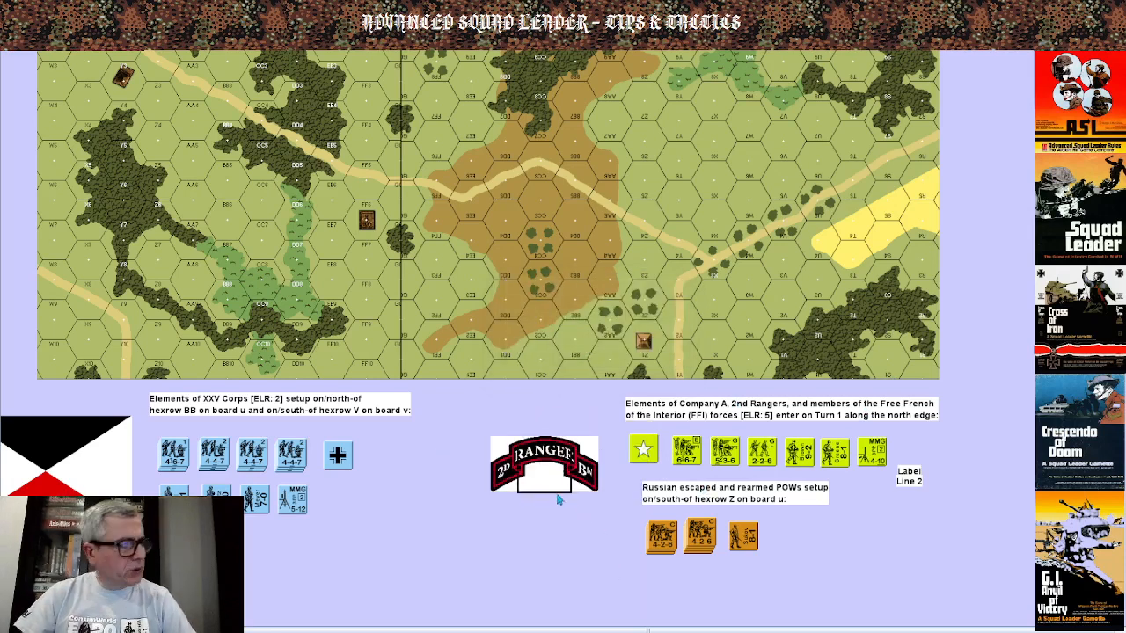
left_click_drag(544, 463, 552, 429)
left_click(556, 509)
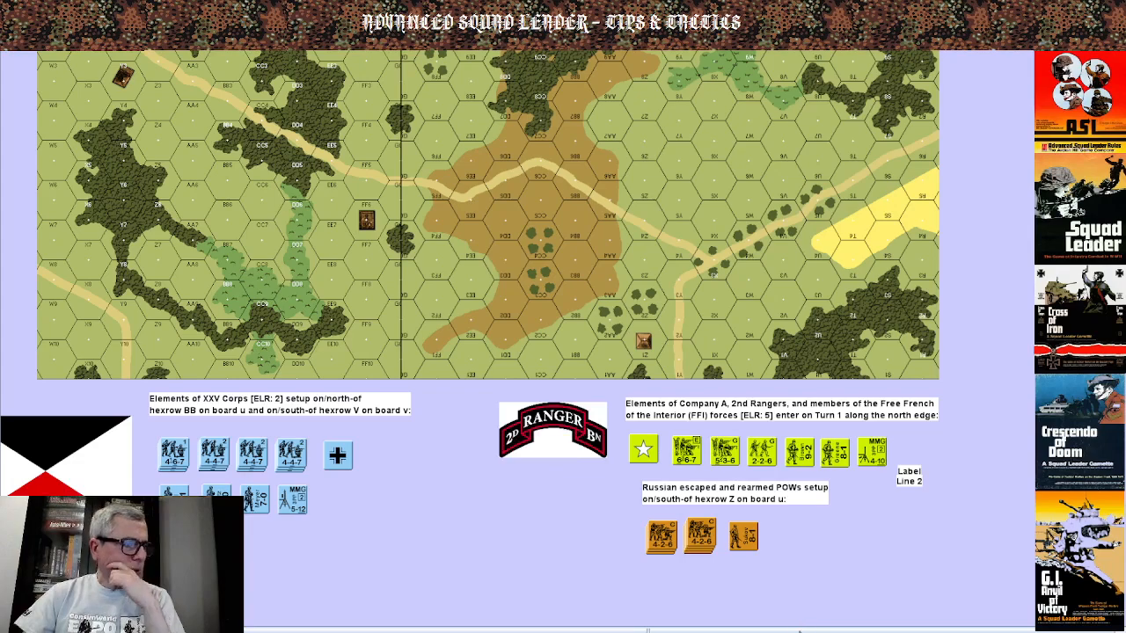
Look over the map and both sides' counters, labels and insignia below it.
left_click_drag(802, 627, 697, 626)
scroll(697, 626, "up", 3)
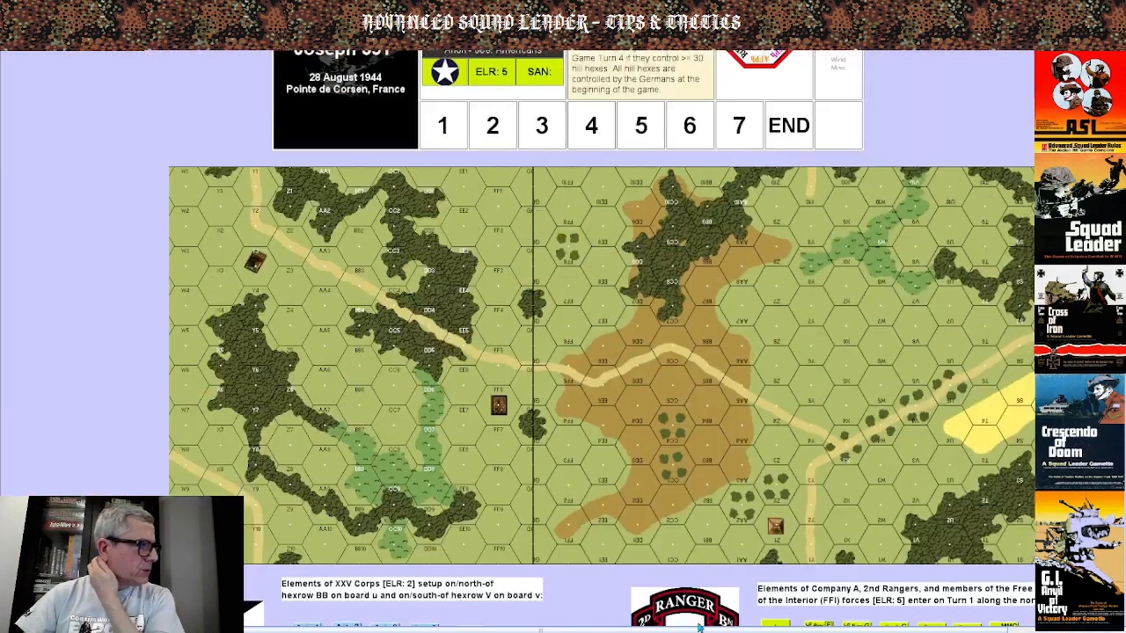
scroll(697, 626, "down", 3)
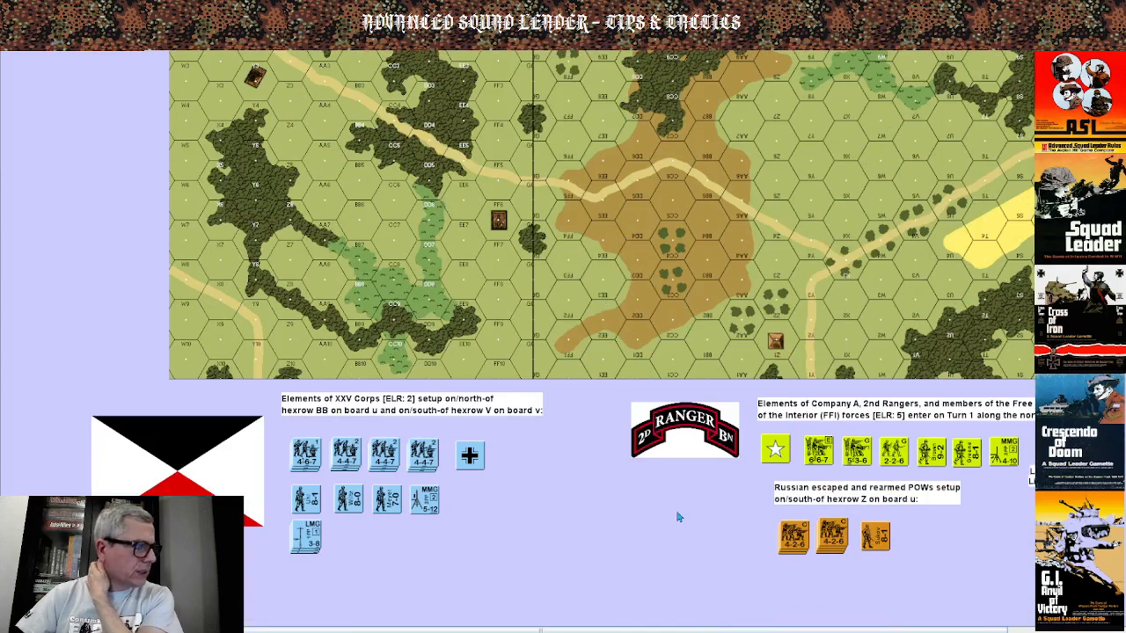
scroll(676, 519, "up", 1)
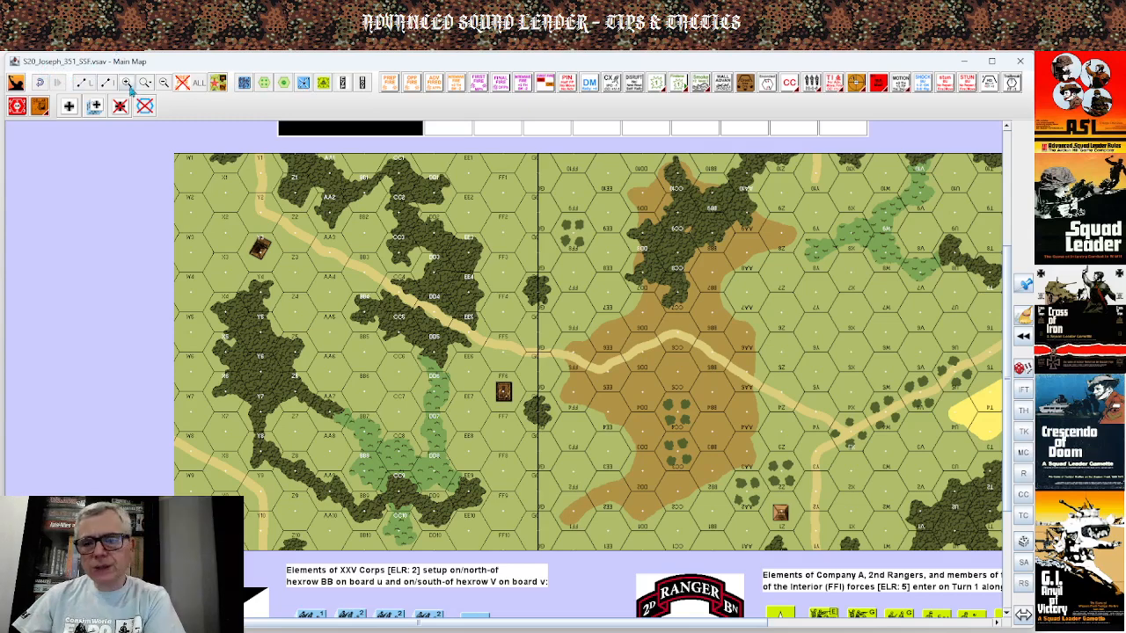
scroll(179, 204, "down", 4)
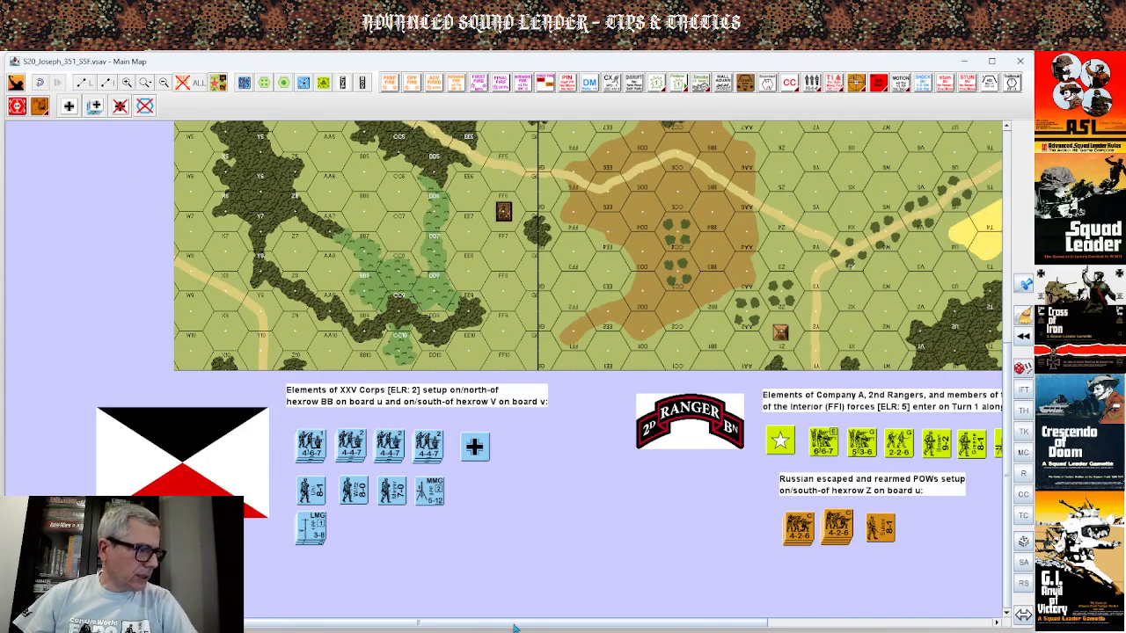
left_click_drag(515, 627, 739, 627)
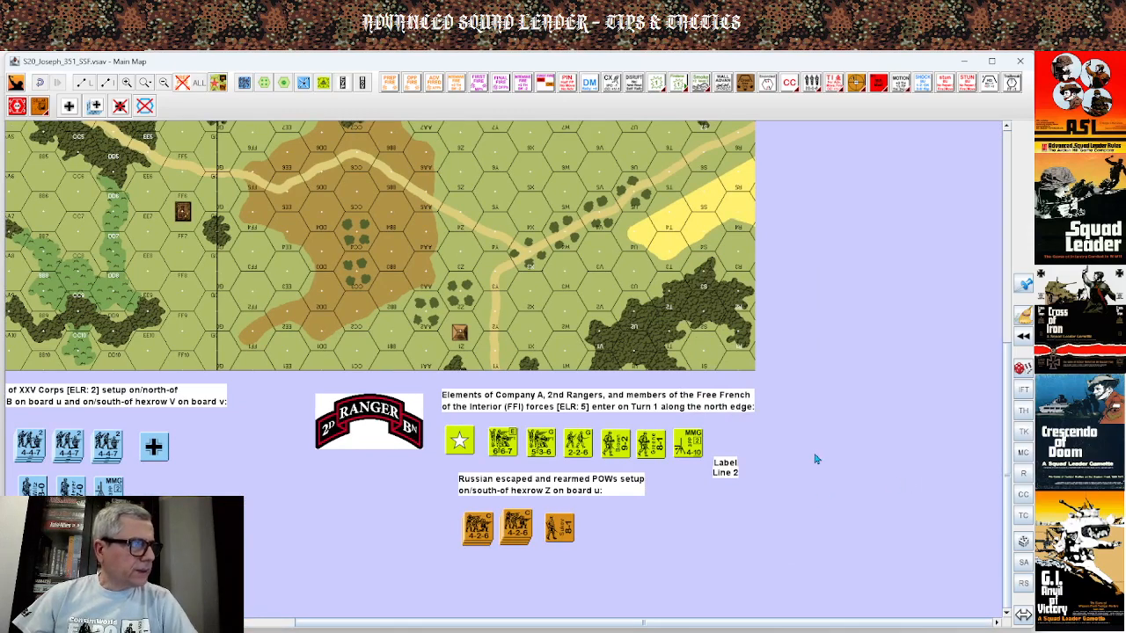
scroll(816, 458, "up", 4)
scroll(817, 457, "down", 3)
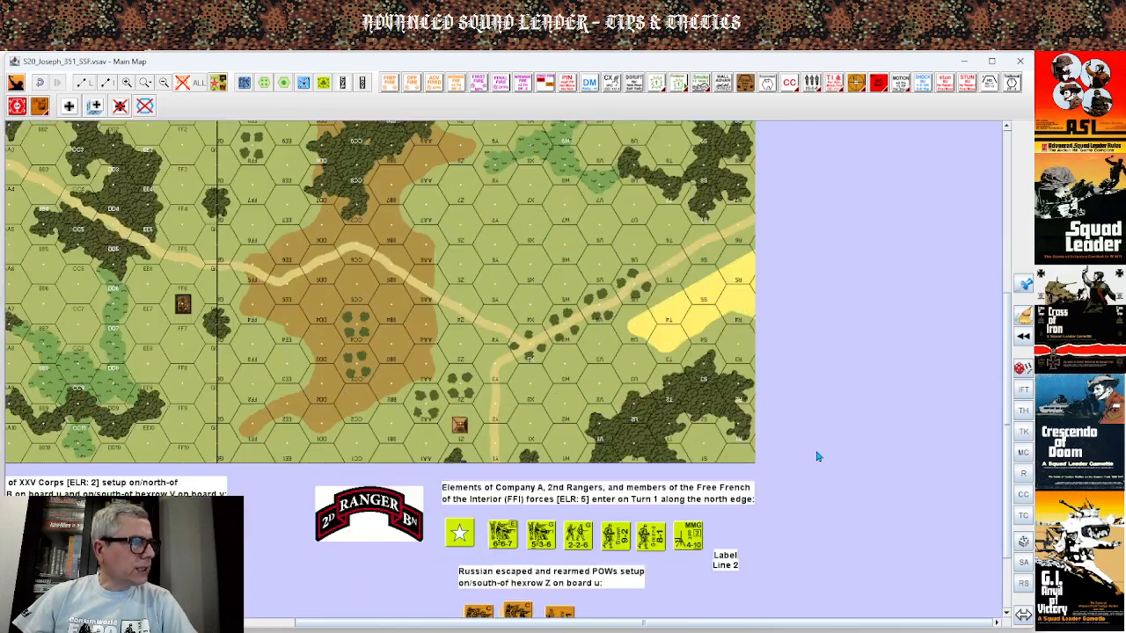
scroll(816, 456, "down", 1)
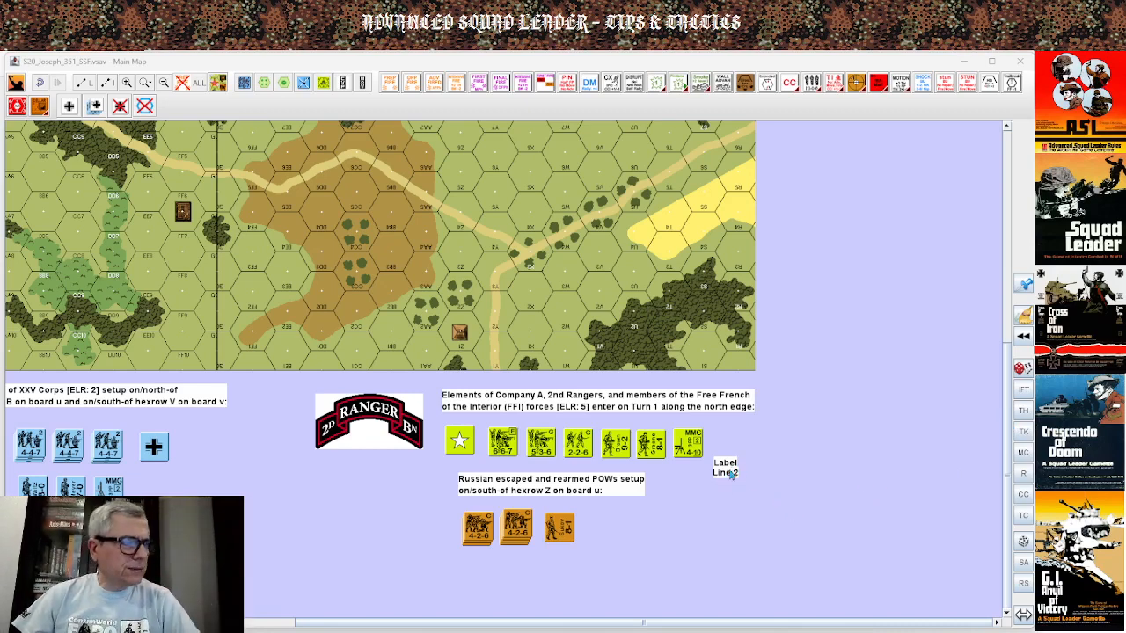
Move the placeholder label to the empty area east of the American counters and replace its first-line text with <html></html>.
left_click_drag(726, 473, 846, 481)
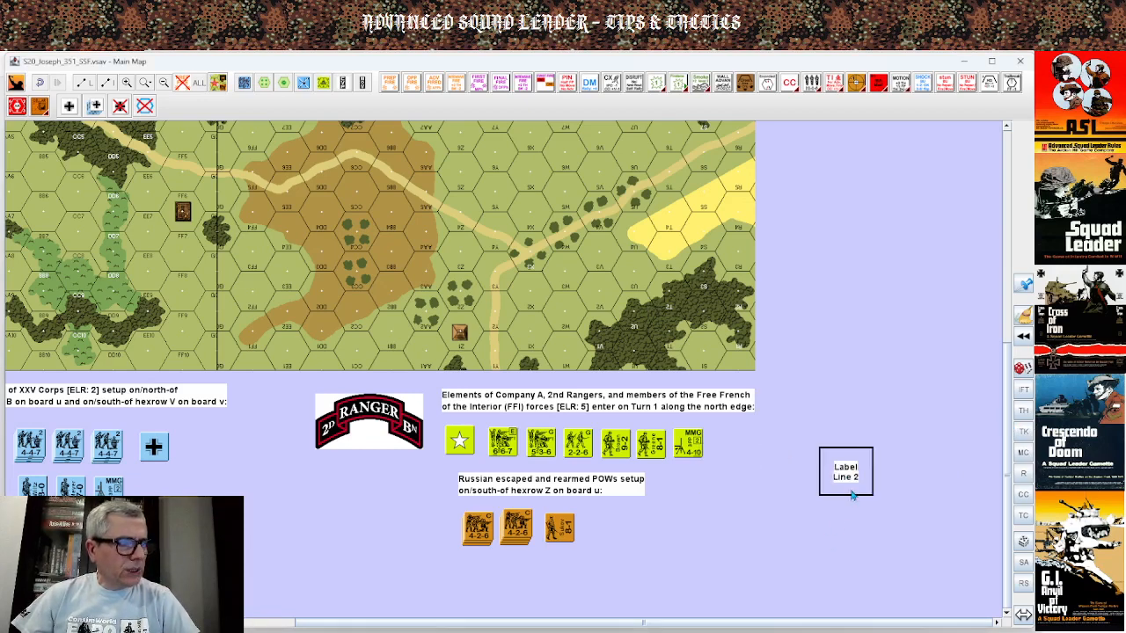
right_click(850, 481)
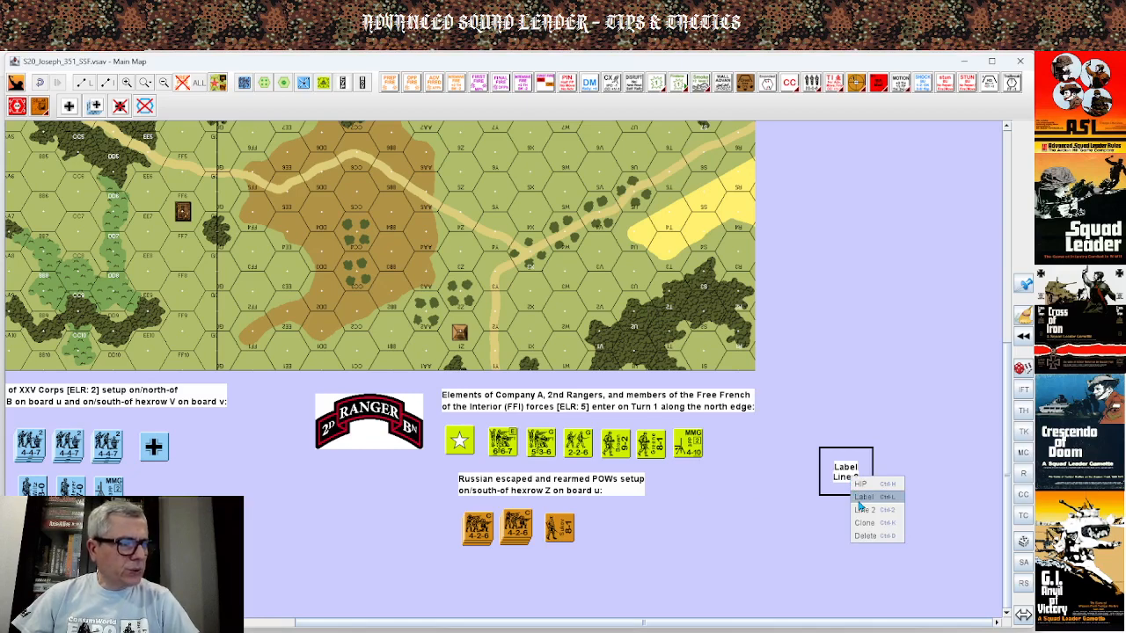
left_click(860, 499)
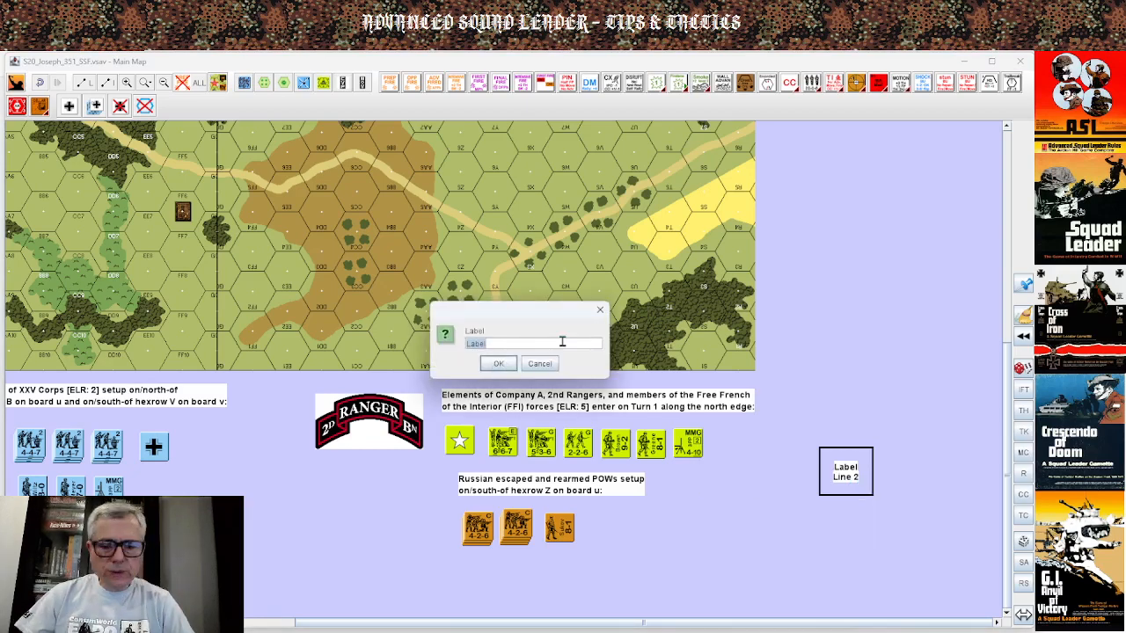
key("BackSpace")
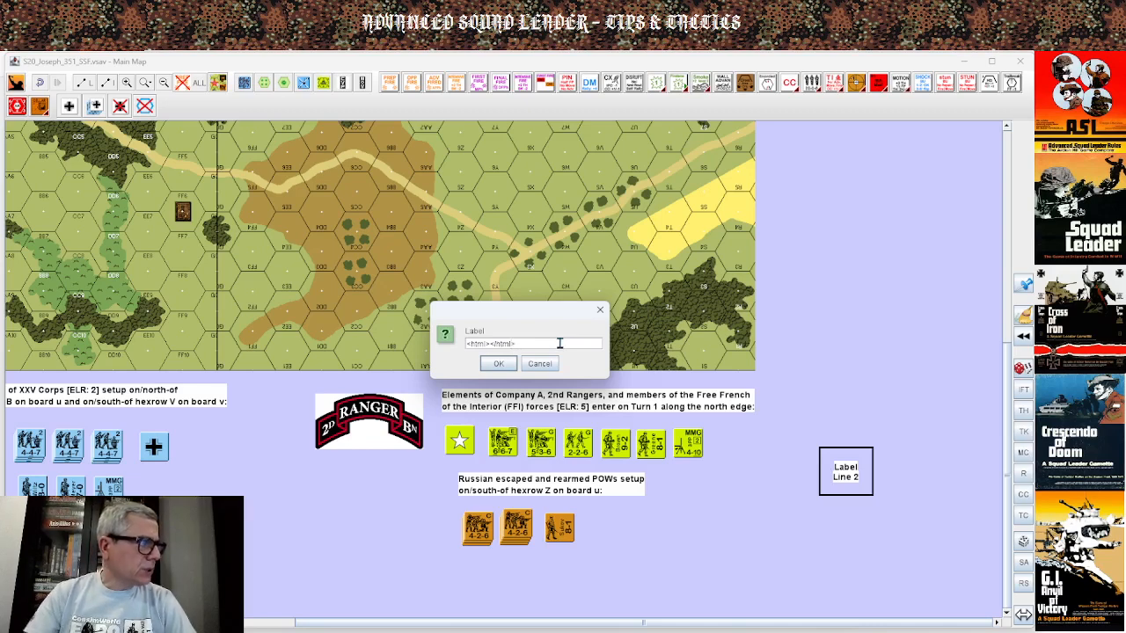
Paste the Chart 1 table code between the label's HTML tags, apply the text, and deselect the label.
key("Home")
key("Right")
key("Right")
key("Right")
key("Right")
key("Right")
key("Right")
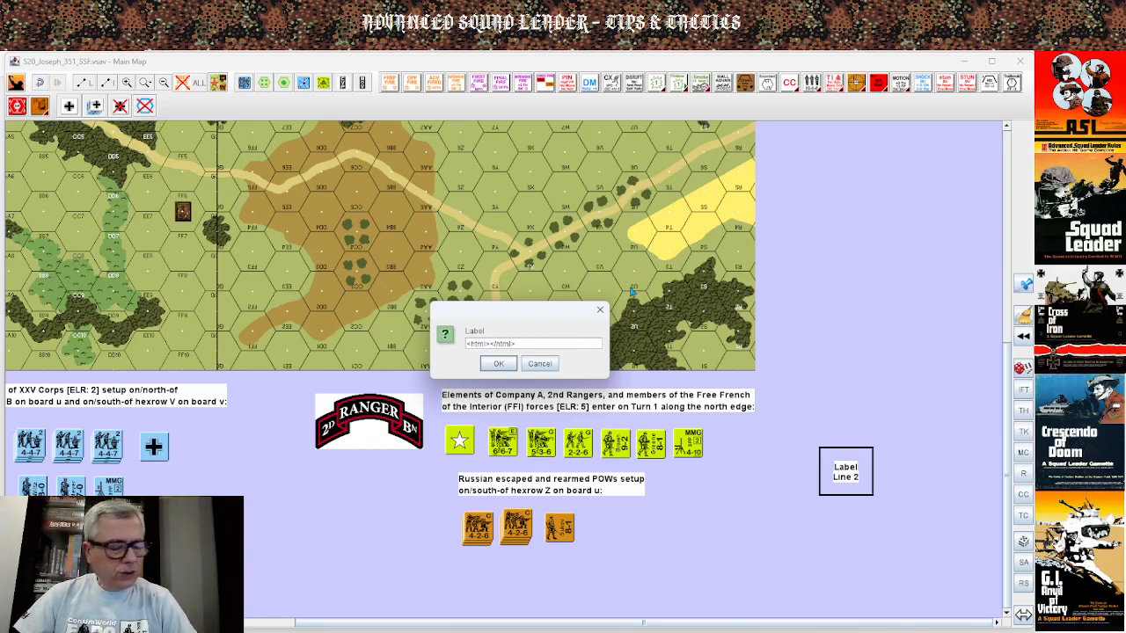
key("ctrl+v")
left_click(498, 363)
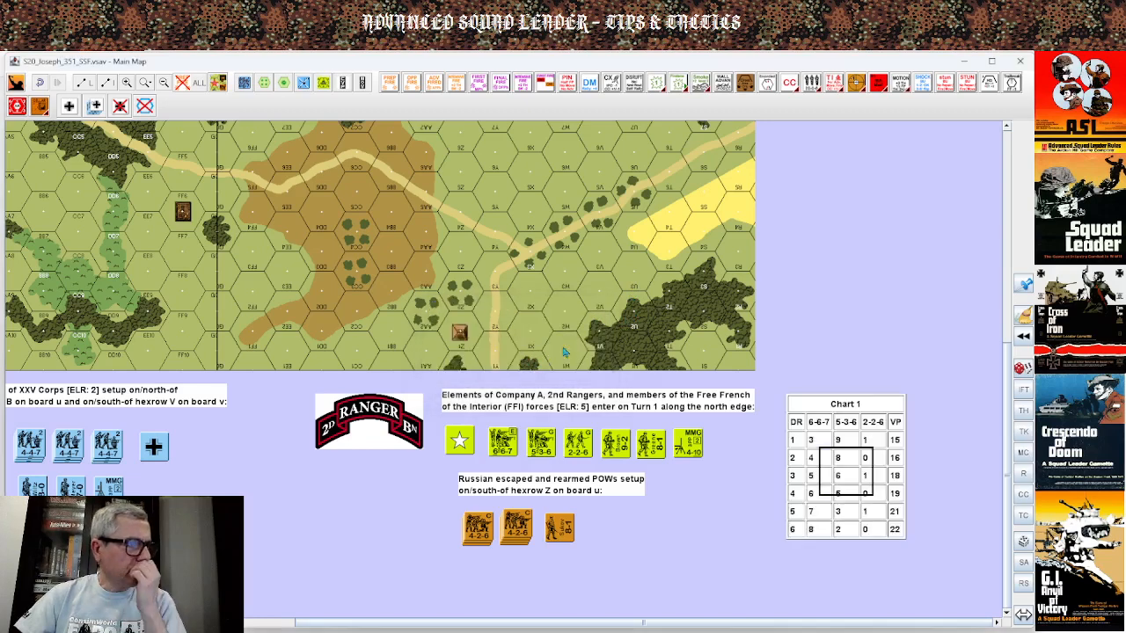
left_click(888, 346)
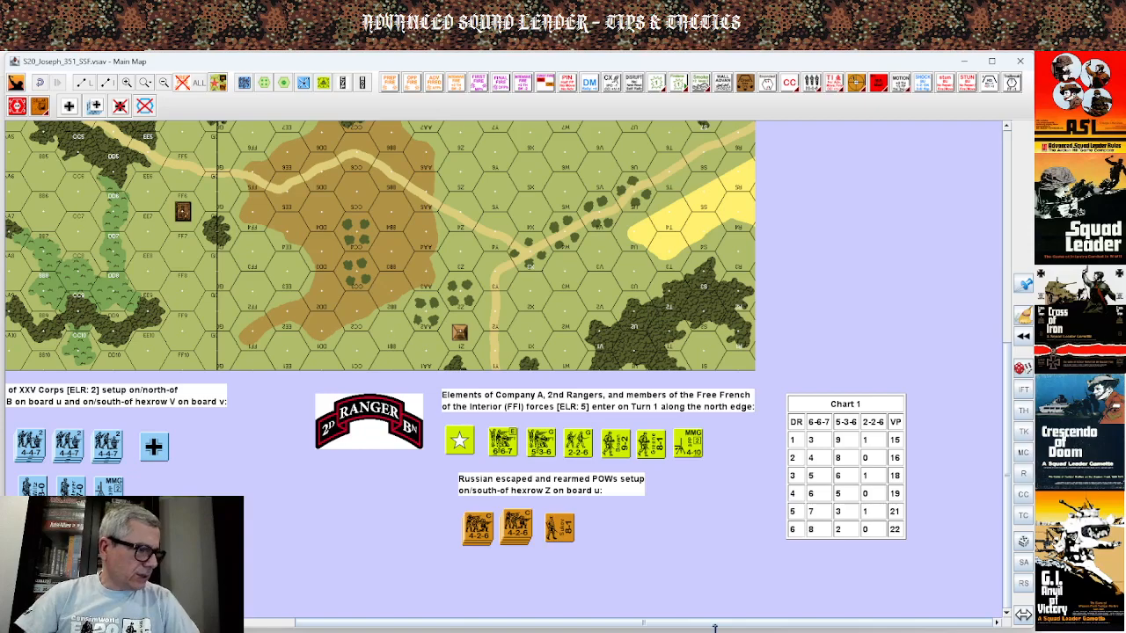
Review the scenario layout, including the victory conditions, turn track, map, setup areas and Chart 1.
left_click_drag(721, 628, 576, 622)
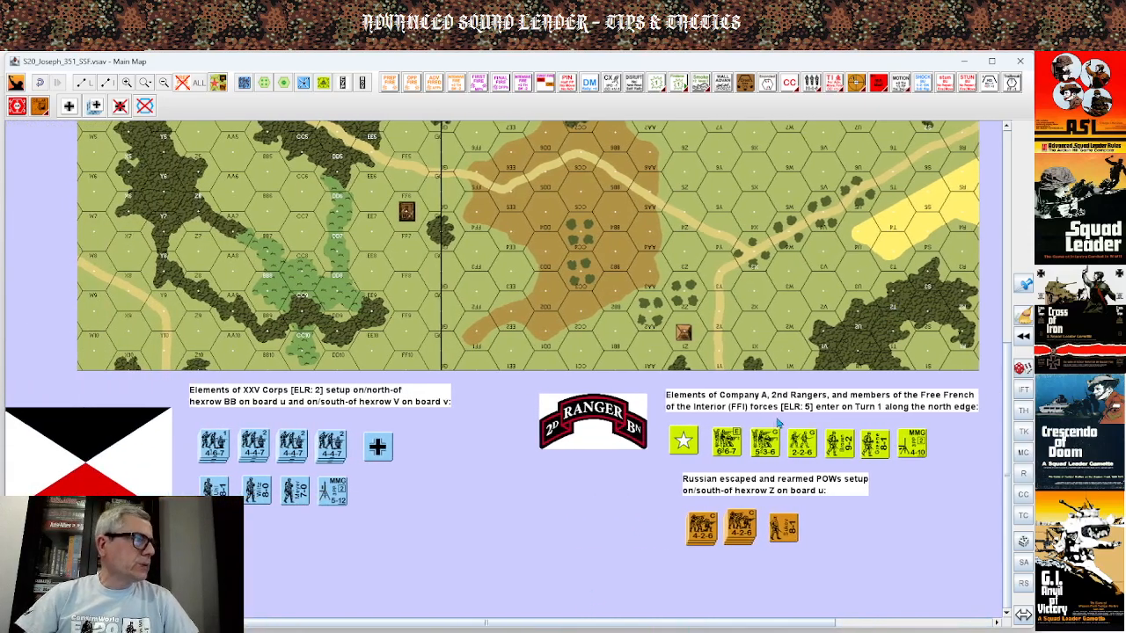
scroll(778, 424, "up", 3)
scroll(778, 424, "down", 2)
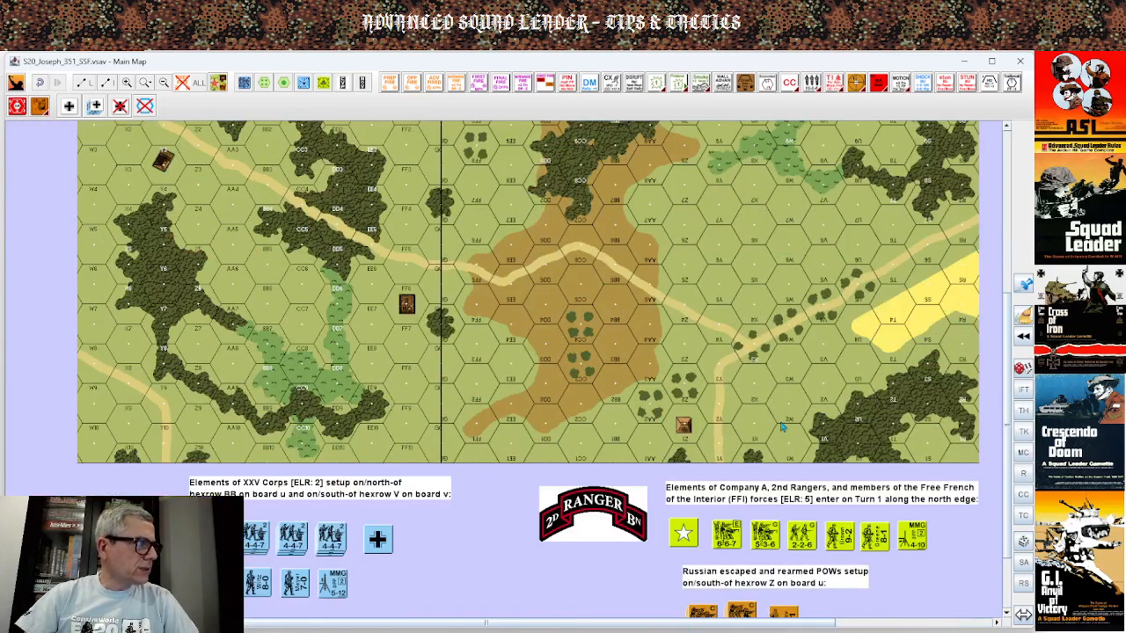
scroll(781, 426, "down", 1)
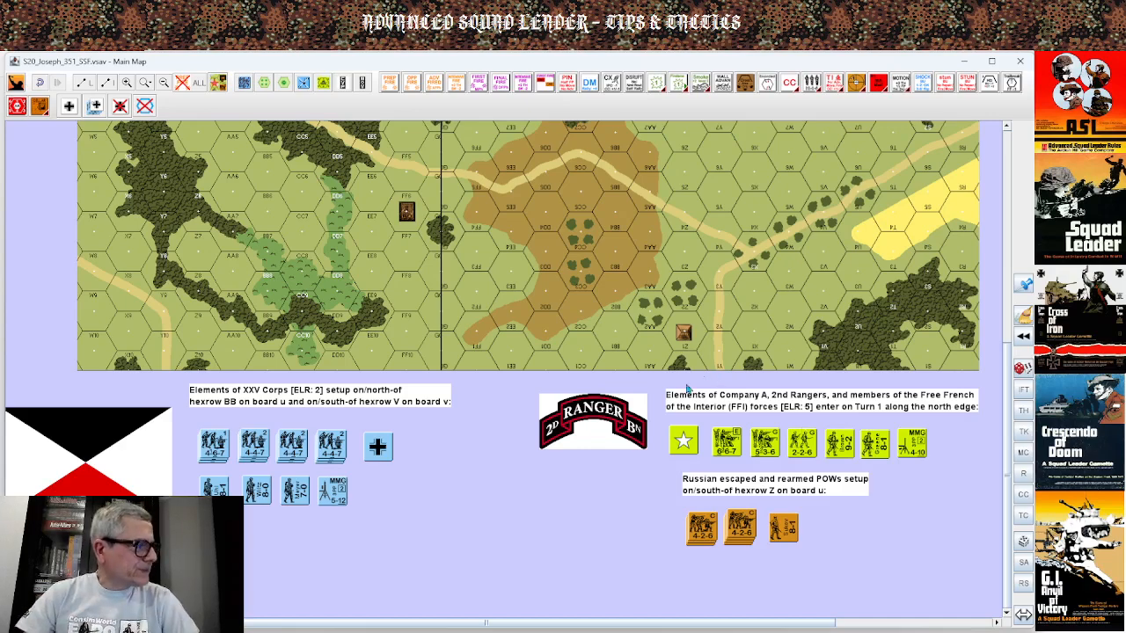
scroll(615, 455, "up", 5)
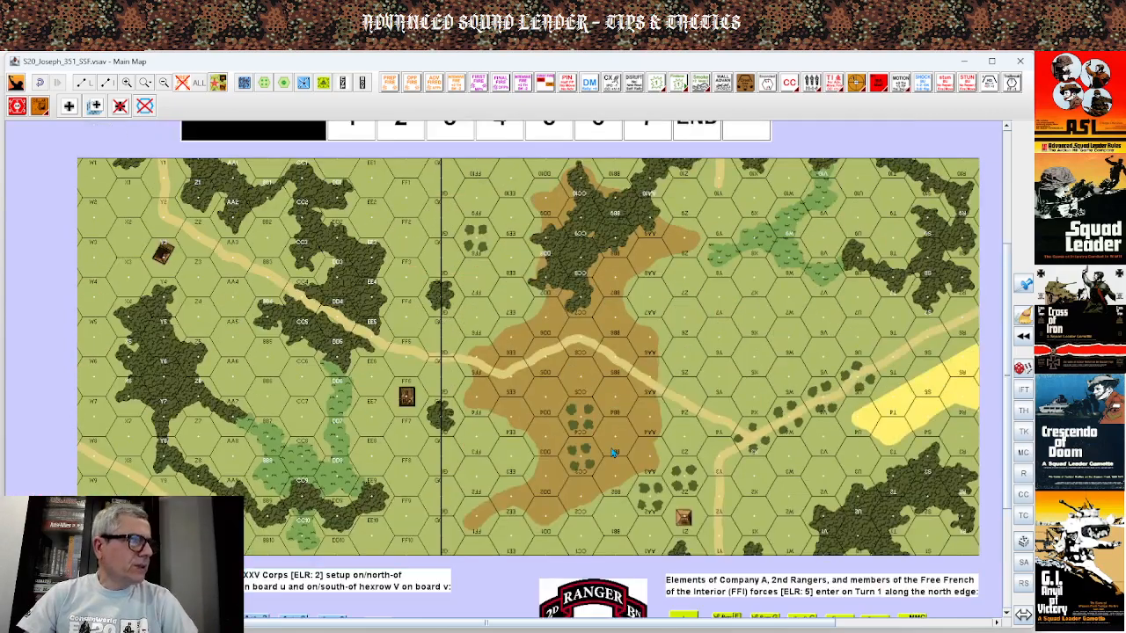
scroll(609, 452, "down", 5)
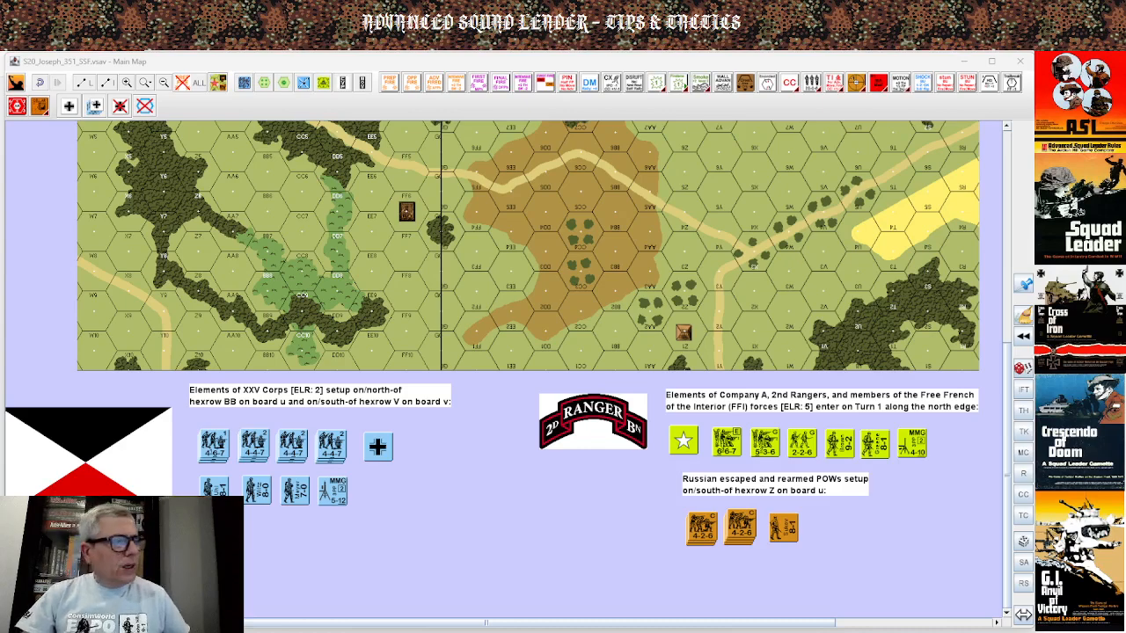
scroll(846, 220, "up", 10)
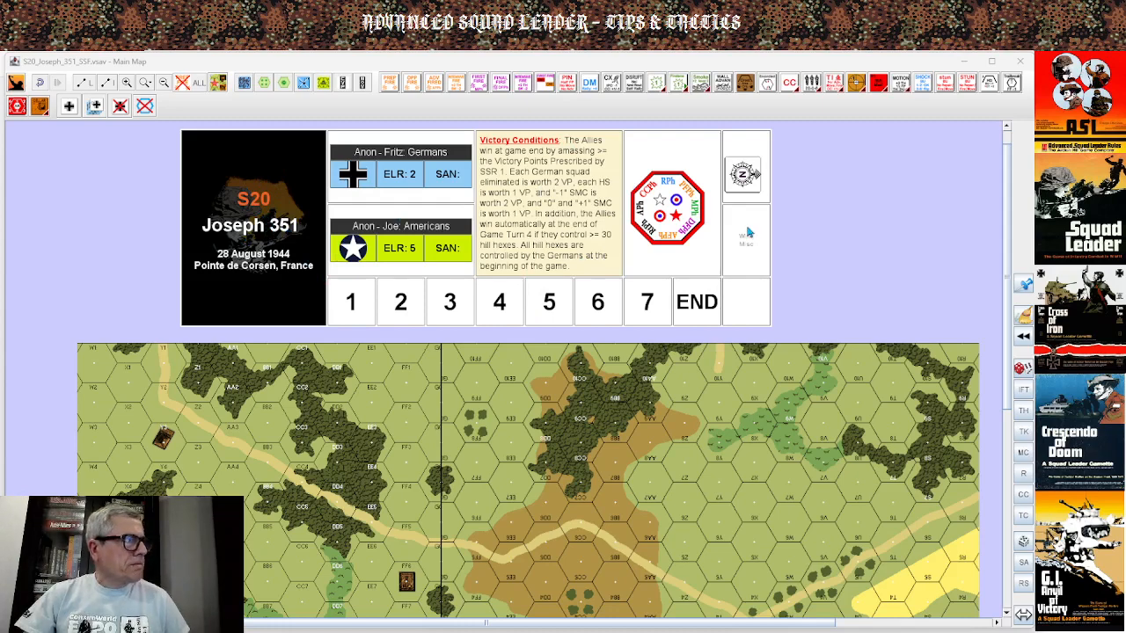
scroll(748, 232, "down", 3)
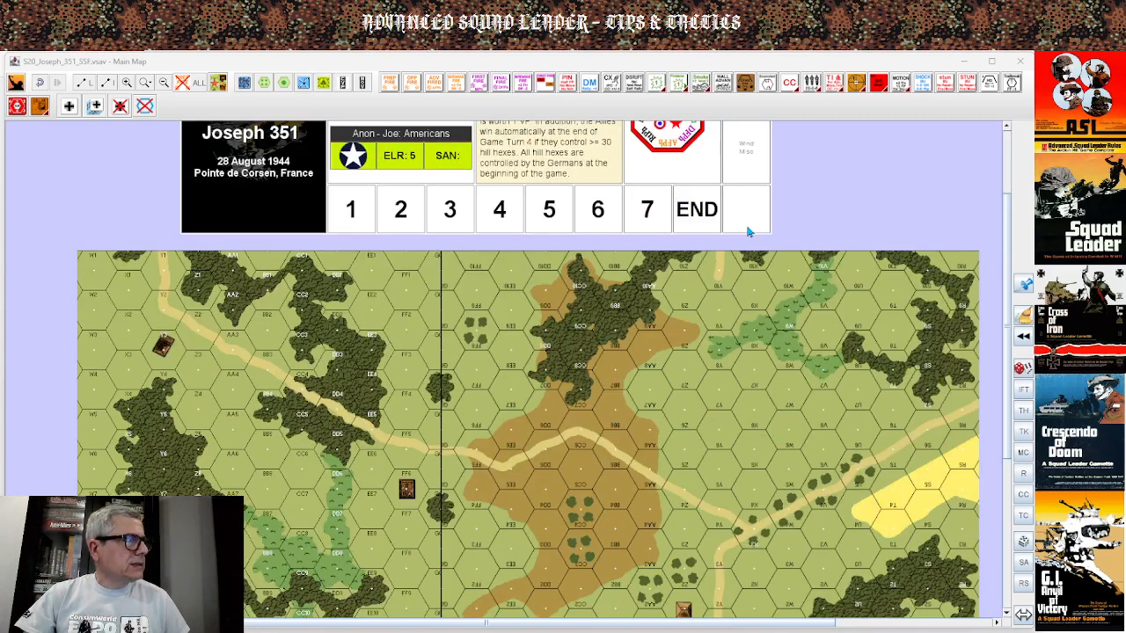
scroll(748, 232, "down", 9)
scroll(747, 231, "up", 3)
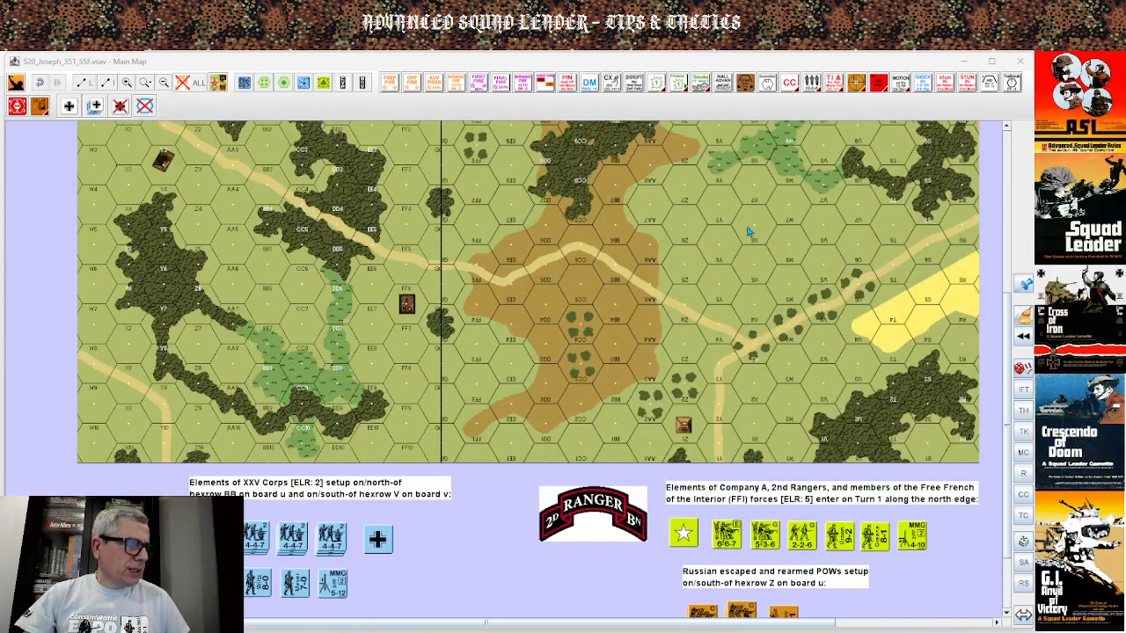
scroll(747, 232, "down", 3)
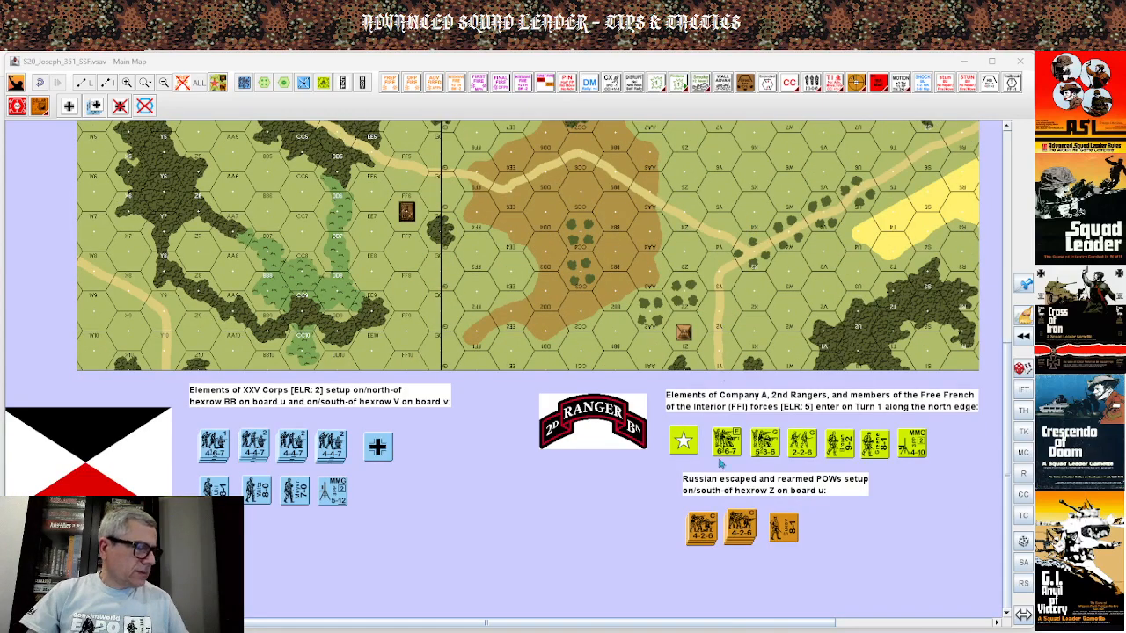
left_click_drag(746, 629, 908, 627)
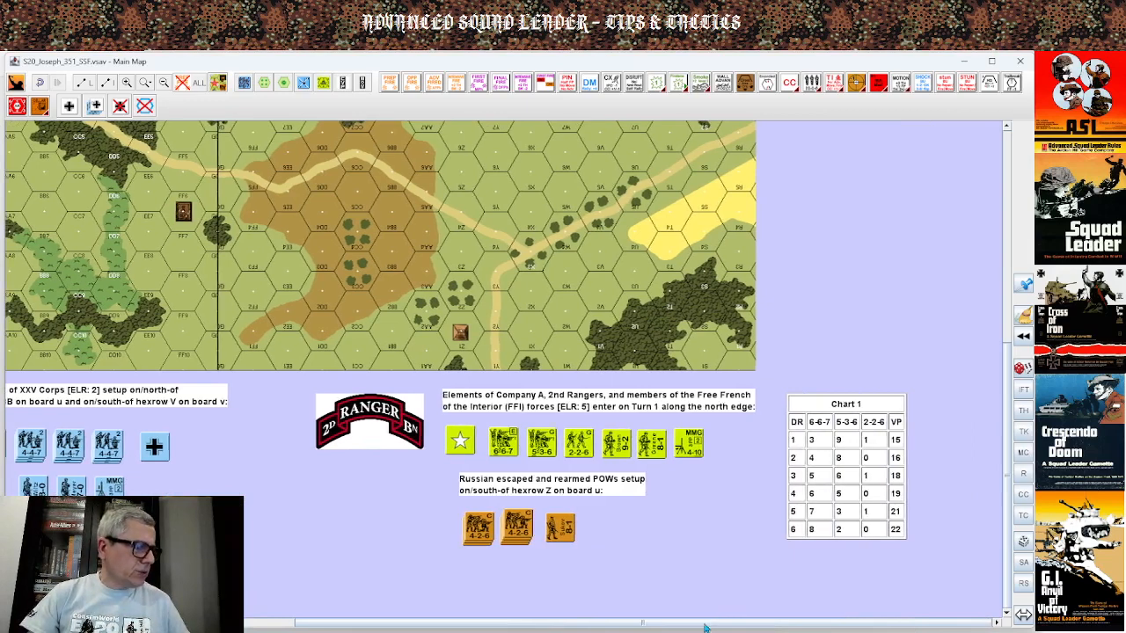
left_click_drag(721, 623, 570, 622)
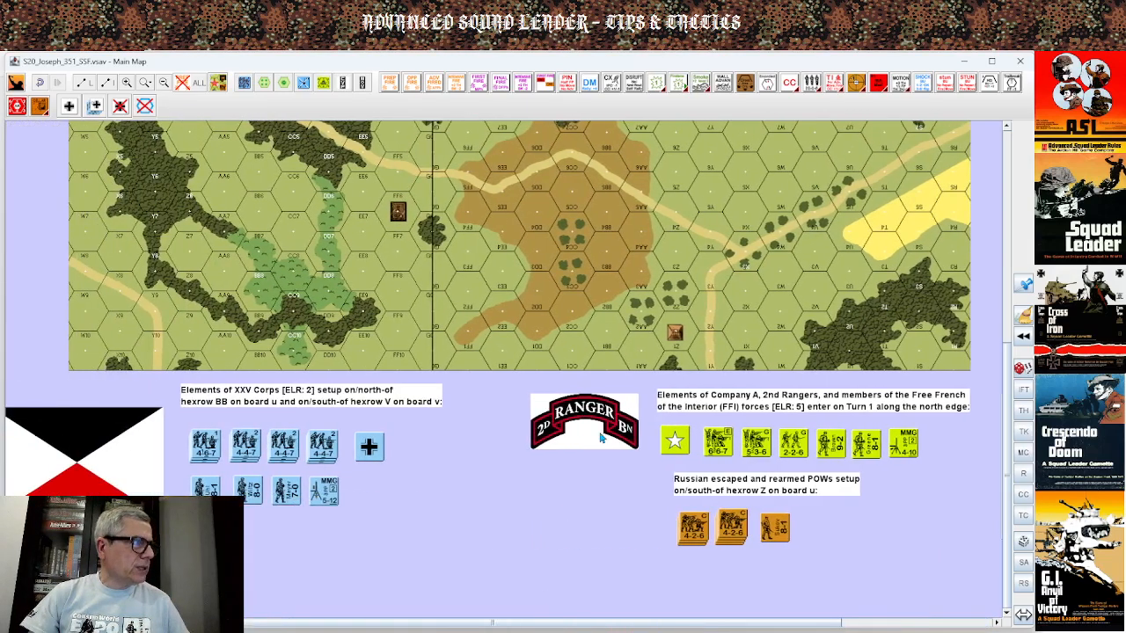
scroll(653, 430, "up", 3)
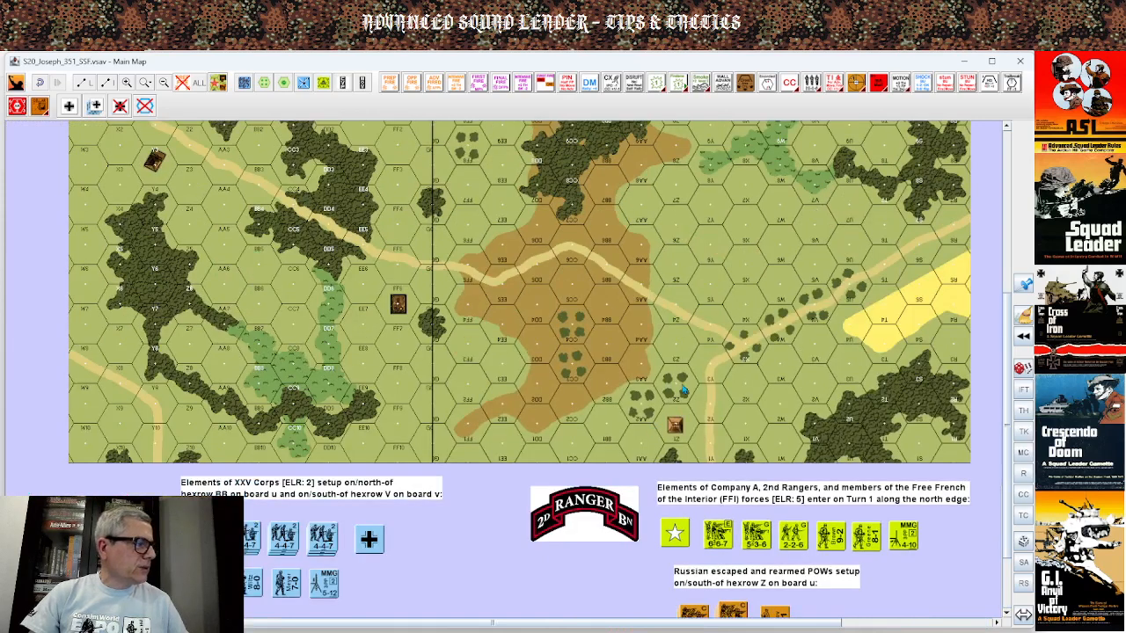